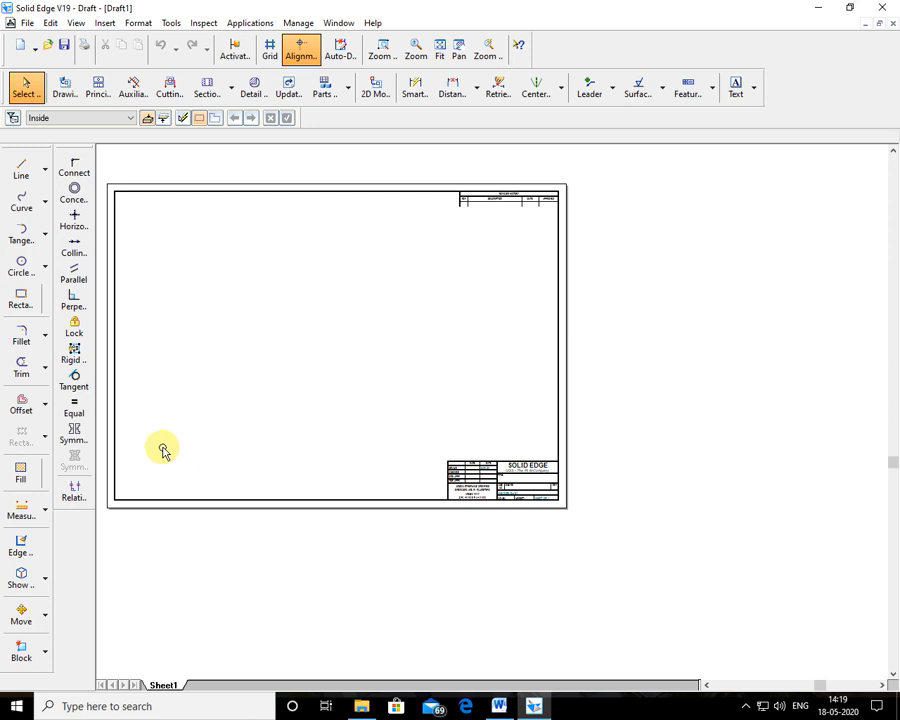
Set the sheet's background to A4-Sheet with the background hidden, and fit the blank sheet in view.
{"action": "right_click", "coordinate": [162, 685]}
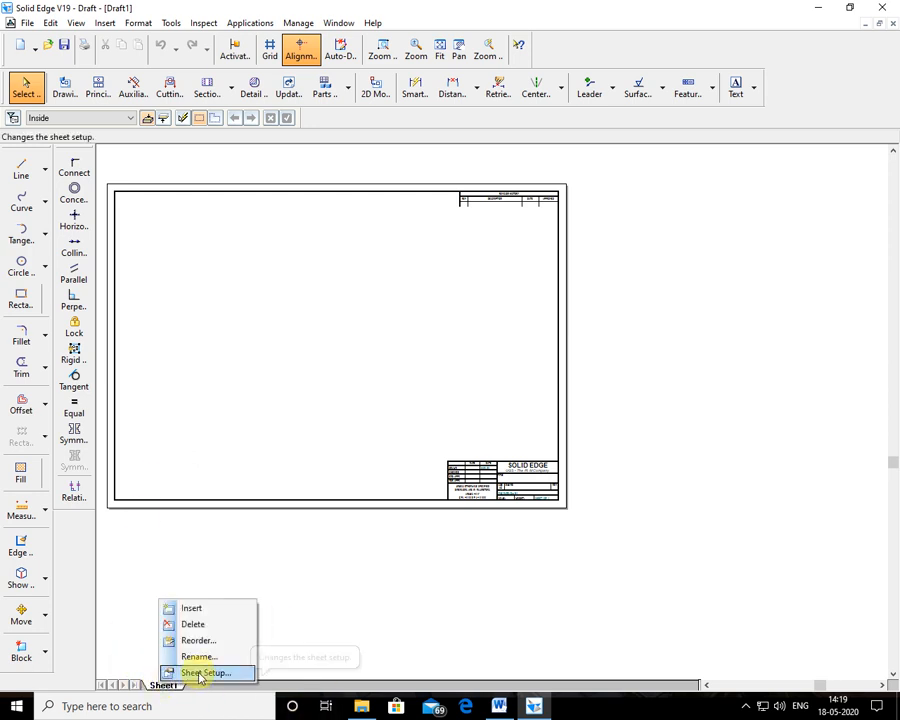
{"action": "left_click", "coordinate": [199, 677]}
{"action": "left_click", "coordinate": [446, 291]}
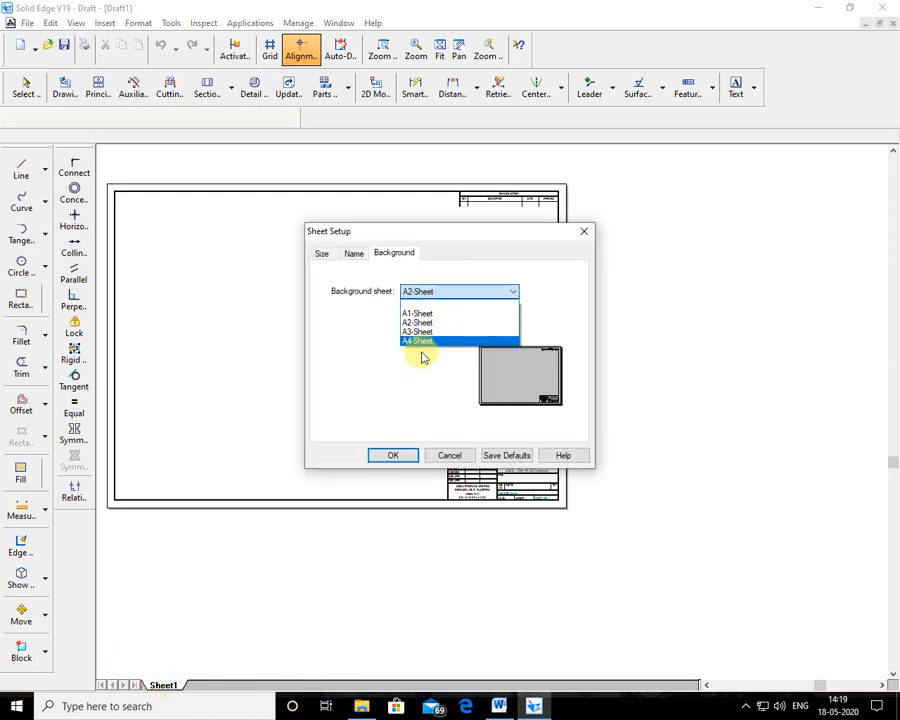
{"action": "left_click", "coordinate": [424, 342]}
{"action": "left_click", "coordinate": [406, 314]}
{"action": "left_click", "coordinate": [406, 313]}
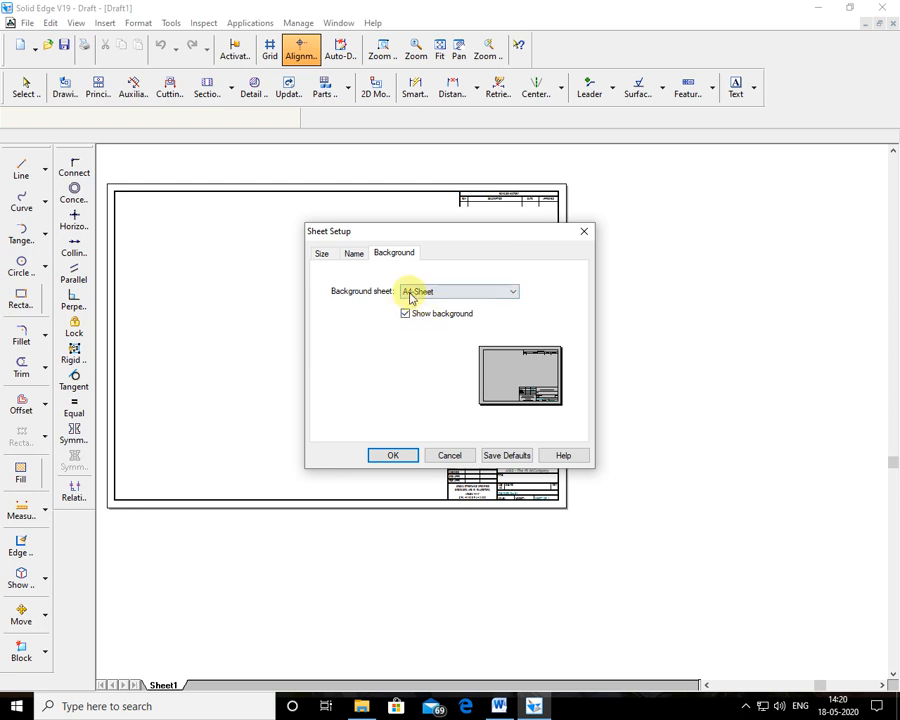
{"action": "left_click", "coordinate": [406, 315]}
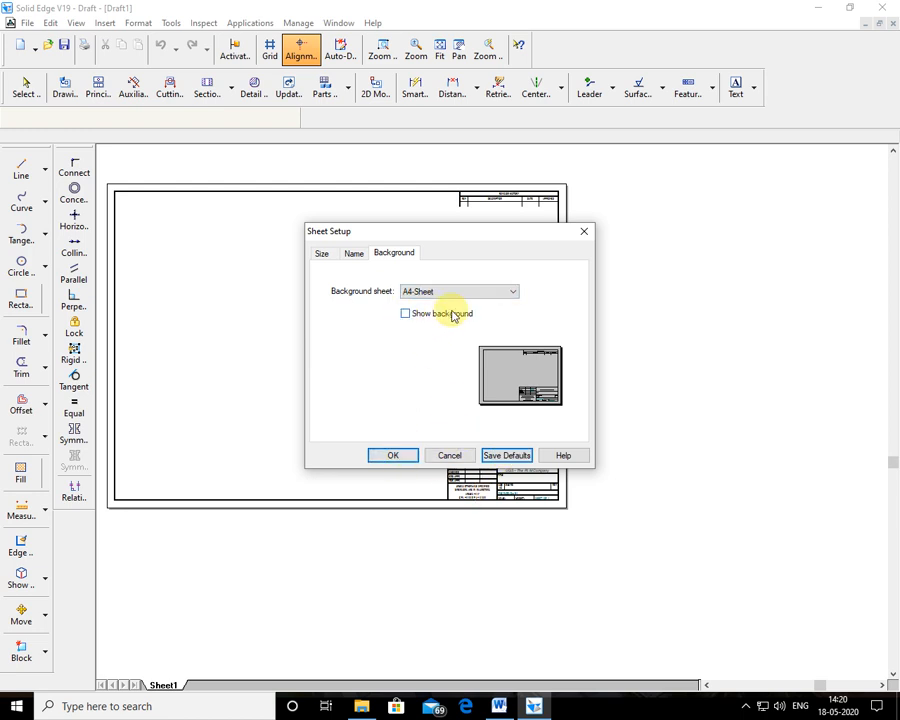
{"action": "left_click", "coordinate": [392, 456]}
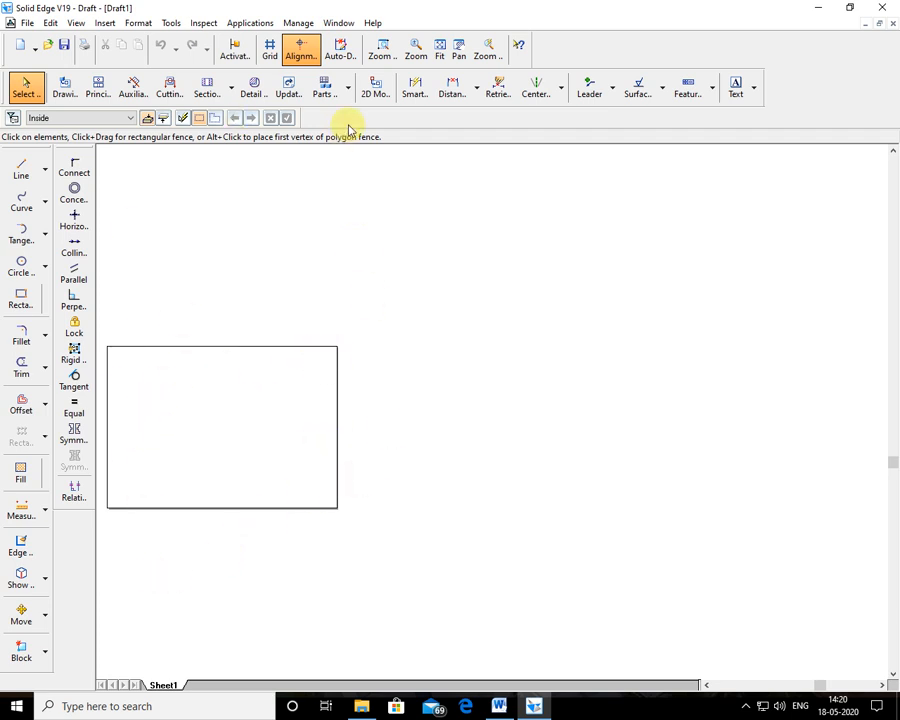
{"action": "left_click", "coordinate": [443, 58]}
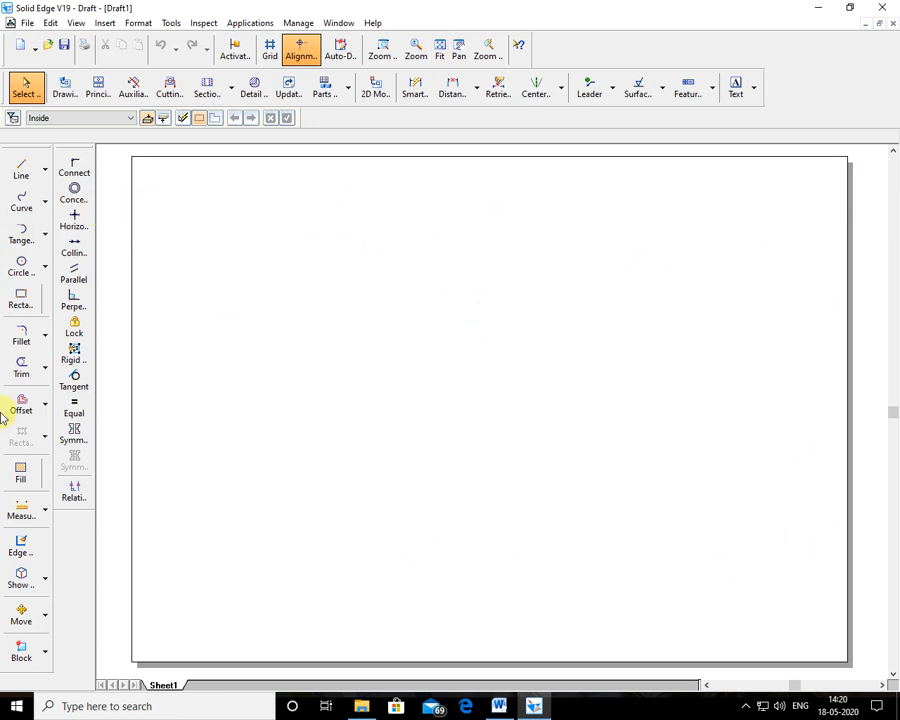
Draw a continuous horizontal reference line with 0.35 mm line width across the middle of the sheet.
{"action": "left_click", "coordinate": [22, 167]}
{"action": "left_click", "coordinate": [112, 118]}
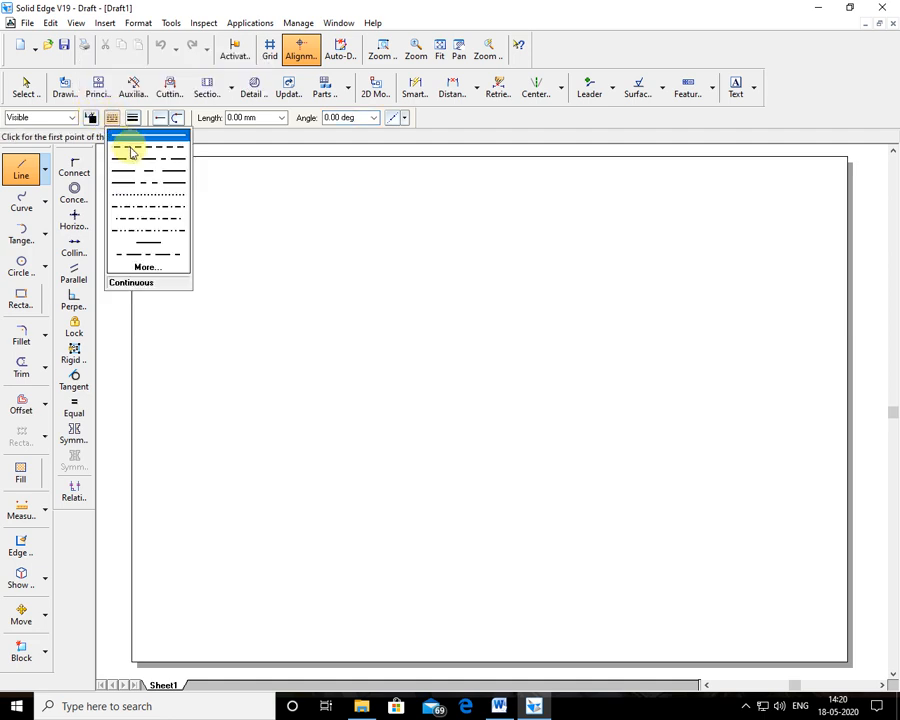
{"action": "left_click", "coordinate": [139, 141]}
{"action": "left_click", "coordinate": [132, 117]}
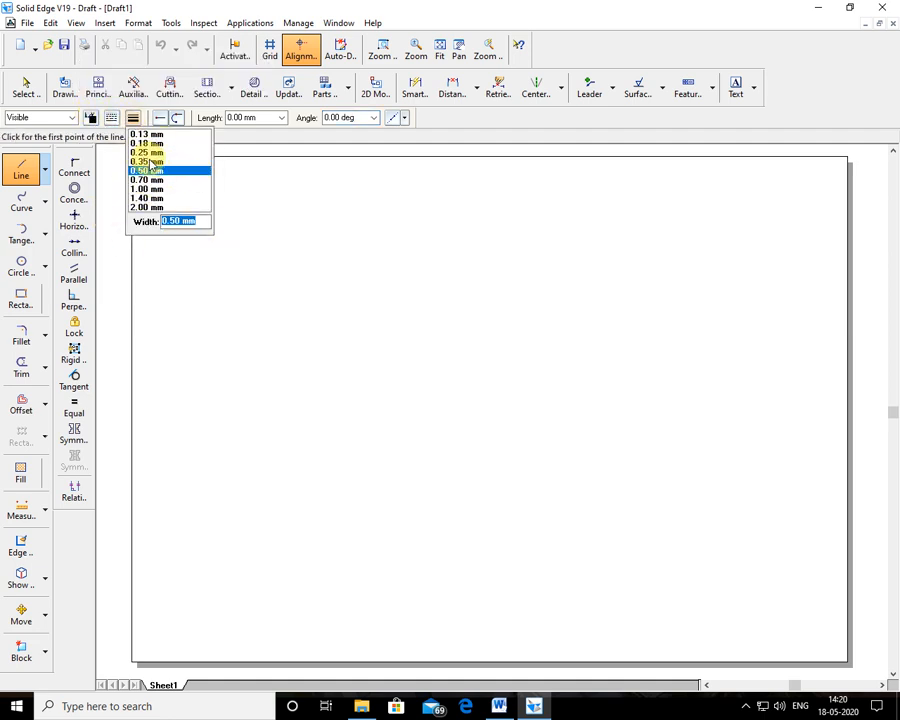
{"action": "left_click", "coordinate": [149, 162]}
{"action": "left_click", "coordinate": [215, 364]}
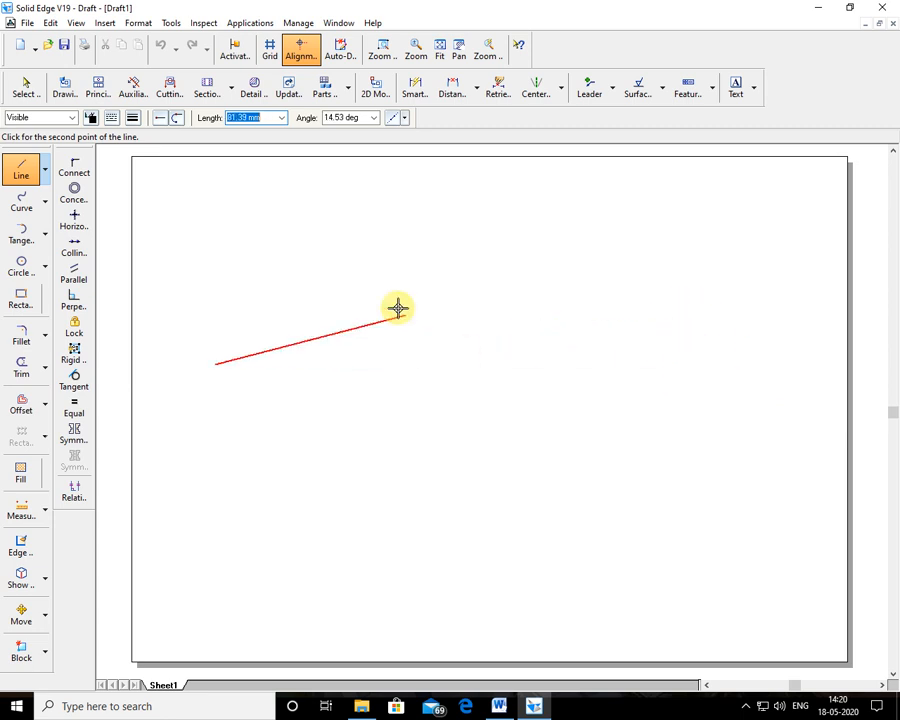
{"action": "left_click", "coordinate": [744, 364]}
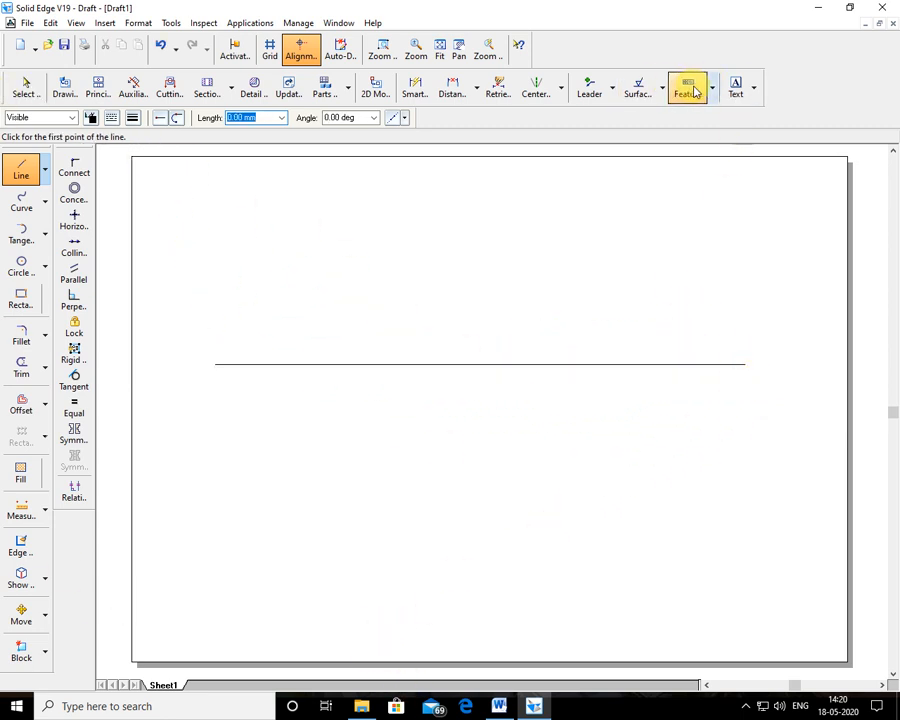
Label the reference line with the text X at its left end and Y at its right end.
{"action": "left_click", "coordinate": [735, 87]}
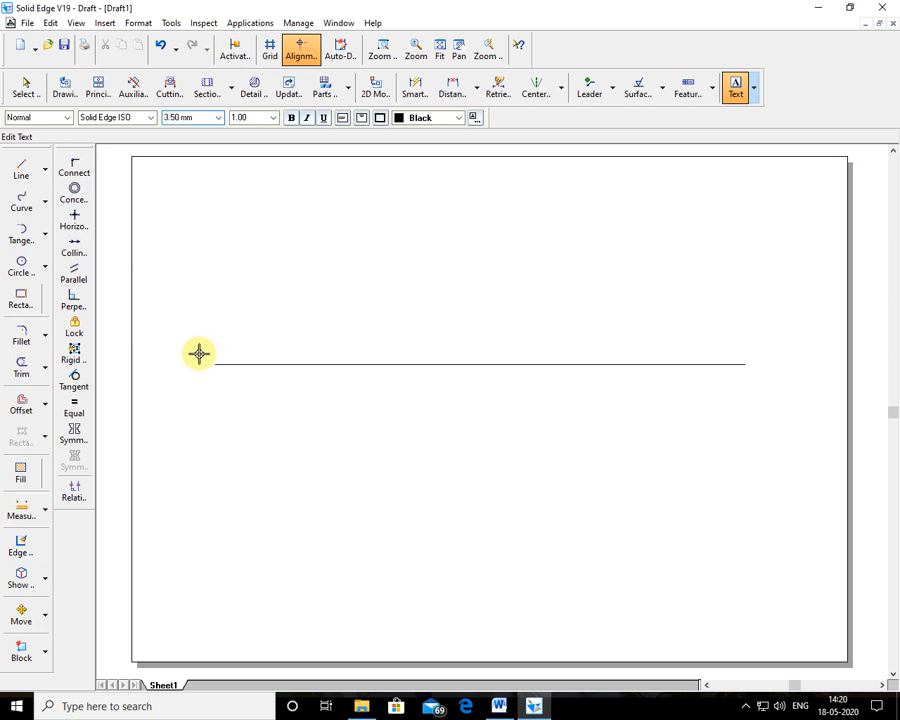
{"action": "left_click", "coordinate": [381, 50]}
{"action": "left_click_drag", "start_coordinate": [172, 174], "coordinate": [772, 580]}
{"action": "key", "text": "Escape"}
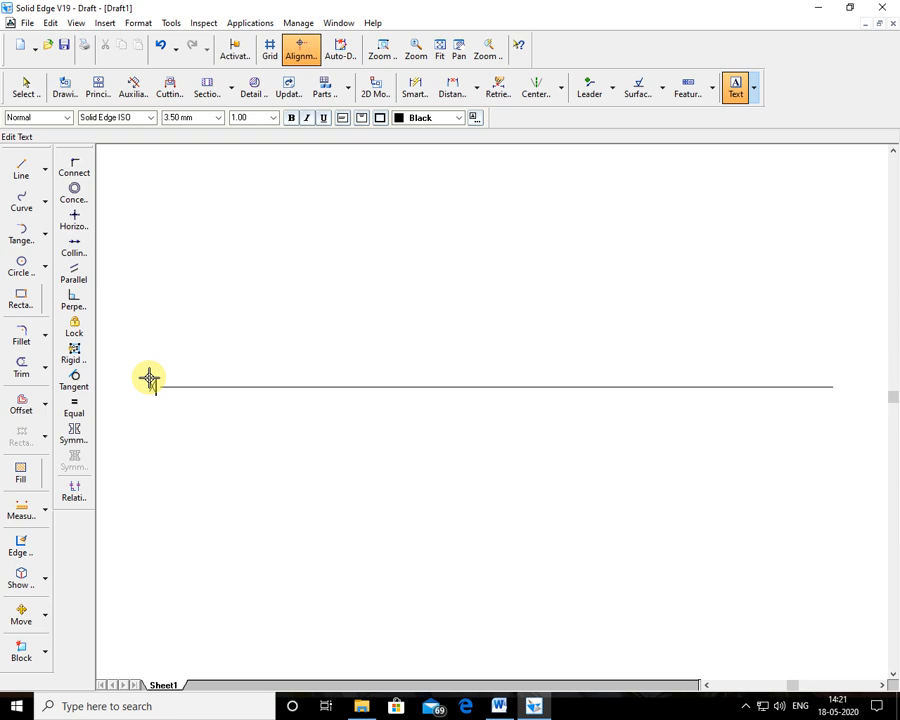
{"action": "type", "text": "X"}
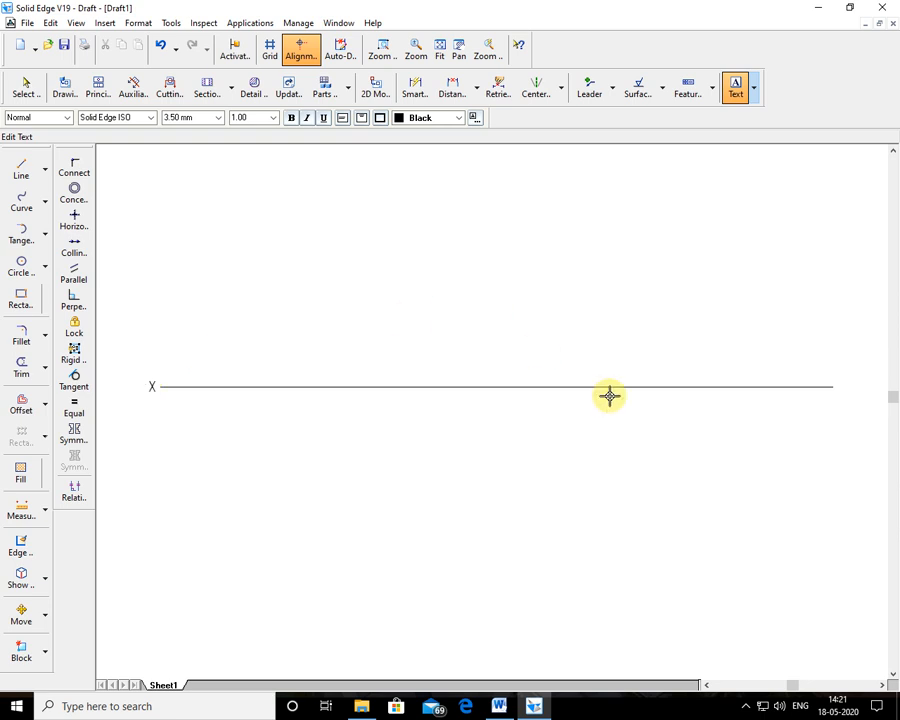
{"action": "left_click", "coordinate": [836, 382]}
{"action": "type", "text": "Y"}
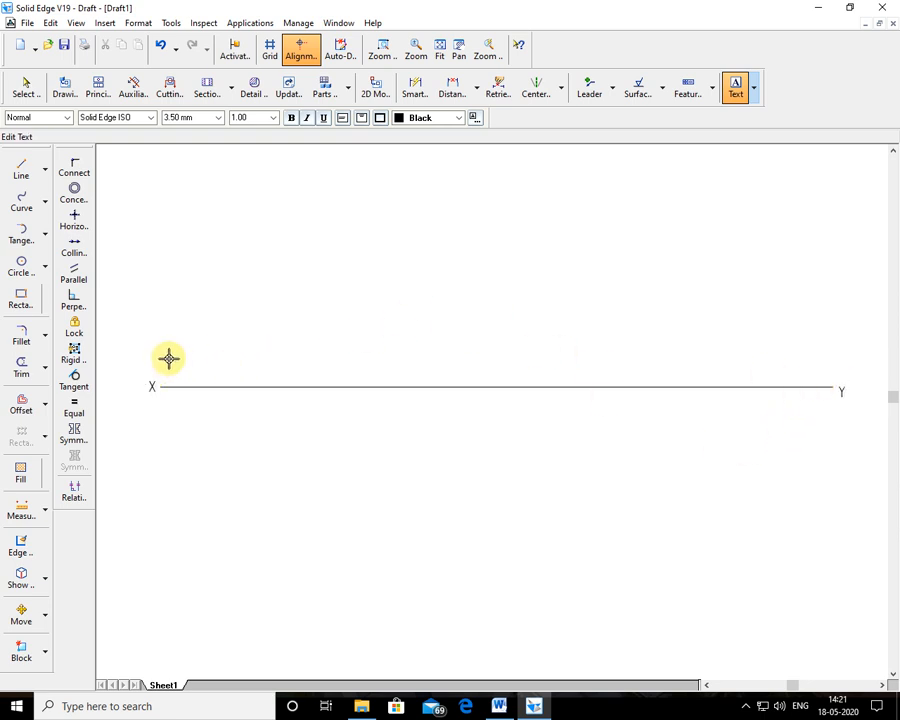
Add the text VP above and HP below the reference line near its X end.
{"action": "left_click", "coordinate": [168, 356]}
{"action": "type", "text": "VP"}
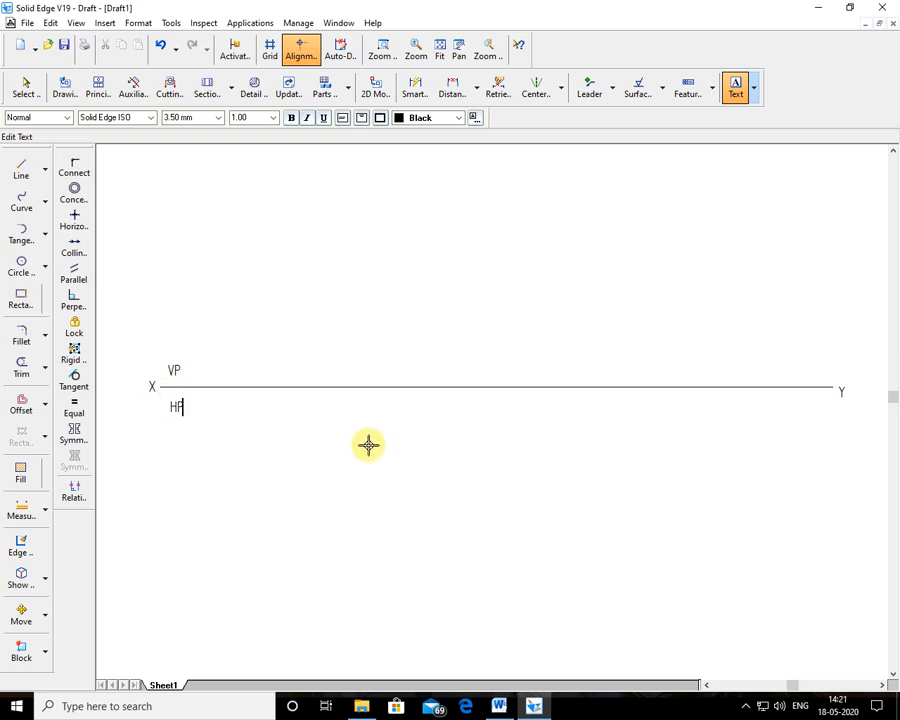
{"action": "left_click", "coordinate": [26, 90]}
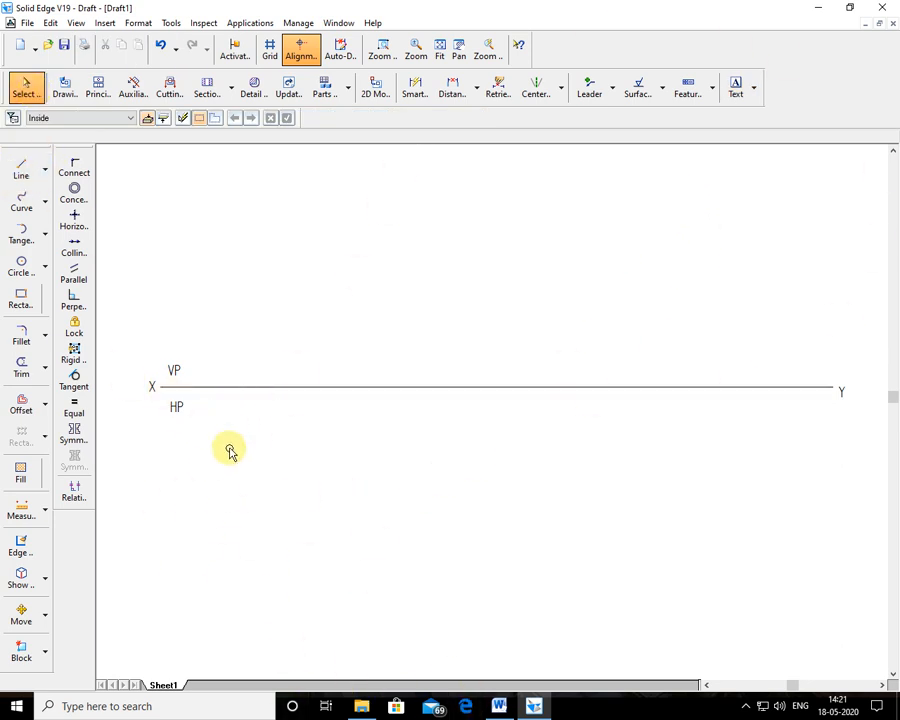
Check problem 48 in the Word question bank, and back in Solid Edge draw a 50 mm diameter circle below the reference line near HP.
{"action": "left_click", "coordinate": [498, 705]}
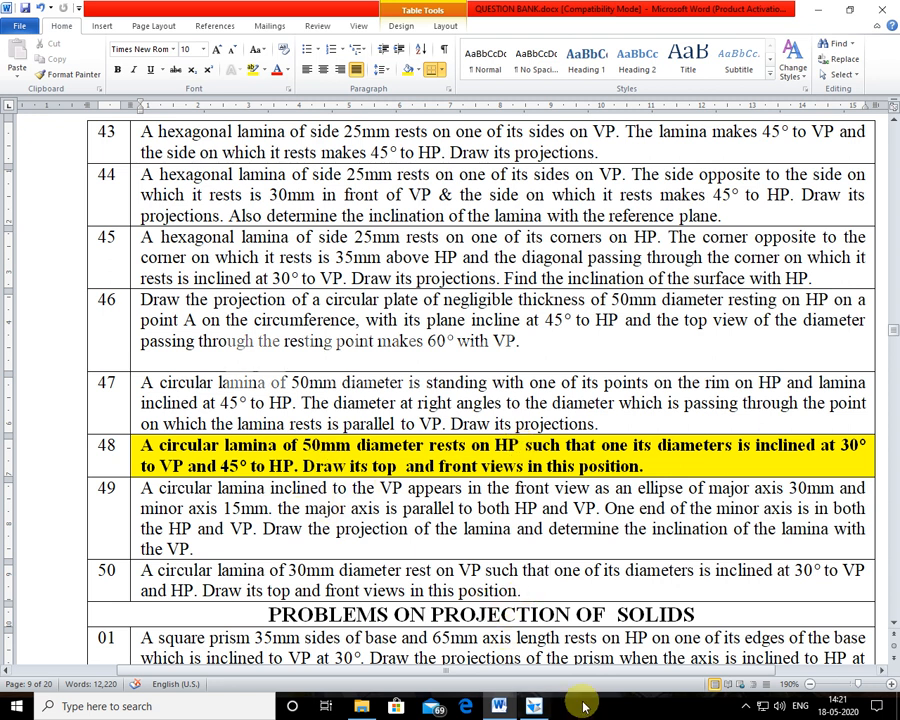
{"action": "left_click", "coordinate": [527, 706]}
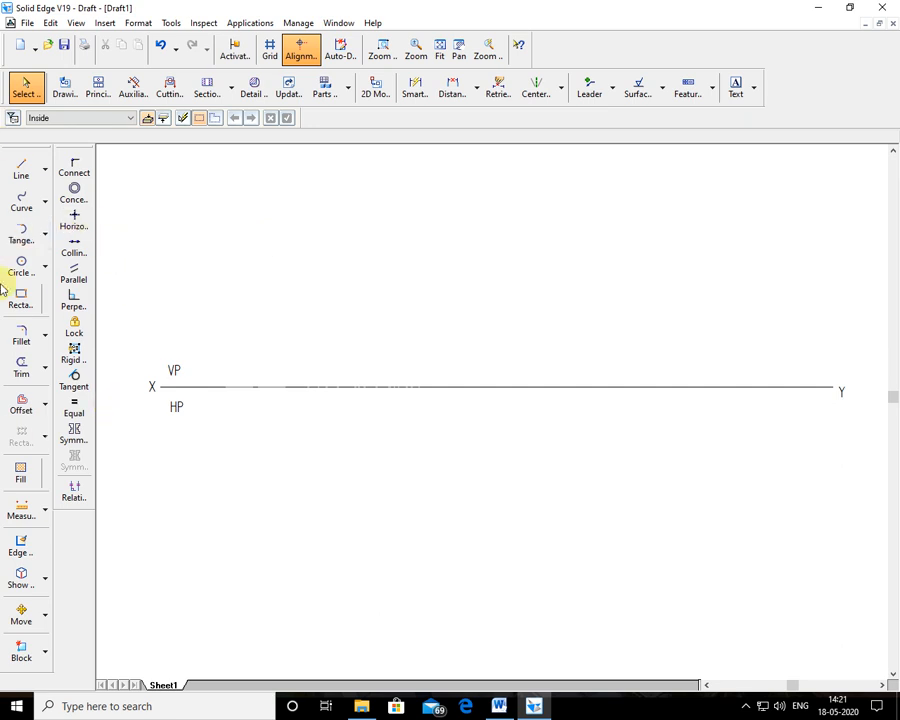
{"action": "left_click", "coordinate": [44, 266]}
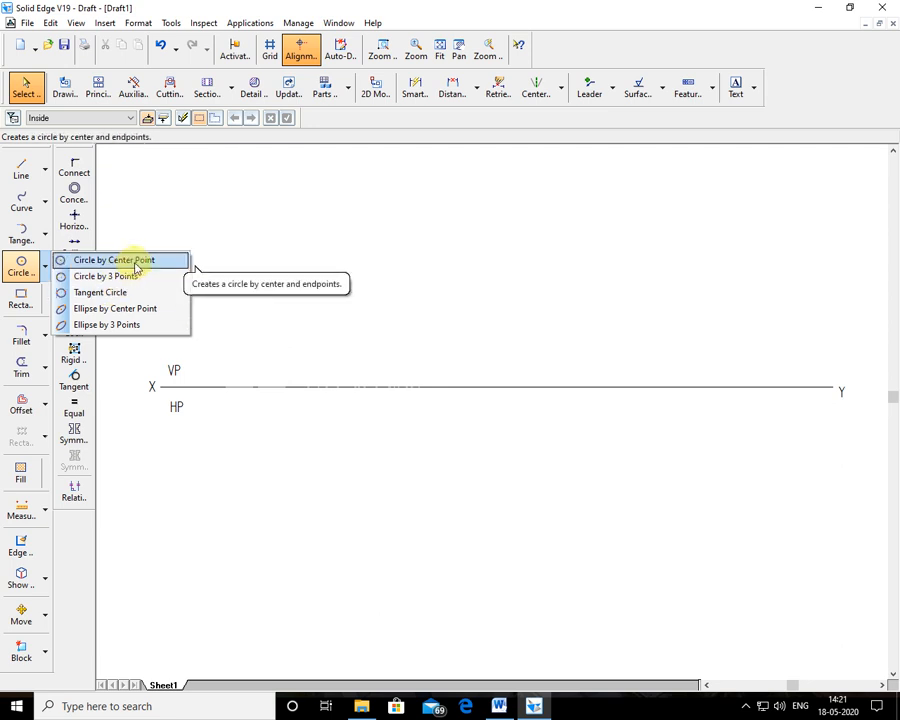
{"action": "left_click", "coordinate": [135, 262]}
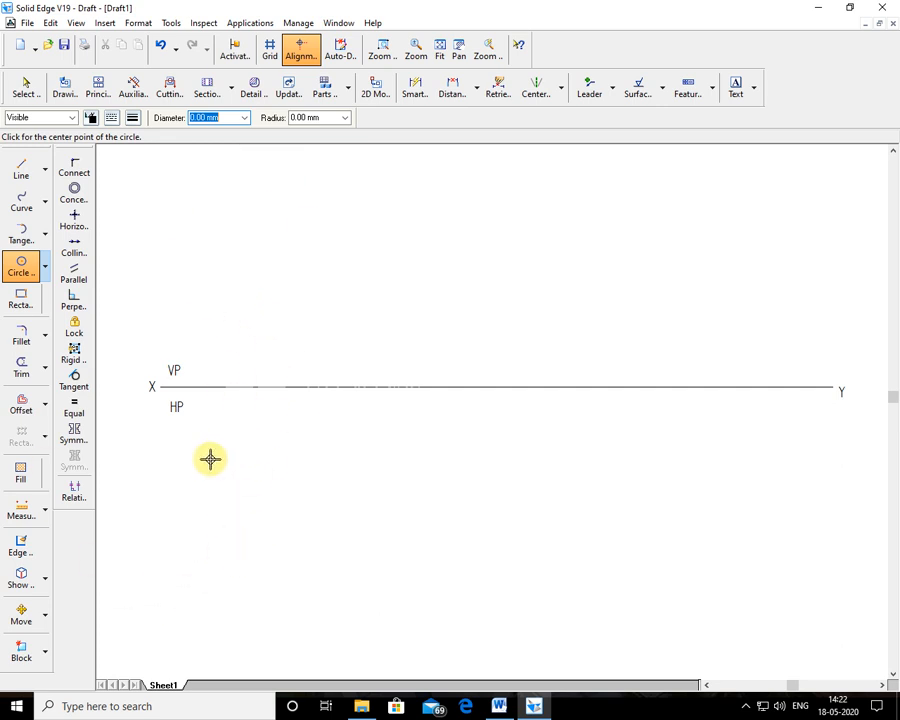
{"action": "left_click", "coordinate": [245, 119]}
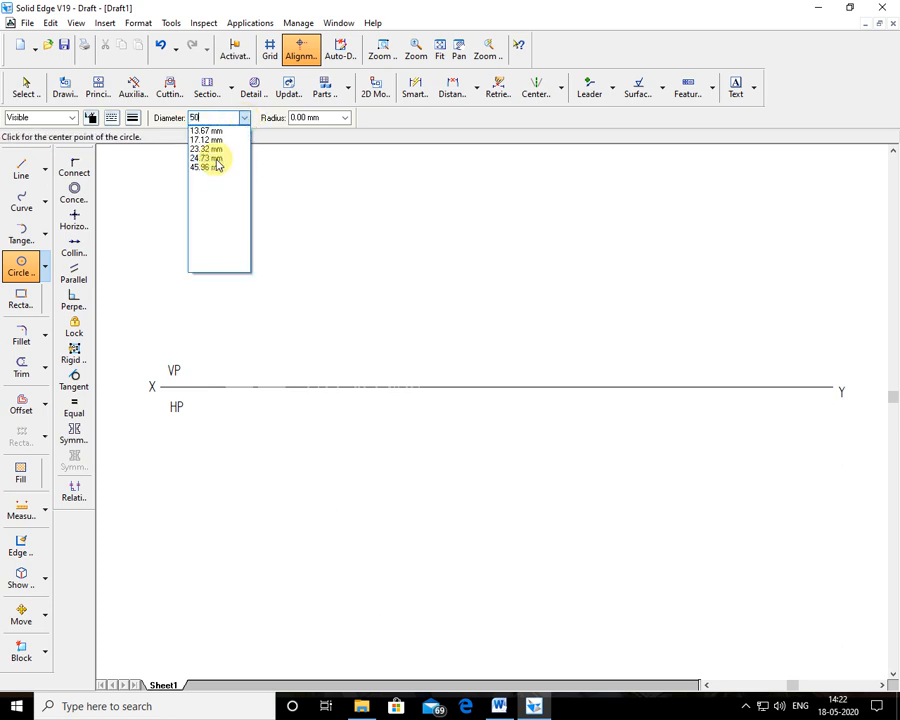
{"action": "key", "text": "Tab"}
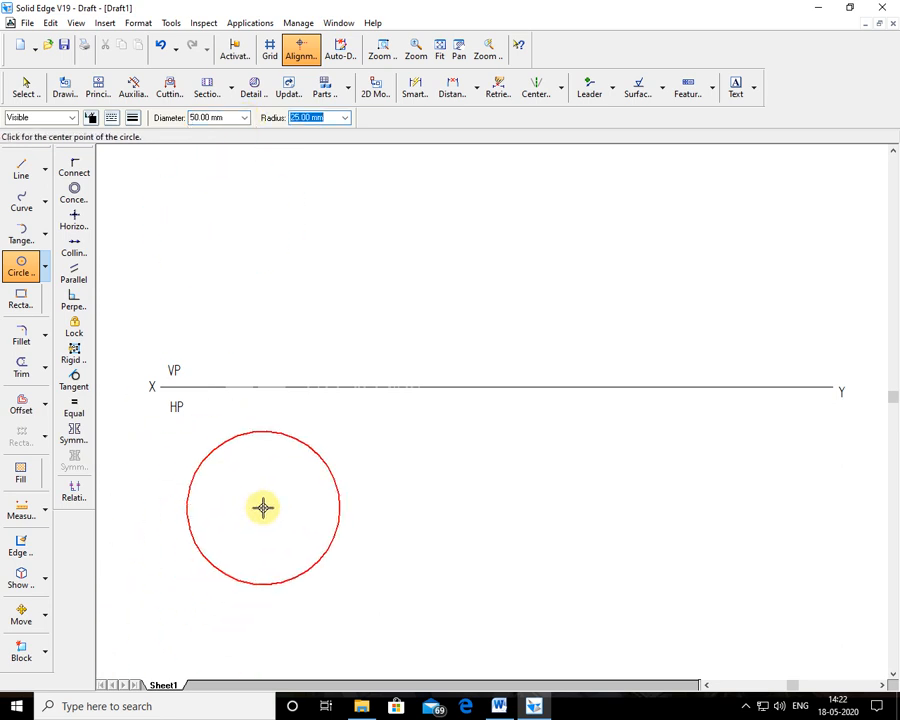
{"action": "left_click", "coordinate": [272, 505]}
{"action": "right_click", "coordinate": [502, 499]}
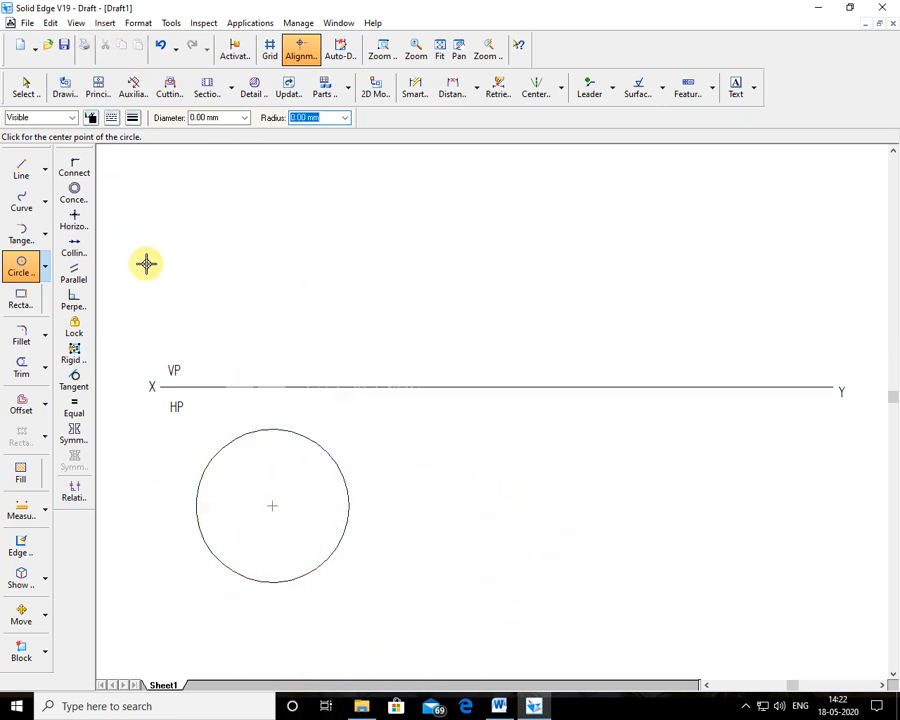
{"action": "left_click", "coordinate": [25, 88]}
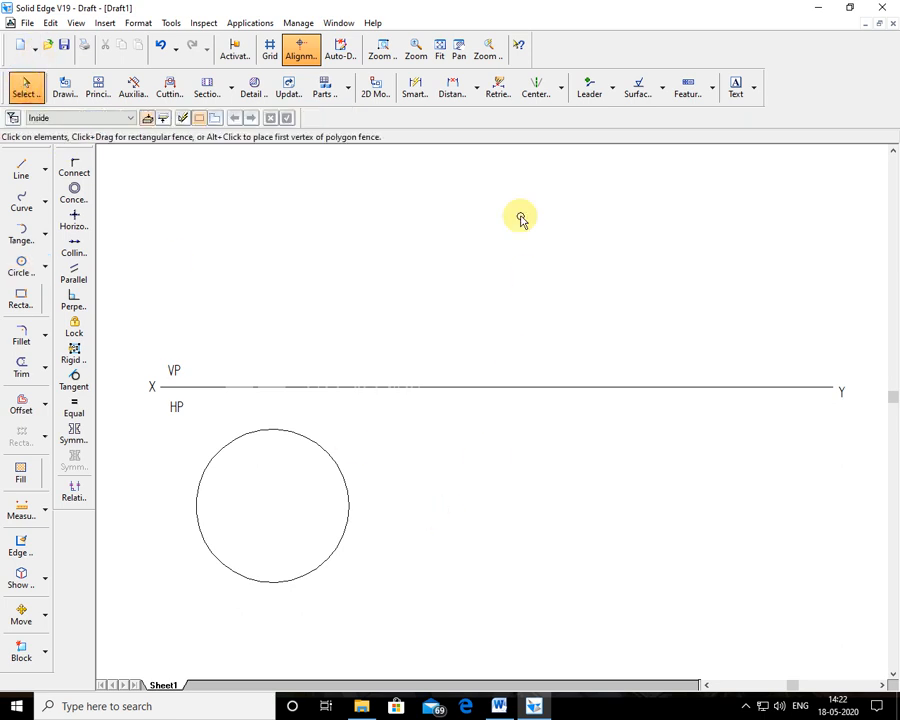
Apply a heavier line width to the circle below the reference line.
{"action": "left_click", "coordinate": [381, 52]}
{"action": "left_click_drag", "start_coordinate": [127, 202], "coordinate": [727, 679]}
{"action": "key", "text": "Escape"}
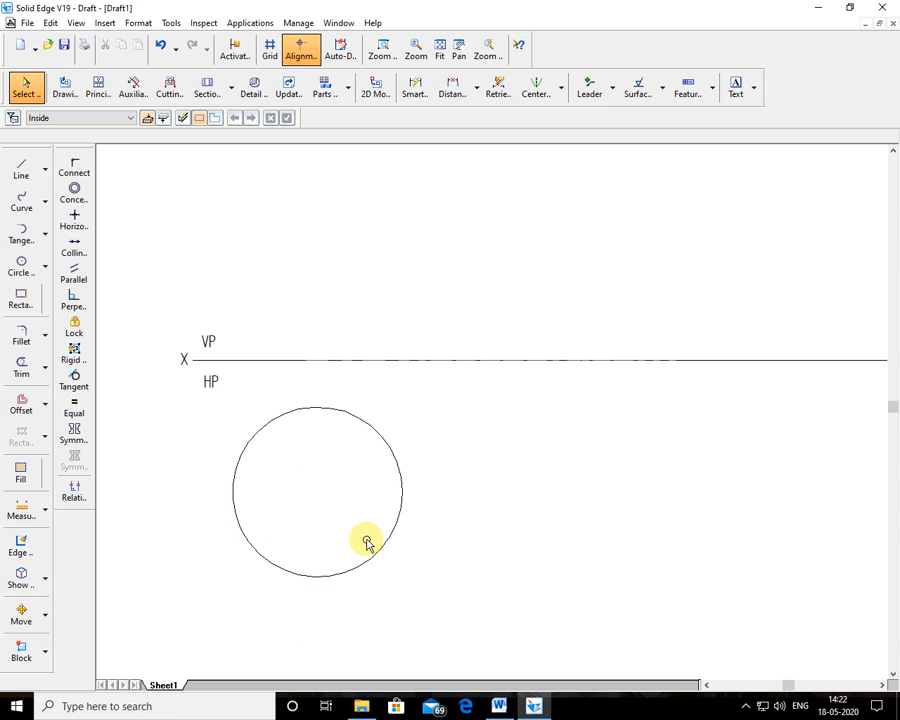
{"action": "left_click", "coordinate": [297, 416]}
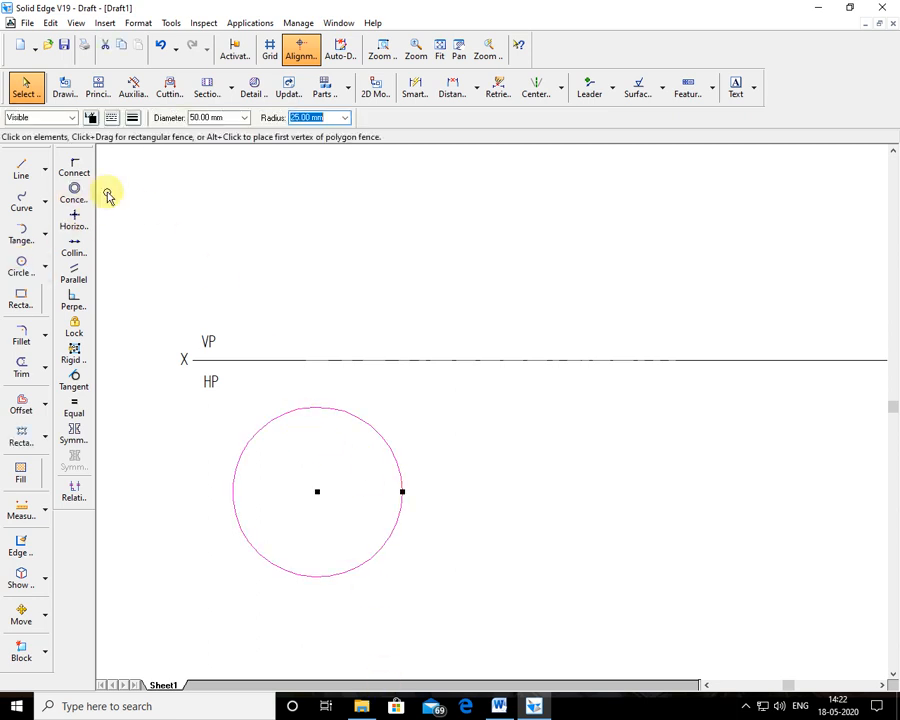
{"action": "left_click", "coordinate": [132, 117]}
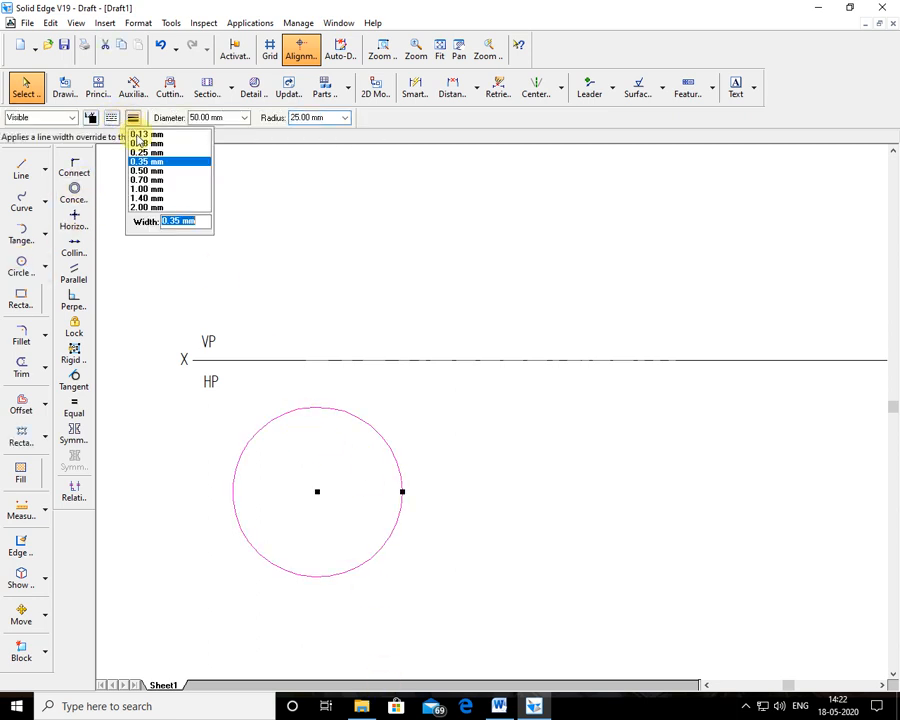
{"action": "left_click", "coordinate": [151, 196]}
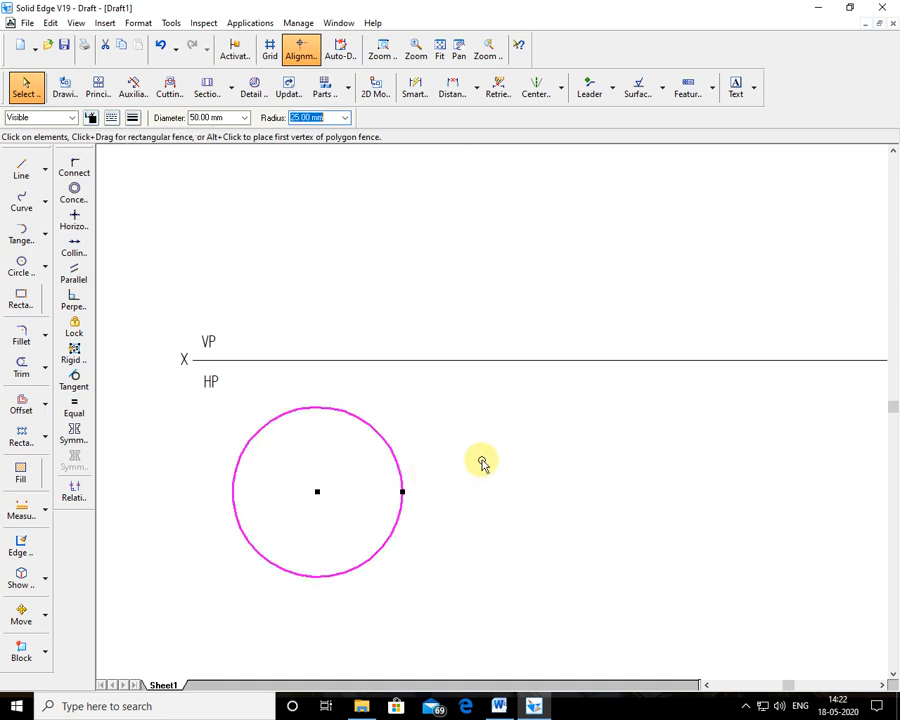
{"action": "left_click", "coordinate": [480, 468]}
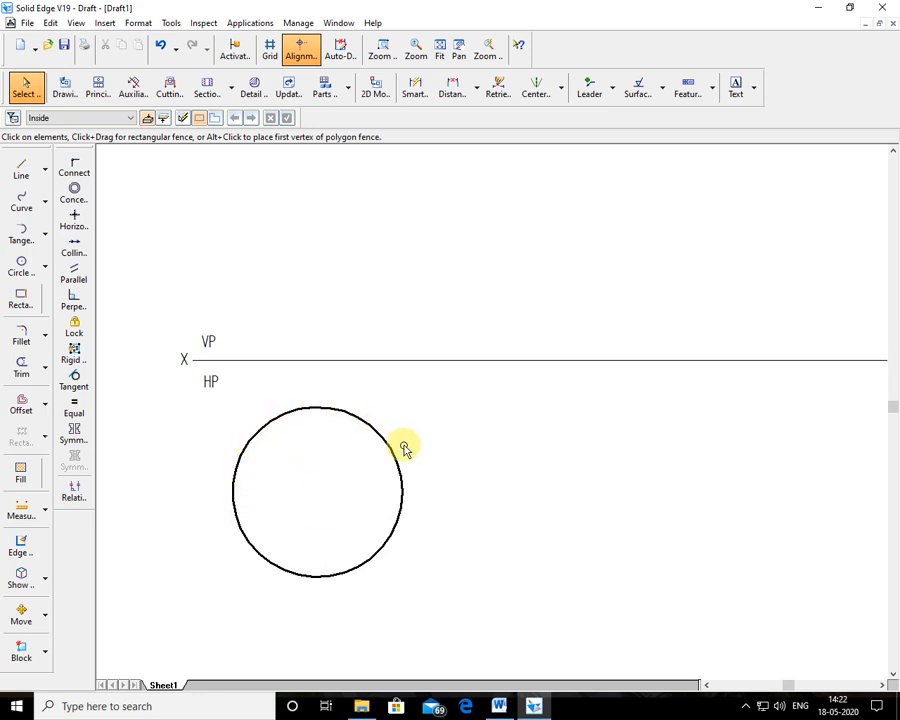
{"action": "left_click", "coordinate": [266, 556]}
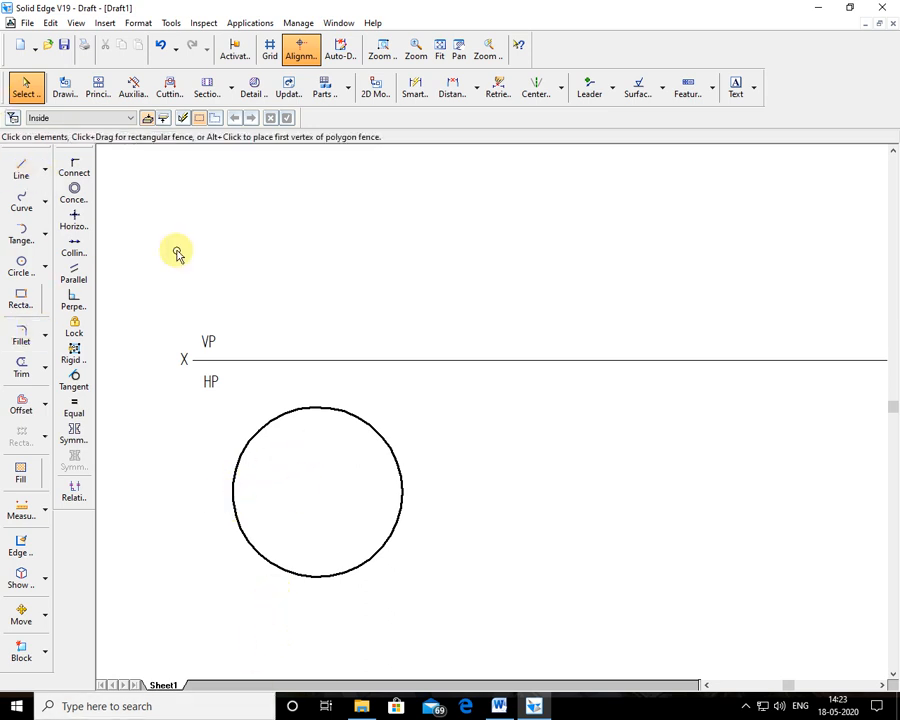
{"action": "left_click", "coordinate": [309, 410]}
{"action": "left_click", "coordinate": [450, 427]}
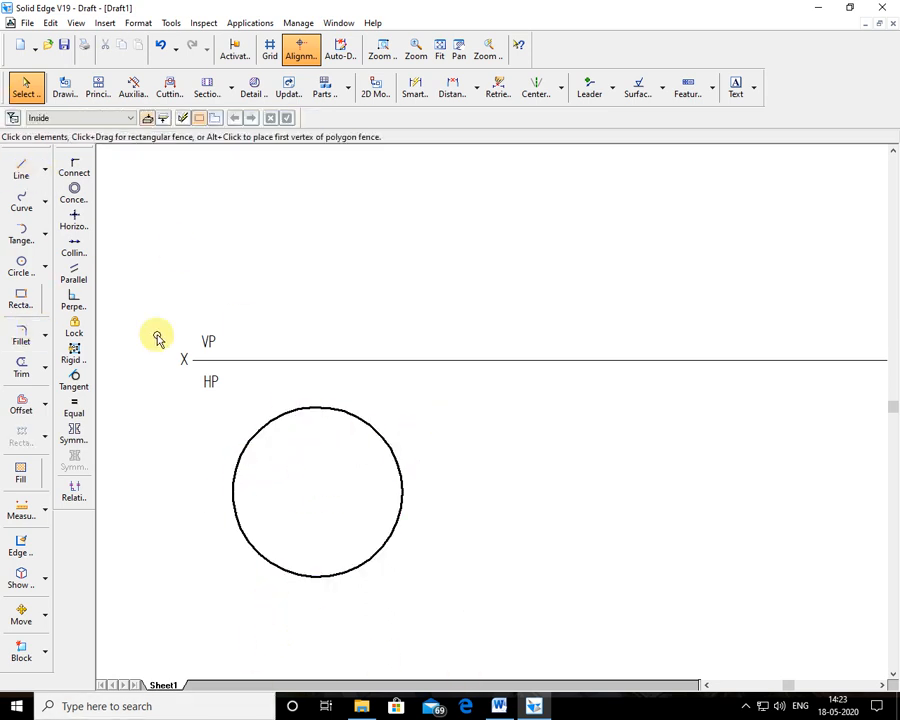
Start the Line command and set its line width to 0.50 mm.
{"action": "left_click", "coordinate": [21, 168]}
{"action": "left_click", "coordinate": [112, 118]}
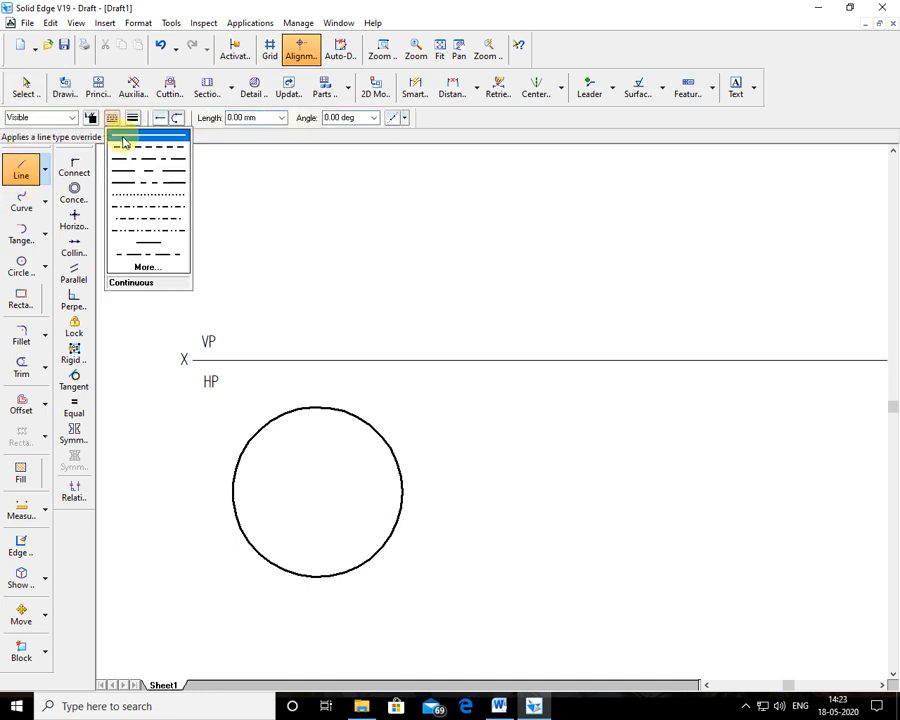
{"action": "left_click", "coordinate": [132, 118]}
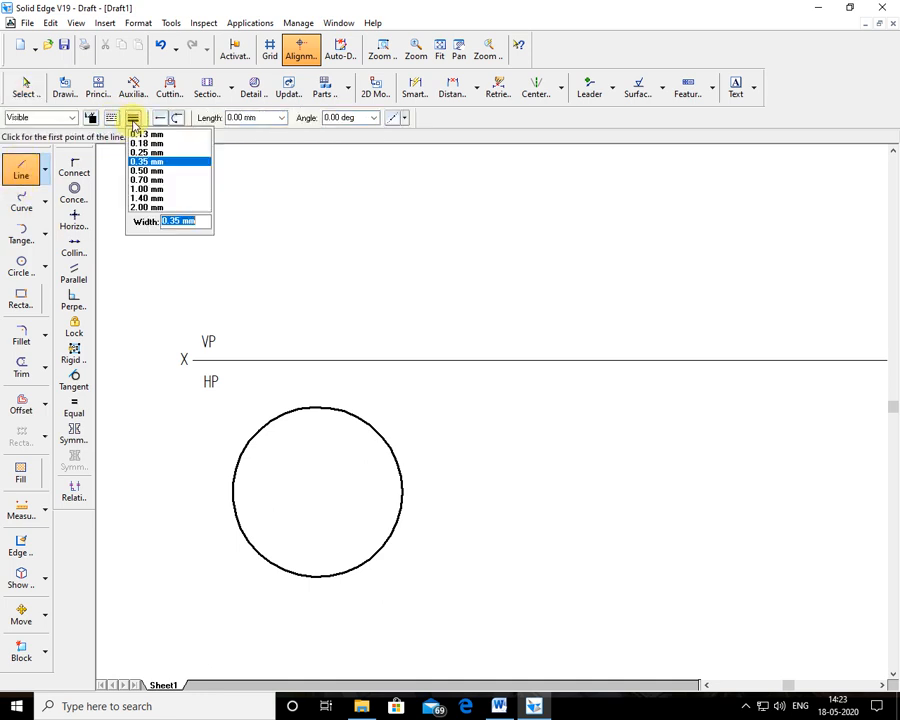
{"action": "left_click", "coordinate": [147, 171]}
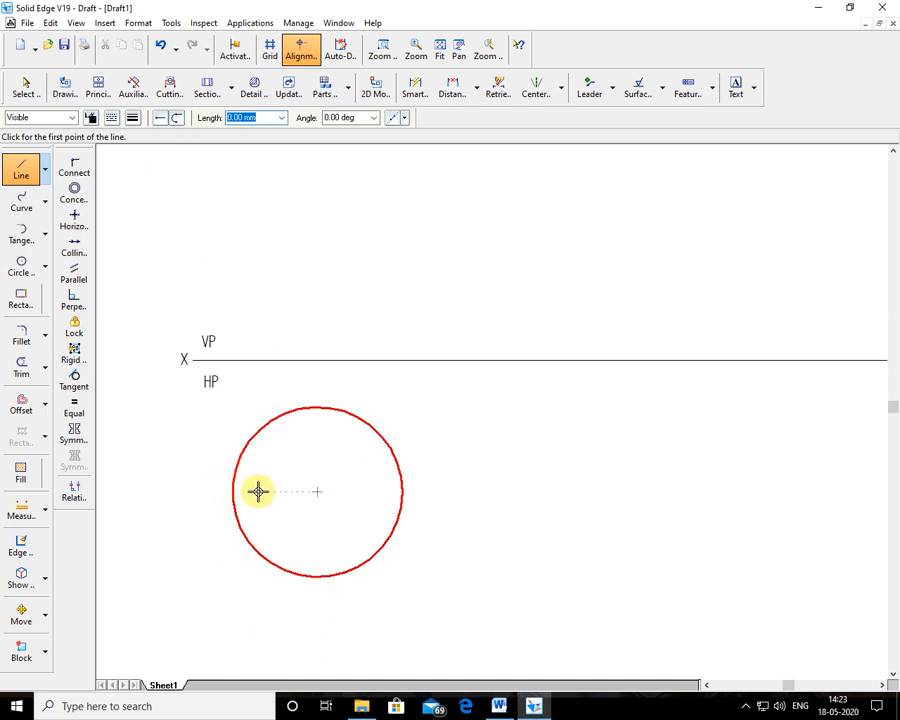
Draw a horizontal line from the circle's centre to its left edge and extend it to the right edge to form a diameter.
{"action": "left_click", "coordinate": [317, 491]}
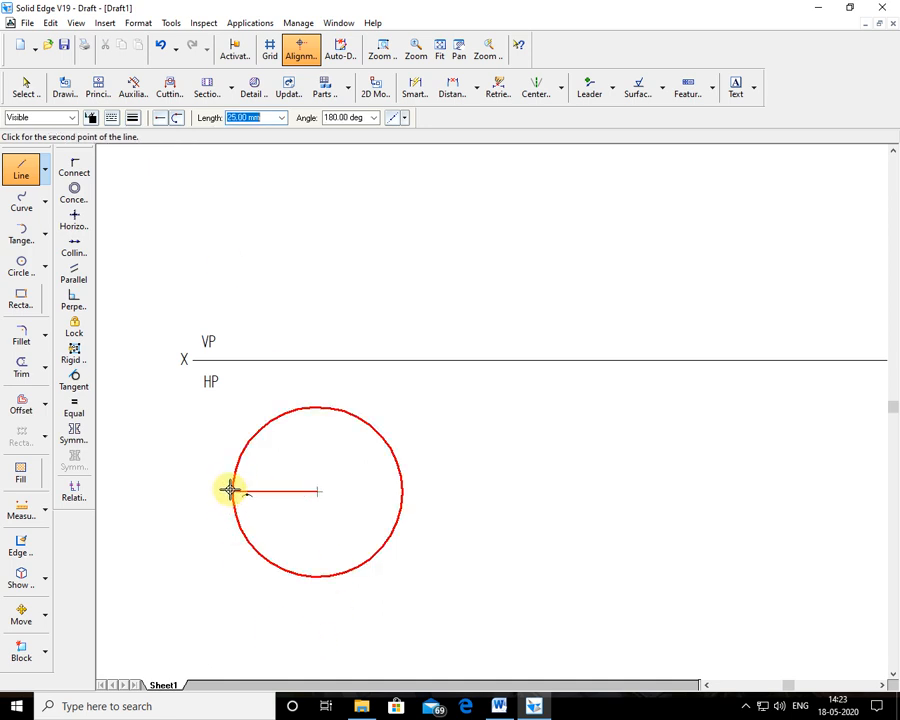
{"action": "left_click", "coordinate": [231, 490]}
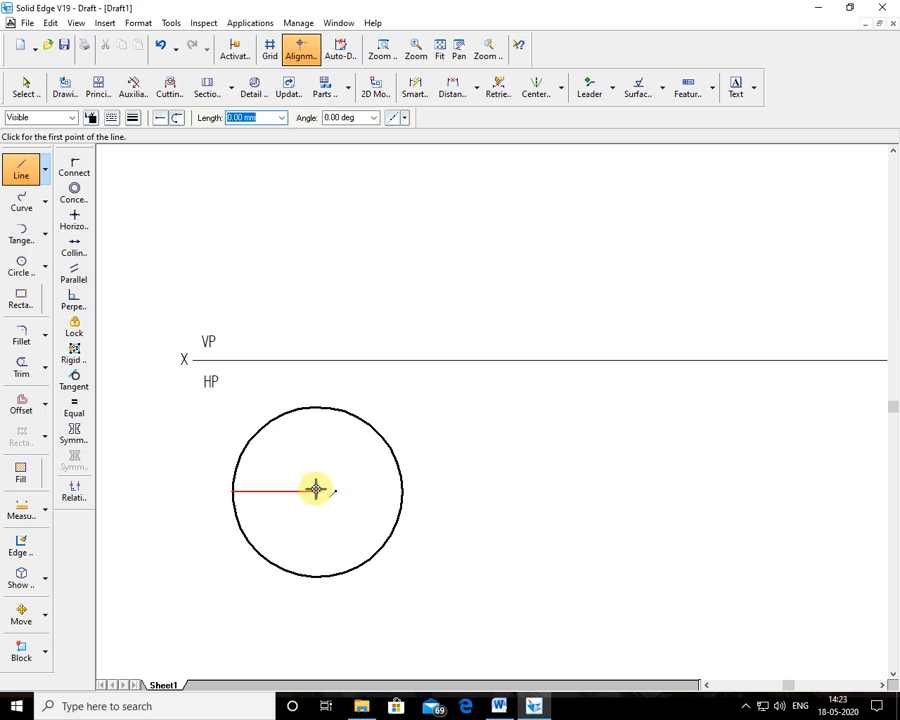
{"action": "left_click", "coordinate": [44, 368]}
{"action": "left_click", "coordinate": [98, 395]}
{"action": "left_click", "coordinate": [308, 489]}
Draw the circle's vertical diameter from its top point to its bottom point.
{"action": "left_click", "coordinate": [19, 170]}
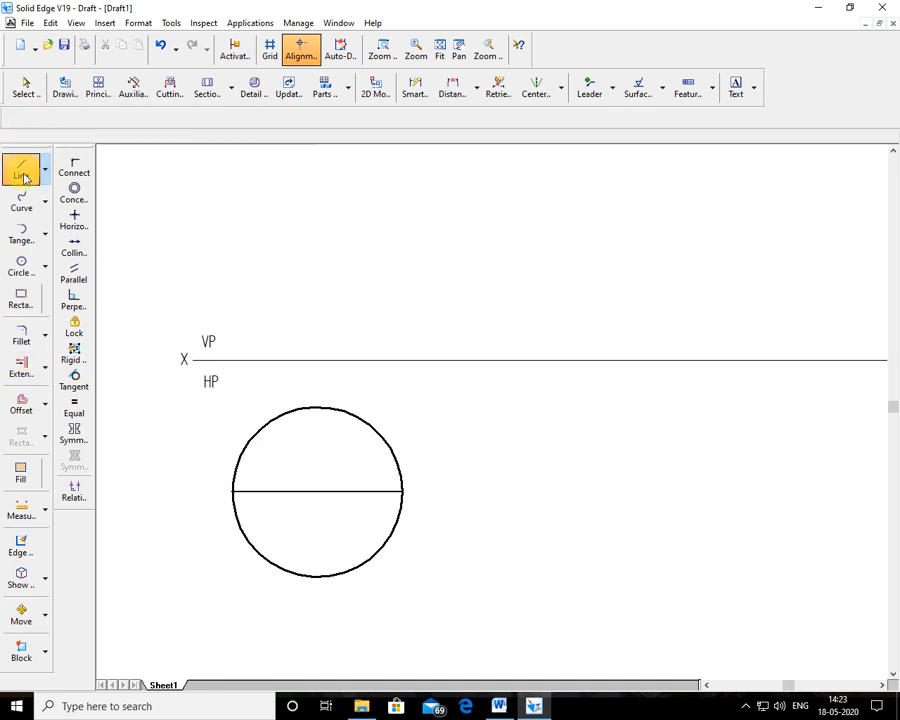
{"action": "left_click", "coordinate": [315, 407]}
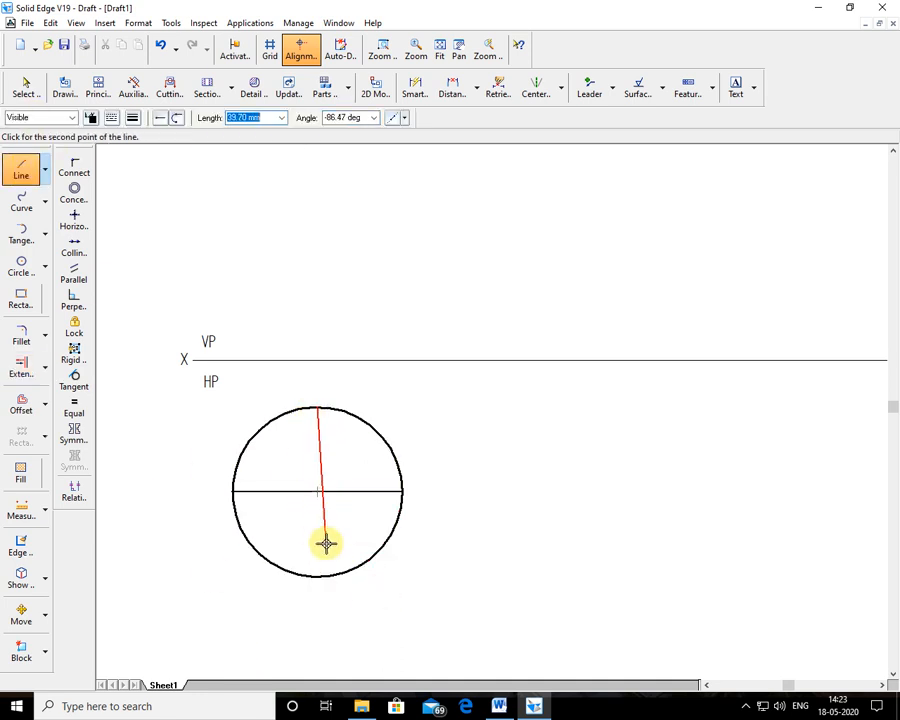
{"action": "left_click", "coordinate": [318, 578]}
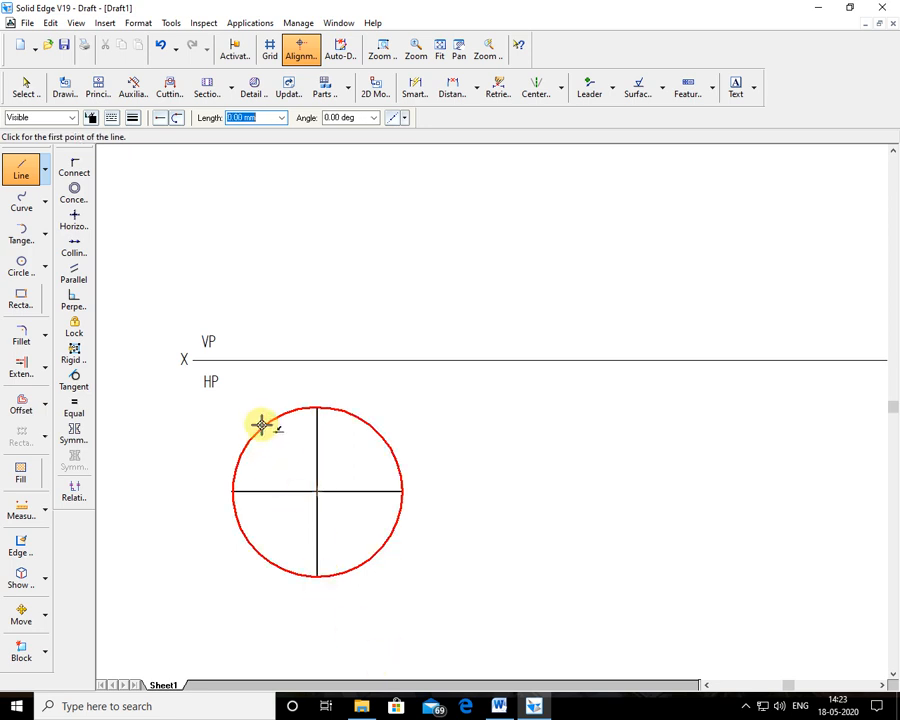
Draw a 25 mm line at 45° from the circle's centre and extend it to the lower-left edge as a full diameter.
{"action": "left_click", "coordinate": [317, 491]}
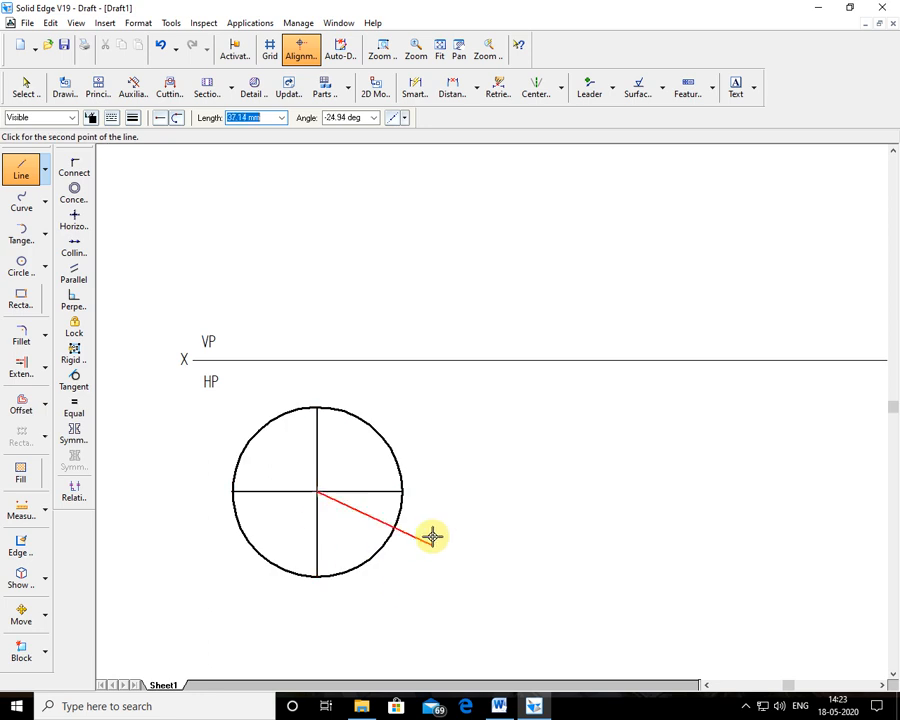
{"action": "left_click", "coordinate": [374, 119]}
{"action": "type", "text": "45"}
{"action": "key", "text": "Tab"}
{"action": "type", "text": "25"}
{"action": "key", "text": "Return"}
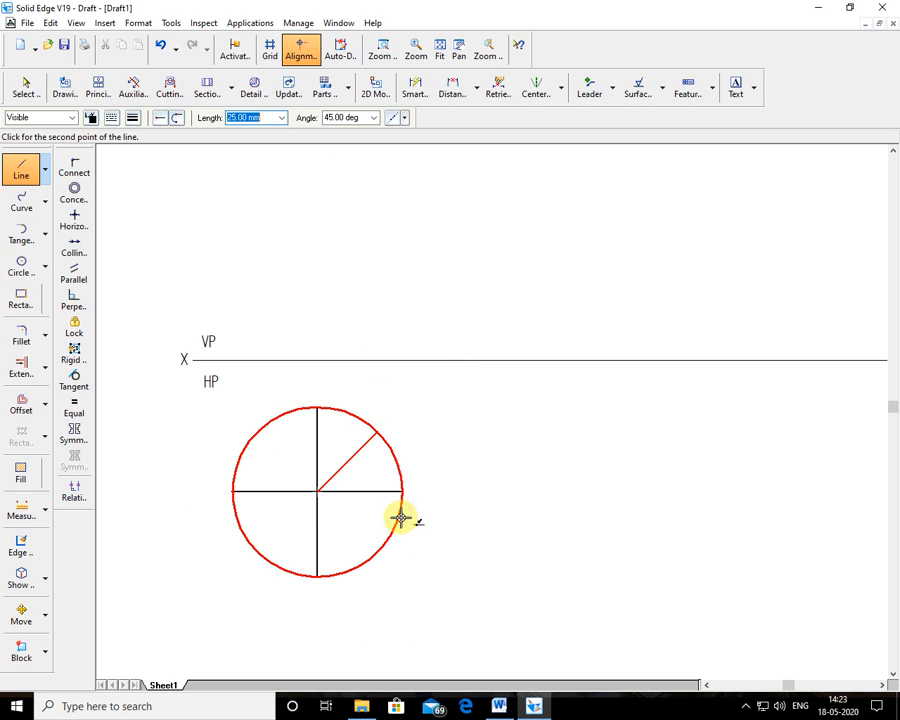
{"action": "left_click", "coordinate": [378, 432]}
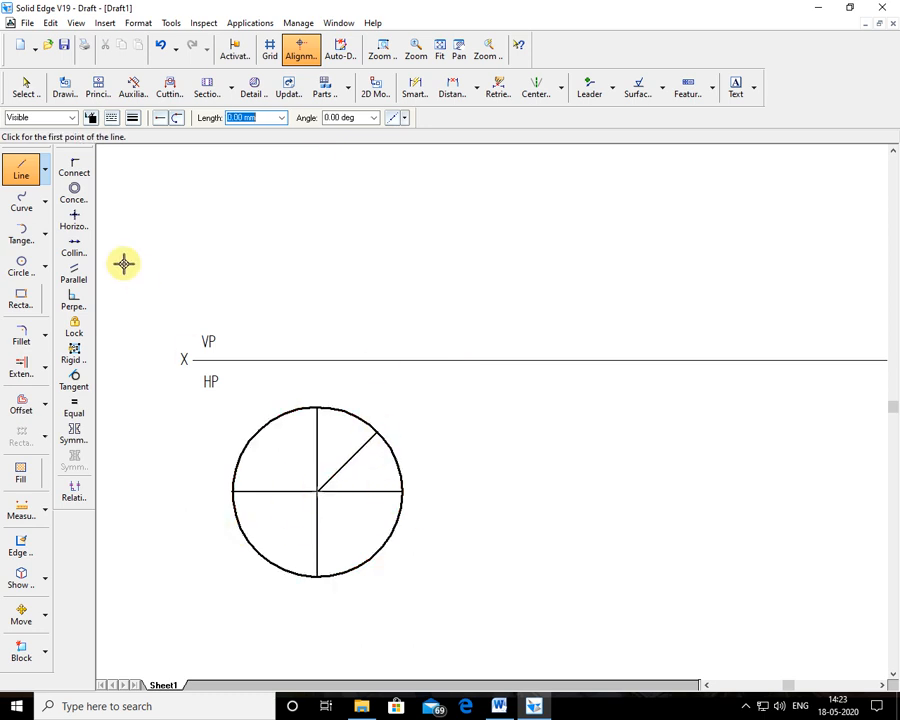
{"action": "left_click", "coordinate": [29, 362]}
{"action": "left_click", "coordinate": [331, 482]}
Draw a line at -45° from the circle's centre to its lower-right edge and extend it to the upper-left edge.
{"action": "left_click", "coordinate": [22, 168]}
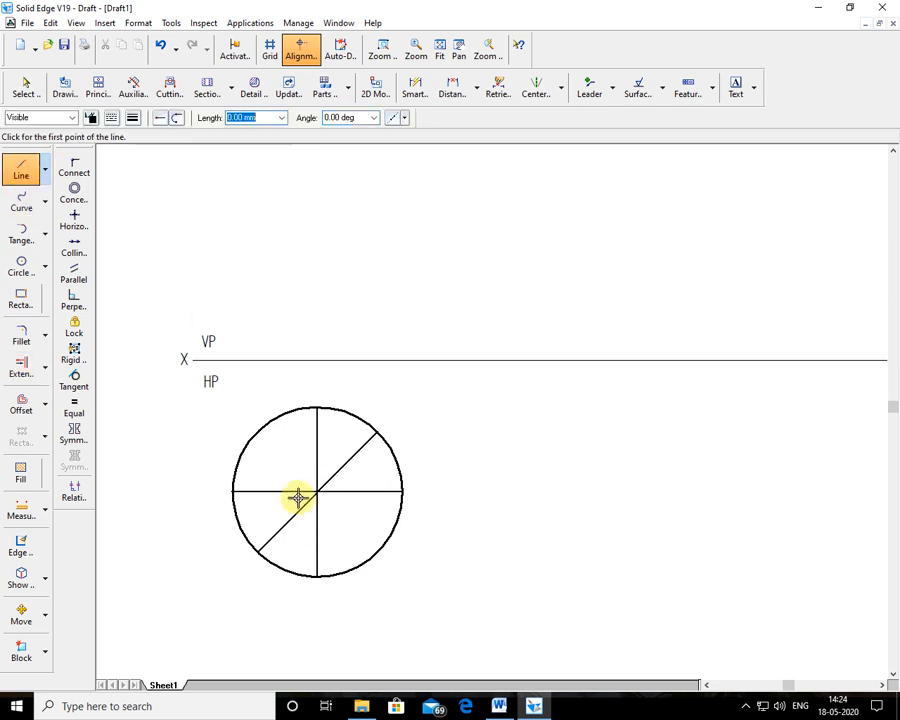
{"action": "left_click", "coordinate": [317, 492]}
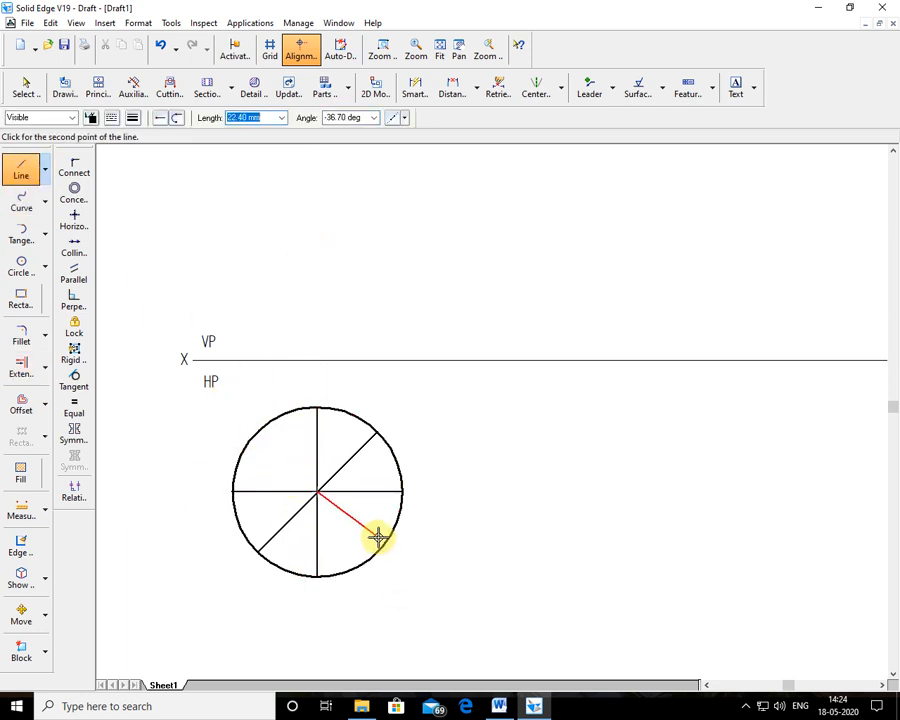
{"action": "left_click", "coordinate": [374, 118]}
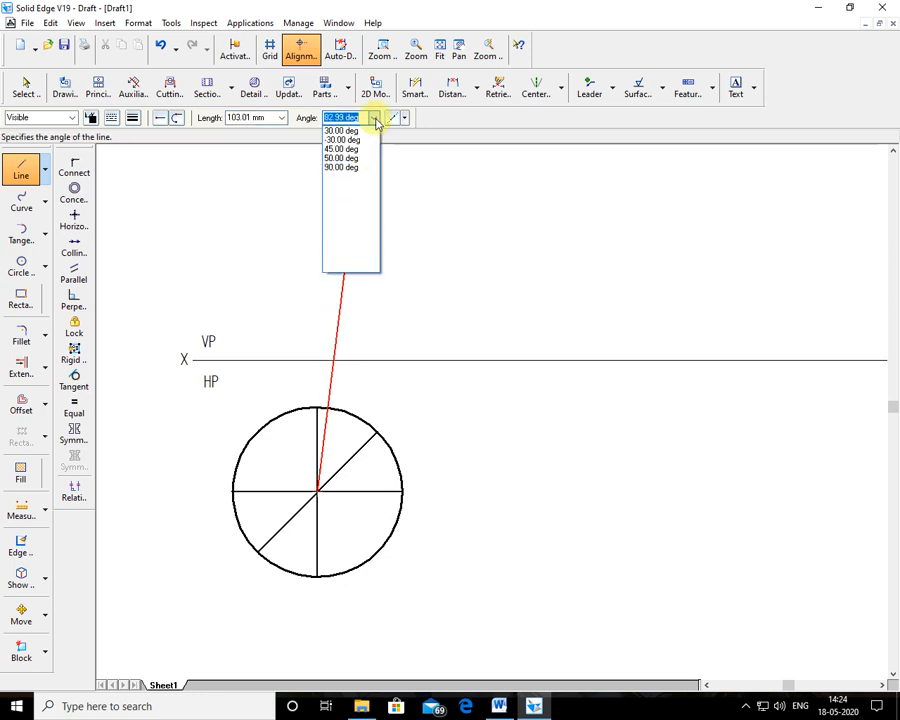
{"action": "key", "text": "BackSpace"}
{"action": "key", "text": "Tab"}
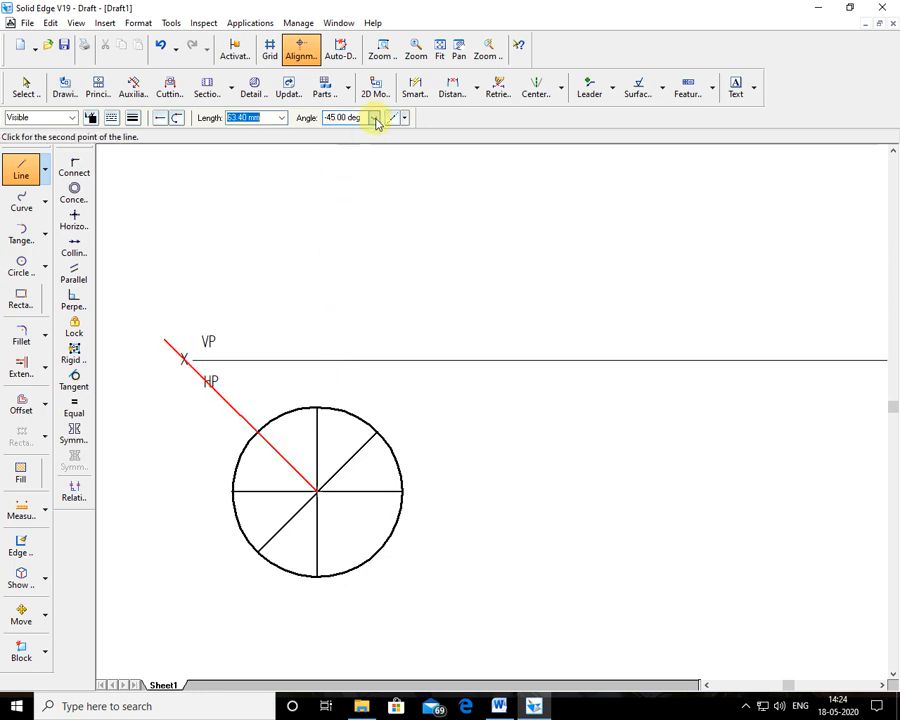
{"action": "left_click", "coordinate": [372, 551]}
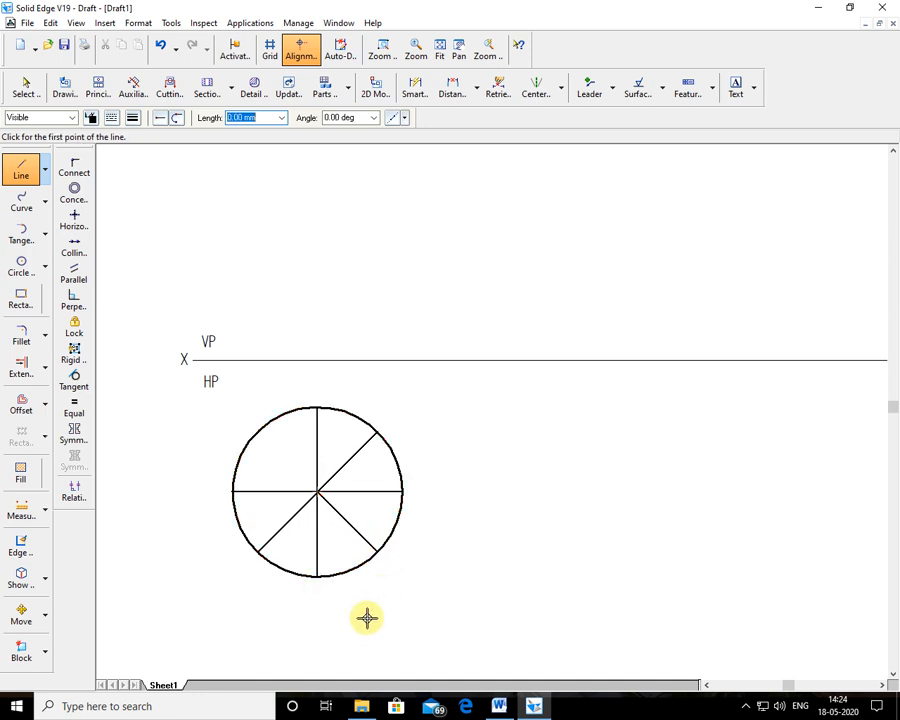
{"action": "left_click", "coordinate": [20, 368]}
{"action": "left_click", "coordinate": [341, 517]}
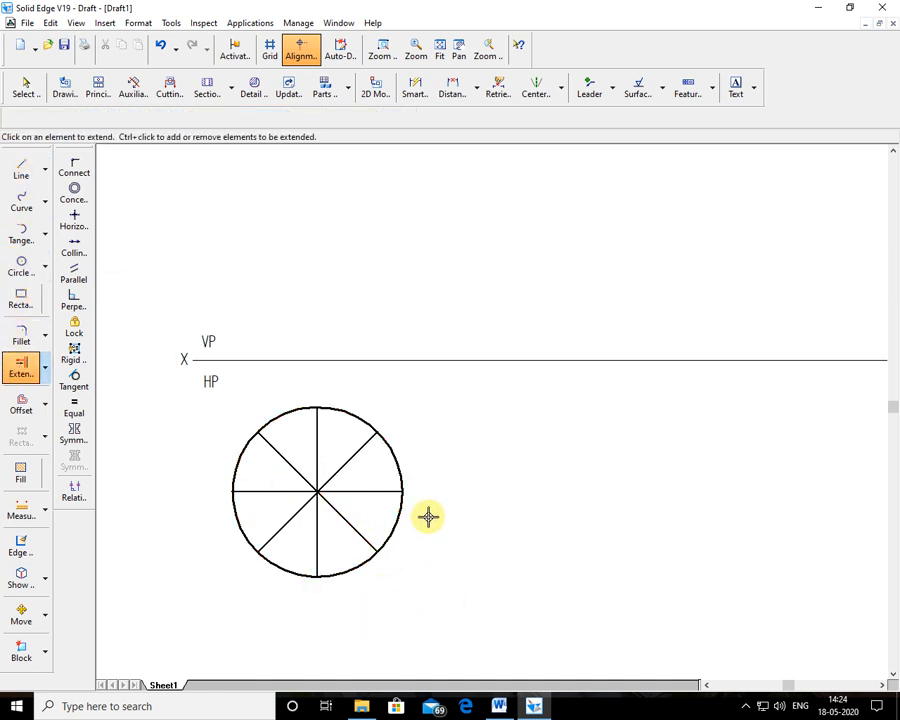
{"action": "left_click", "coordinate": [25, 84]}
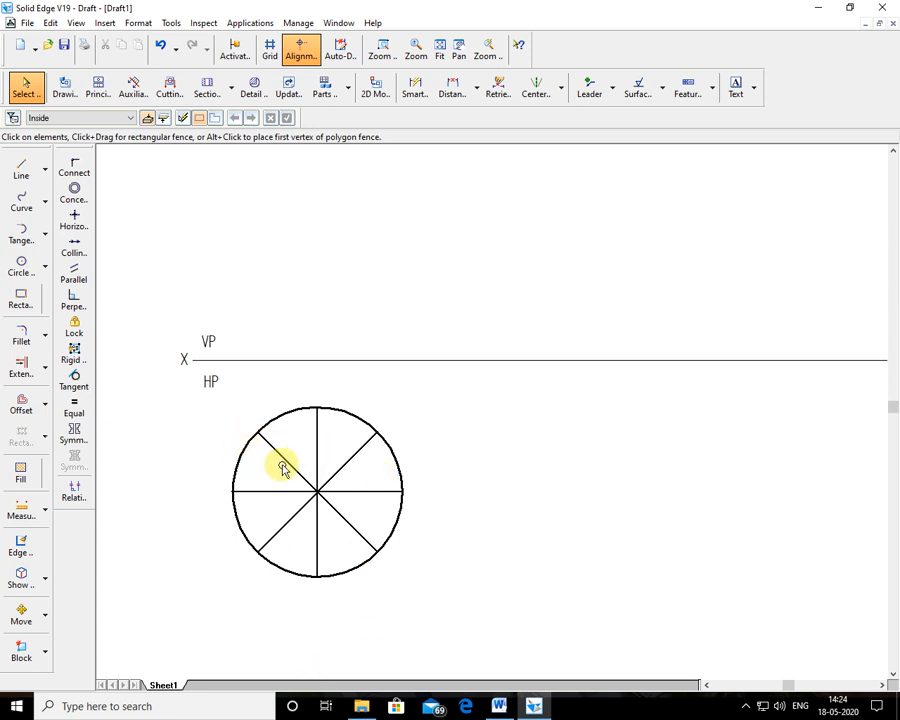
{"action": "left_click", "coordinate": [317, 438]}
{"action": "left_click", "coordinate": [356, 453]}
{"action": "left_click", "coordinate": [352, 489]}
{"action": "left_click", "coordinate": [344, 516]}
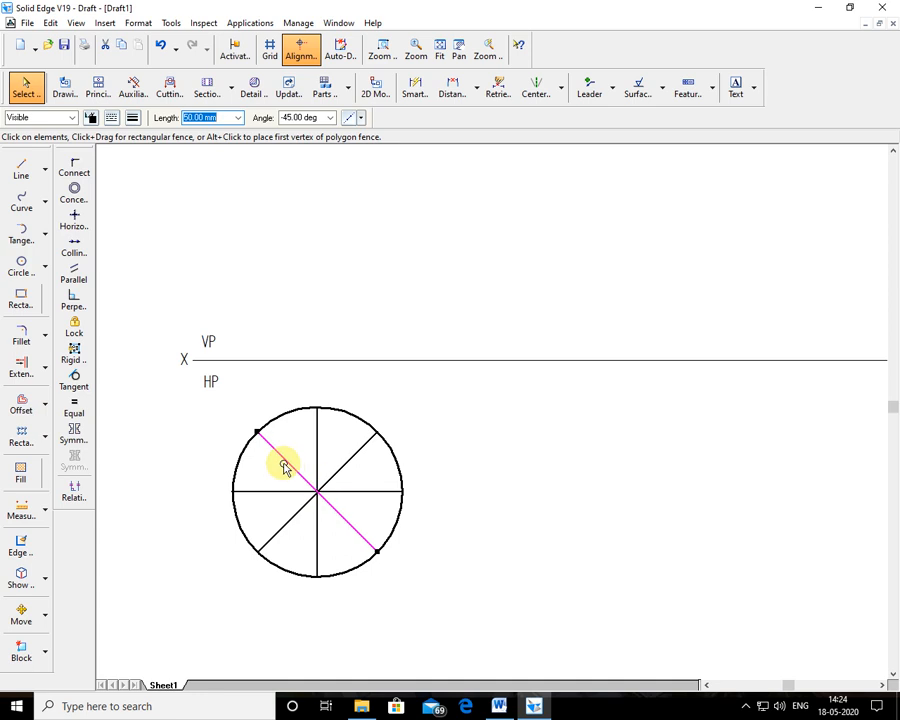
{"action": "left_click", "coordinate": [368, 395]}
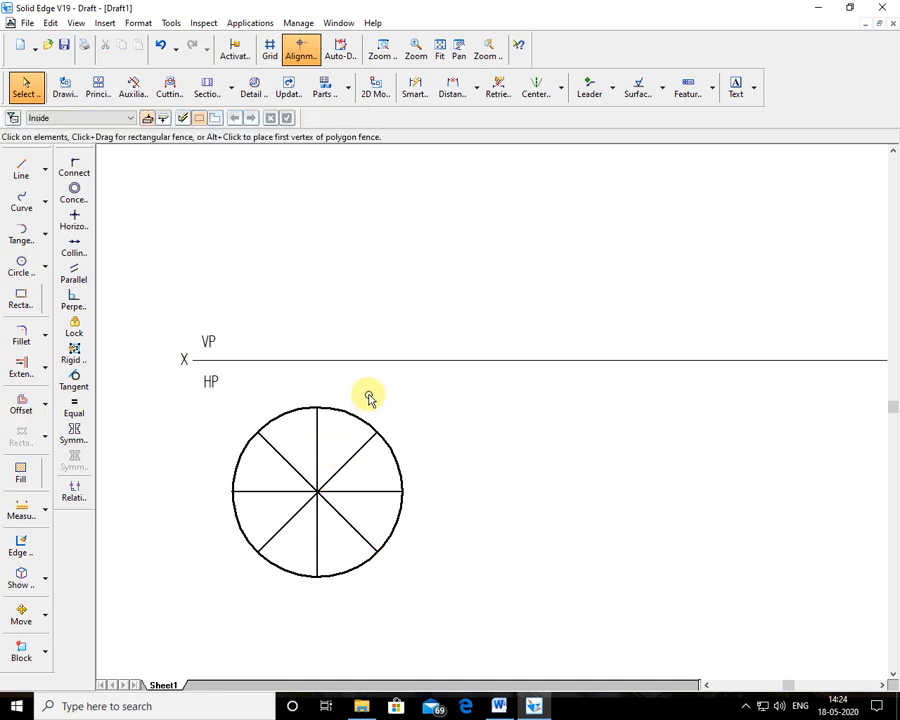
Cut all four diameters out of the circle, leaving only its outline.
{"action": "left_click", "coordinate": [276, 455]}
{"action": "left_click", "coordinate": [317, 436], "text": "ctrl"}
{"action": "left_click", "coordinate": [354, 456], "text": "ctrl"}
{"action": "left_click", "coordinate": [369, 488], "text": "ctrl"}
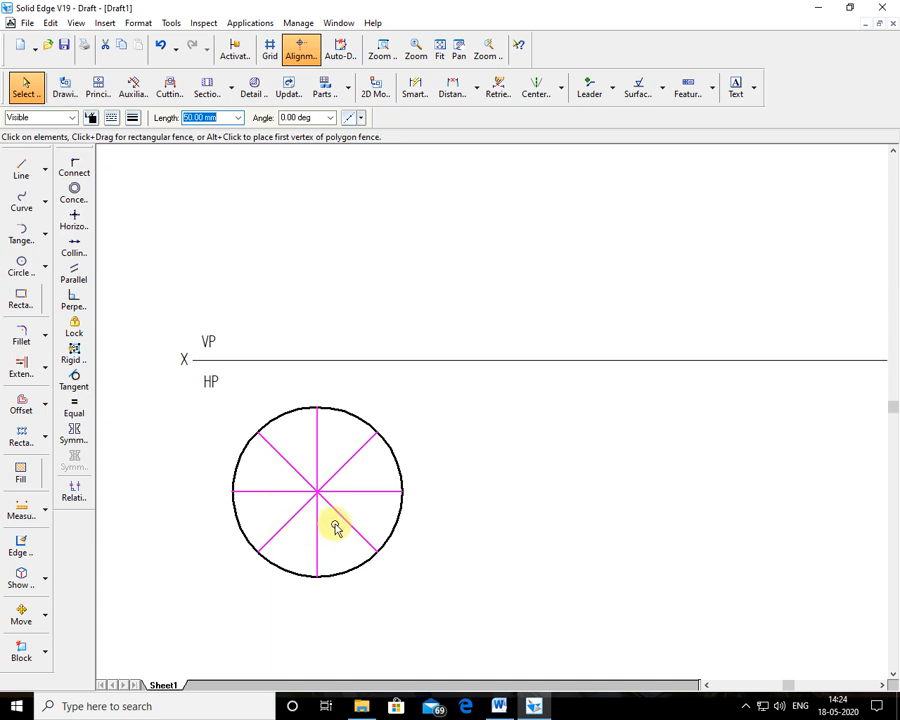
{"action": "left_click", "coordinate": [106, 48]}
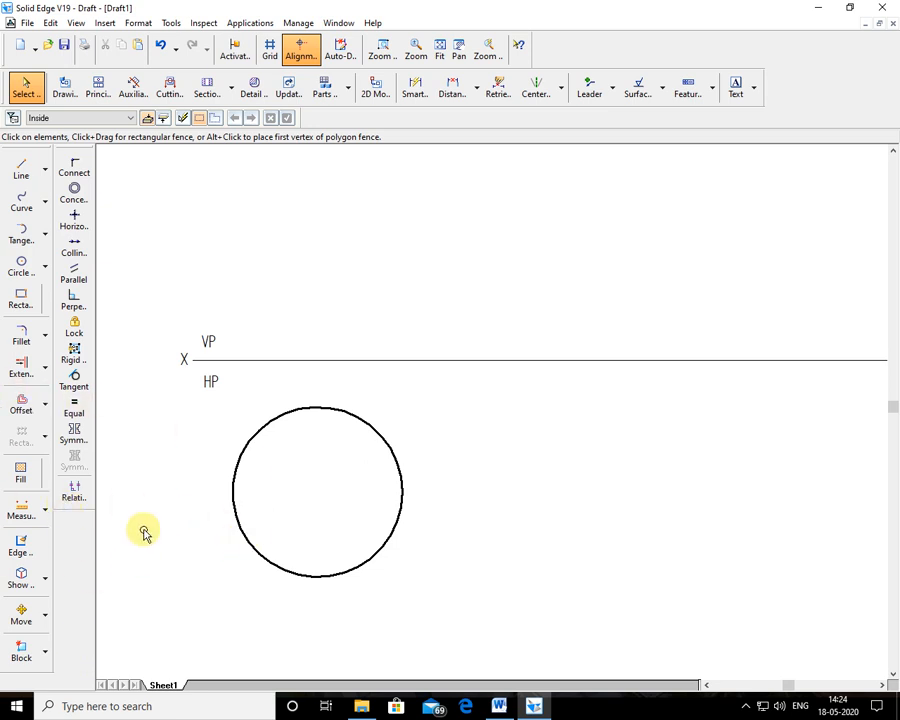
Draw a horizontal 25 mm radius from the circle's centre to its left edge.
{"action": "left_click", "coordinate": [18, 167]}
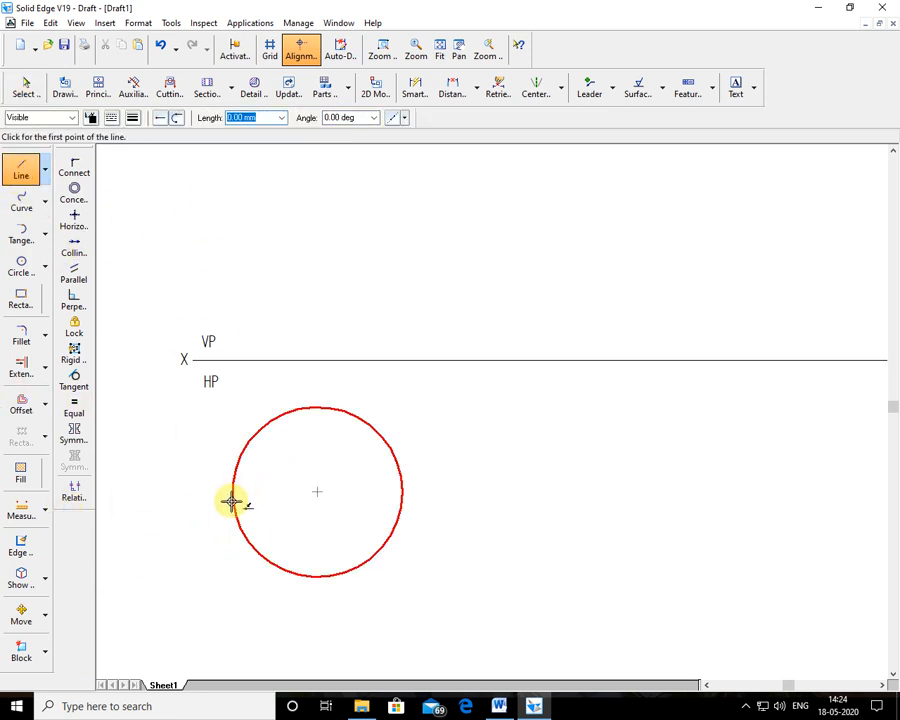
{"action": "left_click", "coordinate": [318, 492]}
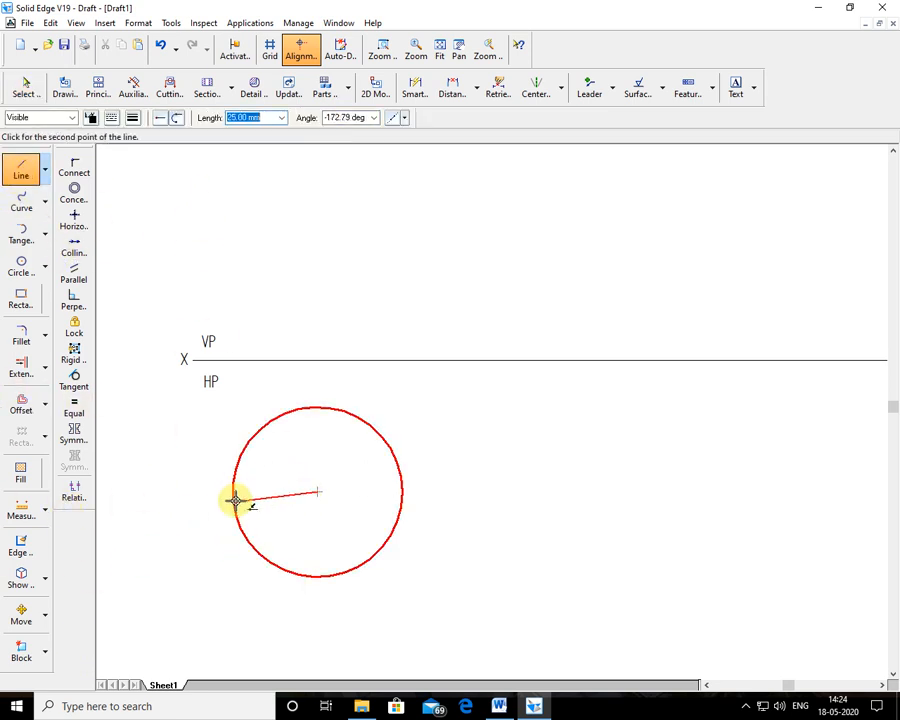
{"action": "left_click", "coordinate": [233, 491]}
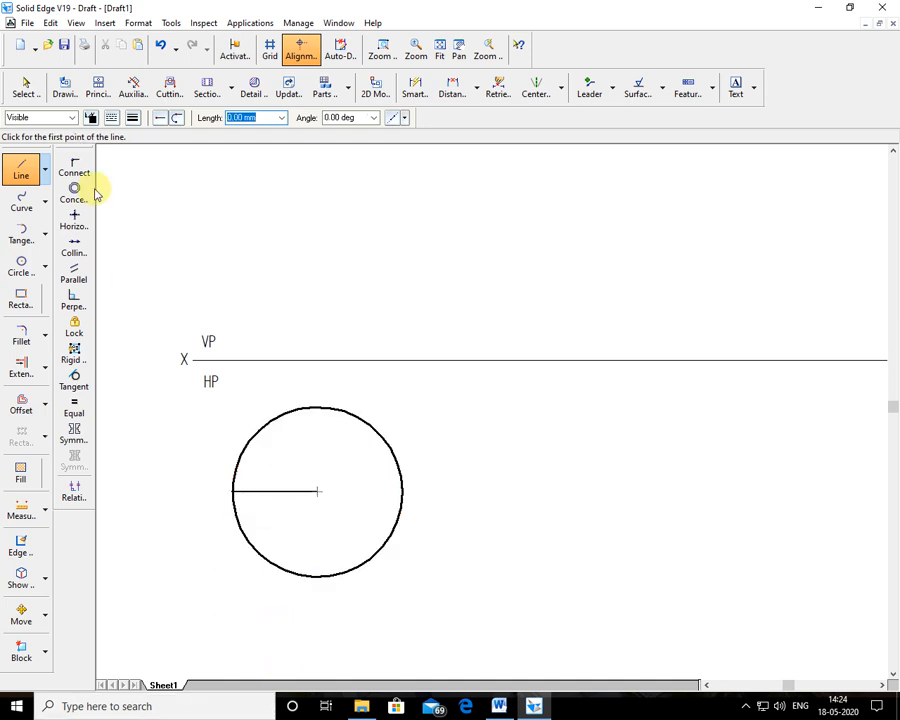
{"action": "left_click", "coordinate": [12, 95]}
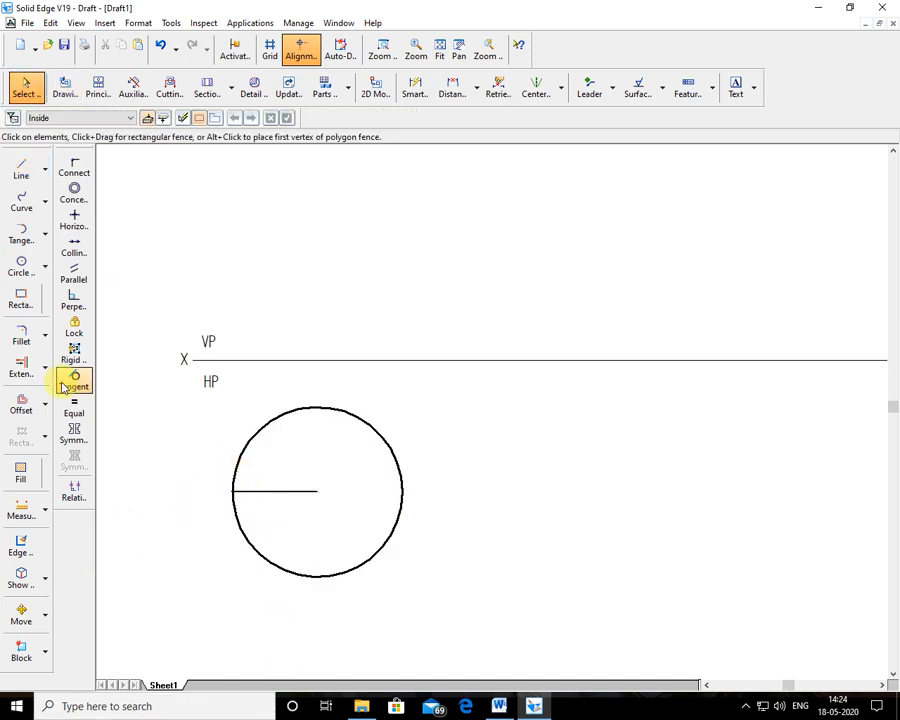
Start a circular pattern of the horizontal radius line, centred on the circle's centre.
{"action": "left_click", "coordinate": [273, 505]}
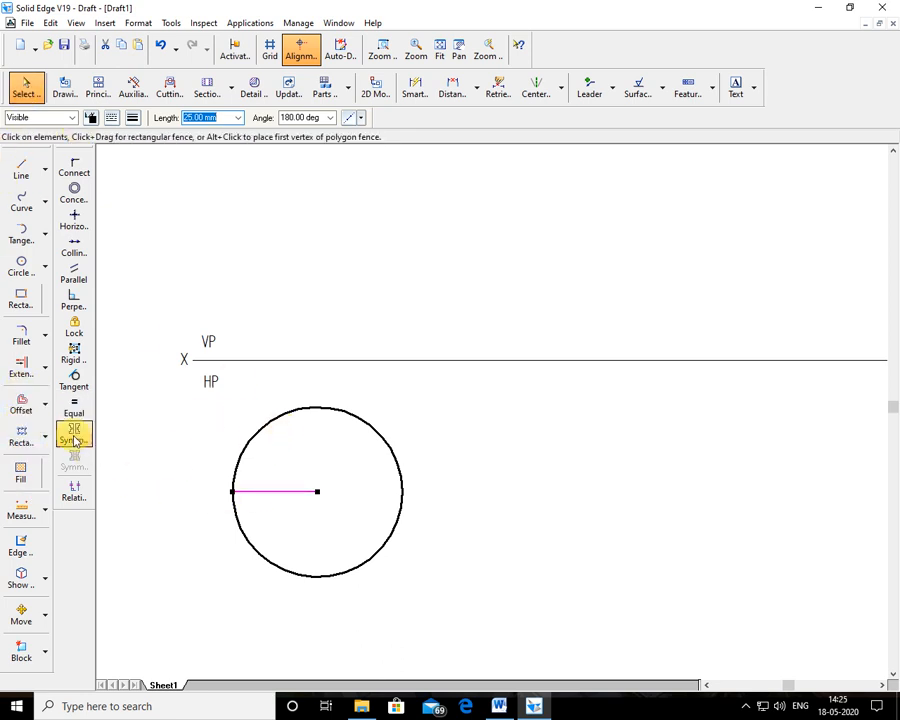
{"action": "left_click", "coordinate": [198, 467]}
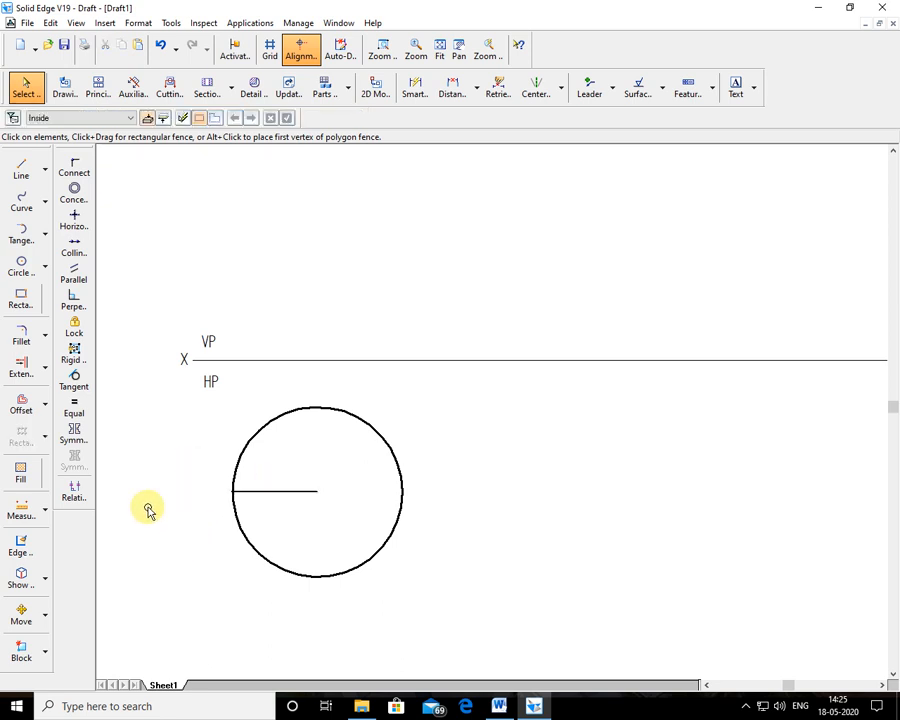
{"action": "left_click", "coordinate": [44, 438]}
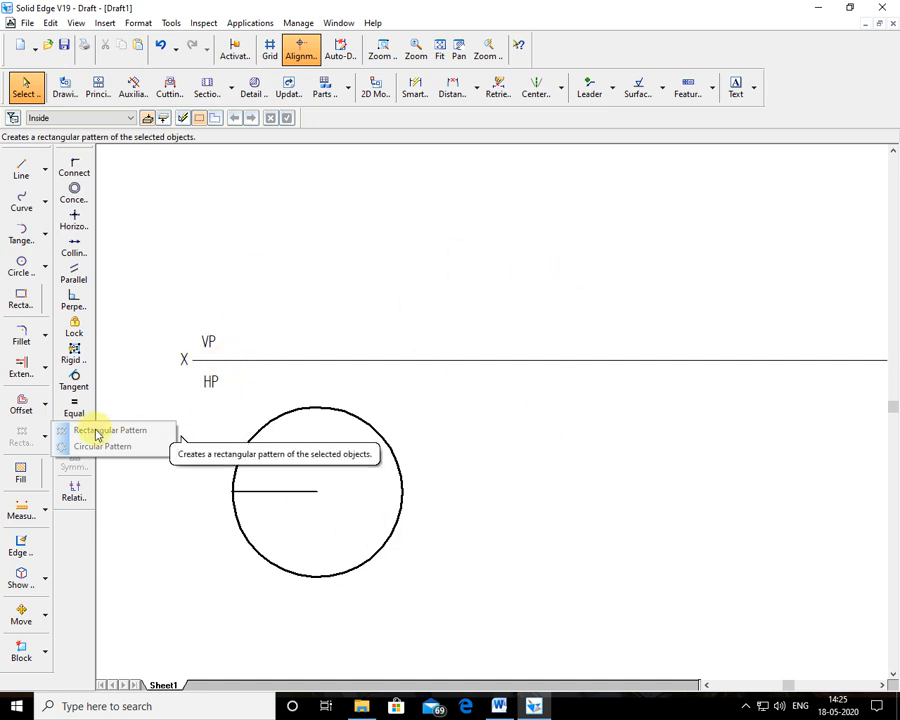
{"action": "left_click", "coordinate": [285, 492]}
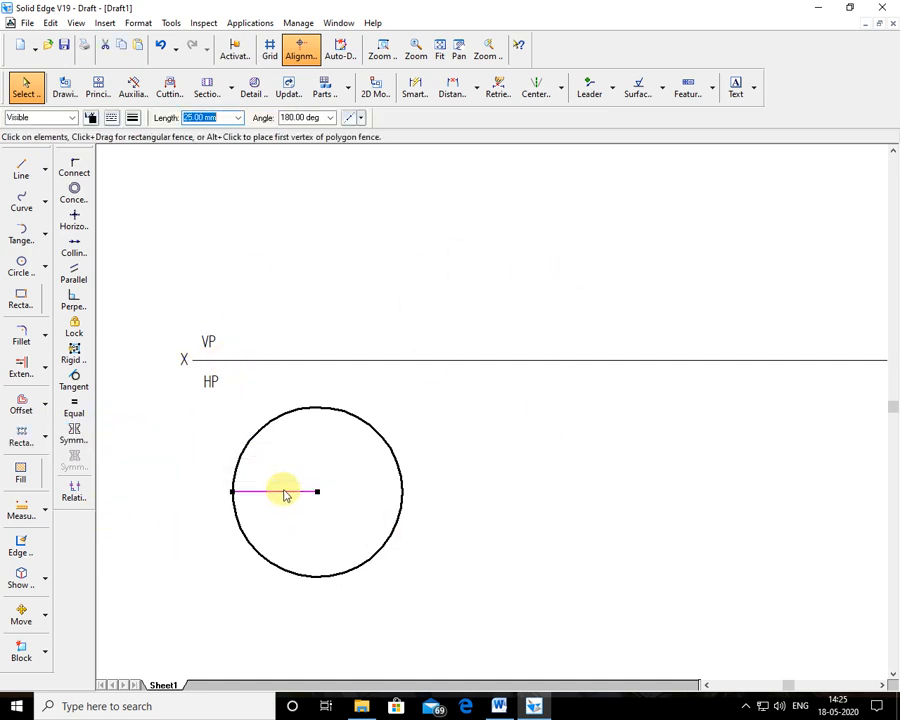
{"action": "left_click", "coordinate": [45, 436]}
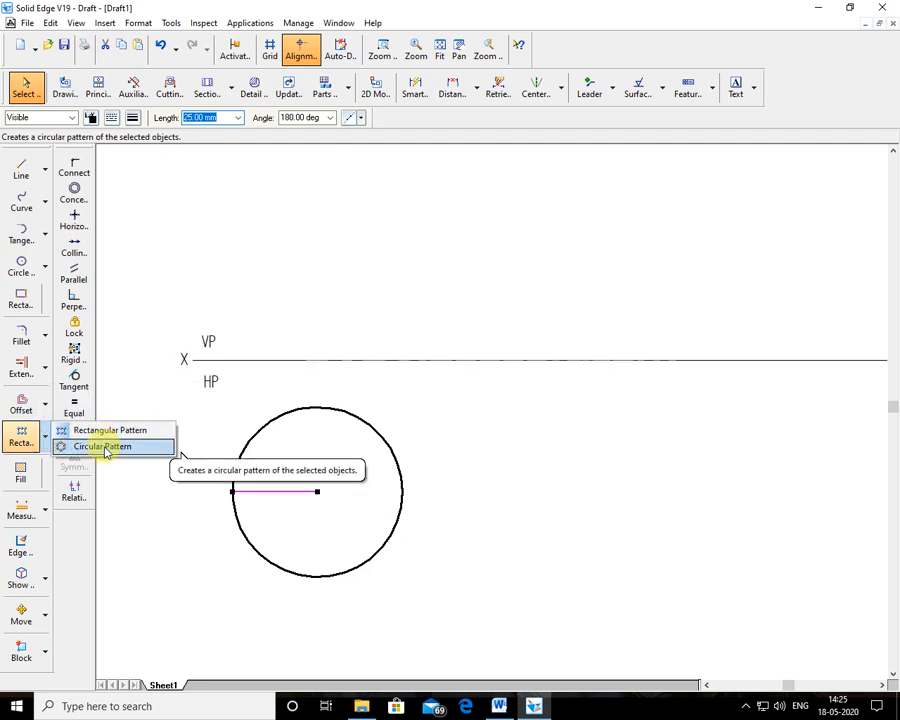
{"action": "left_click", "coordinate": [105, 447]}
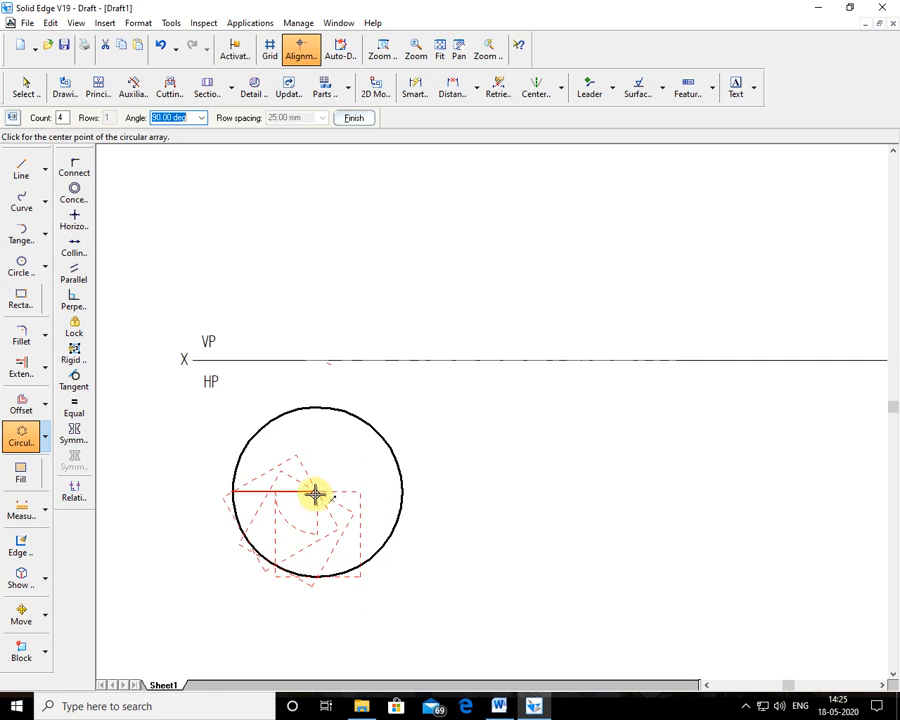
{"action": "left_click", "coordinate": [382, 48]}
{"action": "left_click_drag", "start_coordinate": [166, 181], "coordinate": [482, 608]}
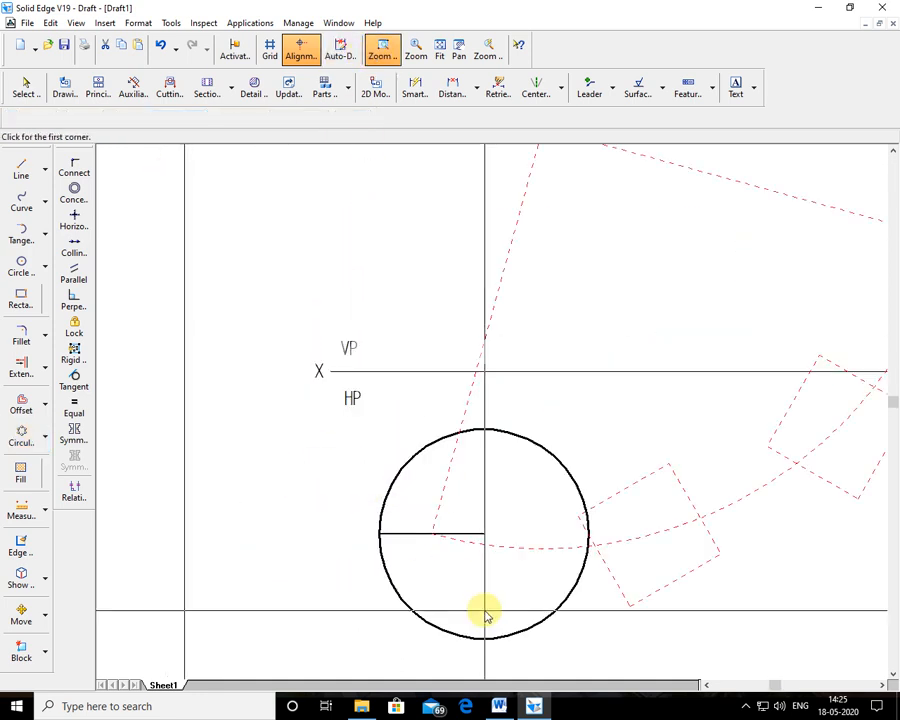
{"action": "key", "text": "Escape"}
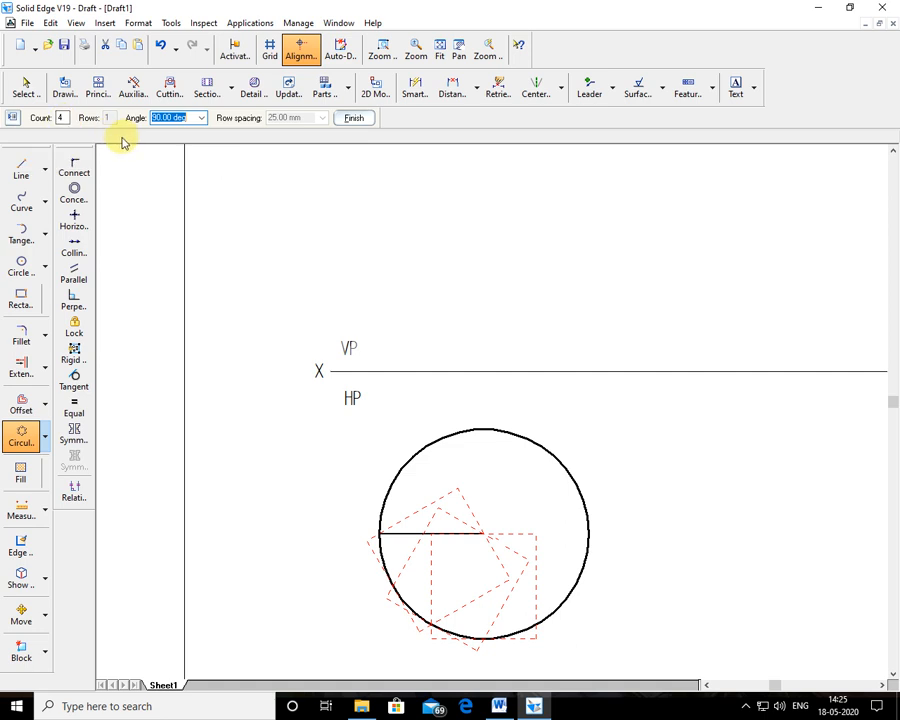
Set the circular pattern to a count of 9 over 360° and create it.
{"action": "left_click", "coordinate": [65, 117]}
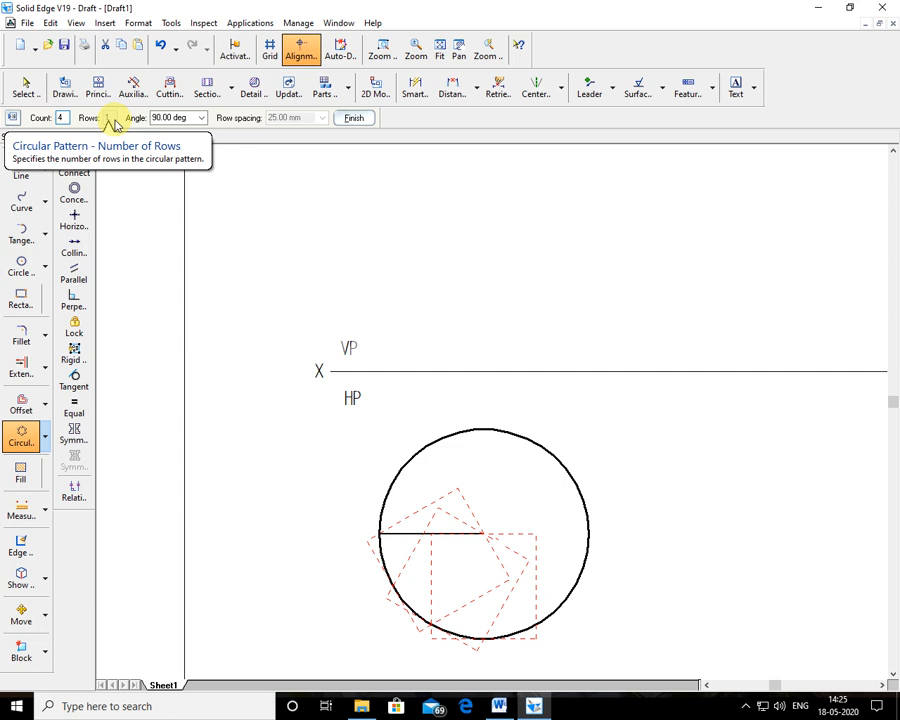
{"action": "key", "text": "BackSpace"}
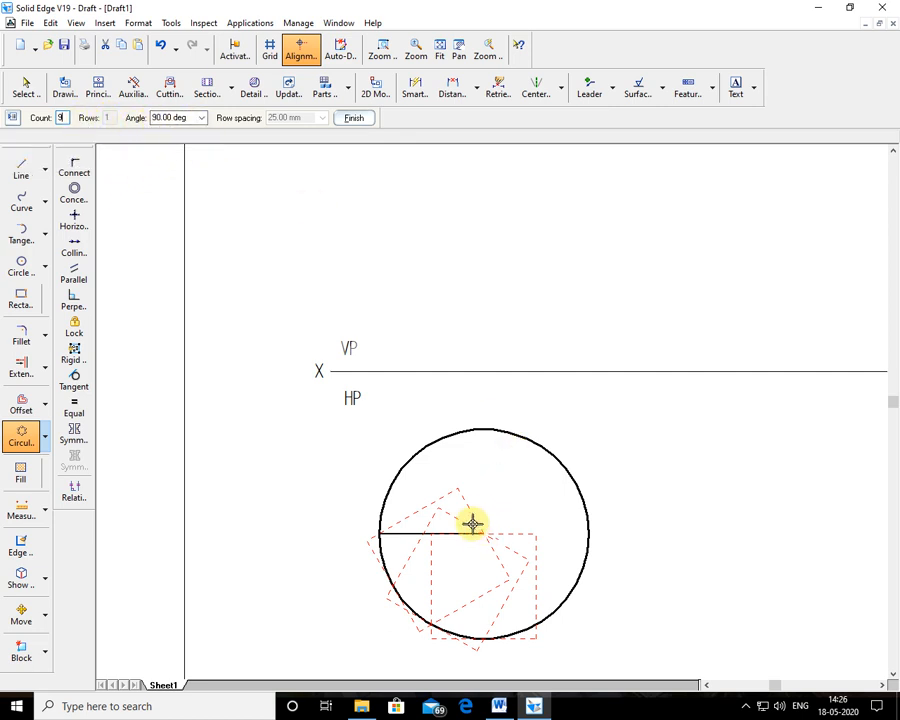
{"action": "left_click", "coordinate": [204, 118]}
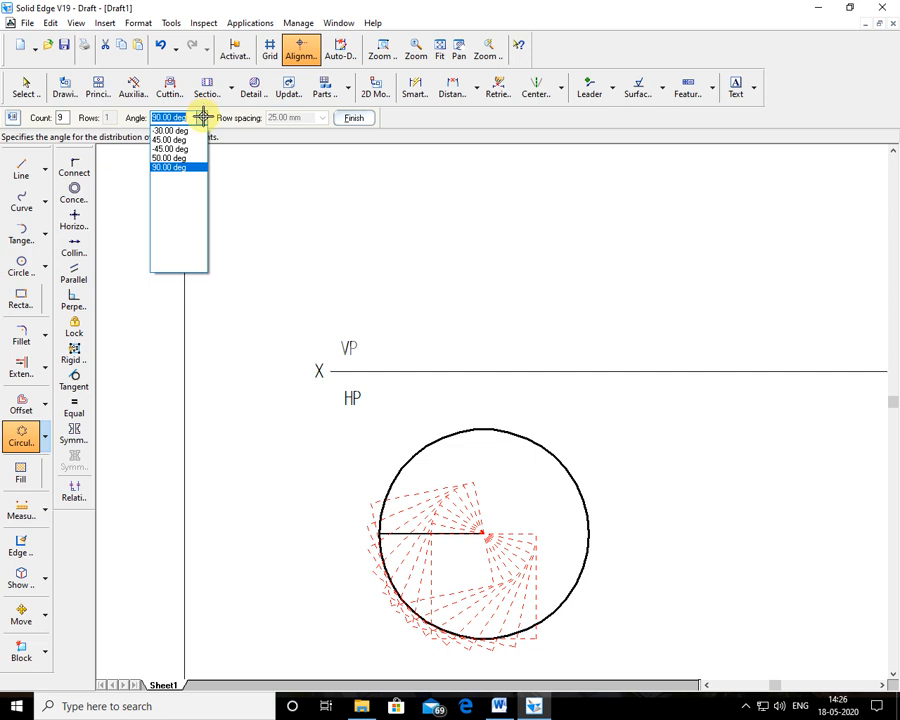
{"action": "type", "text": "360"}
{"action": "key", "text": "Return"}
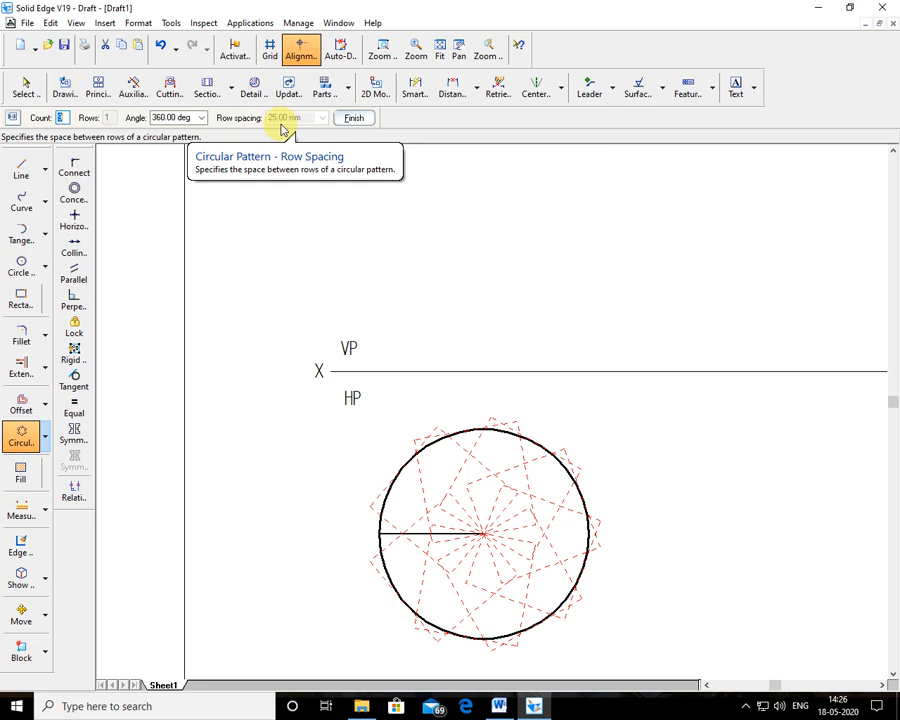
{"action": "left_click", "coordinate": [354, 118]}
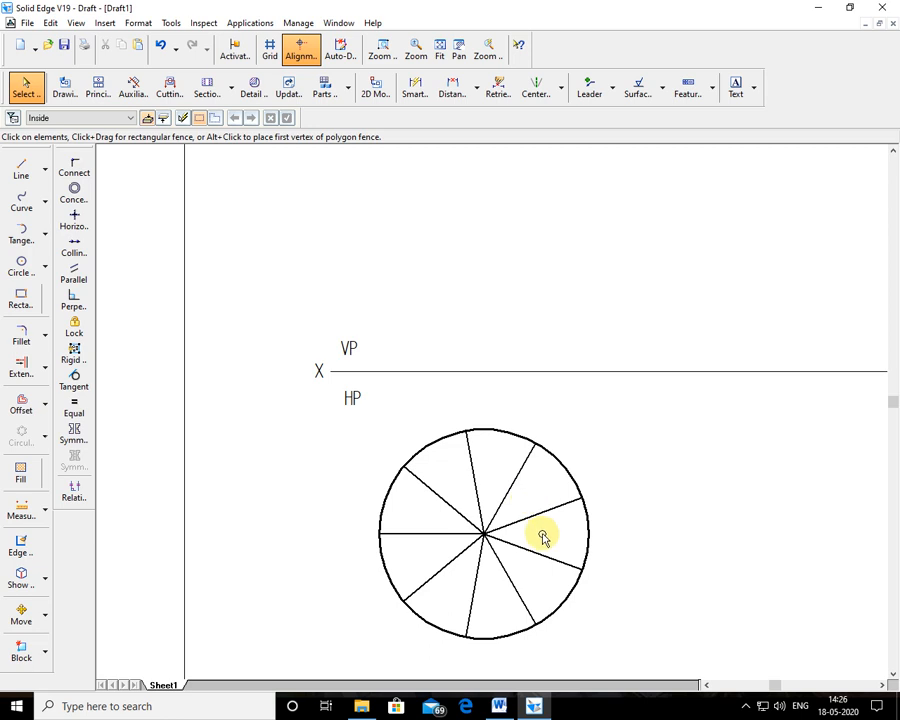
Check the patterned radius lines and undo the circular pattern.
{"action": "left_click", "coordinate": [440, 498]}
{"action": "left_click", "coordinate": [653, 475]}
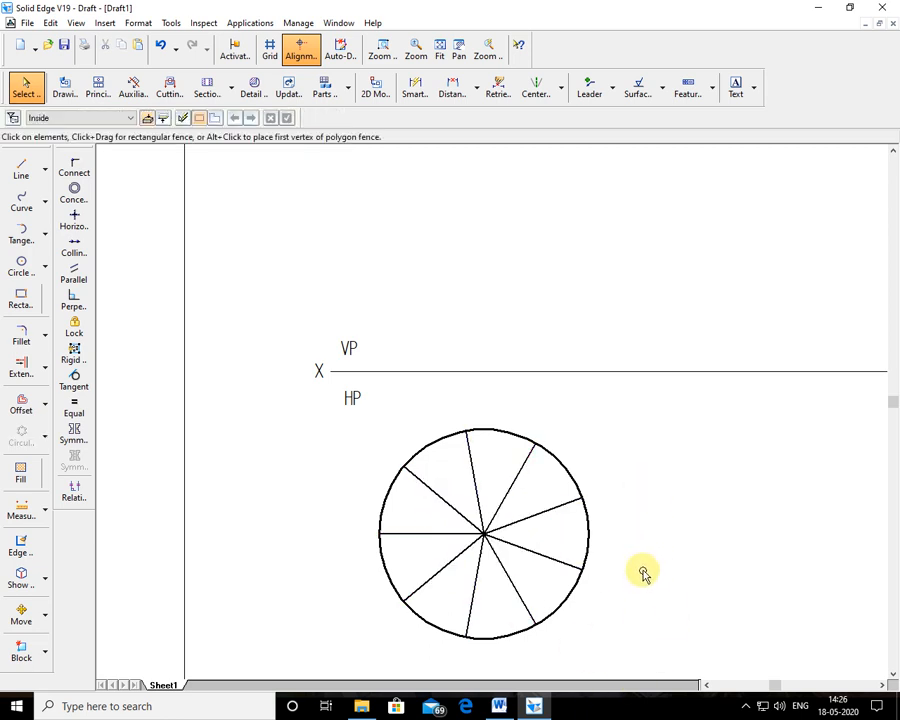
{"action": "left_click", "coordinate": [555, 510]}
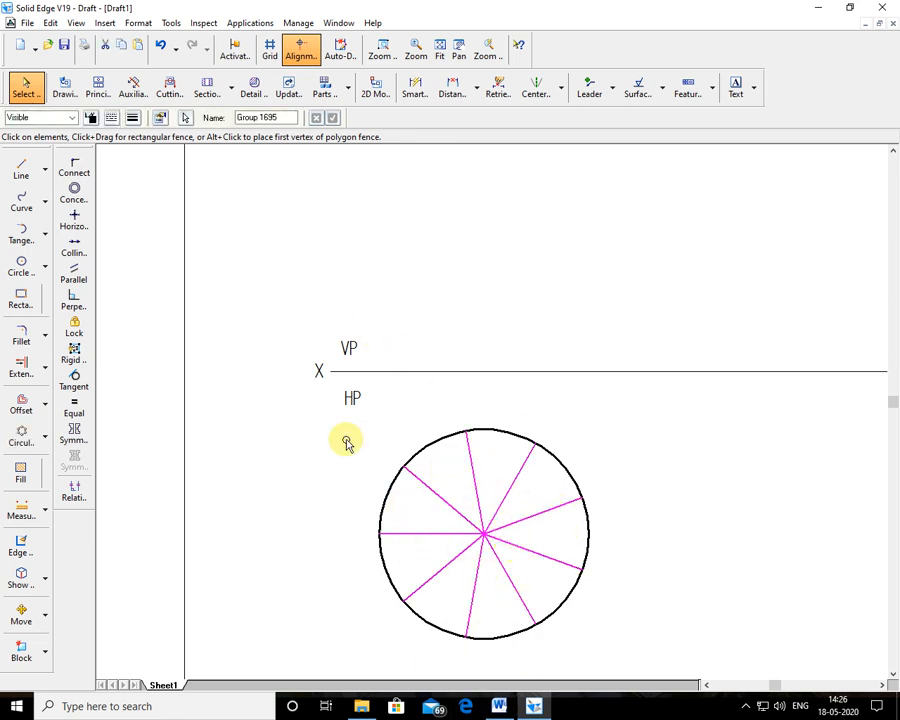
{"action": "left_click", "coordinate": [160, 44]}
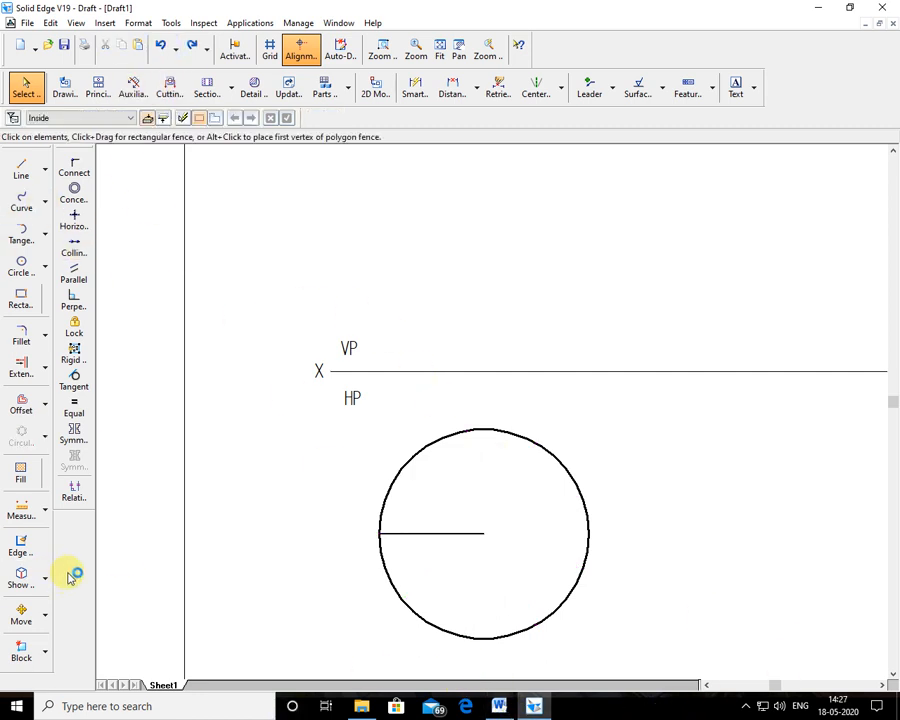
Create a circular pattern of the horizontal radius line about the circle's centre, with a count of 8 over 360°.
{"action": "left_click", "coordinate": [424, 534]}
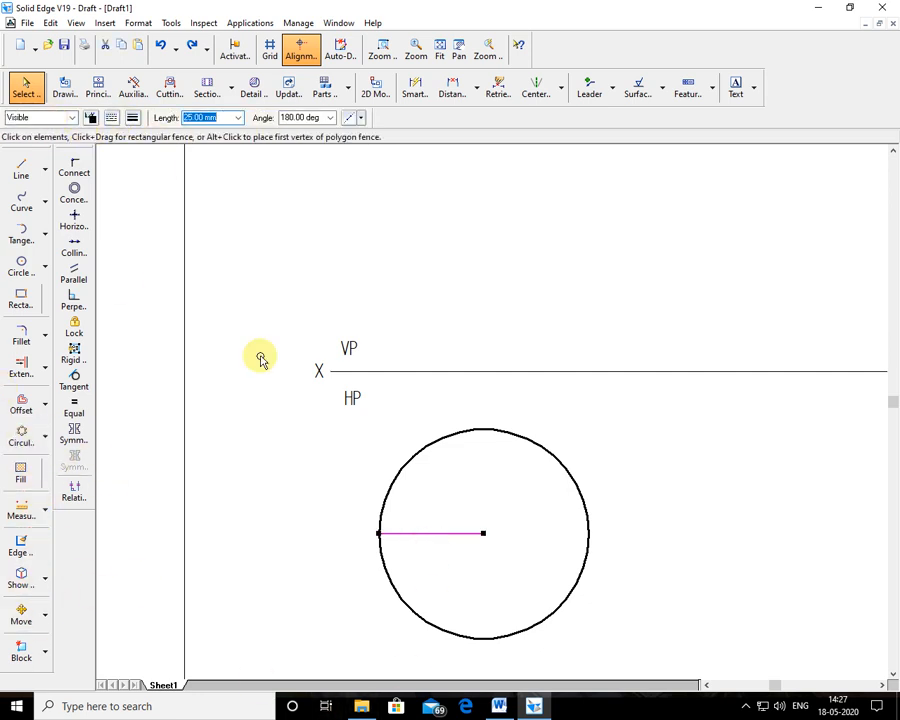
{"action": "left_click", "coordinate": [44, 437]}
{"action": "left_click", "coordinate": [94, 444]}
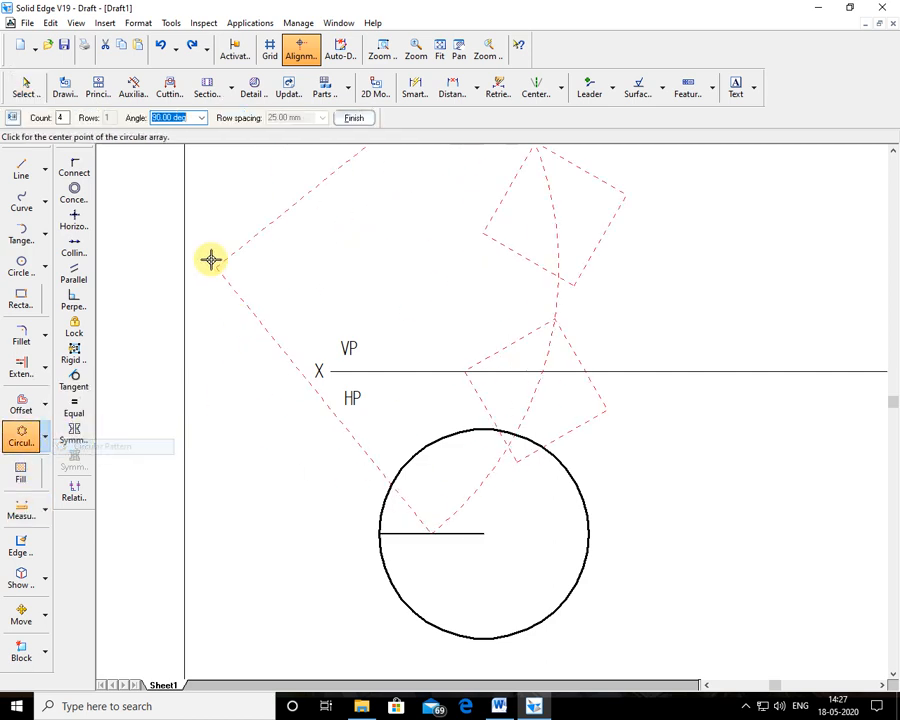
{"action": "left_click", "coordinate": [63, 117]}
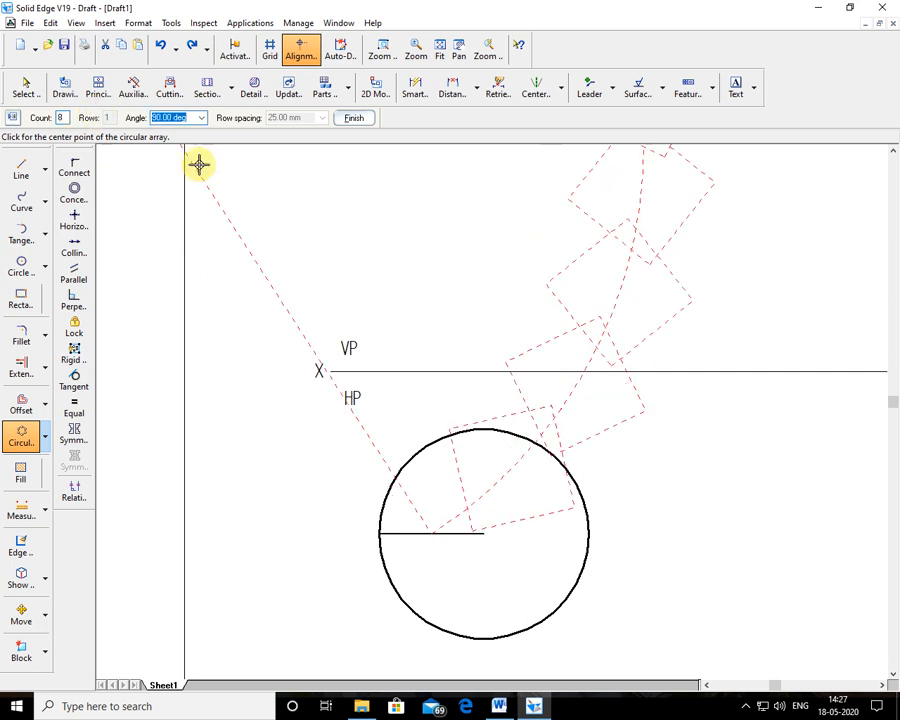
{"action": "left_click", "coordinate": [484, 534]}
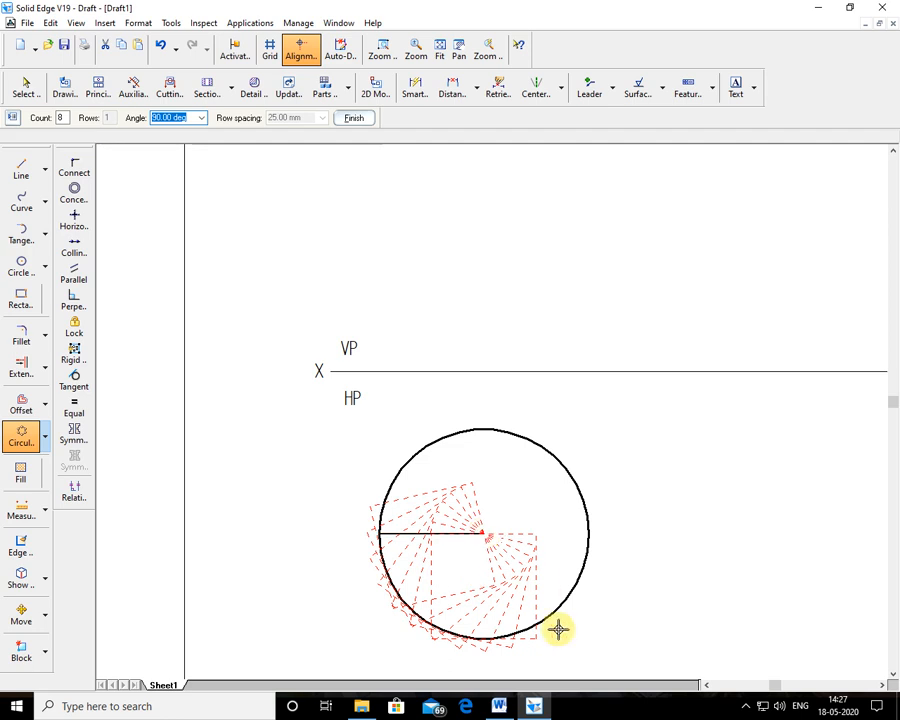
{"action": "left_click", "coordinate": [201, 118]}
{"action": "left_click", "coordinate": [172, 141]}
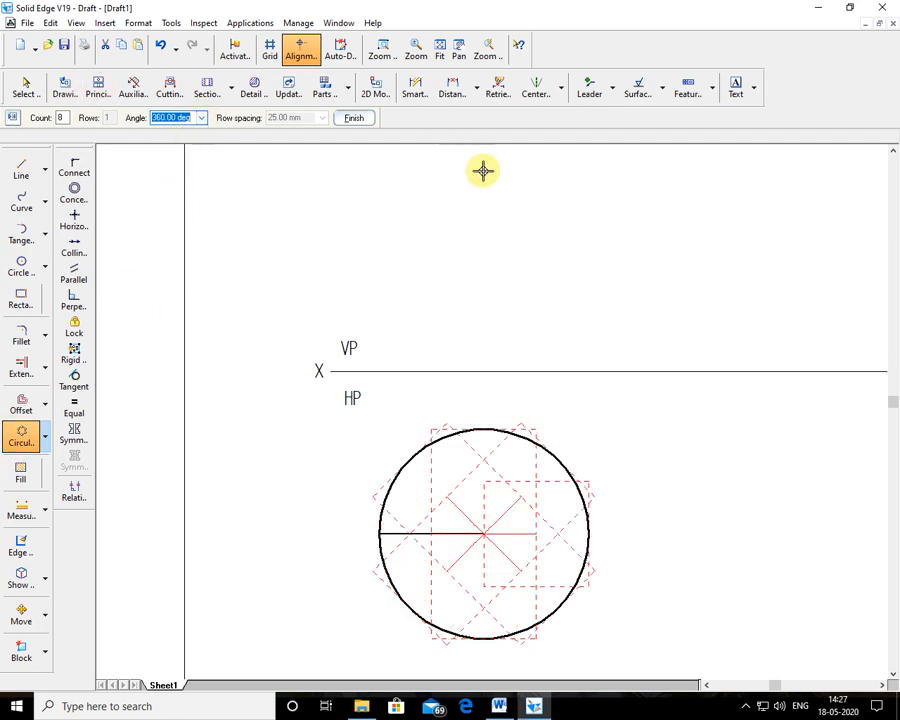
{"action": "left_click", "coordinate": [353, 118]}
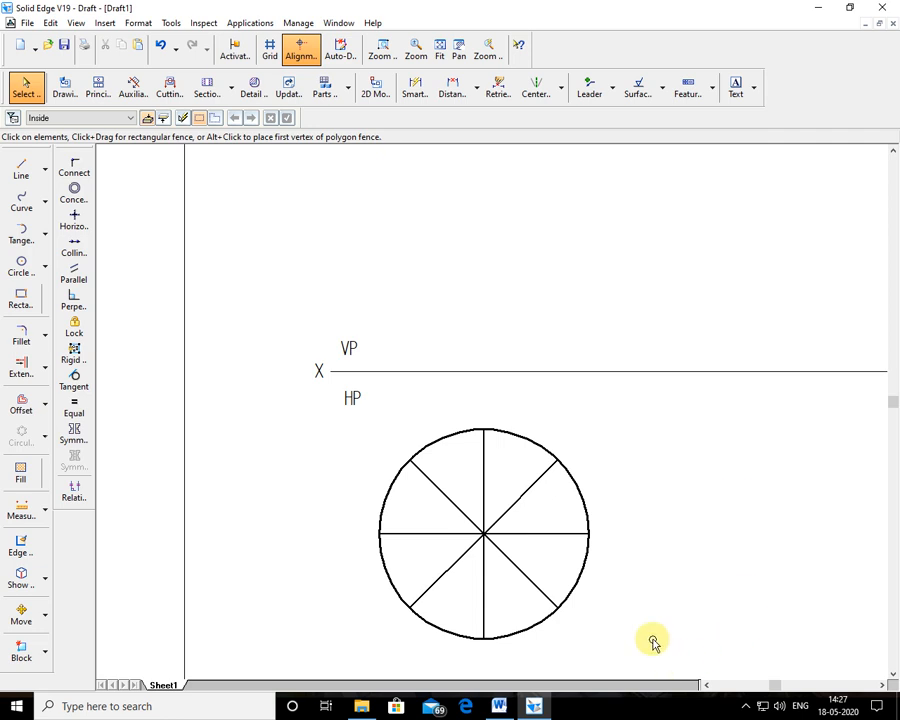
{"action": "left_click", "coordinate": [392, 58]}
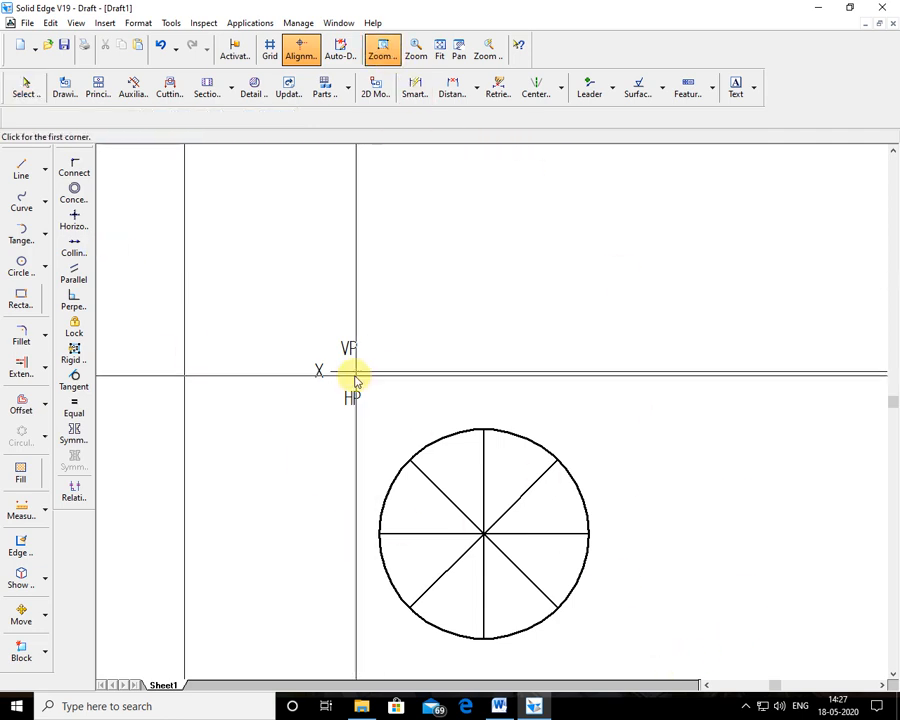
{"action": "left_click_drag", "start_coordinate": [297, 283], "coordinate": [690, 655]}
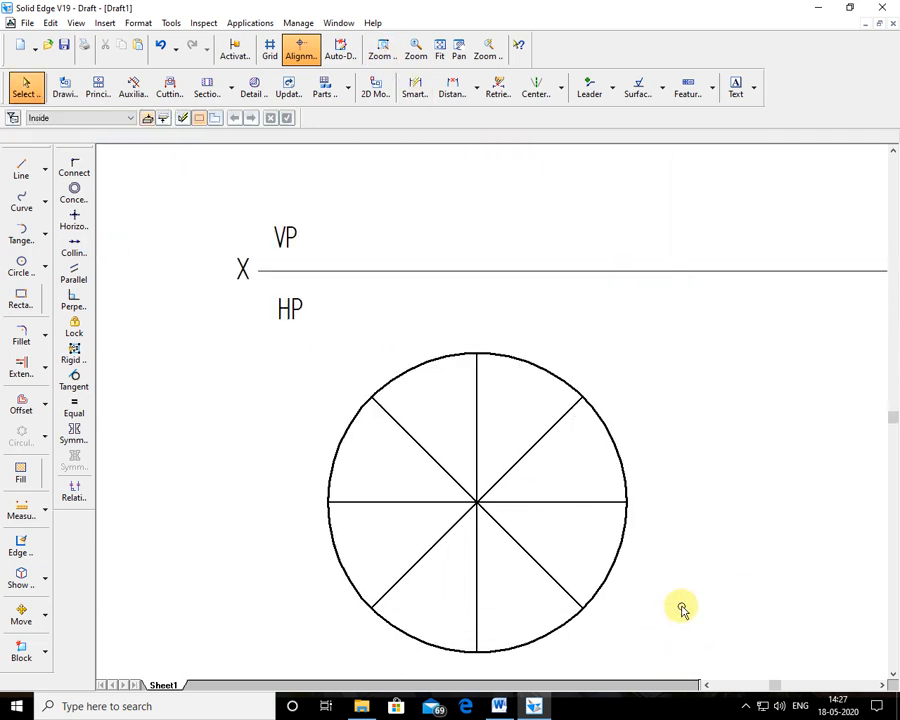
{"action": "left_click", "coordinate": [402, 425]}
{"action": "left_click", "coordinate": [563, 526]}
{"action": "left_click", "coordinate": [510, 531]}
{"action": "left_click", "coordinate": [500, 630]}
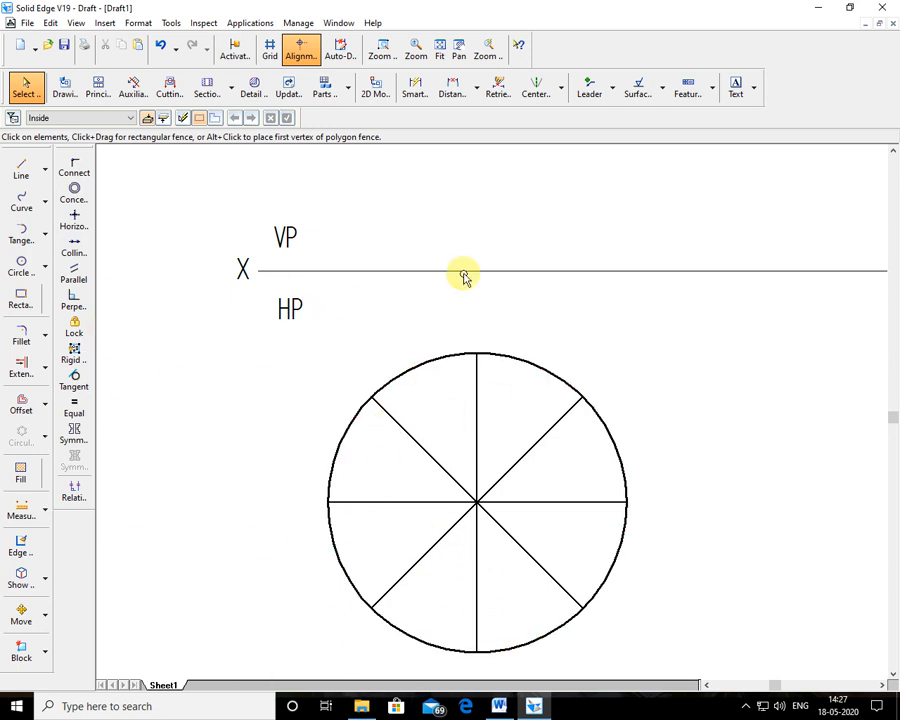
Label the circle's division points a, b, c and d counter-clockwise, from the left end through the lower-right end.
{"action": "left_click", "coordinate": [736, 86]}
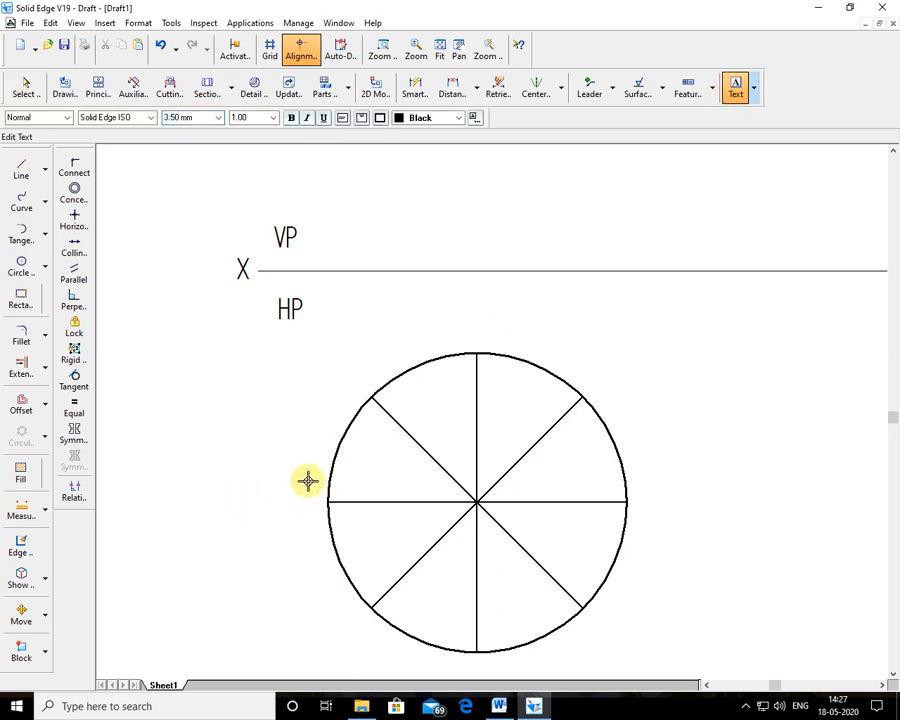
{"action": "type", "text": "a"}
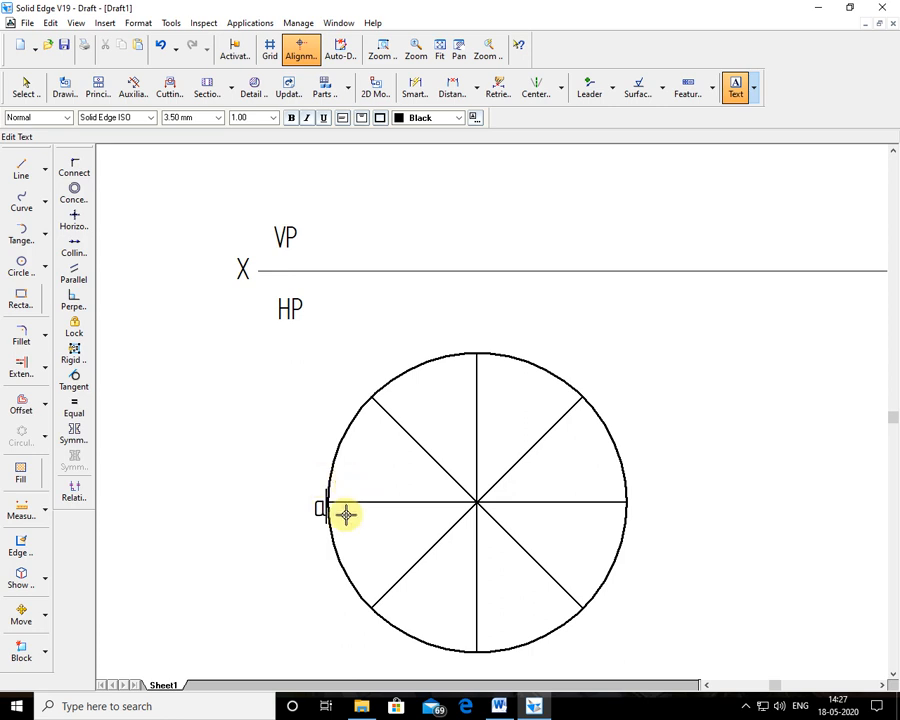
{"action": "type", "text": "b"}
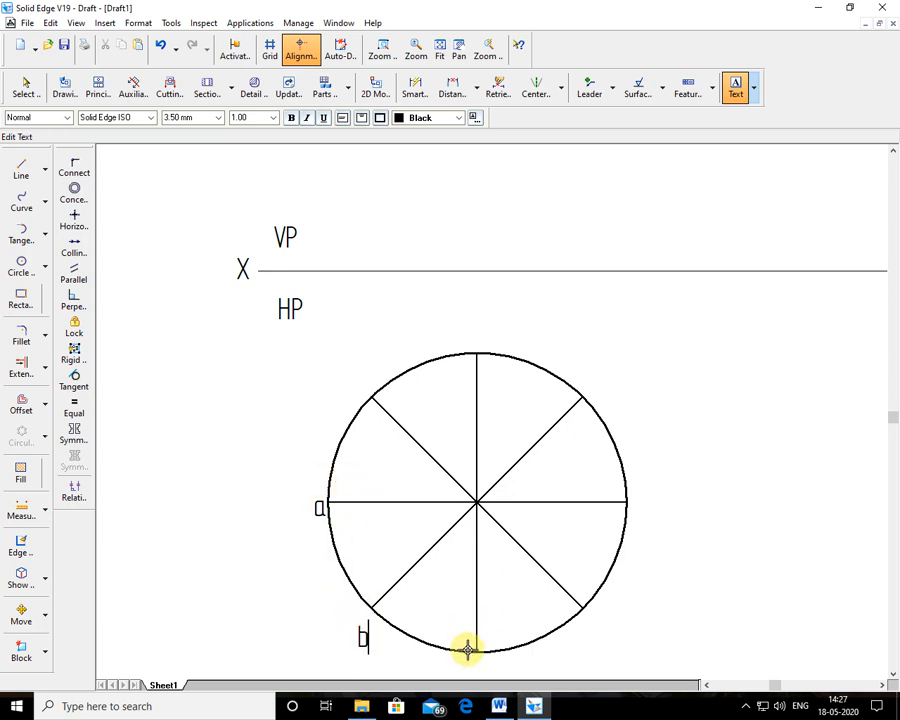
{"action": "type", "text": "d"}
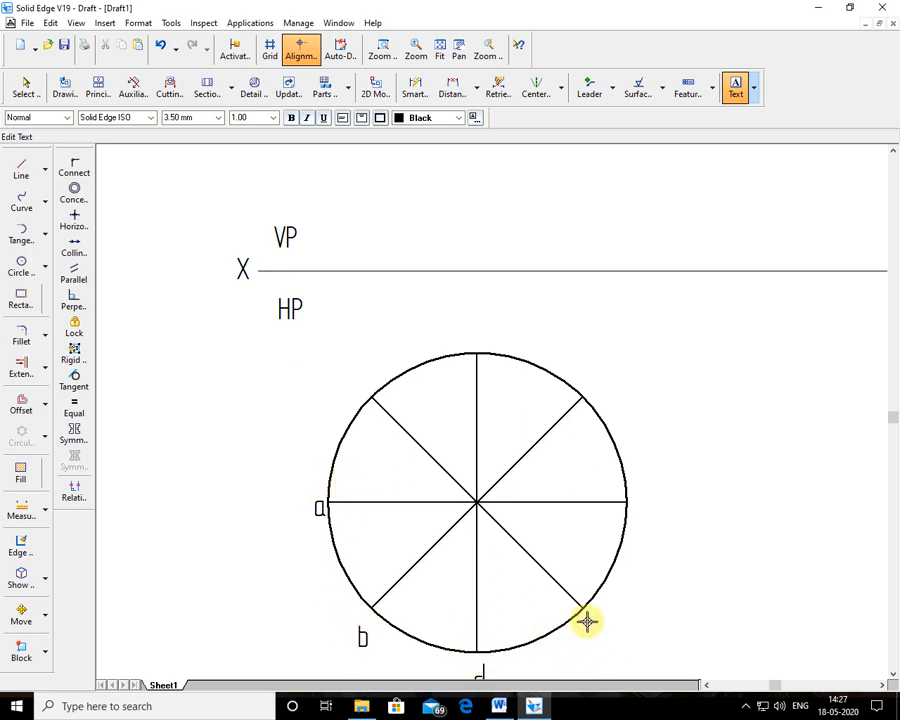
{"action": "type", "text": "d"}
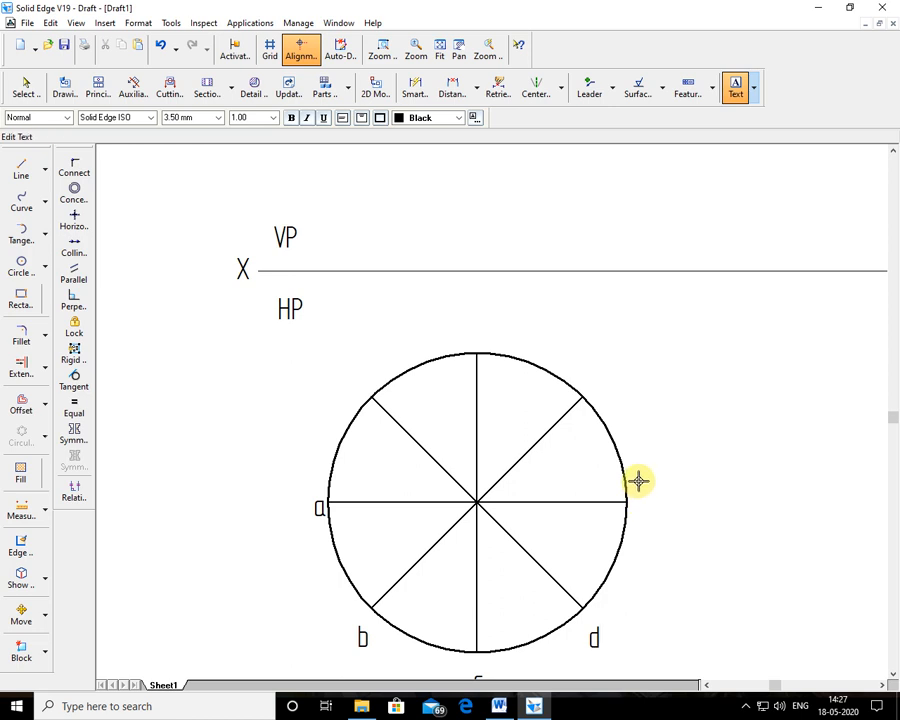
Label the remaining division points e, f, g and h counter-clockwise, from the right end to the upper-left end.
{"action": "left_click", "coordinate": [638, 481]}
{"action": "type", "text": "e"}
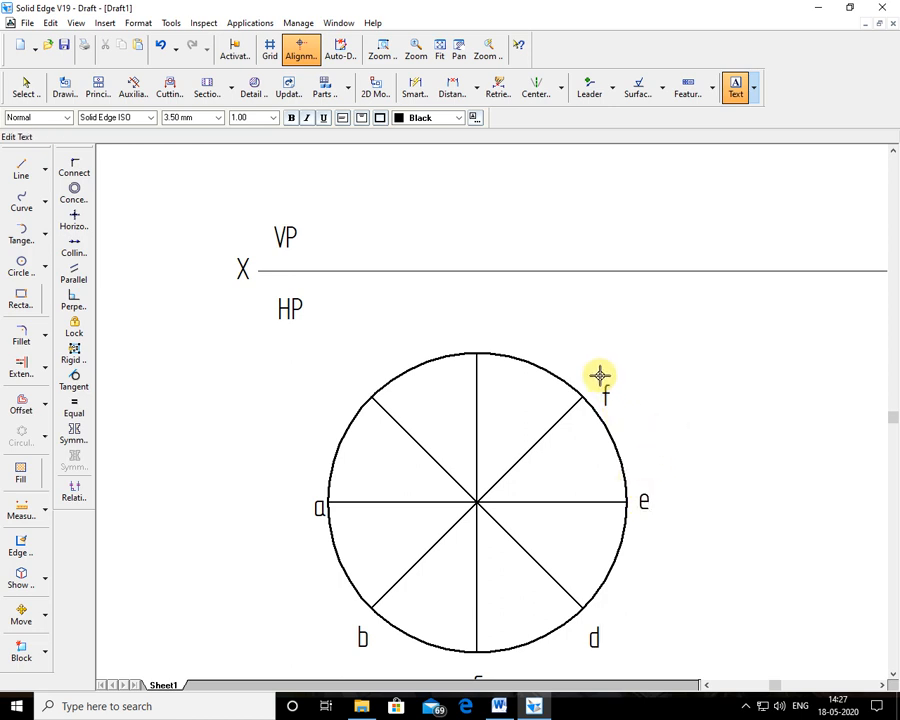
{"action": "left_click", "coordinate": [487, 320]}
{"action": "type", "text": "g"}
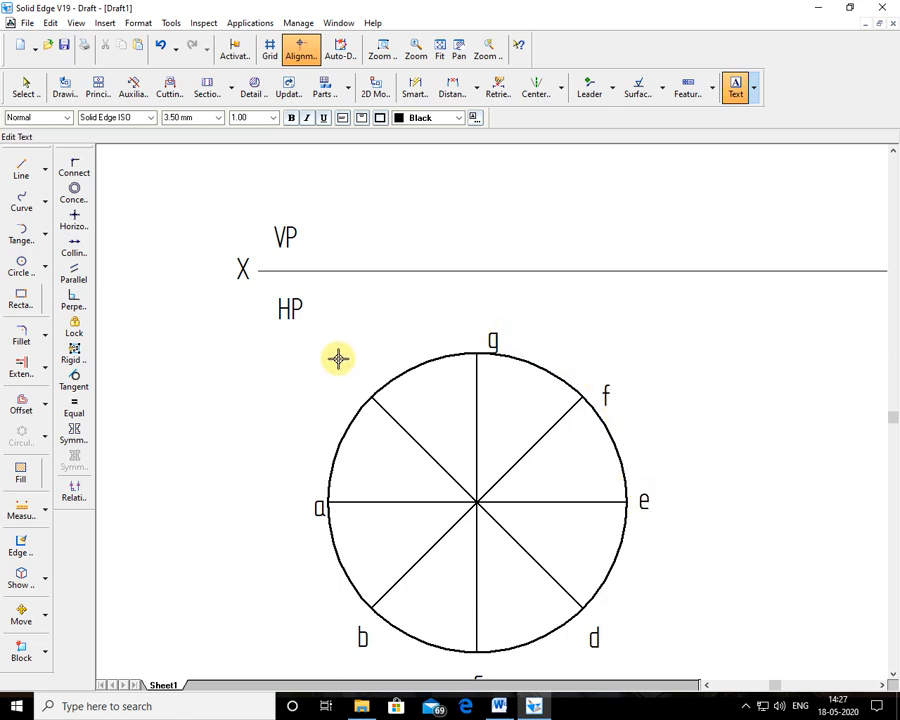
{"action": "left_click", "coordinate": [344, 370]}
{"action": "type", "text": "h"}
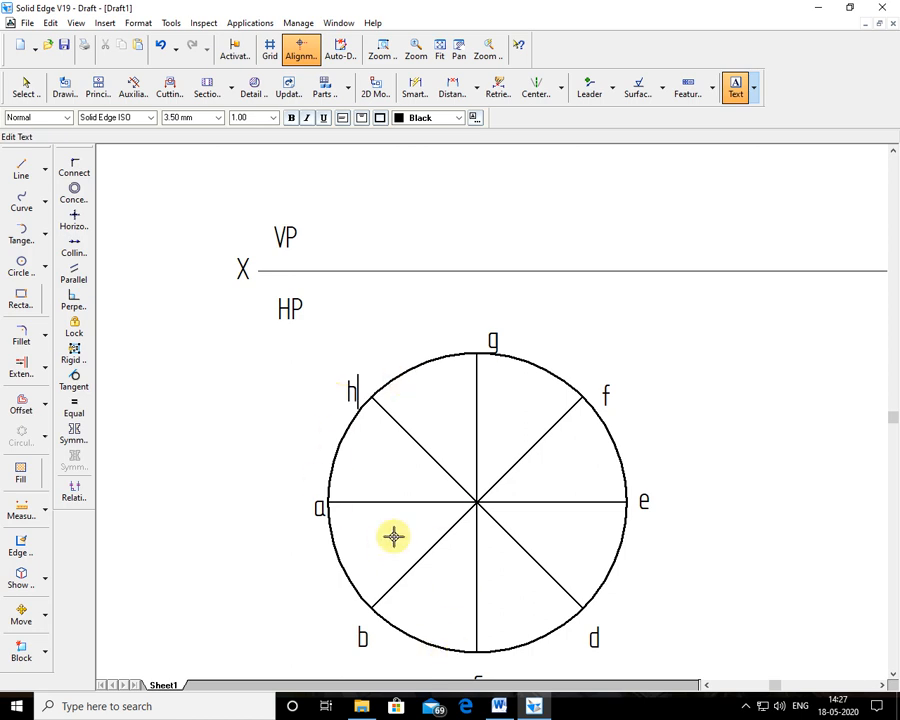
{"action": "left_click", "coordinate": [26, 88]}
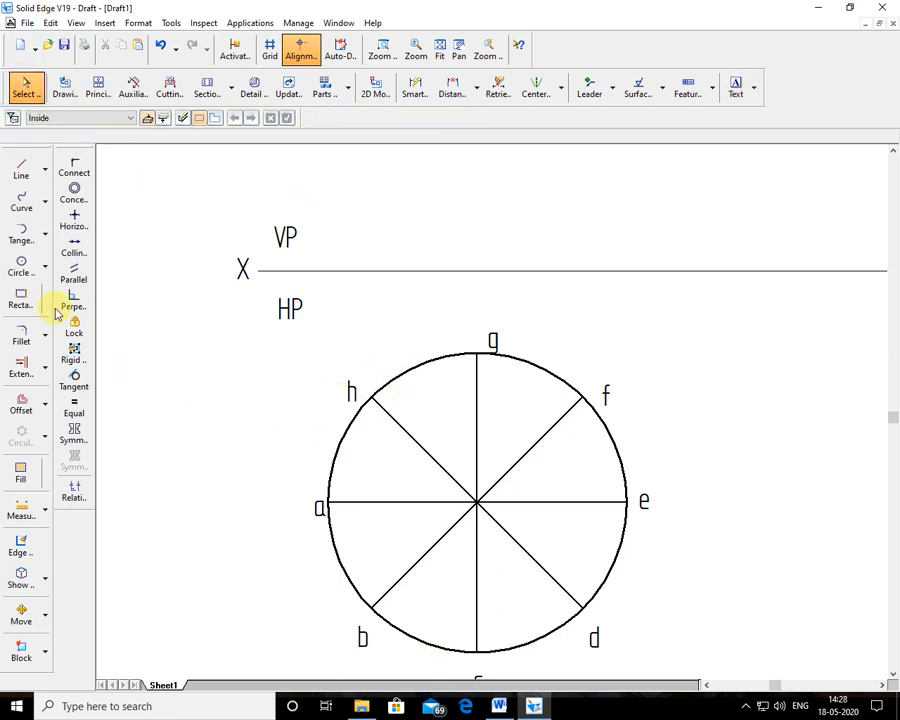
Dimension the circle's diameter, placing the value outside the circle near point b.
{"action": "left_click", "coordinate": [418, 88]}
{"action": "left_click", "coordinate": [454, 355]}
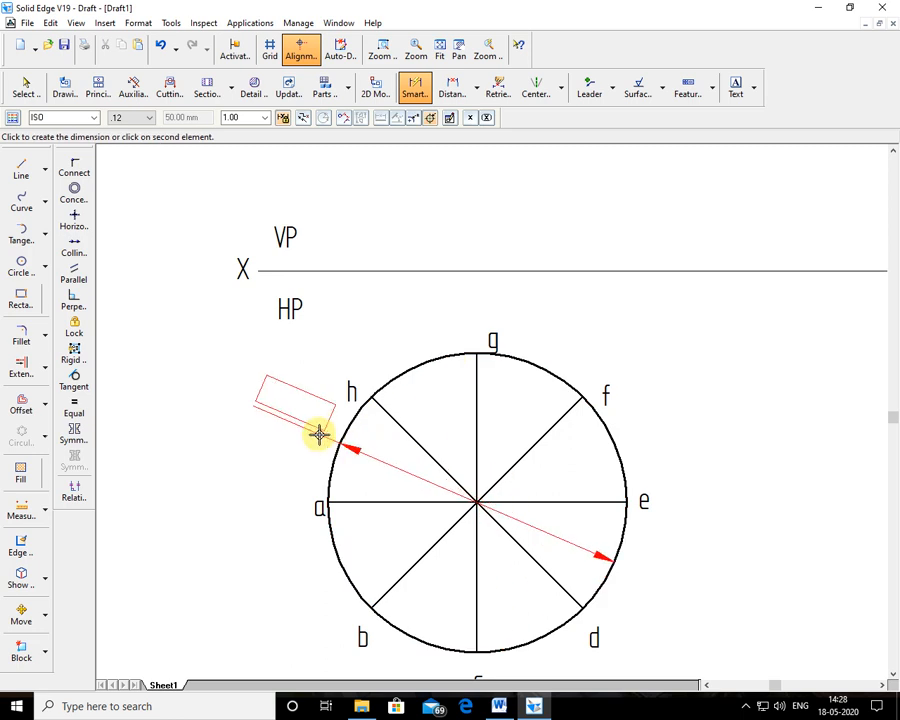
{"action": "left_click", "coordinate": [305, 578]}
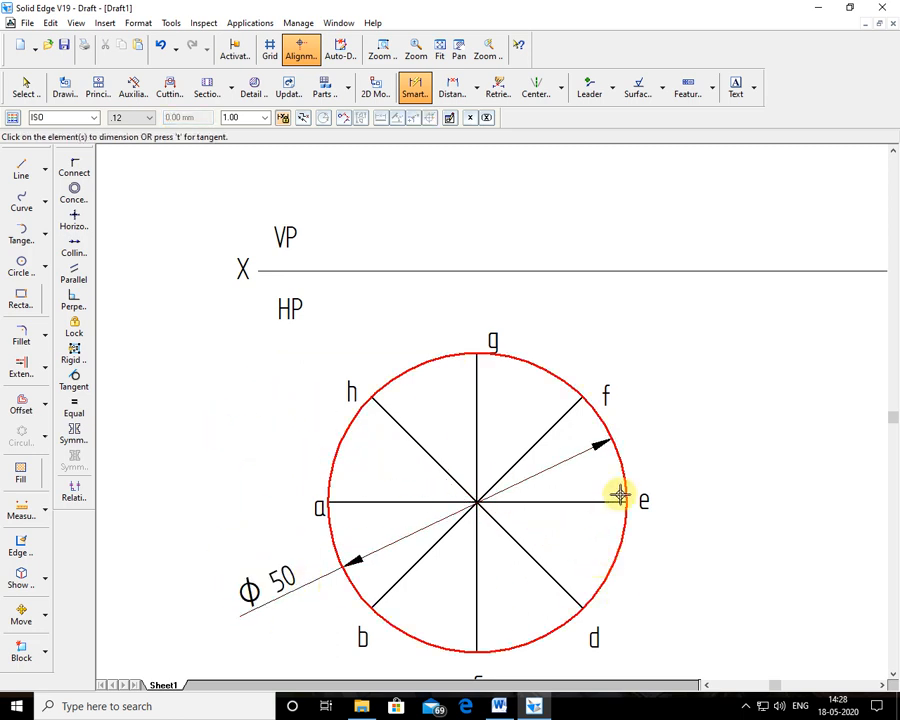
{"action": "left_click", "coordinate": [439, 52]}
{"action": "left_click", "coordinate": [378, 52]}
{"action": "left_click_drag", "start_coordinate": [189, 213], "coordinate": [530, 582]}
{"action": "key", "text": "Escape"}
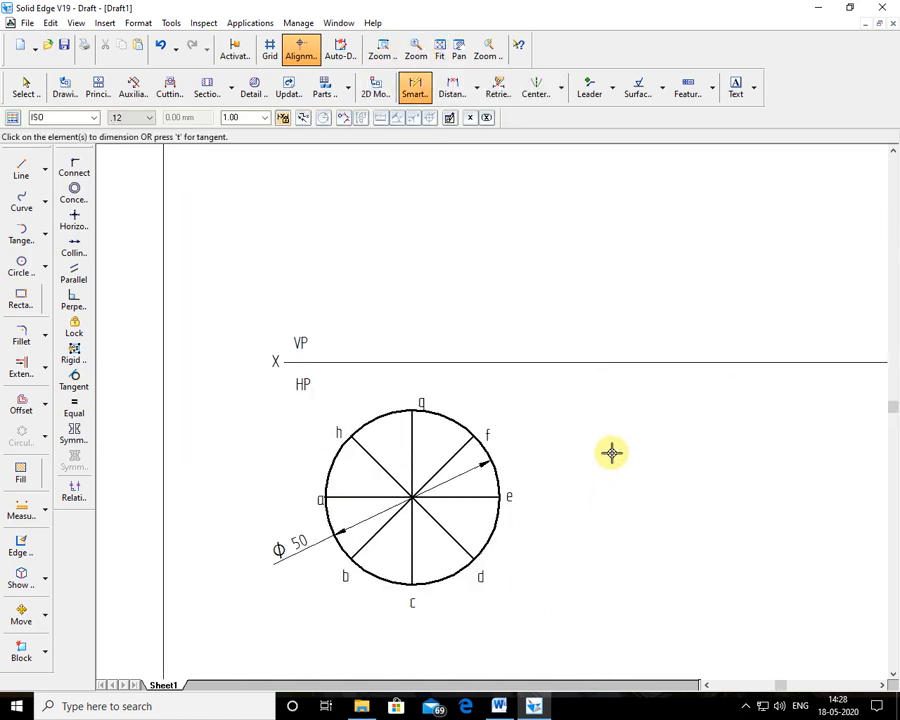
Draw a vertical projector 0.35 mm wide from point a up to the XY line.
{"action": "left_click", "coordinate": [22, 172]}
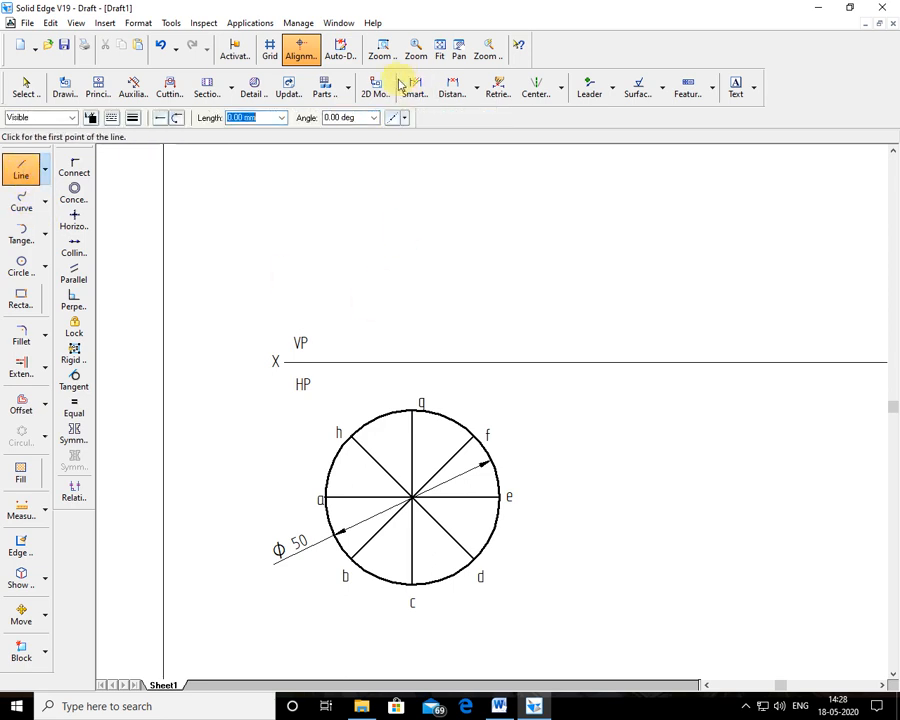
{"action": "left_click", "coordinate": [424, 58]}
{"action": "left_click_drag", "start_coordinate": [530, 454], "coordinate": [538, 463]}
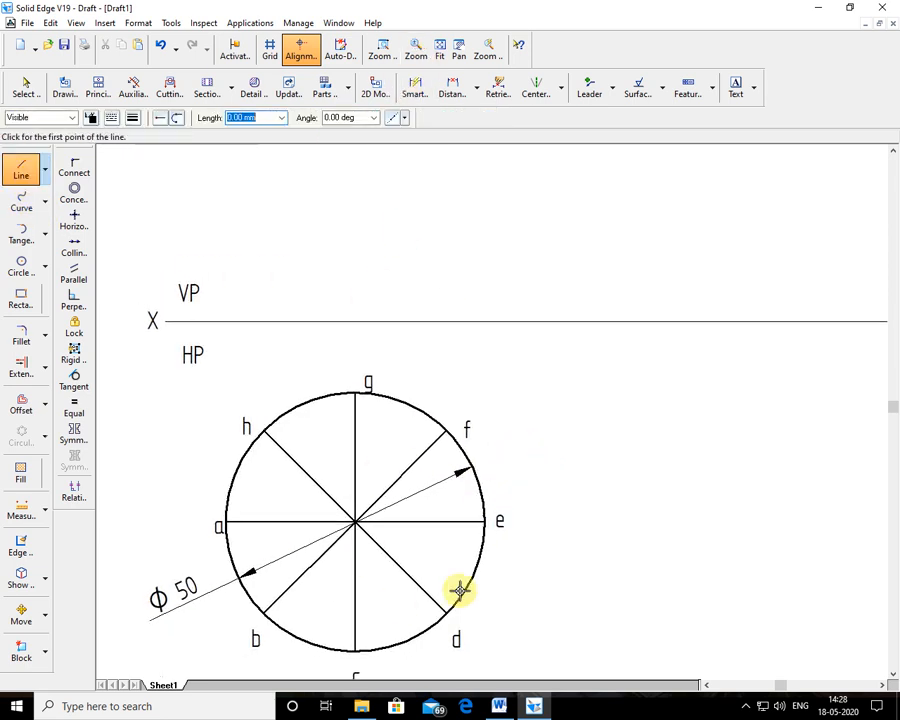
{"action": "left_click", "coordinate": [416, 50]}
{"action": "left_click", "coordinate": [587, 387]}
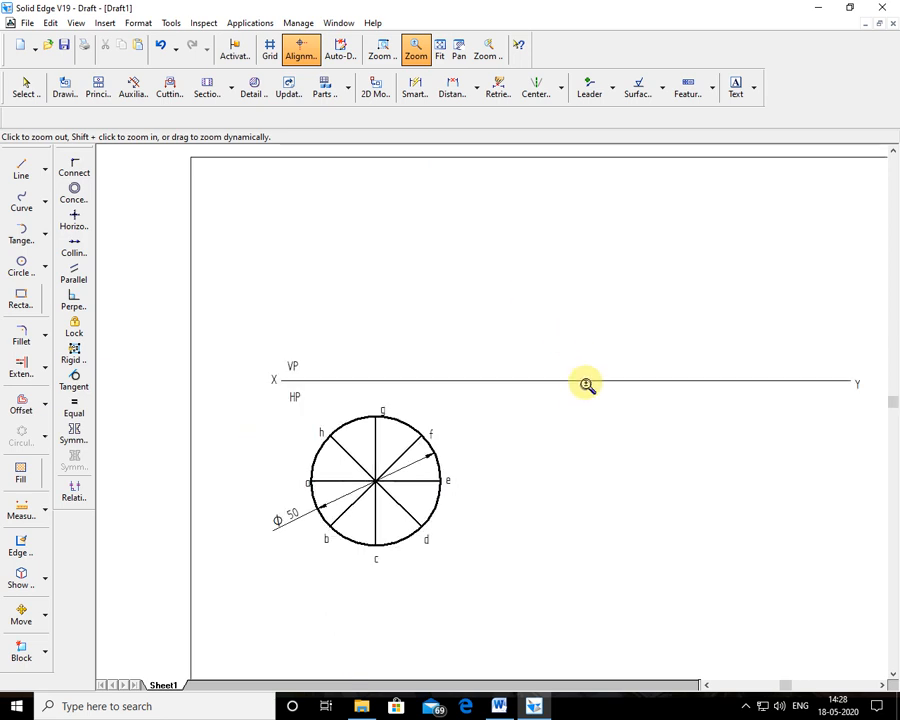
{"action": "left_click", "coordinate": [487, 52]}
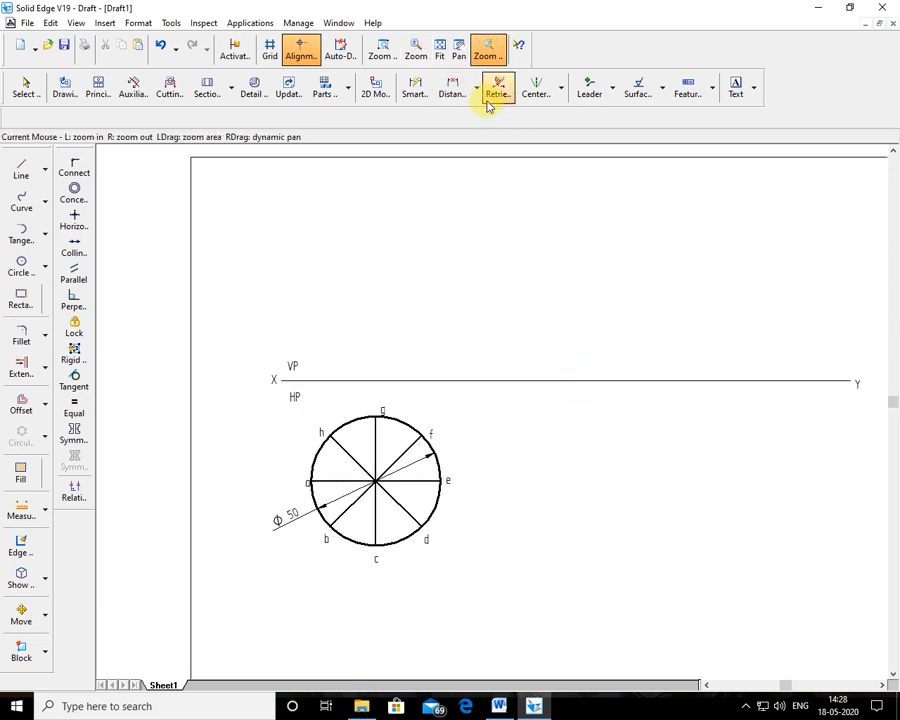
{"action": "left_click", "coordinate": [416, 56]}
{"action": "mouse_move", "coordinate": [378, 490]}
{"action": "left_mouse_down"}
{"action": "mouse_move", "coordinate": [416, 569]}
{"action": "mouse_move", "coordinate": [416, 536]}
{"action": "left_mouse_up"}
{"action": "key", "text": "l"}
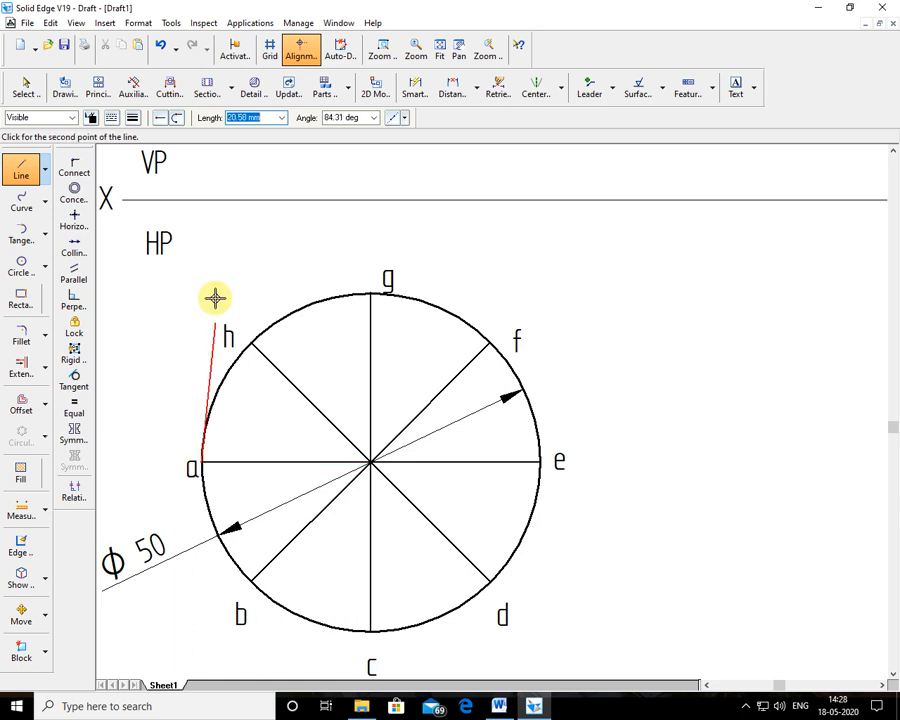
{"action": "left_click", "coordinate": [112, 118]}
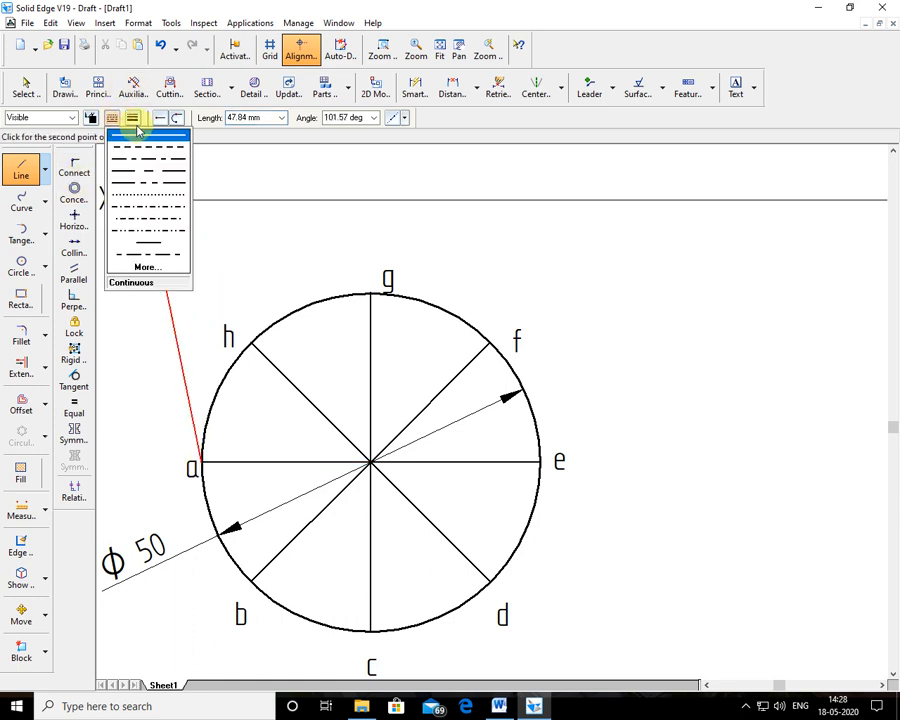
{"action": "left_click", "coordinate": [133, 119]}
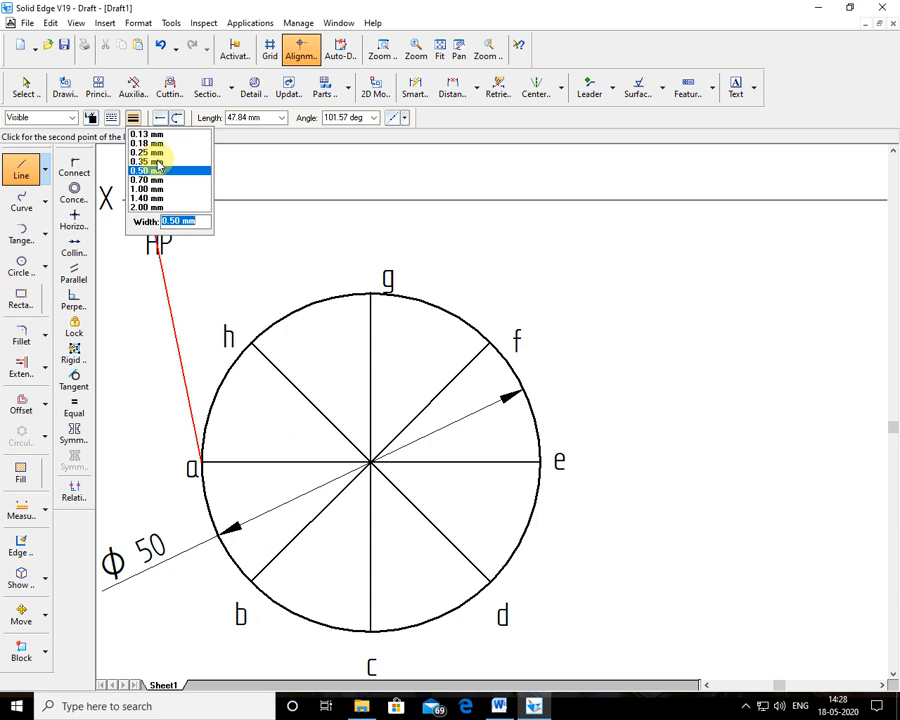
{"action": "left_click", "coordinate": [157, 170]}
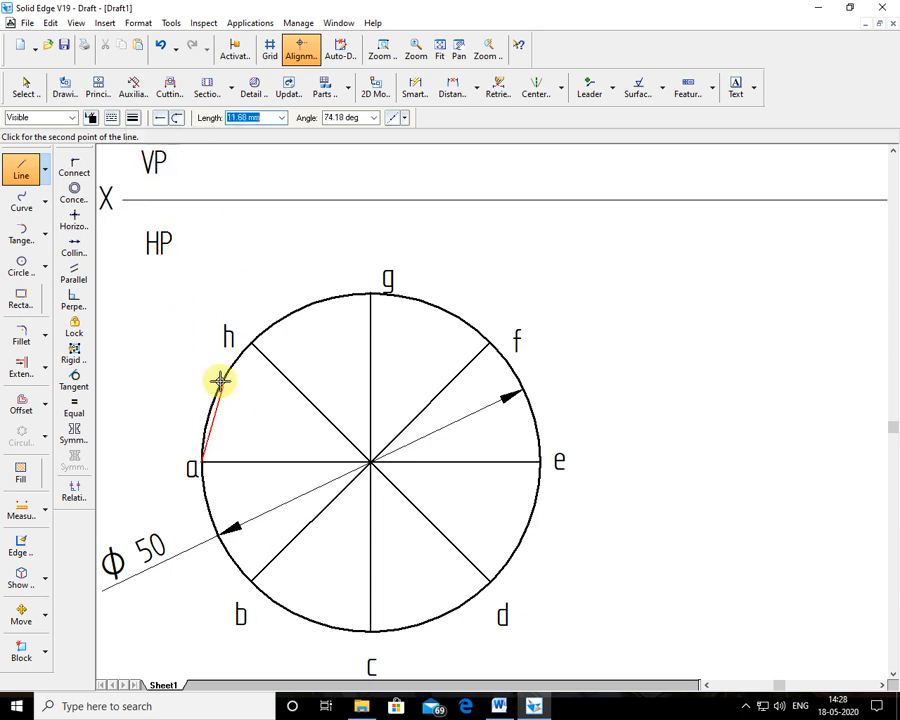
{"action": "left_click", "coordinate": [201, 201]}
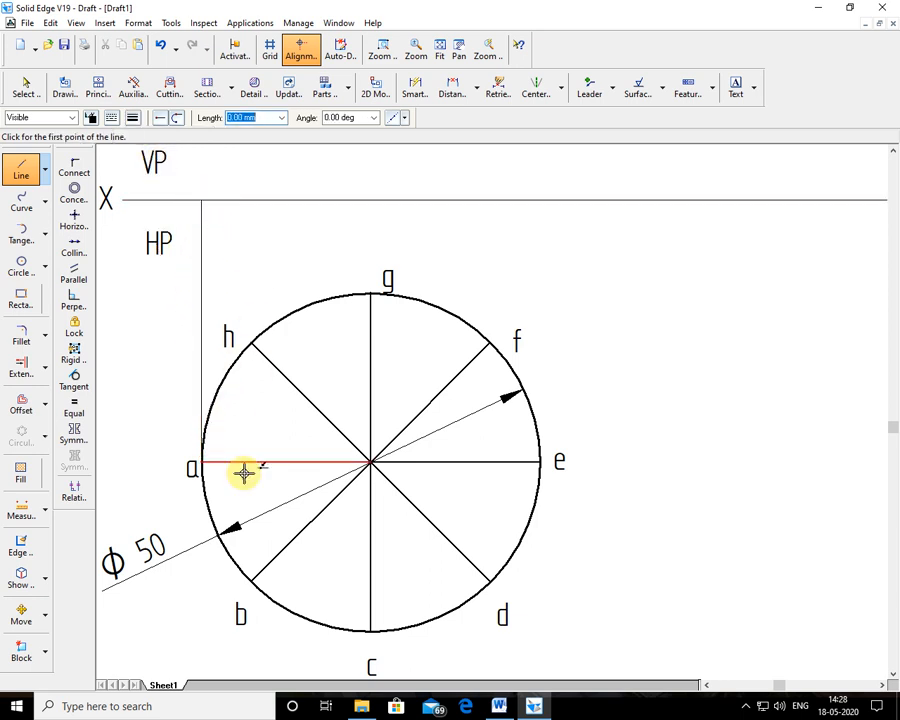
Draw vertical projectors to the XY line from points b and h, g, d and f, and e.
{"action": "left_click", "coordinate": [252, 582]}
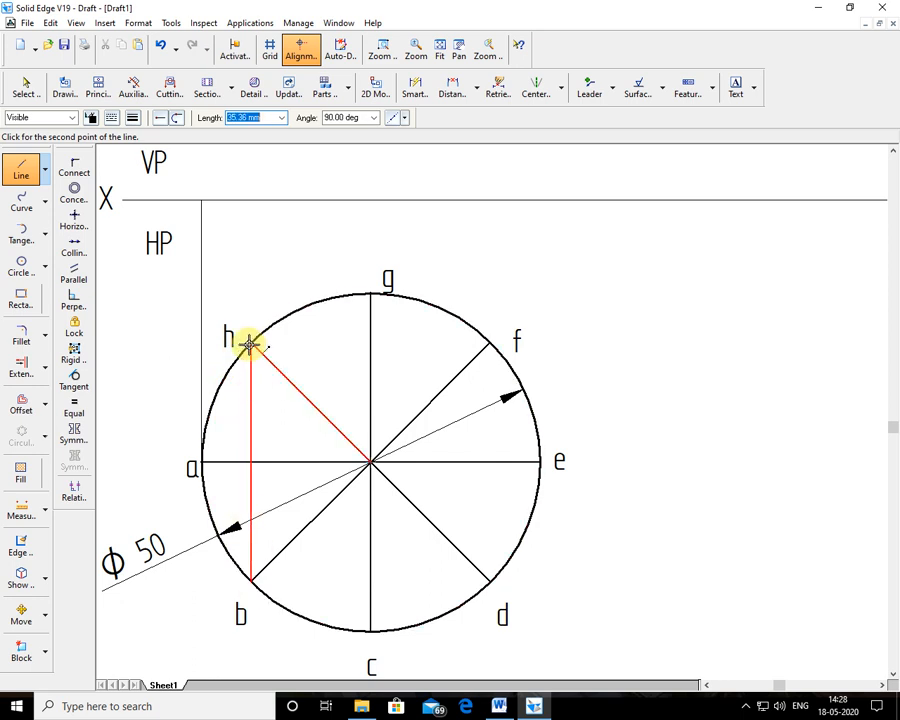
{"action": "left_click", "coordinate": [251, 200]}
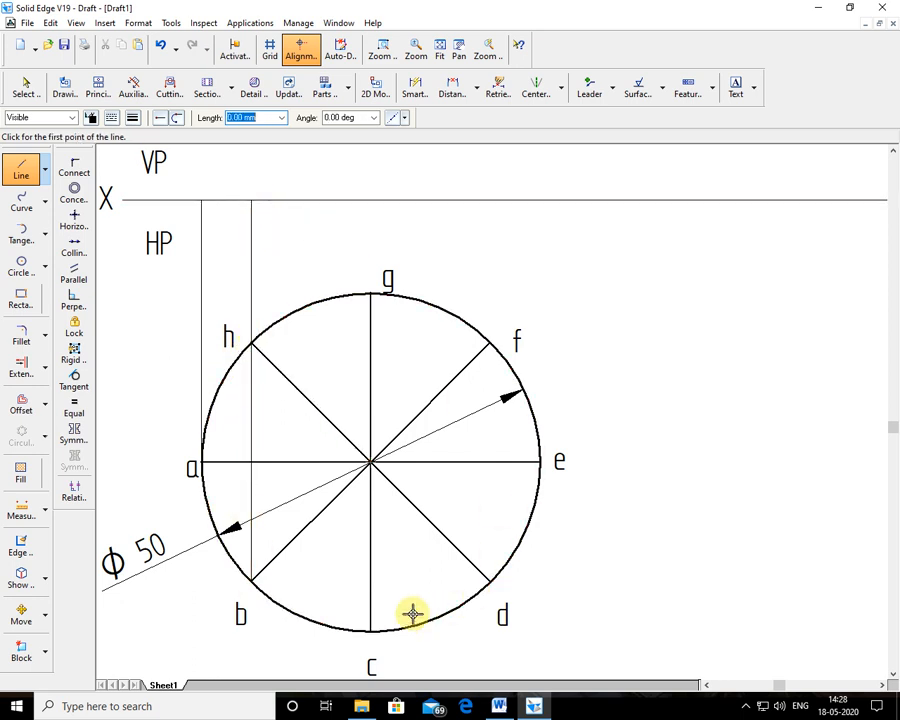
{"action": "left_click", "coordinate": [371, 294]}
{"action": "left_click", "coordinate": [372, 200]}
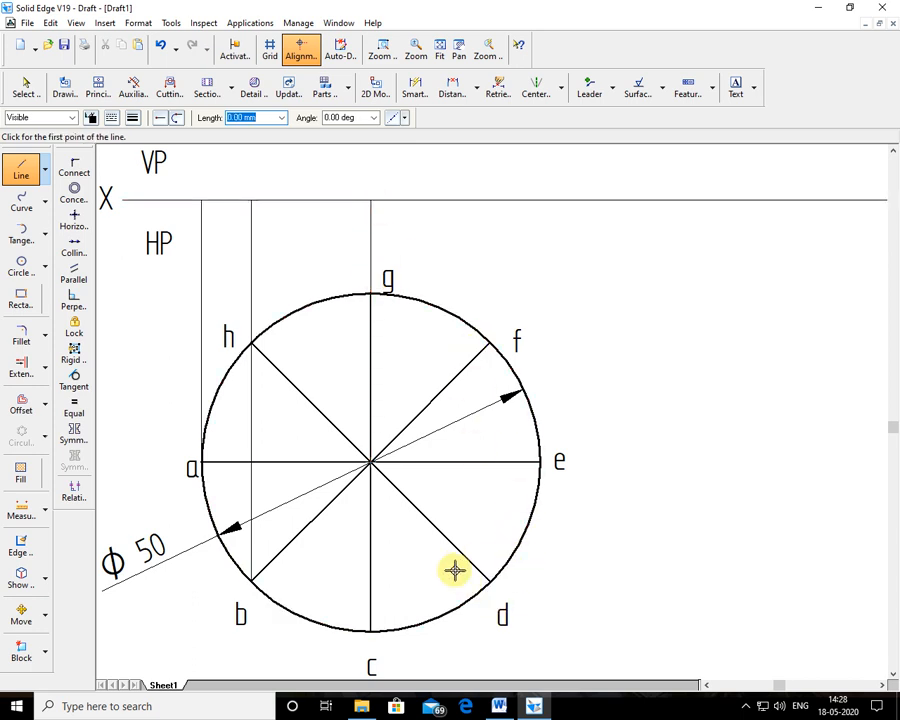
{"action": "left_click", "coordinate": [488, 581]}
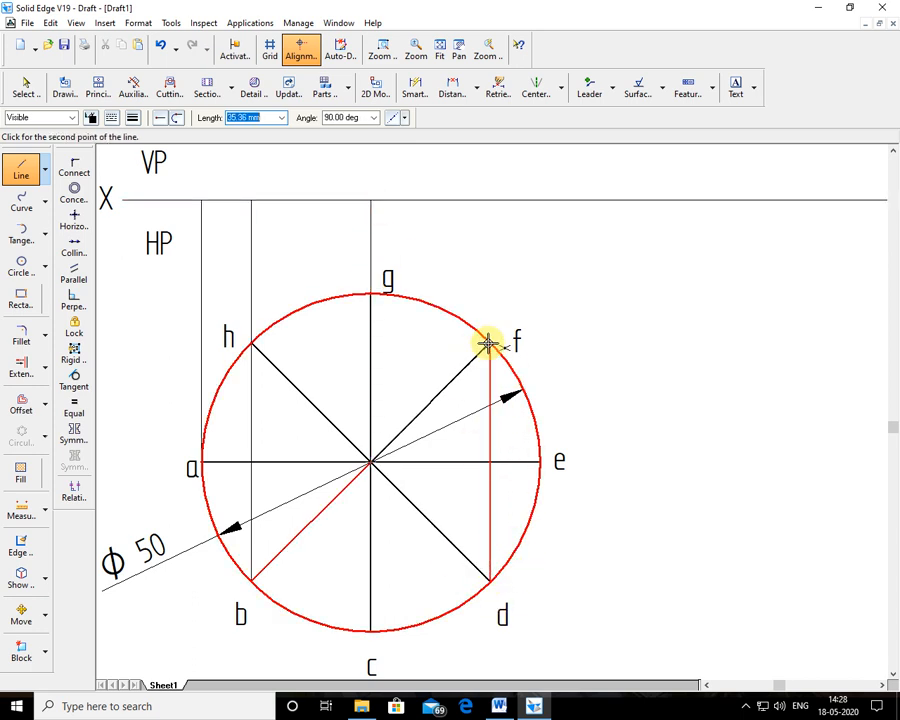
{"action": "left_click", "coordinate": [488, 200]}
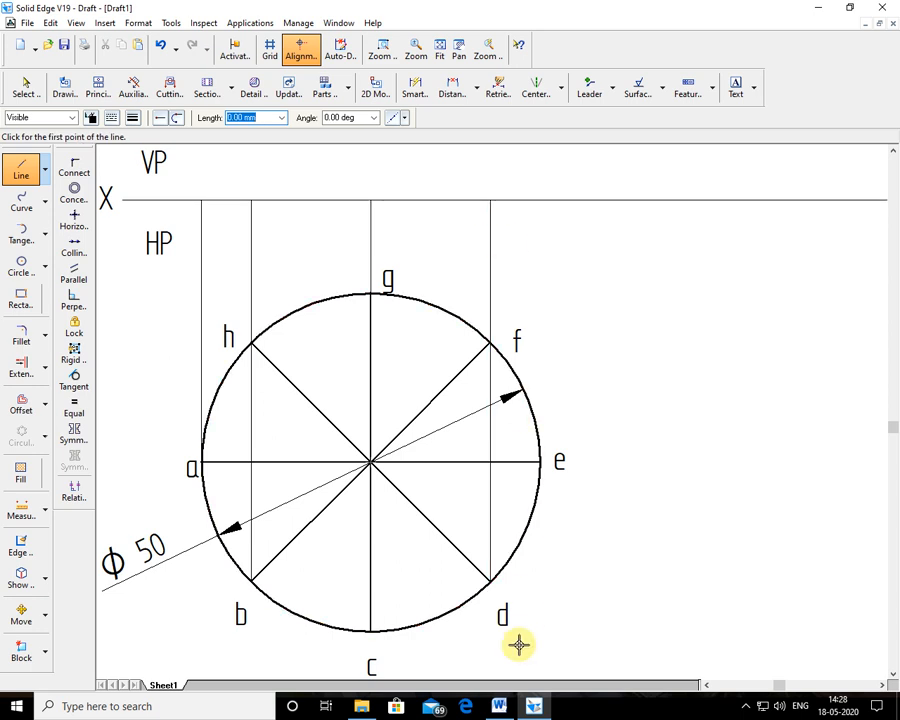
{"action": "left_click", "coordinate": [540, 462]}
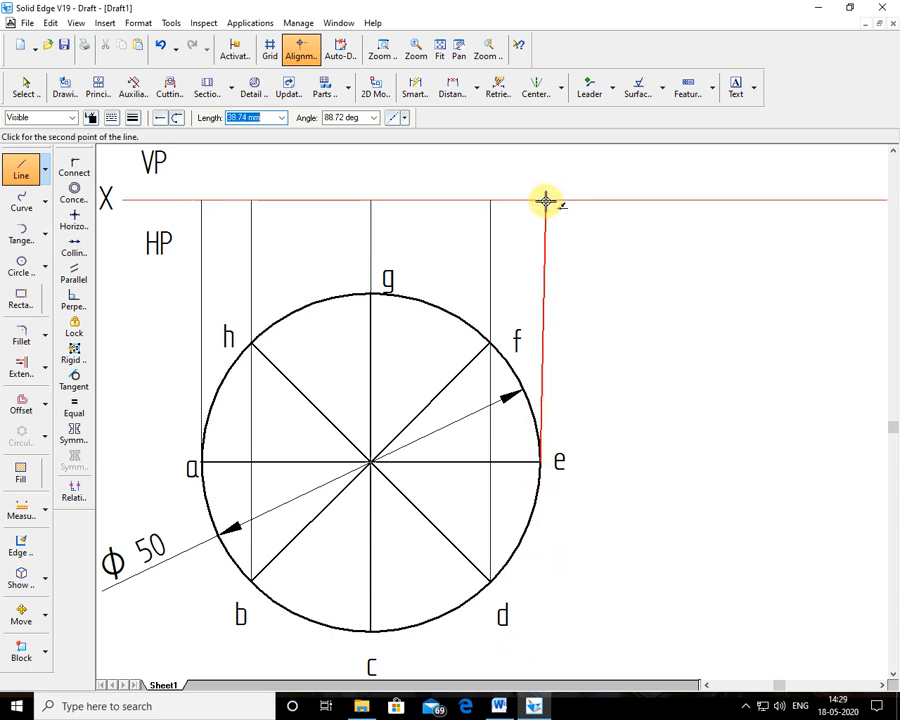
{"action": "left_click", "coordinate": [540, 200]}
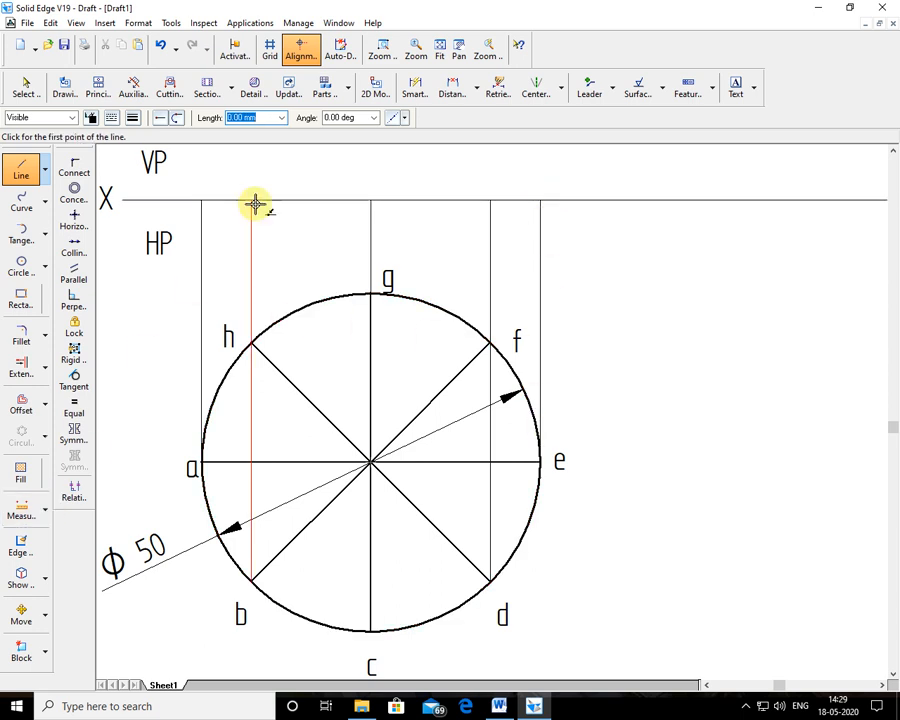
Draw the front view as a 1.00 mm wide line on XY, from the projector of a to the projector of e.
{"action": "left_click", "coordinate": [202, 201]}
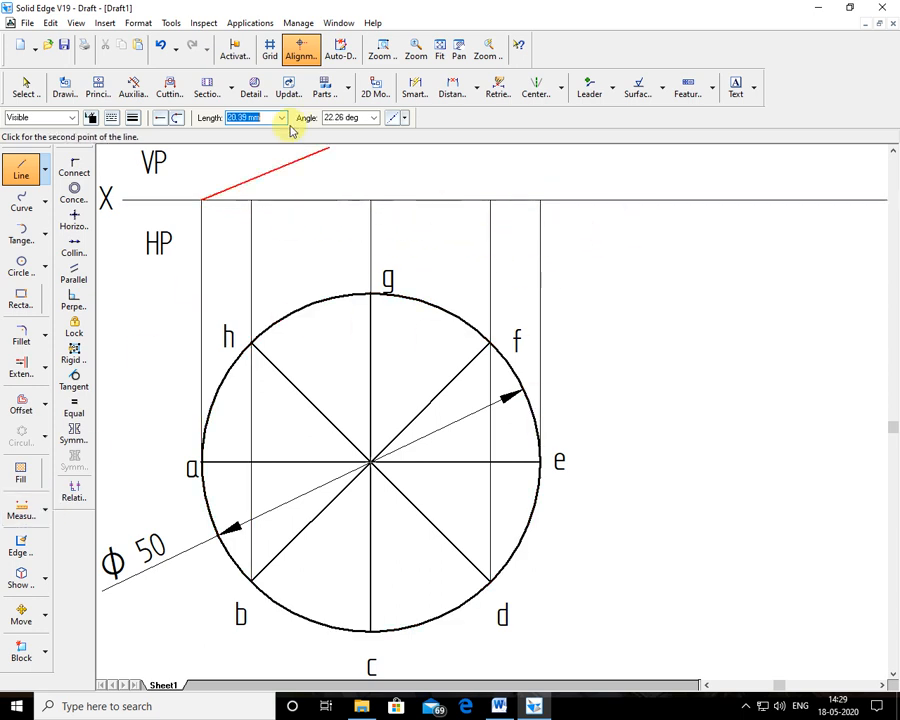
{"action": "left_click", "coordinate": [112, 118]}
{"action": "left_click", "coordinate": [132, 118]}
{"action": "left_click", "coordinate": [132, 118]}
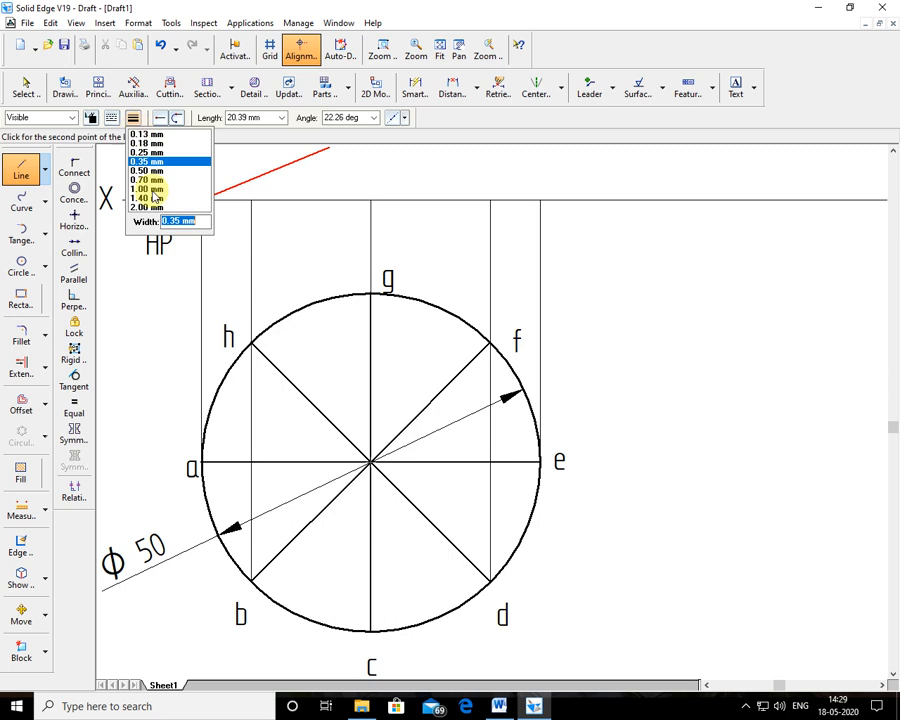
{"action": "left_click", "coordinate": [153, 197]}
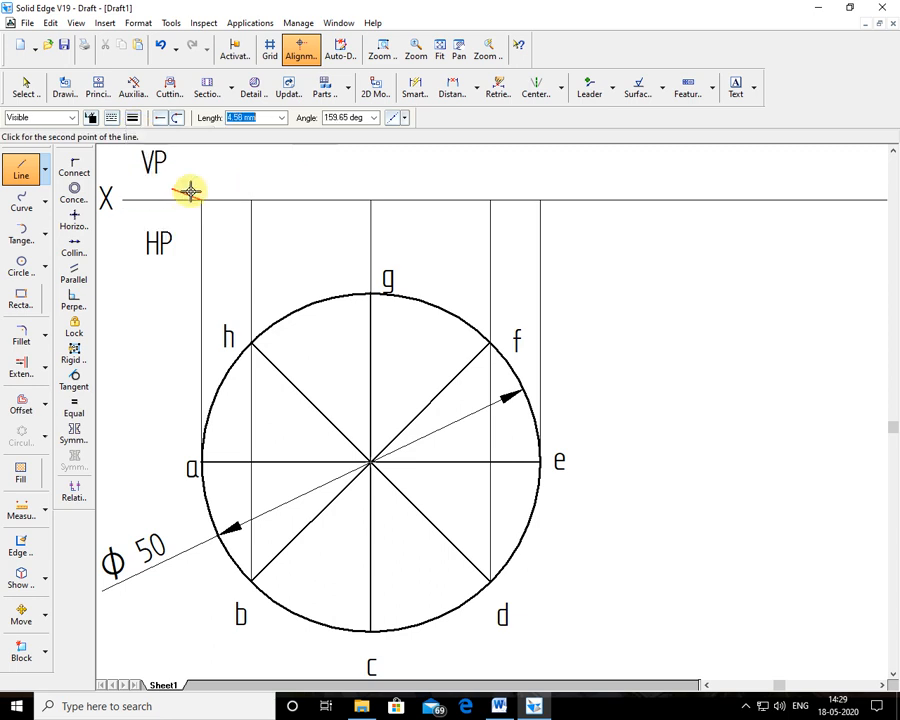
{"action": "left_click", "coordinate": [539, 201]}
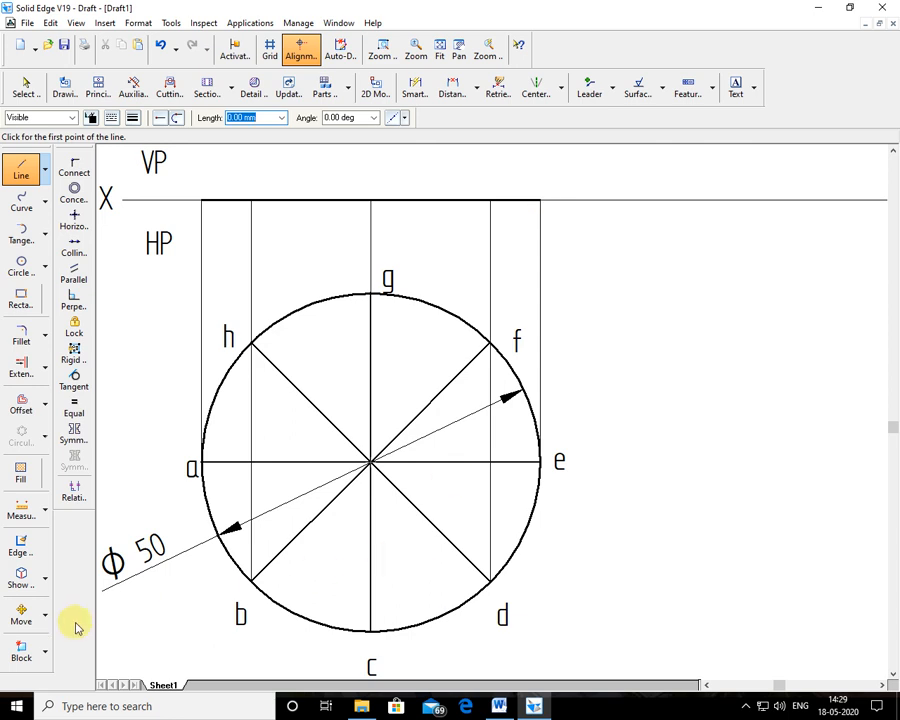
Check the circle's line width and select the front-view line on XY to inspect its properties.
{"action": "left_click", "coordinate": [28, 88]}
{"action": "left_click", "coordinate": [316, 301]}
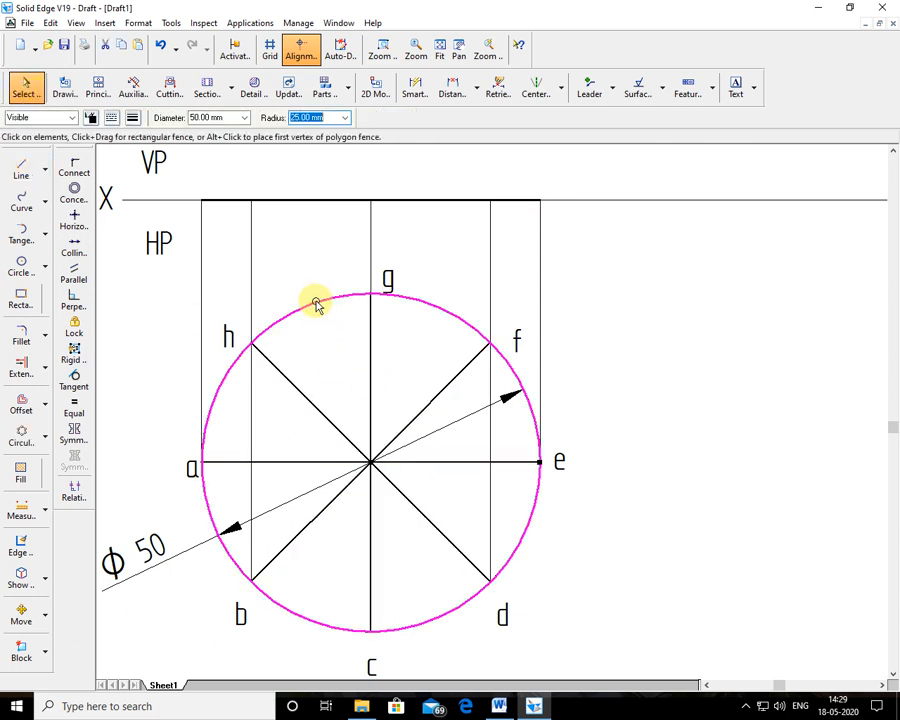
{"action": "left_click", "coordinate": [133, 117]}
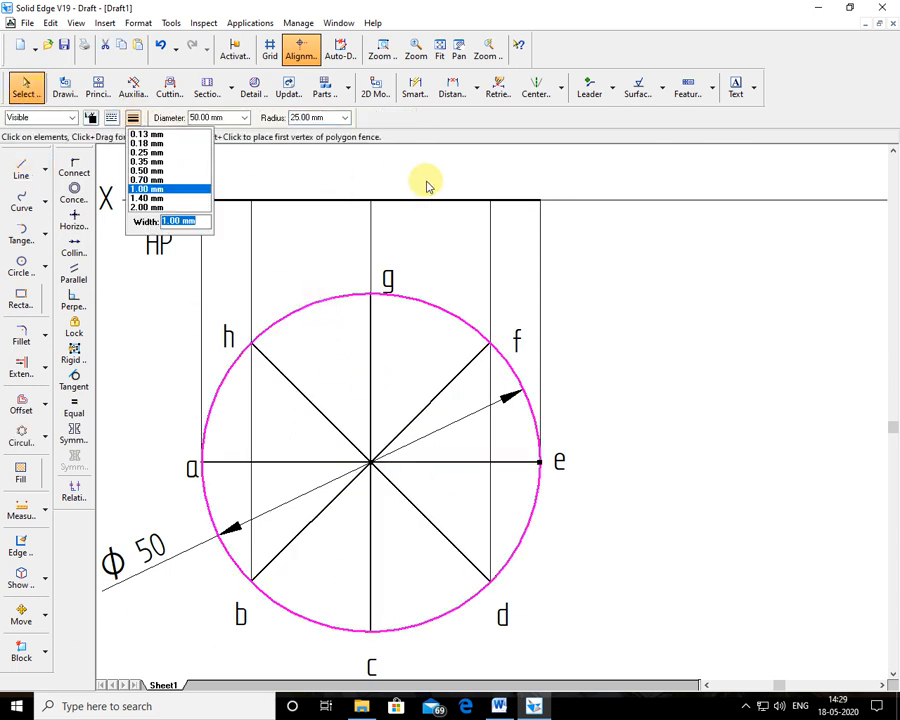
{"action": "left_click", "coordinate": [26, 89]}
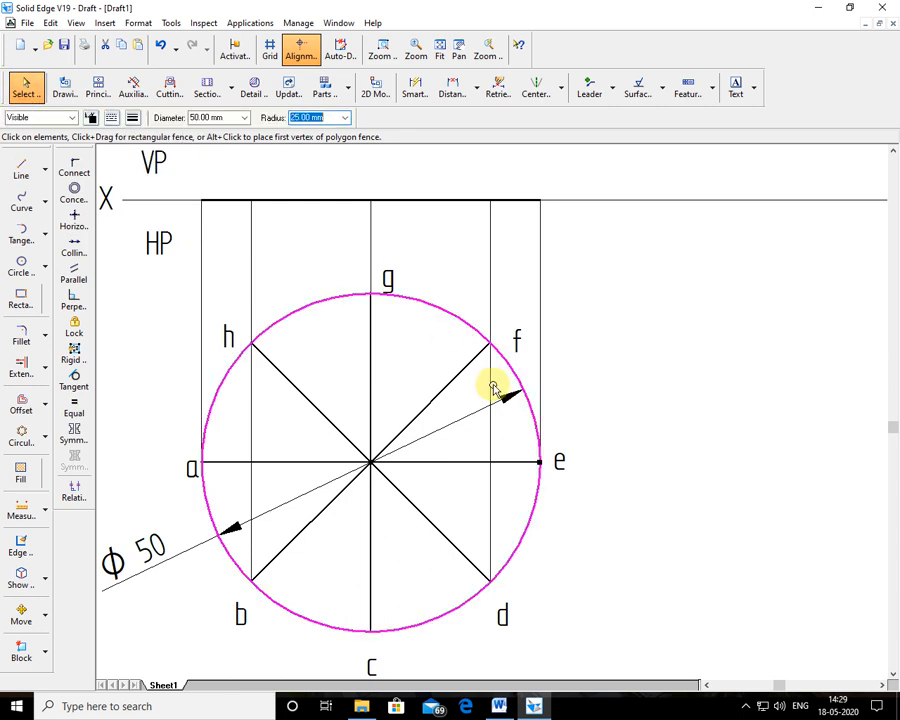
{"action": "left_click", "coordinate": [419, 238]}
{"action": "left_click", "coordinate": [245, 206]}
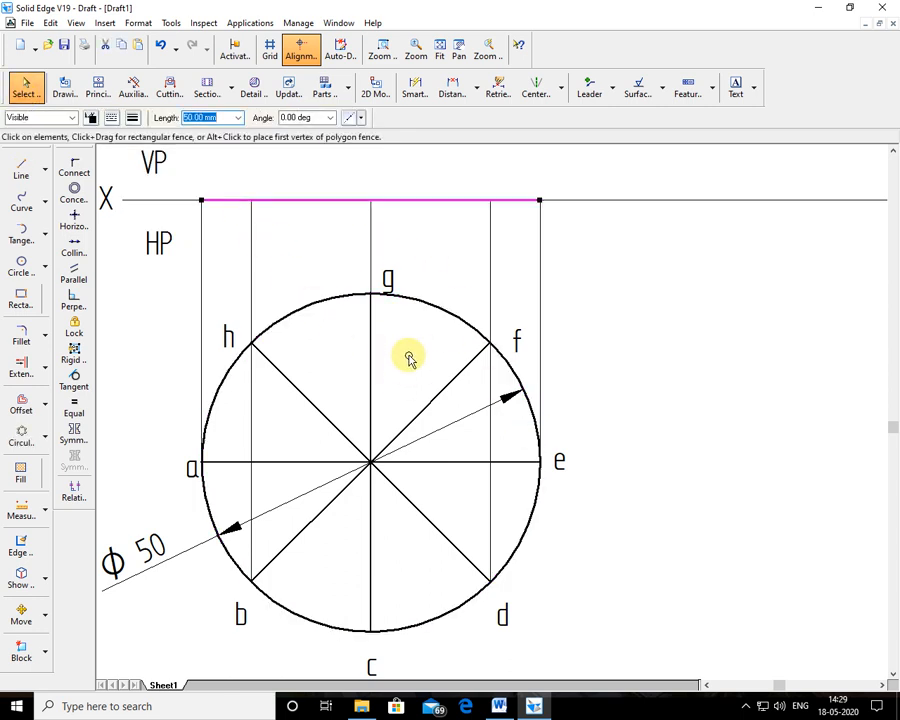
Add leader arrowheads pointing toward the XY line on all five vertical projectors.
{"action": "left_click", "coordinate": [735, 86]}
{"action": "left_click", "coordinate": [186, 163]}
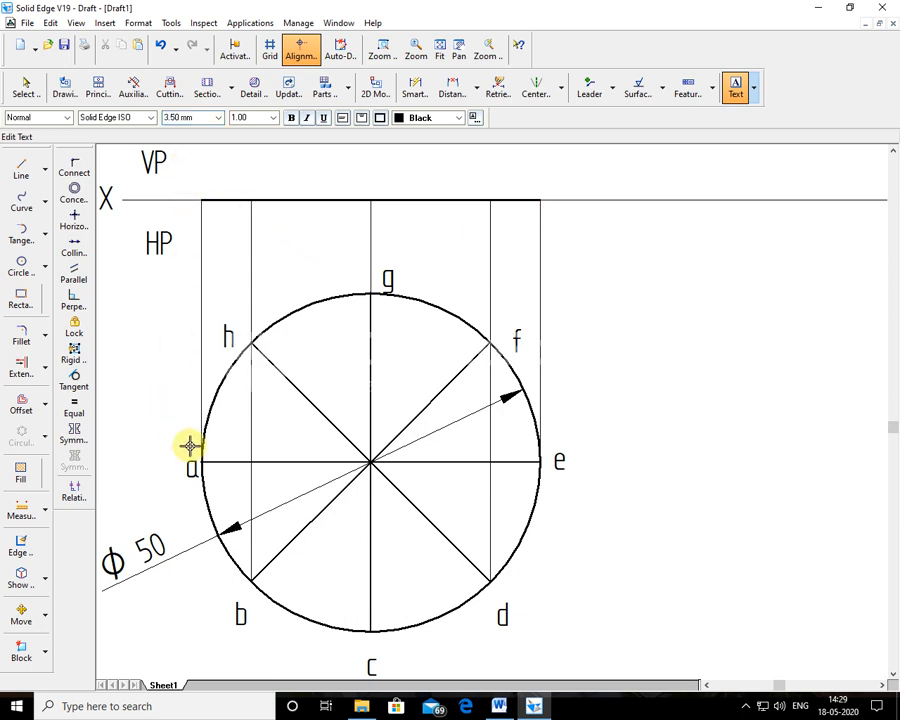
{"action": "left_click", "coordinate": [590, 88]}
{"action": "left_click", "coordinate": [200, 263]}
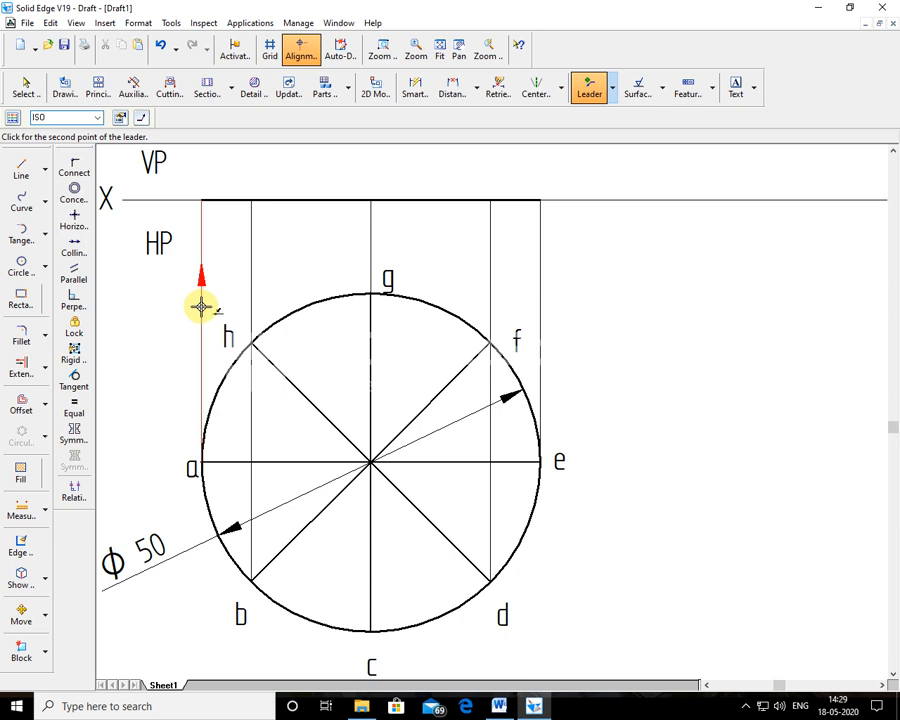
{"action": "left_click", "coordinate": [251, 276]}
{"action": "left_click", "coordinate": [370, 224]}
{"action": "left_click", "coordinate": [368, 262]}
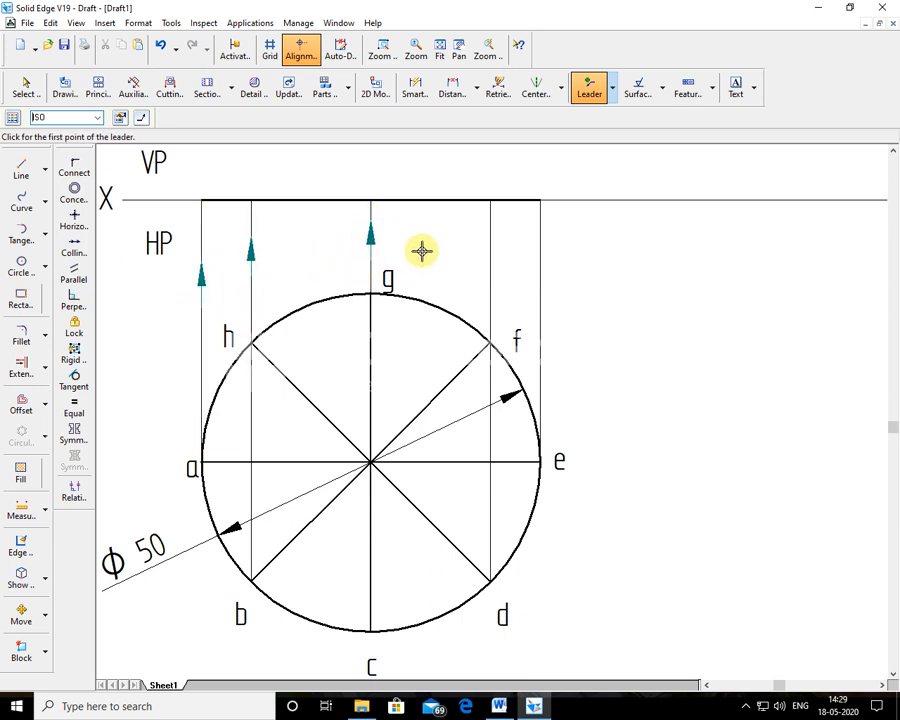
{"action": "left_click", "coordinate": [488, 261]}
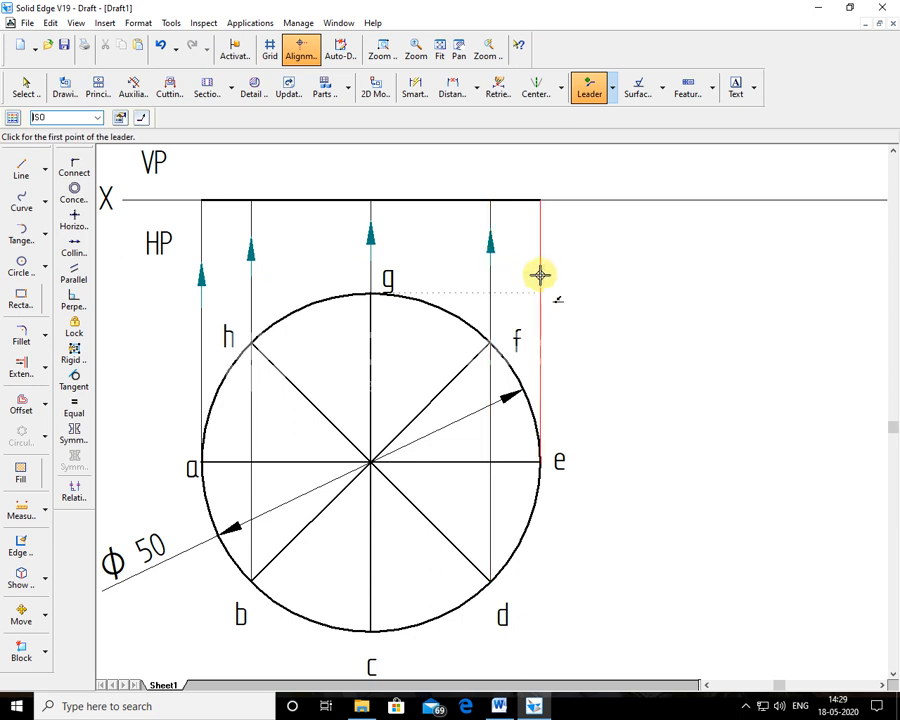
{"action": "left_click", "coordinate": [540, 253]}
{"action": "left_click", "coordinate": [537, 306]}
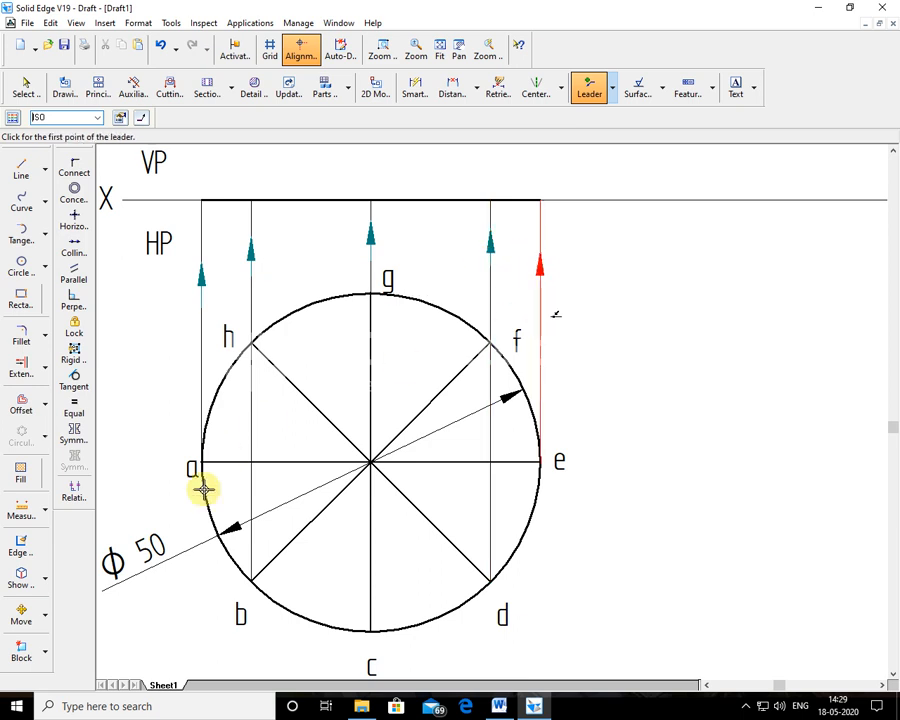
Label the first two front-view points a' and b'(h') above the thick line on XY.
{"action": "left_click", "coordinate": [736, 86]}
{"action": "left_click", "coordinate": [190, 161]}
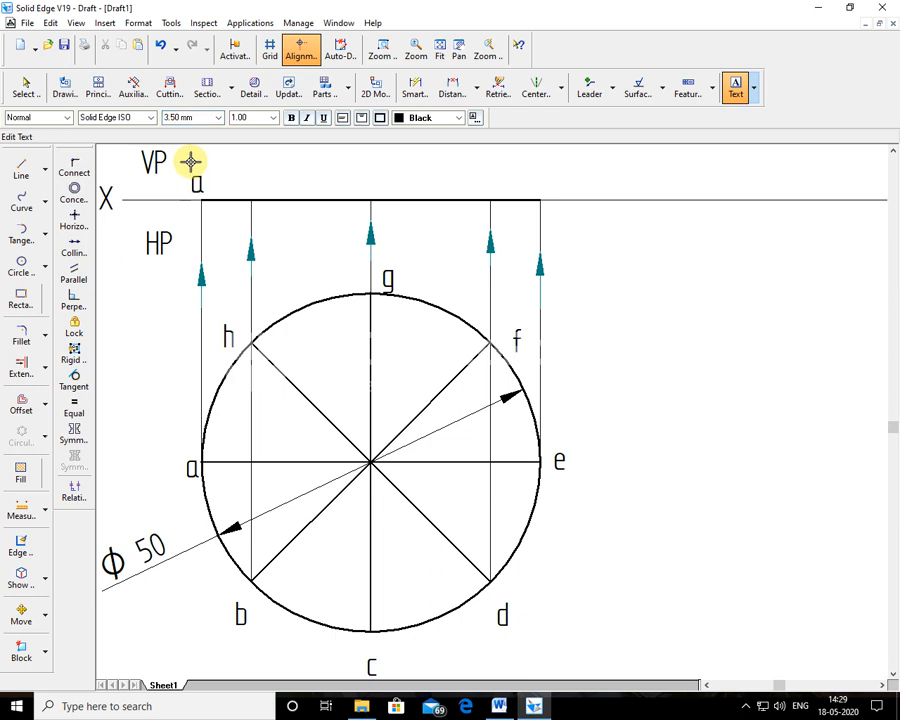
{"action": "left_click", "coordinate": [254, 170]}
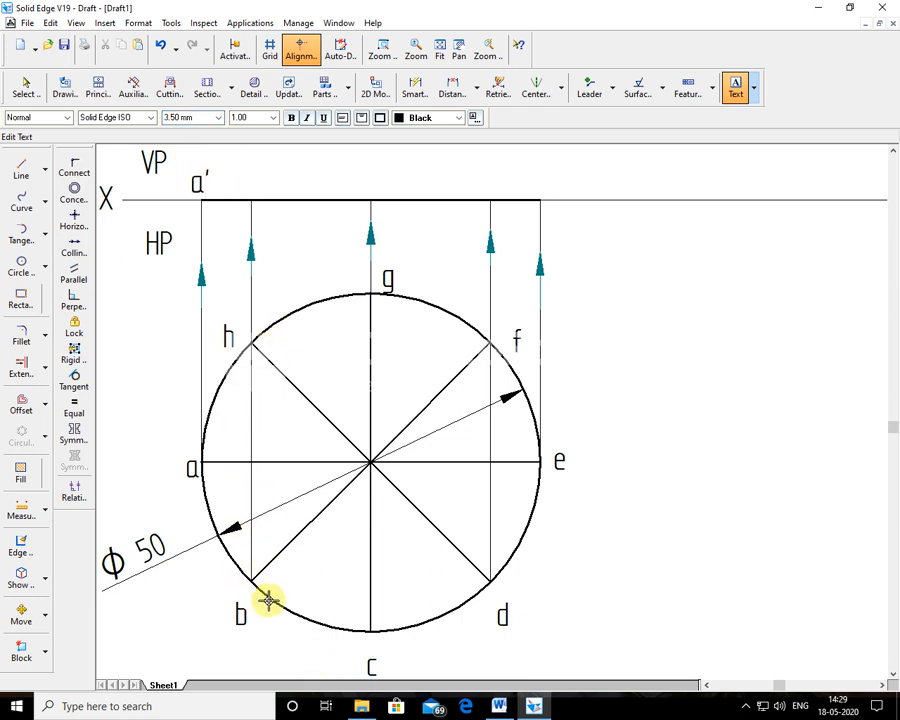
{"action": "type", "text": "b'(h"}
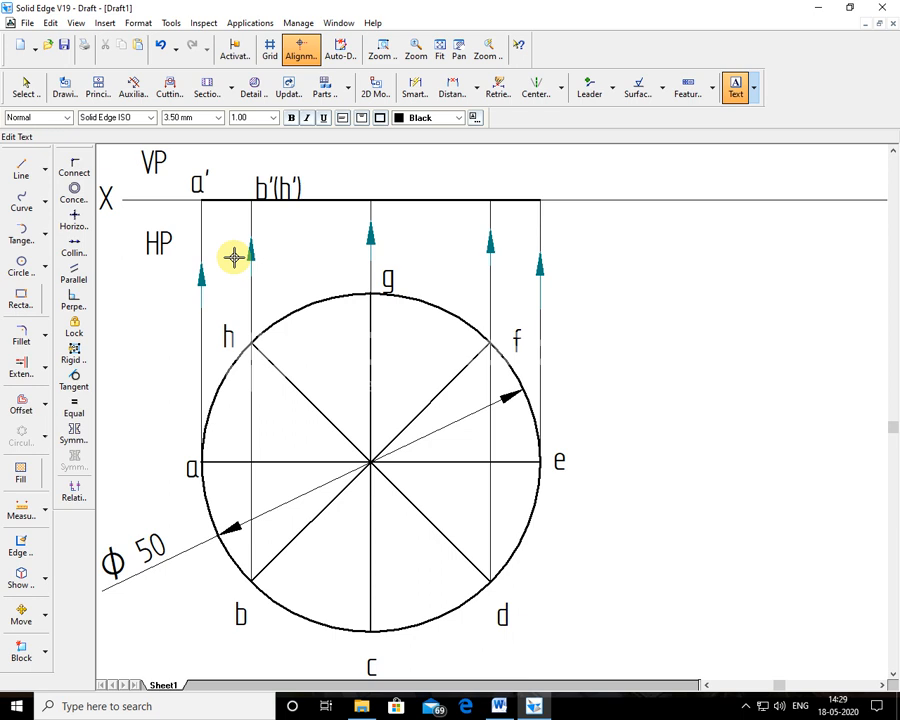
Label the remaining front-view points c'(g'), d'(f') and e' above the thick line on XY.
{"action": "left_click", "coordinate": [369, 168]}
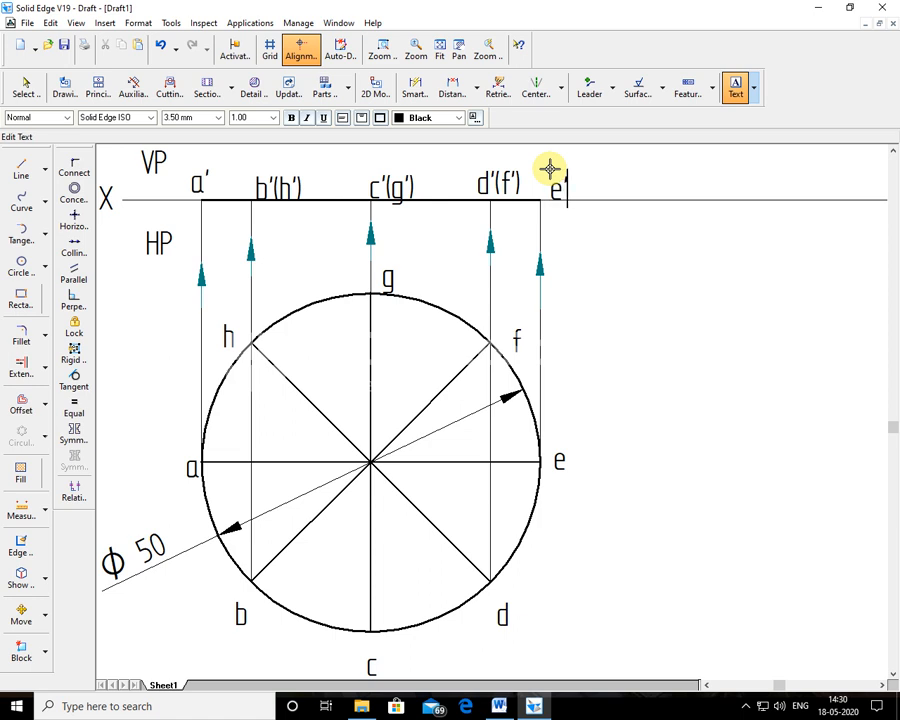
{"action": "left_click", "coordinate": [25, 88]}
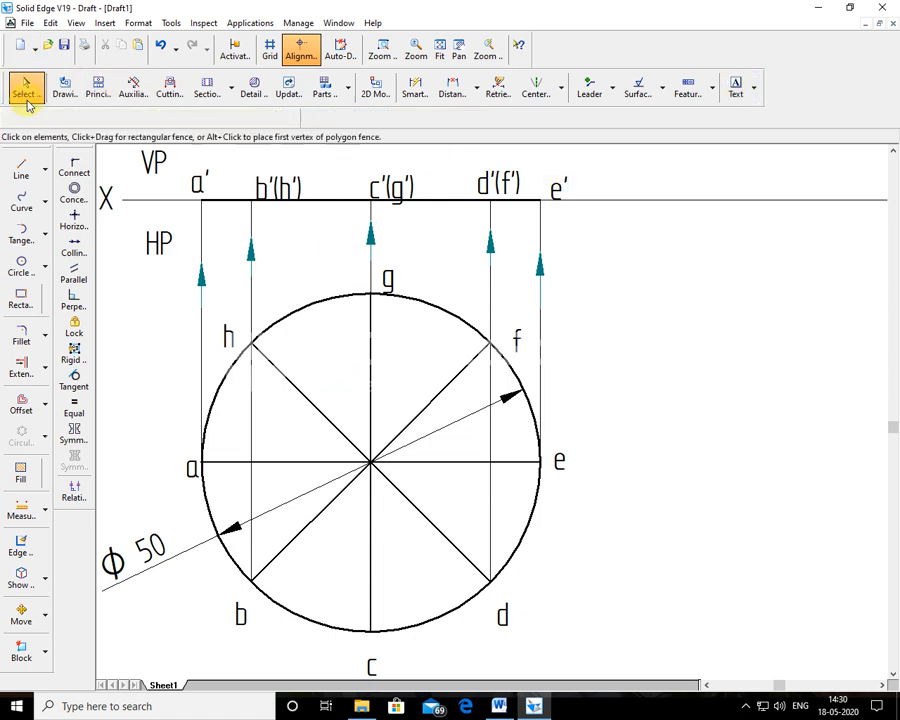
Reposition the five front-view labels a' to e' so they sit clear above the XY line near their projectors.
{"action": "left_click", "coordinate": [203, 181]}
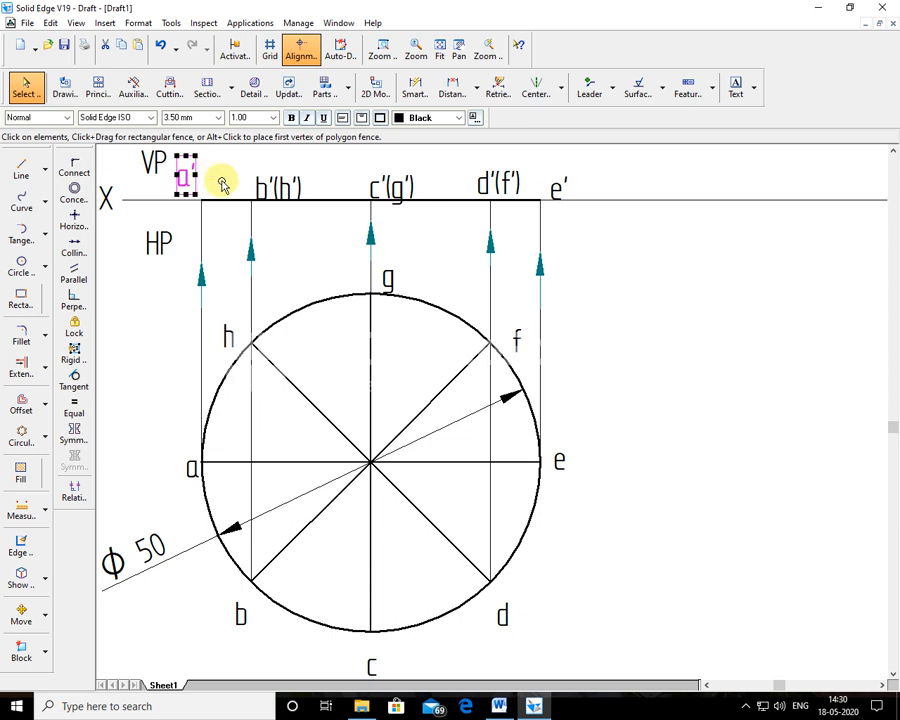
{"action": "left_click_drag", "start_coordinate": [287, 176], "coordinate": [255, 163]}
{"action": "left_click_drag", "start_coordinate": [388, 175], "coordinate": [334, 164]}
{"action": "left_click_drag", "start_coordinate": [478, 184], "coordinate": [449, 155]}
{"action": "left_click_drag", "start_coordinate": [560, 185], "coordinate": [568, 158]}
{"action": "left_click", "coordinate": [631, 279]}
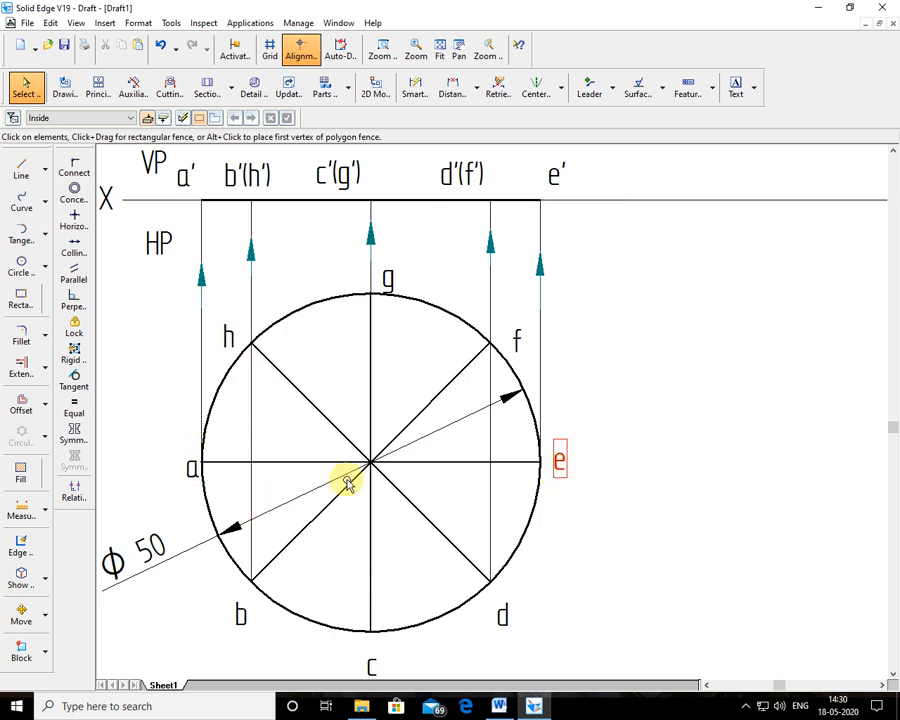
Review problem 48 in the Word question bank and start a thick 50 mm line on XY, beyond e'.
{"action": "left_click", "coordinate": [502, 708]}
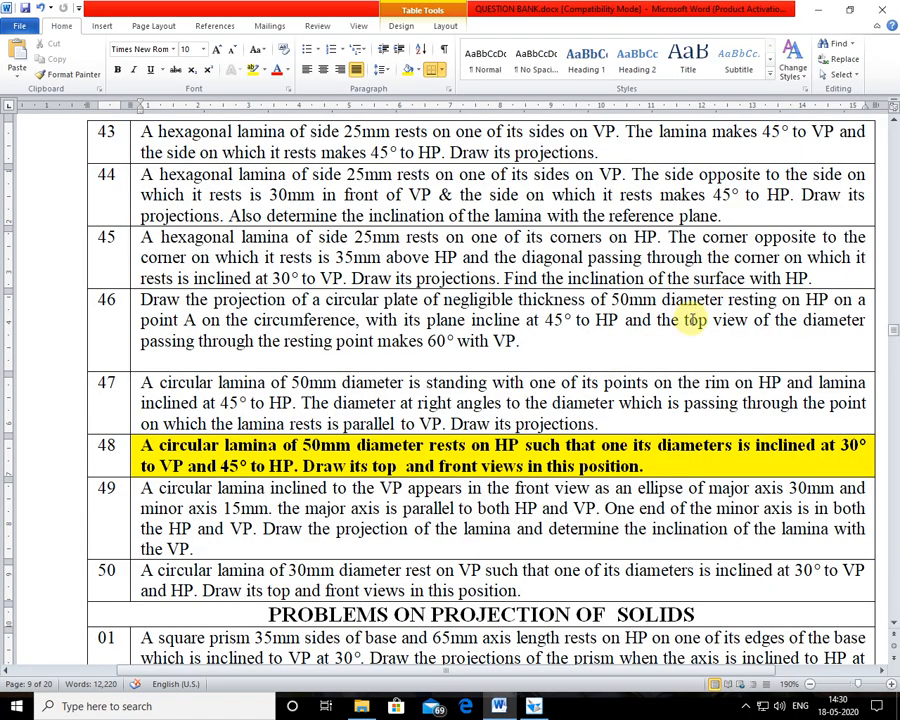
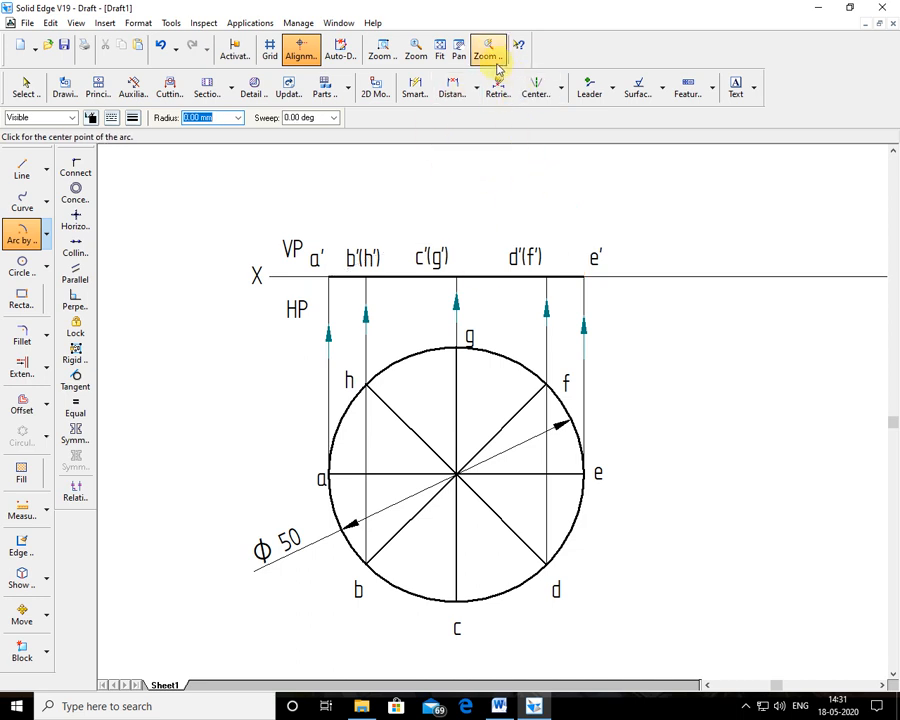
{"action": "left_click", "coordinate": [459, 48]}
{"action": "mouse_move", "coordinate": [664, 346]}
{"action": "left_mouse_down"}
{"action": "mouse_move", "coordinate": [490, 352]}
{"action": "mouse_move", "coordinate": [526, 348]}
{"action": "mouse_move", "coordinate": [524, 335]}
{"action": "left_mouse_up"}
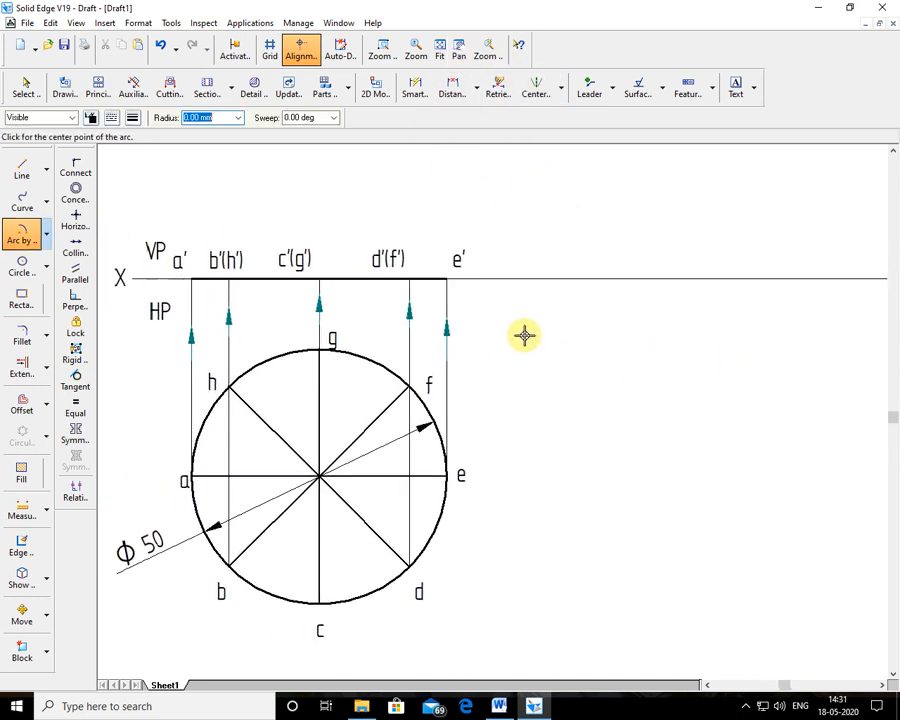
{"action": "left_click", "coordinate": [22, 168]}
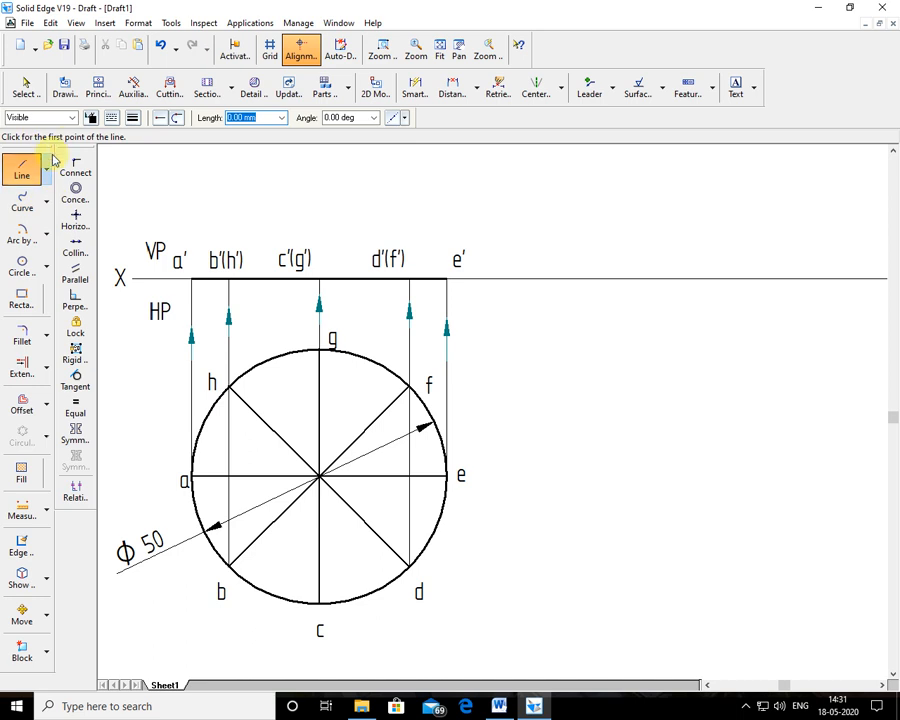
{"action": "left_click", "coordinate": [113, 119]}
{"action": "left_click", "coordinate": [137, 134]}
{"action": "left_click", "coordinate": [134, 118]}
{"action": "left_click", "coordinate": [140, 176]}
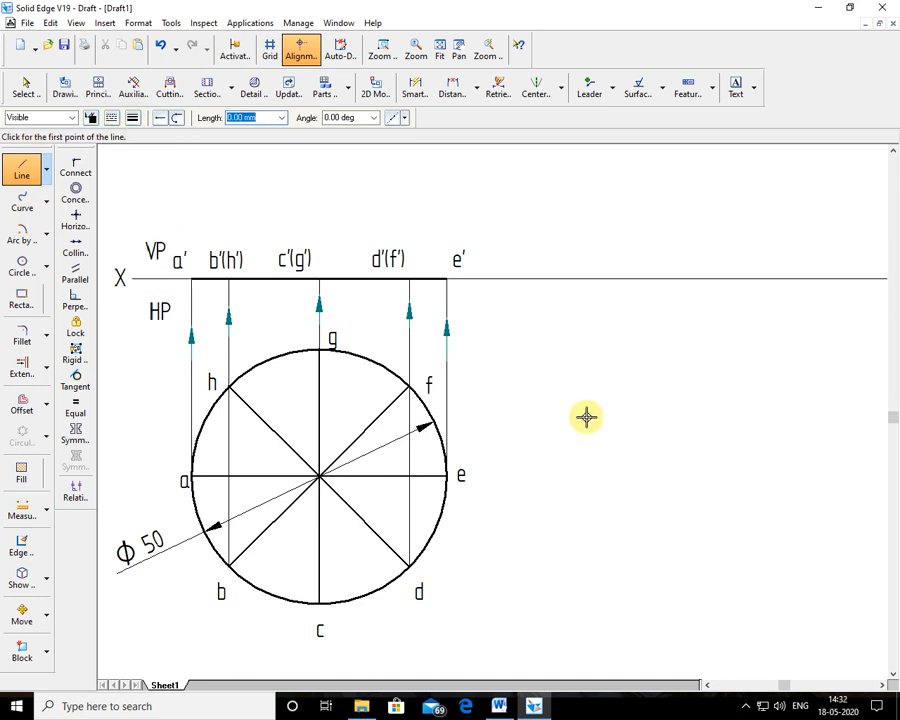
{"action": "left_click", "coordinate": [538, 279]}
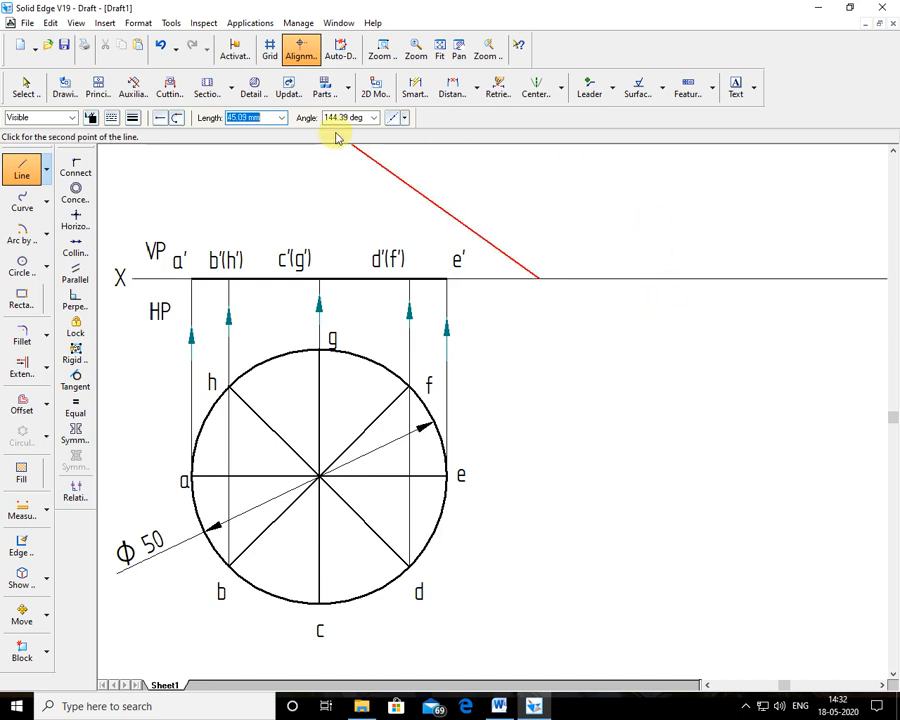
{"action": "left_click", "coordinate": [283, 118]}
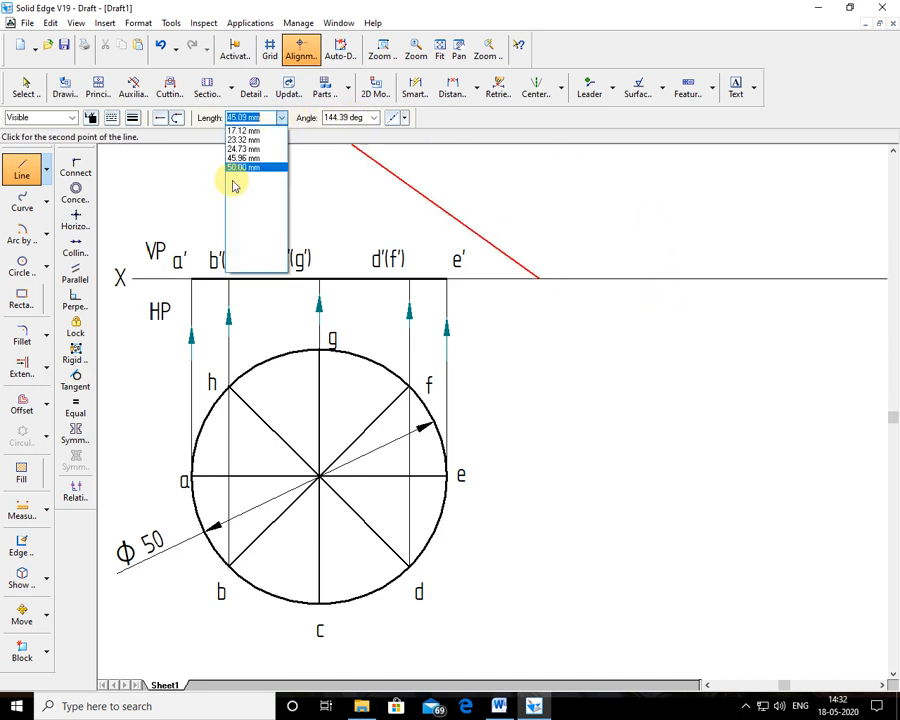
{"action": "left_click", "coordinate": [238, 172]}
{"action": "left_click", "coordinate": [378, 118]}
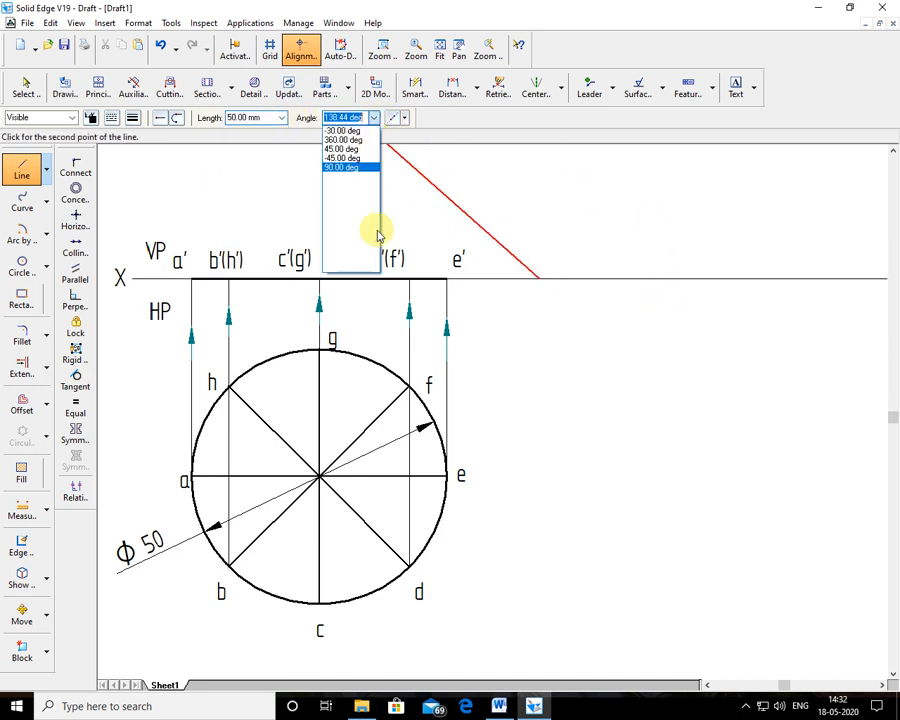
Switch to Word, check the lamina's required inclination to HP in problem 48, and return to Solid Edge.
{"action": "left_click", "coordinate": [498, 706]}
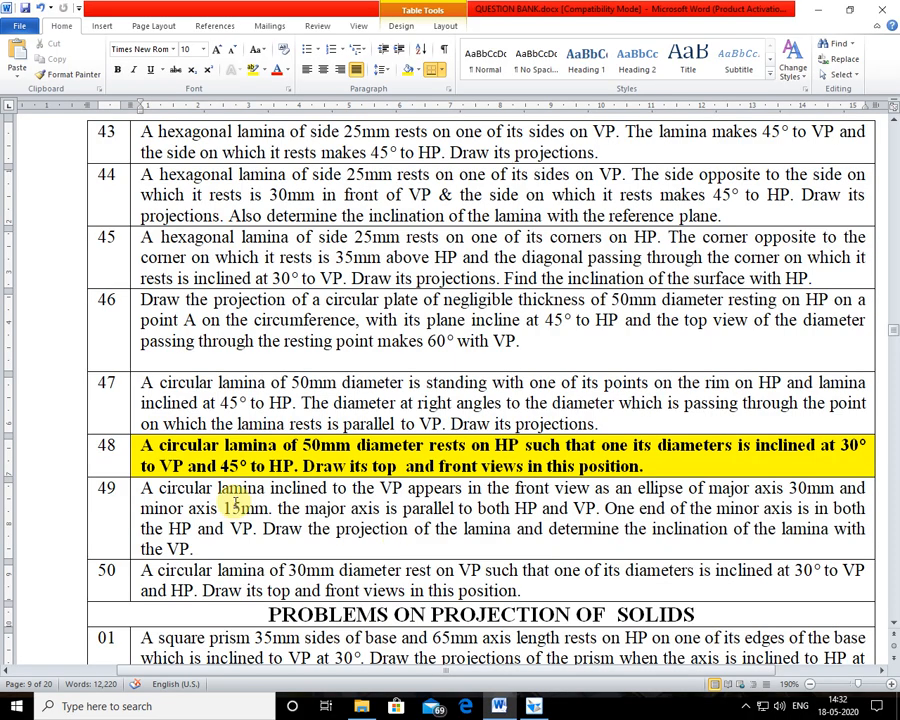
{"action": "left_click_drag", "start_coordinate": [221, 466], "coordinate": [299, 466]}
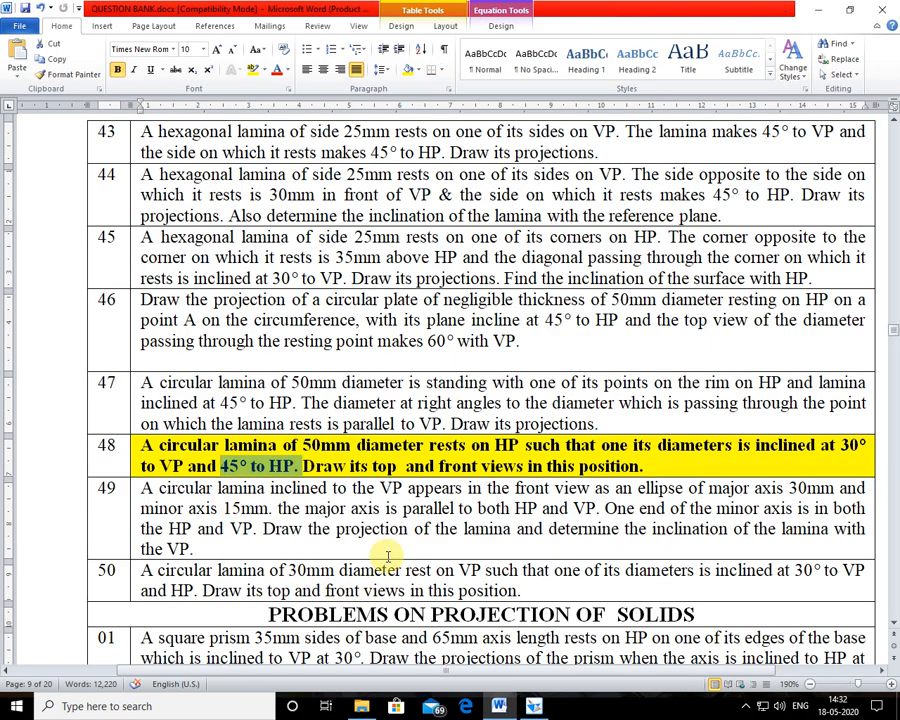
{"action": "left_click", "coordinate": [497, 708]}
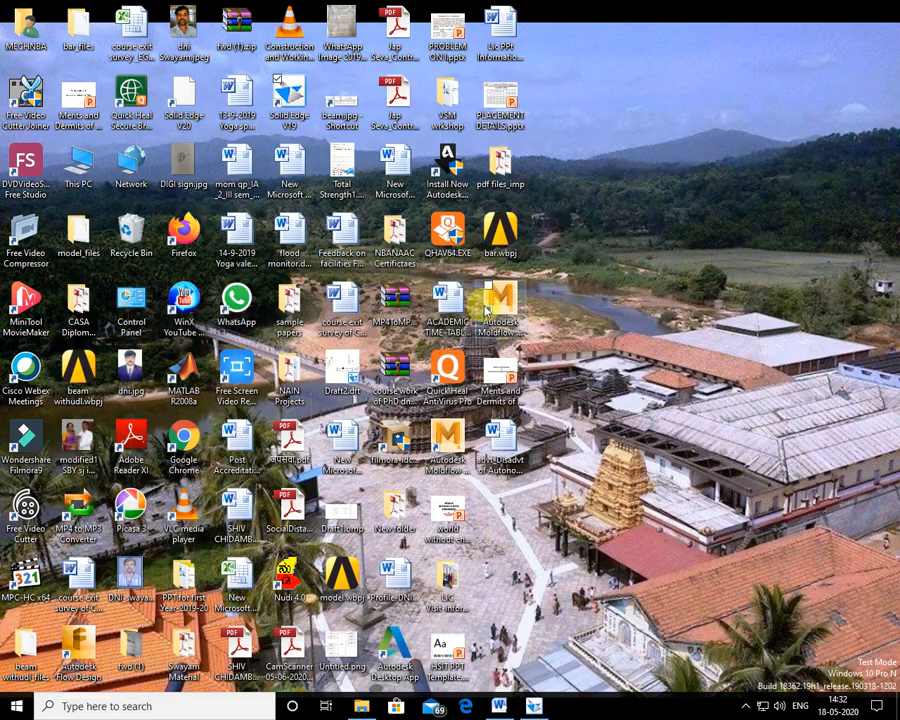
{"action": "left_click", "coordinate": [530, 707]}
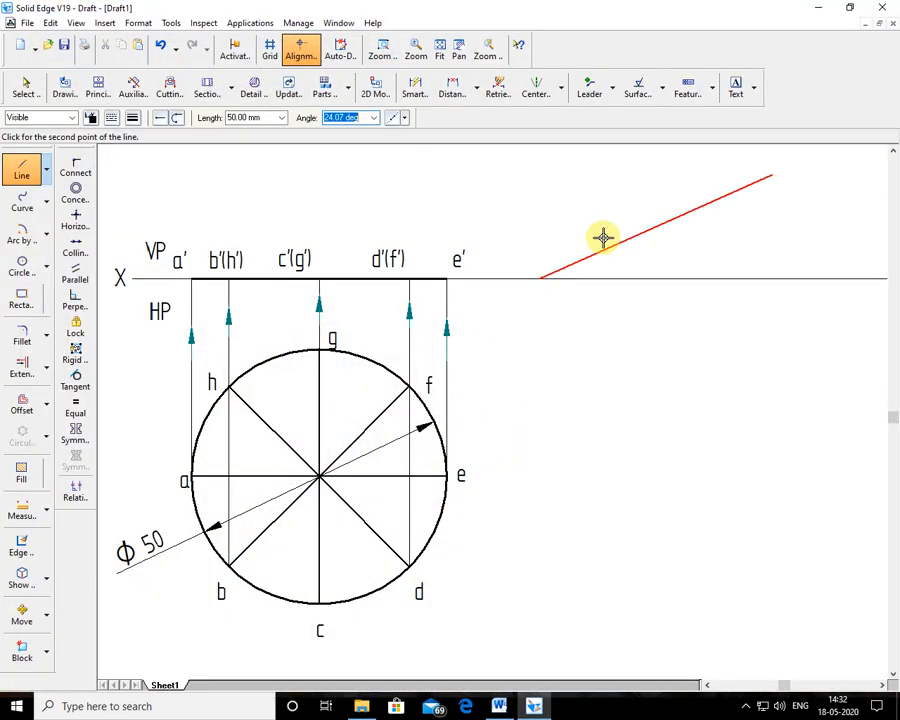
Complete the 50 mm line at 45° above XY as the tilted front view and end the line chain.
{"action": "left_click", "coordinate": [371, 118]}
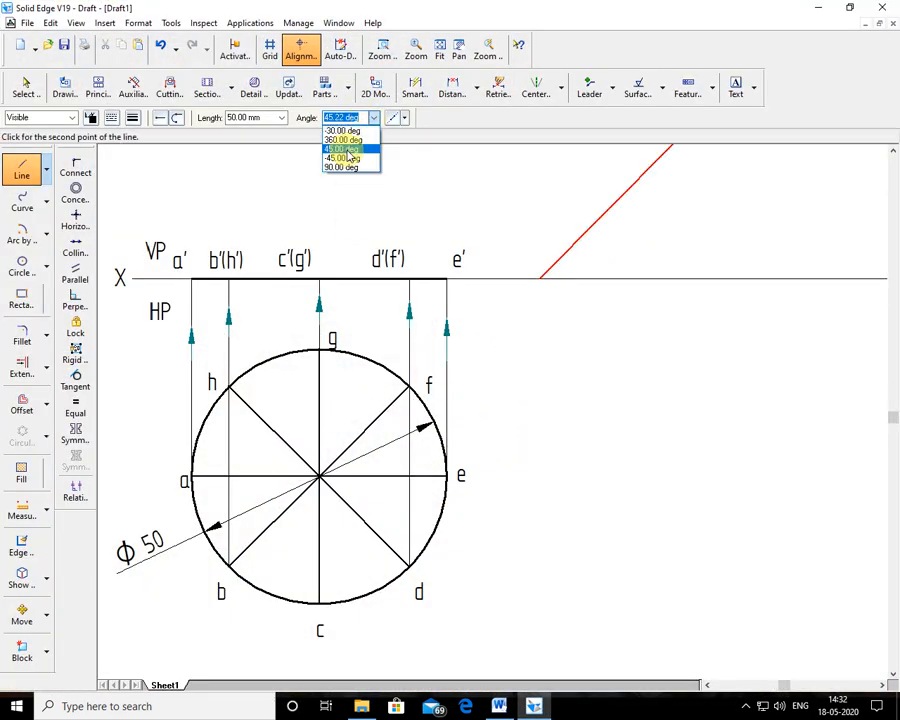
{"action": "left_click", "coordinate": [345, 148]}
{"action": "left_click", "coordinate": [459, 48]}
{"action": "left_click_drag", "start_coordinate": [611, 300], "coordinate": [626, 397]}
{"action": "left_click", "coordinate": [415, 48]}
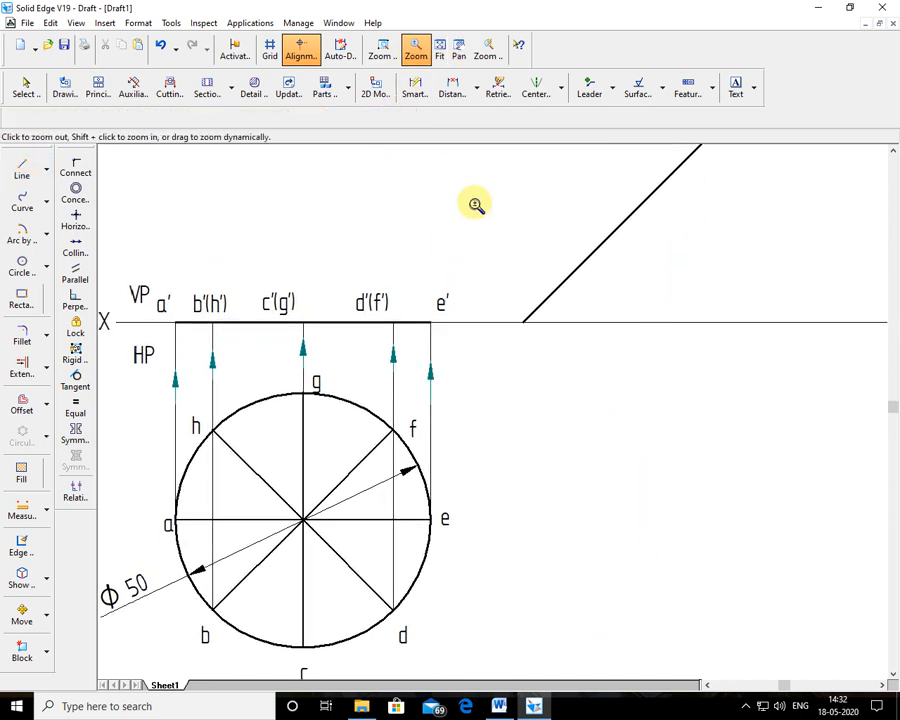
{"action": "mouse_move", "coordinate": [476, 199]}
{"action": "left_mouse_down"}
{"action": "mouse_move", "coordinate": [458, 201]}
{"action": "mouse_move", "coordinate": [460, 255]}
{"action": "mouse_move", "coordinate": [444, 180]}
{"action": "left_mouse_up"}
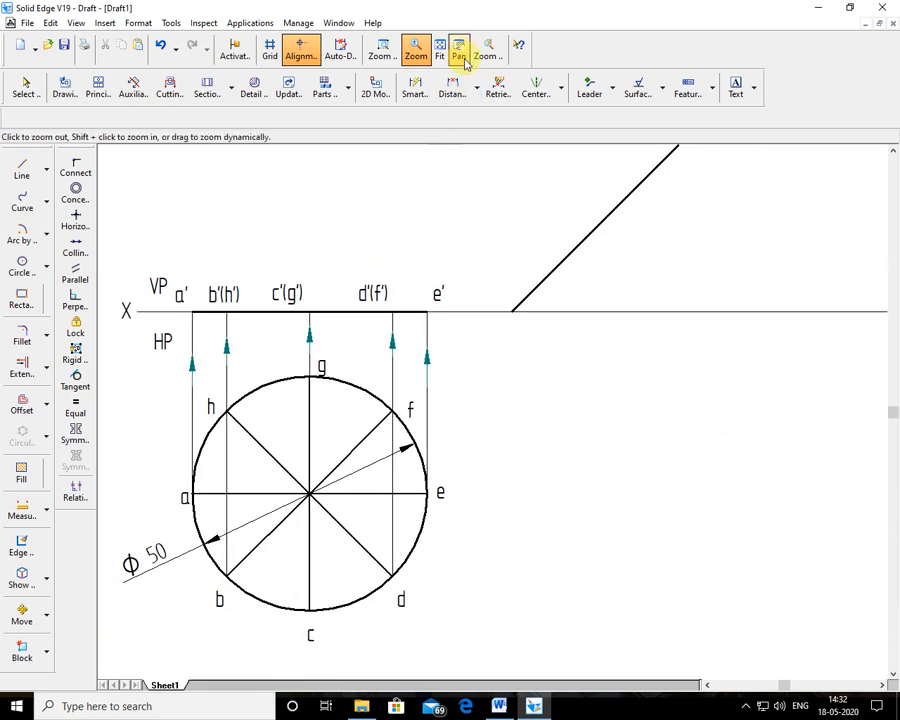
{"action": "left_click", "coordinate": [458, 50]}
{"action": "mouse_move", "coordinate": [512, 204]}
{"action": "left_mouse_down"}
{"action": "mouse_move", "coordinate": [535, 318]}
{"action": "mouse_move", "coordinate": [522, 298]}
{"action": "left_mouse_up"}
{"action": "right_click", "coordinate": [575, 340]}
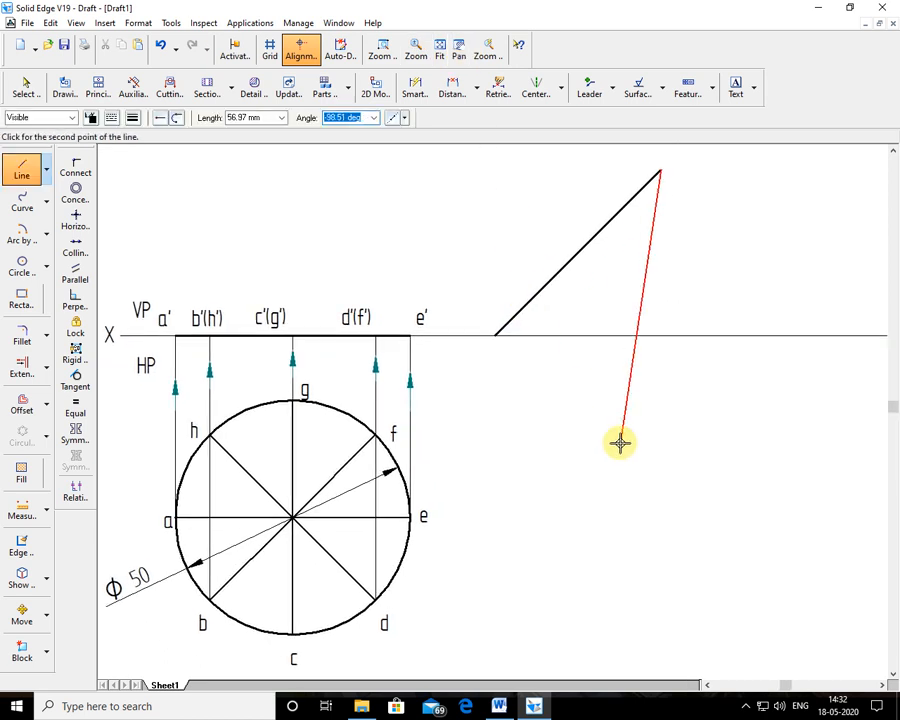
{"action": "right_click", "coordinate": [654, 553]}
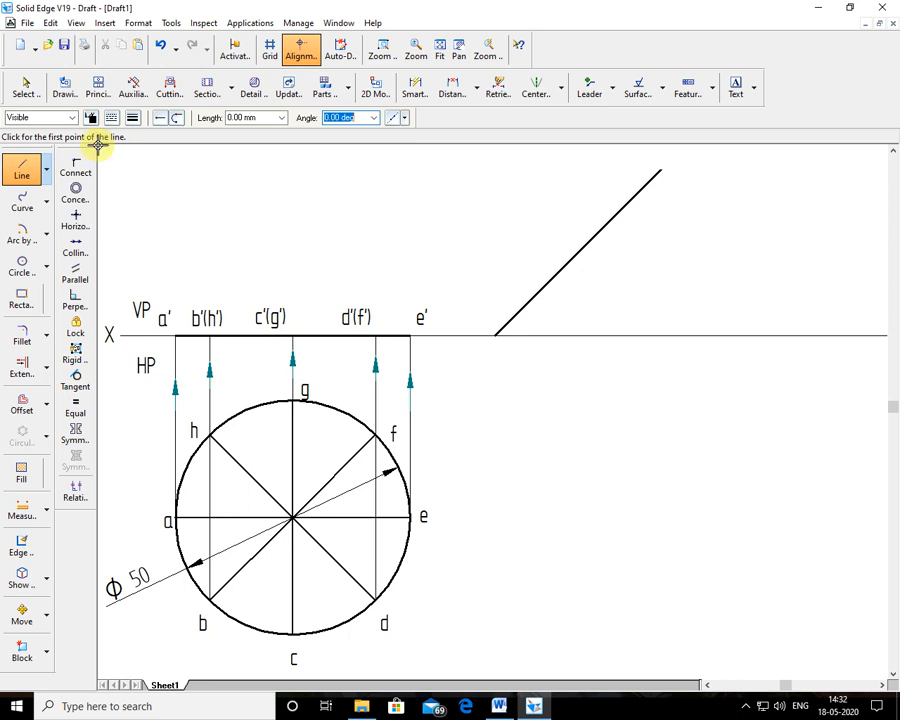
{"action": "left_click", "coordinate": [22, 88]}
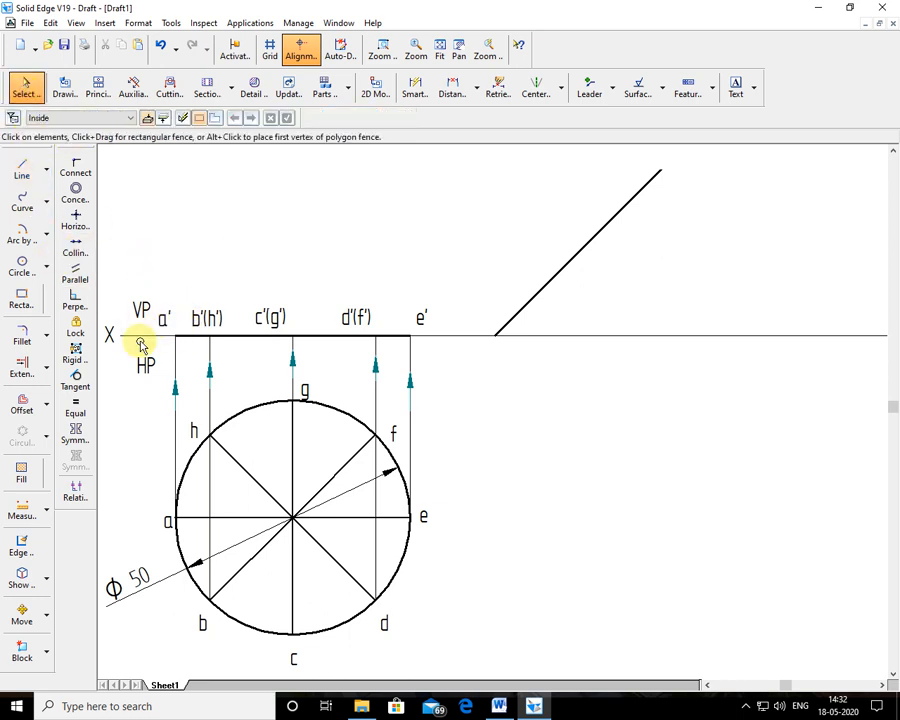
{"action": "left_click", "coordinate": [222, 320]}
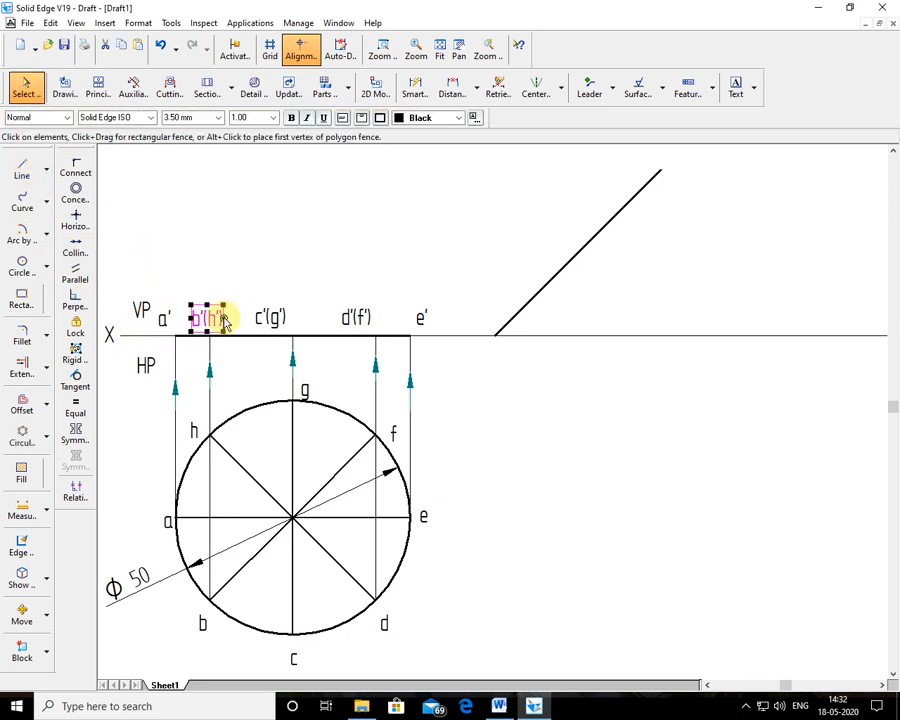
{"action": "left_click", "coordinate": [284, 318]}
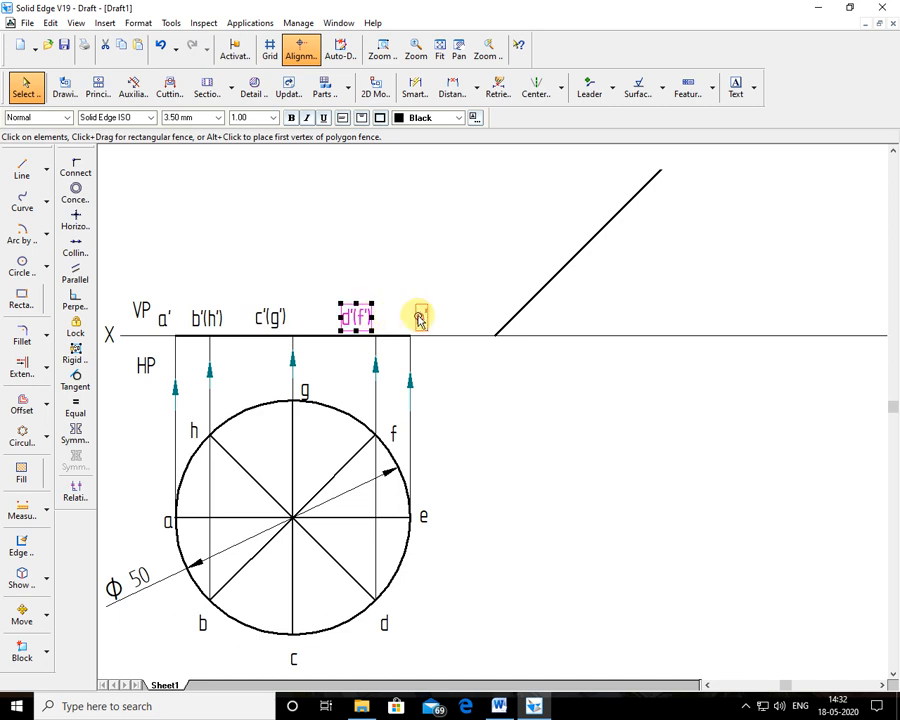
{"action": "left_click", "coordinate": [536, 282]}
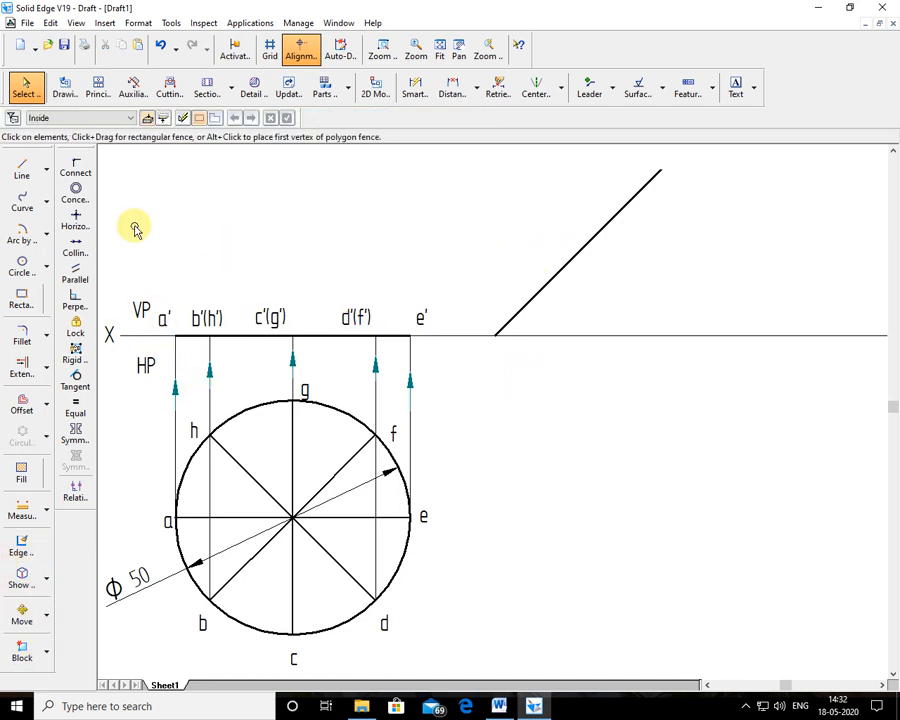
Copy the labels a' and e' to the lower and upper ends of the inclined front-view line.
{"action": "left_click", "coordinate": [22, 612]}
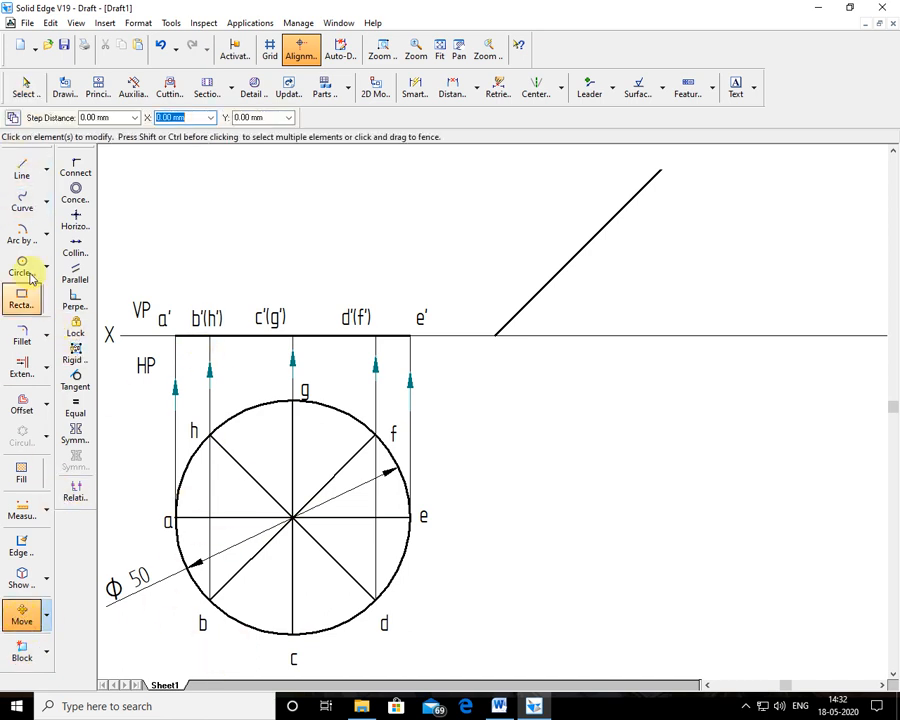
{"action": "left_click", "coordinate": [170, 325]}
{"action": "left_click", "coordinate": [178, 296]}
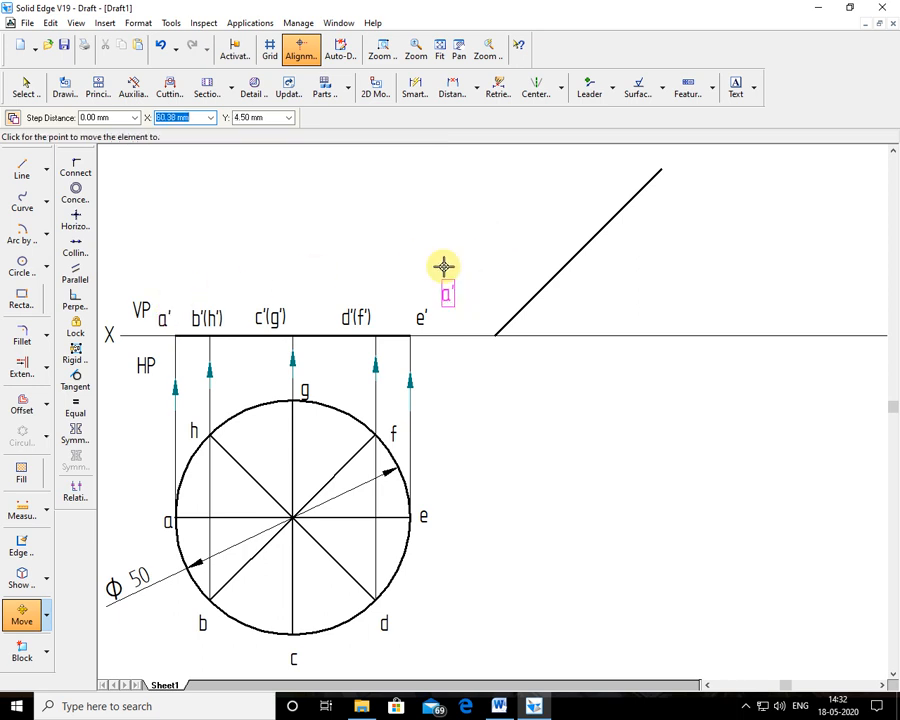
{"action": "left_click", "coordinate": [495, 293]}
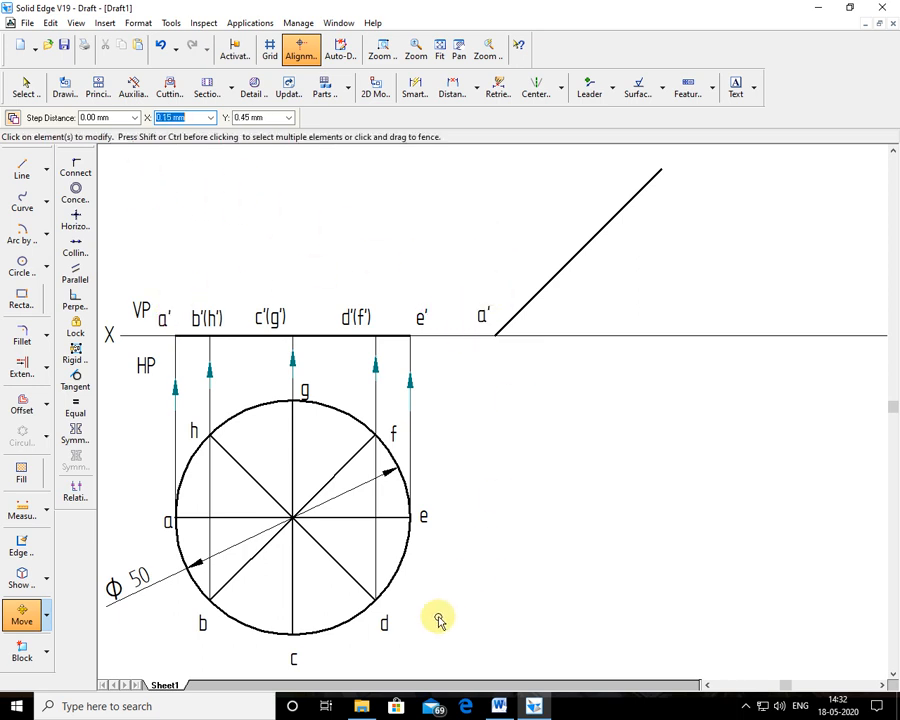
{"action": "left_click", "coordinate": [422, 320]}
{"action": "left_click", "coordinate": [425, 310]}
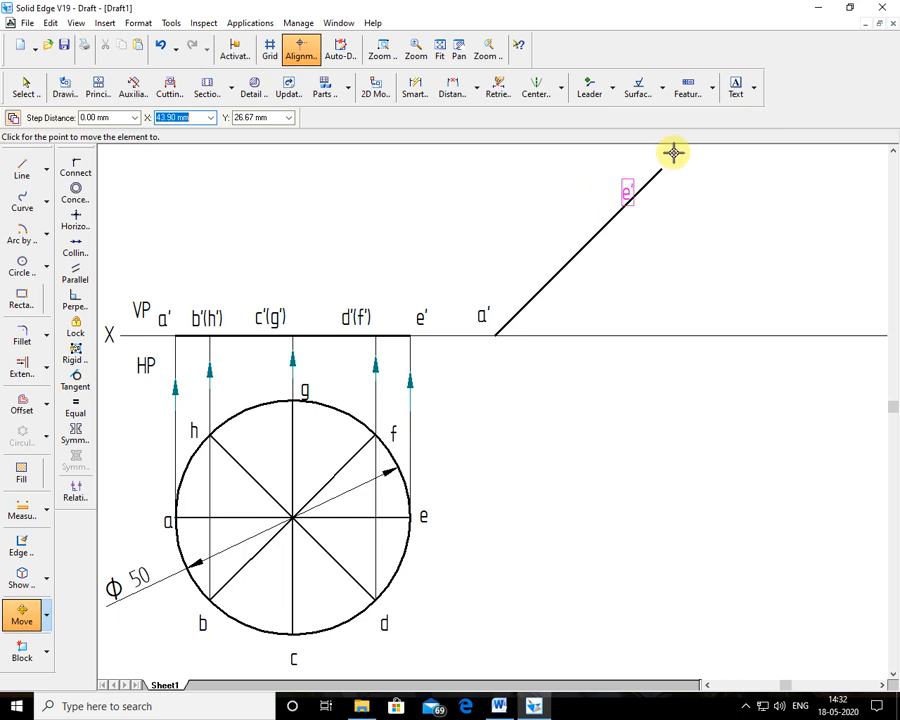
{"action": "left_click", "coordinate": [723, 155]}
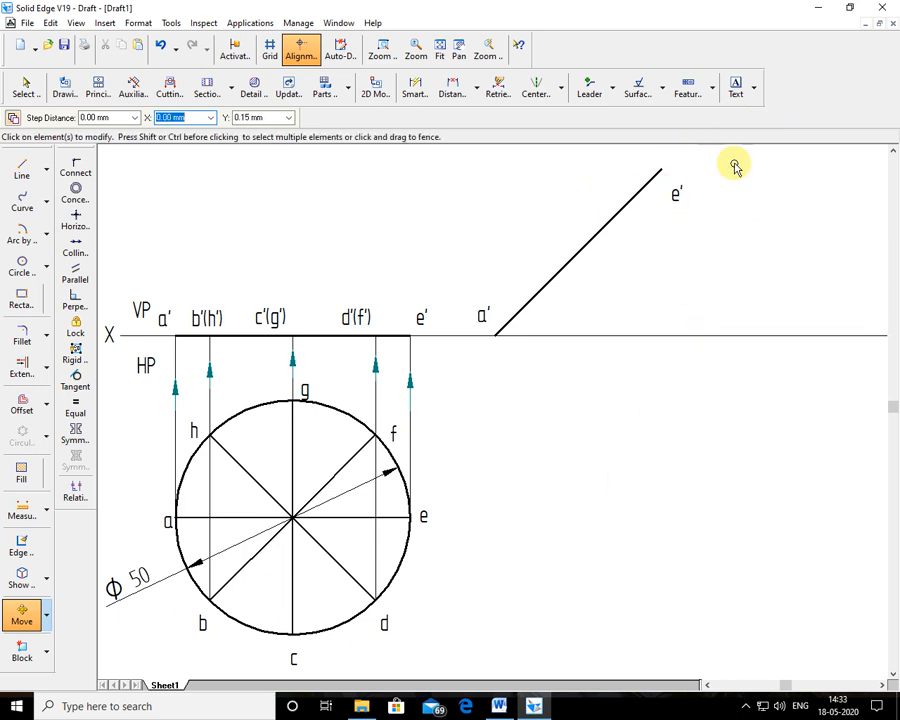
{"action": "left_click", "coordinate": [207, 318]}
{"action": "left_click", "coordinate": [226, 285]}
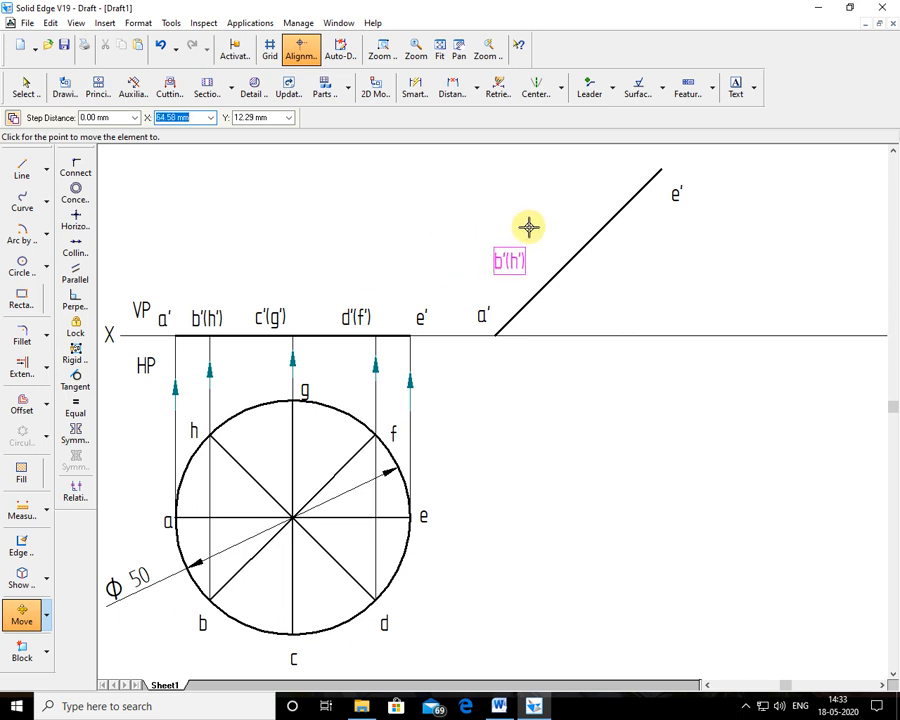
{"action": "right_click", "coordinate": [533, 238]}
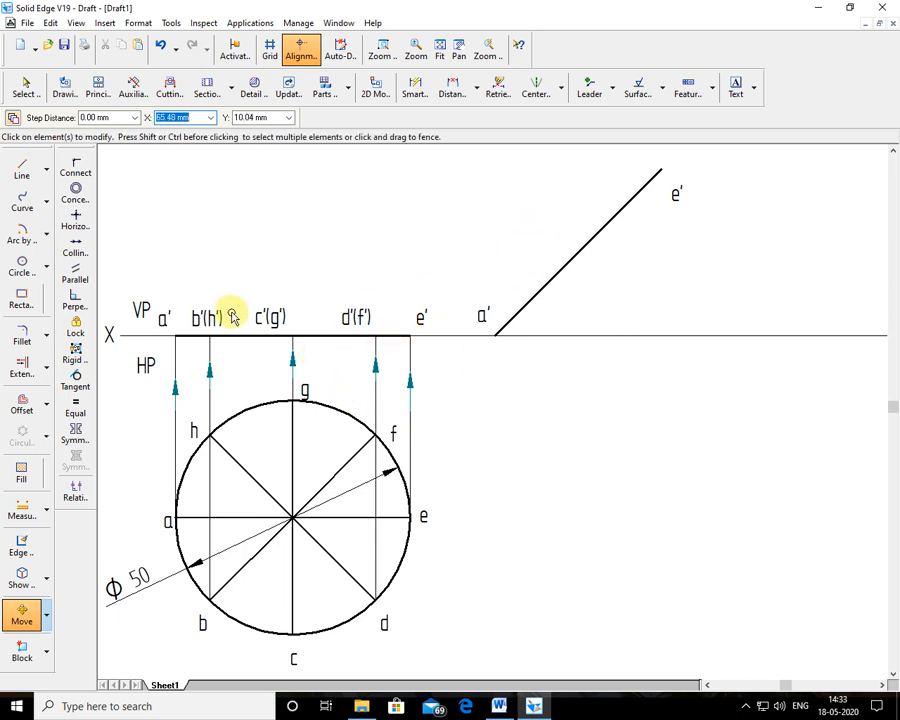
Copy the labels b'(h') and d'(f') to the upper side of the inclined line, near a' and e' respectively.
{"action": "left_click", "coordinate": [224, 317]}
{"action": "left_click", "coordinate": [229, 295]}
{"action": "left_click", "coordinate": [538, 245]}
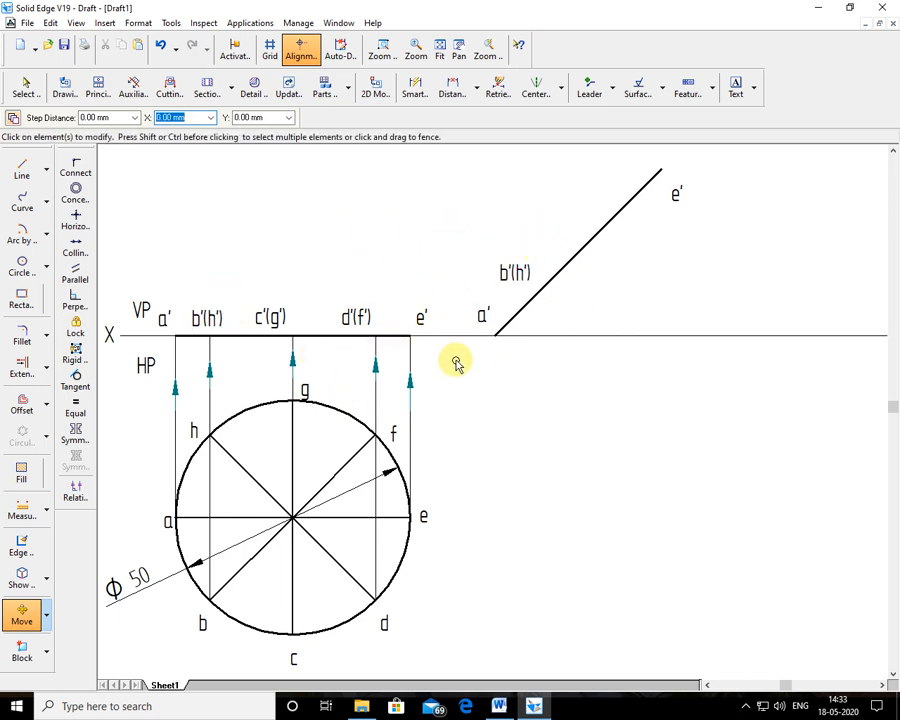
{"action": "left_click", "coordinate": [365, 308]}
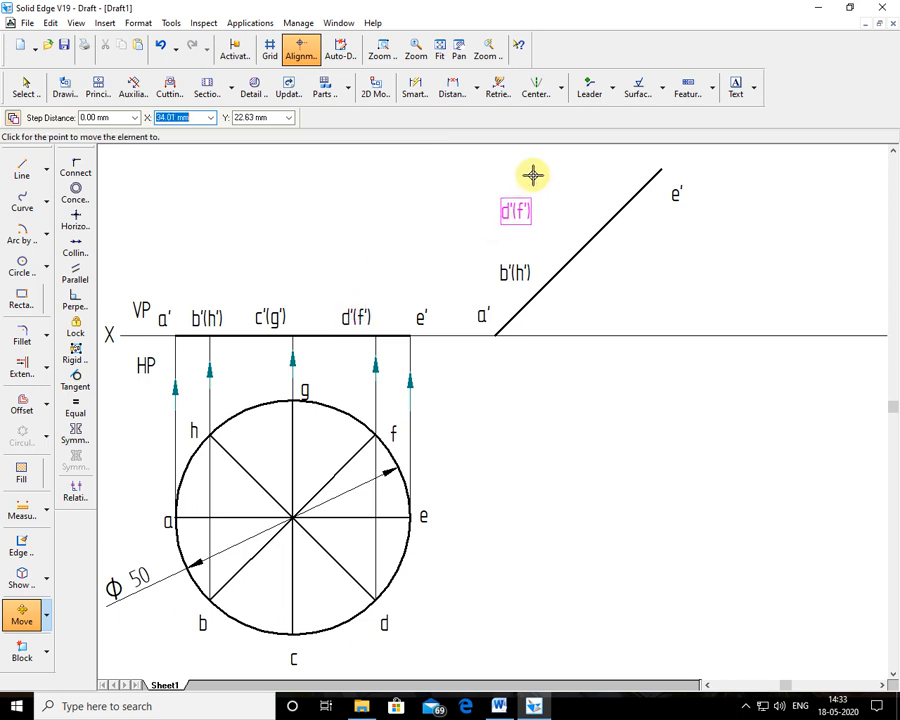
{"action": "left_click", "coordinate": [617, 150]}
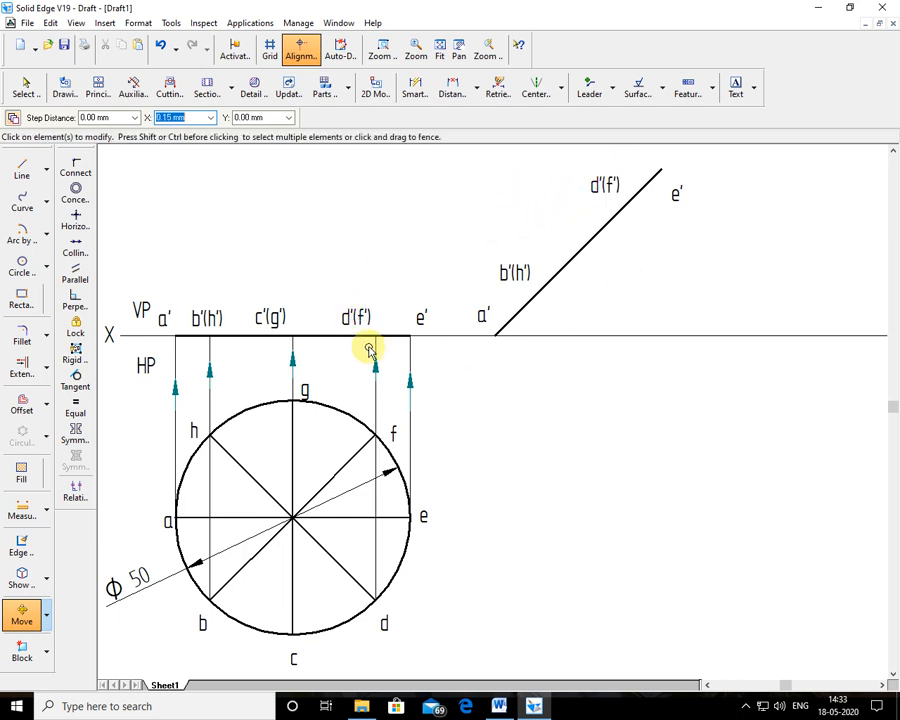
Copy the label c'(g') to the upper side of the inclined line, between b'(h') and d'(f').
{"action": "left_click", "coordinate": [255, 310]}
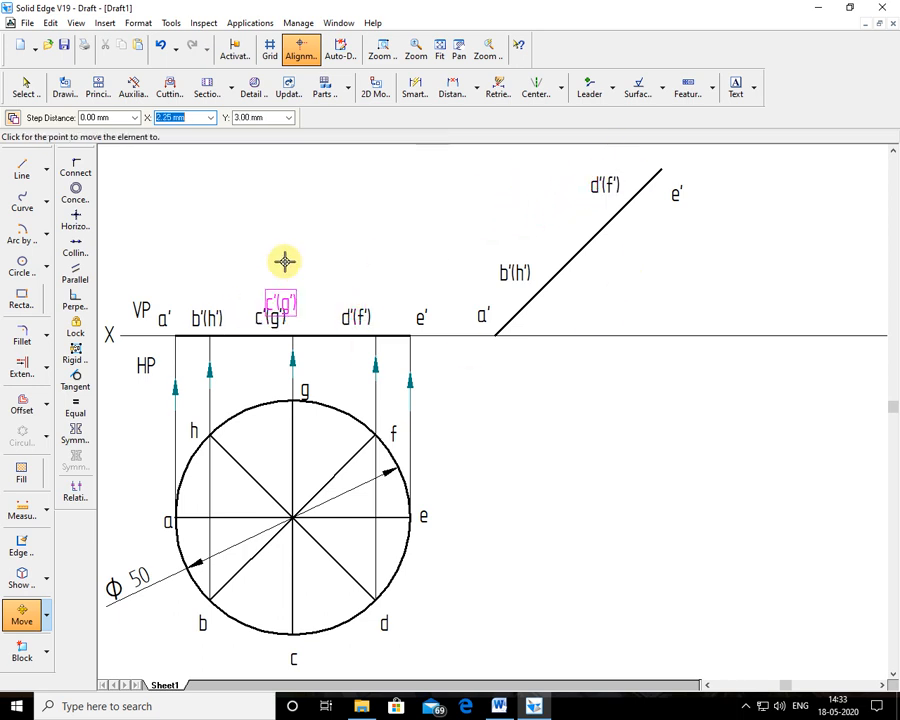
{"action": "left_click", "coordinate": [558, 188]}
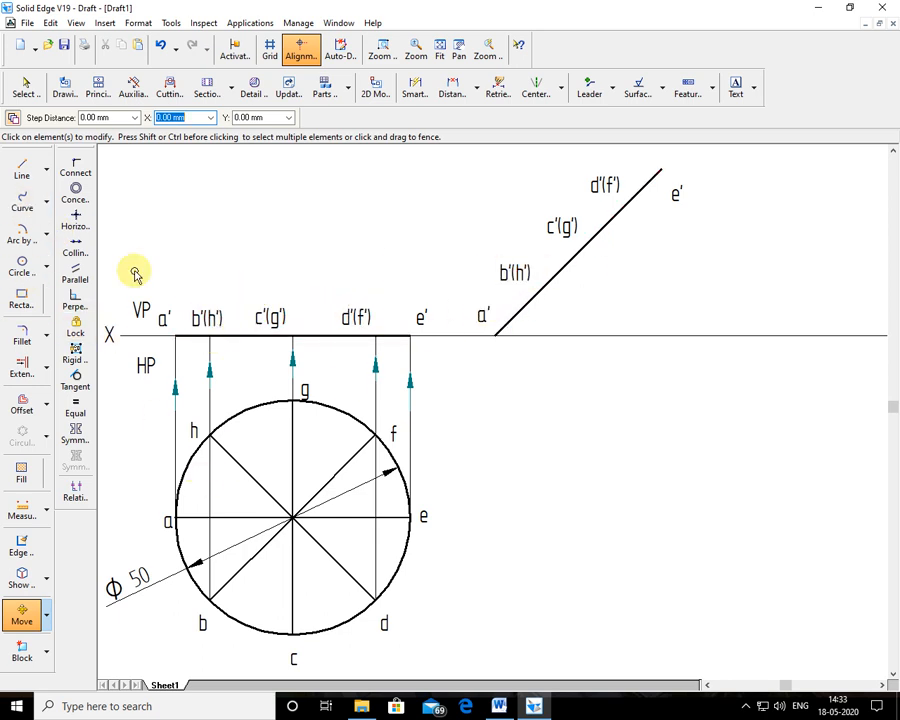
Dimension the horizontal distance between the projectors of a' and d'(f'), placing the dimension above the first front view.
{"action": "left_click", "coordinate": [466, 89]}
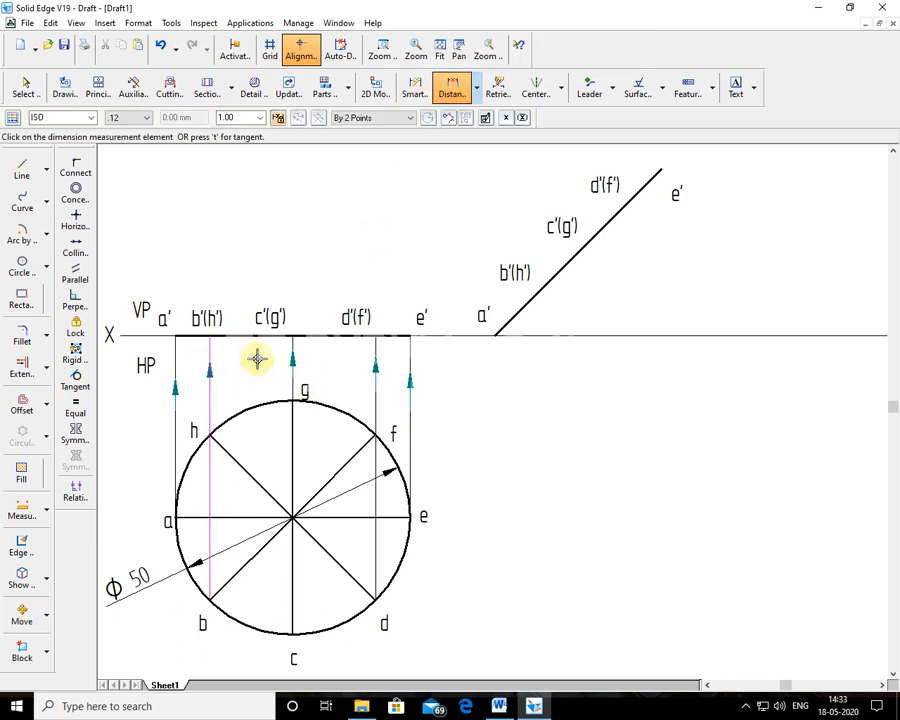
{"action": "left_click", "coordinate": [175, 351]}
{"action": "right_click", "coordinate": [192, 257]}
{"action": "left_click", "coordinate": [176, 361]}
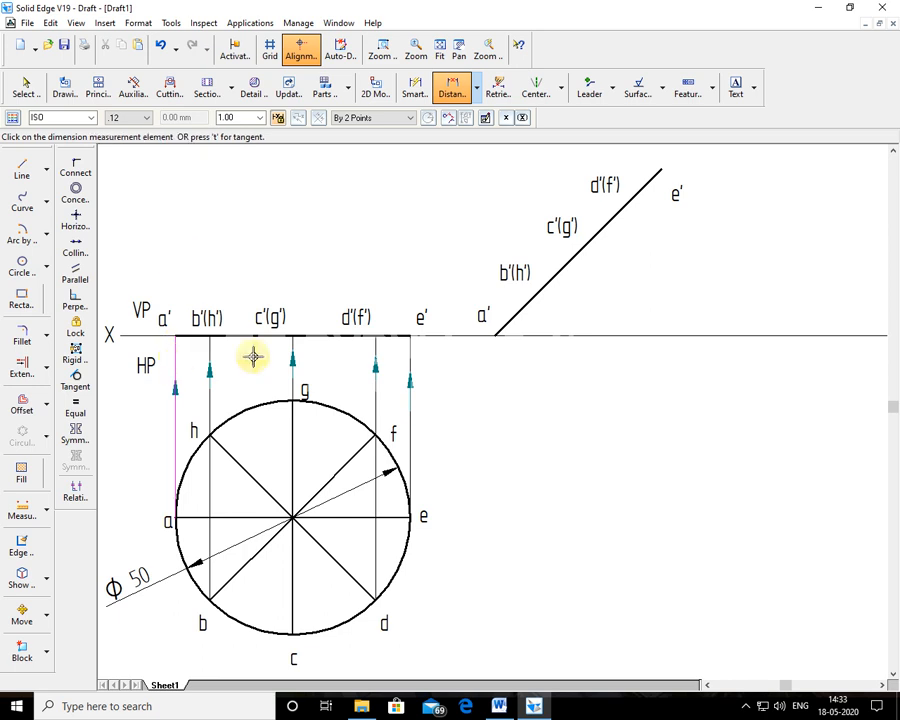
{"action": "left_click", "coordinate": [376, 344]}
{"action": "left_click", "coordinate": [320, 237]}
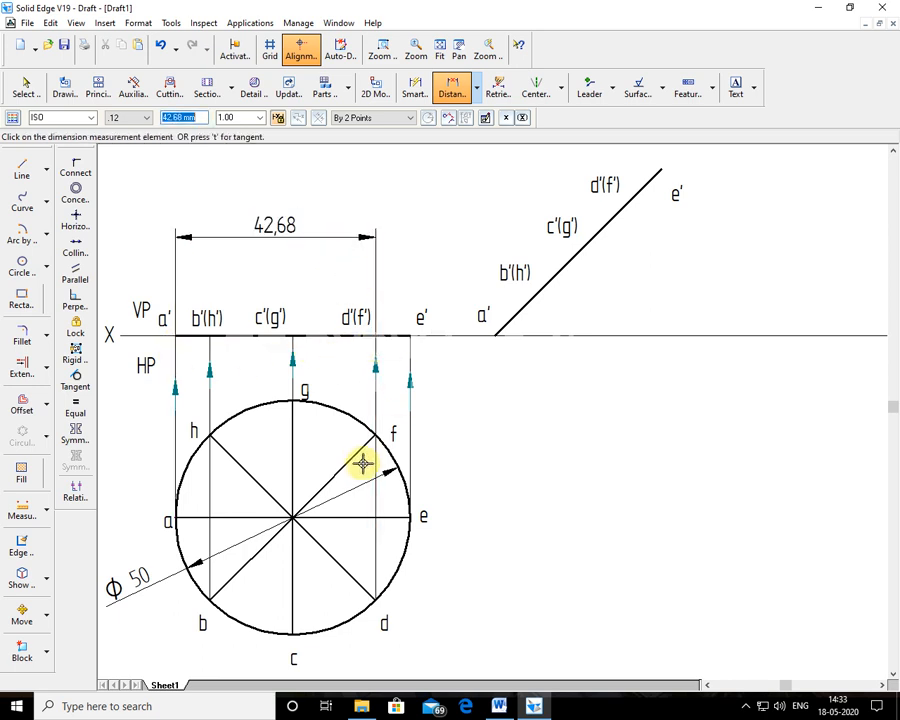
Try dimensioning the distance between the projectors of a' and b'(h'), and undo that dimension.
{"action": "right_click", "coordinate": [155, 357]}
{"action": "left_click", "coordinate": [175, 352]}
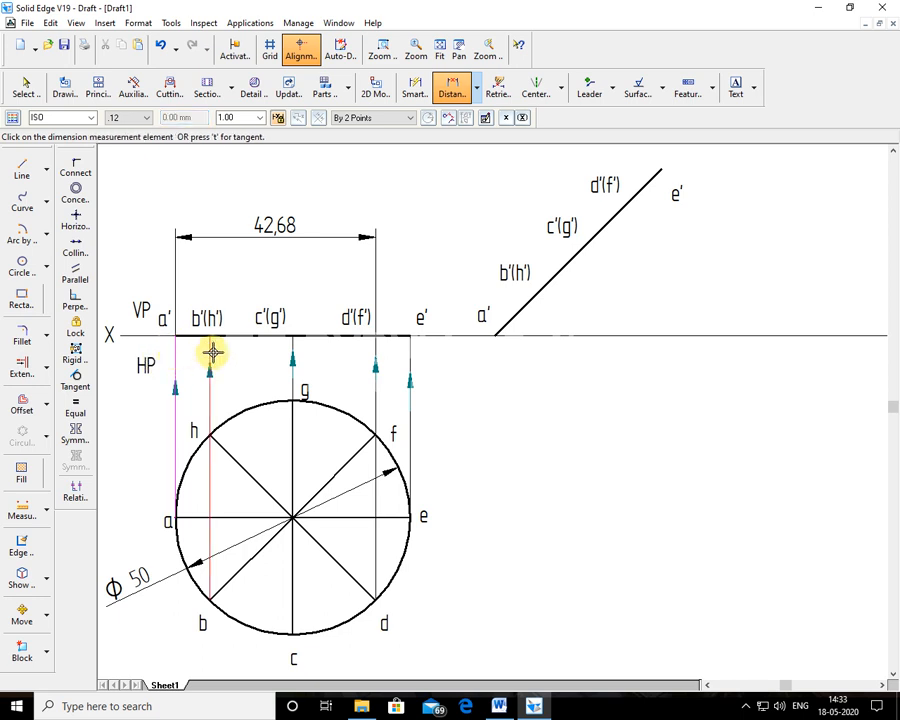
{"action": "left_click", "coordinate": [212, 351]}
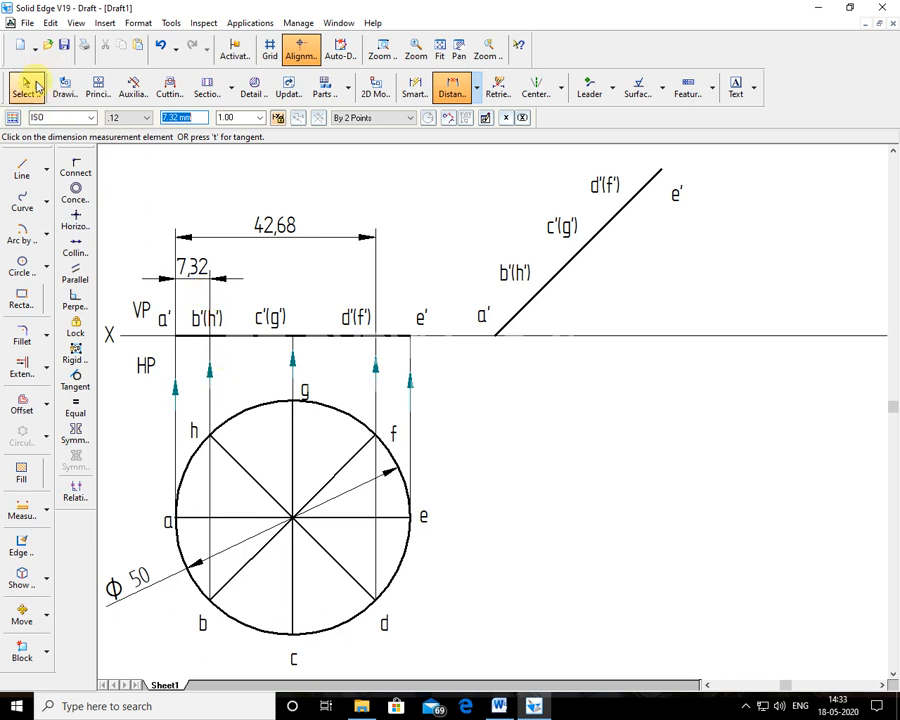
{"action": "left_click", "coordinate": [160, 45]}
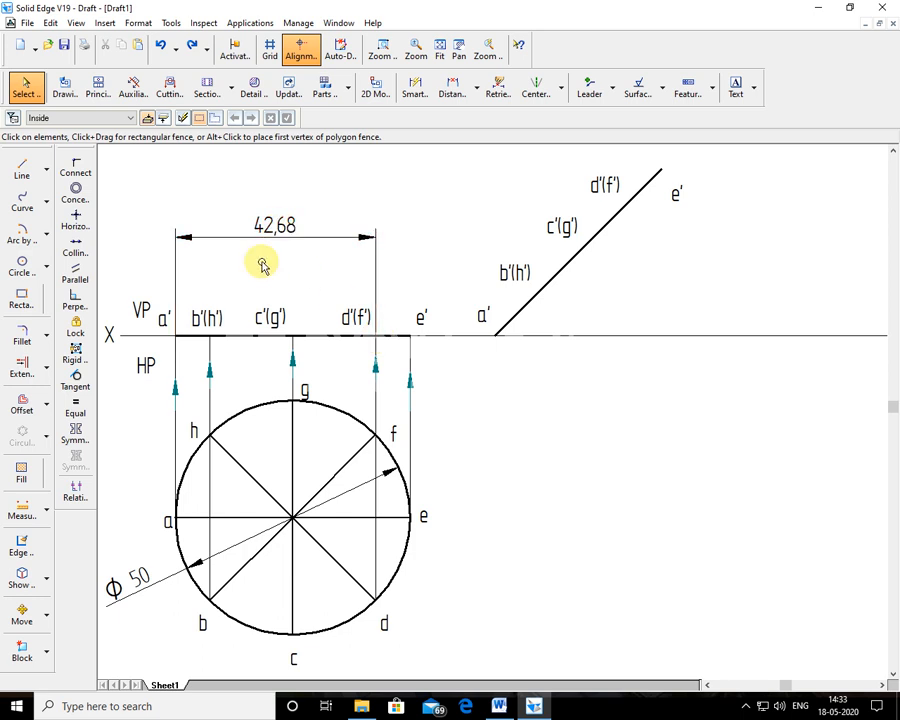
Draw a centre-point arc of radius 42.68 mm from a' on the inclined front view, crossing the line near d'(f').
{"action": "left_click", "coordinate": [47, 236]}
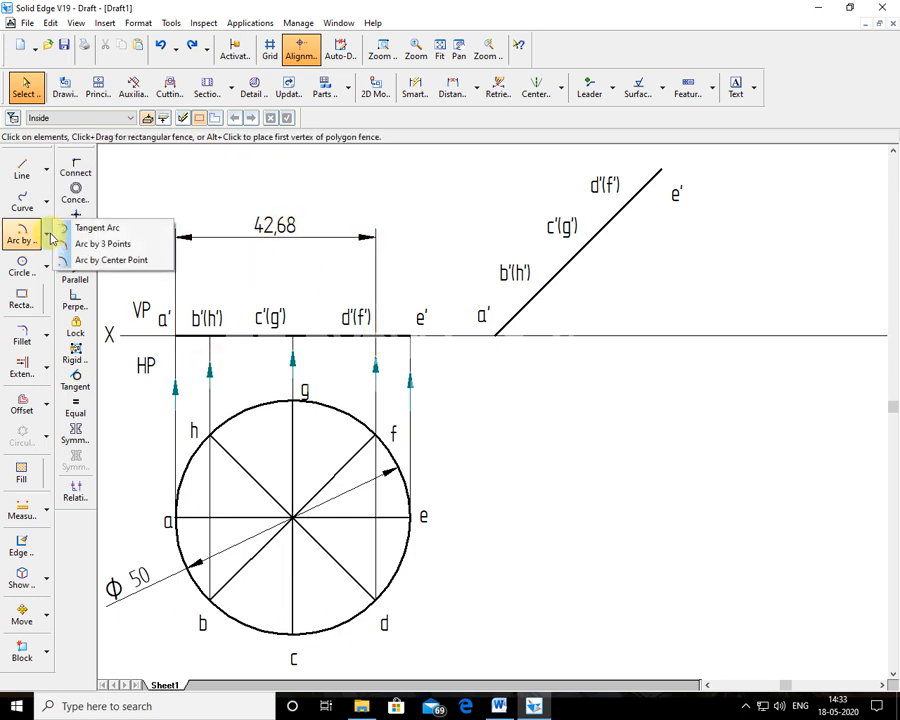
{"action": "left_click", "coordinate": [82, 259]}
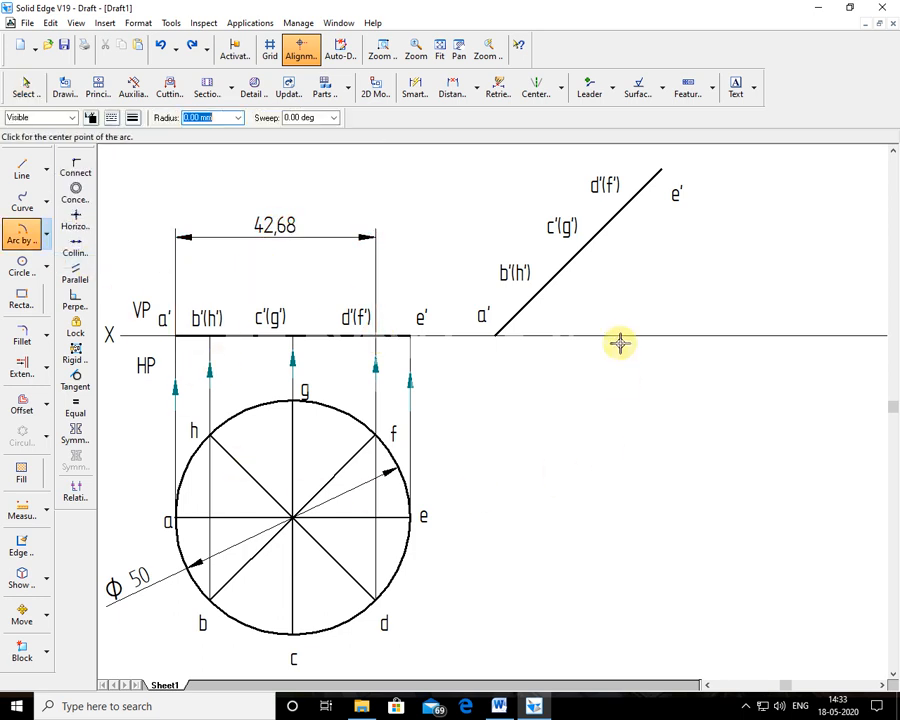
{"action": "left_click", "coordinate": [493, 337]}
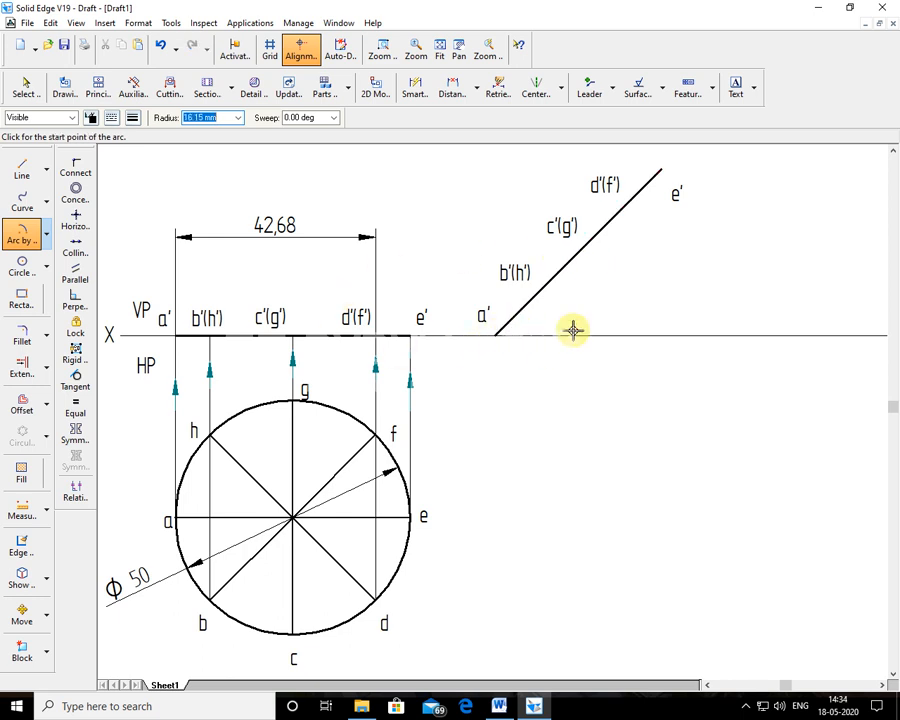
{"action": "left_click", "coordinate": [239, 118]}
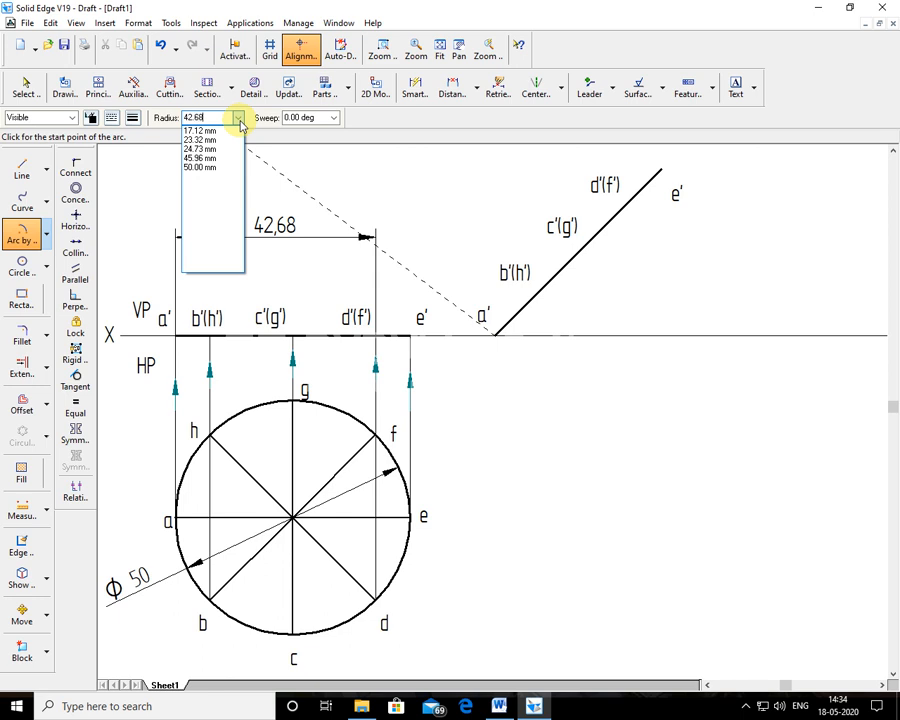
{"action": "key", "text": "Tab"}
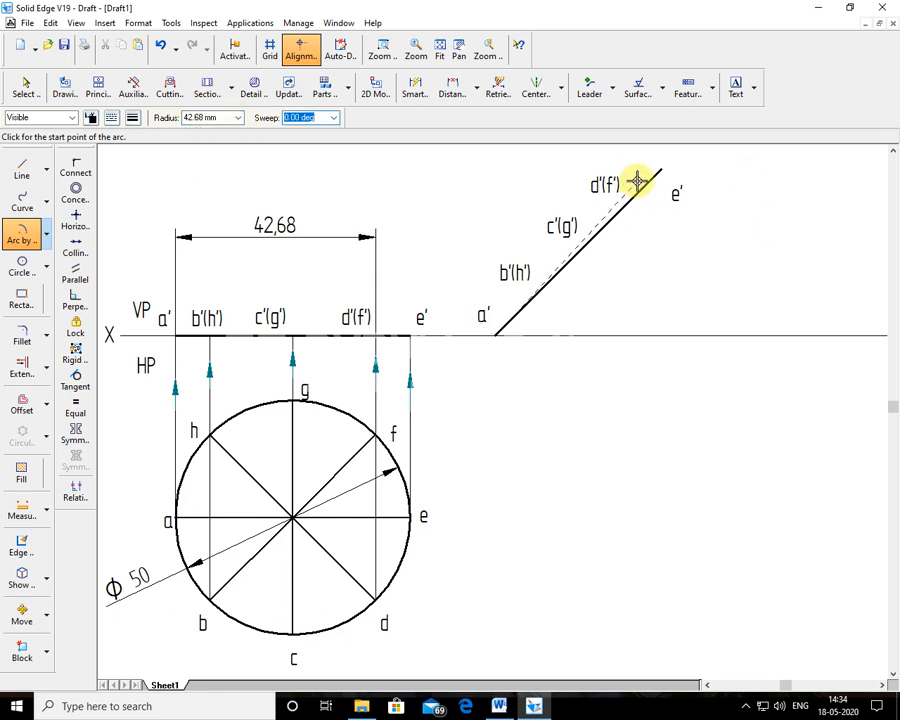
{"action": "left_click", "coordinate": [658, 218]}
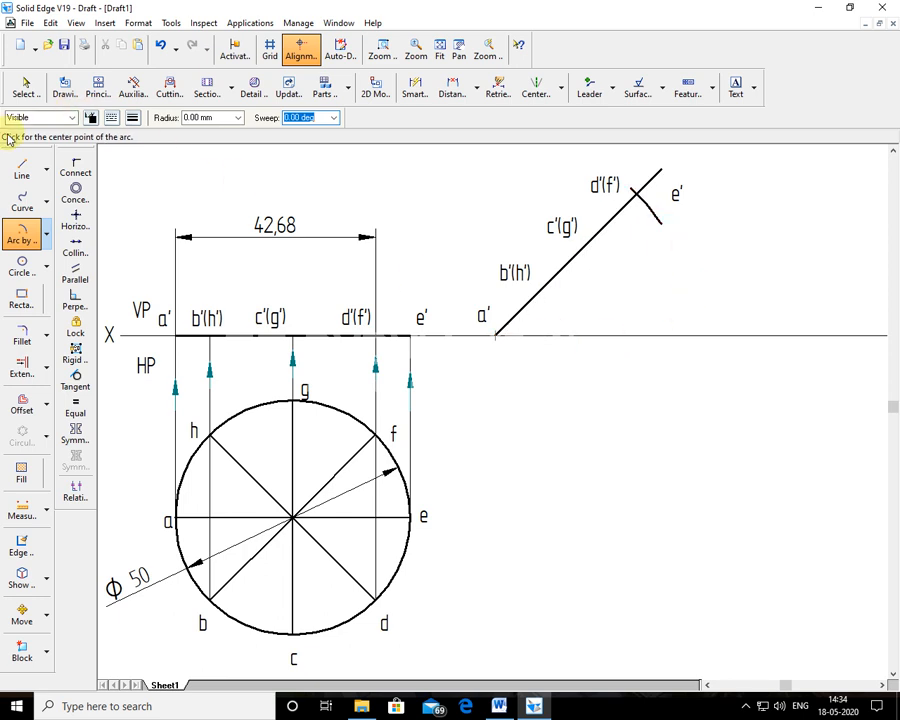
Set the line width of the arc near d'(f') to 0.25 mm.
{"action": "left_click", "coordinate": [27, 95]}
{"action": "left_click", "coordinate": [637, 219]}
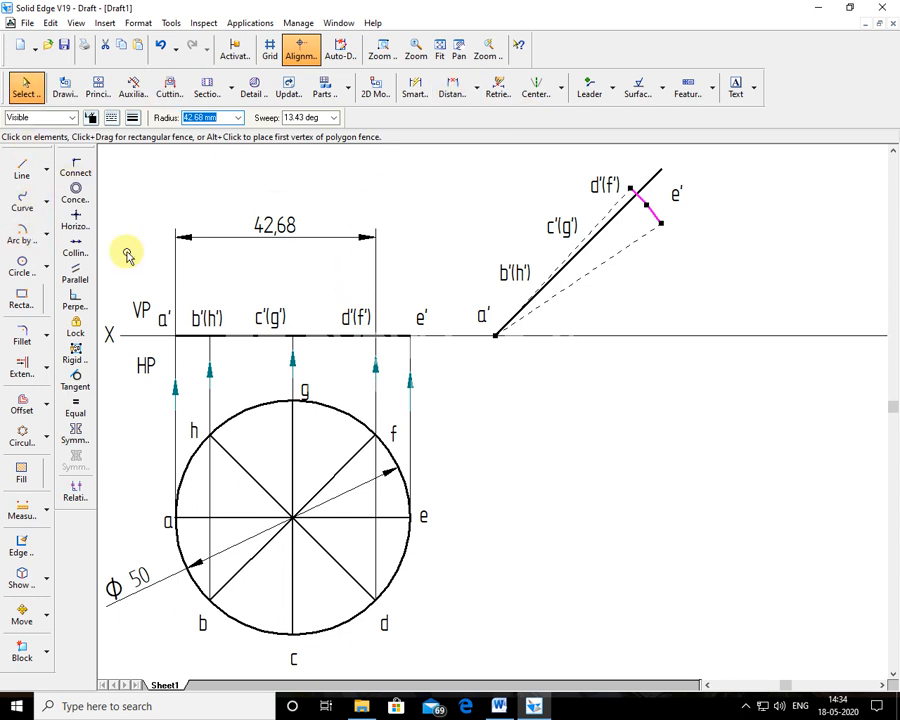
{"action": "left_click", "coordinate": [133, 117]}
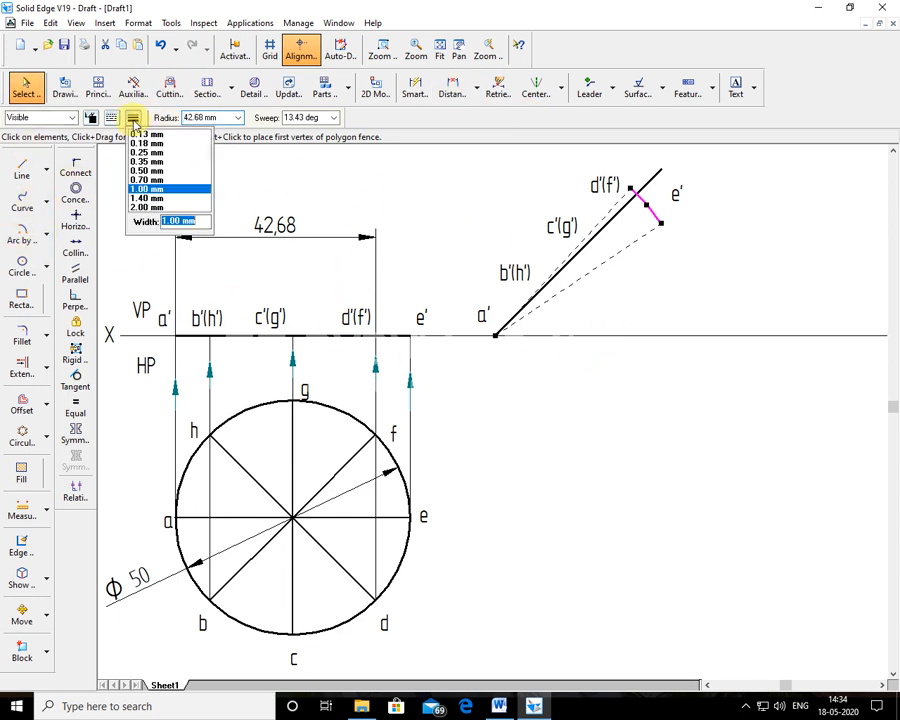
{"action": "left_click", "coordinate": [150, 153]}
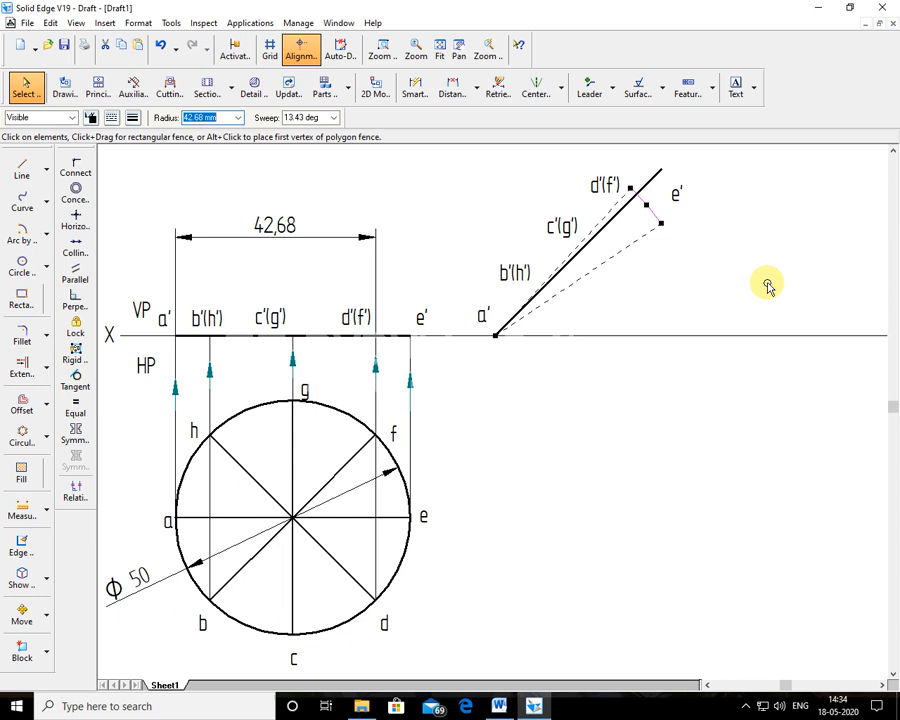
{"action": "left_click", "coordinate": [765, 276]}
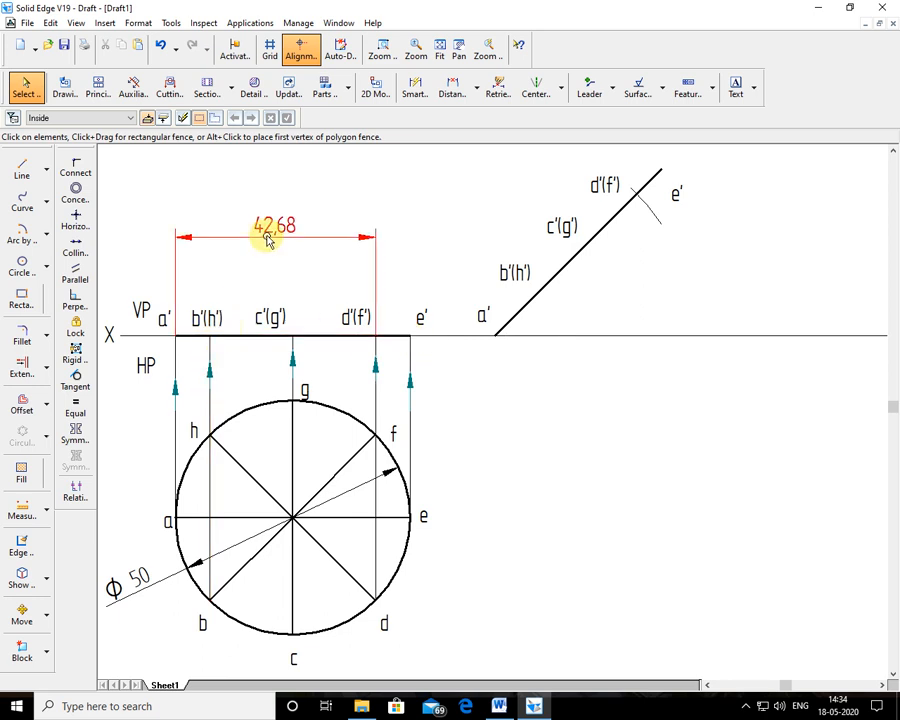
Draw a centre-point arc of radius 42.68 mm from the upper end e', crossing the inclined line near b'(h').
{"action": "left_click", "coordinate": [22, 234]}
{"action": "left_click", "coordinate": [660, 170]}
{"action": "left_click", "coordinate": [238, 118]}
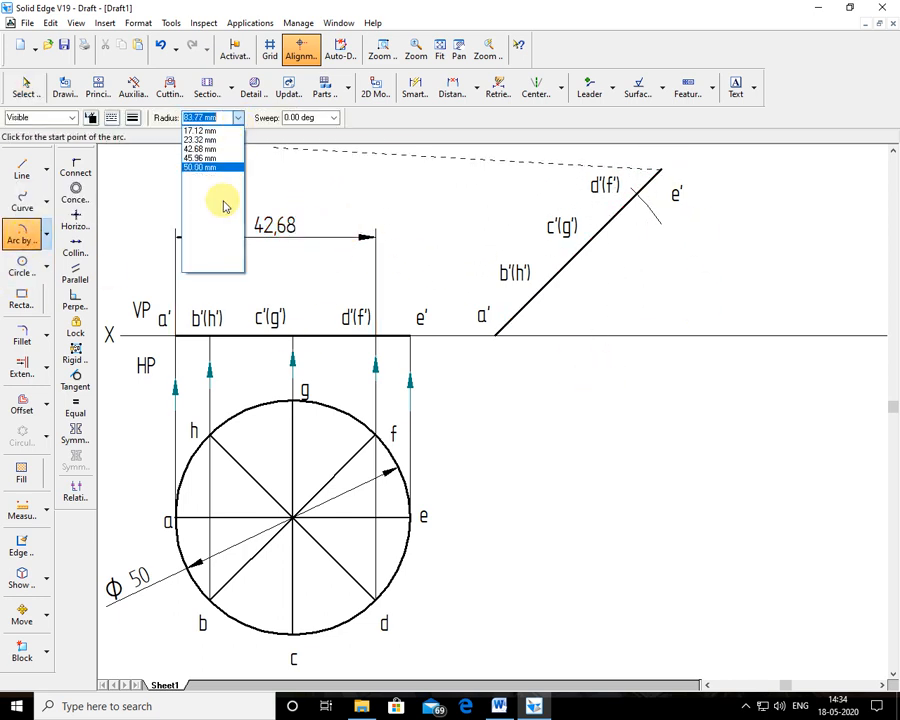
{"action": "left_click", "coordinate": [201, 148]}
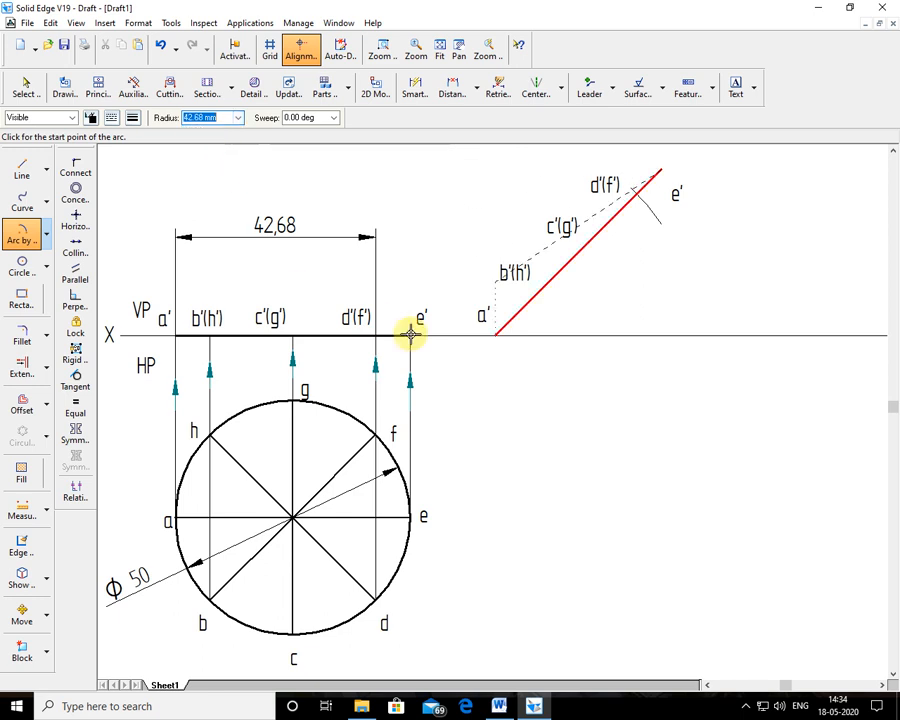
{"action": "left_click", "coordinate": [526, 310]}
{"action": "left_click", "coordinate": [510, 283]}
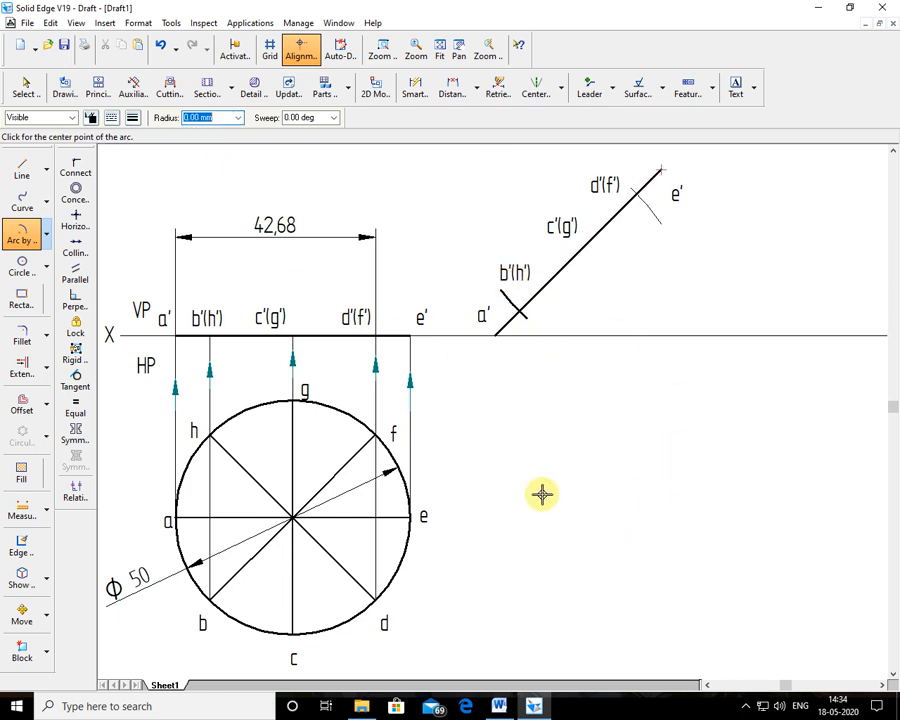
Reduce the line width of the arc near b'(h') to match the thin arc near d'(f').
{"action": "left_click", "coordinate": [25, 86]}
{"action": "left_click", "coordinate": [497, 300]}
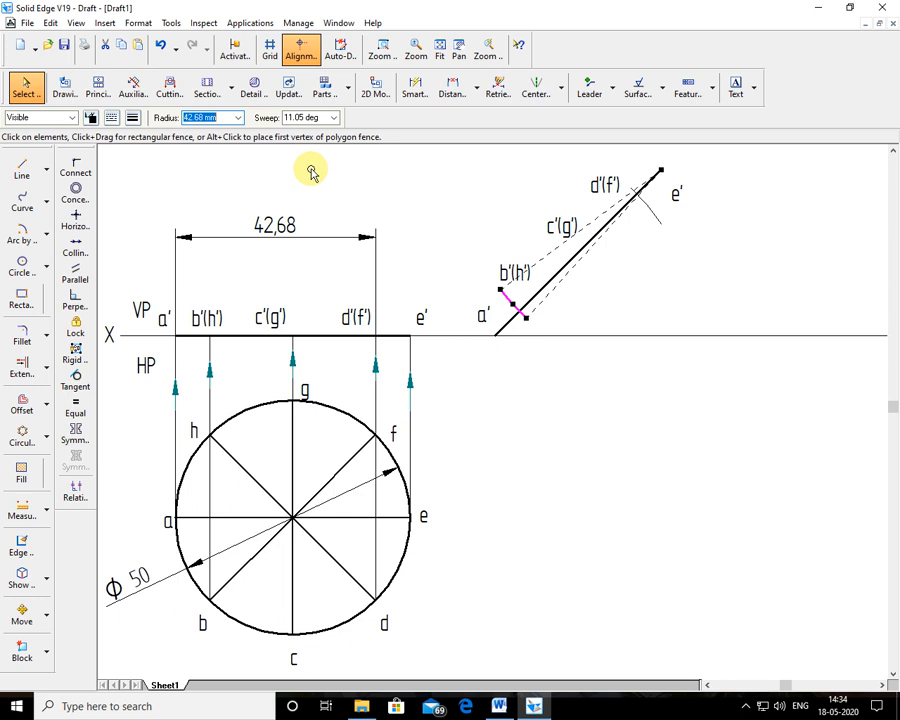
{"action": "left_click", "coordinate": [132, 118]}
{"action": "left_click", "coordinate": [150, 192]}
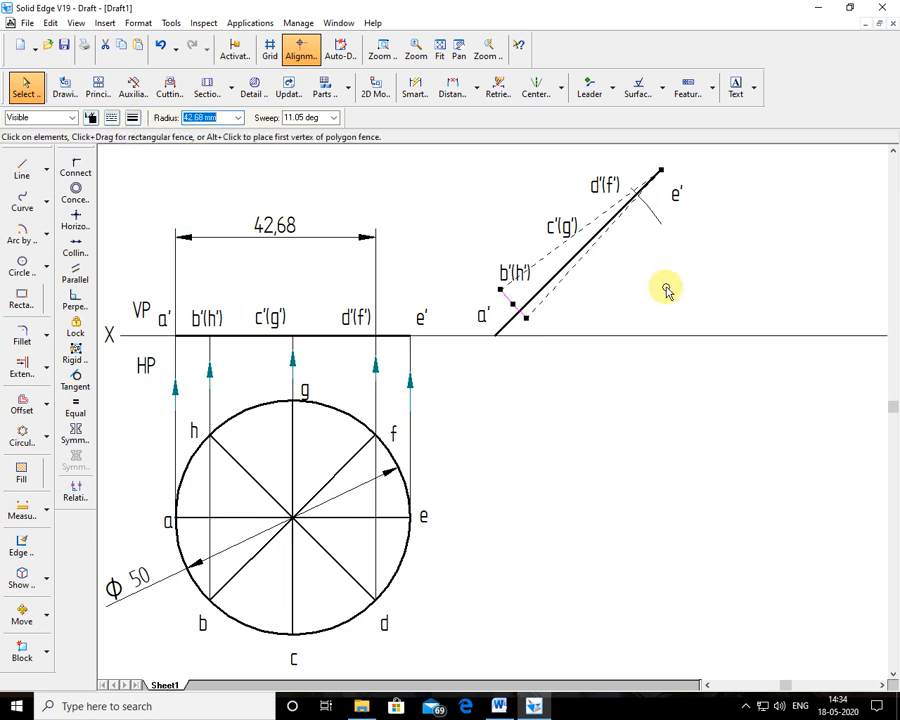
{"action": "left_click", "coordinate": [724, 449]}
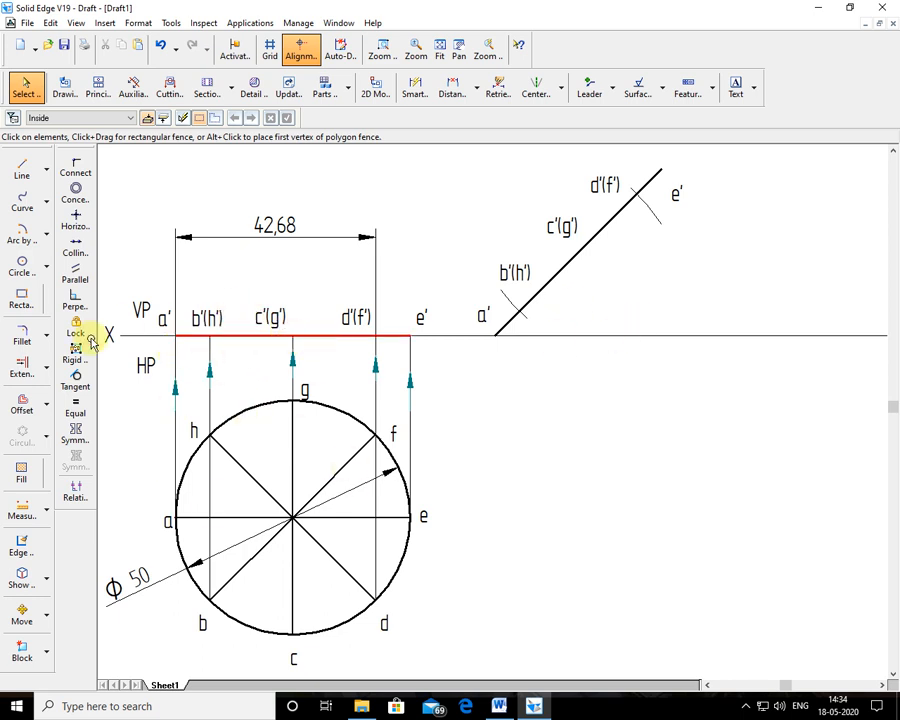
Dimension the horizontal distance between the projectors of a' and c'(g'), placing it below the 42,68 dimension.
{"action": "left_click", "coordinate": [416, 95]}
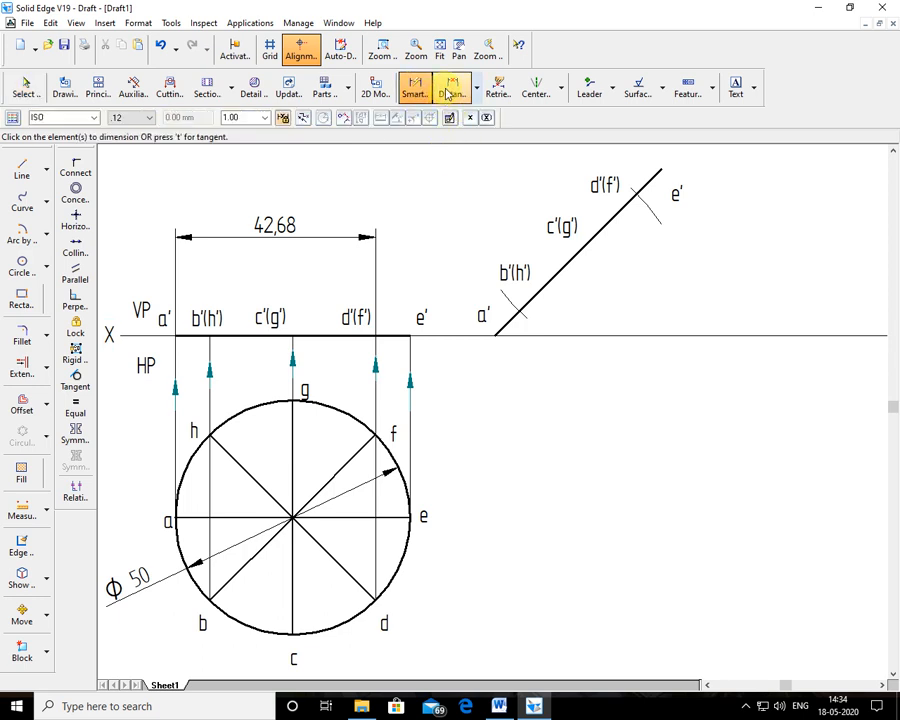
{"action": "left_click", "coordinate": [450, 92]}
{"action": "left_click", "coordinate": [292, 355]}
{"action": "left_click", "coordinate": [227, 260]}
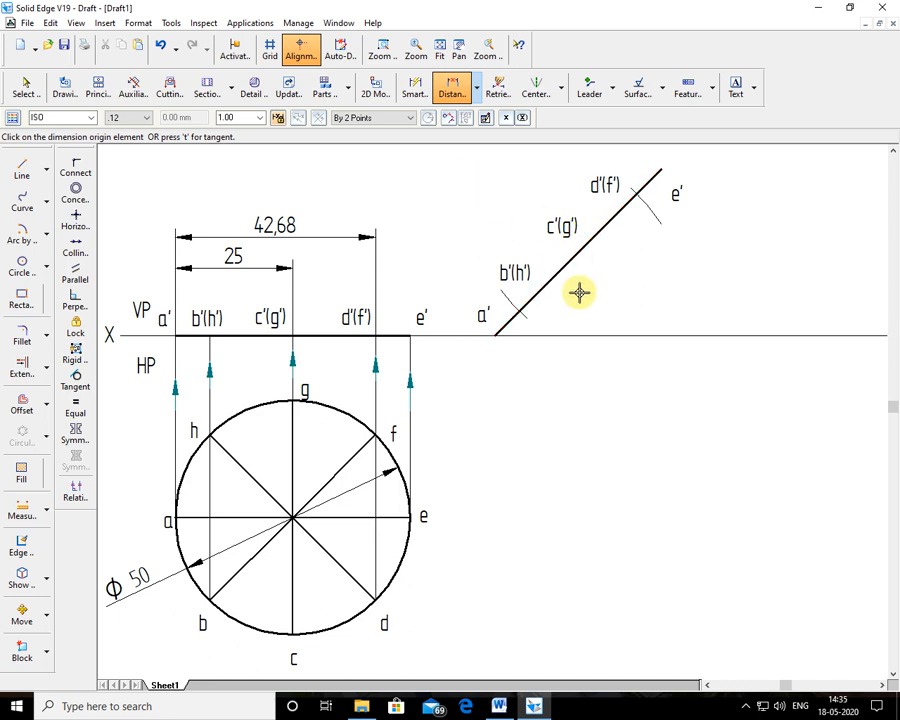
{"action": "left_click", "coordinate": [26, 86]}
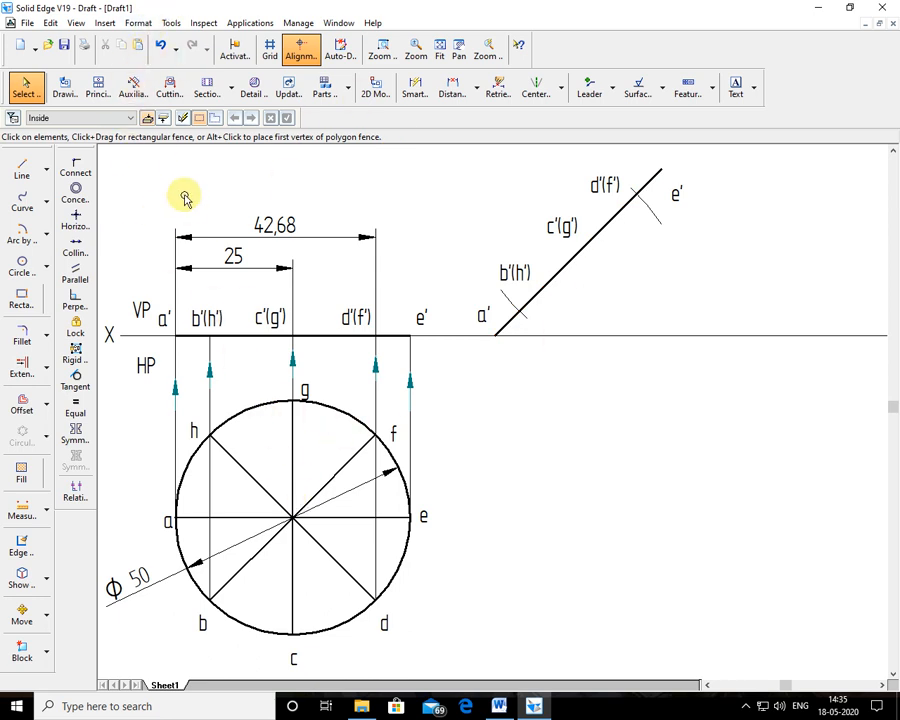
Enable the Midpoint relationship in the IntelliSketch settings.
{"action": "left_click", "coordinate": [172, 24]}
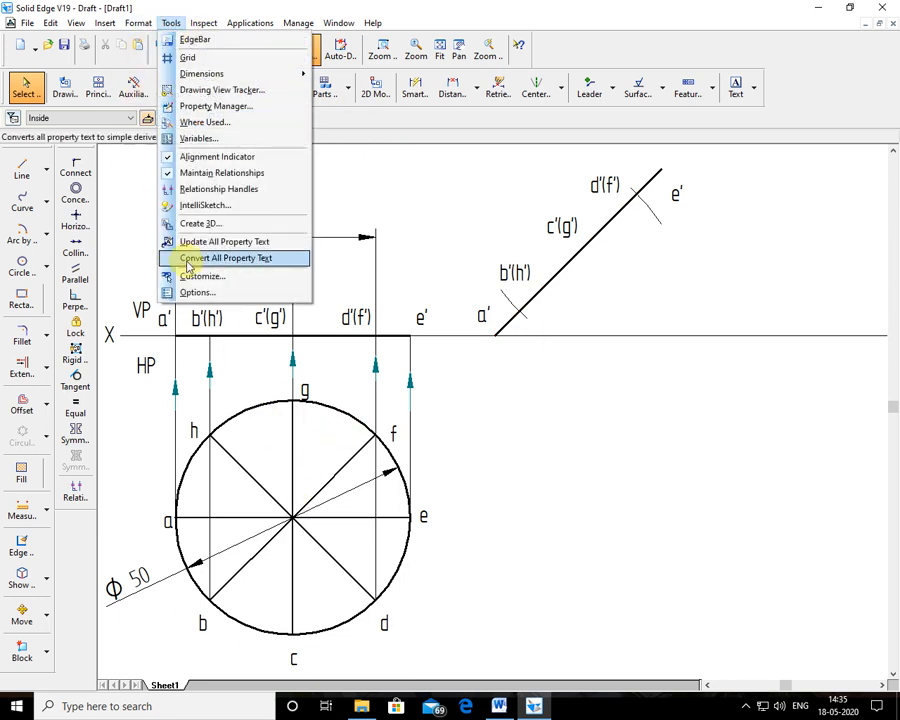
{"action": "left_click", "coordinate": [222, 203]}
{"action": "left_click", "coordinate": [419, 277]}
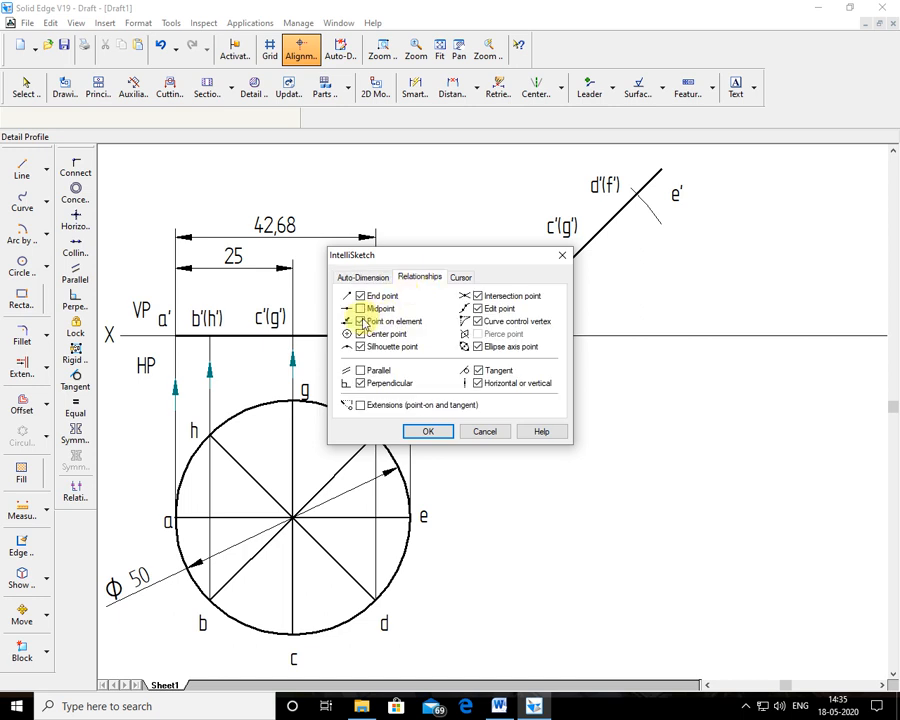
{"action": "left_click", "coordinate": [361, 308]}
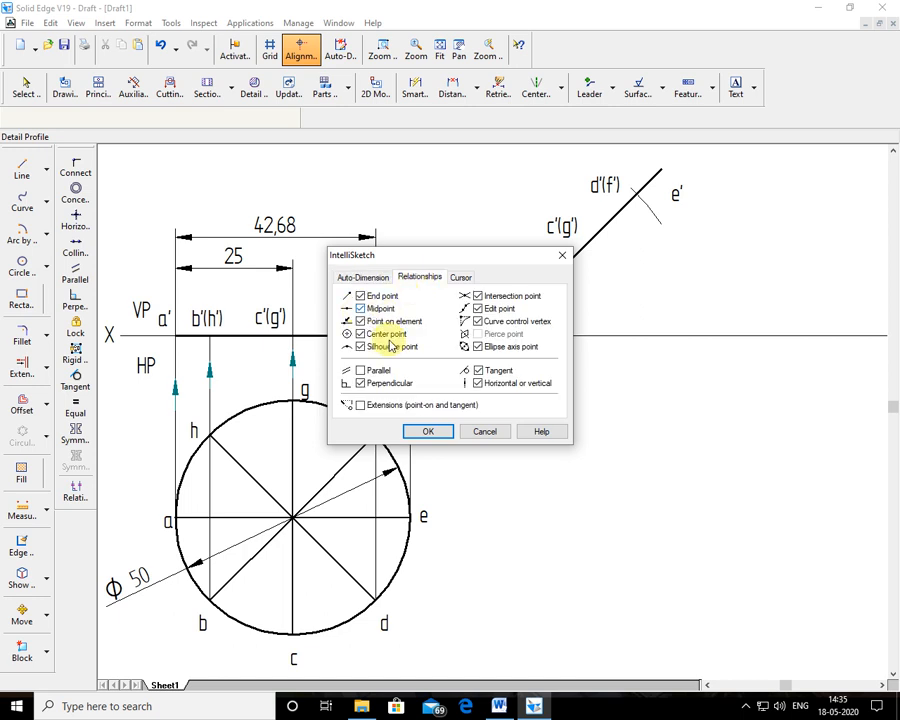
{"action": "left_click", "coordinate": [428, 431]}
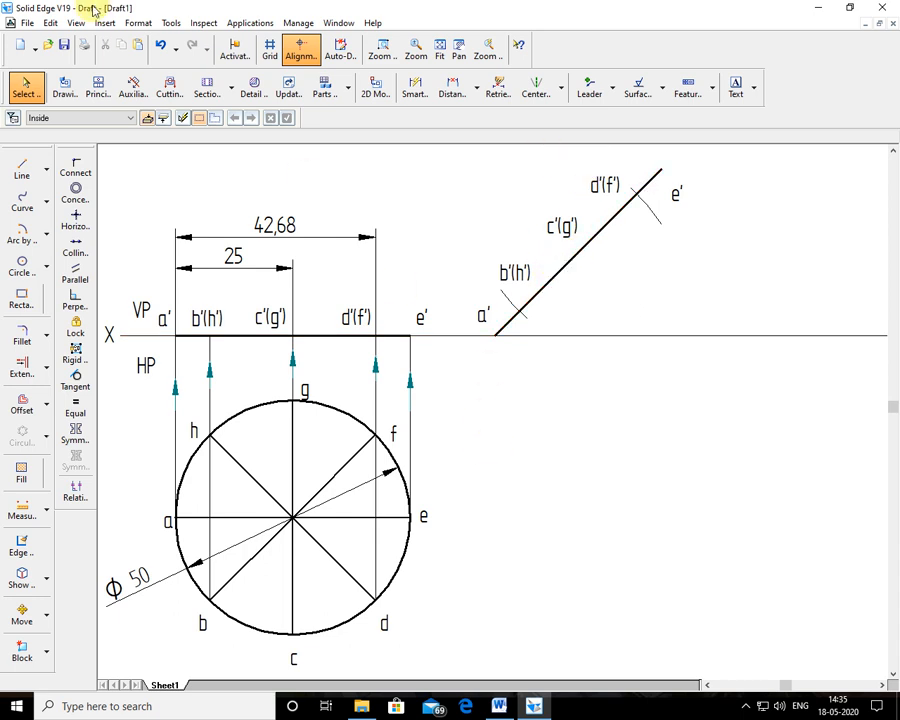
Draw a thinner vertical projector from the inclined view's a' down to the horizontal diameter's level, and a horizontal line back to e.
{"action": "left_click", "coordinate": [21, 168]}
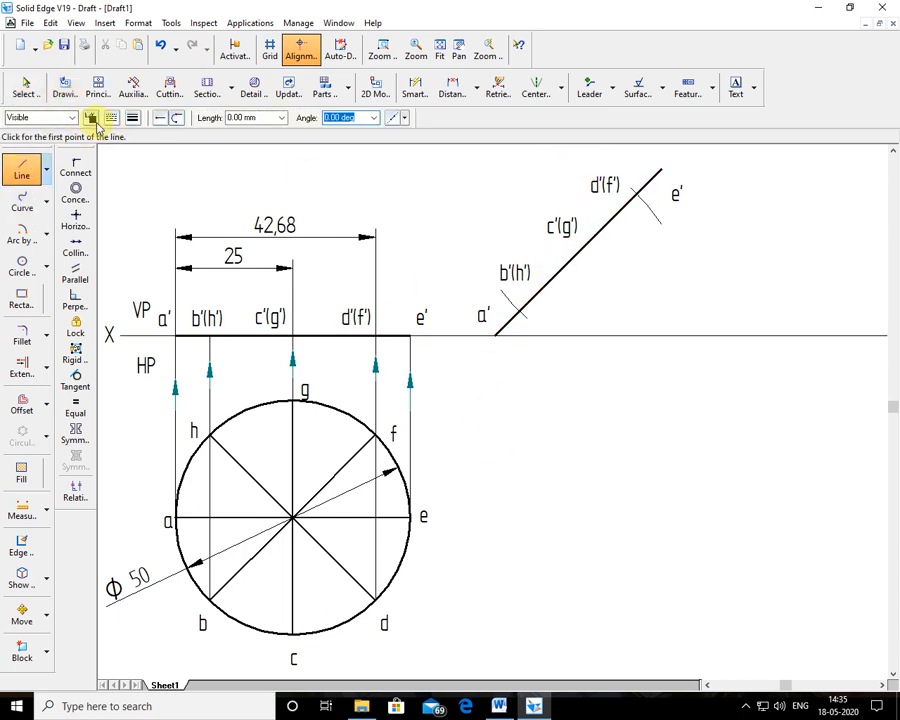
{"action": "left_click", "coordinate": [111, 117]}
{"action": "left_click", "coordinate": [132, 117]}
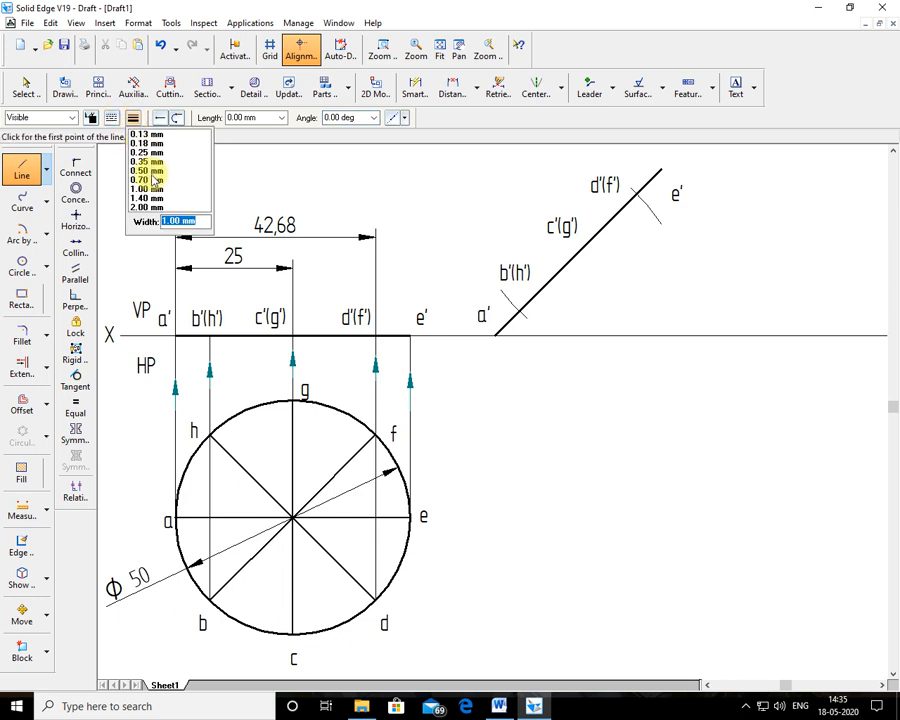
{"action": "left_click", "coordinate": [147, 162]}
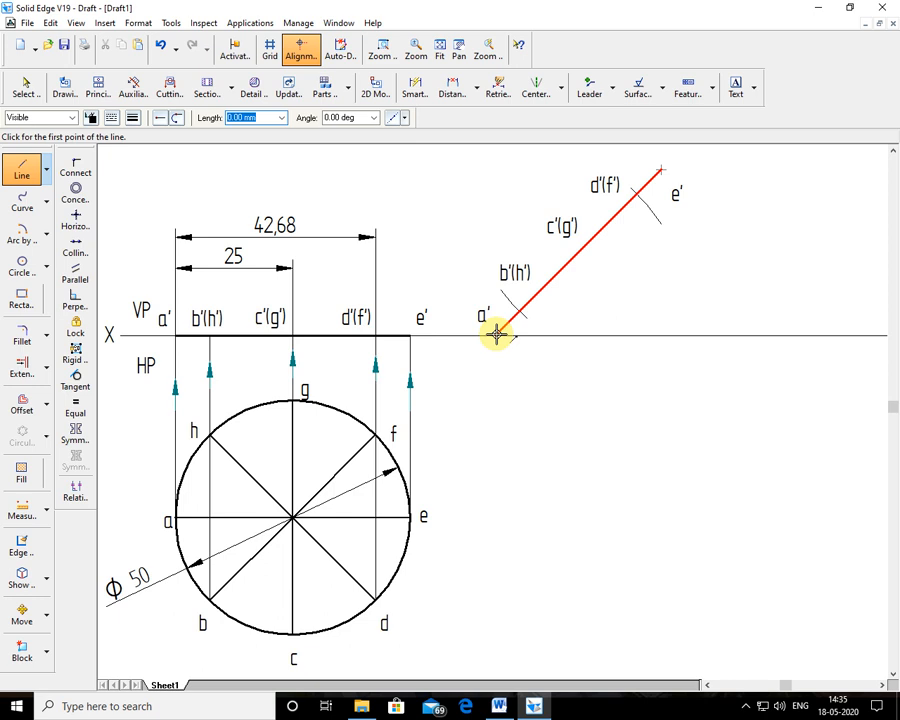
{"action": "left_click", "coordinate": [132, 117]}
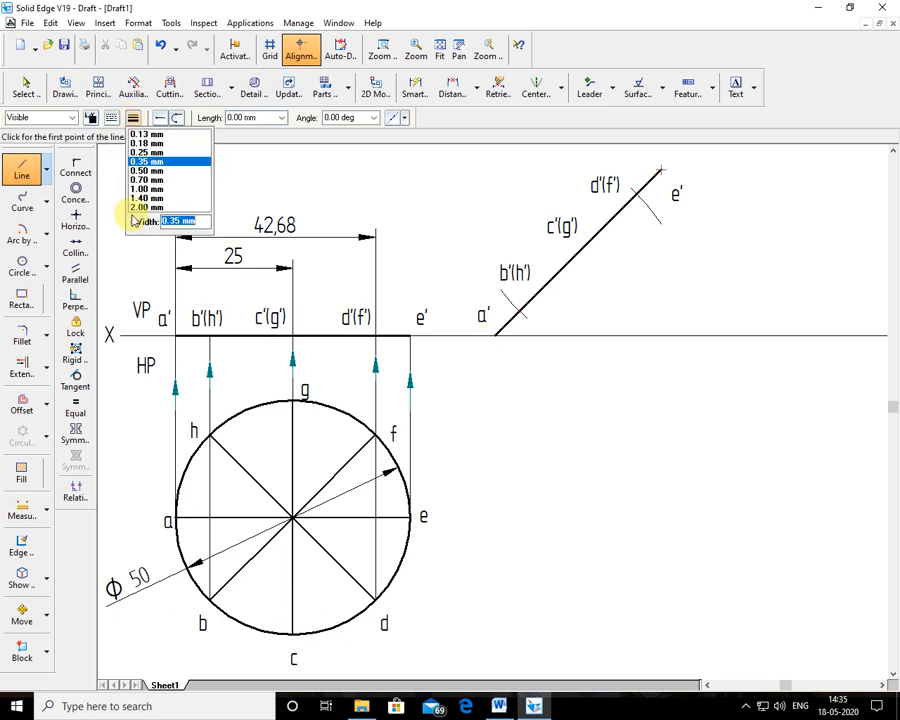
{"action": "left_click", "coordinate": [144, 180]}
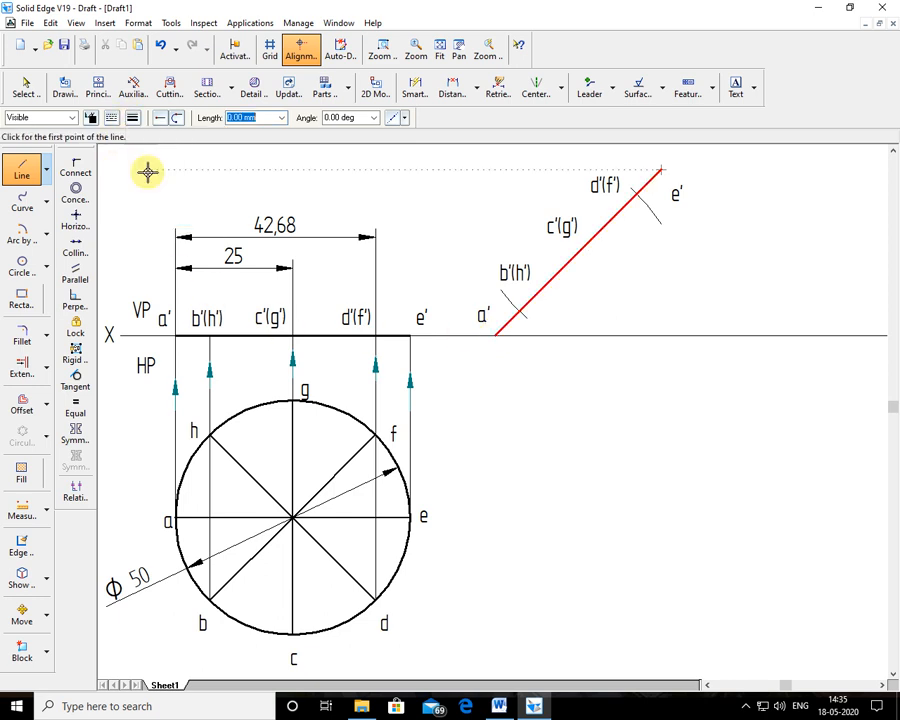
{"action": "left_click", "coordinate": [497, 335]}
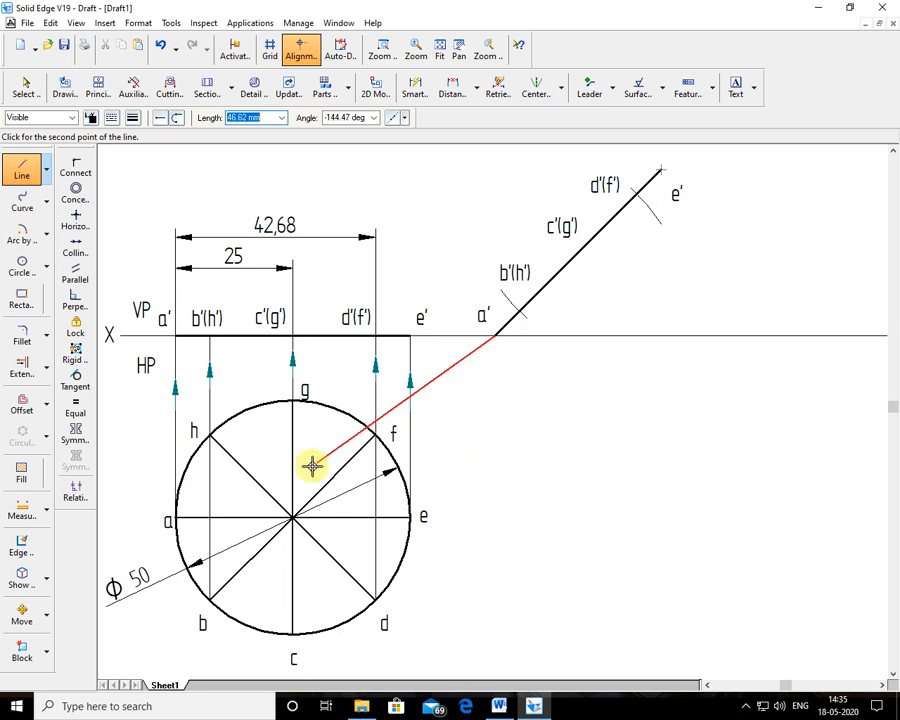
{"action": "left_click", "coordinate": [373, 118]}
{"action": "left_click", "coordinate": [336, 172]}
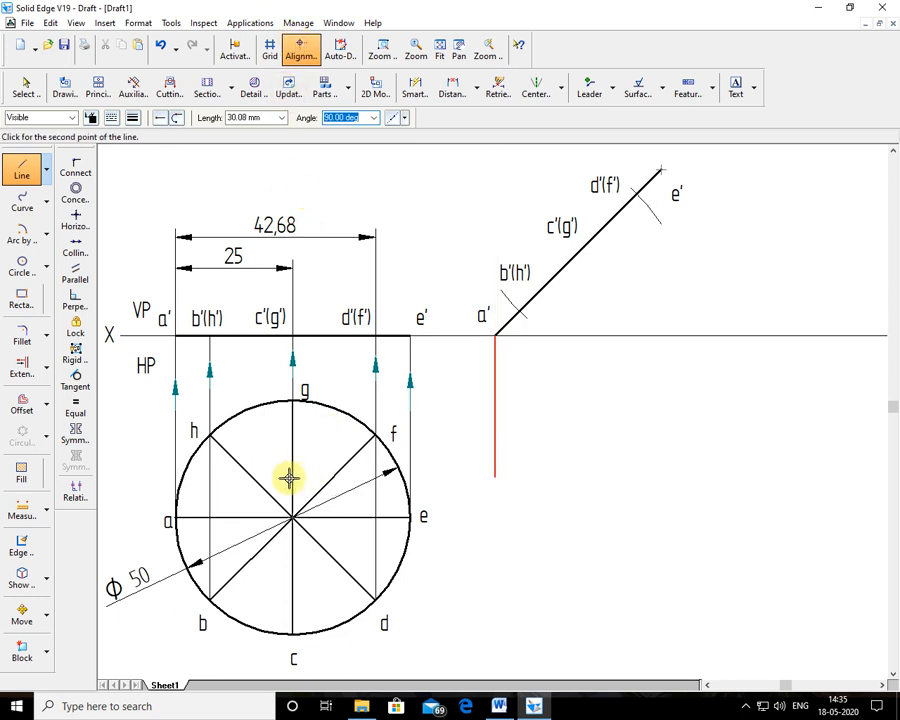
{"action": "left_click", "coordinate": [437, 517]}
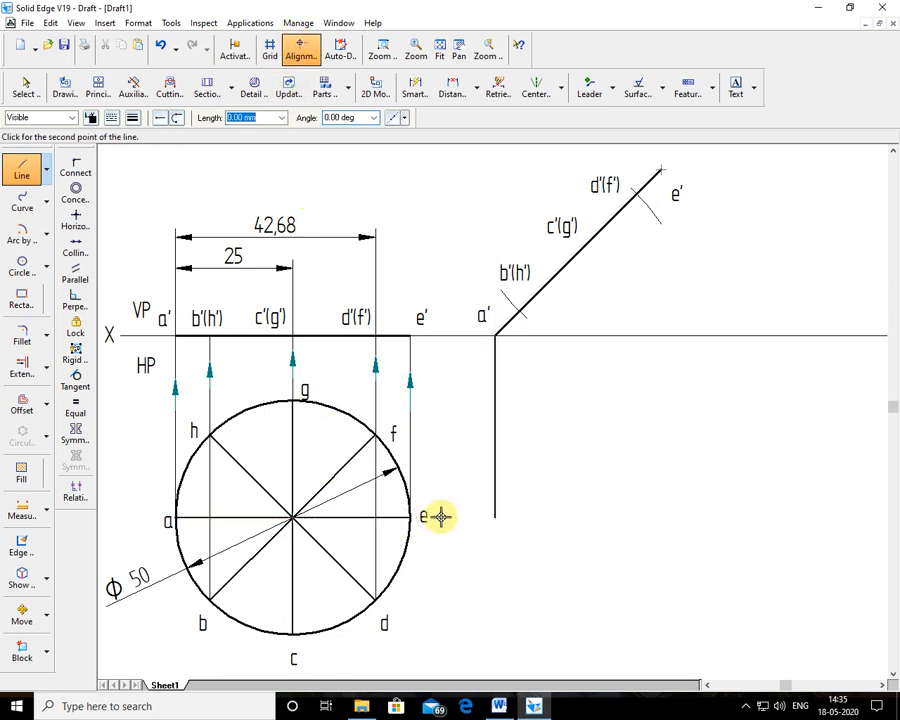
{"action": "left_click", "coordinate": [408, 517]}
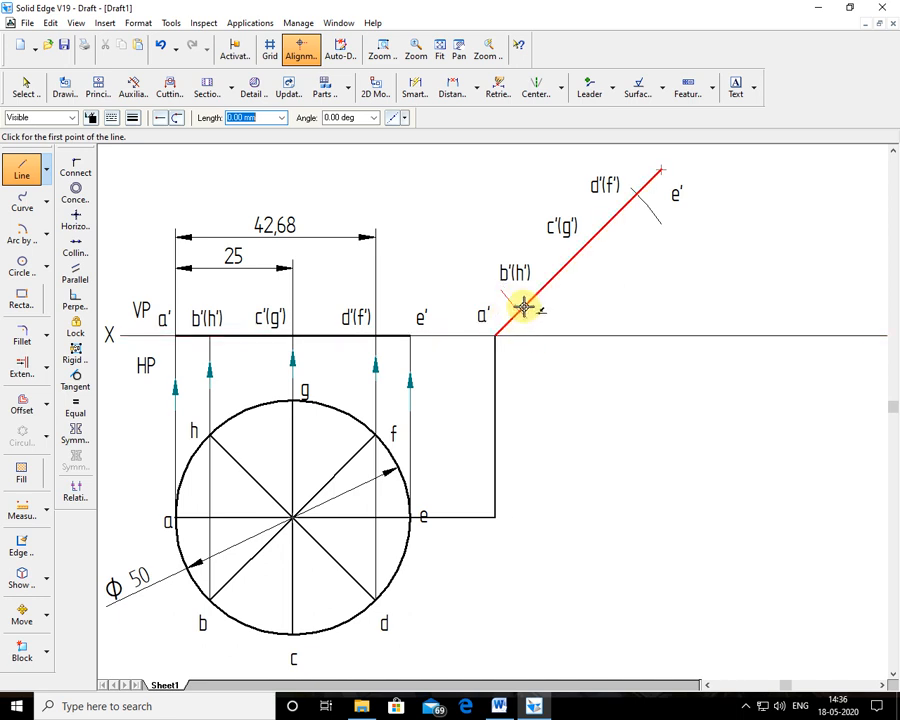
Draw the vertical projector from the inclined b'(h') down to b's level, and join it horizontally to points b and h on the circle.
{"action": "left_click", "coordinate": [521, 313]}
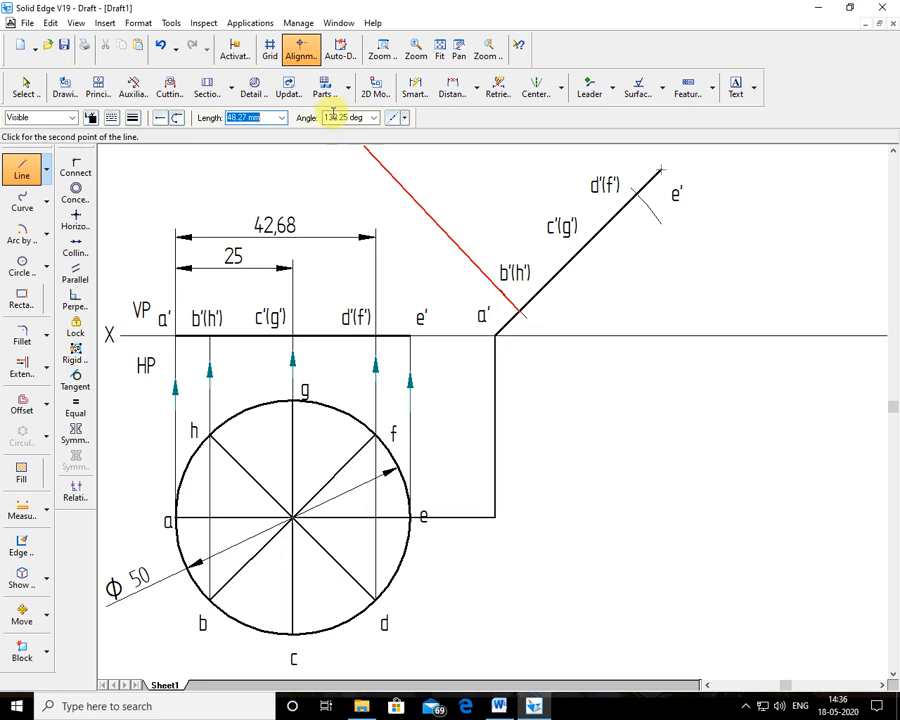
{"action": "left_click", "coordinate": [373, 117]}
{"action": "left_click", "coordinate": [356, 172]}
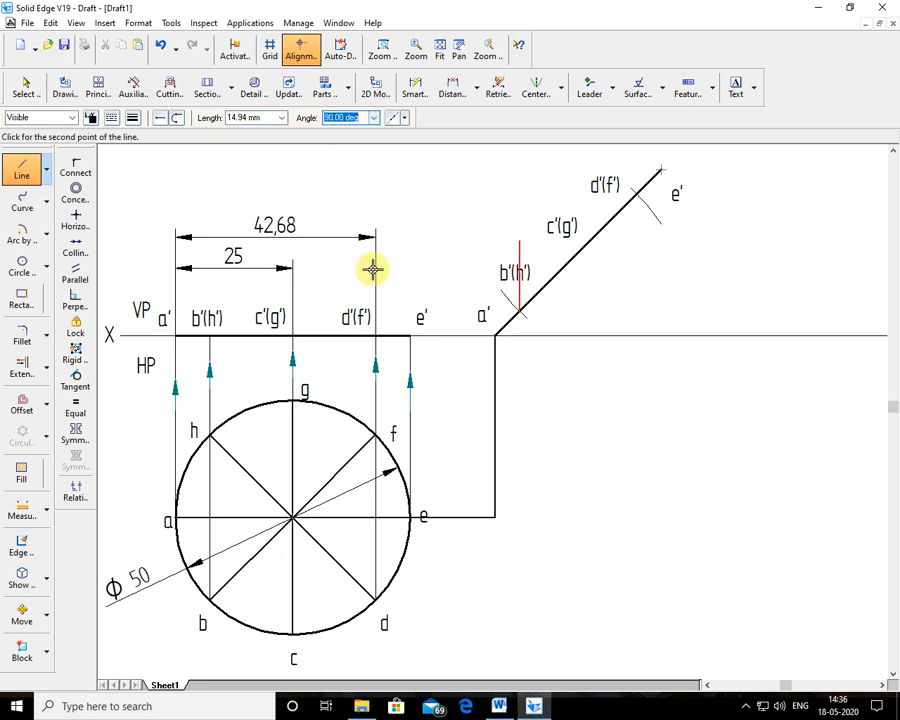
{"action": "left_click", "coordinate": [260, 597]}
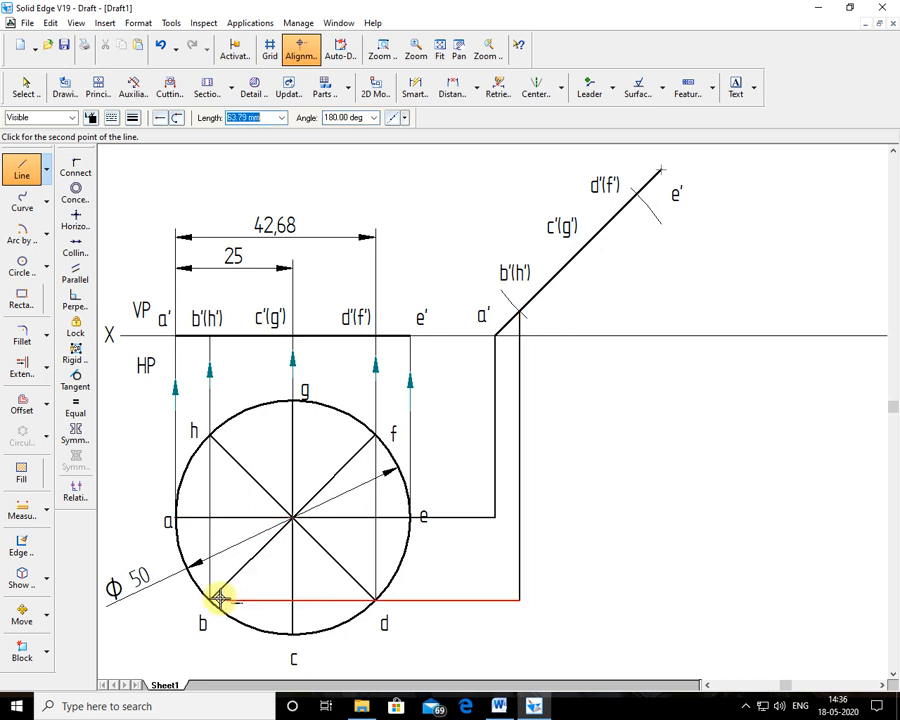
{"action": "left_click", "coordinate": [209, 599]}
{"action": "right_click", "coordinate": [209, 599]}
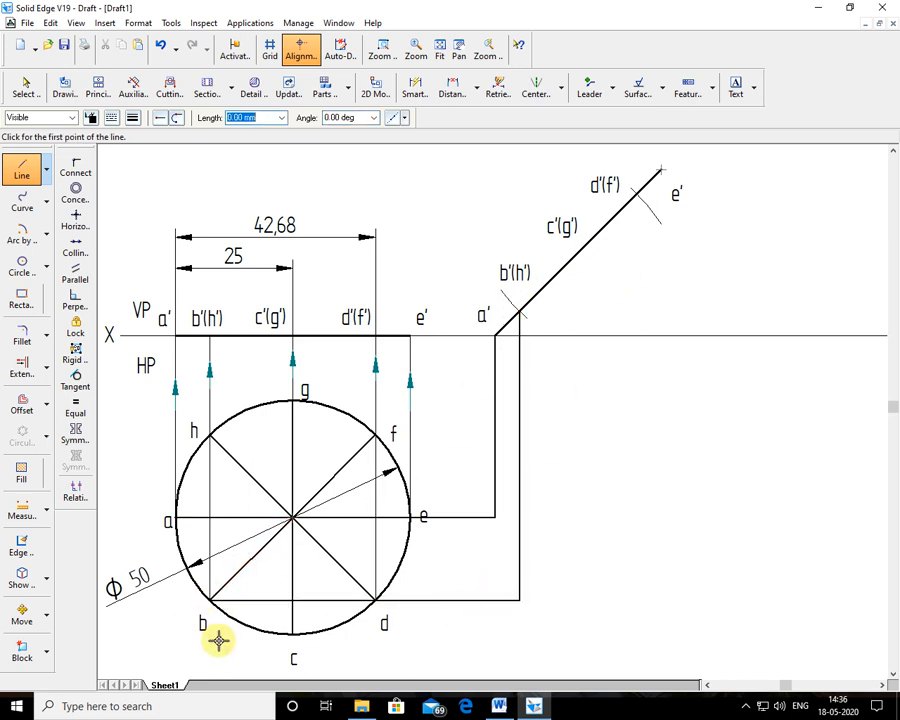
{"action": "left_click", "coordinate": [210, 434]}
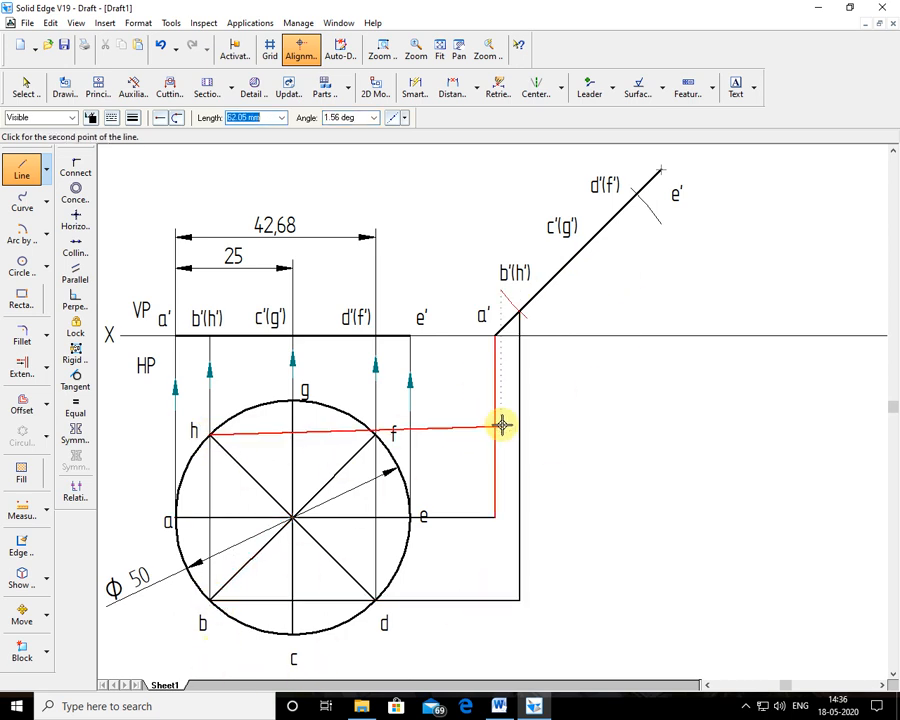
{"action": "left_click", "coordinate": [520, 434]}
{"action": "right_click", "coordinate": [520, 434]}
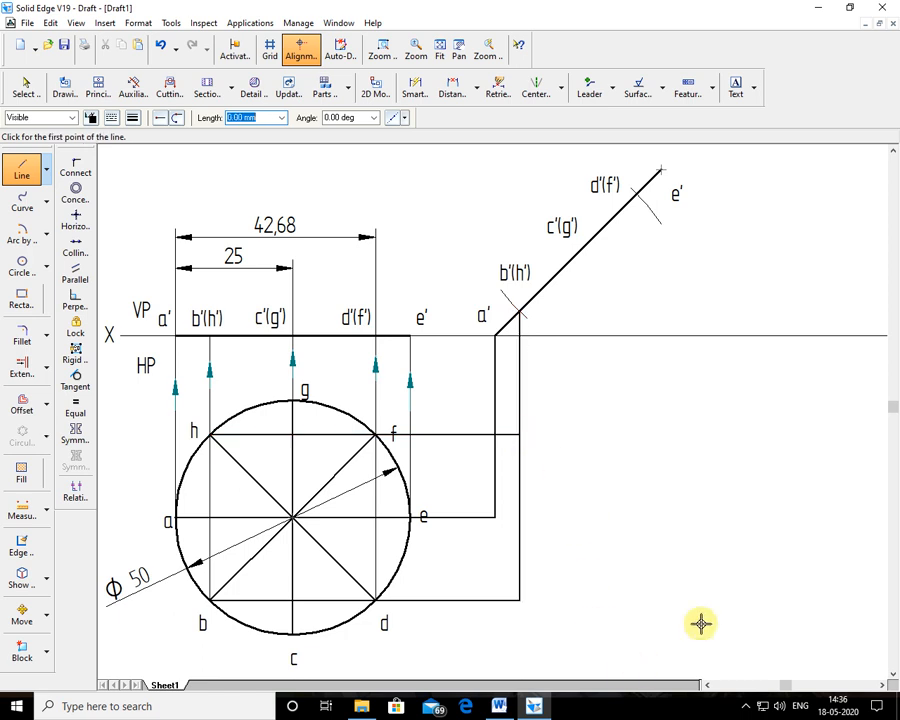
Draw the vertical projector from the inclined c'(g') down to c's level, and a horizontal line back to point c on the circle.
{"action": "left_click", "coordinate": [575, 254]}
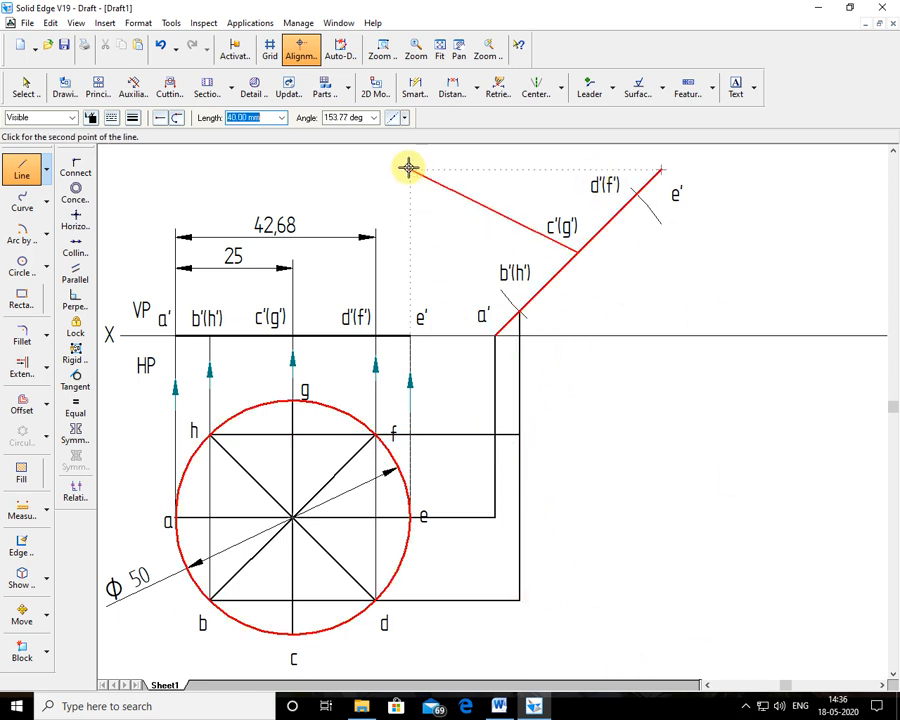
{"action": "left_click", "coordinate": [374, 118]}
{"action": "left_click", "coordinate": [342, 167]}
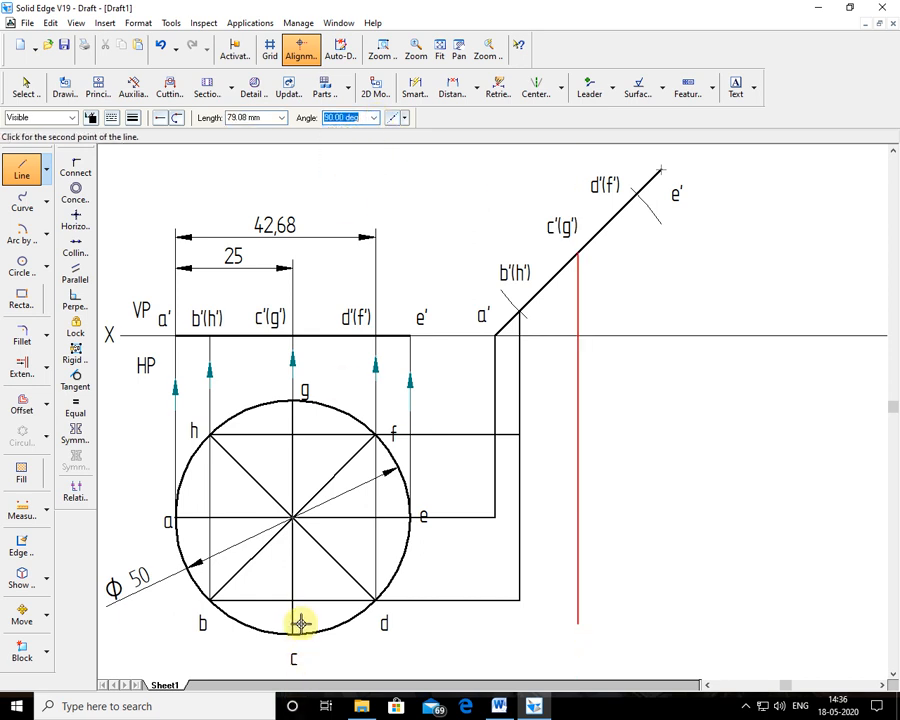
{"action": "left_click", "coordinate": [349, 630]}
{"action": "left_click", "coordinate": [290, 633]}
{"action": "right_click", "coordinate": [290, 633]}
{"action": "left_click", "coordinate": [293, 400]}
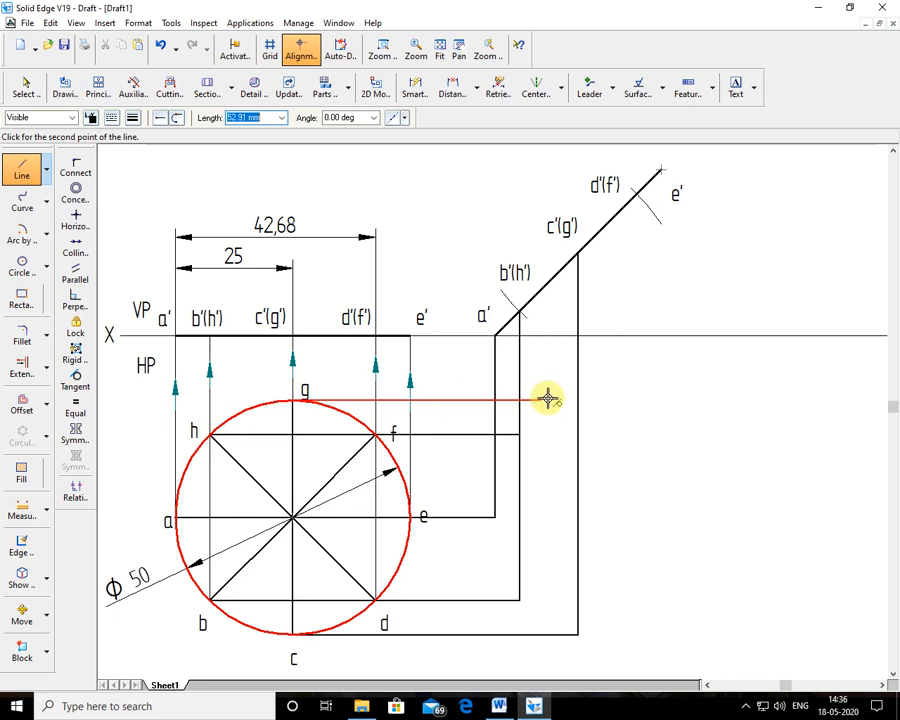
{"action": "left_click", "coordinate": [578, 396]}
{"action": "right_click", "coordinate": [578, 396]}
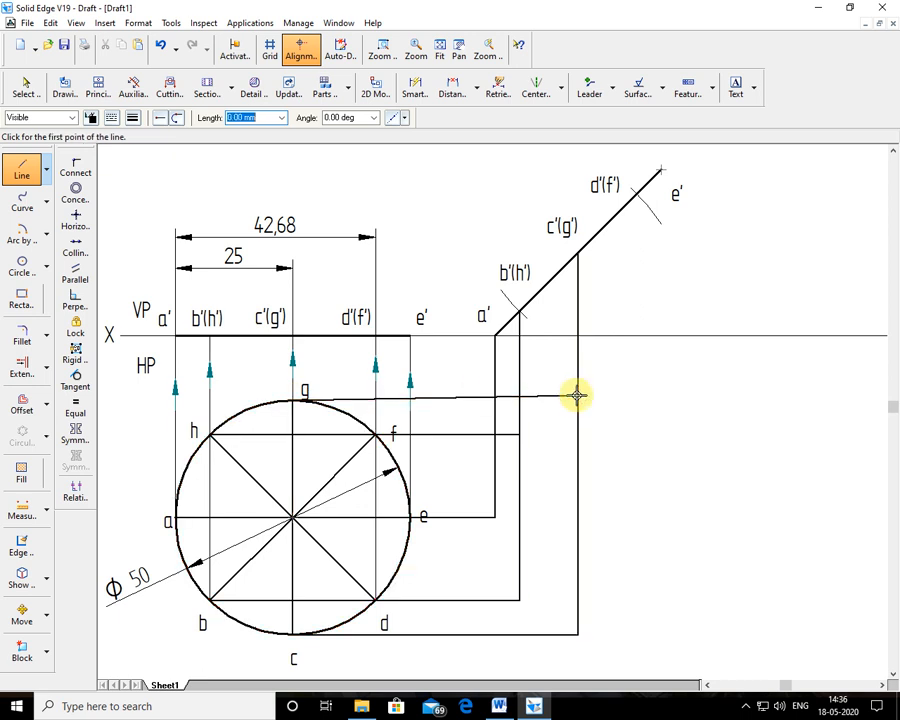
{"action": "left_click", "coordinate": [161, 47]}
Draw a horizontal line from point g on the circle to the vertical projector of the inclined c'(g').
{"action": "left_click", "coordinate": [27, 175]}
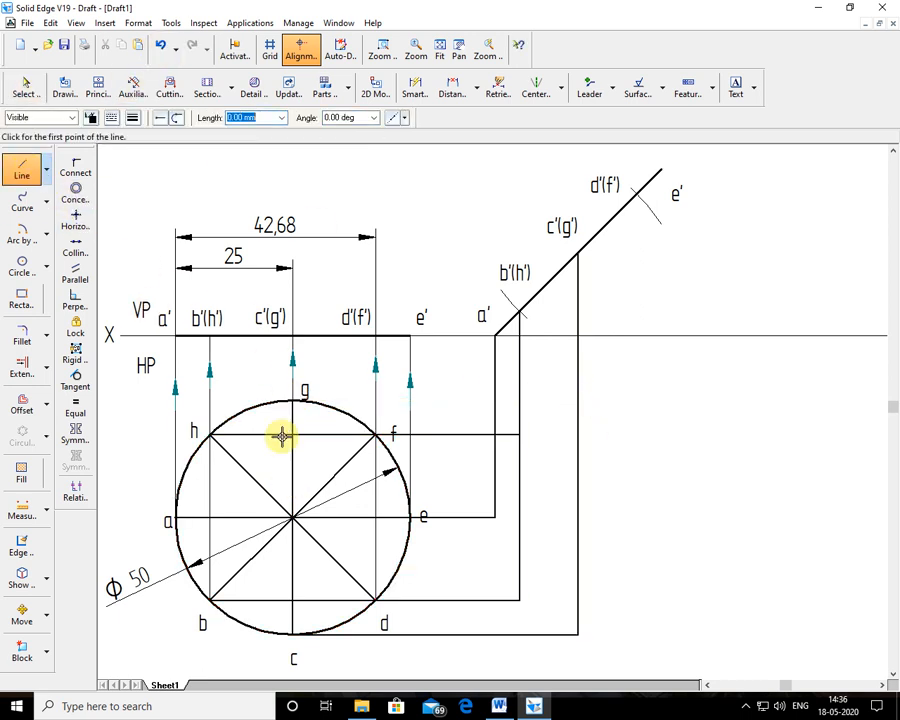
{"action": "left_click", "coordinate": [293, 400]}
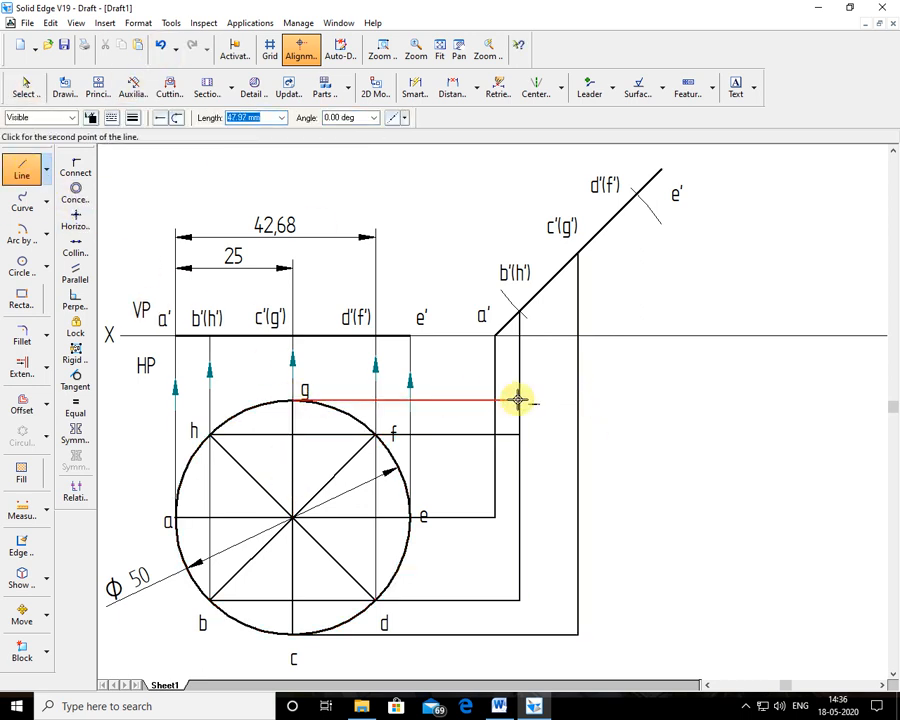
{"action": "left_click", "coordinate": [576, 400]}
{"action": "right_click", "coordinate": [576, 400]}
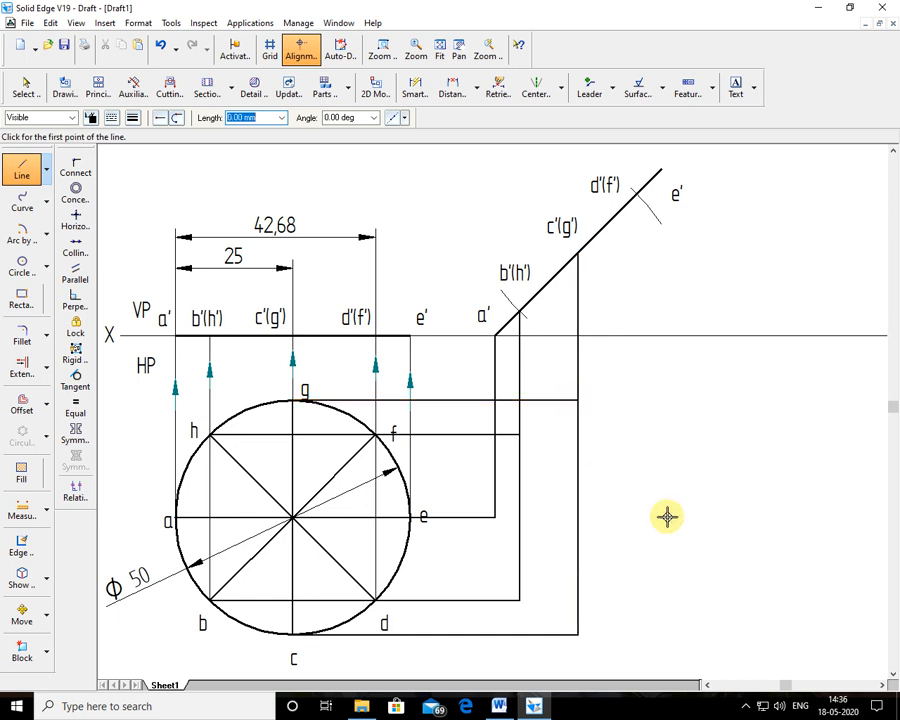
Draw the vertical projector from the inclined d'(f') down to d's level, and extend the horizontal lines through b-d and h-f to meet it.
{"action": "left_click", "coordinate": [636, 193]}
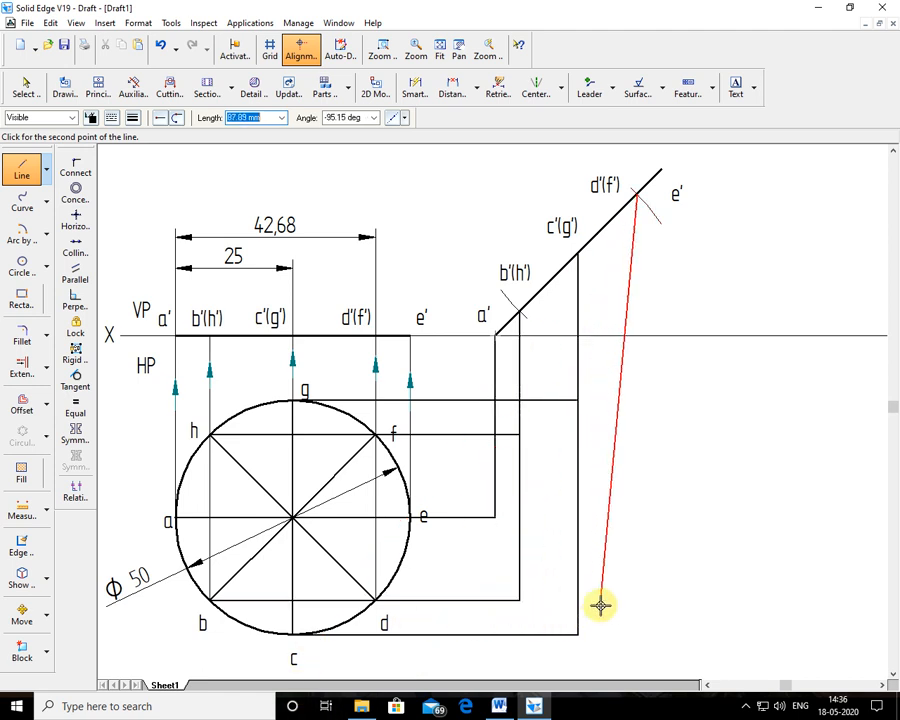
{"action": "left_click", "coordinate": [636, 600]}
{"action": "left_click", "coordinate": [519, 599]}
{"action": "right_click", "coordinate": [519, 599]}
{"action": "left_click", "coordinate": [517, 433]}
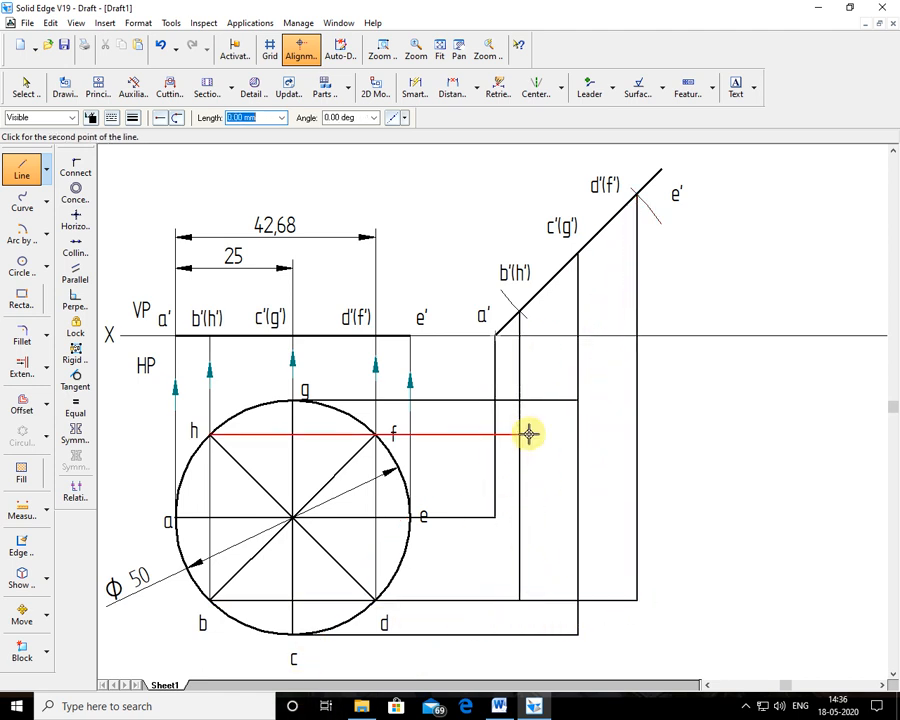
{"action": "left_click", "coordinate": [636, 432]}
{"action": "right_click", "coordinate": [636, 432]}
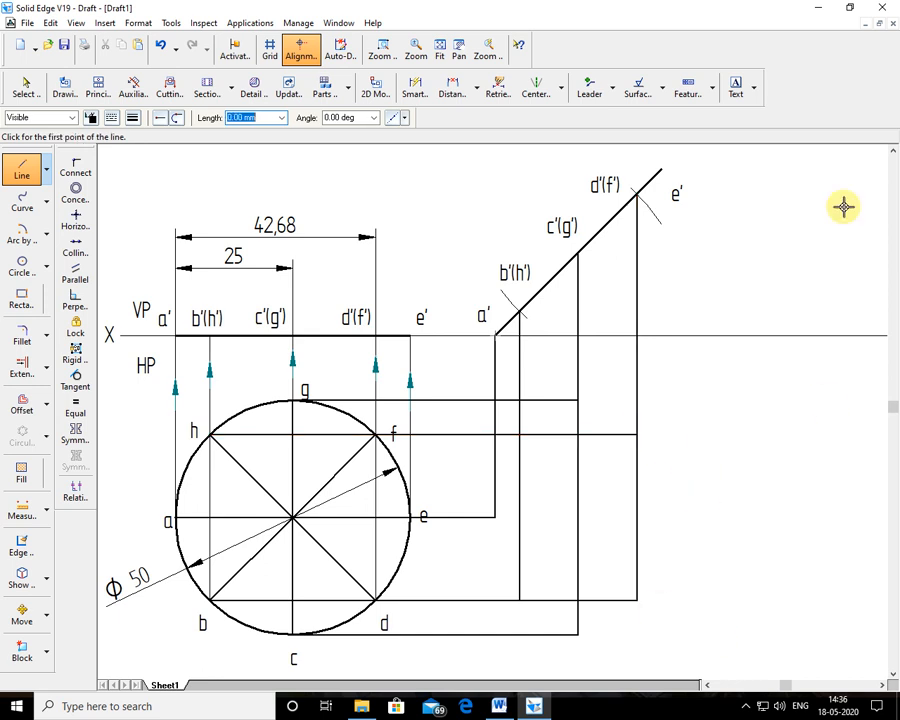
Draw the vertical projector from the inclined e' down to the a-e level, and a horizontal line back to the a' projector.
{"action": "left_click", "coordinate": [660, 170]}
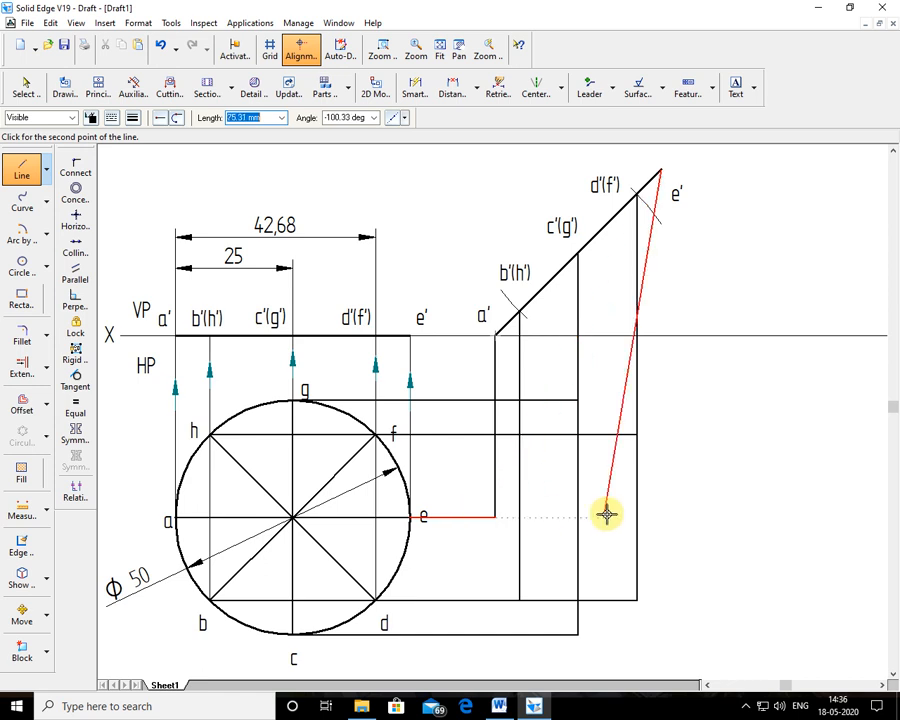
{"action": "left_click", "coordinate": [659, 516]}
{"action": "left_click", "coordinate": [495, 516]}
{"action": "right_click", "coordinate": [495, 516]}
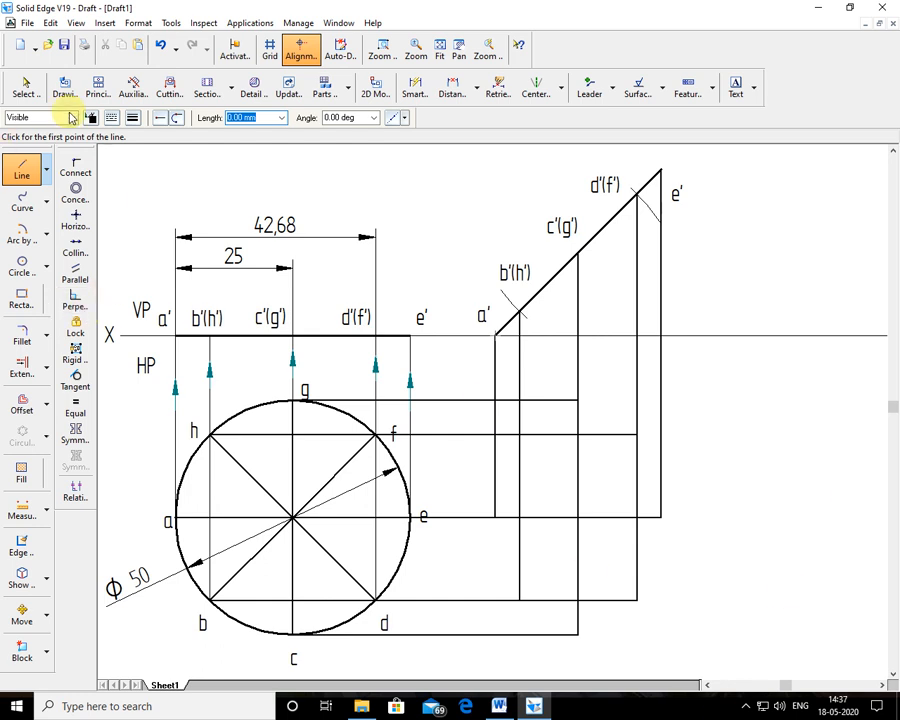
Copy the circle's labels a, b and c to their corresponding points in the second top view.
{"action": "left_click", "coordinate": [27, 88]}
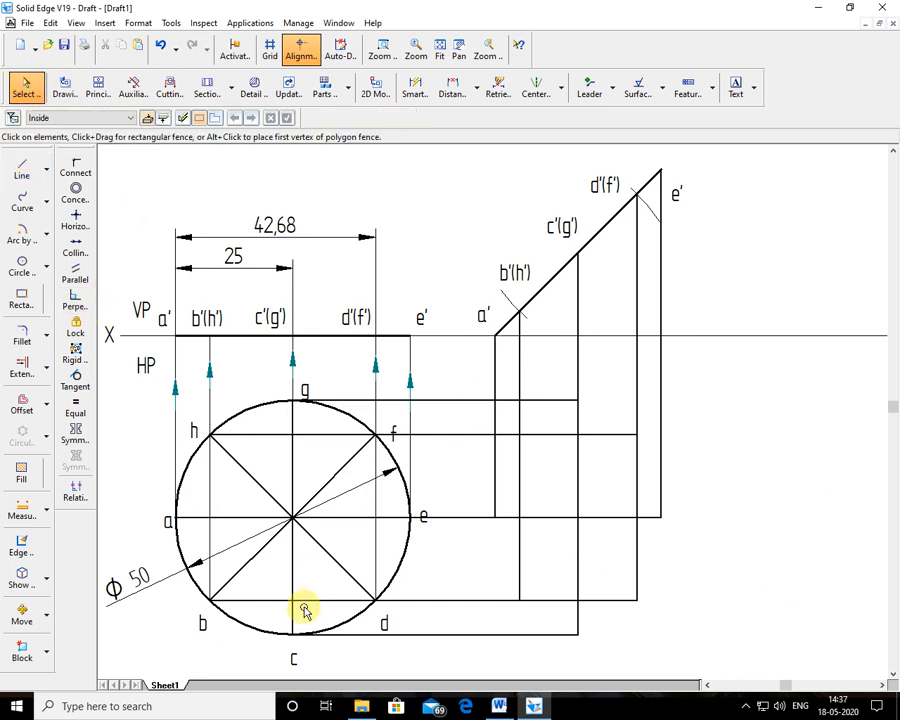
{"action": "left_click", "coordinate": [21, 613]}
{"action": "left_click", "coordinate": [161, 518]}
{"action": "left_click", "coordinate": [156, 513]}
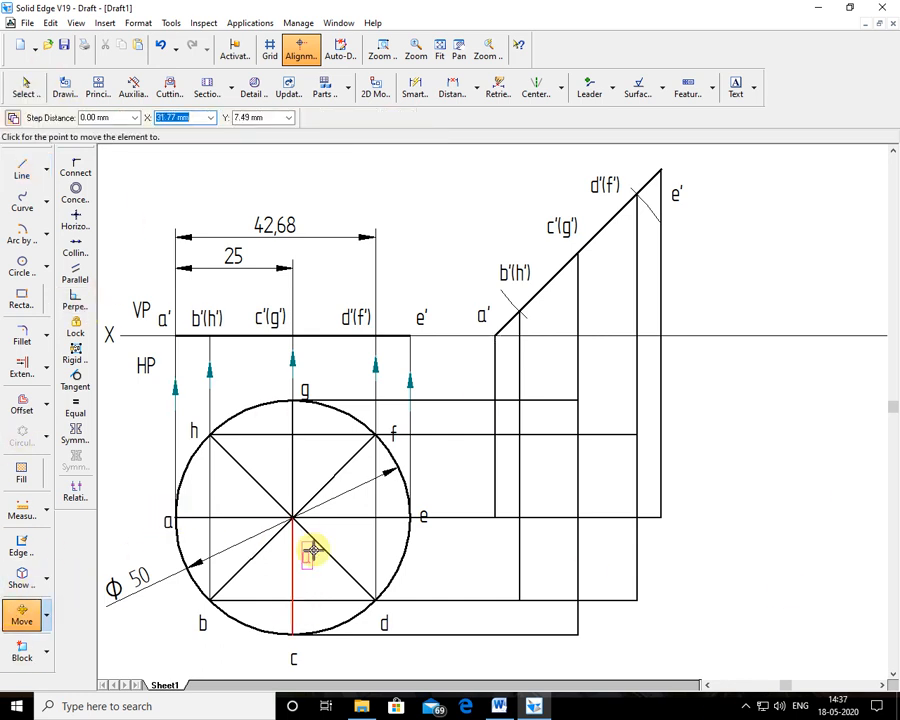
{"action": "left_click", "coordinate": [465, 491]}
{"action": "left_click", "coordinate": [200, 622]}
{"action": "left_click", "coordinate": [164, 619]}
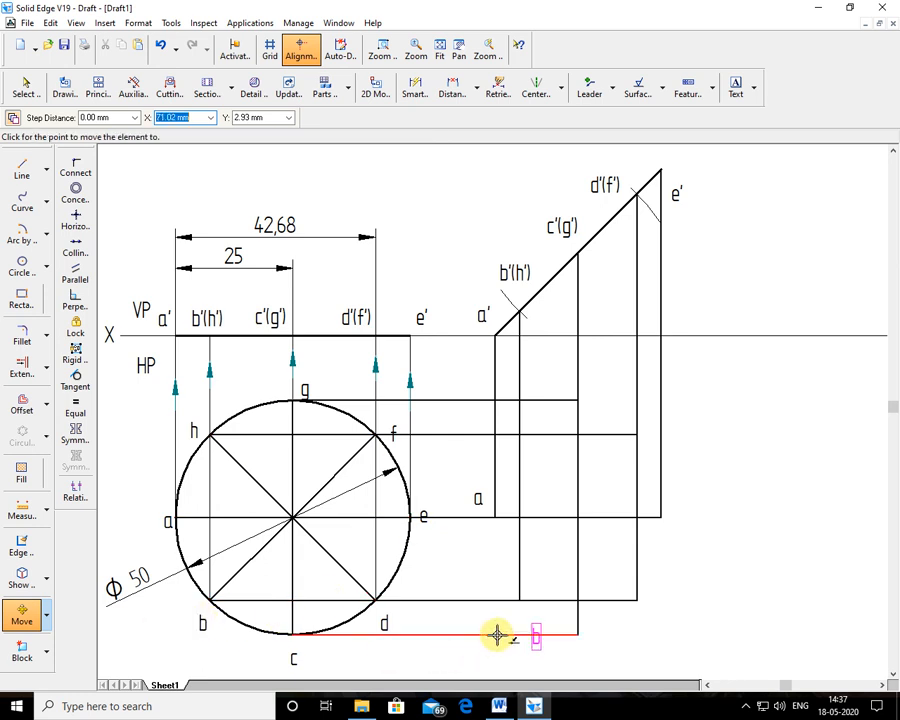
{"action": "left_click", "coordinate": [474, 623]}
{"action": "left_click", "coordinate": [297, 656]}
{"action": "left_click", "coordinate": [322, 661]}
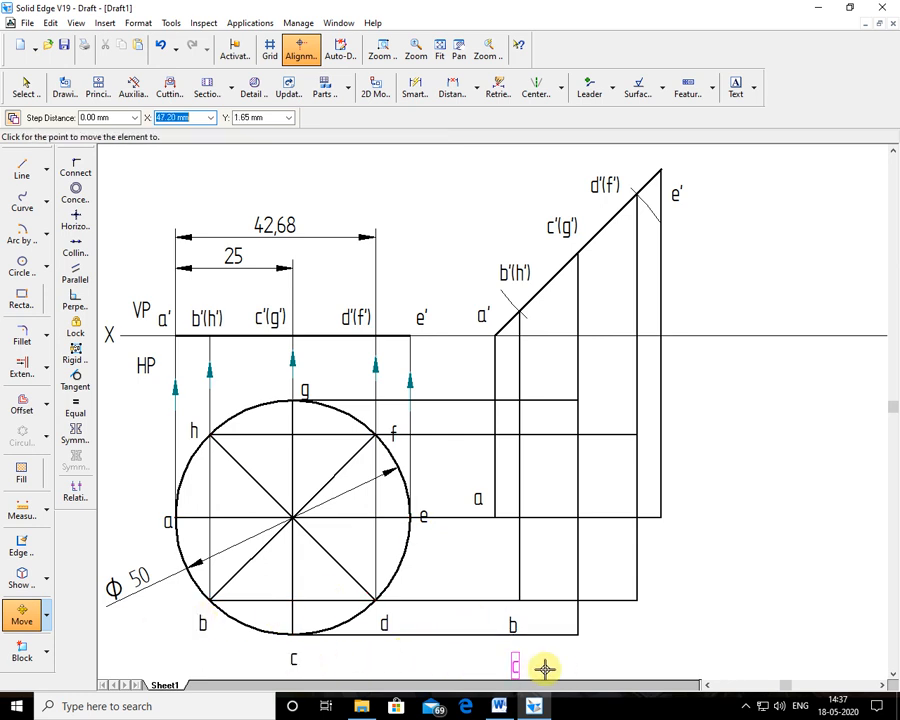
{"action": "left_click", "coordinate": [602, 661]}
Copy the circle's labels d and e beside the lower ends of the d'(f') and e' projectors.
{"action": "left_click", "coordinate": [396, 627]}
{"action": "left_click", "coordinate": [417, 614]}
{"action": "left_click", "coordinate": [686, 600]}
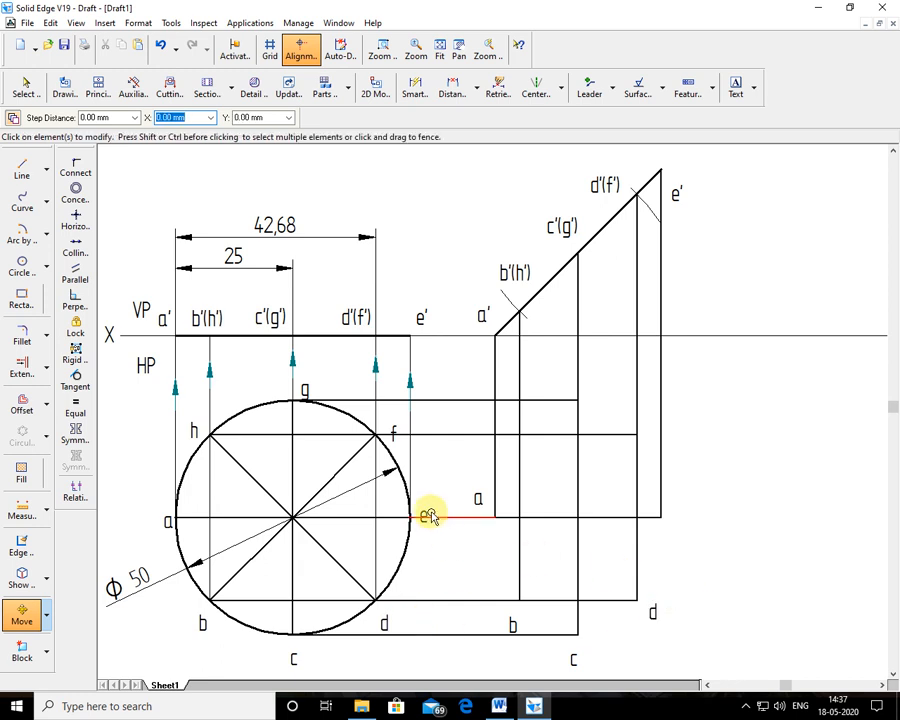
{"action": "left_click", "coordinate": [426, 515]}
{"action": "left_click", "coordinate": [430, 502]}
{"action": "left_click", "coordinate": [687, 476]}
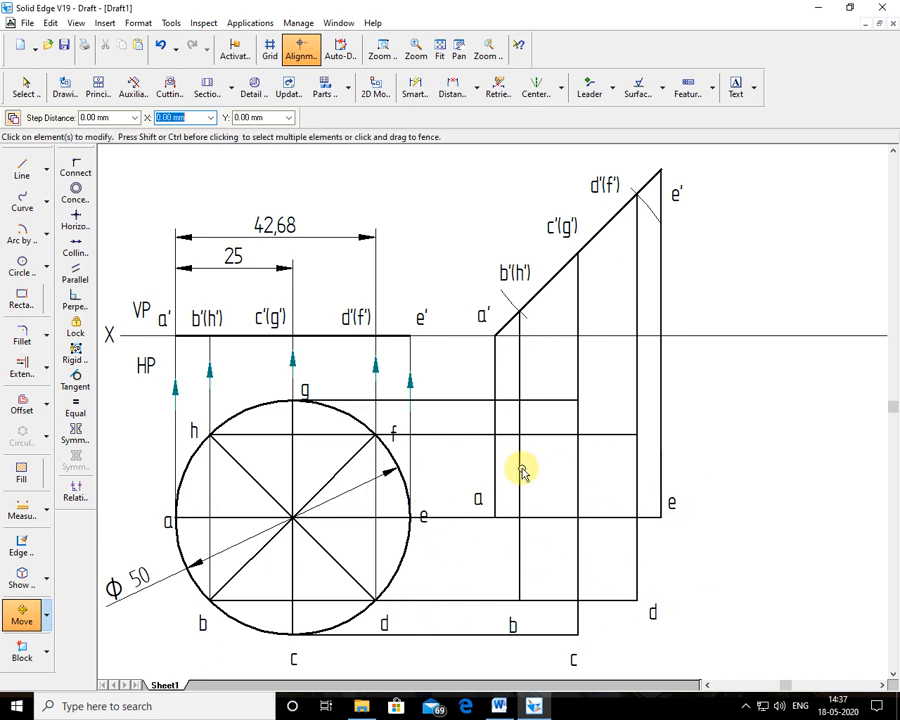
Copy the circle's labels f, g and h to their corresponding points in the second top view.
{"action": "left_click", "coordinate": [389, 428]}
{"action": "left_click", "coordinate": [391, 430]}
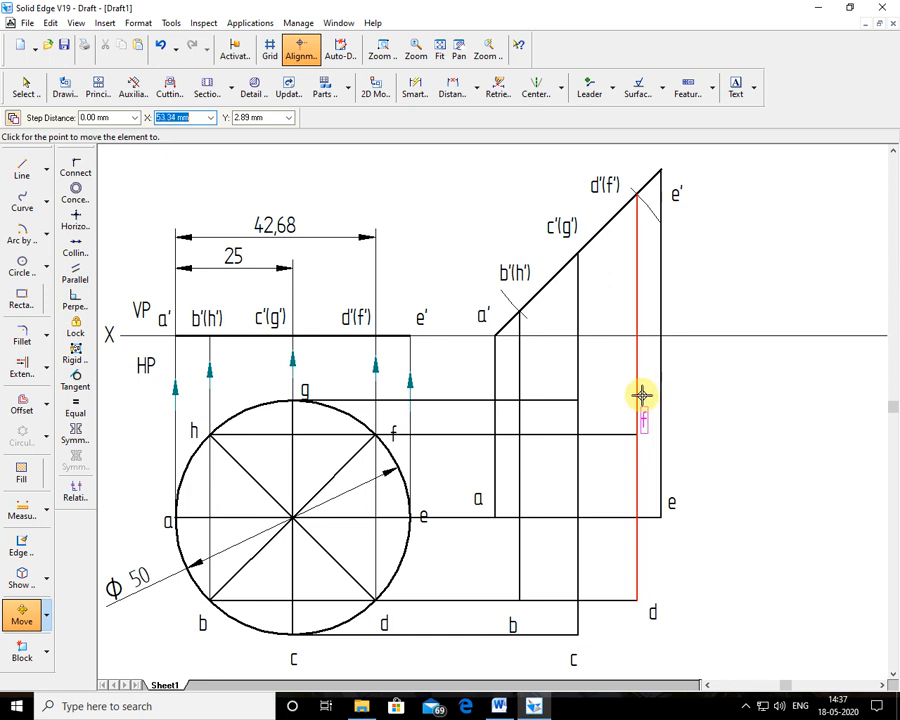
{"action": "left_click", "coordinate": [642, 397]}
{"action": "left_click", "coordinate": [302, 386]}
{"action": "left_click", "coordinate": [304, 388]}
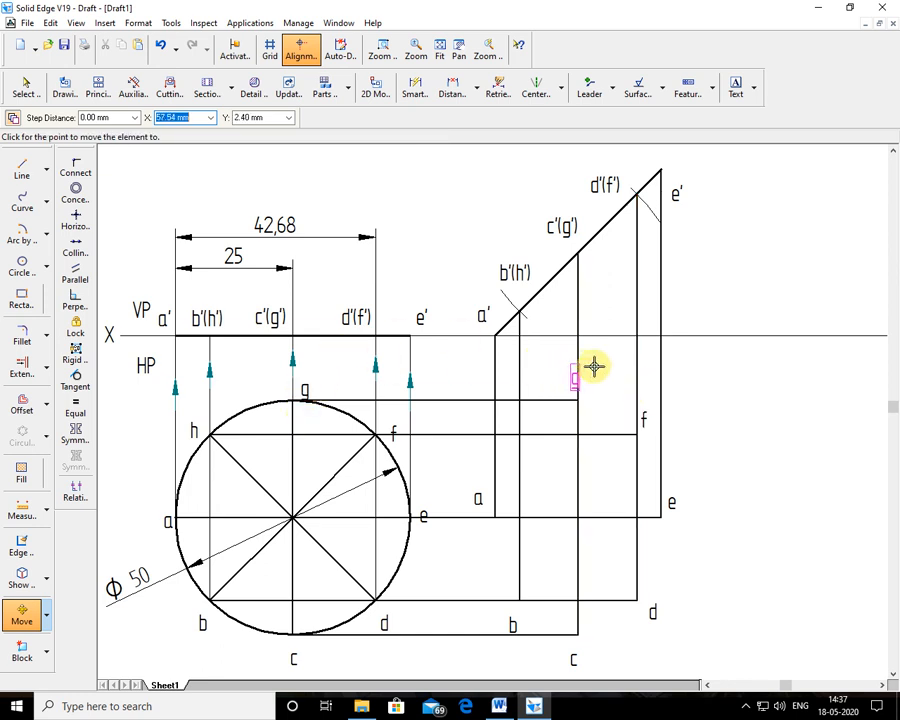
{"action": "left_click", "coordinate": [600, 370]}
{"action": "left_click", "coordinate": [193, 428]}
{"action": "left_click", "coordinate": [191, 397]}
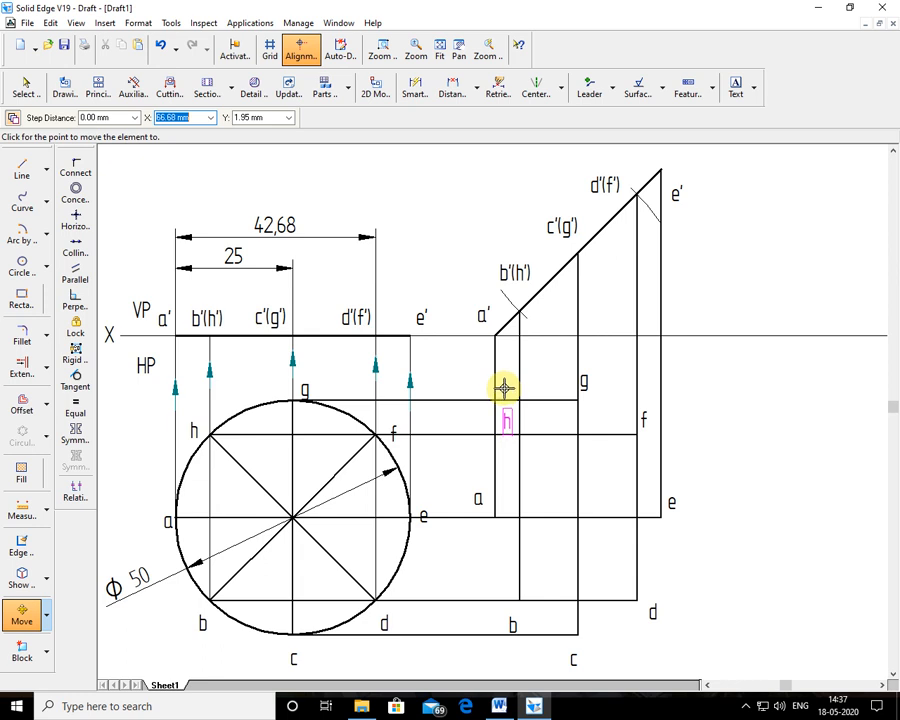
{"action": "left_click", "coordinate": [501, 377]}
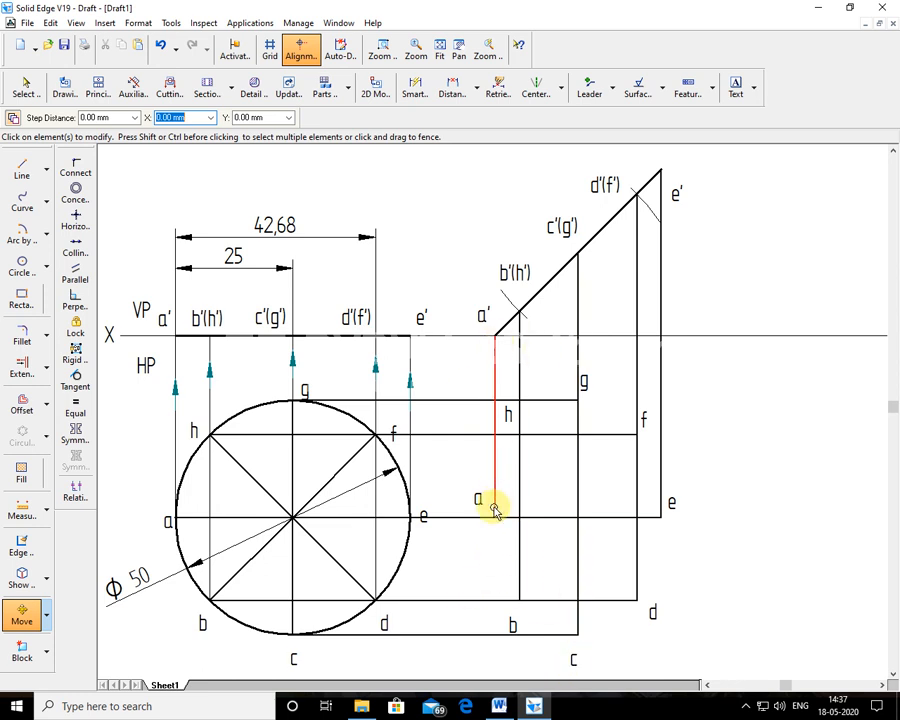
{"action": "left_click", "coordinate": [496, 516]}
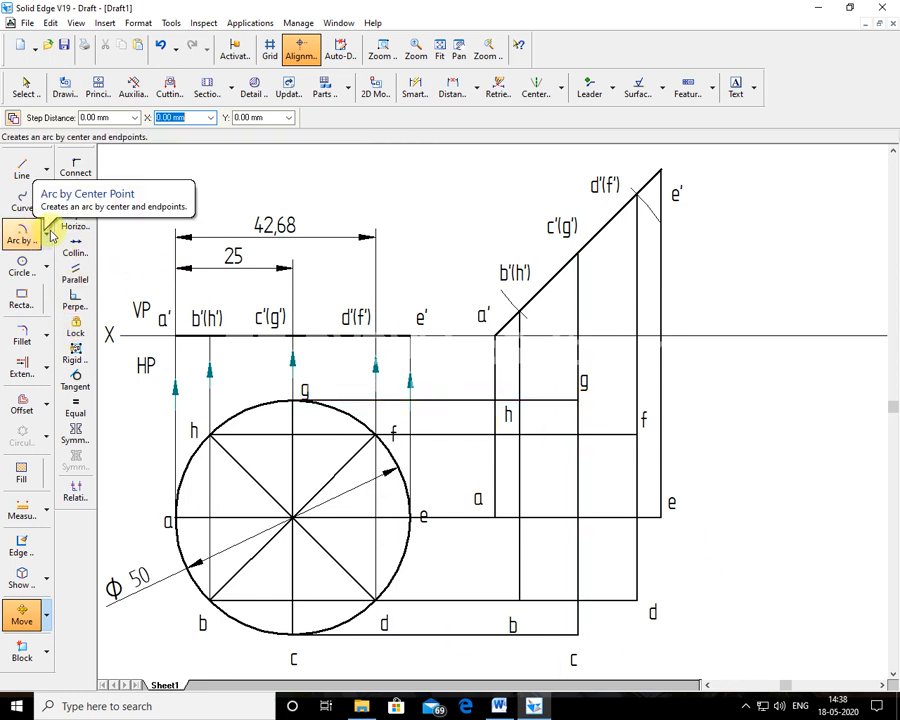
Try an ellipse by center point in the second top view, with a vertical 25 mm primary axis to g and the secondary axis ending at a.
{"action": "left_click", "coordinate": [45, 266]}
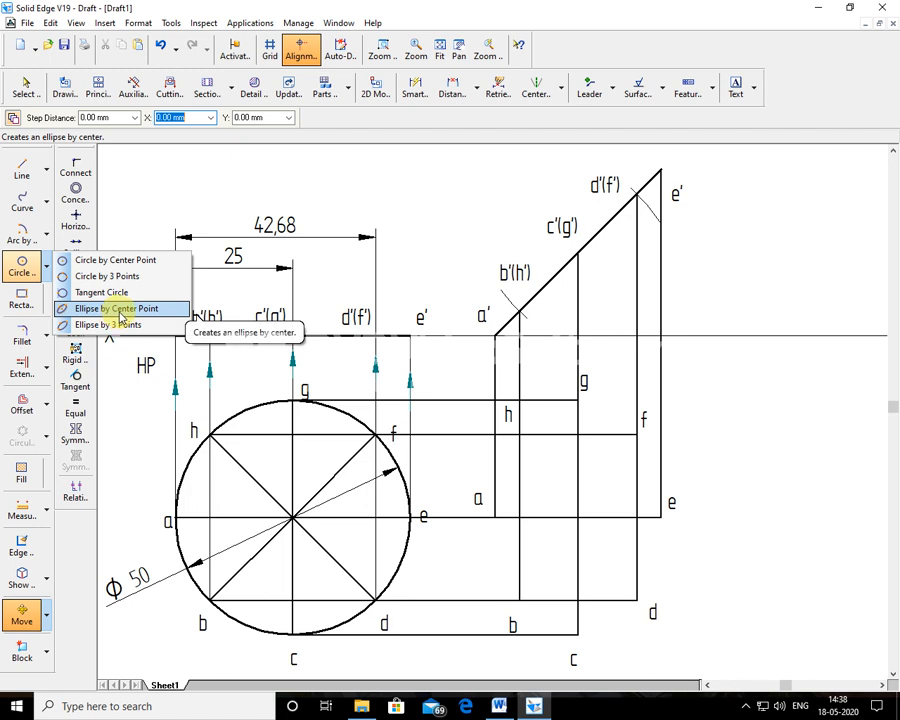
{"action": "left_click", "coordinate": [120, 317]}
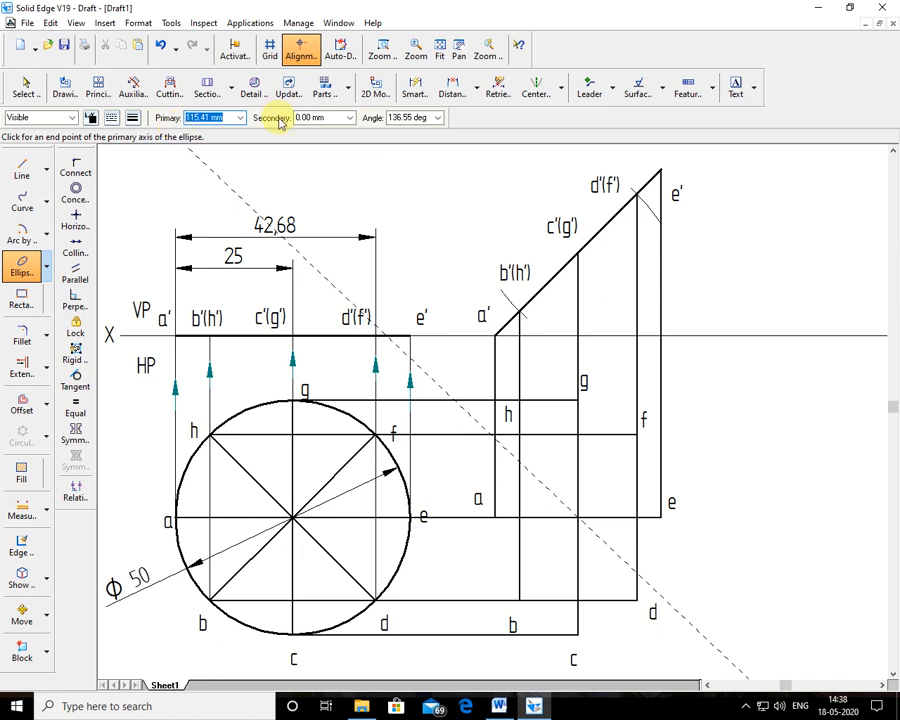
{"action": "left_click", "coordinate": [579, 401]}
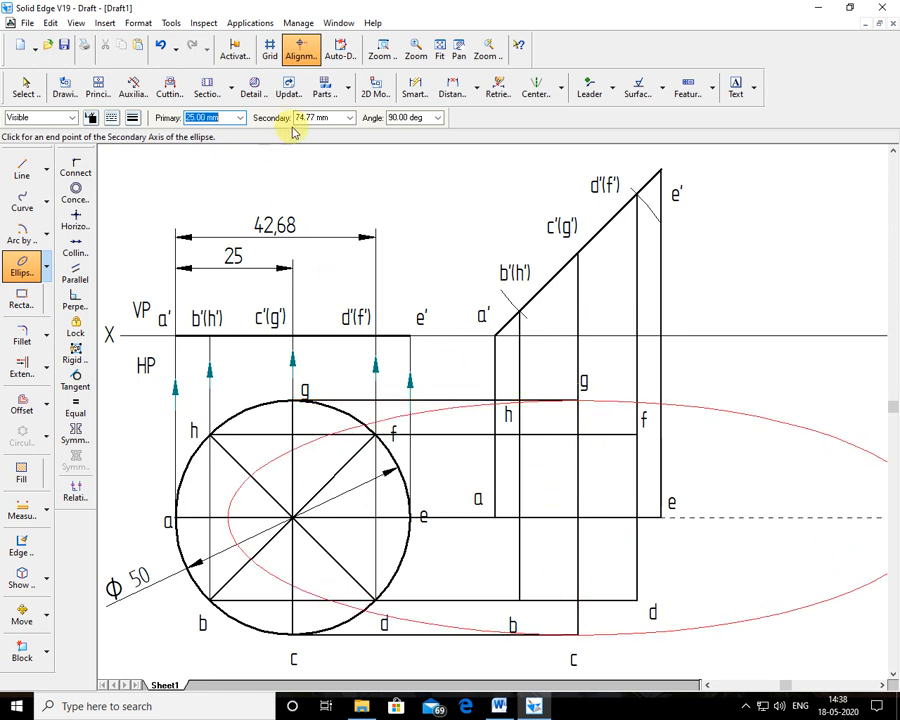
{"action": "left_click", "coordinate": [493, 512]}
{"action": "mouse_move", "coordinate": [531, 711]}
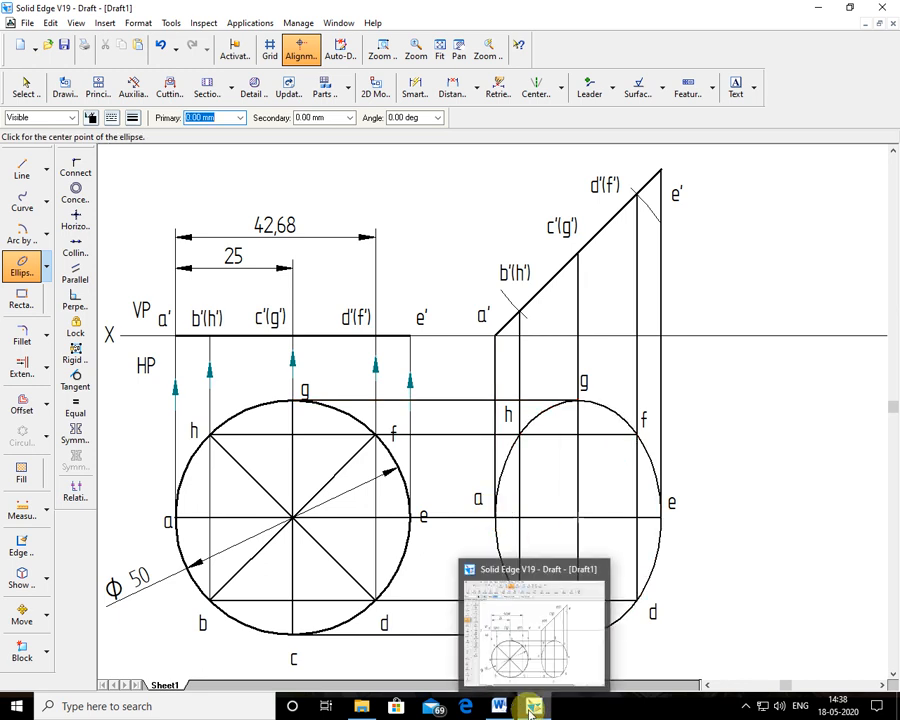
Examine closely whether the ellipse passes through the projector intersections at d, b and f.
{"action": "left_click", "coordinate": [380, 48]}
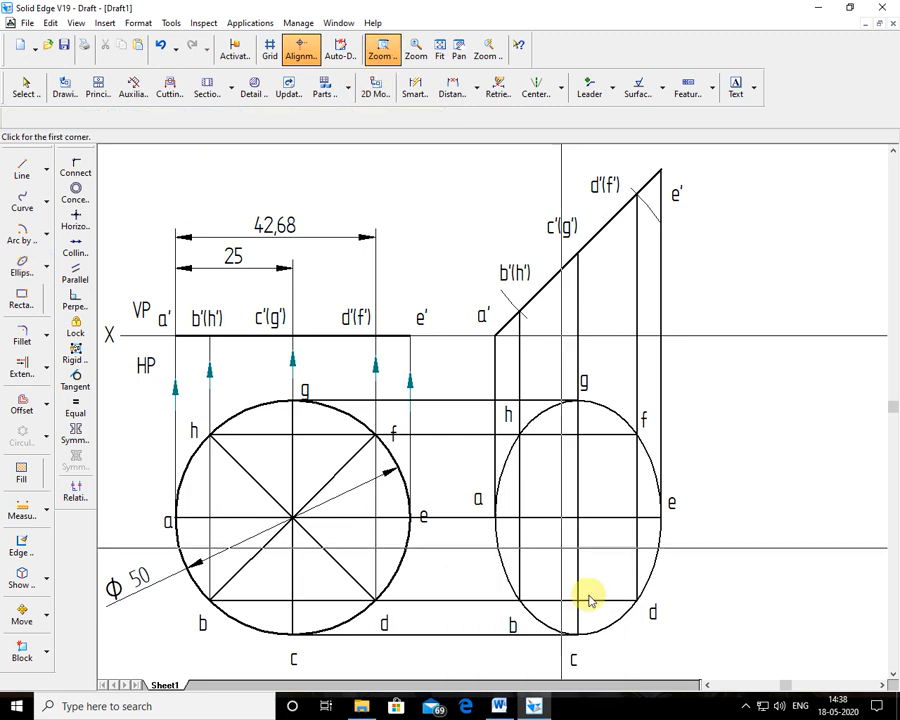
{"action": "left_click_drag", "start_coordinate": [613, 578], "coordinate": [693, 657]}
{"action": "left_click_drag", "start_coordinate": [368, 317], "coordinate": [482, 469]}
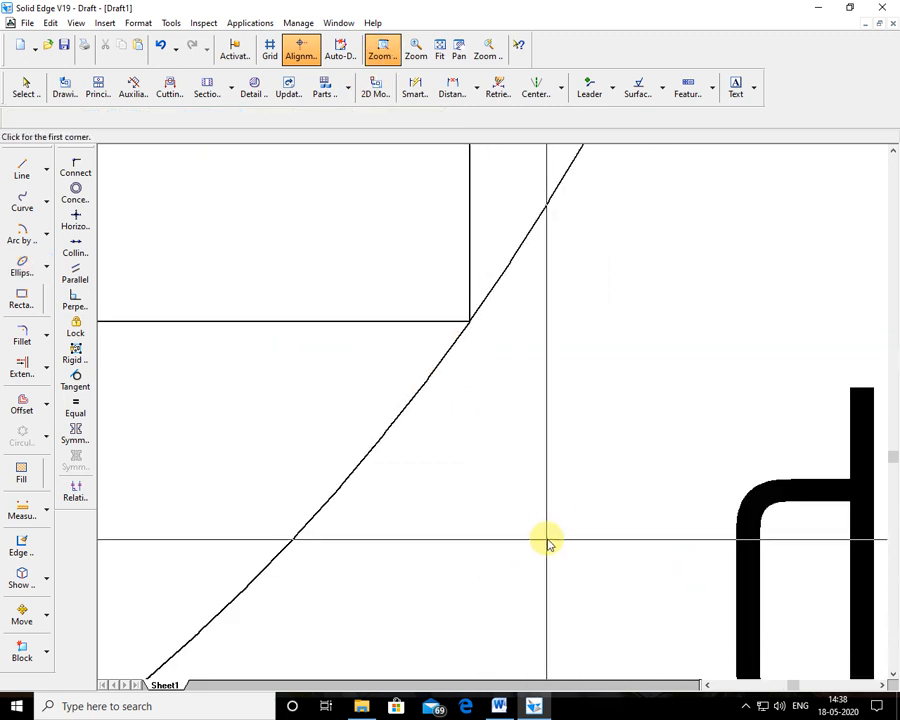
{"action": "left_click", "coordinate": [439, 50]}
{"action": "left_click", "coordinate": [378, 50]}
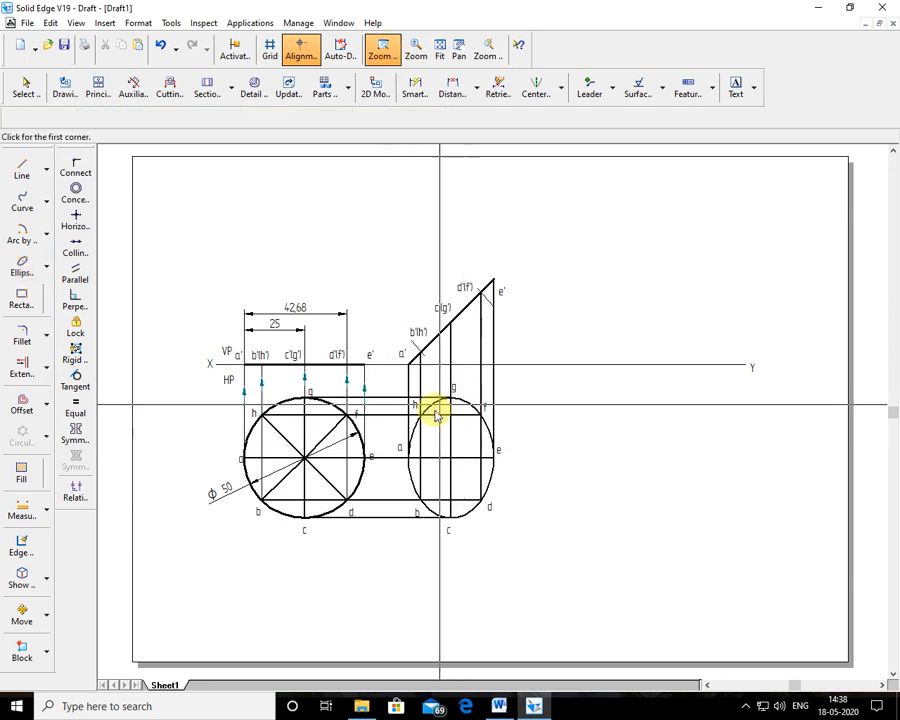
{"action": "left_click_drag", "start_coordinate": [402, 446], "coordinate": [460, 534]}
{"action": "left_click_drag", "start_coordinate": [388, 401], "coordinate": [487, 515]}
{"action": "left_click_drag", "start_coordinate": [446, 428], "coordinate": [538, 544]}
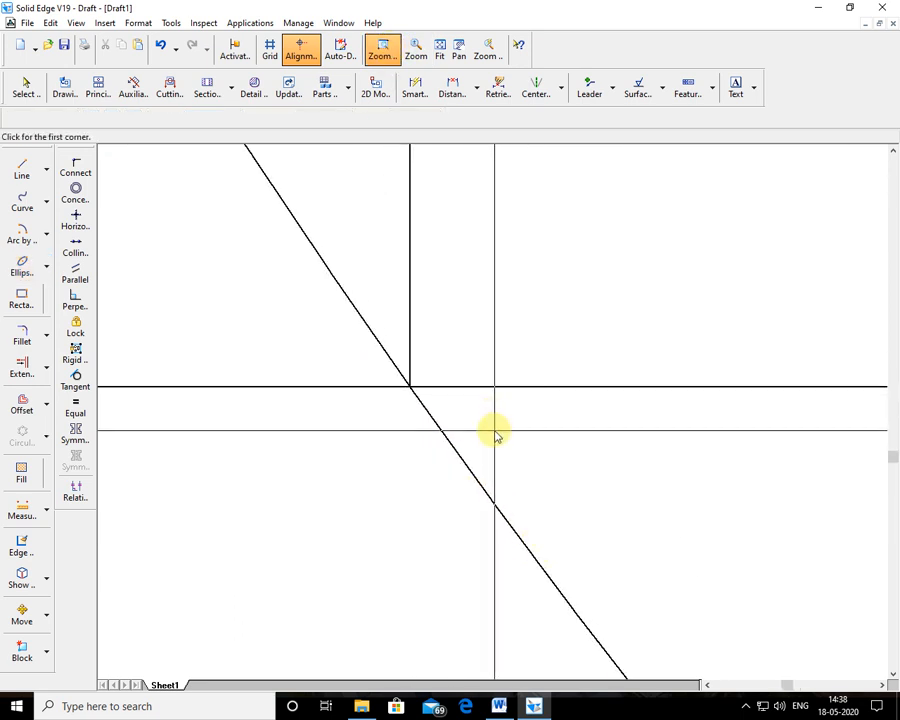
{"action": "left_click", "coordinate": [440, 48]}
{"action": "left_click", "coordinate": [415, 48]}
{"action": "mouse_move", "coordinate": [434, 406]}
{"action": "left_mouse_down"}
{"action": "mouse_move", "coordinate": [506, 438]}
{"action": "mouse_move", "coordinate": [561, 568]}
{"action": "left_mouse_up"}
{"action": "left_click_drag", "start_coordinate": [514, 536], "coordinate": [587, 640]}
{"action": "left_click", "coordinate": [381, 50]}
{"action": "left_click_drag", "start_coordinate": [505, 411], "coordinate": [599, 485]}
{"action": "left_click_drag", "start_coordinate": [317, 273], "coordinate": [428, 387]}
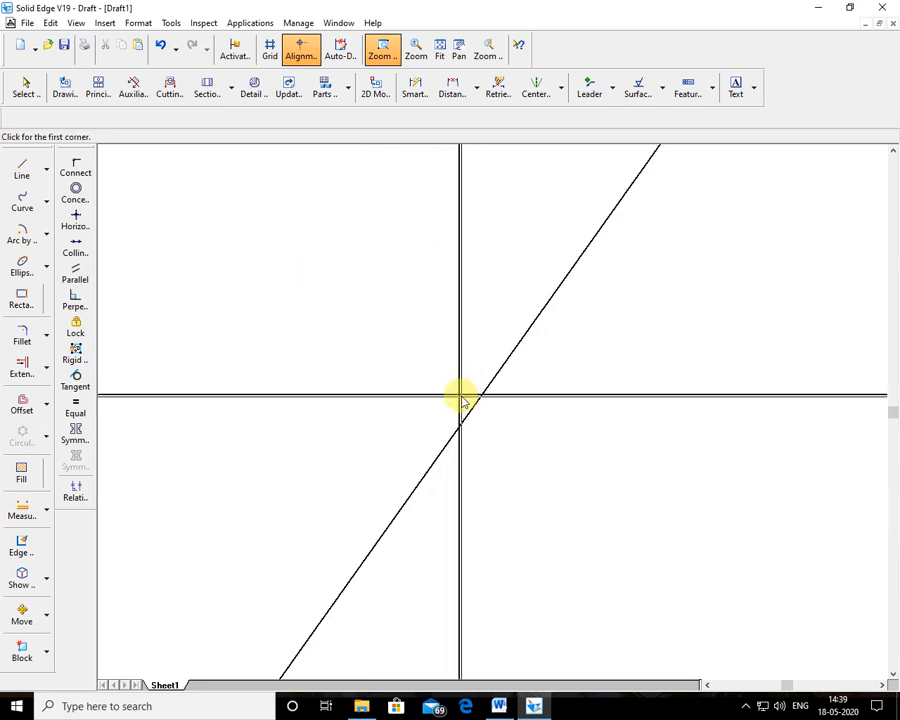
{"action": "left_click", "coordinate": [443, 58]}
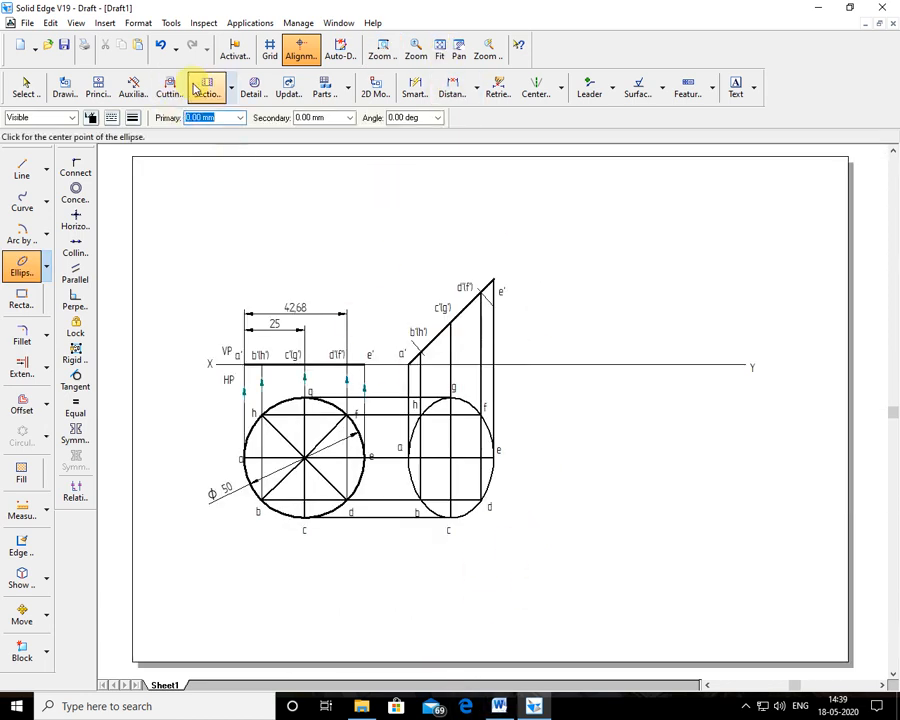
Delete the ellipse from the second top view.
{"action": "left_click", "coordinate": [381, 52]}
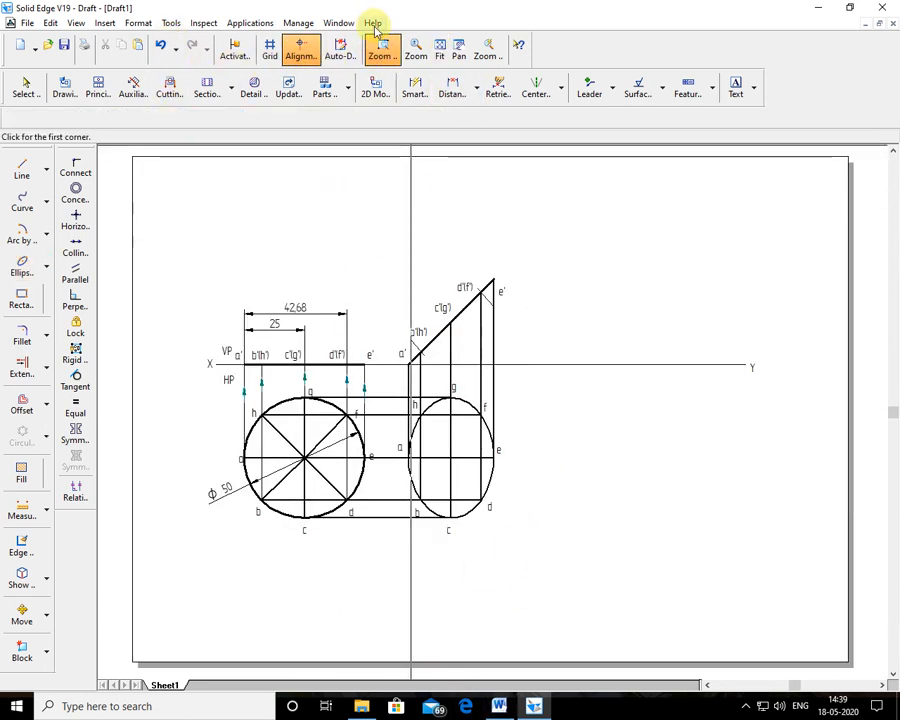
{"action": "left_click_drag", "start_coordinate": [297, 225], "coordinate": [602, 568]}
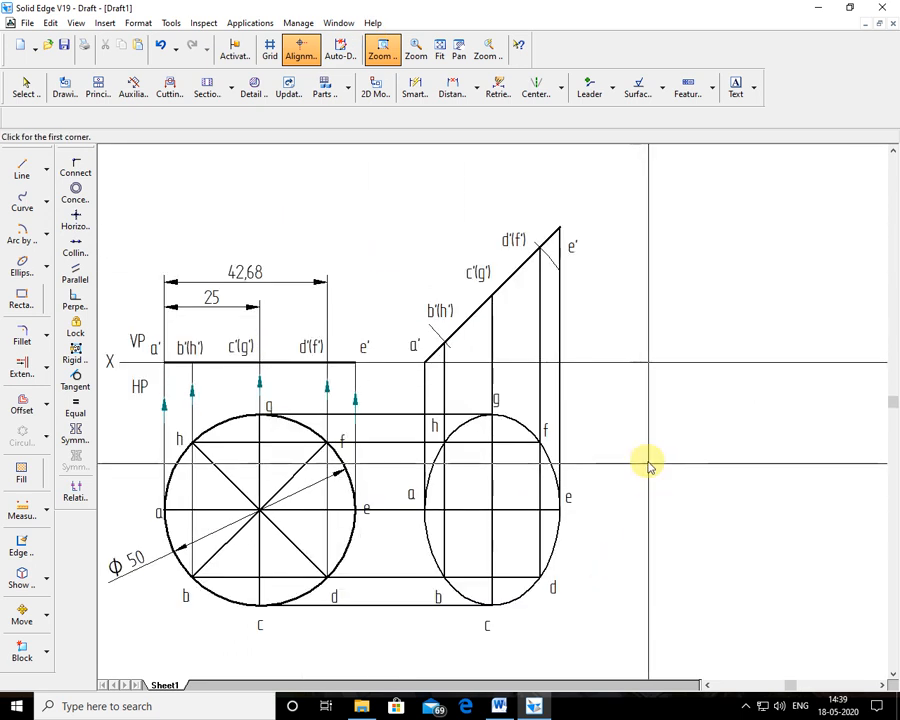
{"action": "left_click", "coordinate": [40, 95]}
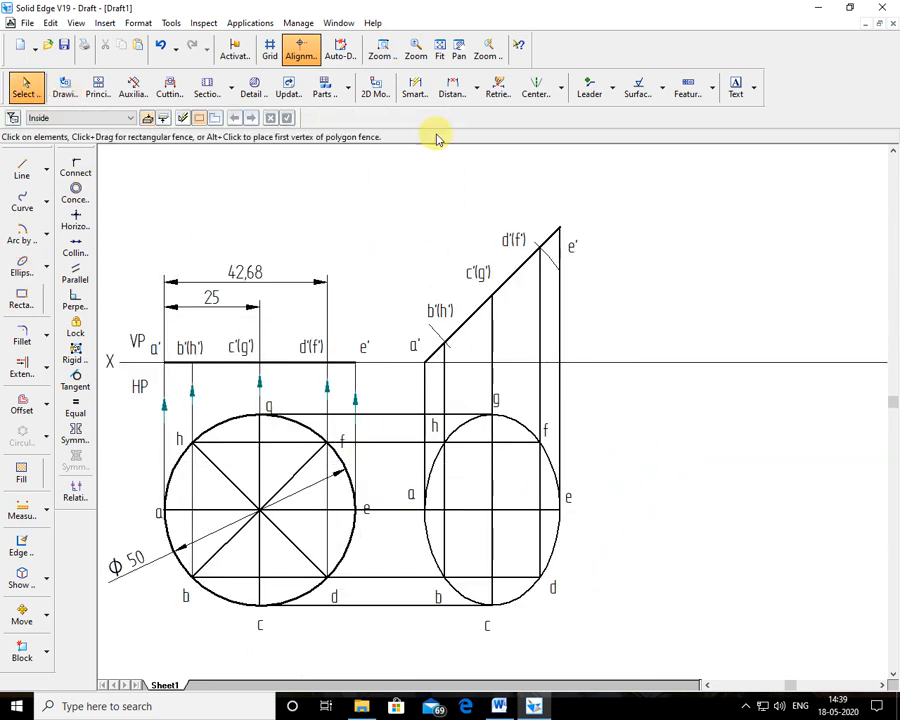
{"action": "left_click", "coordinate": [370, 55]}
{"action": "left_click_drag", "start_coordinate": [374, 176], "coordinate": [652, 660]}
{"action": "left_click_drag", "start_coordinate": [347, 180], "coordinate": [628, 656]}
{"action": "key", "text": "Escape"}
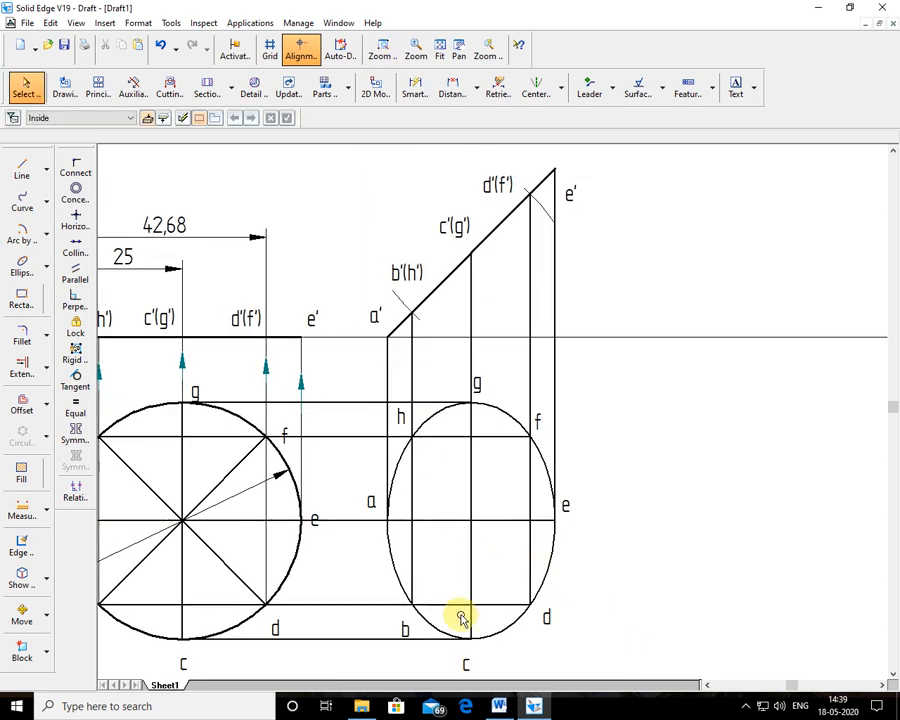
{"action": "left_click", "coordinate": [426, 437]}
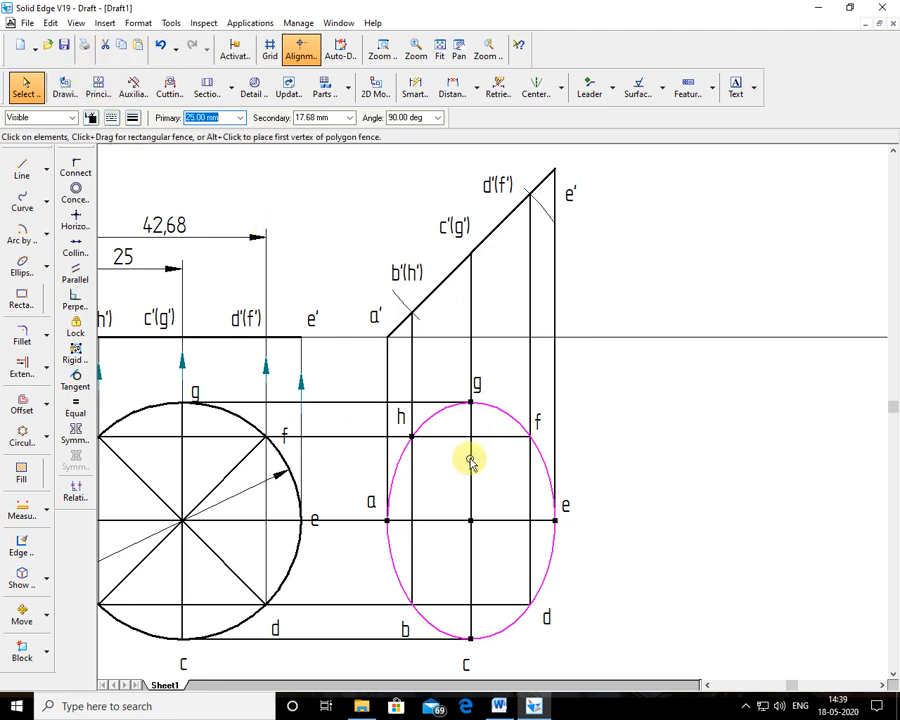
{"action": "left_click", "coordinate": [685, 391]}
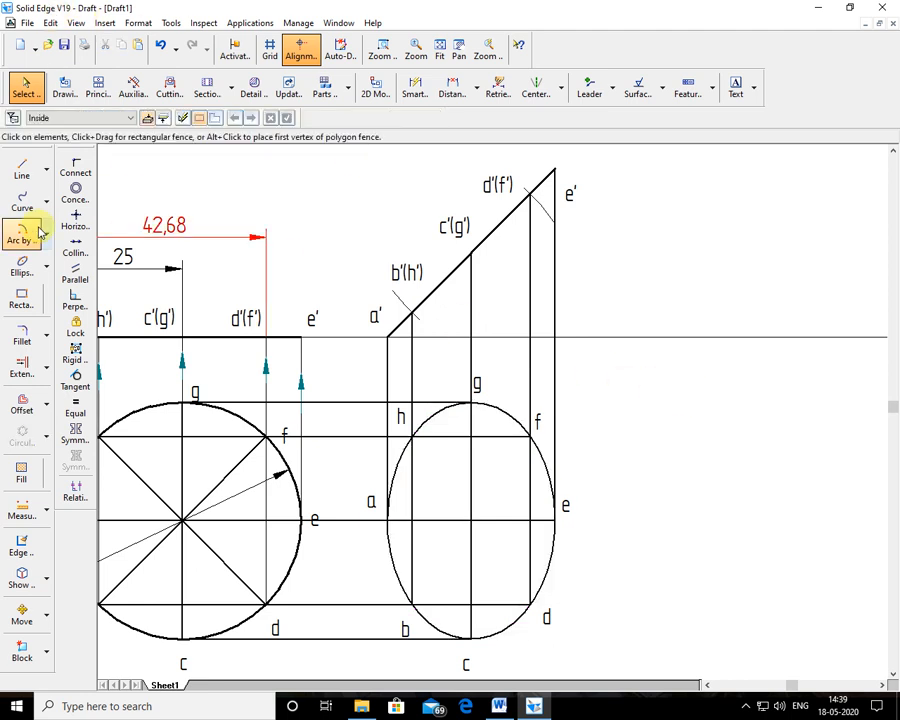
{"action": "left_click", "coordinate": [426, 418]}
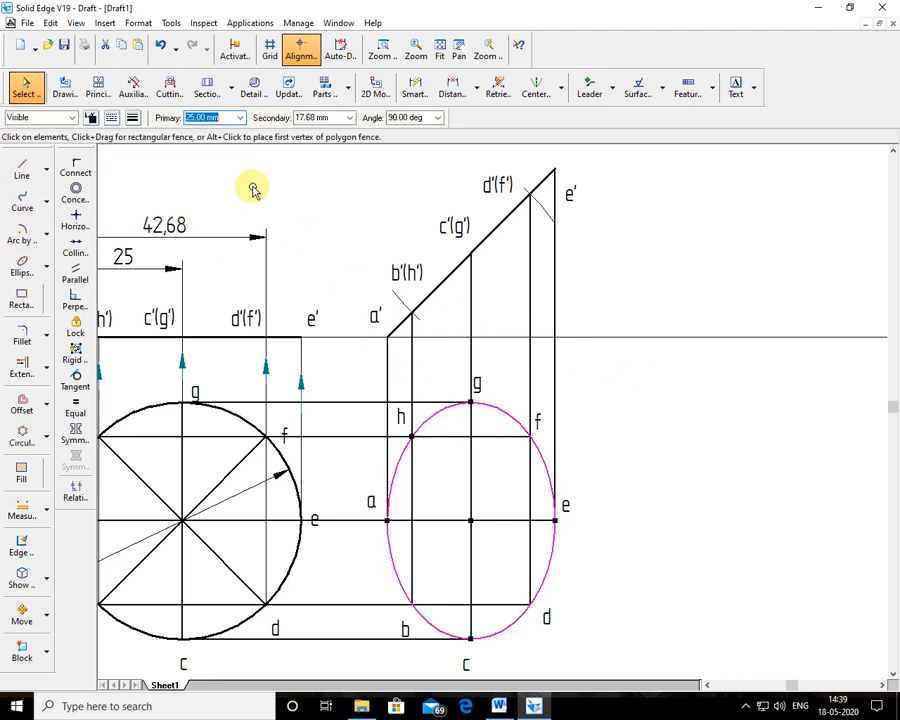
{"action": "key", "text": "Delete"}
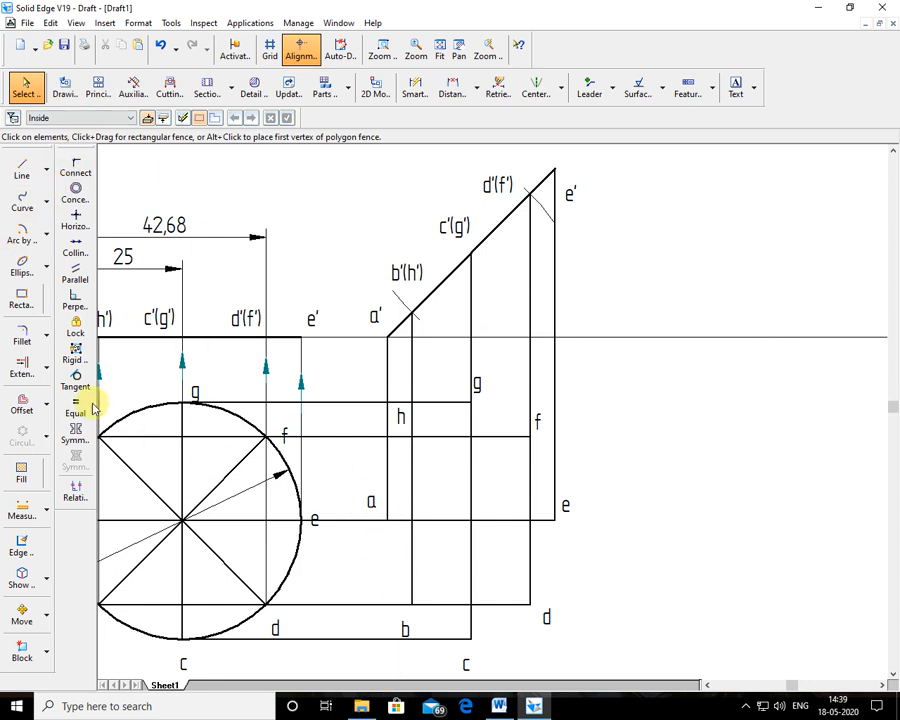
Try the Curve tool with a closed freeform loop in the blank area beside the second top view, and undo it.
{"action": "left_click", "coordinate": [40, 206]}
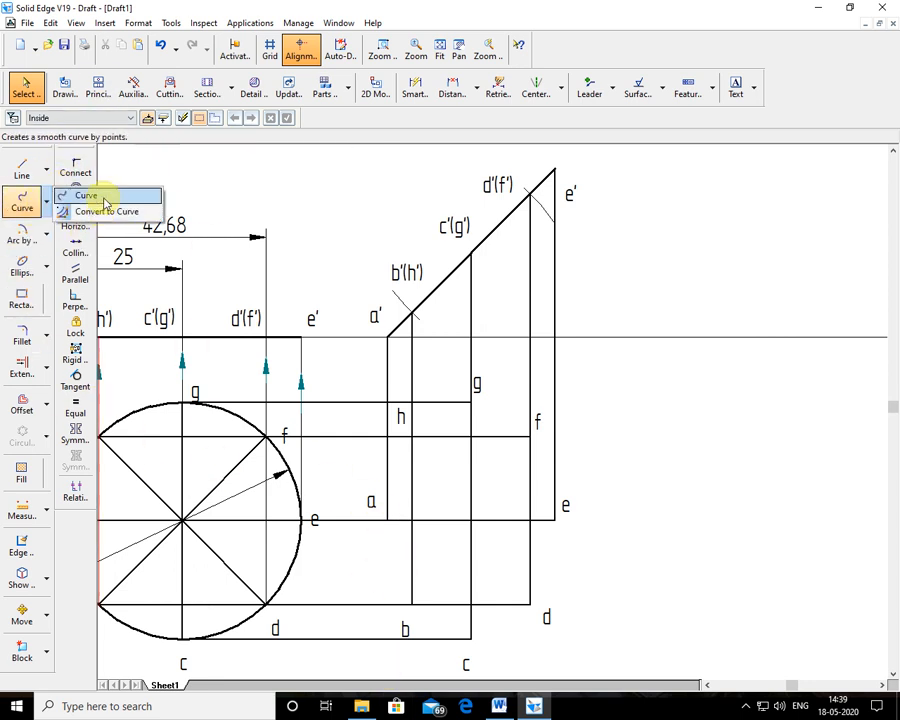
{"action": "left_click", "coordinate": [88, 195]}
{"action": "left_click", "coordinate": [46, 206]}
{"action": "left_click", "coordinate": [90, 196]}
{"action": "mouse_move", "coordinate": [692, 553]}
{"action": "left_mouse_down"}
{"action": "mouse_move", "coordinate": [684, 532]}
{"action": "mouse_move", "coordinate": [707, 394]}
{"action": "mouse_move", "coordinate": [868, 438]}
{"action": "mouse_move", "coordinate": [816, 532]}
{"action": "mouse_move", "coordinate": [705, 557]}
{"action": "mouse_move", "coordinate": [693, 551]}
{"action": "left_mouse_up"}
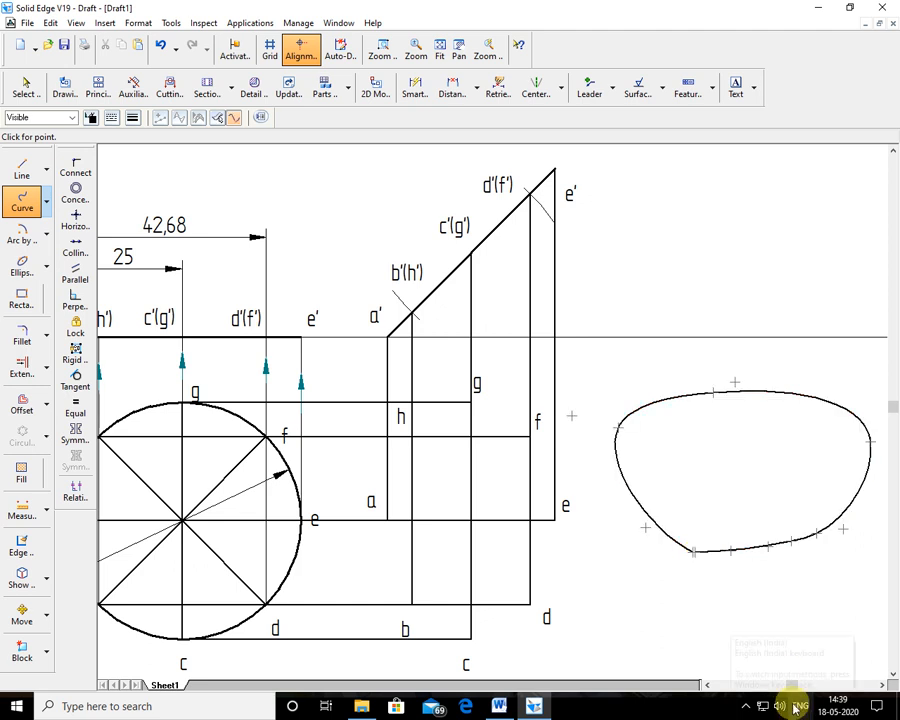
{"action": "left_click", "coordinate": [160, 48]}
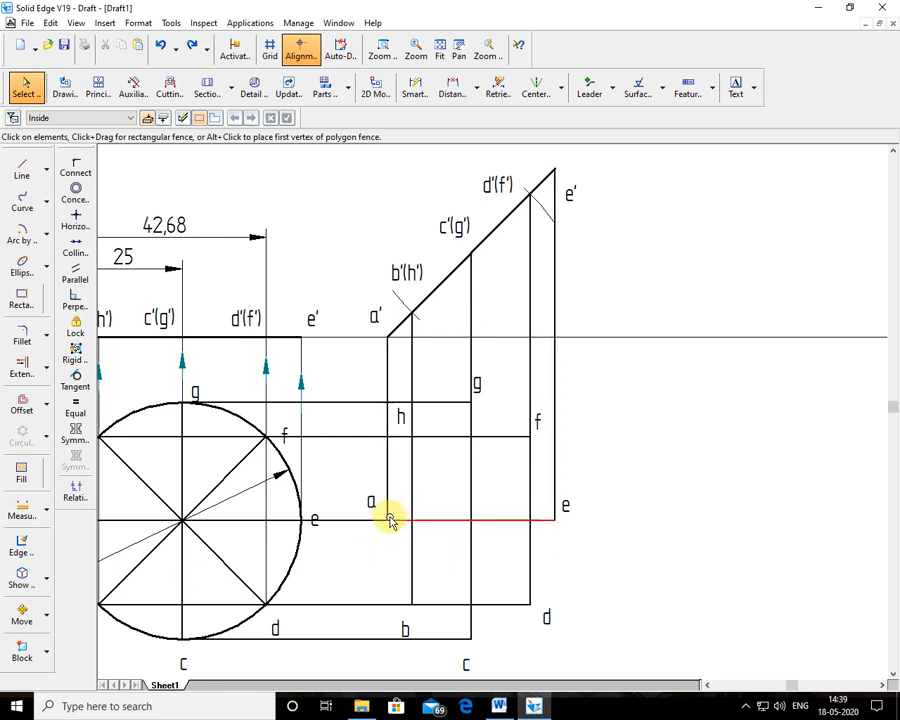
Try a closed smooth curve through a, b, c, d, e, f, g and h in the second top view, and undo it.
{"action": "left_click", "coordinate": [22, 200]}
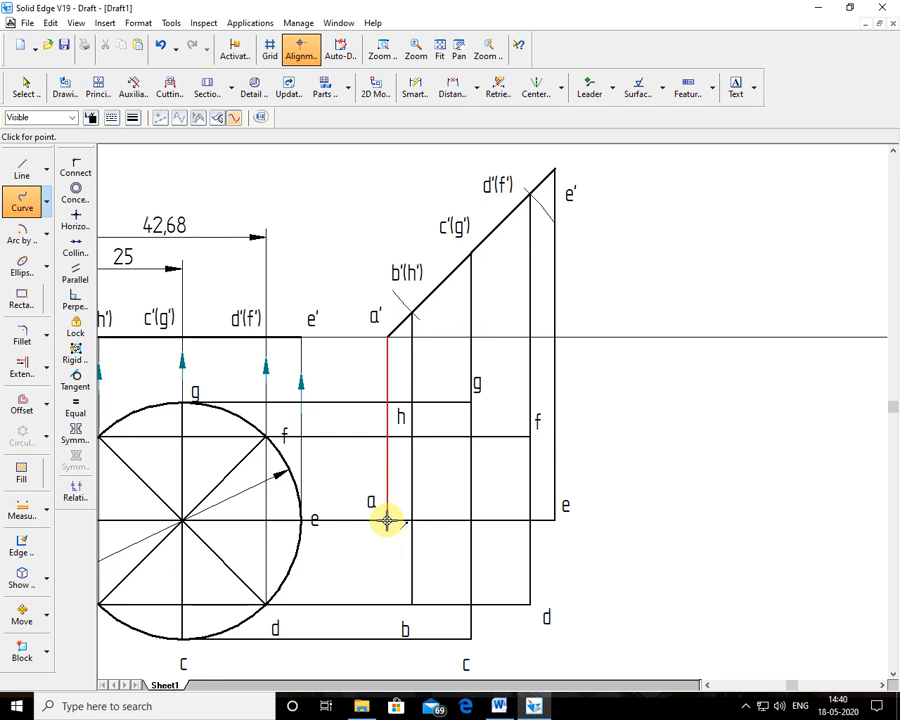
{"action": "left_click", "coordinate": [387, 520]}
{"action": "left_click", "coordinate": [410, 602]}
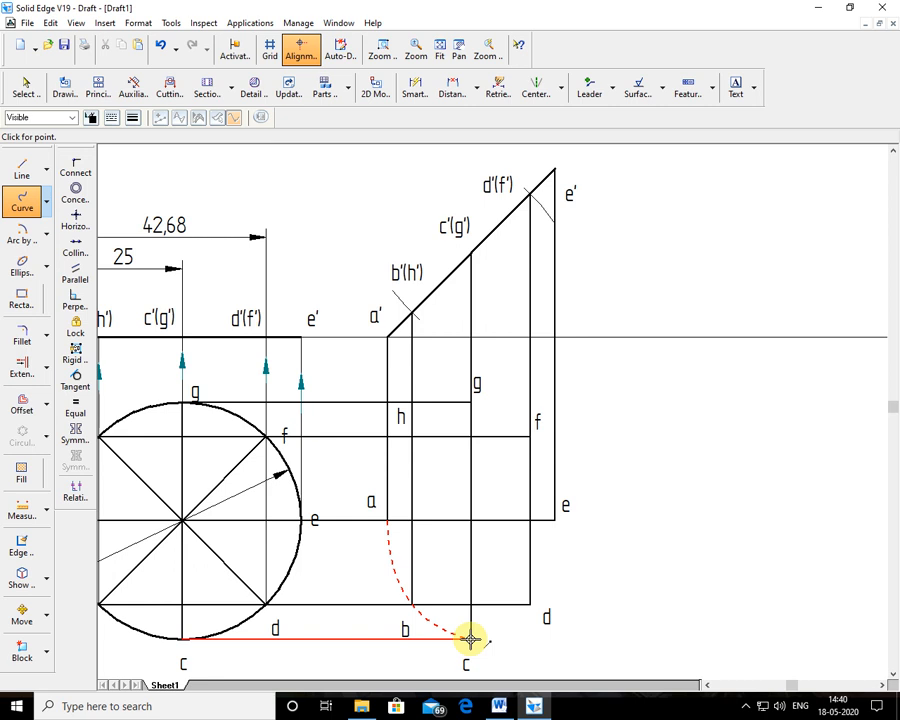
{"action": "left_click", "coordinate": [470, 638]}
{"action": "left_click", "coordinate": [525, 605]}
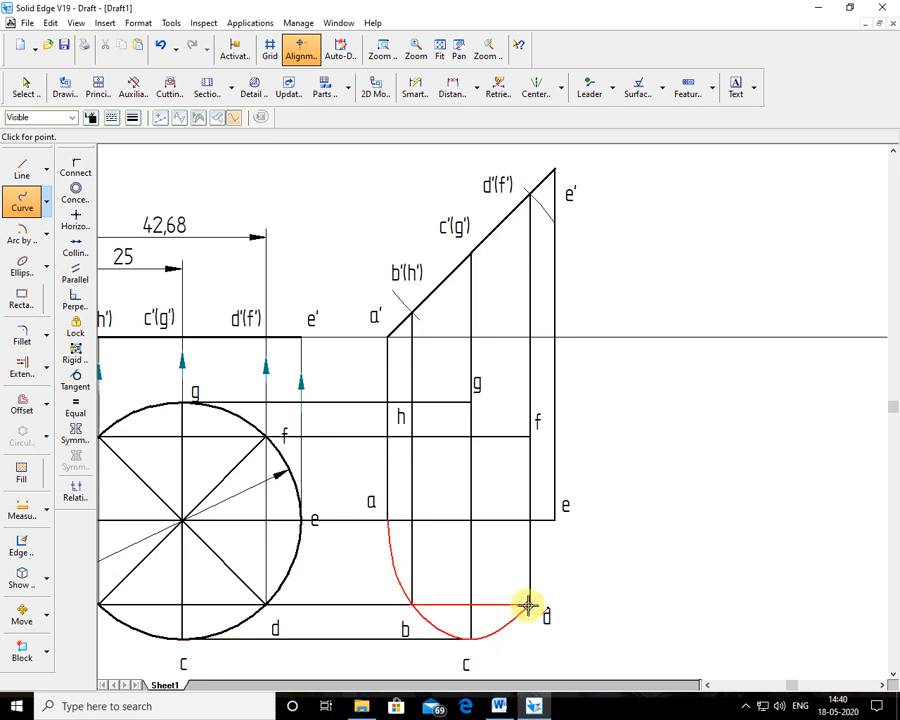
{"action": "left_click", "coordinate": [554, 521]}
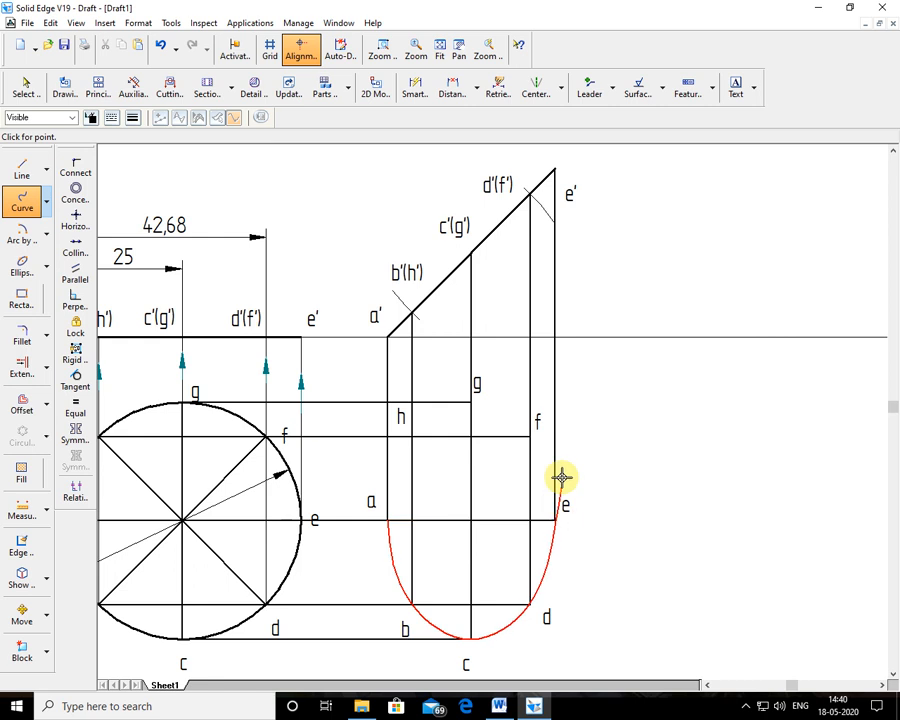
{"action": "left_click", "coordinate": [530, 436]}
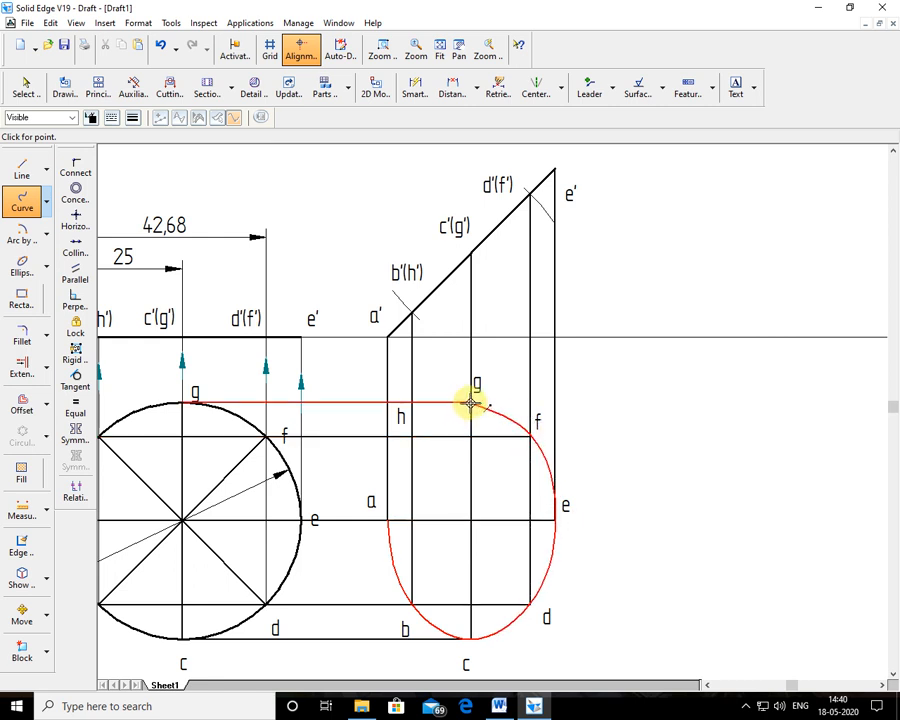
{"action": "left_click", "coordinate": [471, 402]}
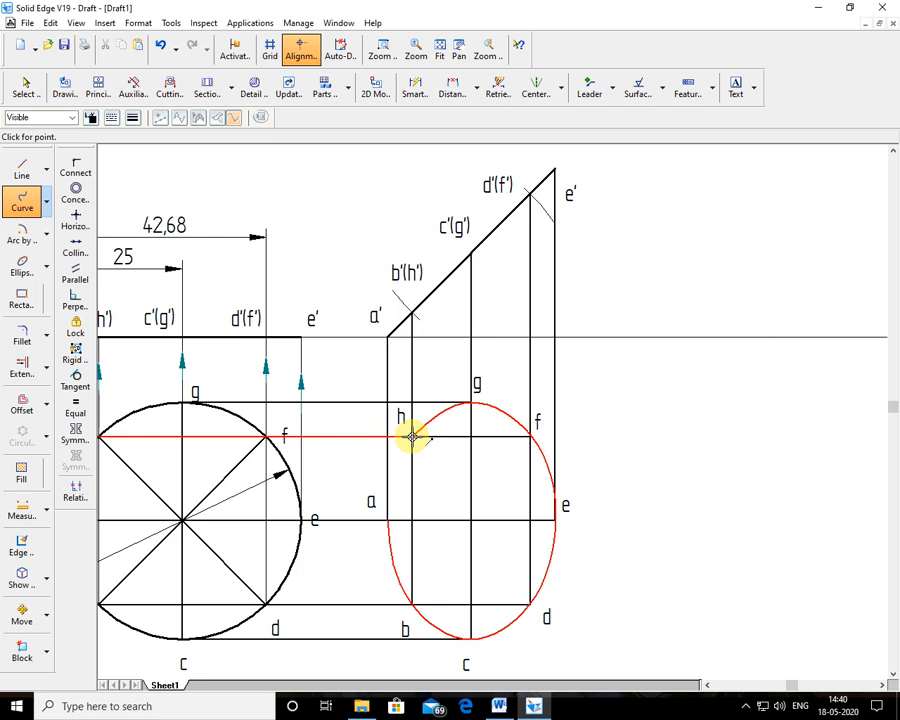
{"action": "left_click", "coordinate": [388, 520]}
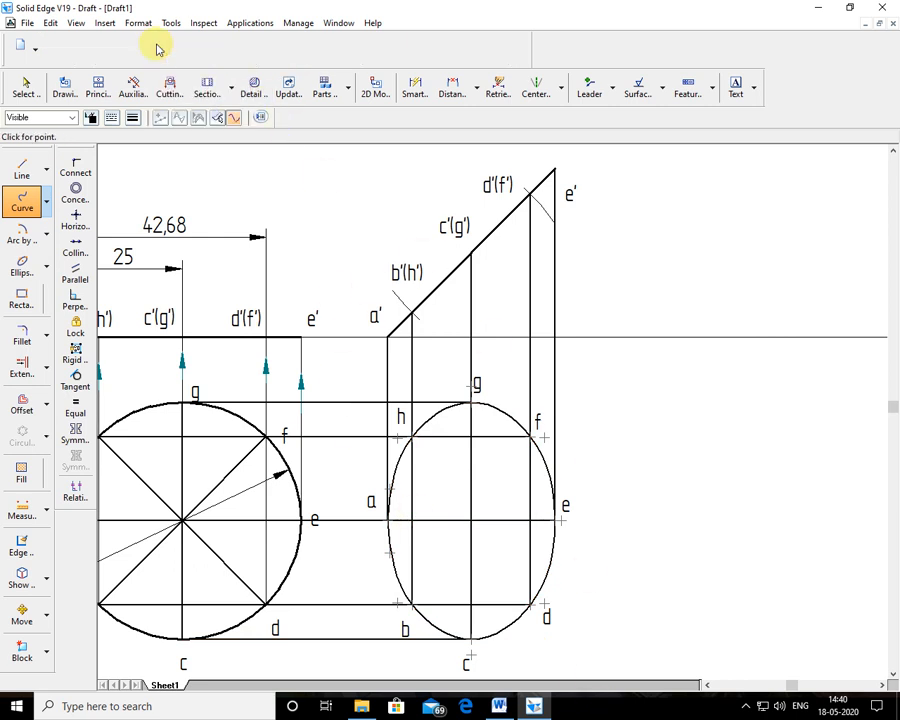
{"action": "left_click", "coordinate": [160, 50]}
Delete the separate line between h and f, and extend the horizontal projector from the circle's f to the d'(f') projector.
{"action": "left_click", "coordinate": [455, 440]}
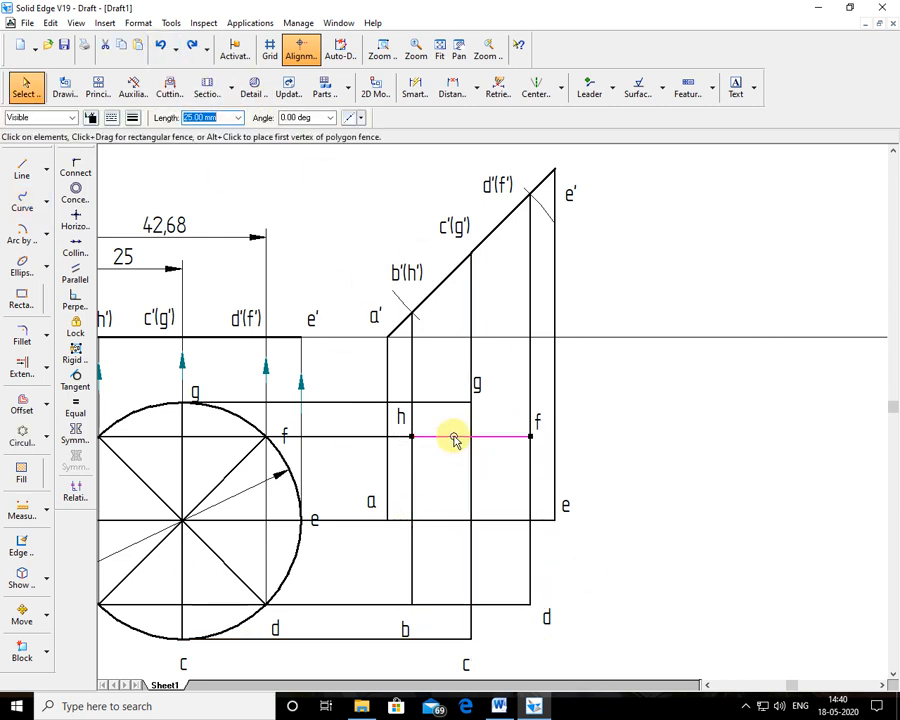
{"action": "key", "text": "Delete"}
{"action": "left_click", "coordinate": [24, 368]}
{"action": "left_click", "coordinate": [30, 372]}
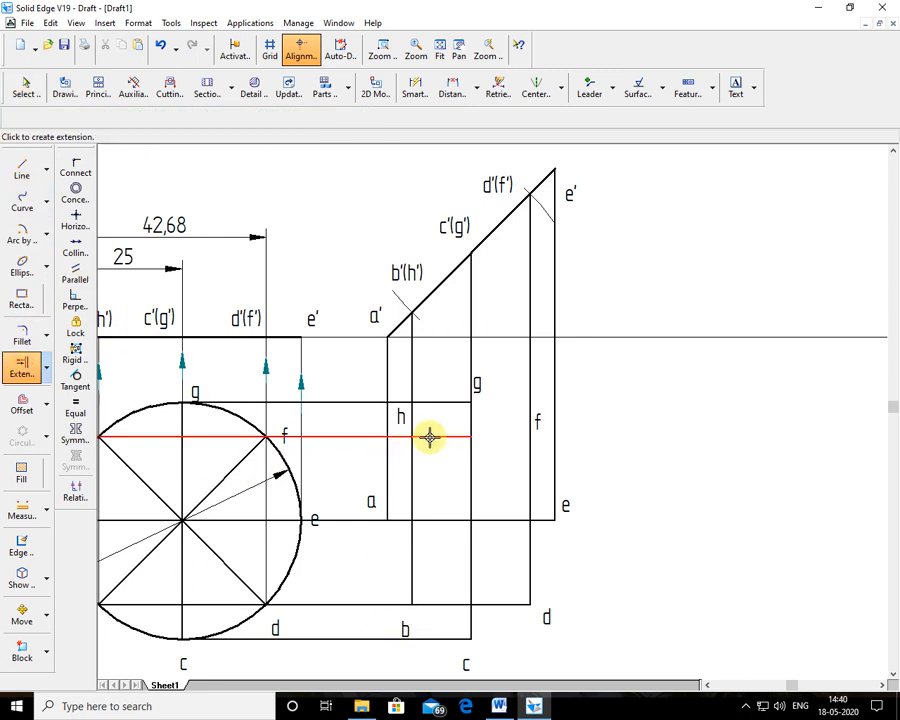
{"action": "left_click", "coordinate": [468, 437]}
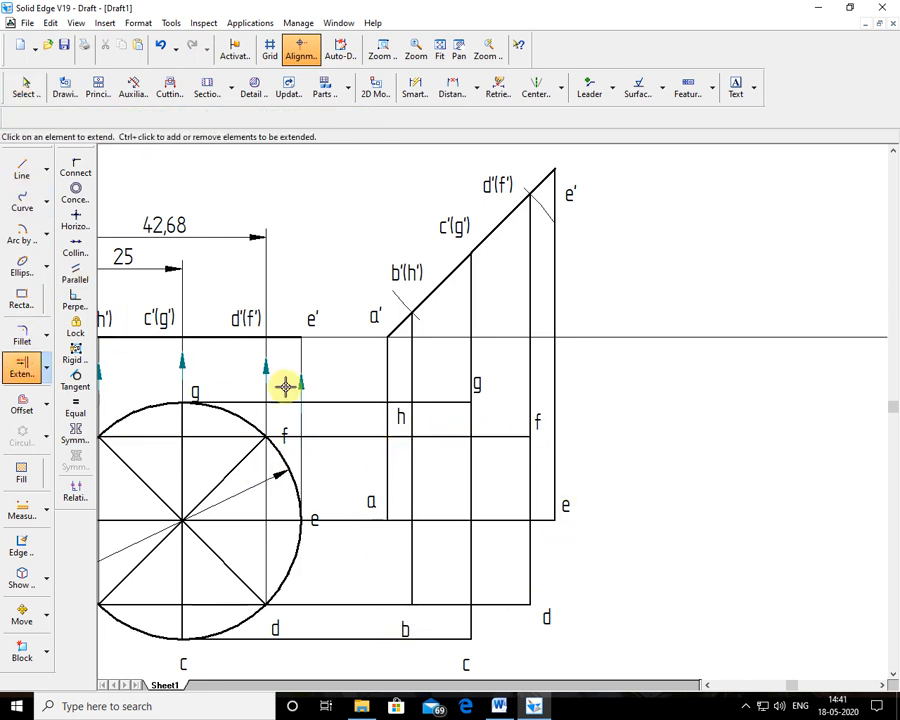
Try to draw a closed smooth curve from a through b, c, d, e, f, g and h in the second top view.
{"action": "left_click", "coordinate": [22, 200]}
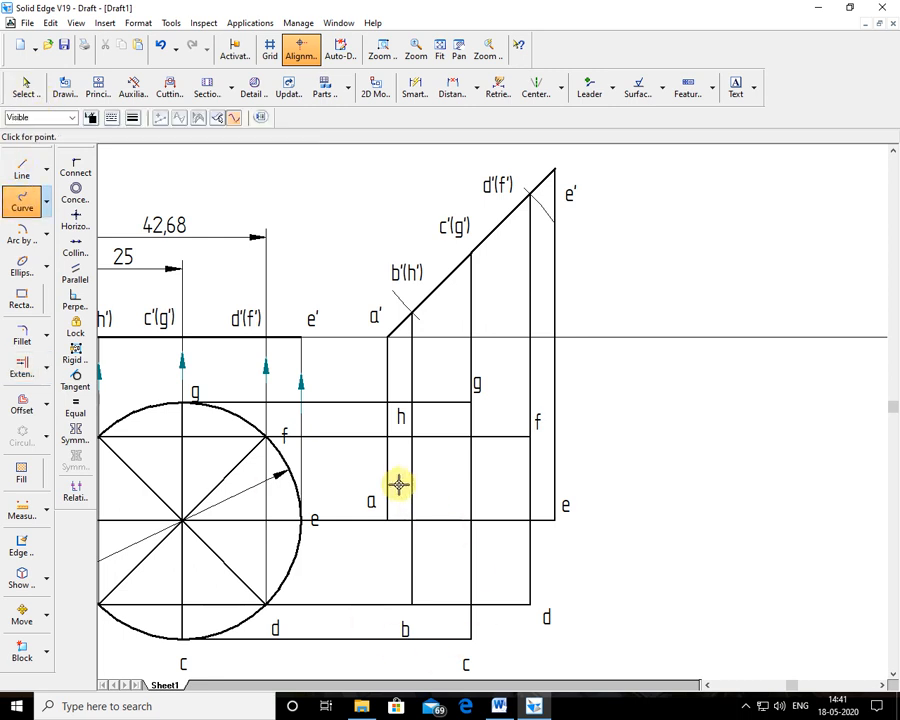
{"action": "left_click", "coordinate": [387, 519]}
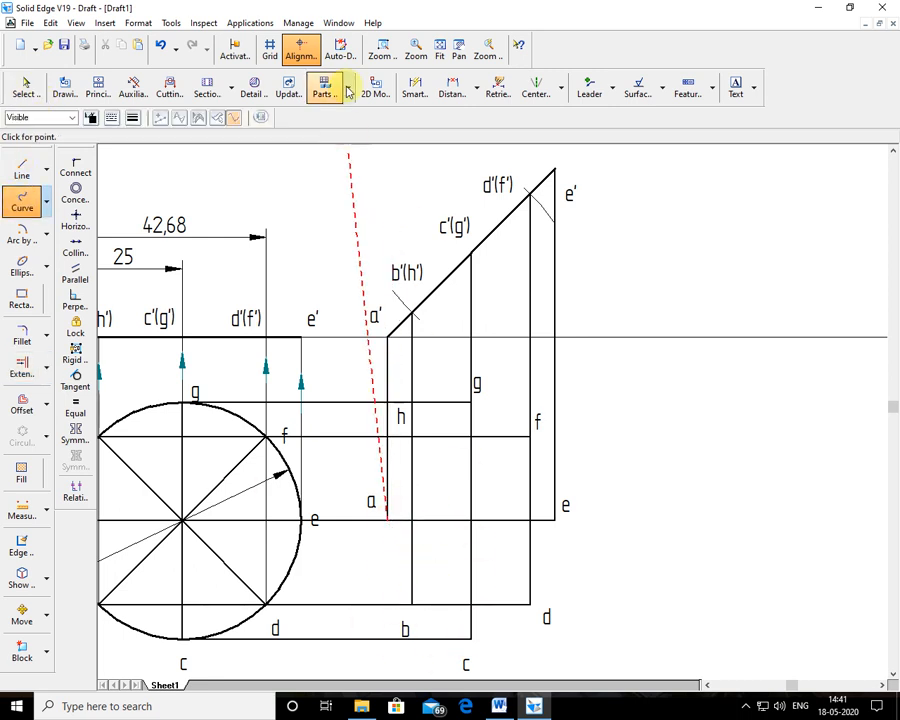
{"action": "left_click", "coordinate": [384, 57]}
{"action": "left_click_drag", "start_coordinate": [331, 302], "coordinate": [617, 680]}
{"action": "right_click", "coordinate": [635, 593]}
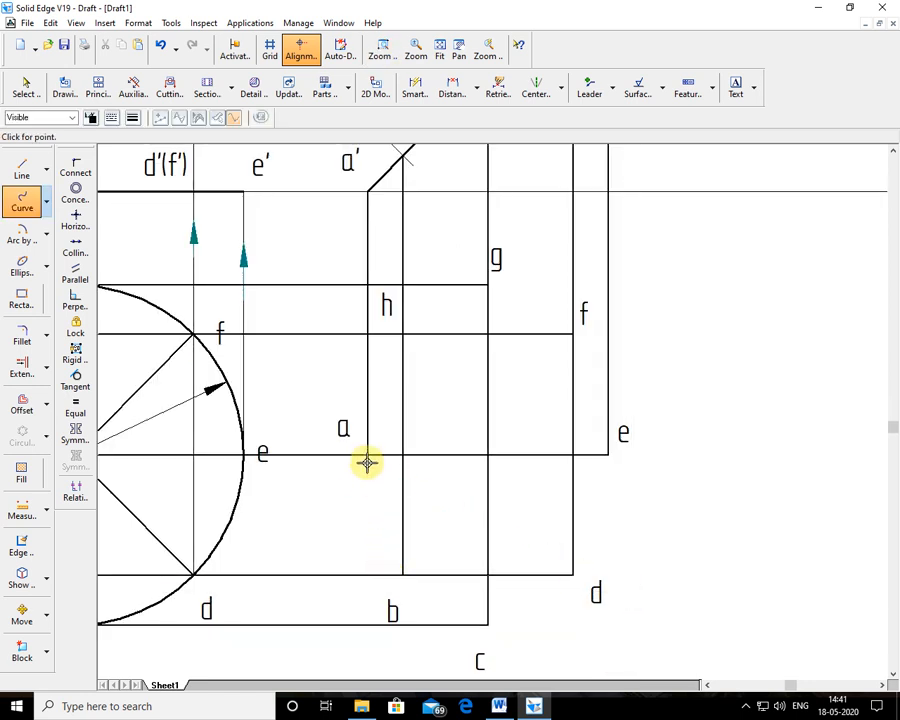
{"action": "left_click", "coordinate": [401, 575]}
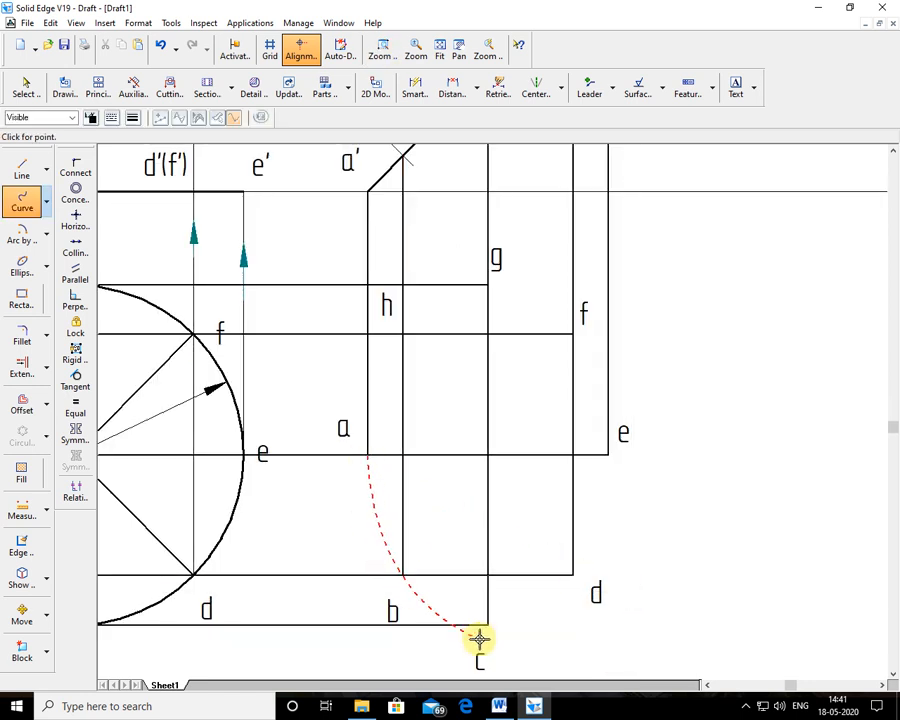
{"action": "left_click", "coordinate": [486, 623]}
{"action": "left_click", "coordinate": [572, 576]}
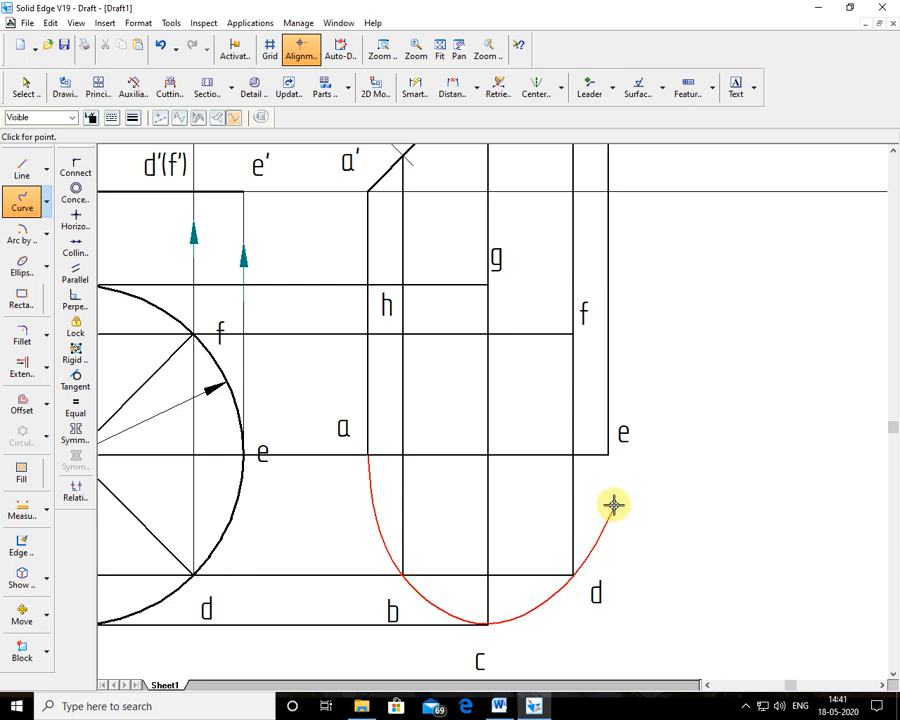
{"action": "left_click", "coordinate": [608, 455]}
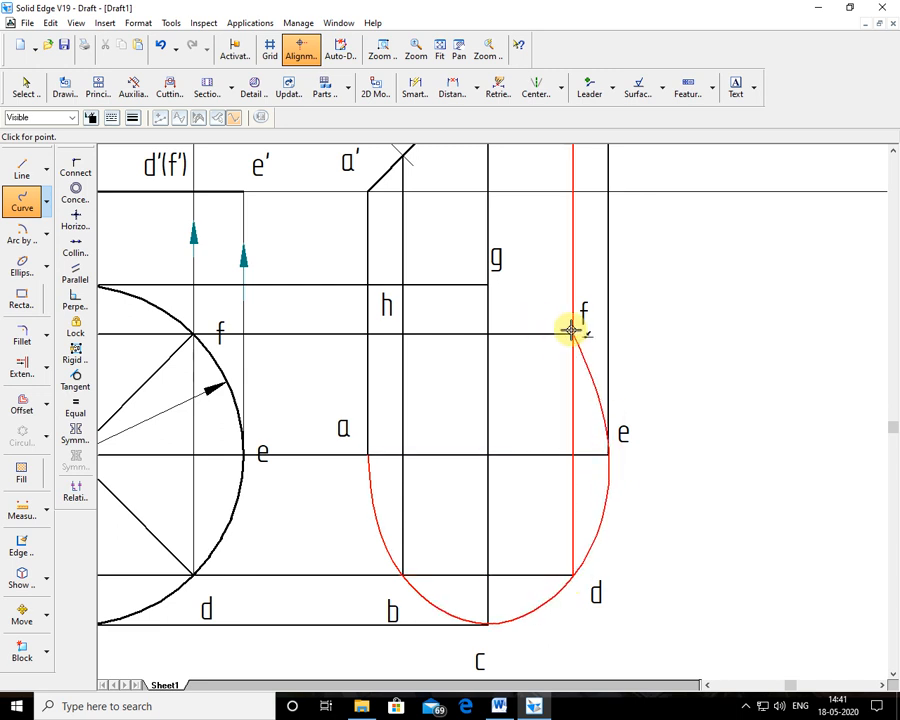
{"action": "left_click", "coordinate": [571, 333]}
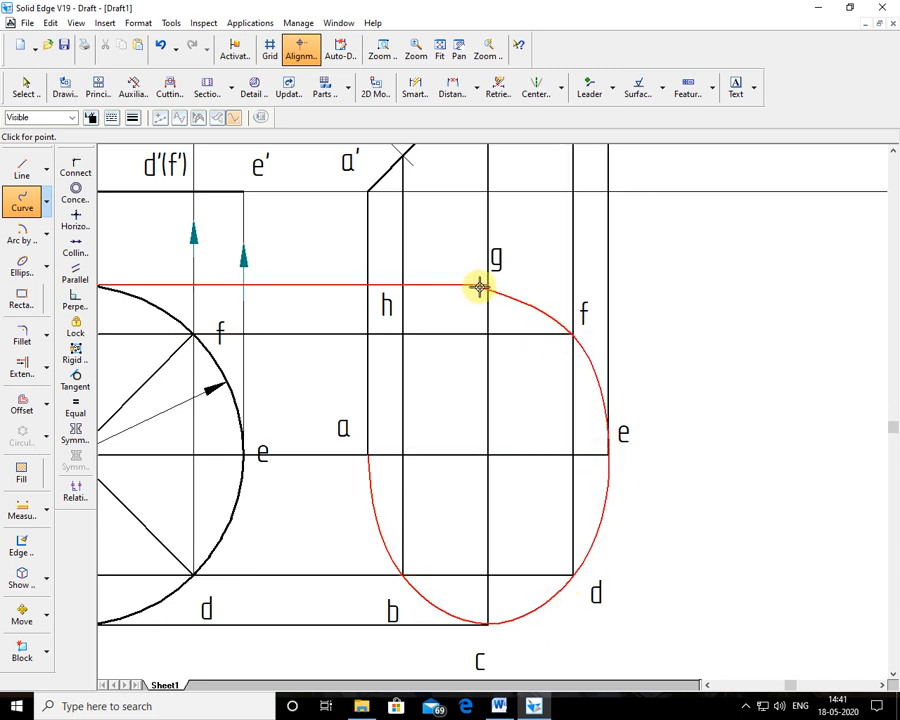
{"action": "left_click", "coordinate": [487, 287]}
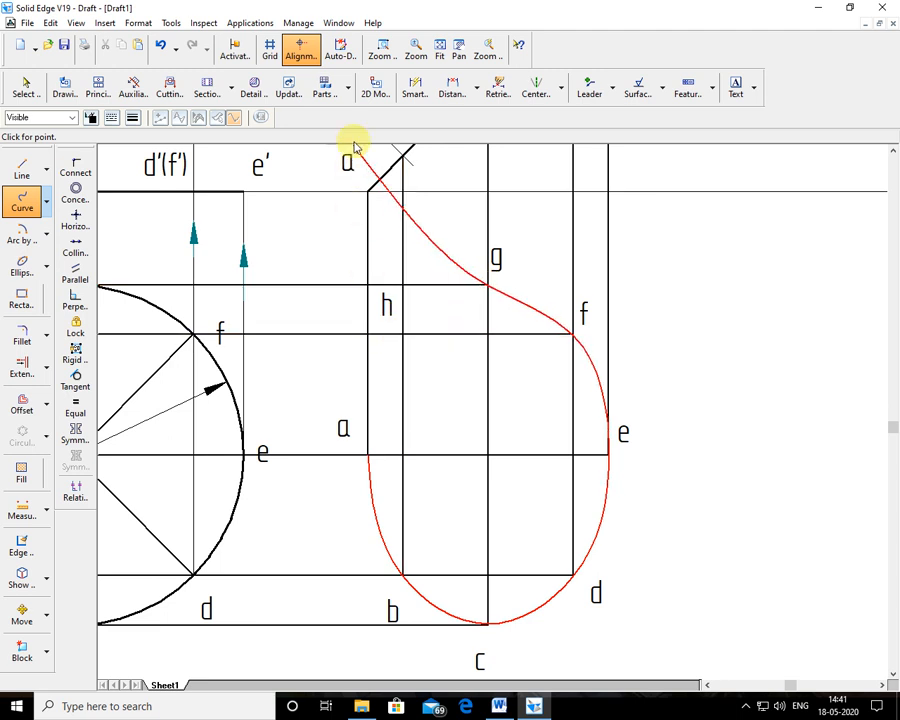
{"action": "left_click", "coordinate": [381, 47]}
{"action": "left_click_drag", "start_coordinate": [361, 291], "coordinate": [437, 371]}
{"action": "right_click", "coordinate": [635, 553]}
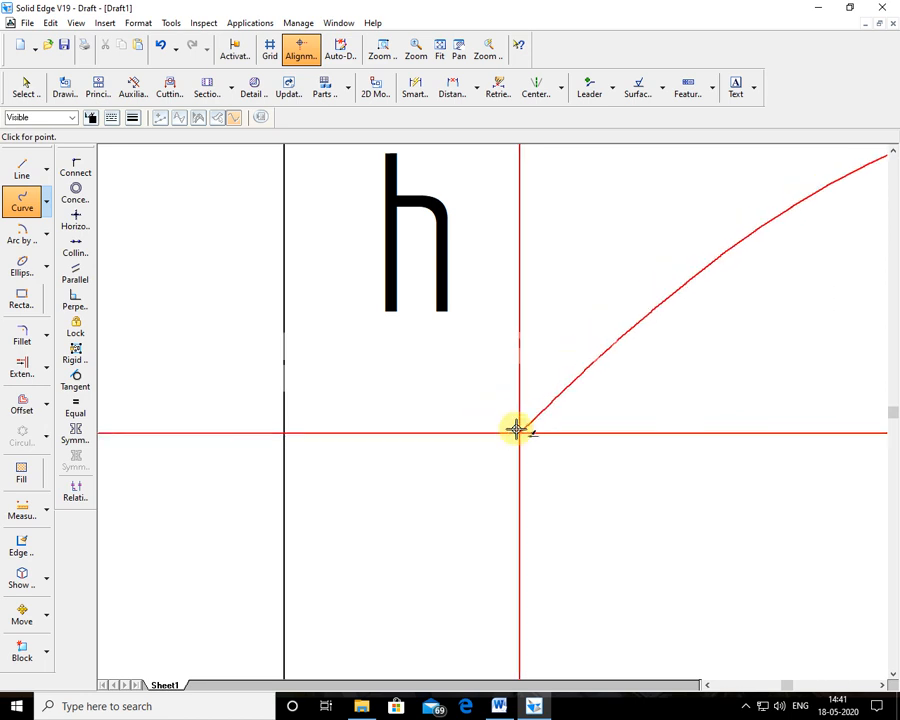
{"action": "left_click", "coordinate": [521, 436]}
{"action": "left_click", "coordinate": [436, 54]}
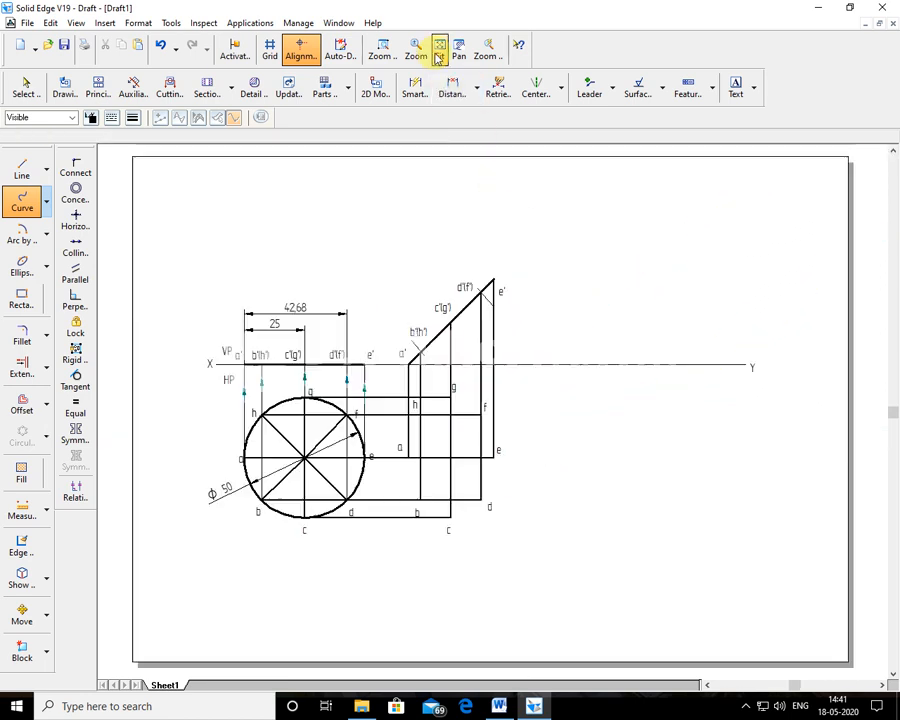
{"action": "left_click", "coordinate": [383, 55]}
{"action": "left_click", "coordinate": [460, 460]}
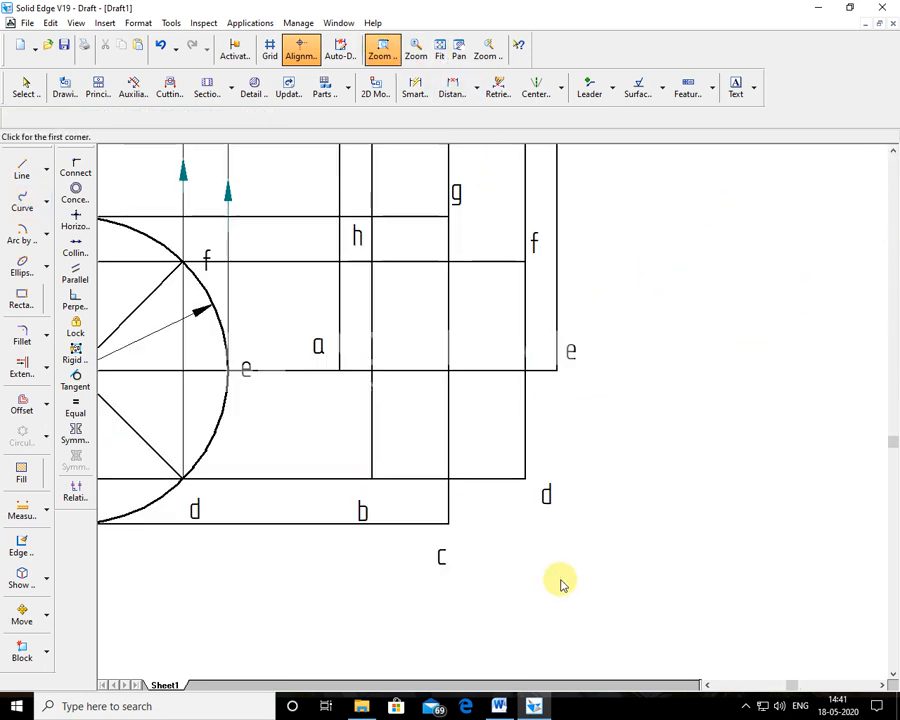
{"action": "key", "text": "Escape"}
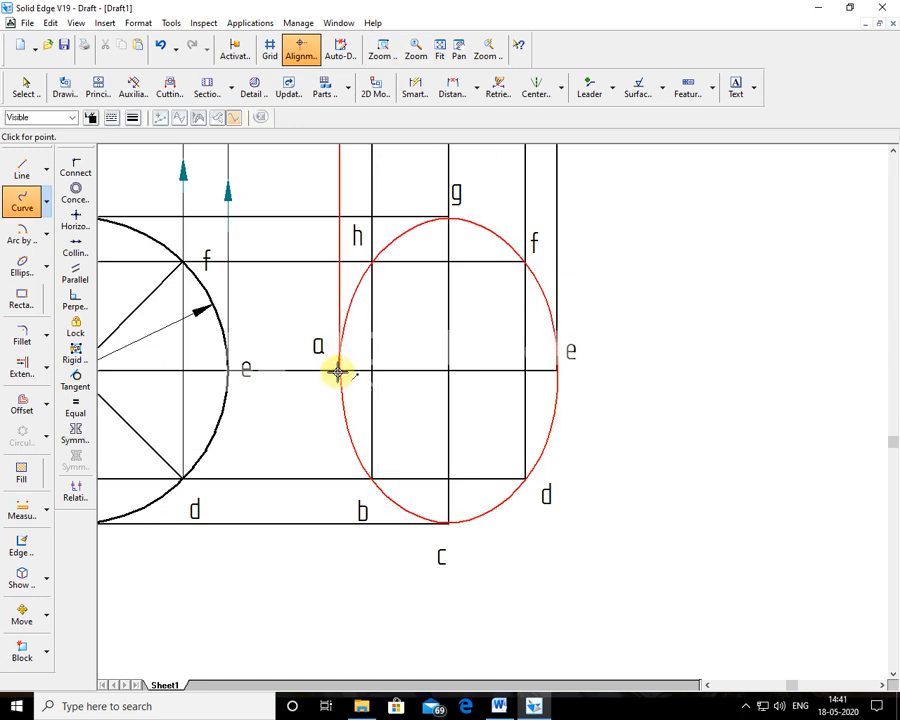
{"action": "left_click", "coordinate": [339, 370]}
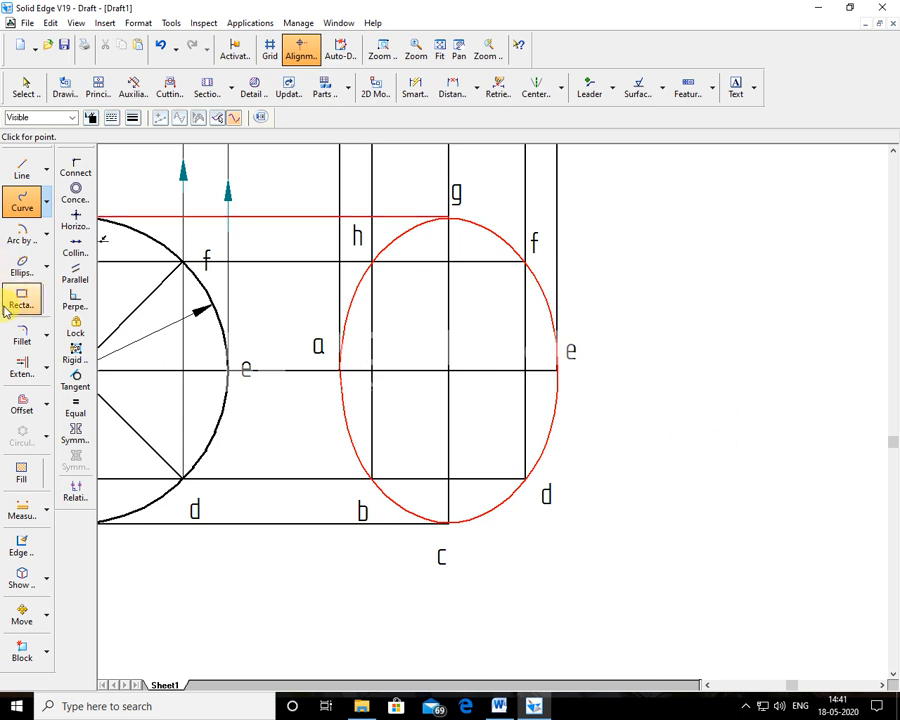
{"action": "left_click", "coordinate": [25, 88]}
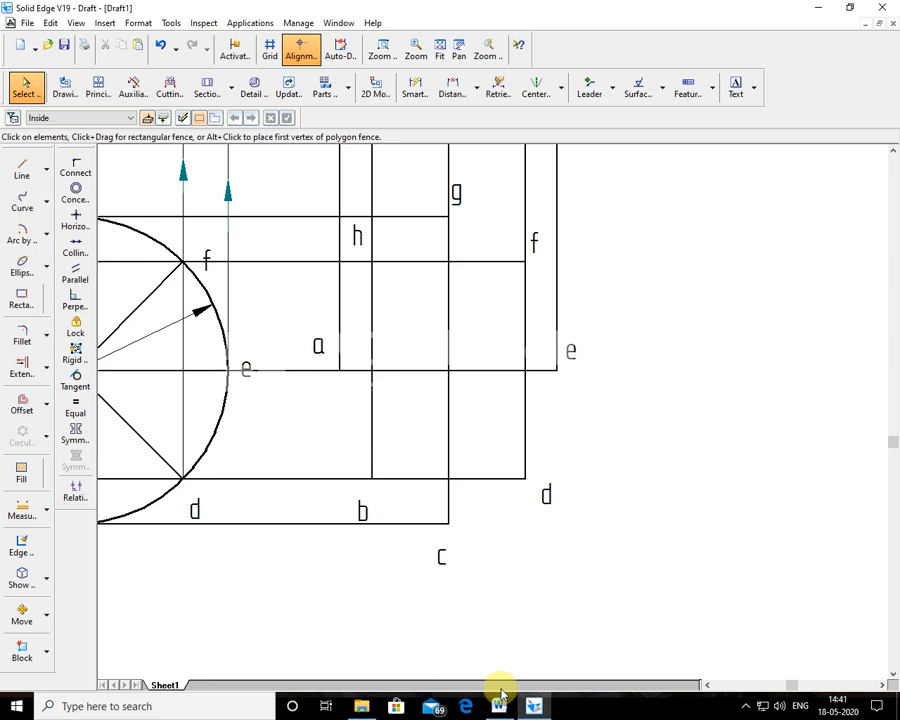
Split the horizontal projector through f at point h, where it crosses the vertical projector from b'(h').
{"action": "left_click", "coordinate": [410, 263]}
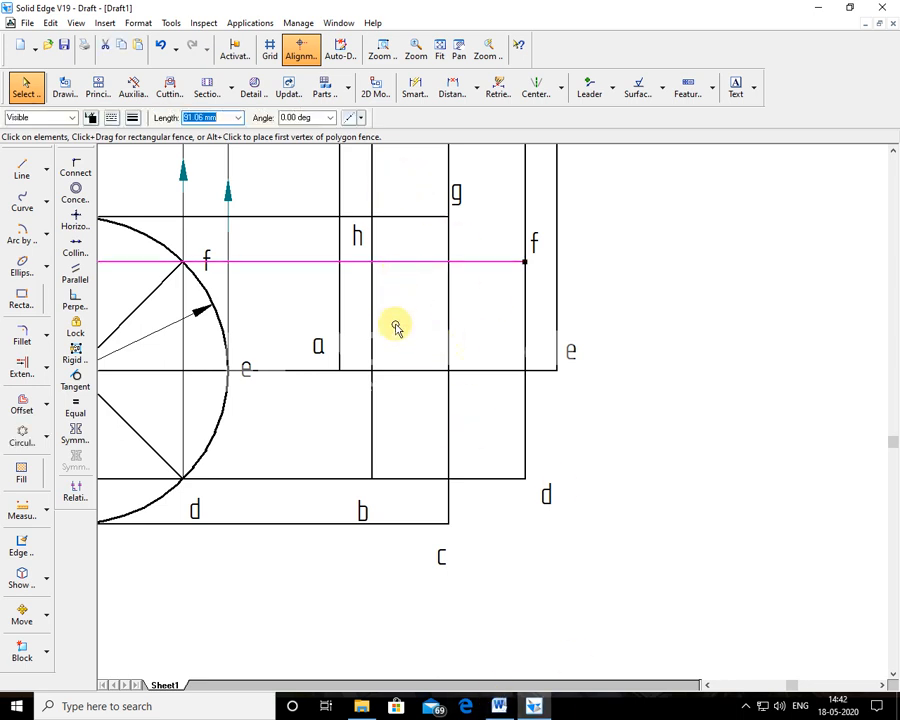
{"action": "left_click", "coordinate": [411, 437]}
{"action": "left_click", "coordinate": [46, 367]}
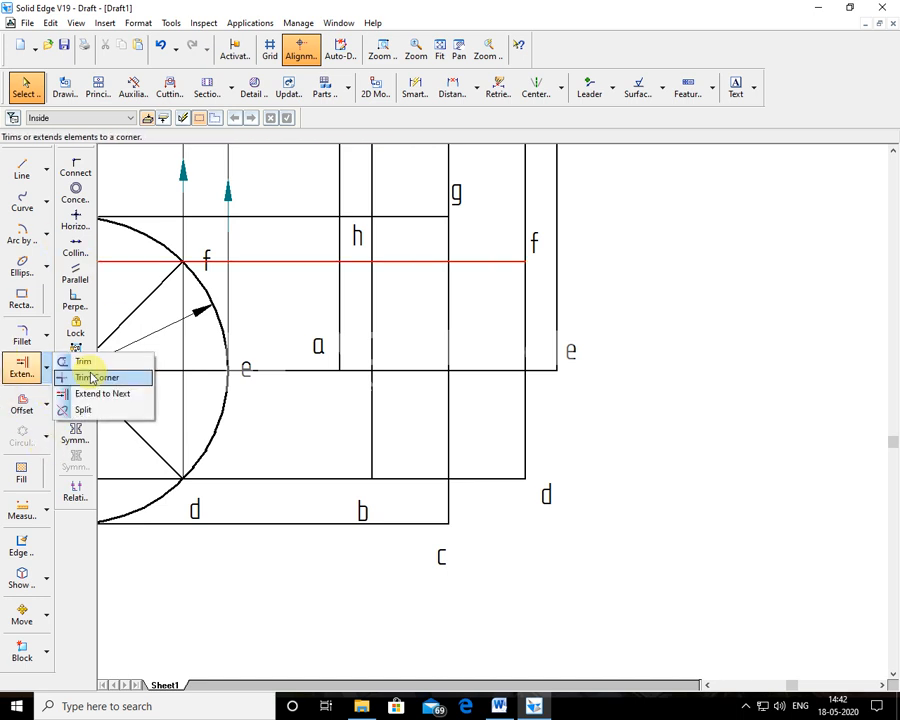
{"action": "left_click", "coordinate": [66, 408]}
{"action": "left_click", "coordinate": [410, 261]}
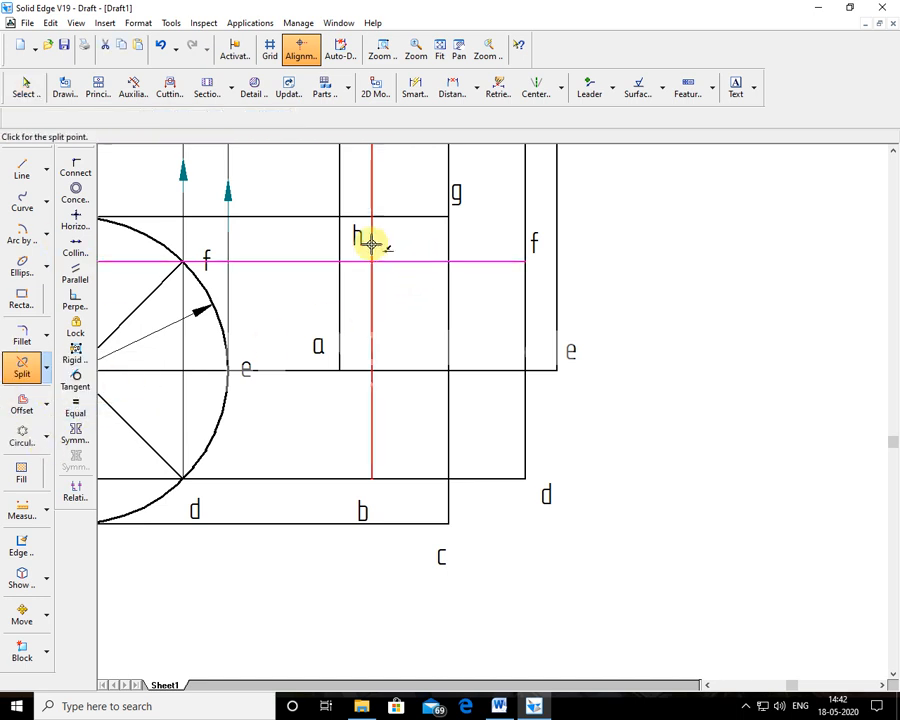
{"action": "left_click", "coordinate": [370, 262]}
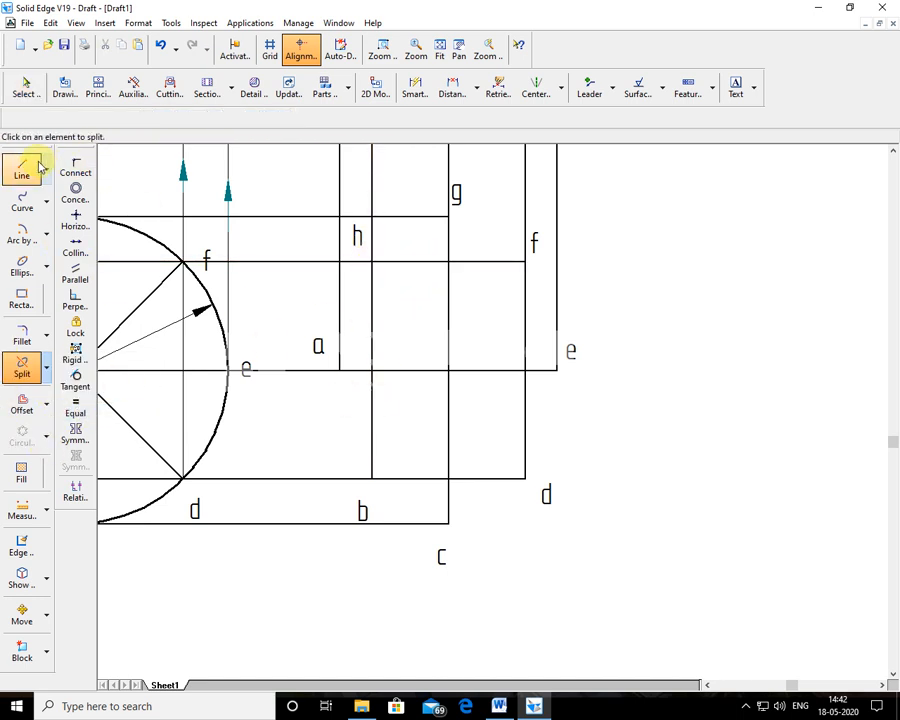
{"action": "left_click", "coordinate": [26, 88]}
{"action": "left_click", "coordinate": [406, 266]}
{"action": "key", "text": "Escape"}
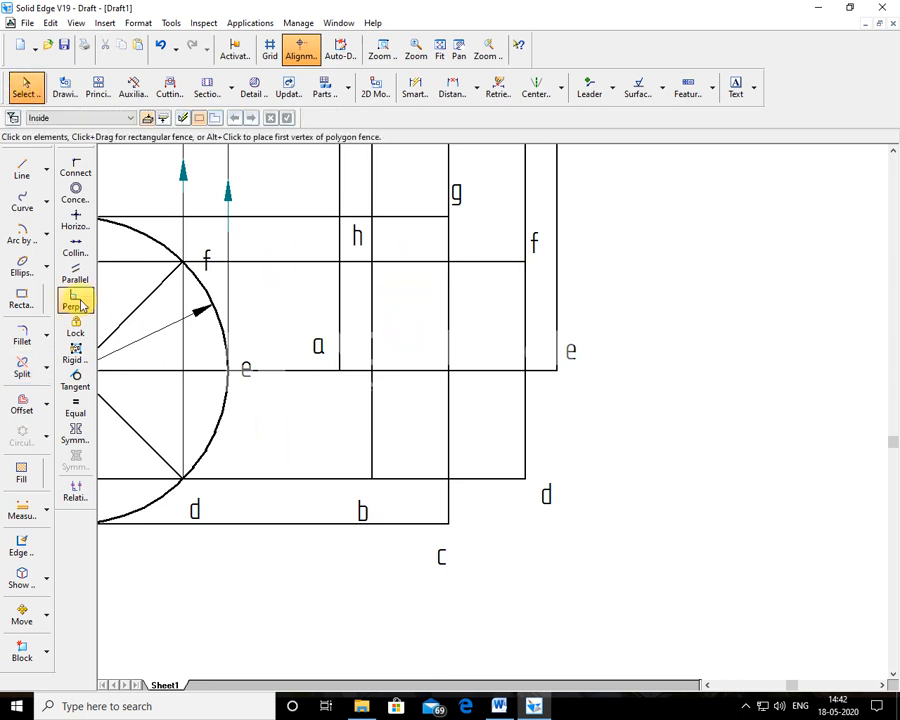
Draw a closed smooth curve from a through b, c, d, e, f, g and h back to a in the second top view.
{"action": "left_click", "coordinate": [22, 202]}
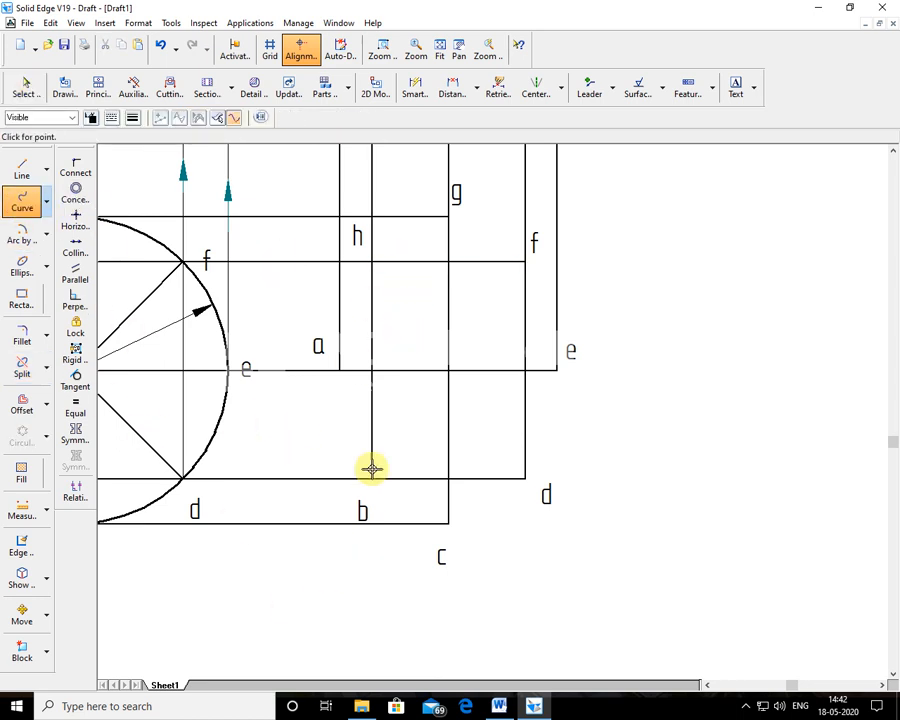
{"action": "left_click", "coordinate": [340, 371]}
{"action": "left_click", "coordinate": [372, 479]}
{"action": "left_click", "coordinate": [449, 523]}
{"action": "left_click", "coordinate": [526, 479]}
{"action": "left_click", "coordinate": [557, 370]}
{"action": "left_click", "coordinate": [524, 261]}
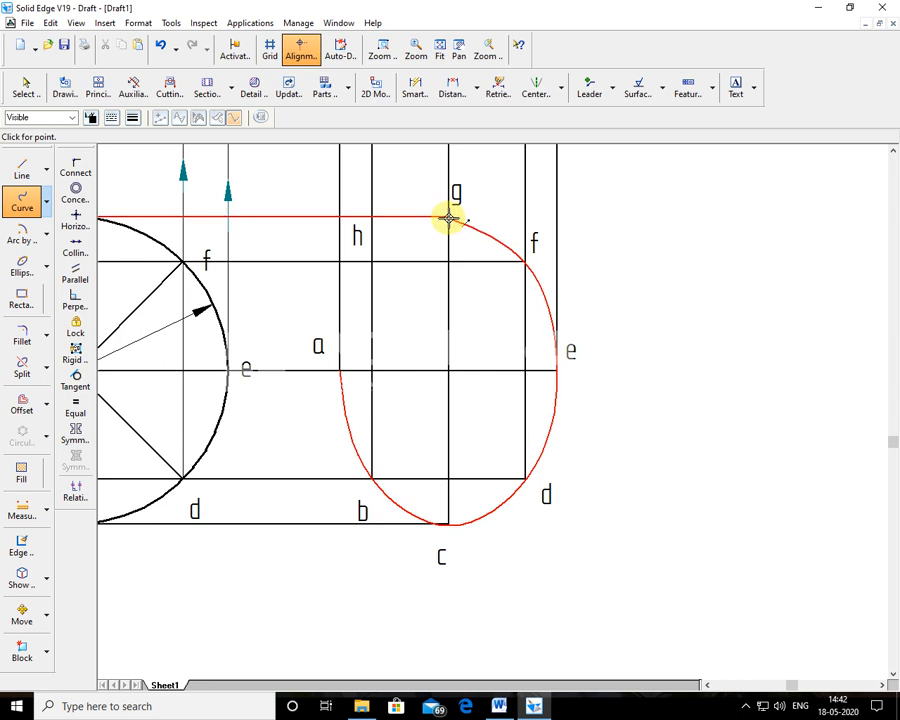
{"action": "left_click", "coordinate": [450, 216]}
{"action": "left_click", "coordinate": [372, 261]}
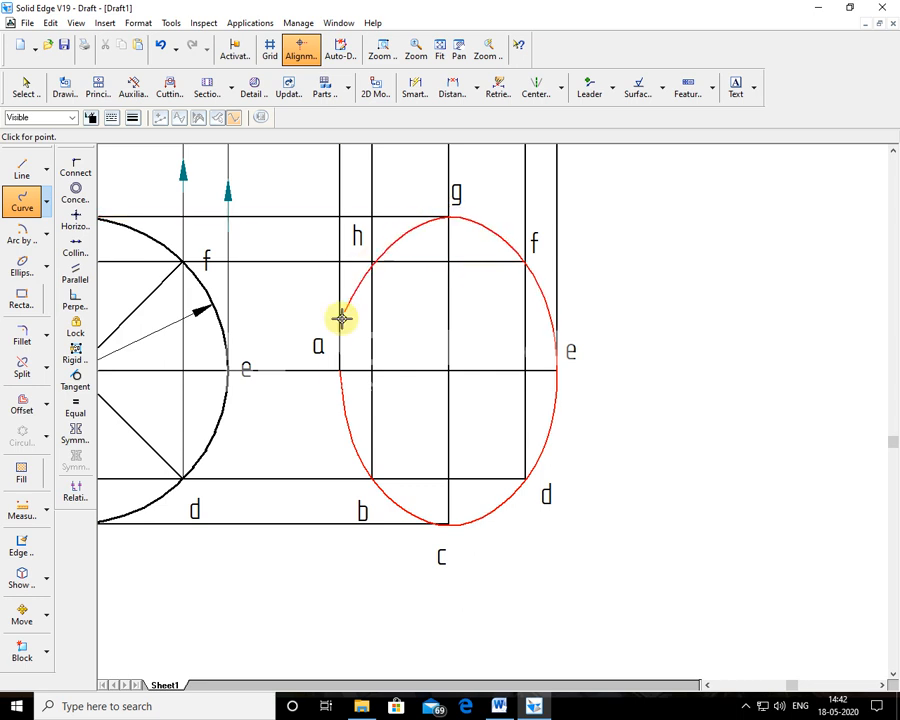
{"action": "left_click", "coordinate": [338, 373]}
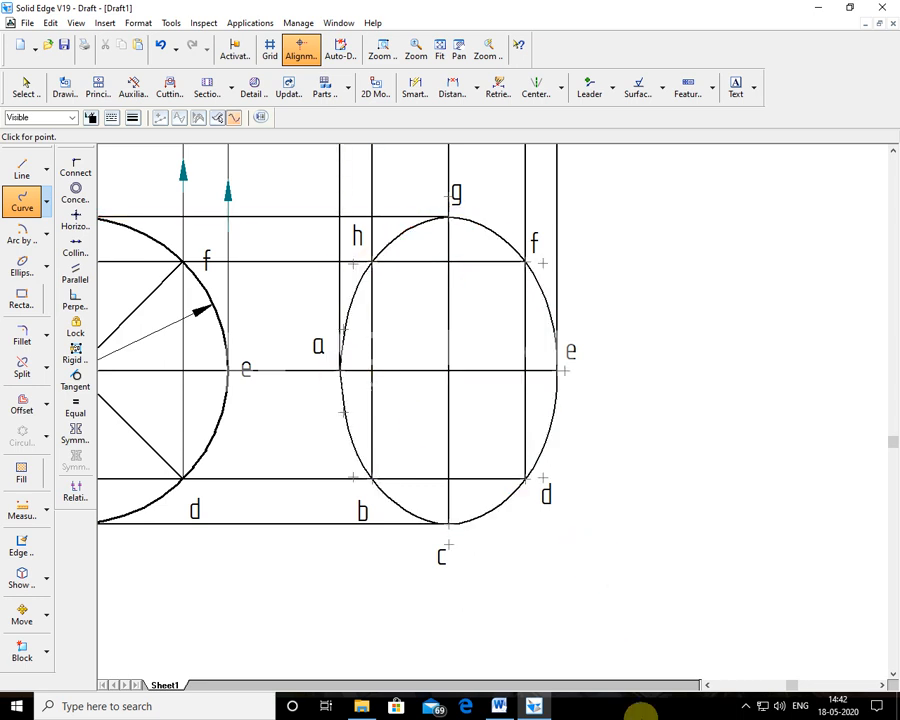
Give the closed curve in the second top view a thicker line width.
{"action": "left_click", "coordinate": [28, 88]}
{"action": "left_click", "coordinate": [400, 248]}
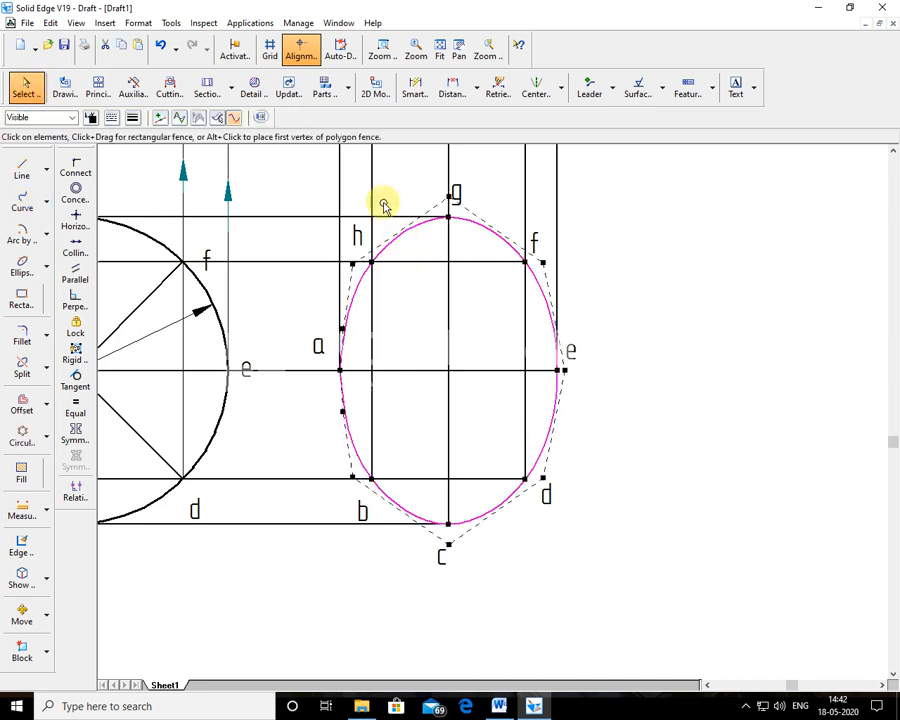
{"action": "left_click", "coordinate": [132, 118]}
{"action": "left_click", "coordinate": [143, 198]}
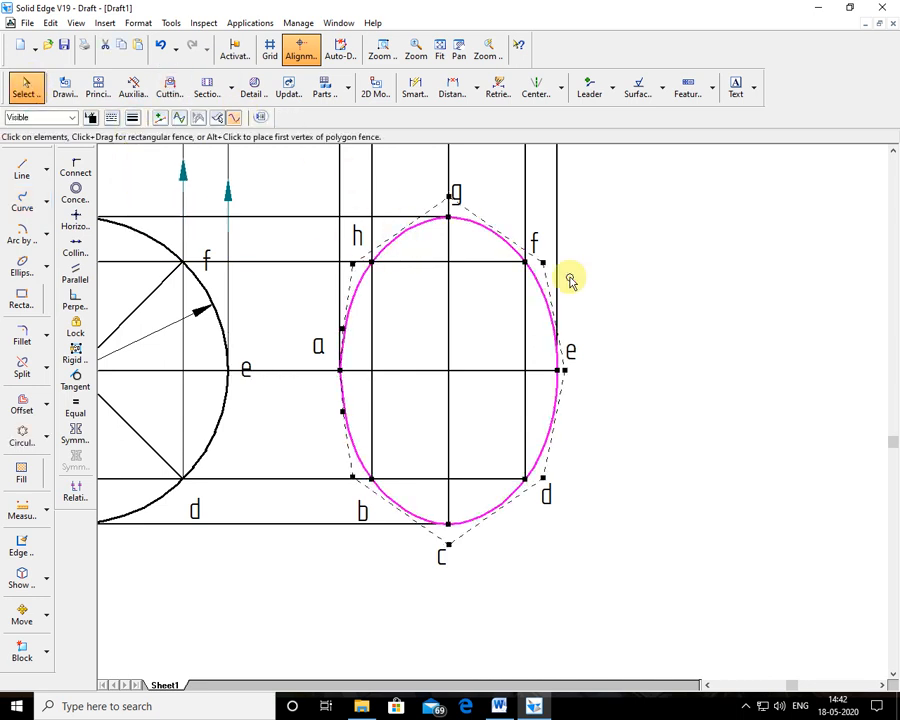
{"action": "left_click", "coordinate": [788, 483]}
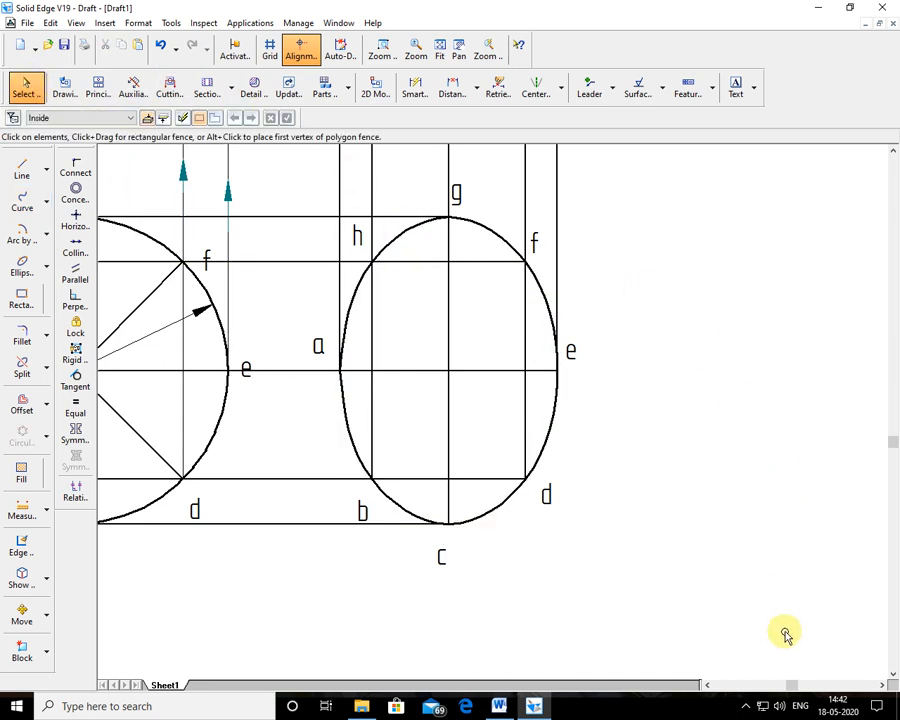
Add leader arrows on the five horizontal projectors between the two top views, pointing from the circle towards the ellipse-like curve.
{"action": "left_click", "coordinate": [437, 52]}
{"action": "left_click", "coordinate": [381, 50]}
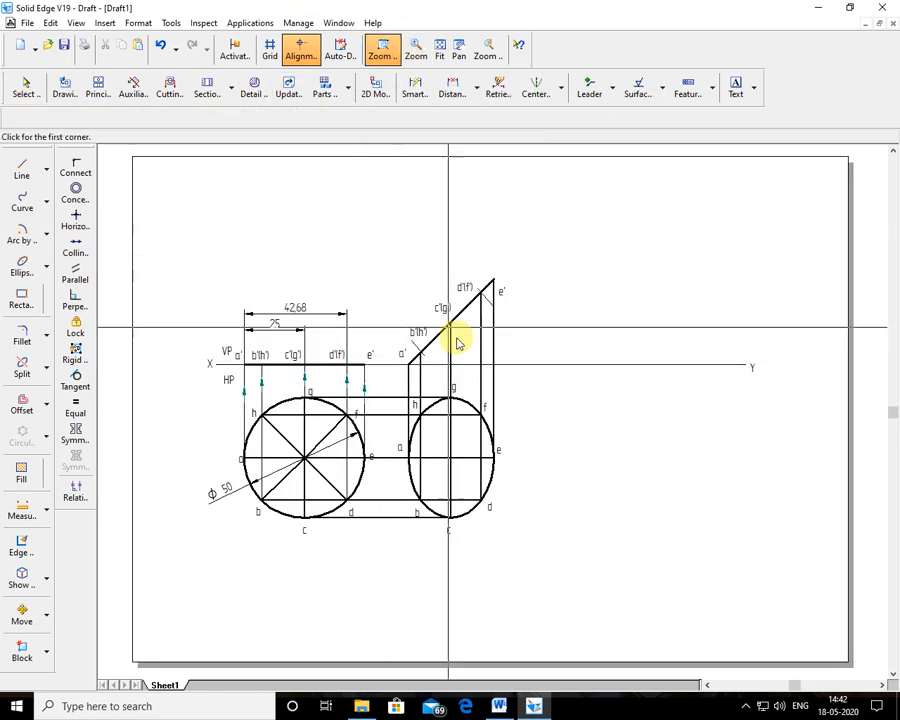
{"action": "left_click_drag", "start_coordinate": [350, 240], "coordinate": [657, 566]}
{"action": "key", "text": "Escape"}
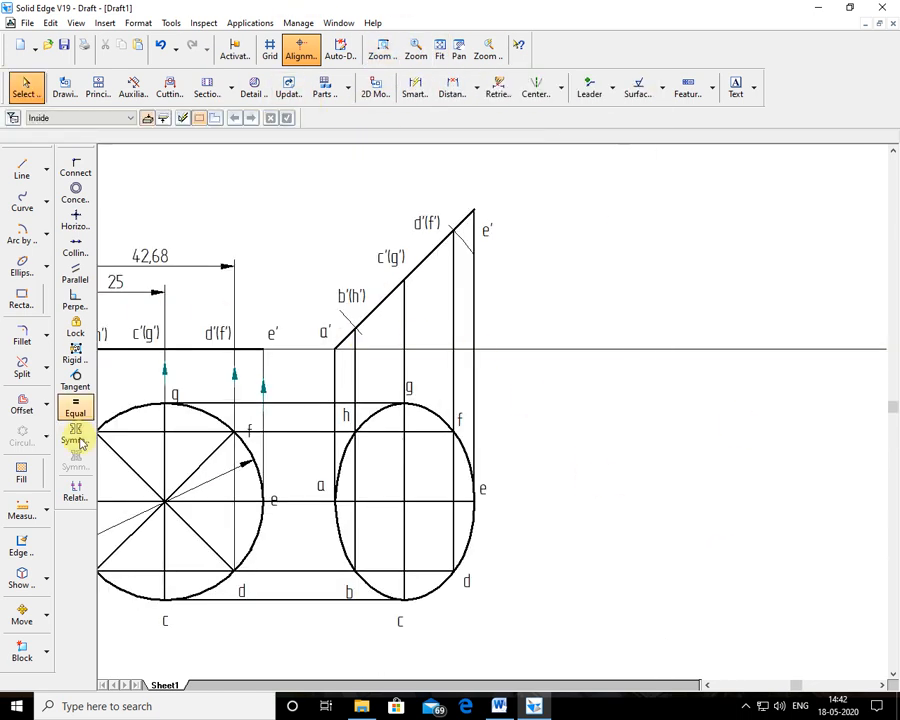
{"action": "left_click", "coordinate": [588, 87]}
{"action": "left_click", "coordinate": [311, 404]}
{"action": "left_click", "coordinate": [292, 431]}
{"action": "left_click", "coordinate": [296, 501]}
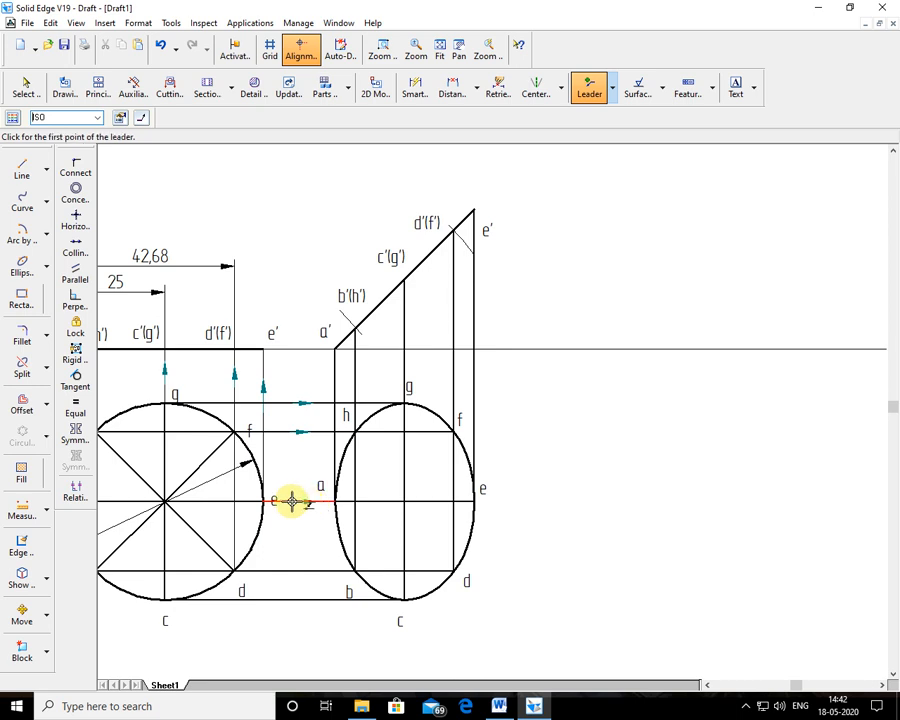
{"action": "left_click", "coordinate": [314, 570]}
{"action": "left_click", "coordinate": [289, 571]}
{"action": "left_click", "coordinate": [307, 598]}
{"action": "left_click", "coordinate": [288, 598]}
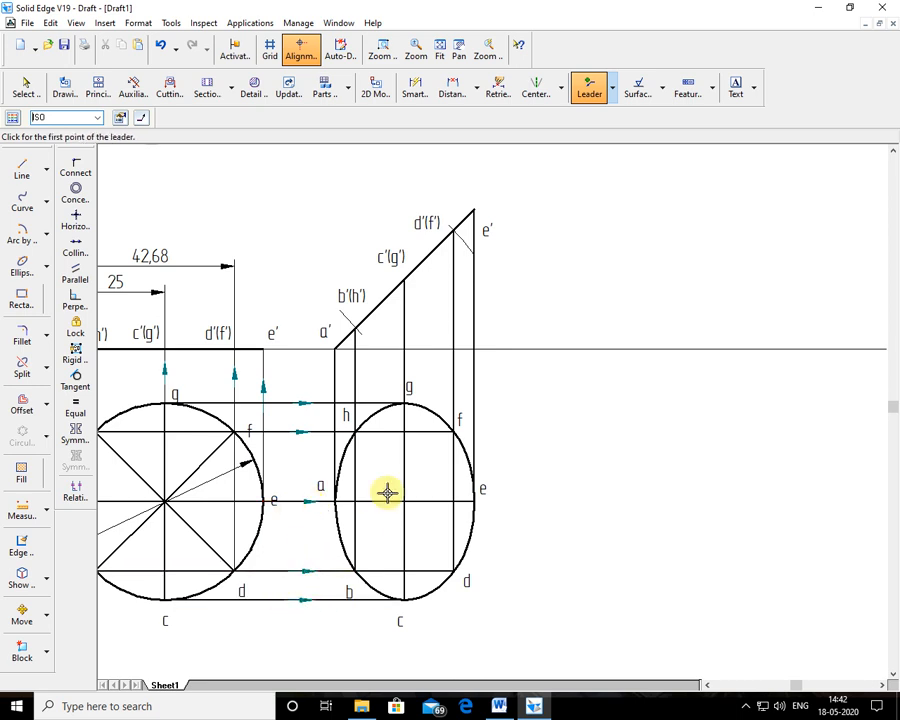
Add downward leader arrows on the vertical projectors from a', b'(h'), c'(g'), d'(f') and e' to the second top view.
{"action": "left_click", "coordinate": [355, 383]}
{"action": "left_click", "coordinate": [357, 362]}
{"action": "left_click", "coordinate": [334, 384]}
{"action": "left_click", "coordinate": [334, 364]}
{"action": "left_click", "coordinate": [404, 323]}
{"action": "left_click", "coordinate": [405, 307]}
{"action": "left_click", "coordinate": [454, 300]}
{"action": "left_click", "coordinate": [454, 283]}
{"action": "left_click", "coordinate": [475, 299]}
{"action": "left_click", "coordinate": [476, 267]}
{"action": "left_click", "coordinate": [470, 397]}
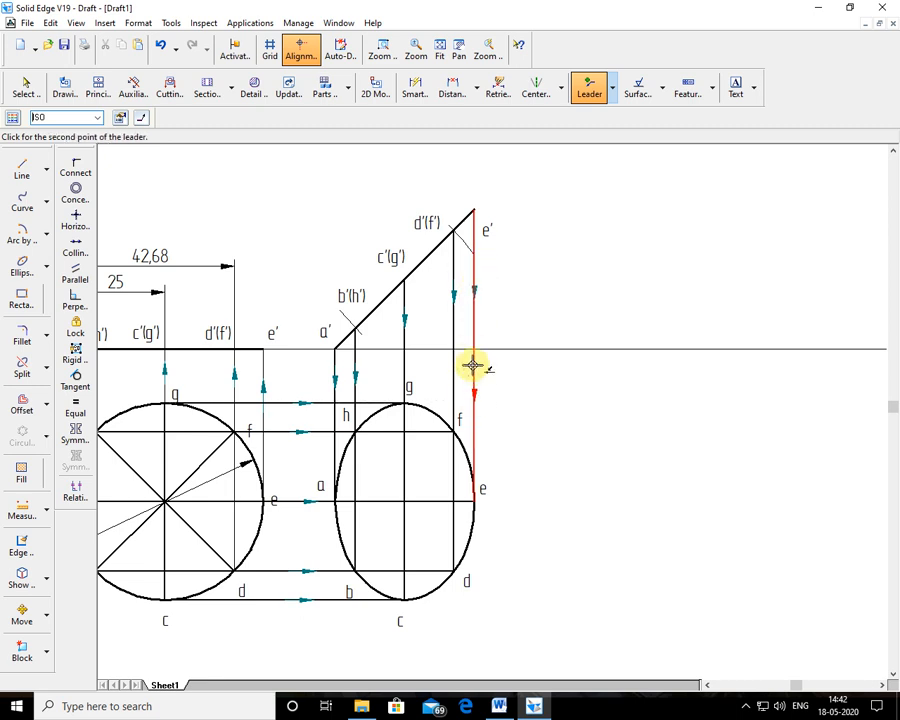
Add downward leader arrowheads to the projectors from c'(g'), d'(f') and e' between the XY line and the ellipse.
{"action": "left_click", "coordinate": [452, 390]}
{"action": "left_click", "coordinate": [454, 367]}
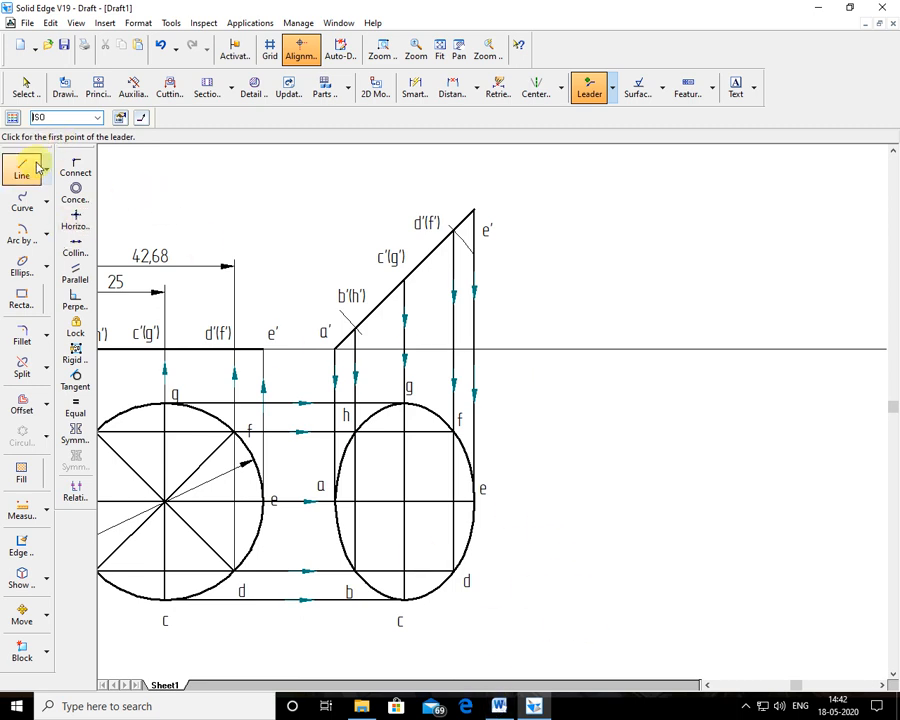
{"action": "left_click", "coordinate": [25, 88]}
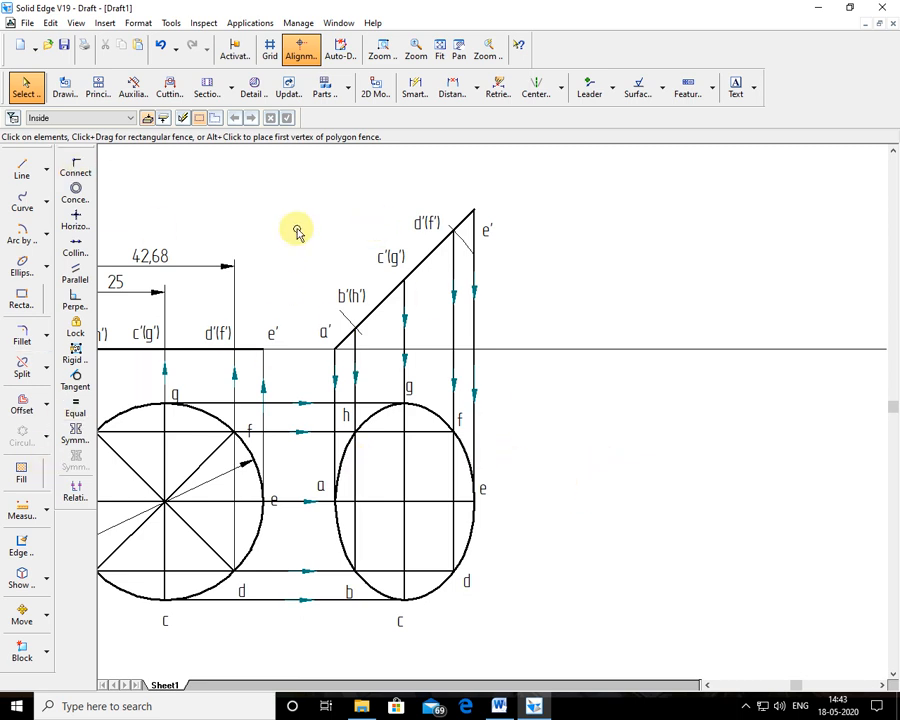
Dimension the angle between the inclined front view line a'–e' and the XY line, placing it inside the angle.
{"action": "left_click", "coordinate": [477, 93]}
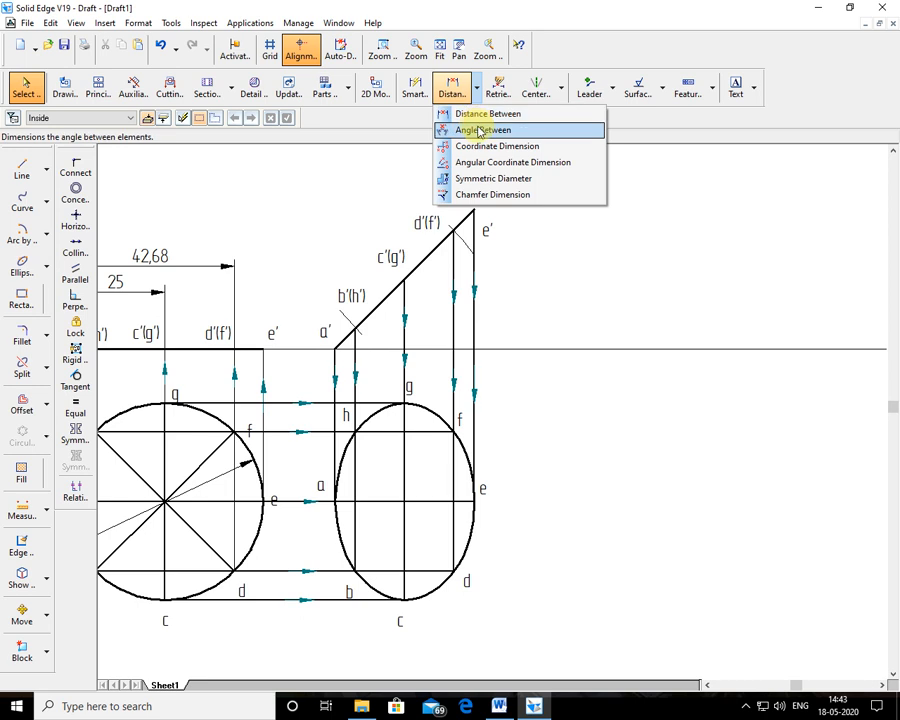
{"action": "left_click", "coordinate": [479, 130]}
{"action": "left_click", "coordinate": [413, 269]}
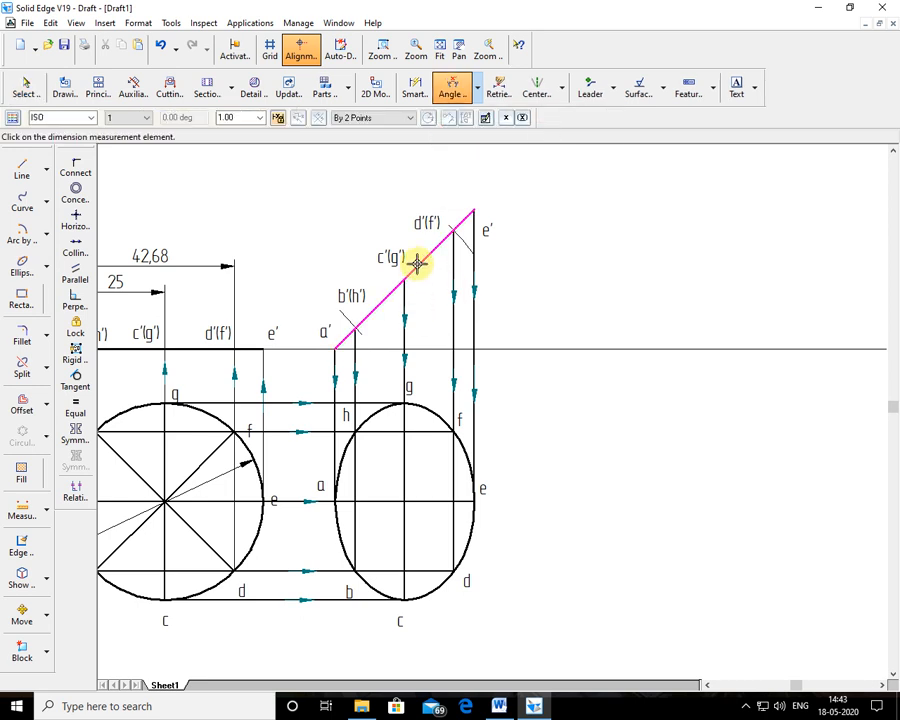
{"action": "left_click", "coordinate": [420, 347]}
{"action": "left_click", "coordinate": [426, 318]}
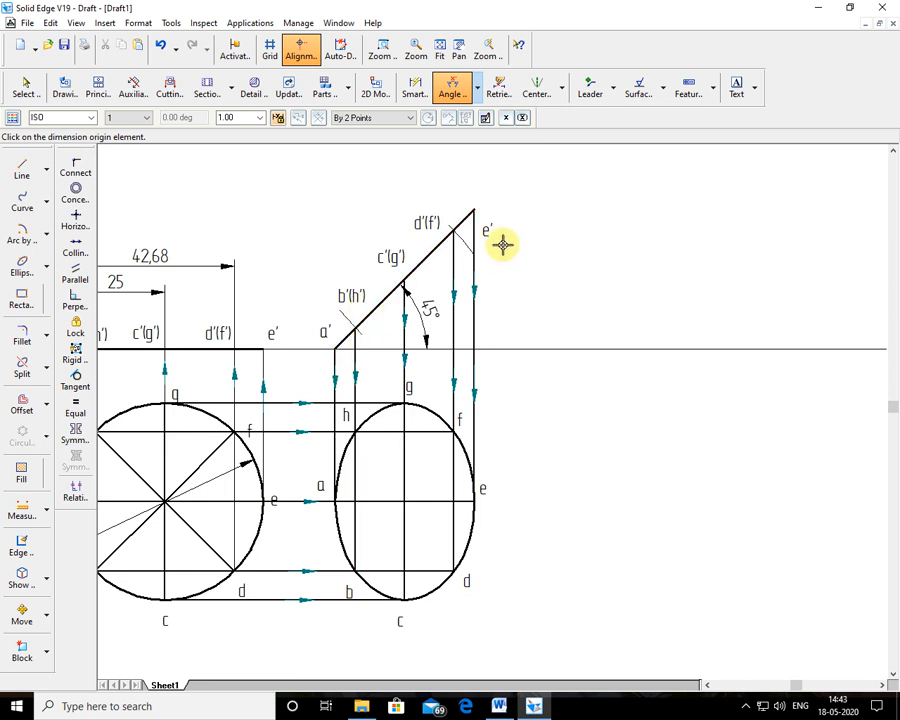
{"action": "left_click", "coordinate": [24, 90]}
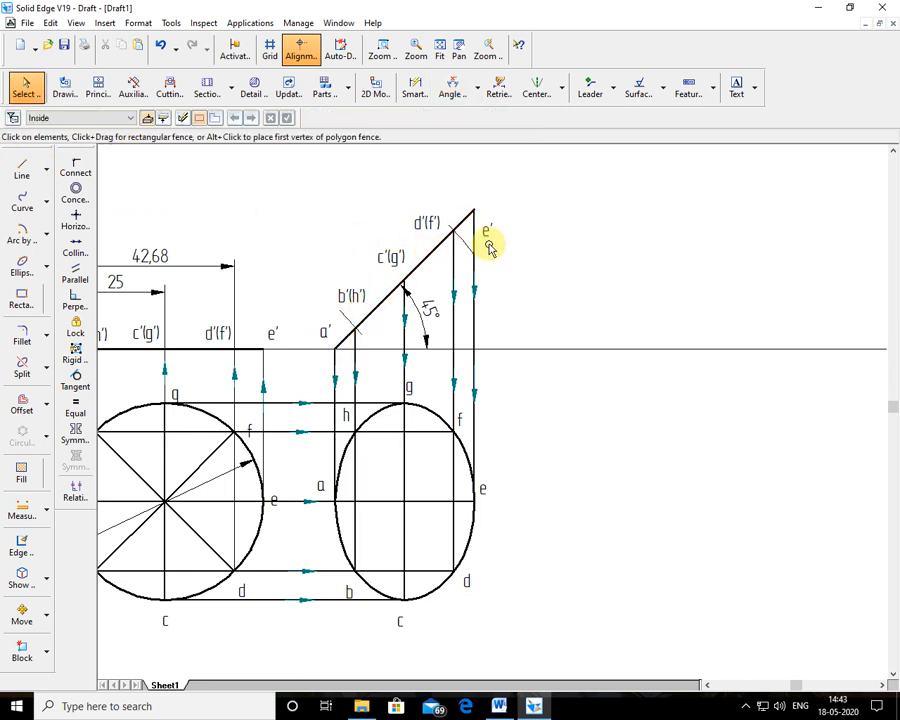
Move the e' label to just above the upper end of the inclined front view line.
{"action": "left_click_drag", "start_coordinate": [490, 246], "coordinate": [478, 198]}
{"action": "left_click", "coordinate": [586, 393]}
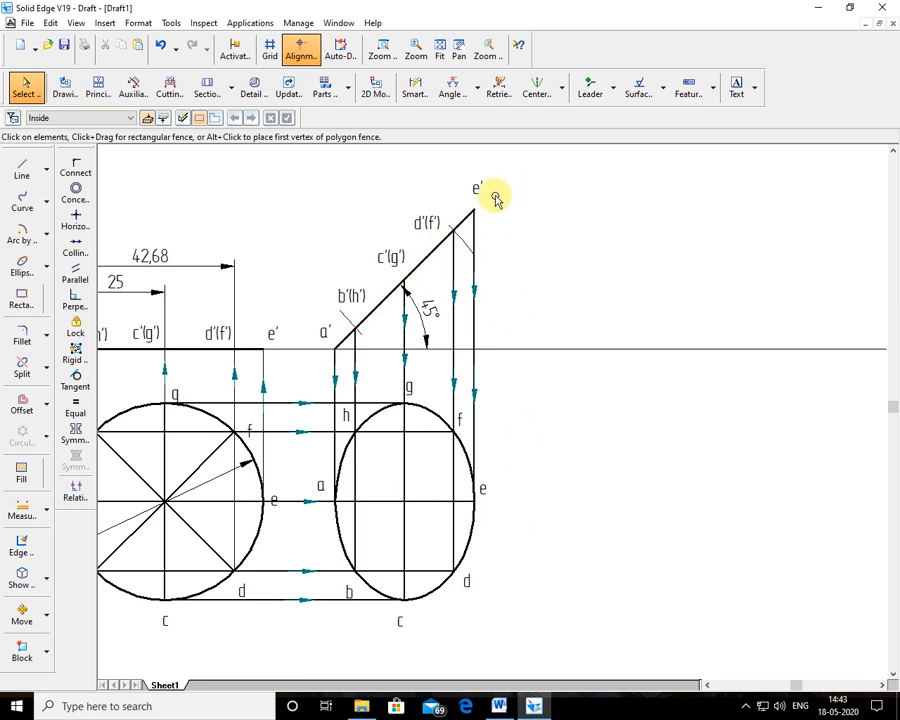
{"action": "left_click", "coordinate": [467, 218]}
{"action": "left_click", "coordinate": [500, 235]}
{"action": "left_click", "coordinate": [485, 225]}
{"action": "left_click", "coordinate": [556, 230]}
Examine the upper end of the inclined line at e' up close, then the whole sheet and the second set of views.
{"action": "left_click", "coordinate": [382, 50]}
{"action": "left_click", "coordinate": [489, 230]}
{"action": "left_click", "coordinate": [484, 232]}
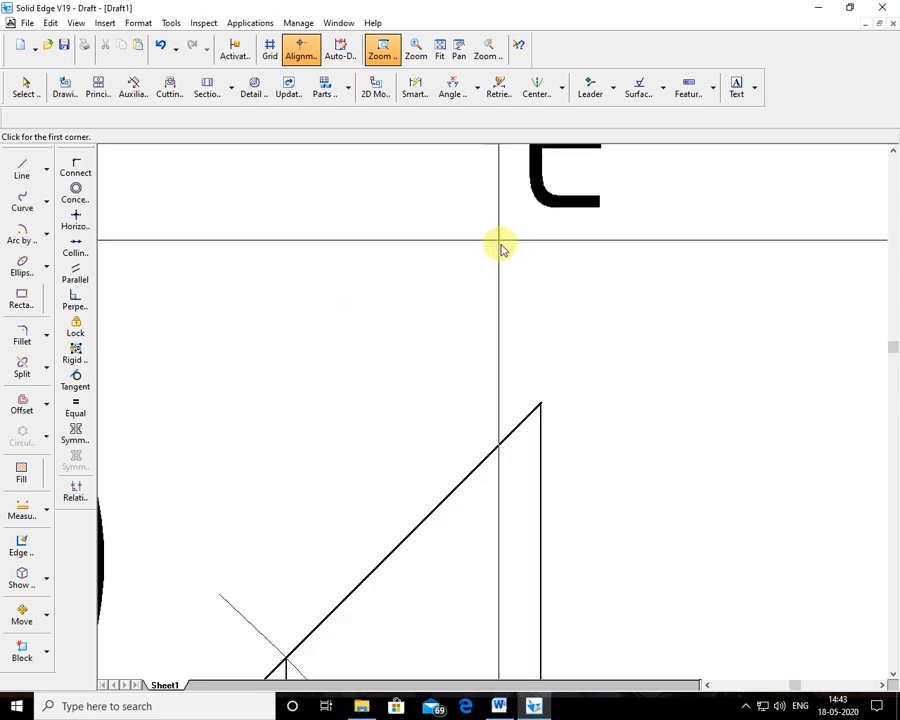
{"action": "left_click", "coordinate": [512, 379]}
{"action": "left_click", "coordinate": [546, 423]}
{"action": "left_click", "coordinate": [439, 50]}
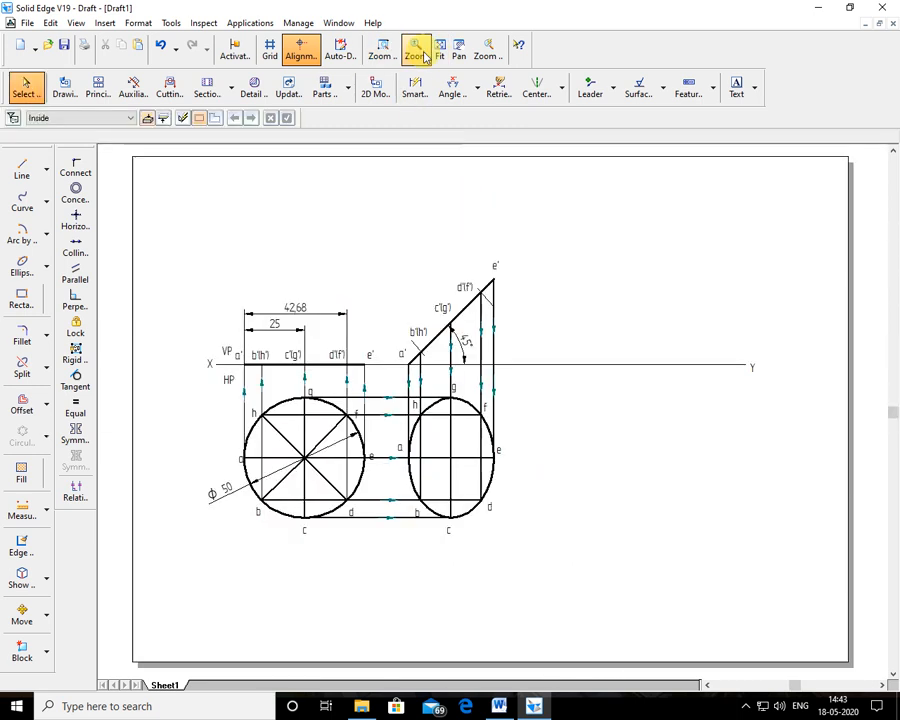
{"action": "left_click", "coordinate": [384, 50]}
{"action": "left_click_drag", "start_coordinate": [389, 231], "coordinate": [675, 582]}
{"action": "key", "text": "Escape"}
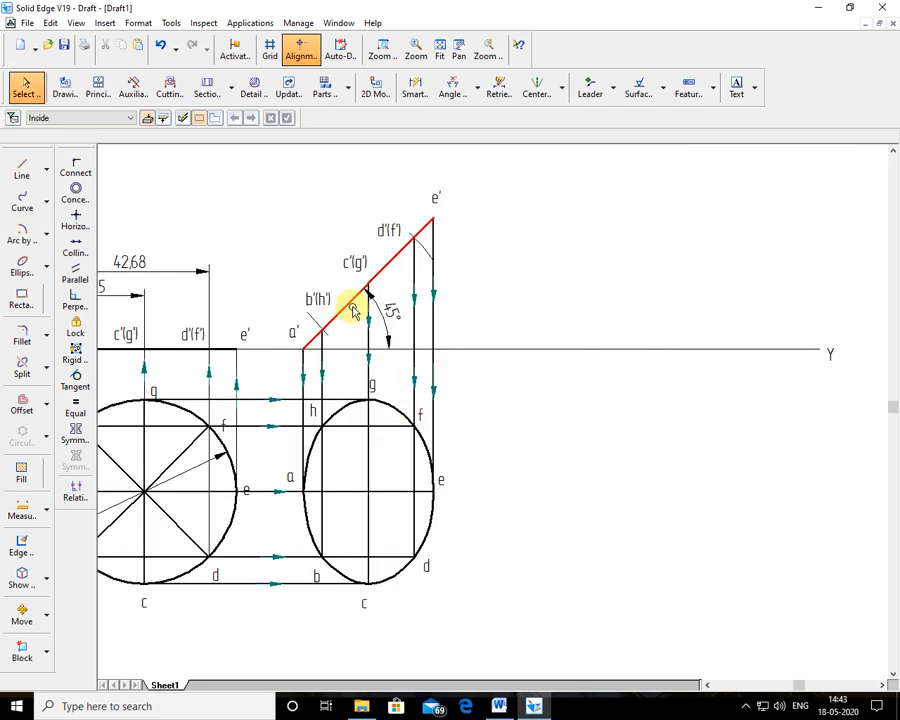
Compare the length and angle of the inclined front view line a'–e' with those of the ellipse's a–e diameter.
{"action": "left_click", "coordinate": [352, 311]}
{"action": "left_click", "coordinate": [456, 398]}
{"action": "left_click", "coordinate": [344, 491]}
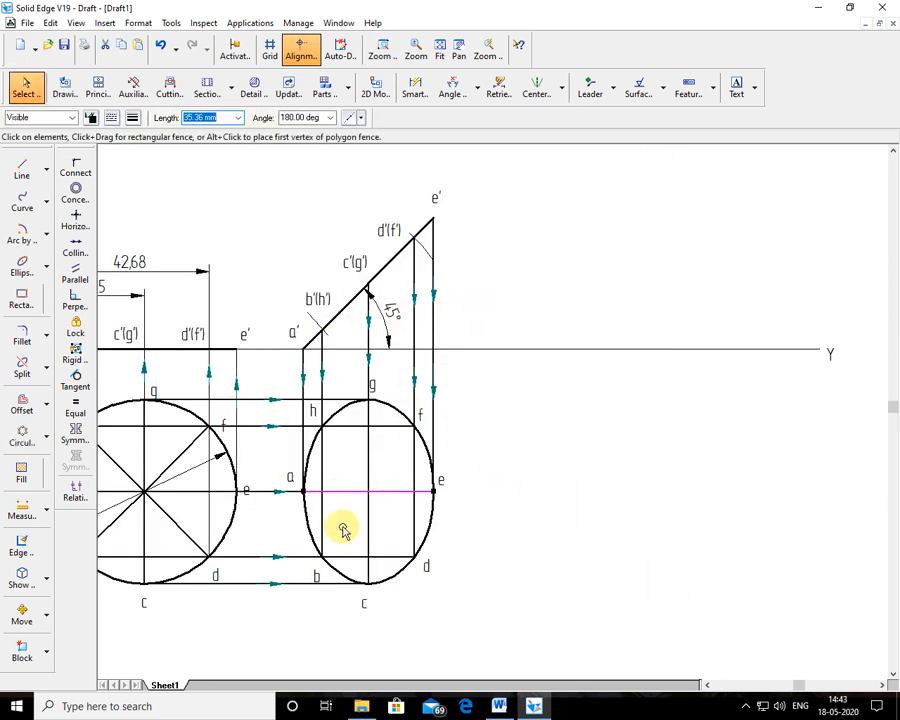
{"action": "left_click", "coordinate": [342, 307]}
{"action": "left_click", "coordinate": [343, 490]}
{"action": "left_click", "coordinate": [345, 307]}
{"action": "left_click", "coordinate": [352, 491]}
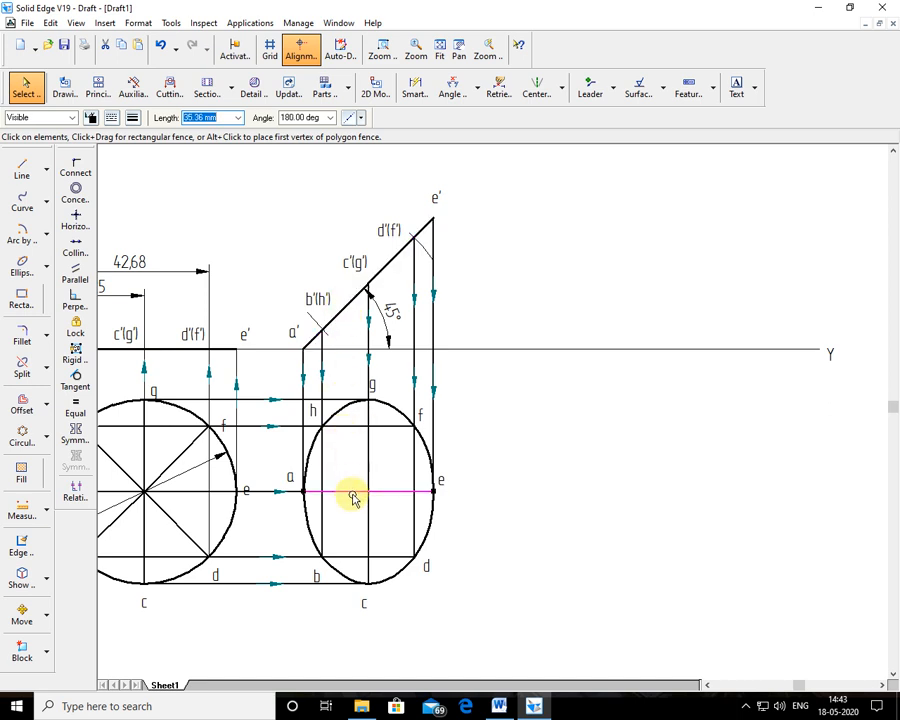
{"action": "left_click", "coordinate": [350, 302]}
{"action": "left_click", "coordinate": [350, 491]}
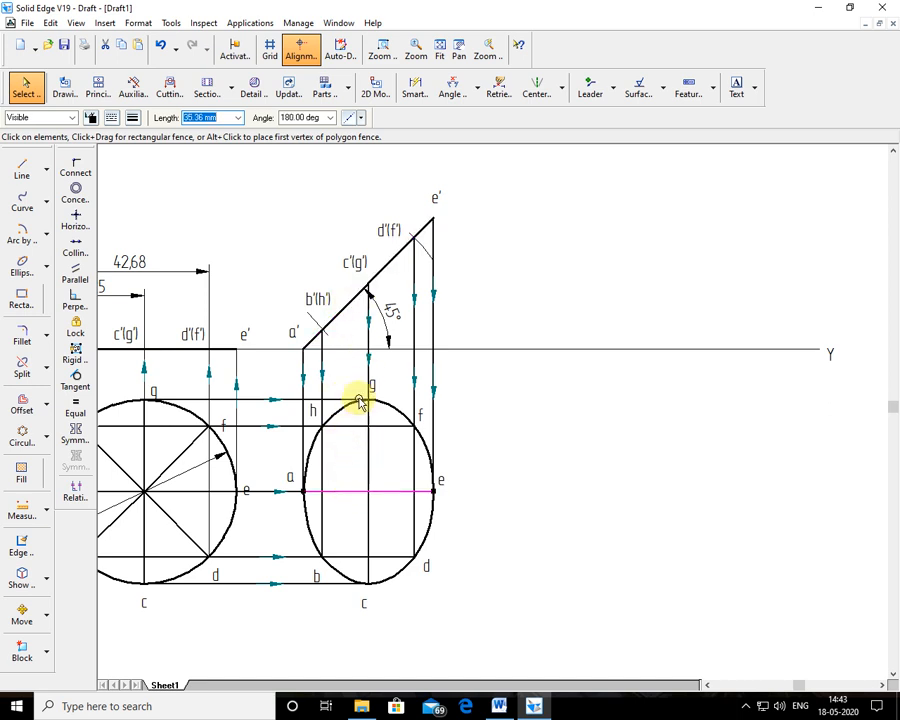
{"action": "left_click", "coordinate": [350, 303]}
{"action": "left_click", "coordinate": [348, 491]}
{"action": "left_click", "coordinate": [333, 320]}
{"action": "left_click", "coordinate": [352, 490]}
{"action": "left_click", "coordinate": [352, 305]}
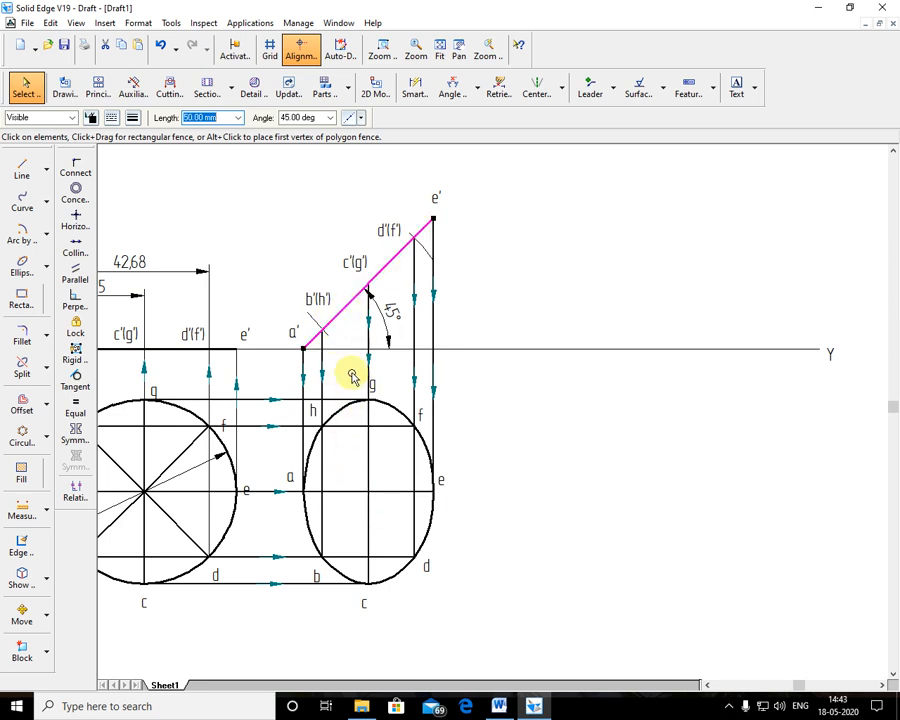
{"action": "left_click", "coordinate": [354, 491]}
{"action": "left_click", "coordinate": [353, 311]}
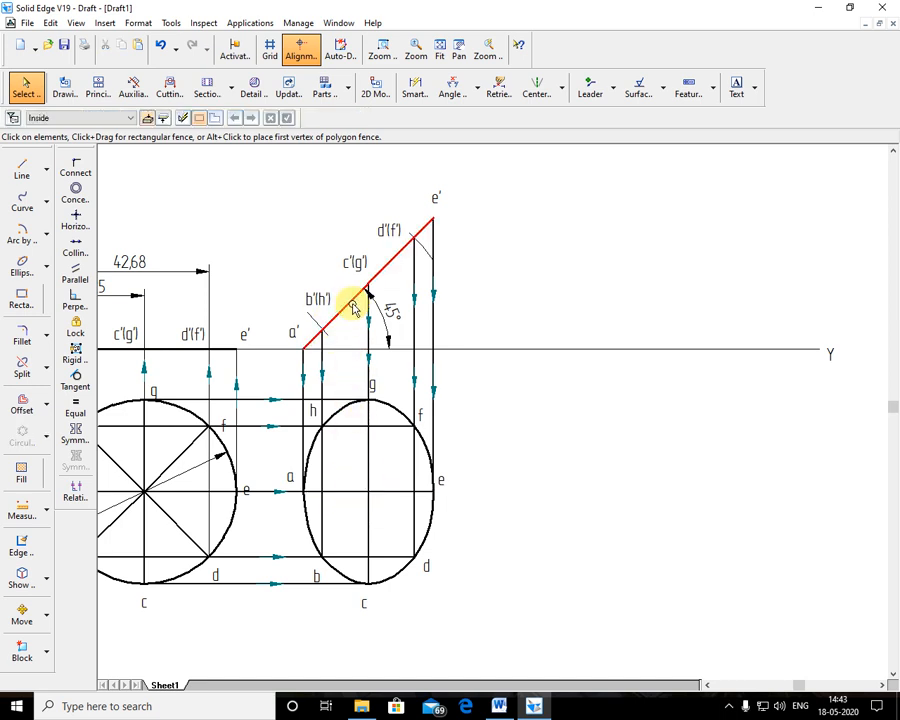
{"action": "left_click", "coordinate": [348, 313]}
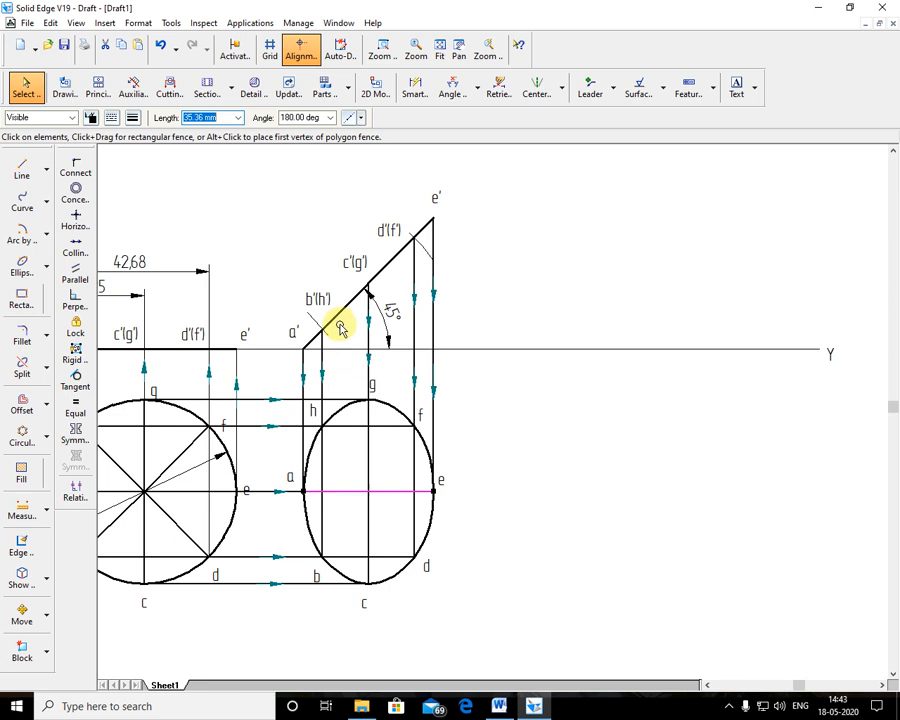
{"action": "left_click", "coordinate": [356, 490]}
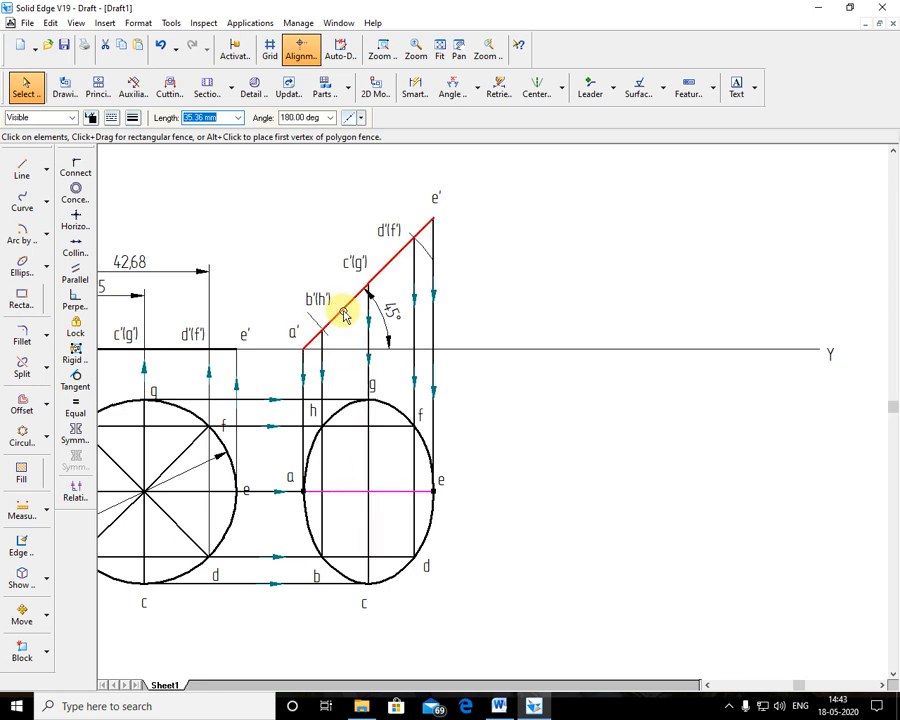
{"action": "left_click", "coordinate": [345, 490]}
{"action": "left_click", "coordinate": [336, 315]}
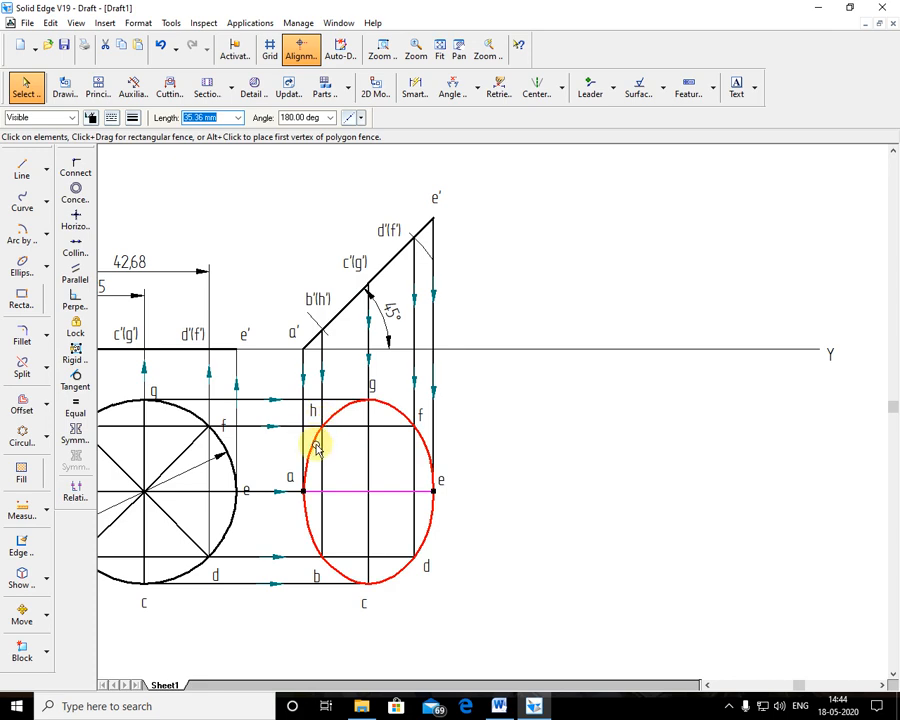
{"action": "left_click", "coordinate": [527, 493]}
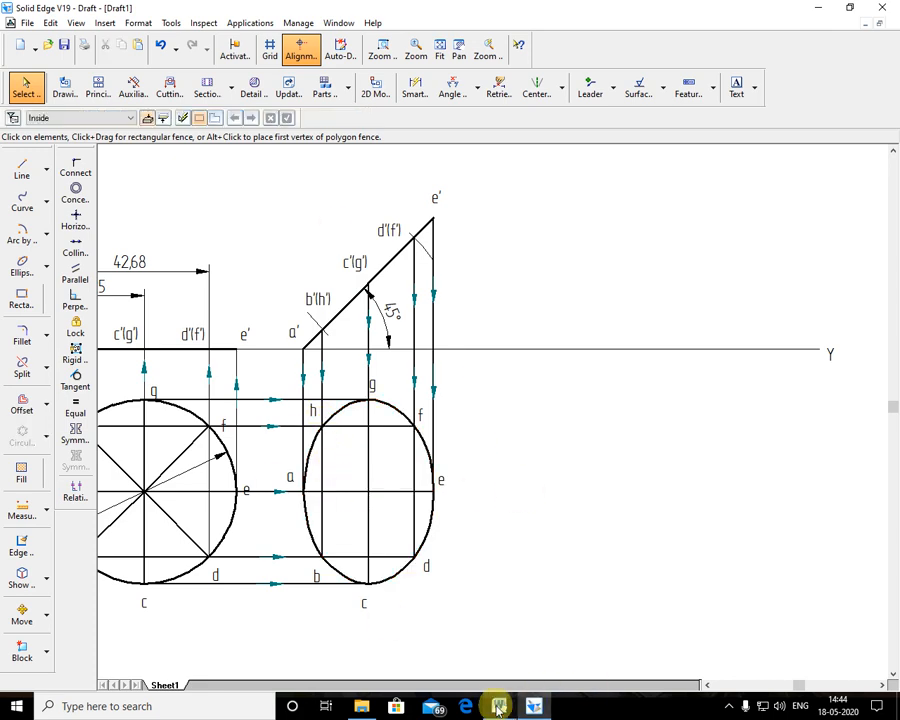
Switch to the Word question bank, check the inclinations to VP and HP in problem 48, and return to Solid Edge.
{"action": "left_click", "coordinate": [499, 706]}
{"action": "left_click", "coordinate": [450, 466]}
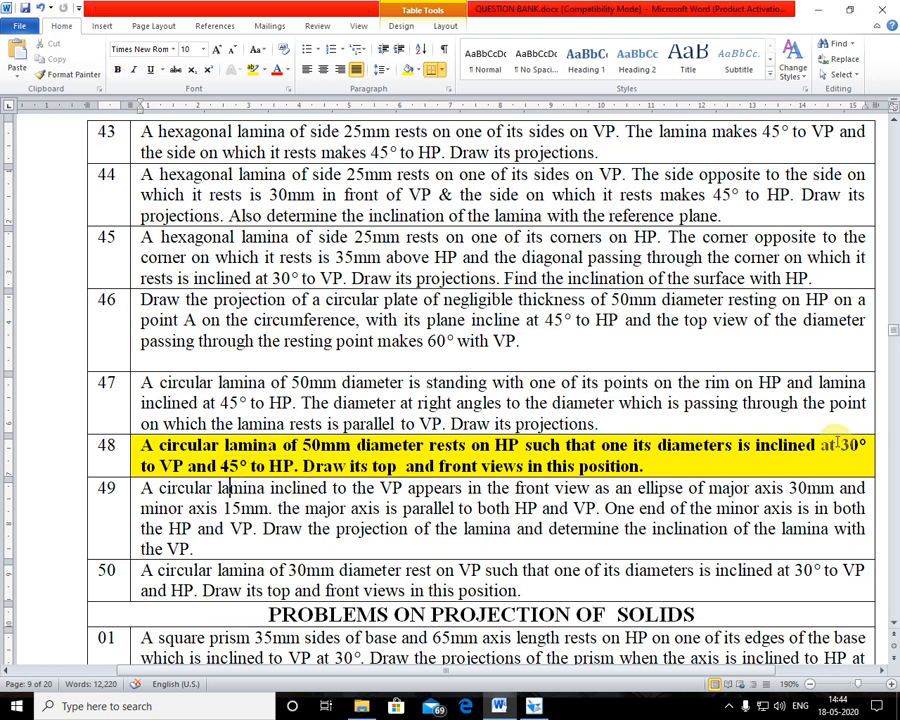
{"action": "left_click_drag", "start_coordinate": [842, 446], "coordinate": [240, 466]}
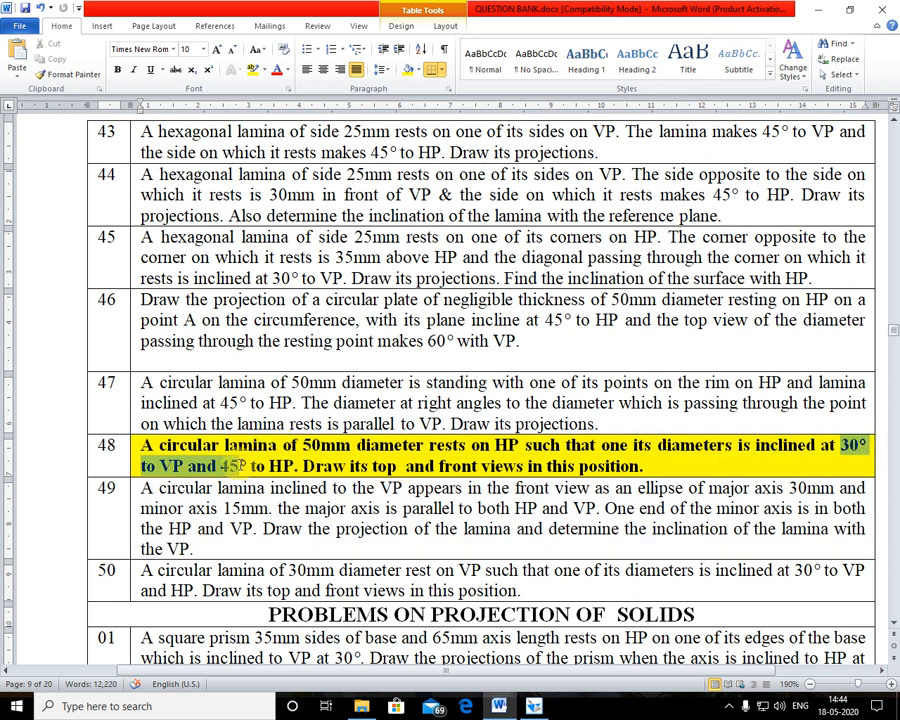
{"action": "left_click", "coordinate": [533, 706]}
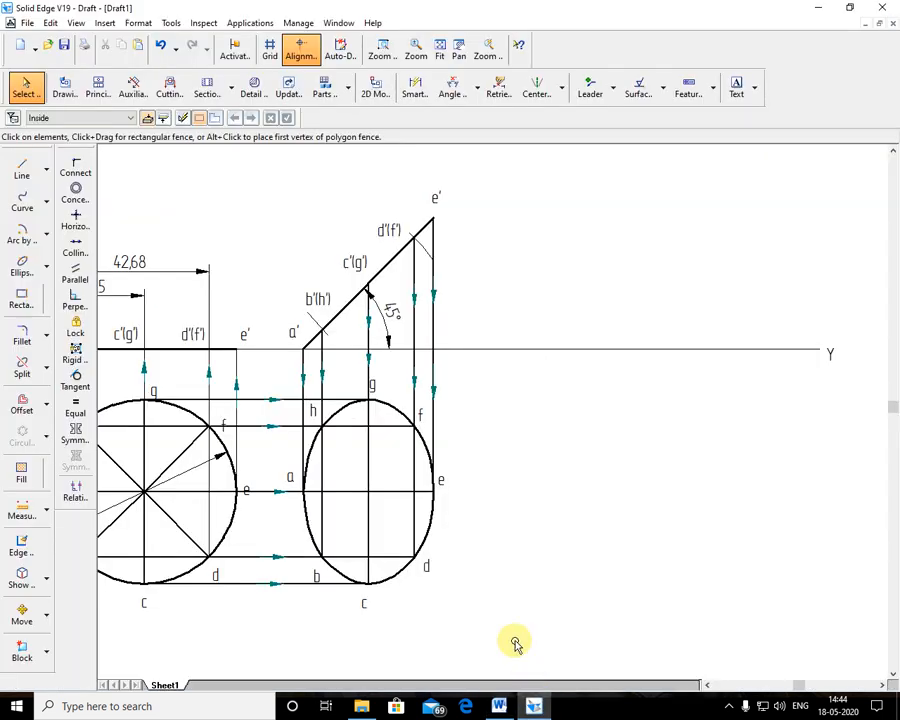
Examine the a–e diameter in the circle, its front view line on XY, and the matching diameter in the ellipse.
{"action": "left_click", "coordinate": [352, 490]}
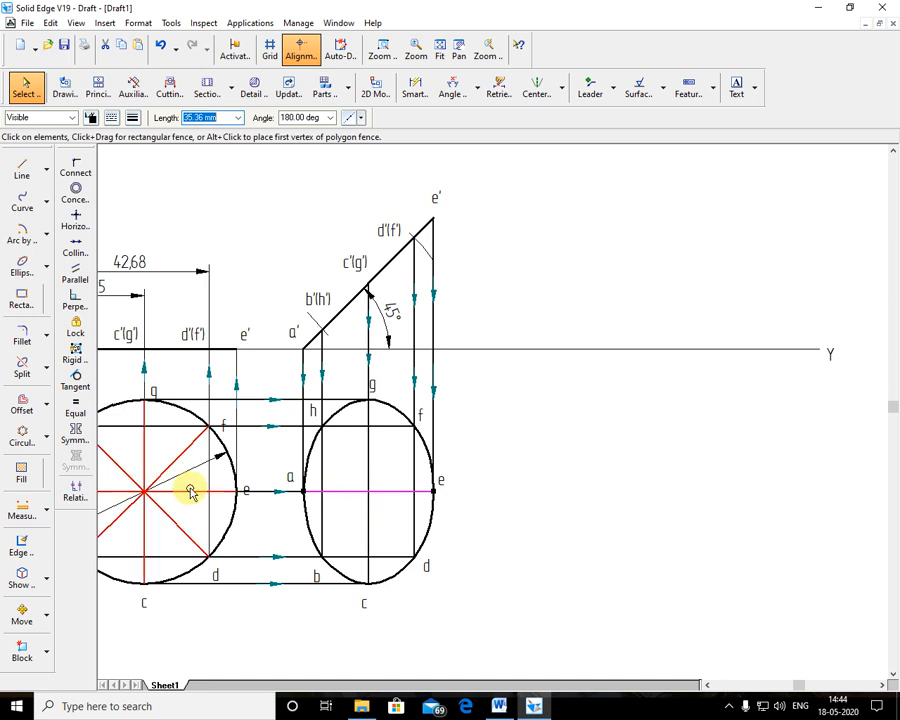
{"action": "left_click", "coordinate": [192, 518]}
{"action": "left_click", "coordinate": [175, 348]}
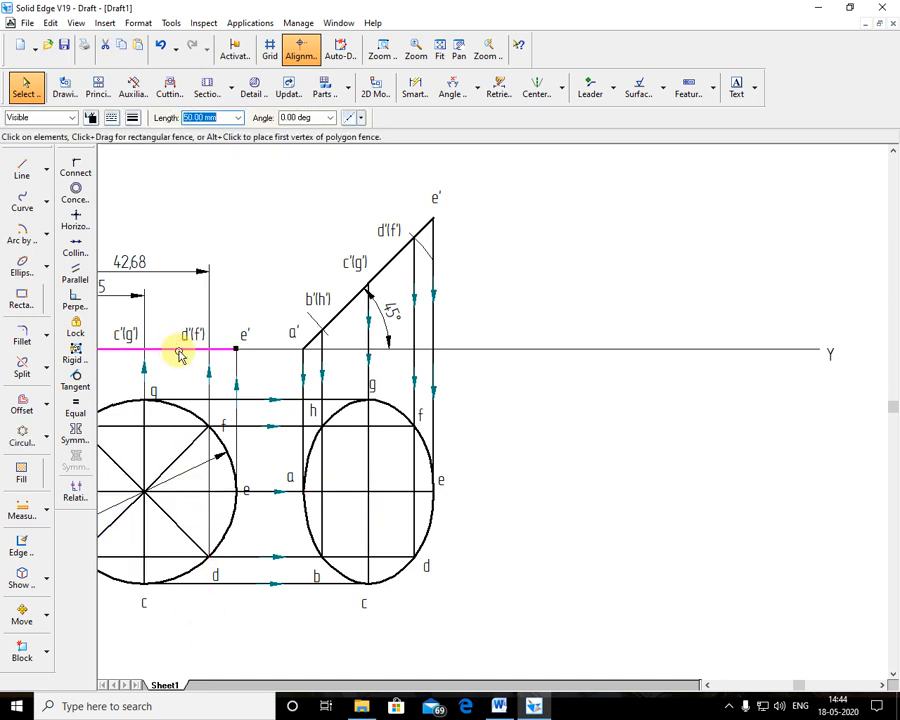
{"action": "left_click", "coordinate": [179, 494]}
{"action": "left_click", "coordinate": [456, 612]}
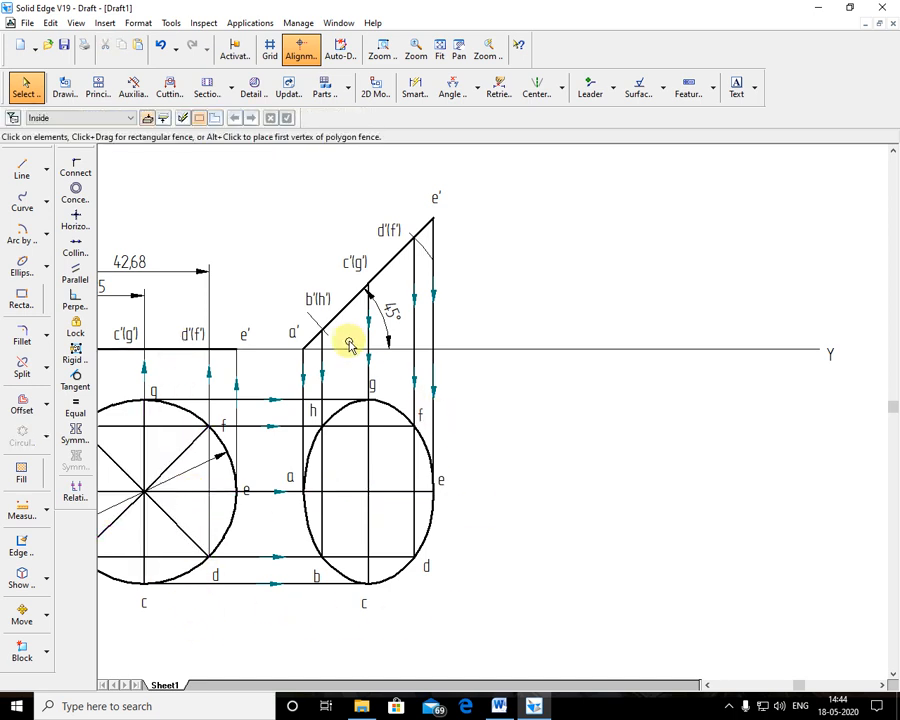
{"action": "left_click", "coordinate": [393, 492]}
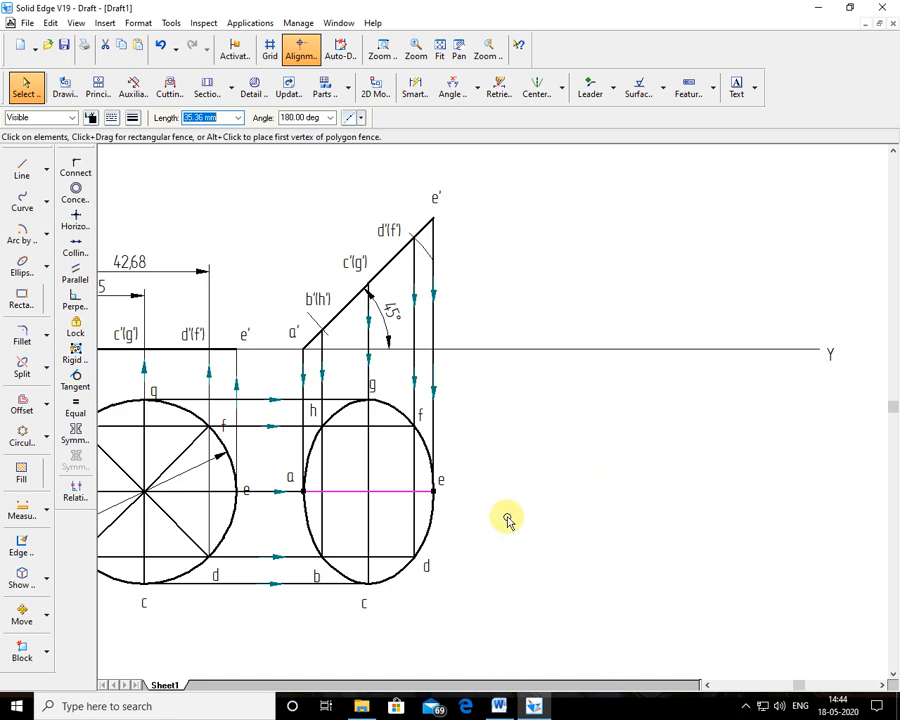
Start the Line tool and choose its line type and a 0.70 mm line width.
{"action": "left_click", "coordinate": [21, 170]}
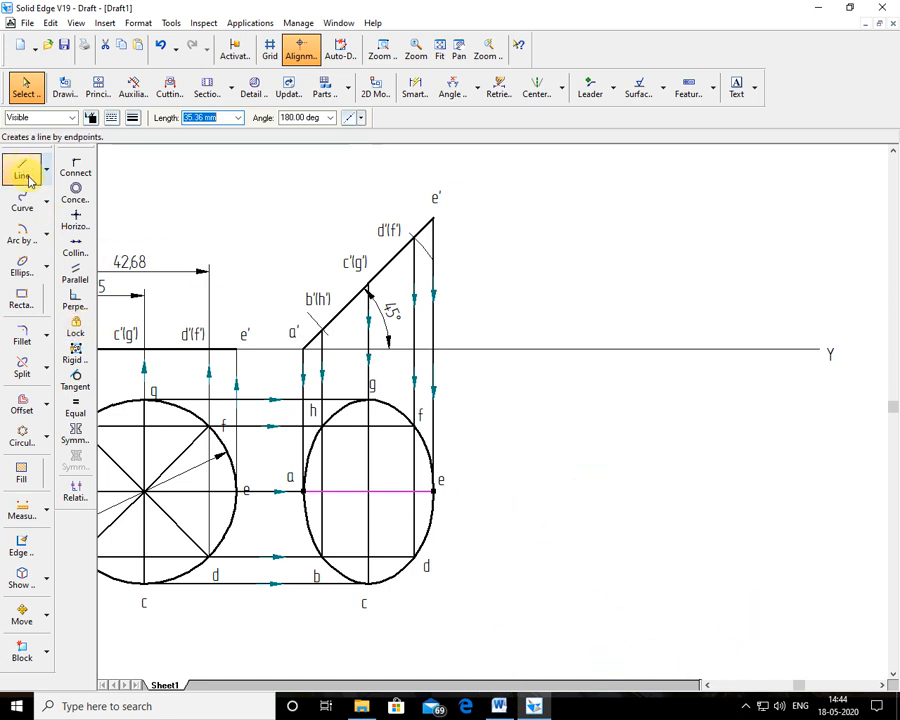
{"action": "left_click", "coordinate": [112, 117]}
{"action": "left_click", "coordinate": [145, 140]}
{"action": "left_click", "coordinate": [132, 117]}
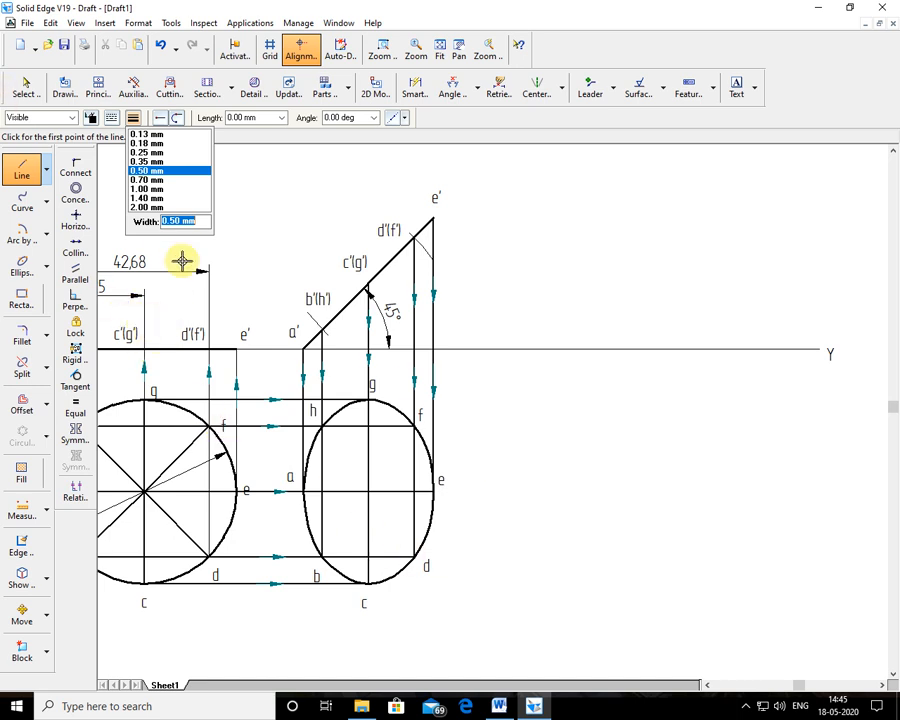
{"action": "left_click", "coordinate": [148, 181]}
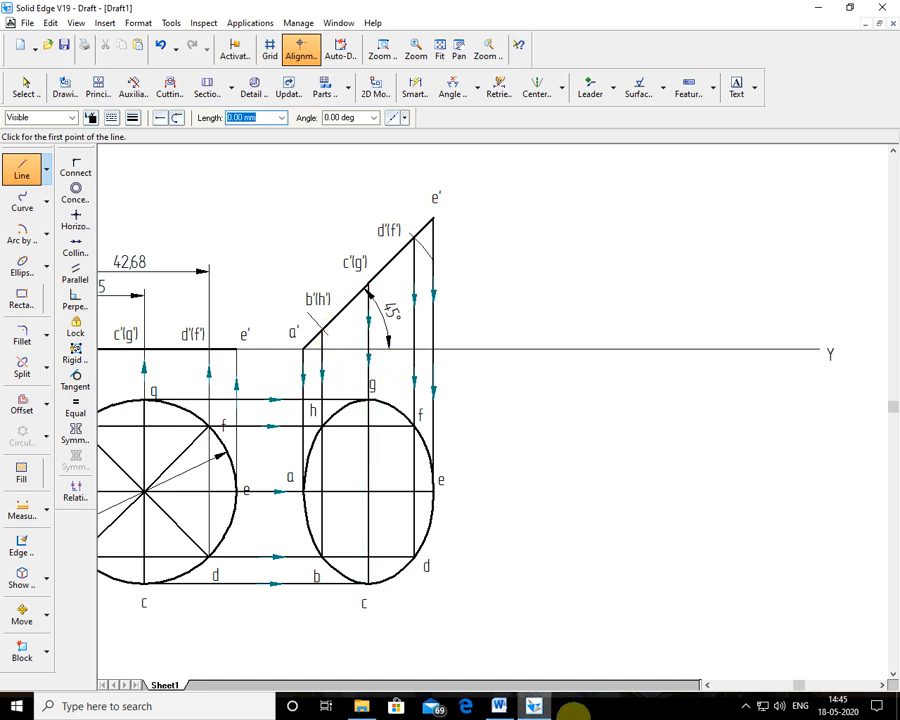
Recheck the diameter's inclination to VP in problem 48 of the Word question bank and return to the Solid Edge drawing.
{"action": "left_click", "coordinate": [535, 707]}
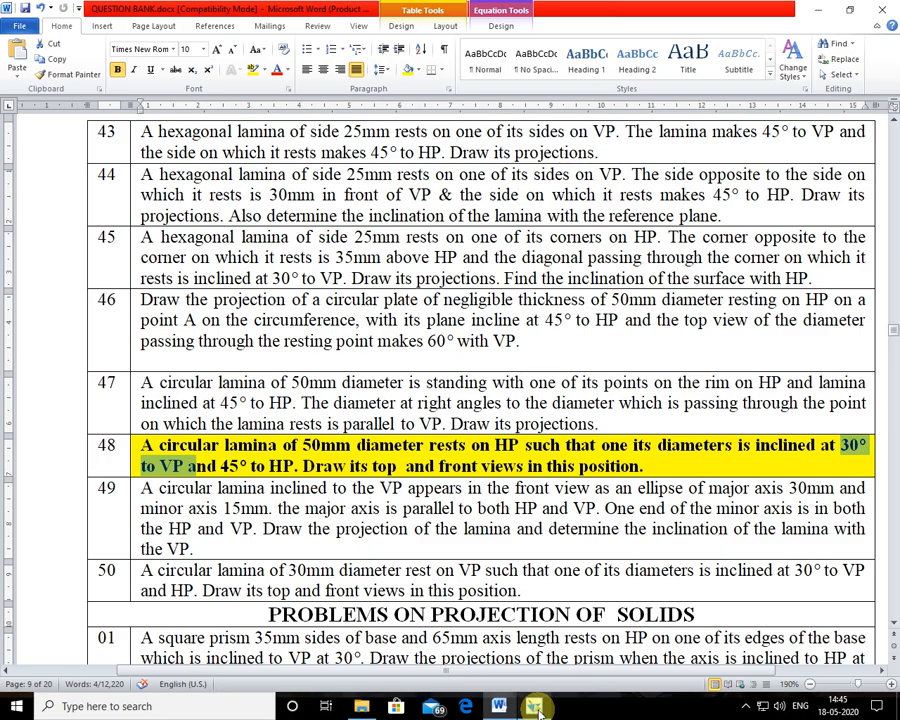
{"action": "key", "text": "super+d"}
{"action": "left_click", "coordinate": [535, 707]}
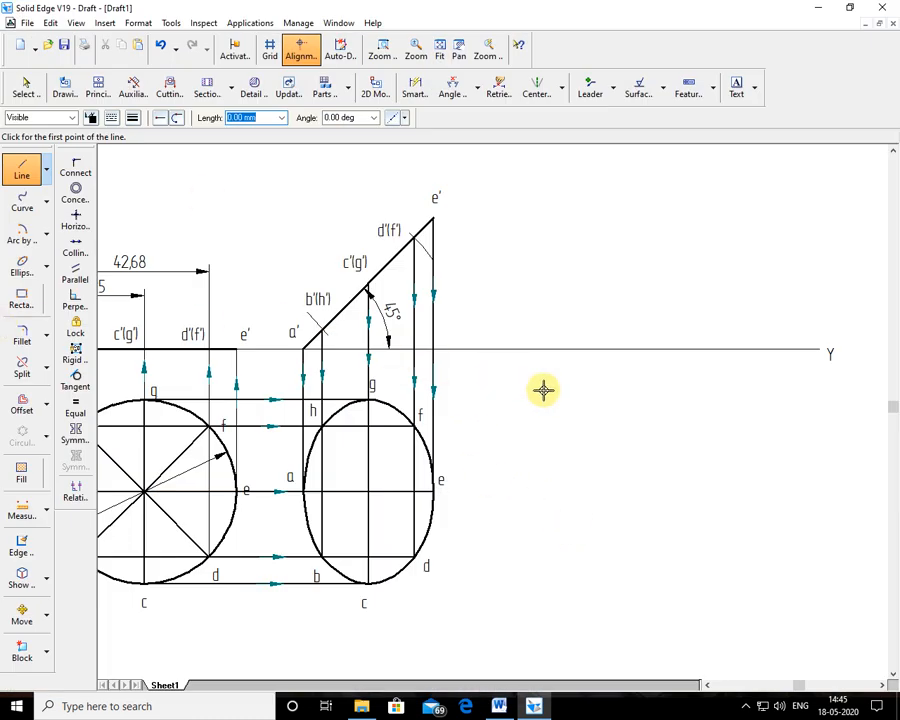
Draw a line inclined at -30° from a point on XY, sloping down to the right of the ellipse.
{"action": "left_click", "coordinate": [473, 349]}
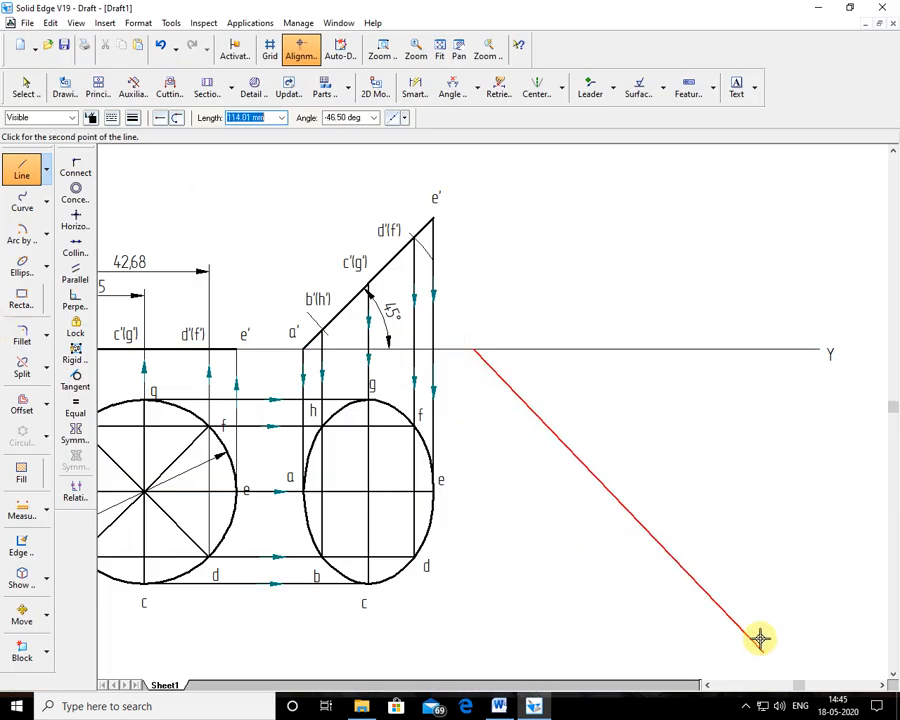
{"action": "left_click", "coordinate": [374, 118]}
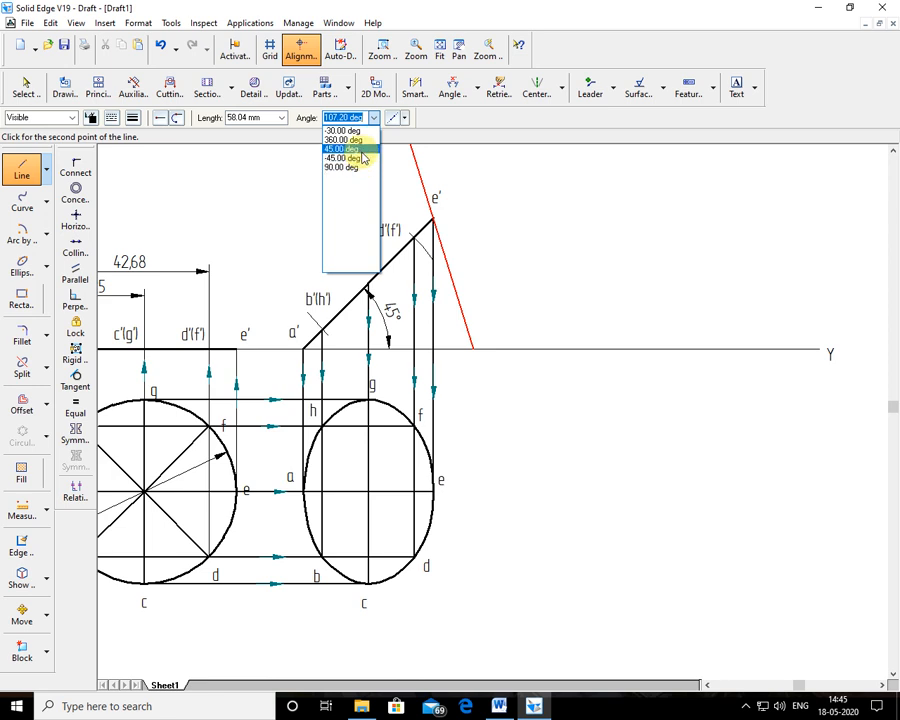
{"action": "left_click", "coordinate": [345, 157]}
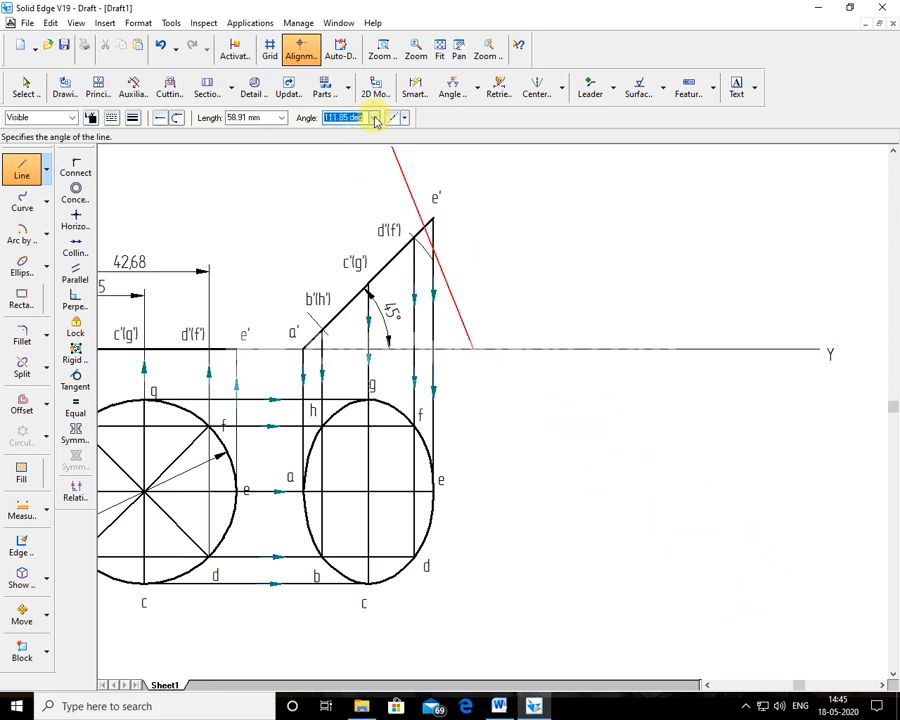
{"action": "left_click", "coordinate": [375, 118]}
{"action": "left_click", "coordinate": [365, 129]}
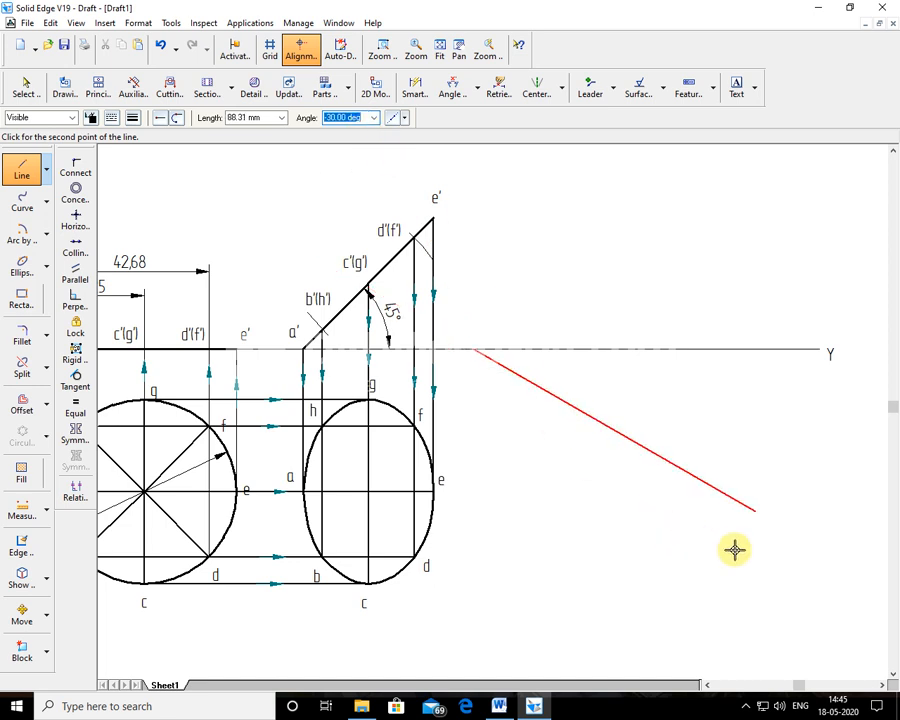
{"action": "left_click", "coordinate": [782, 564]}
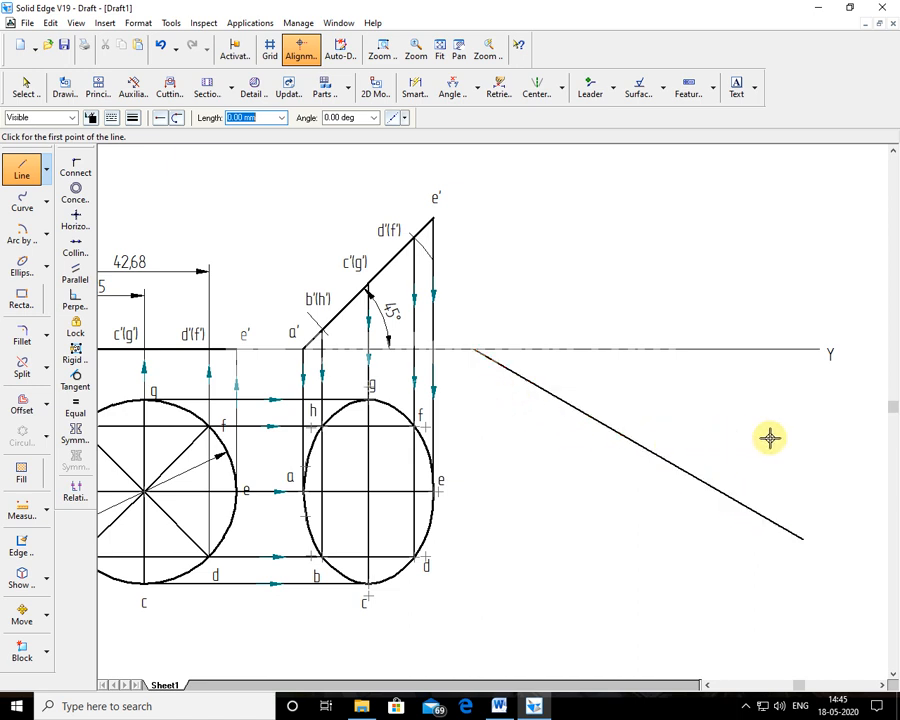
{"action": "left_click", "coordinate": [111, 117]}
{"action": "left_click", "coordinate": [152, 136]}
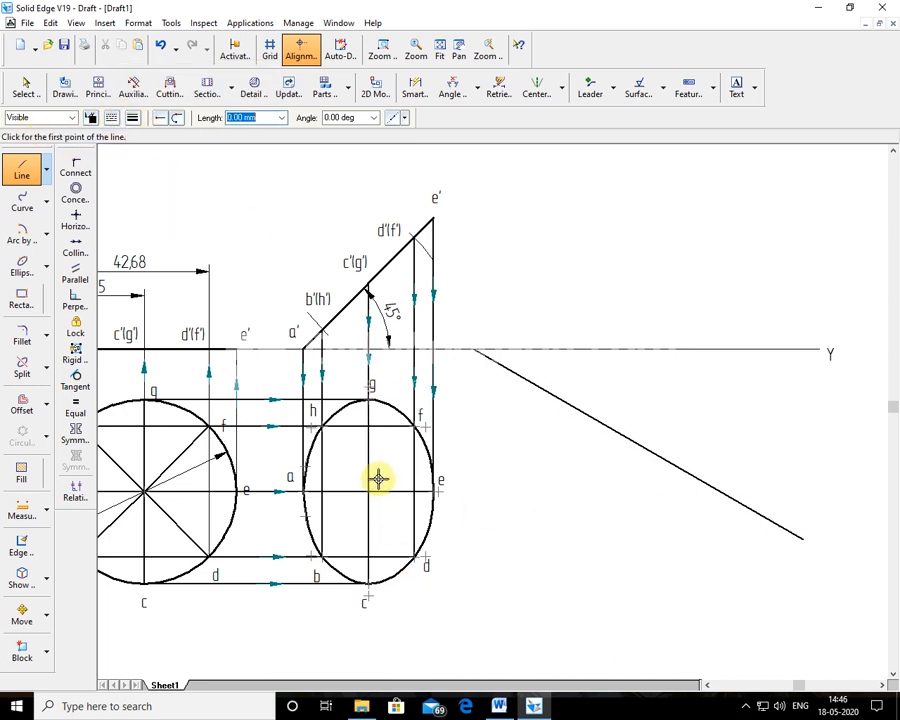
{"action": "left_click", "coordinate": [567, 402]}
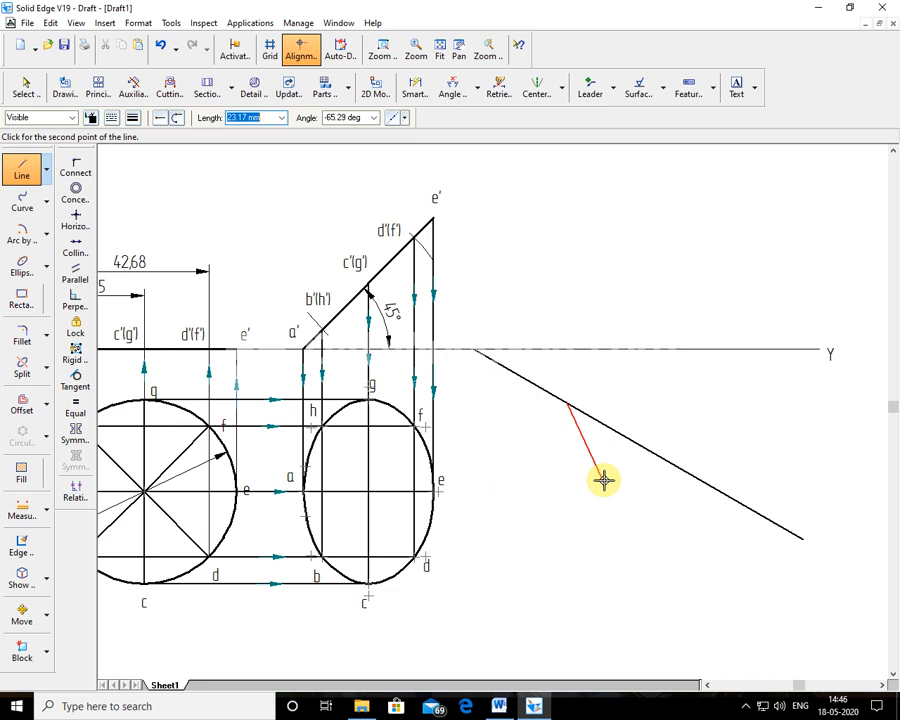
{"action": "right_click", "coordinate": [570, 456]}
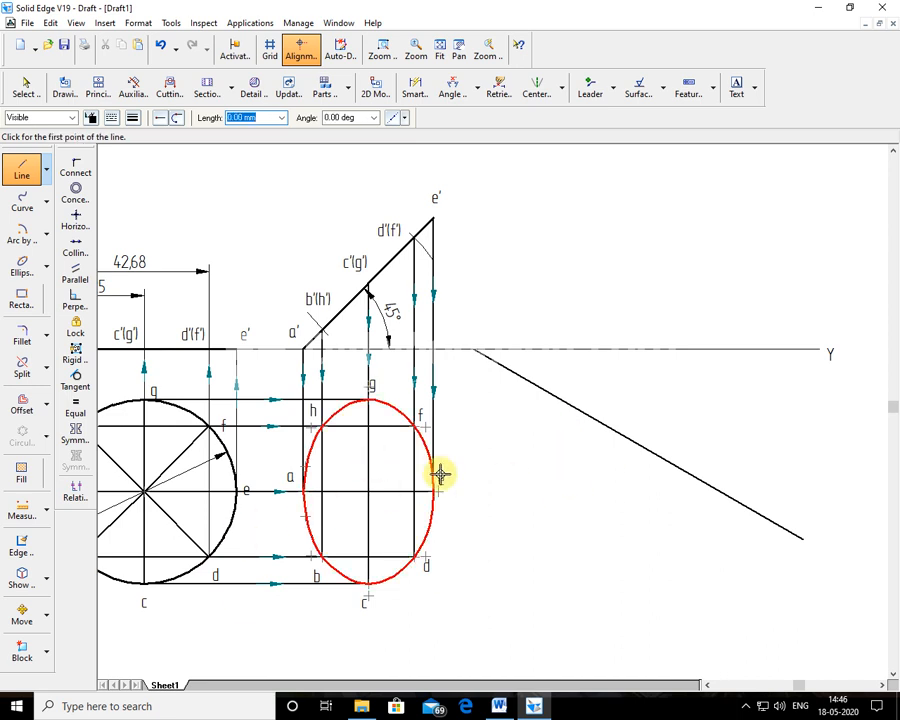
{"action": "left_click", "coordinate": [561, 400]}
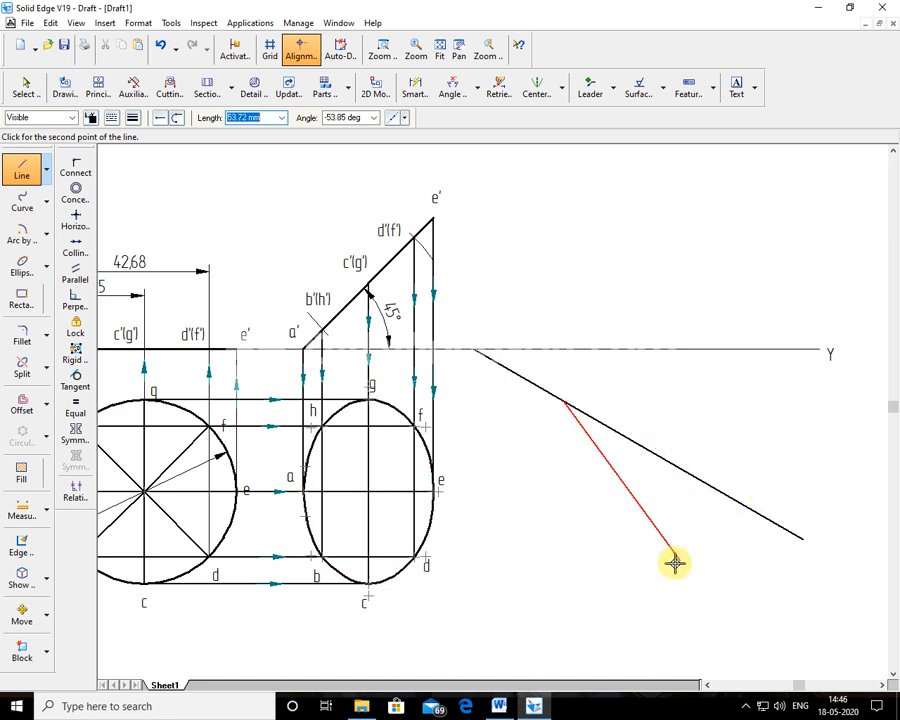
{"action": "key", "text": "Escape"}
{"action": "left_click", "coordinate": [725, 492]}
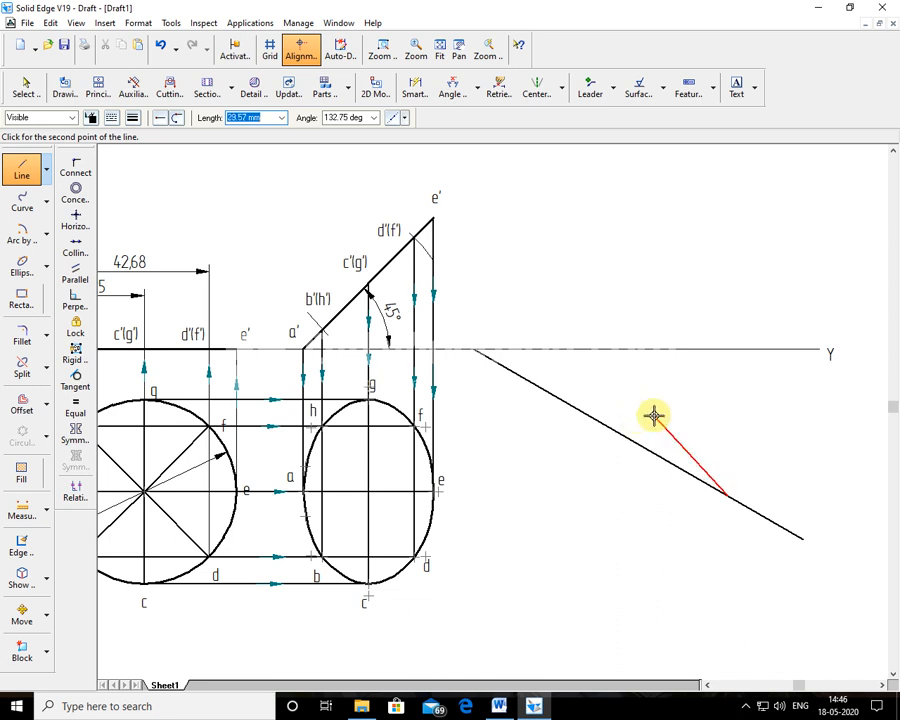
{"action": "right_click", "coordinate": [579, 522]}
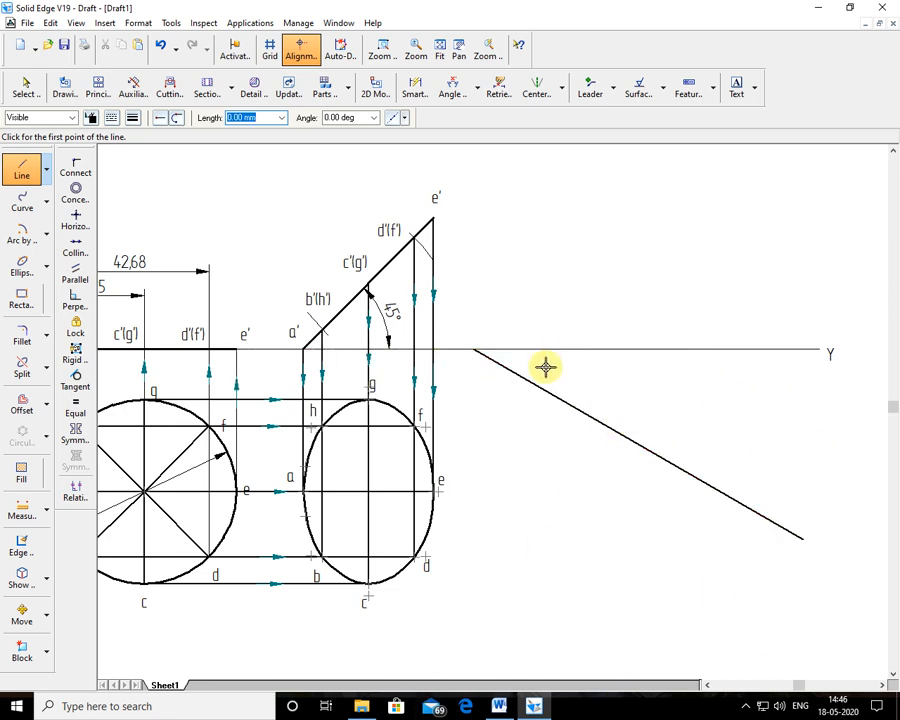
Undo the line at -30° and try a line at 30° starting on XY near Y.
{"action": "left_click", "coordinate": [160, 50]}
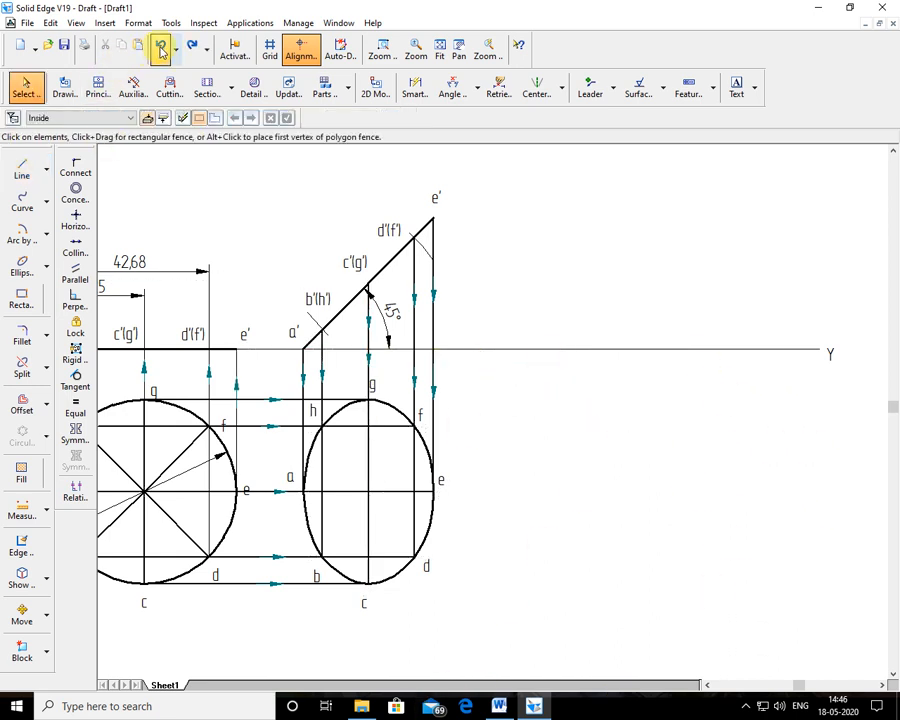
{"action": "left_click", "coordinate": [22, 170]}
{"action": "left_click", "coordinate": [753, 349]}
{"action": "left_click", "coordinate": [376, 118]}
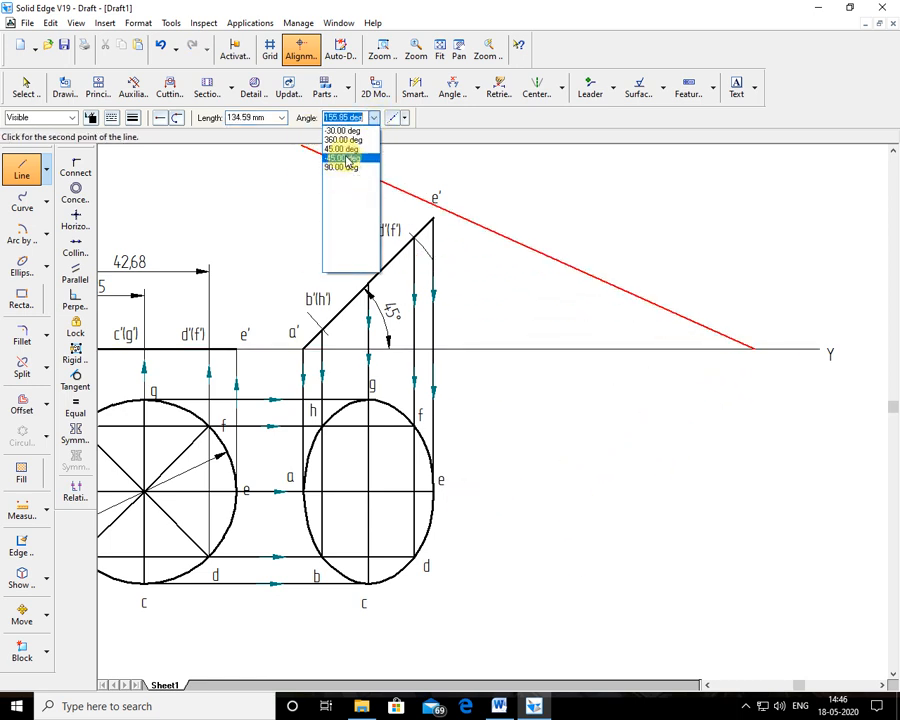
{"action": "key", "text": "Return"}
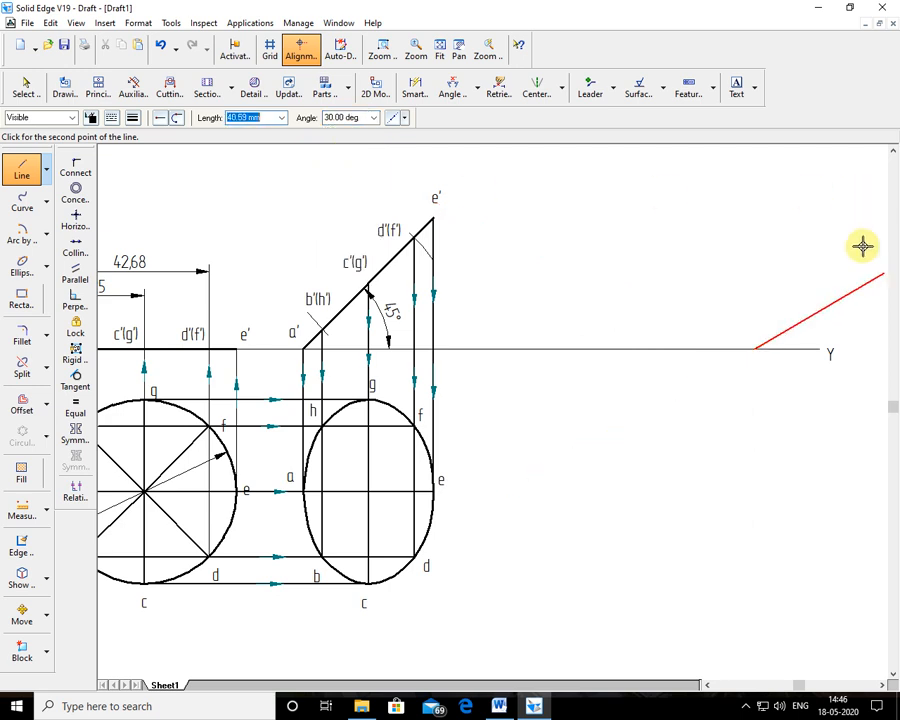
{"action": "right_click", "coordinate": [515, 492]}
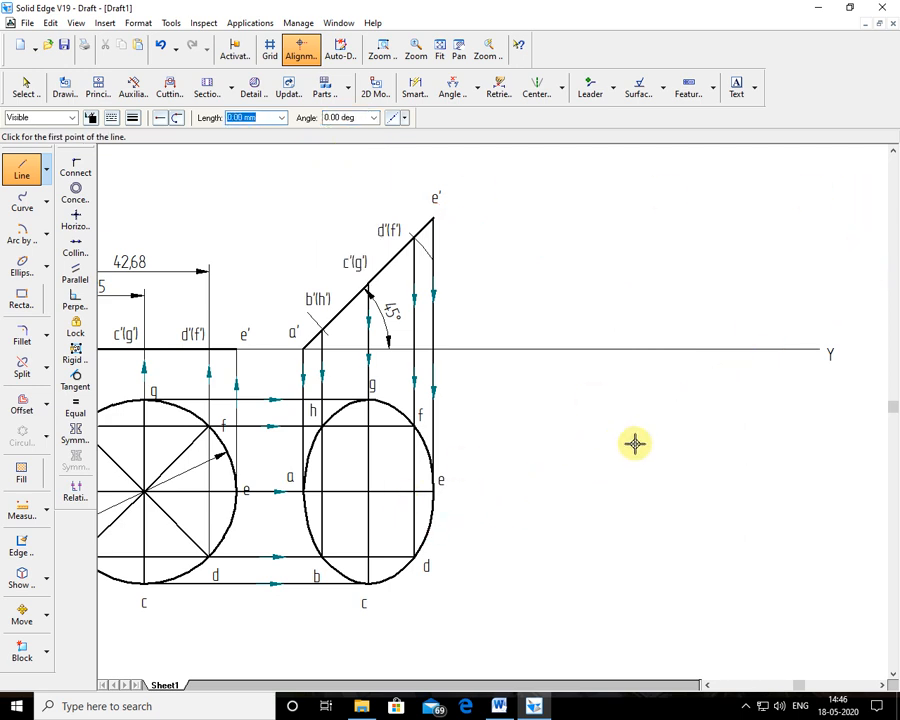
Draw a line at 30° from XY near Y, sloping down toward the ellipse, and undo it.
{"action": "left_click", "coordinate": [764, 349]}
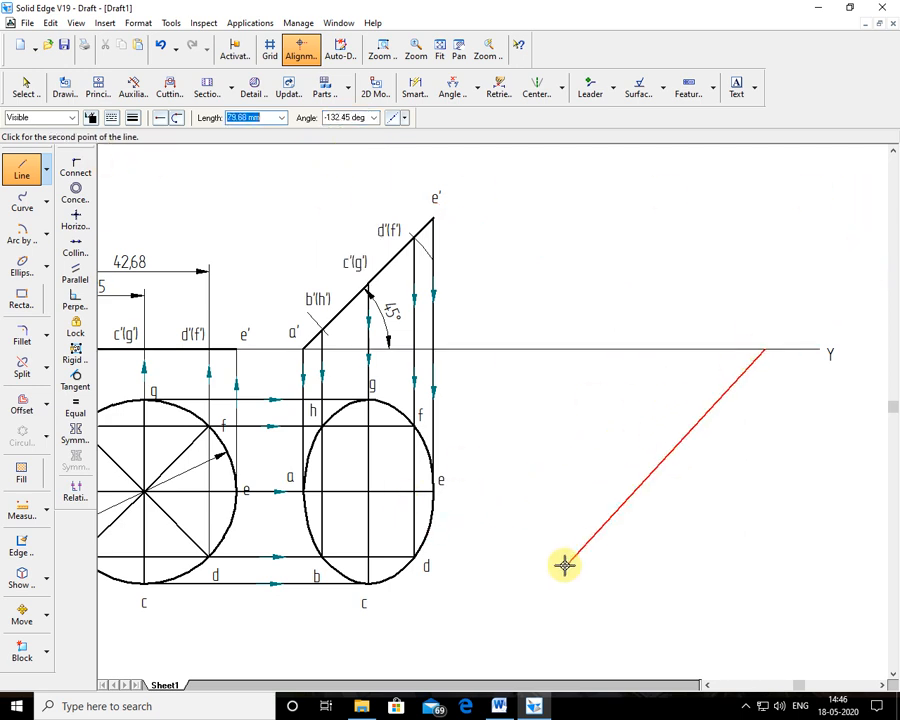
{"action": "left_click", "coordinate": [372, 118]}
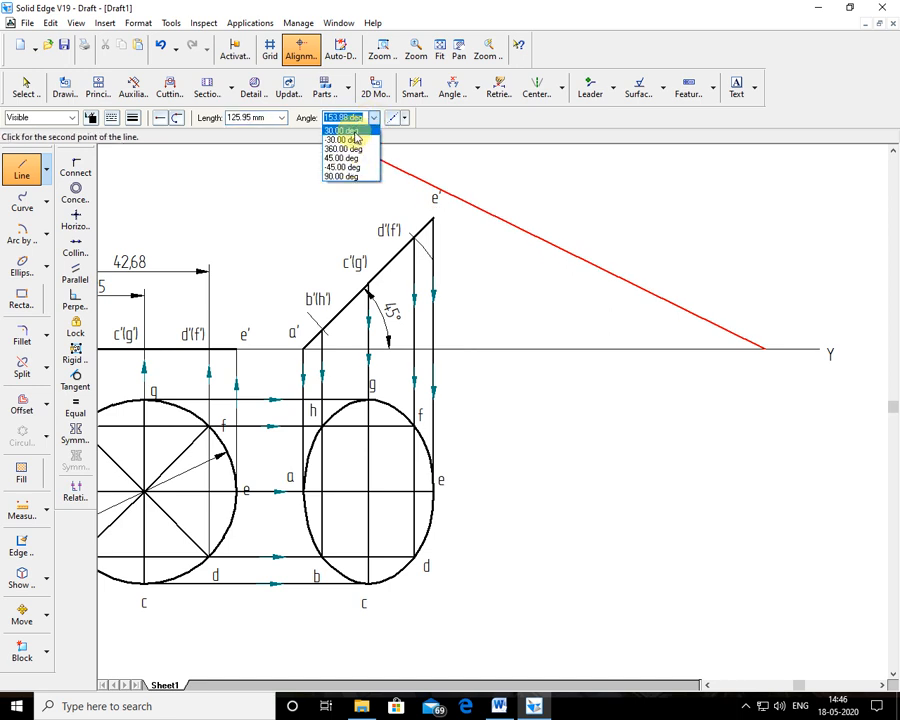
{"action": "left_click", "coordinate": [340, 134]}
{"action": "left_click", "coordinate": [498, 481]}
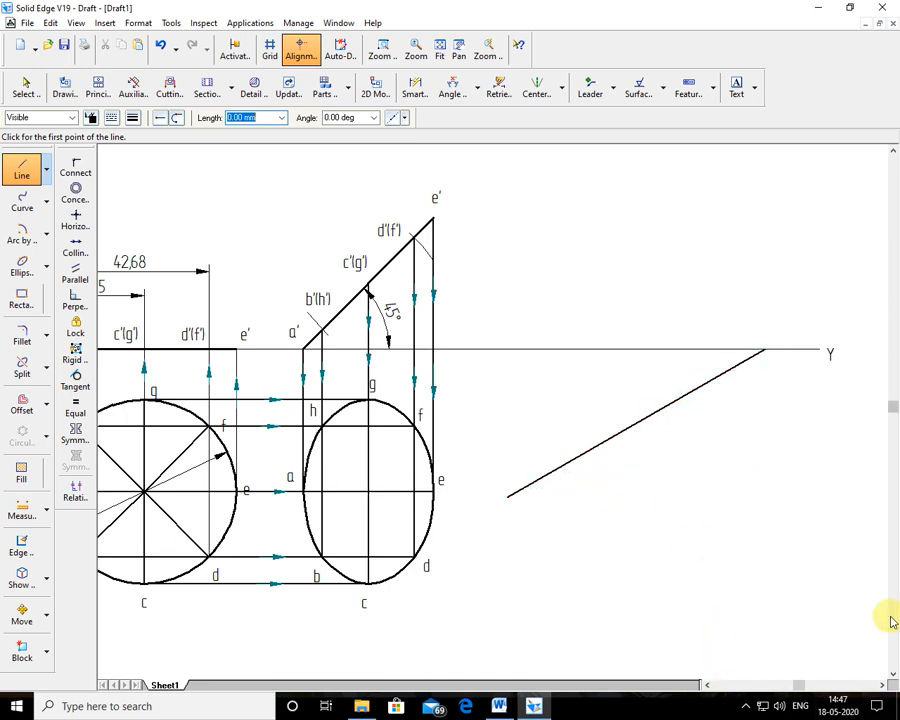
{"action": "left_click", "coordinate": [158, 48]}
Draw a short horizontal line below XY, right of the ellipse, and a line rising at 30° from its left end.
{"action": "left_click", "coordinate": [21, 167]}
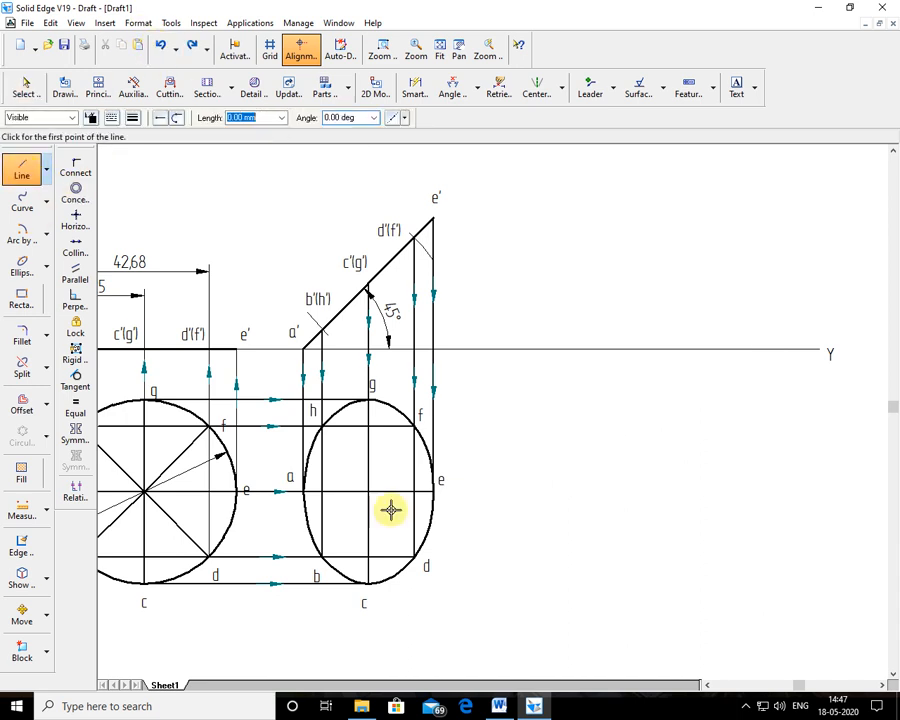
{"action": "left_click", "coordinate": [513, 578]}
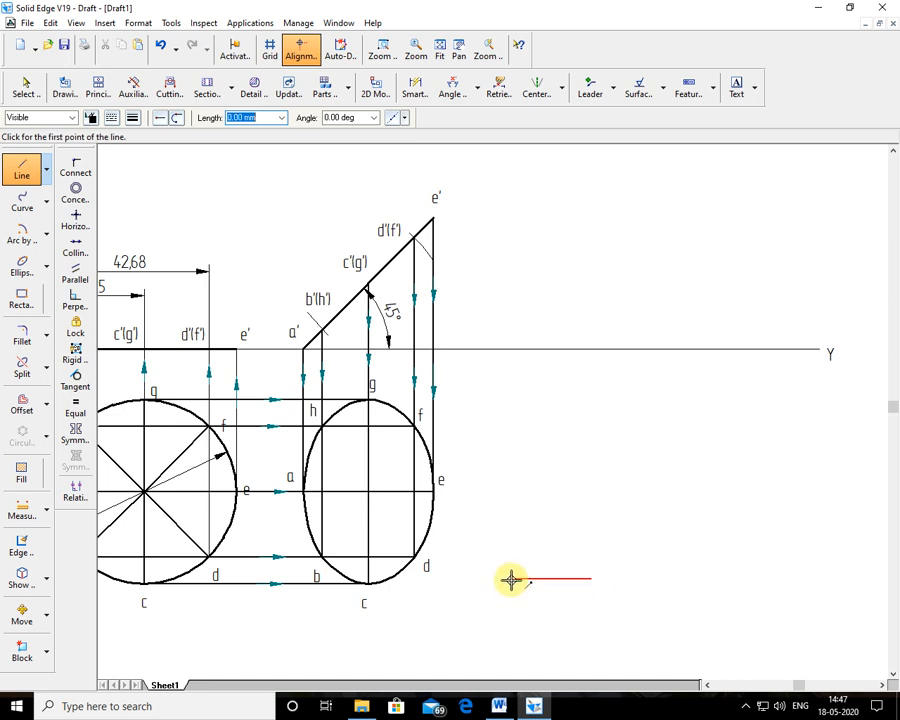
{"action": "left_click", "coordinate": [511, 580]}
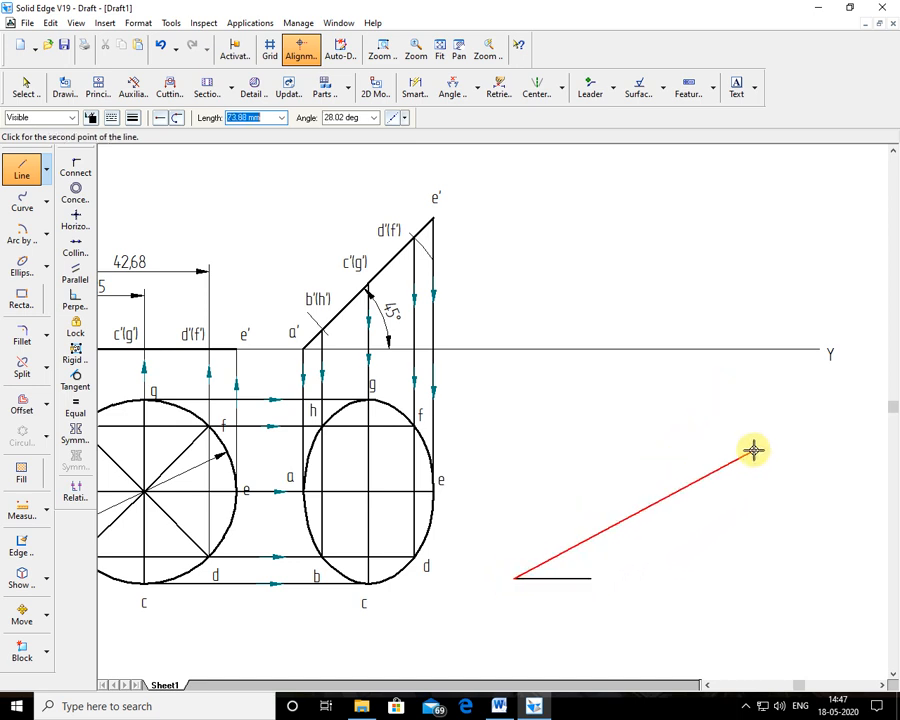
{"action": "left_click", "coordinate": [372, 118]}
{"action": "left_click", "coordinate": [350, 137]}
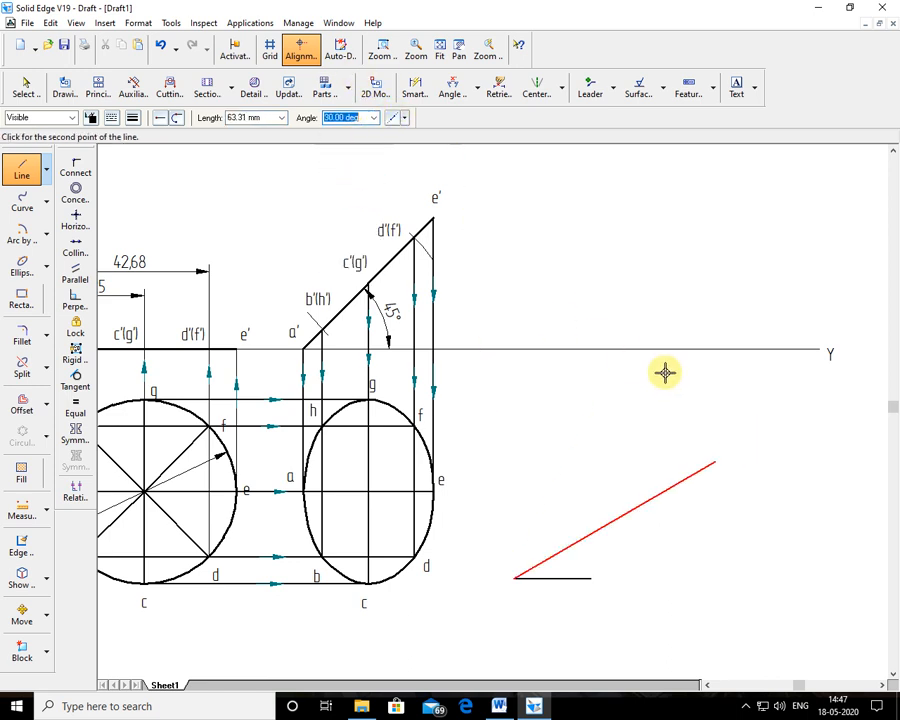
{"action": "left_click", "coordinate": [719, 404]}
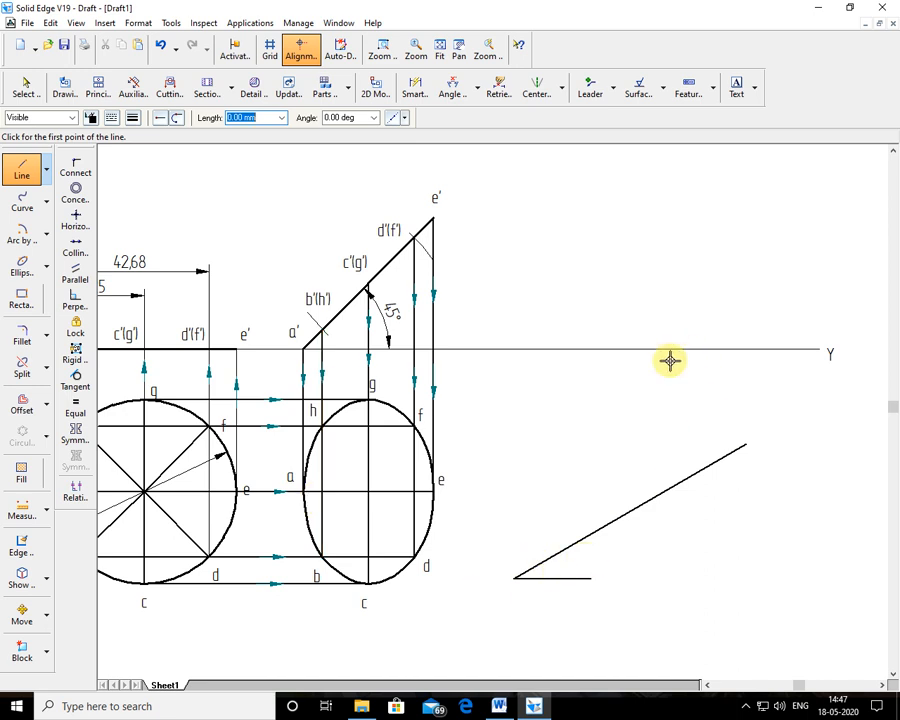
Dimension the inclined line's angles to the short horizontal line and to XY, and undo the dimensions and lines.
{"action": "left_click", "coordinate": [452, 88]}
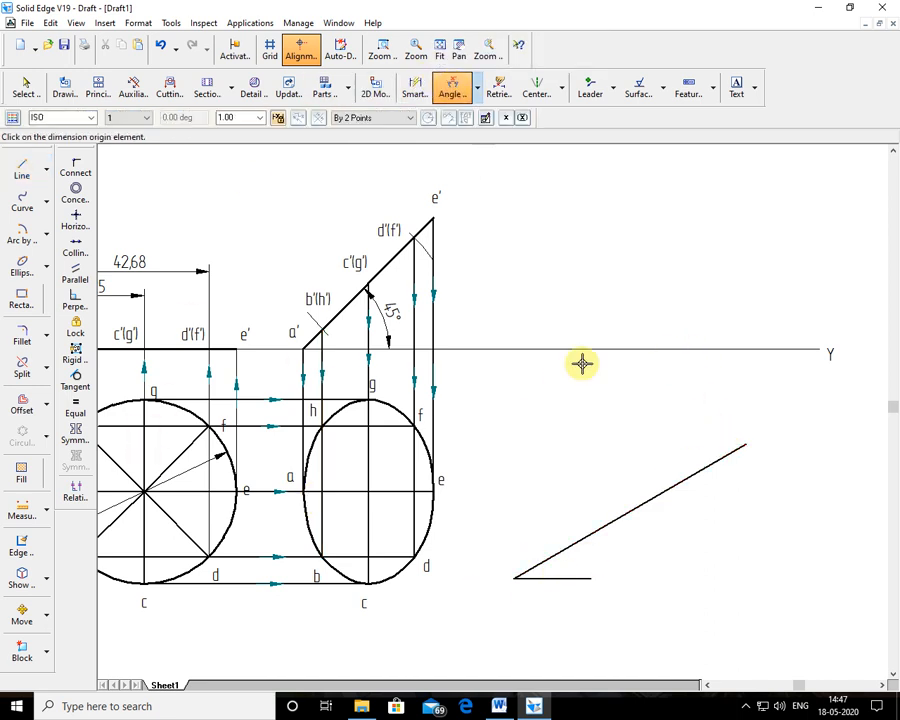
{"action": "left_click", "coordinate": [560, 551]}
{"action": "left_click", "coordinate": [571, 579]}
{"action": "left_click", "coordinate": [590, 560]}
{"action": "left_click", "coordinate": [690, 478]}
{"action": "left_click", "coordinate": [672, 349]}
{"action": "left_click", "coordinate": [676, 406]}
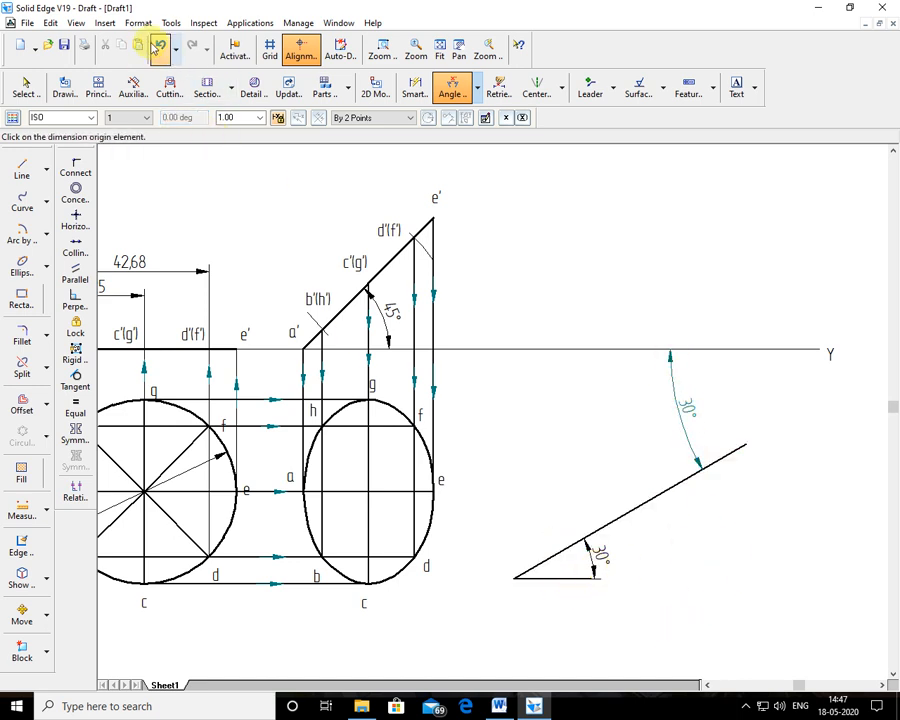
{"action": "left_click", "coordinate": [158, 48]}
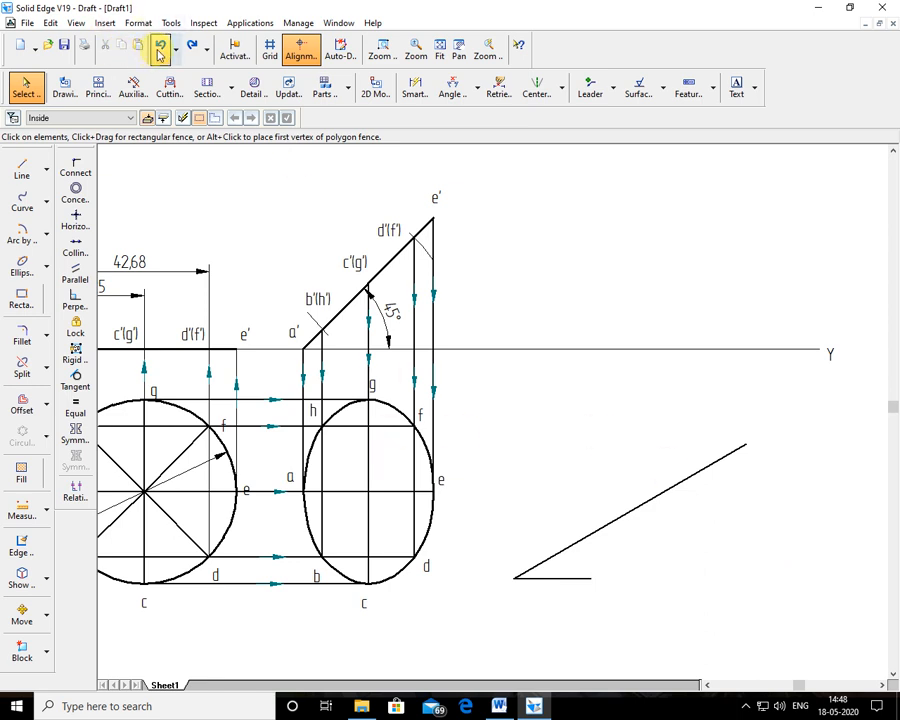
Redraw the line at 30° from XY near Y down toward the ellipse's side, and undo it again.
{"action": "left_click", "coordinate": [21, 168]}
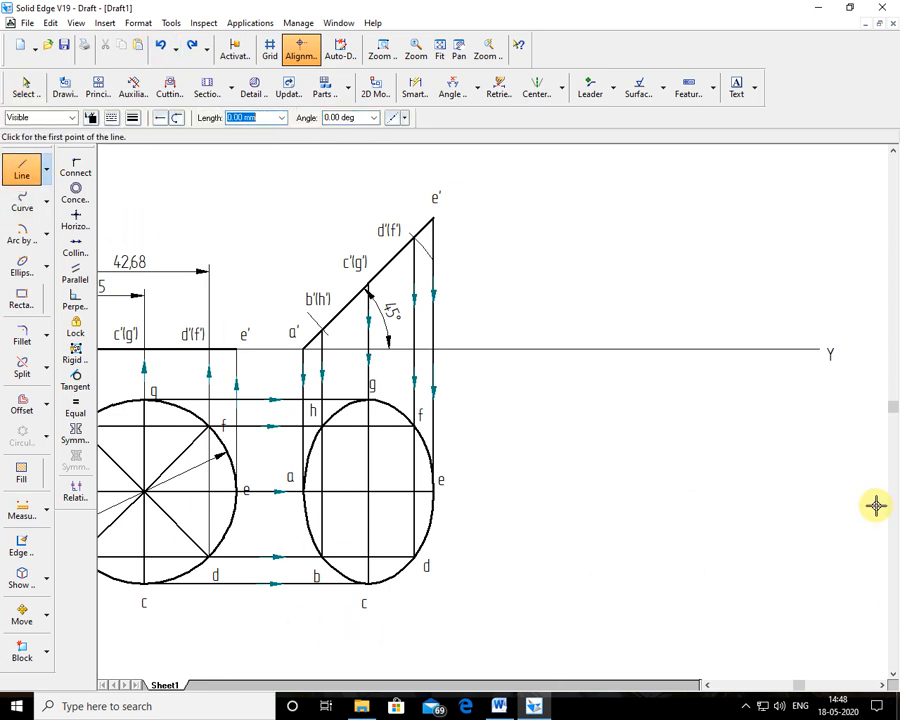
{"action": "left_click", "coordinate": [760, 349]}
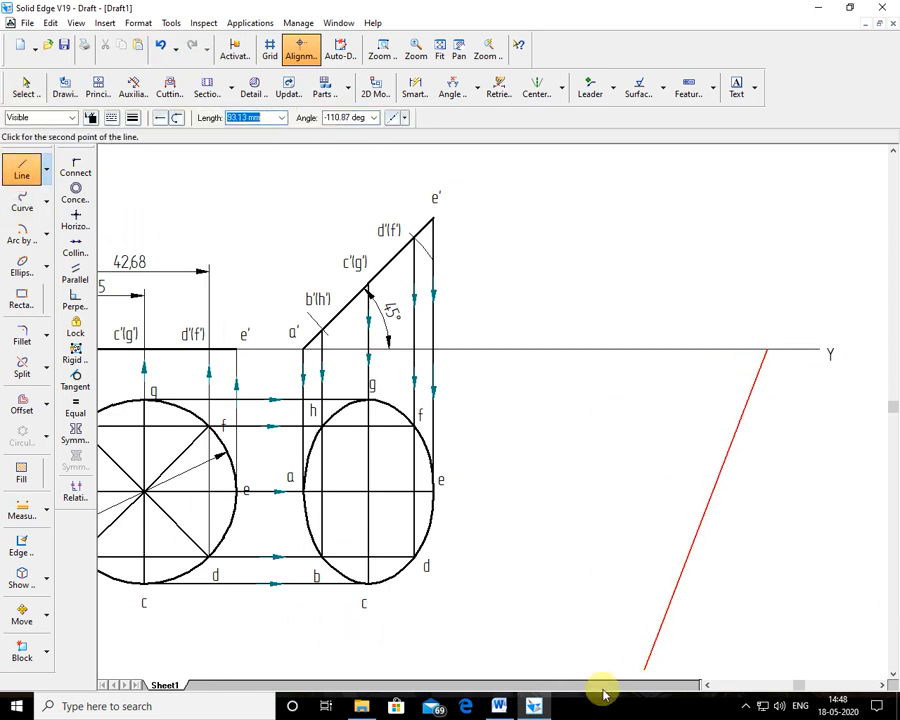
{"action": "left_click", "coordinate": [250, 118]}
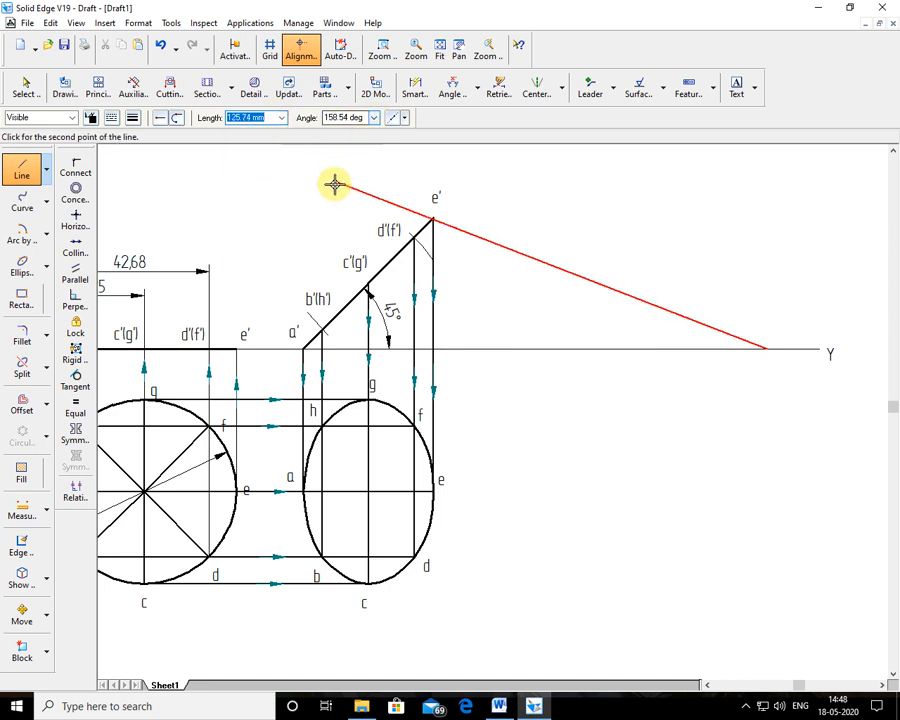
{"action": "left_click", "coordinate": [372, 117]}
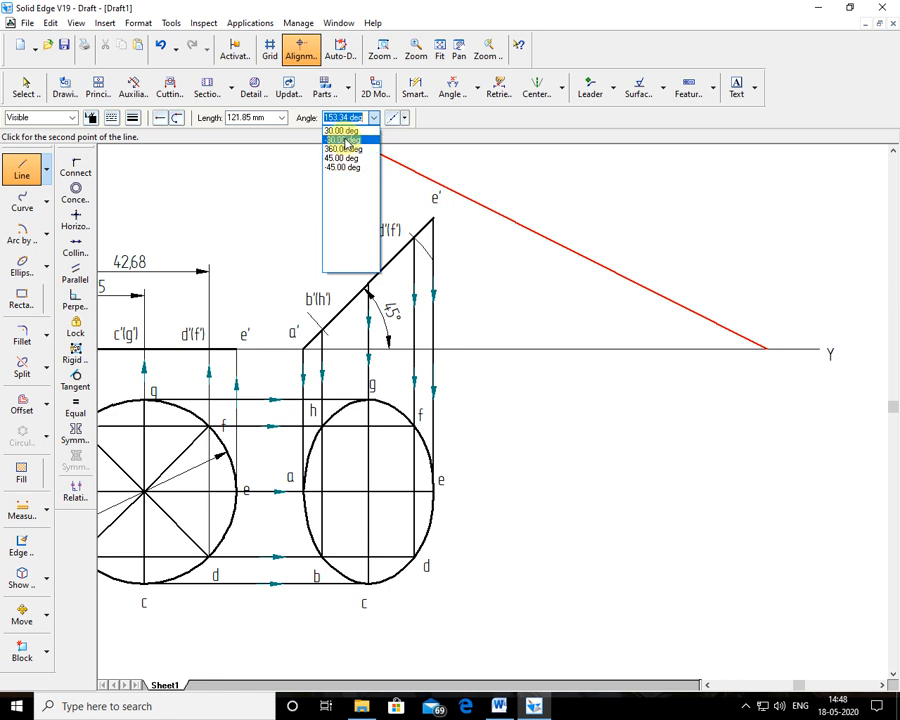
{"action": "left_click", "coordinate": [349, 139]}
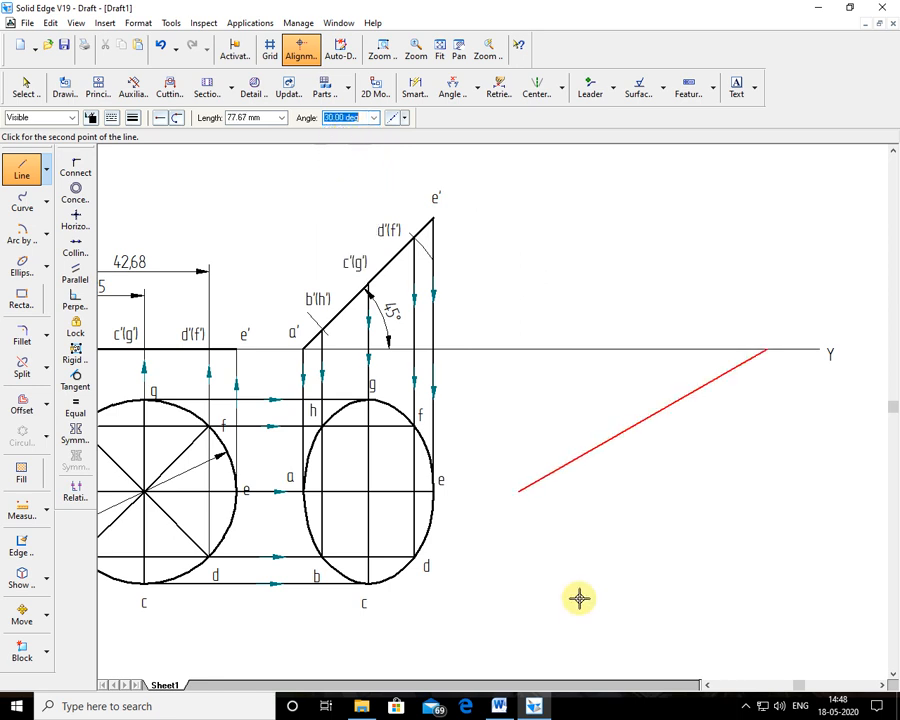
{"action": "left_click", "coordinate": [534, 533]}
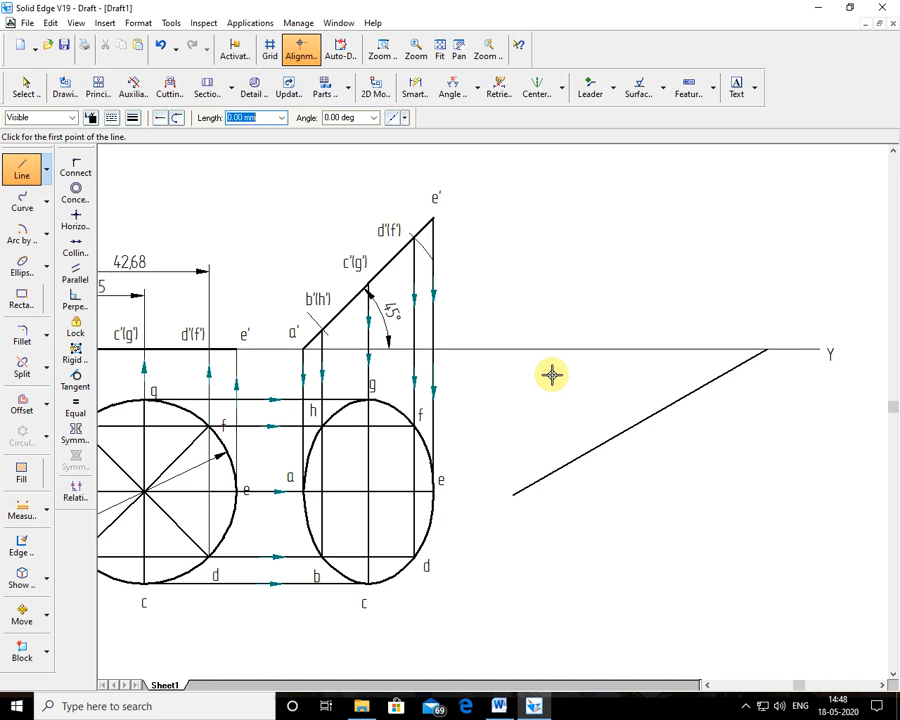
{"action": "left_click", "coordinate": [164, 55]}
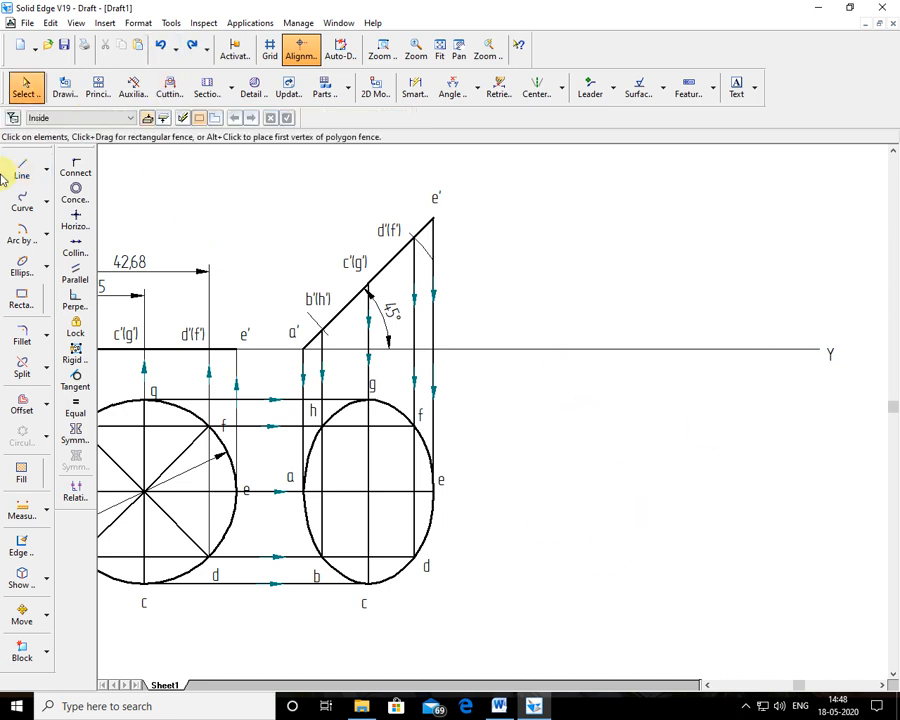
Draw a short horizontal line below XY near Y and, from its right end, a 30° line about 84.5 mm long sloping down toward the ellipse.
{"action": "left_click", "coordinate": [24, 166]}
{"action": "left_click", "coordinate": [727, 404]}
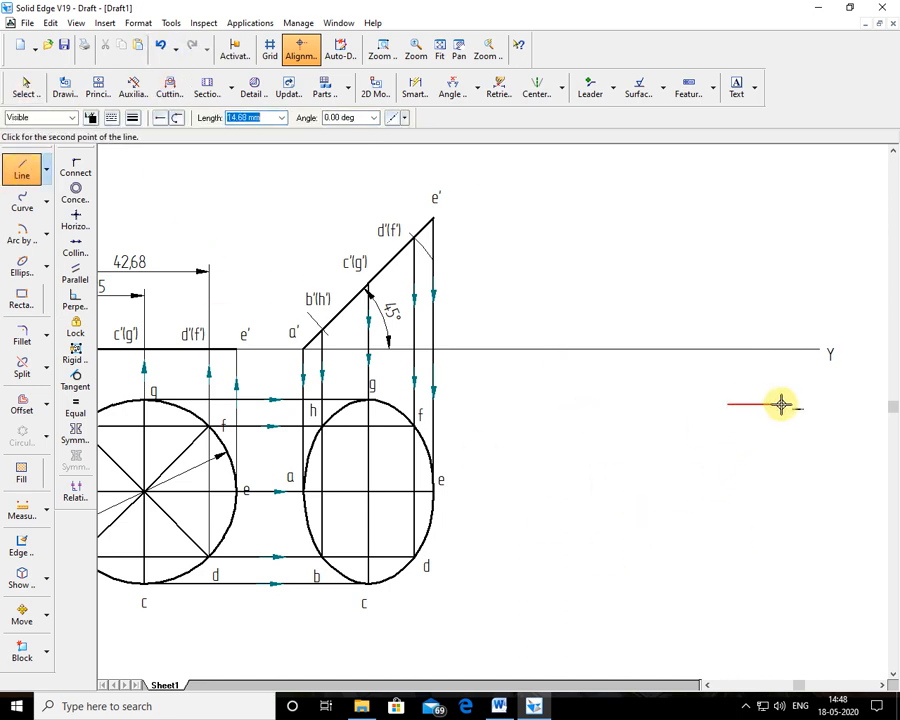
{"action": "left_click", "coordinate": [373, 117]}
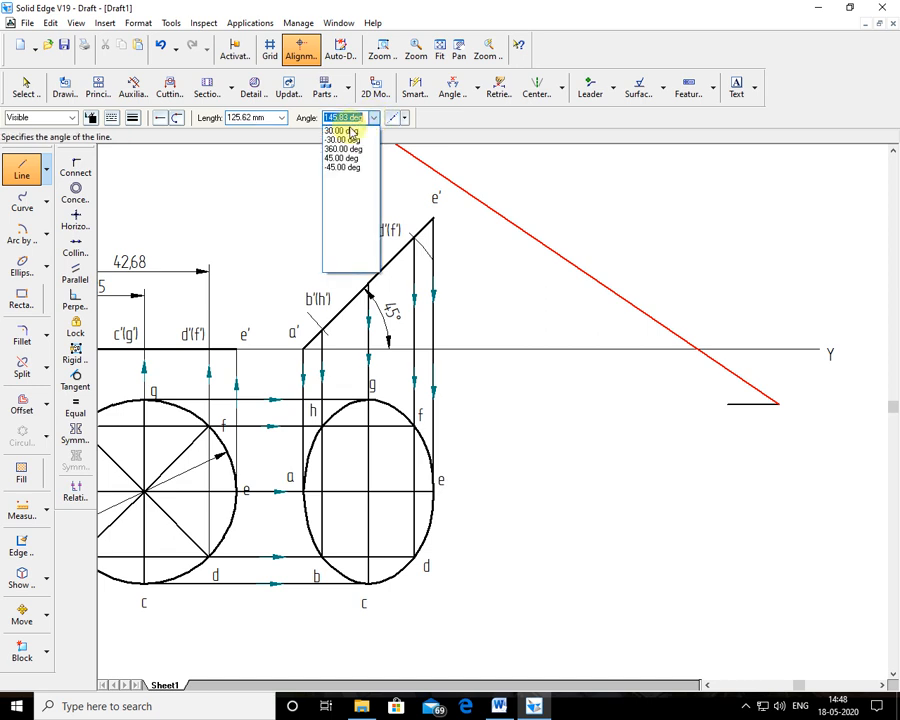
{"action": "left_click", "coordinate": [345, 131]}
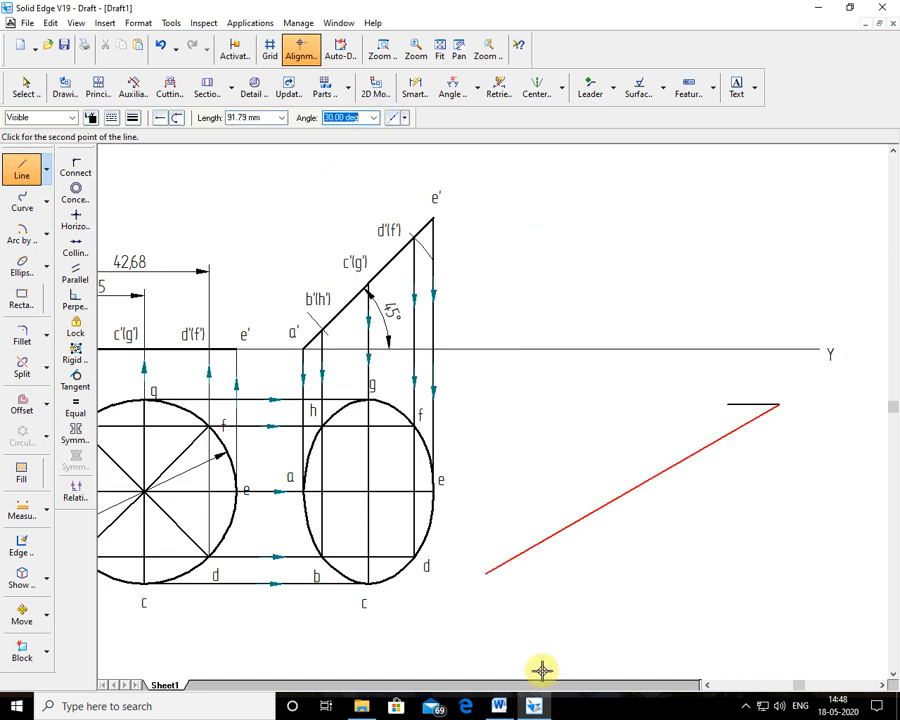
{"action": "left_click", "coordinate": [511, 565]}
{"action": "left_click", "coordinate": [23, 89]}
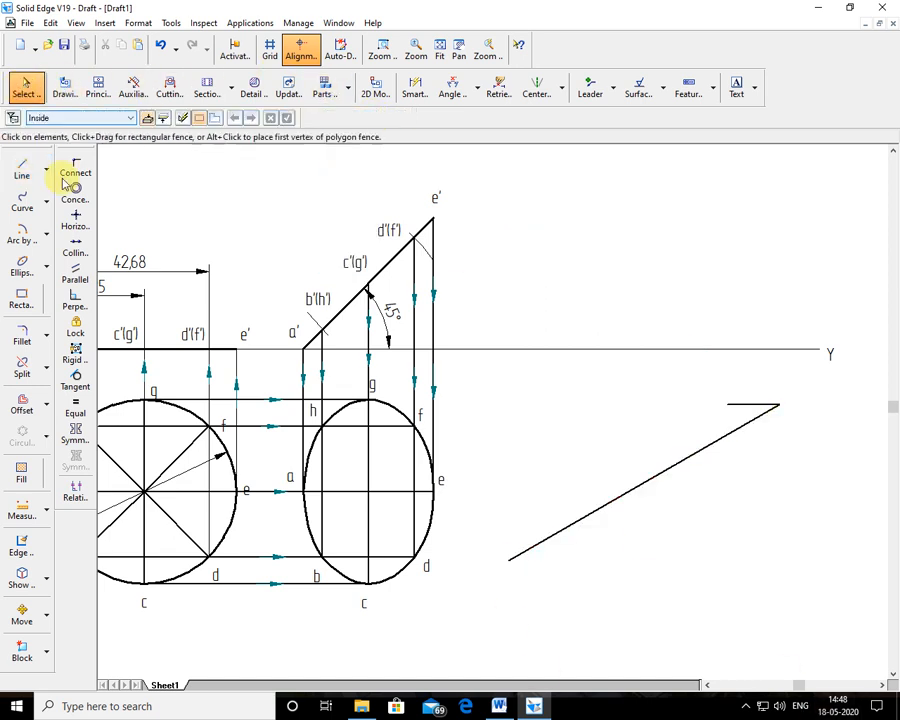
Shorten the inclined line from its lower end to a length of about 72.7 mm.
{"action": "left_click", "coordinate": [612, 503]}
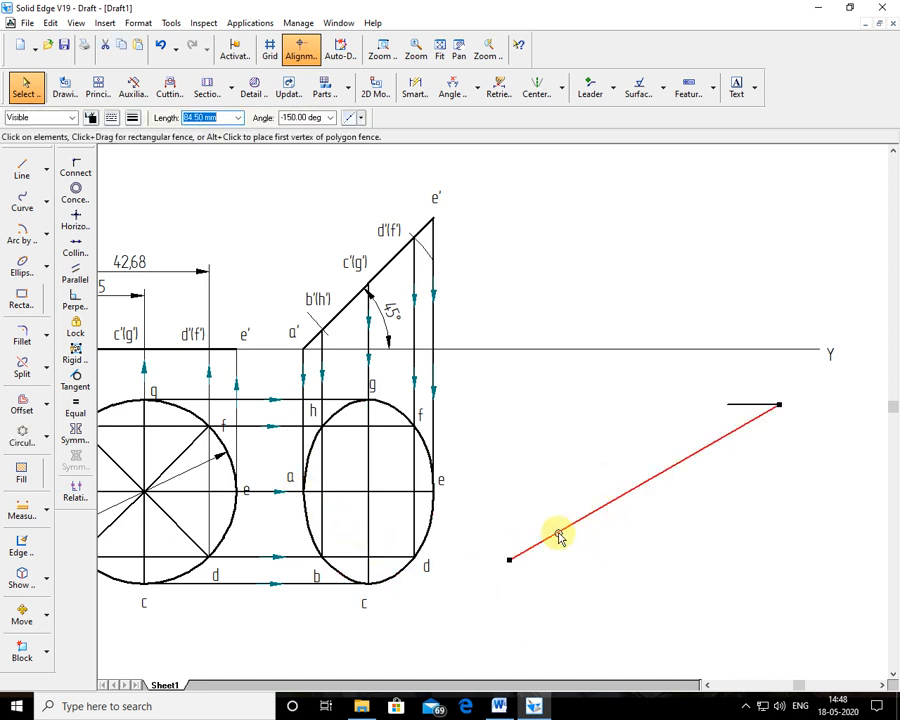
{"action": "left_click", "coordinate": [577, 607]}
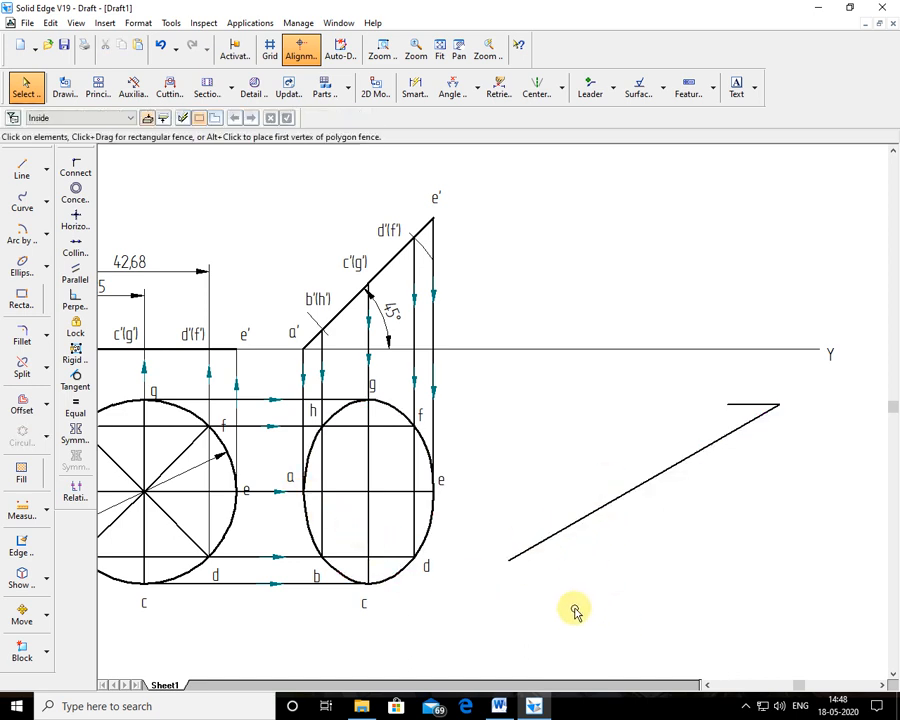
{"action": "left_click", "coordinate": [560, 533]}
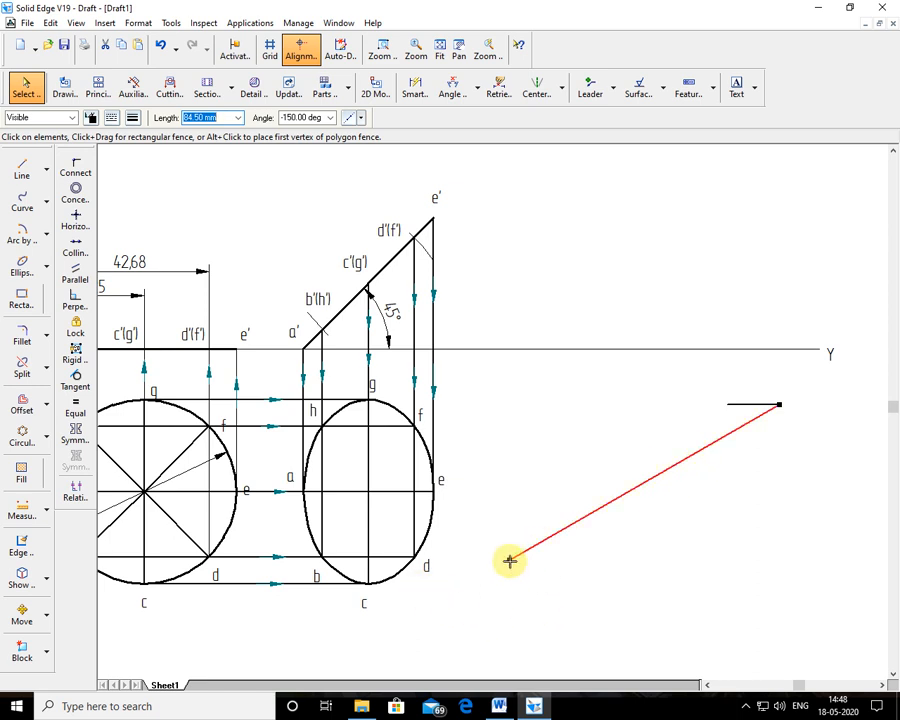
{"action": "left_click_drag", "start_coordinate": [509, 561], "coordinate": [546, 540]}
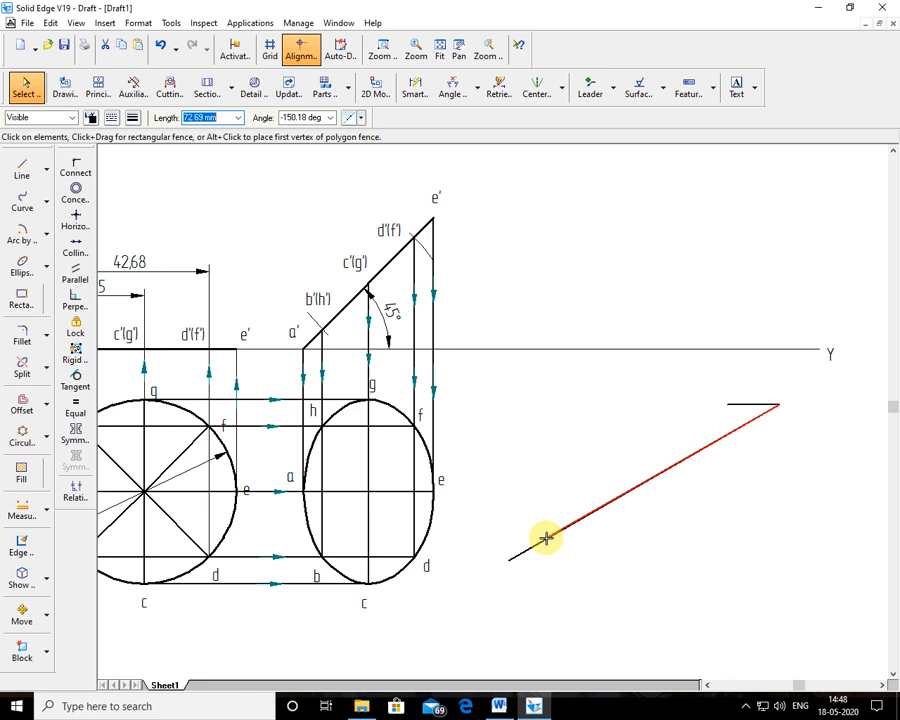
{"action": "left_click", "coordinate": [609, 585]}
Dimension the angle between the short horizontal line and the inclined line, and set it to 30°.
{"action": "left_click", "coordinate": [452, 88]}
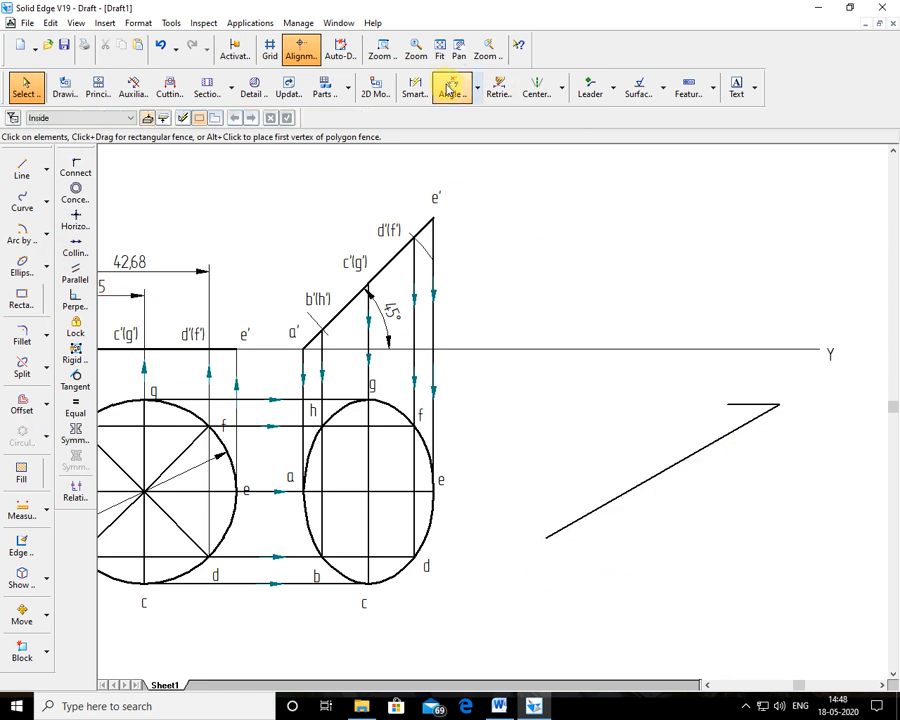
{"action": "left_click", "coordinate": [735, 416]}
{"action": "left_click", "coordinate": [720, 424]}
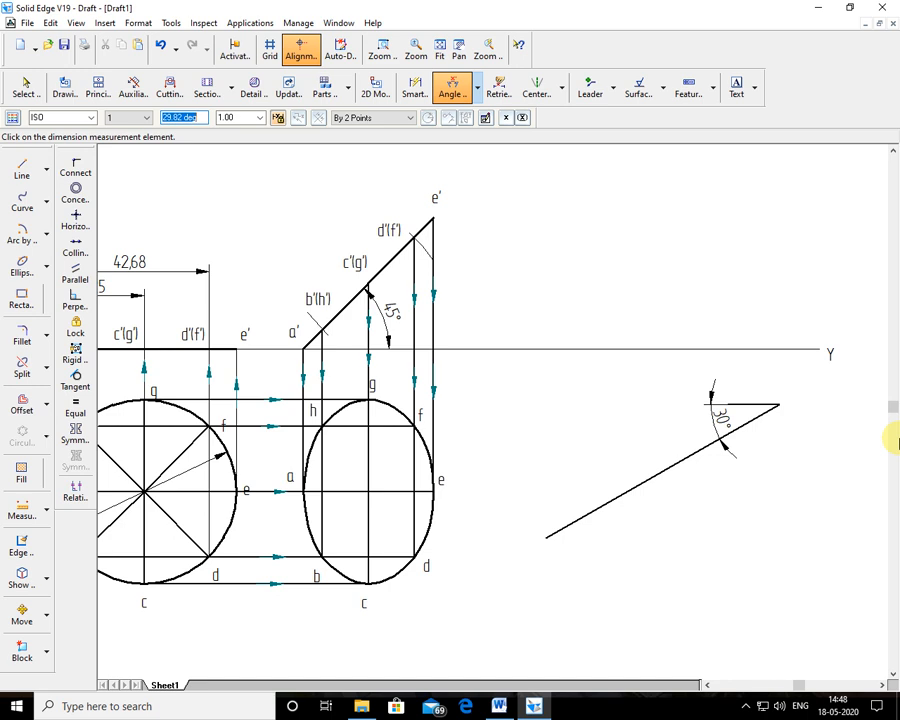
{"action": "key", "text": "Return"}
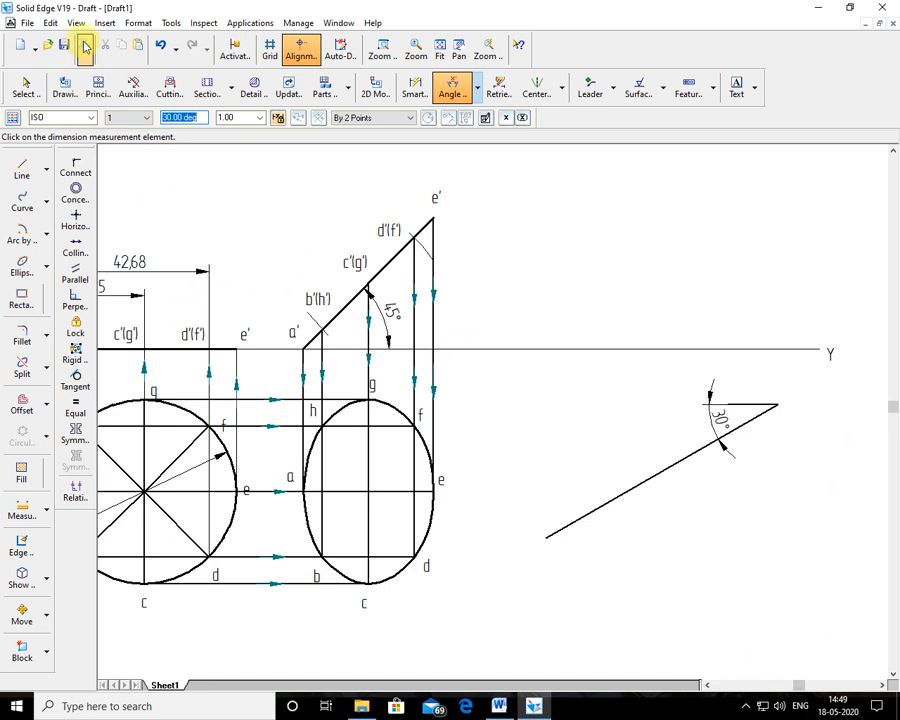
{"action": "left_click", "coordinate": [8, 92]}
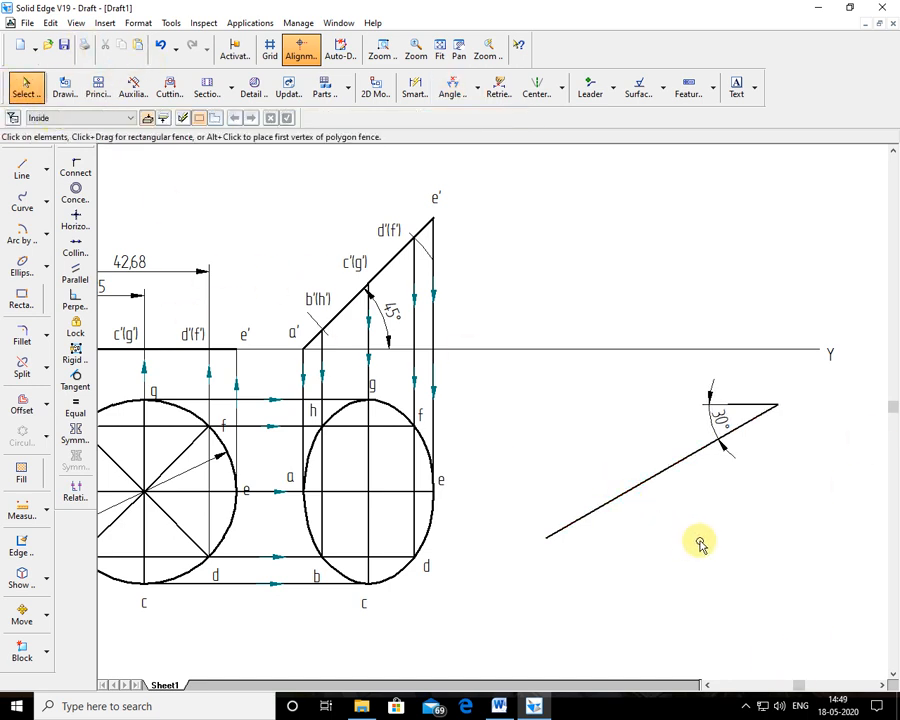
Move the two lines together with their angle dimension a little closer to the ellipse.
{"action": "left_click", "coordinate": [382, 48]}
{"action": "mouse_move", "coordinate": [293, 181]}
{"action": "left_mouse_down"}
{"action": "mouse_move", "coordinate": [693, 589]}
{"action": "mouse_move", "coordinate": [777, 643]}
{"action": "mouse_move", "coordinate": [800, 643]}
{"action": "left_mouse_up"}
{"action": "key", "text": "Escape"}
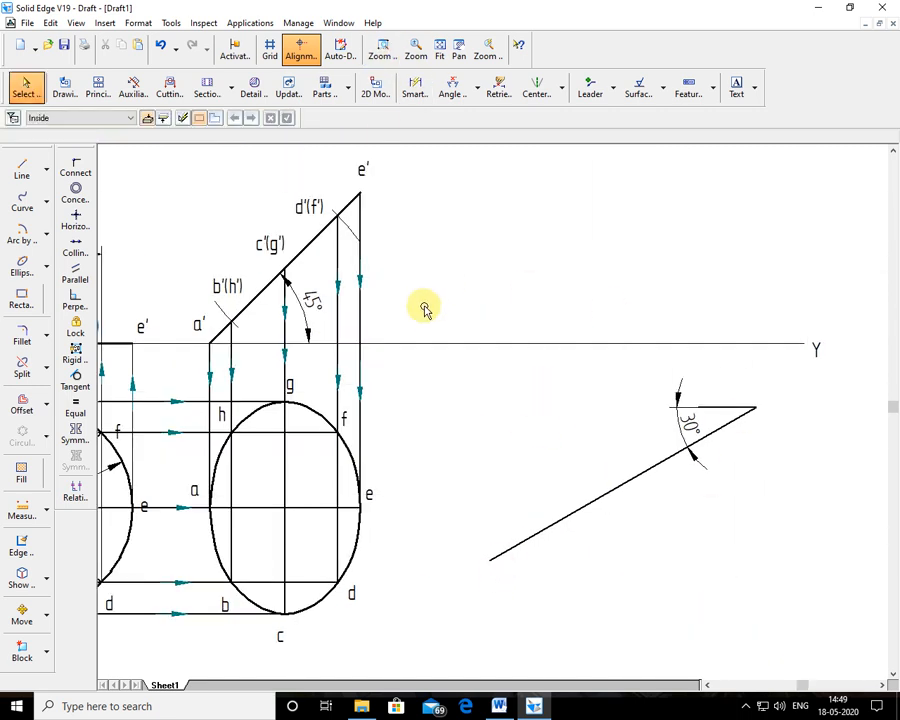
{"action": "left_click_drag", "start_coordinate": [462, 364], "coordinate": [844, 560]}
{"action": "left_click_drag", "start_coordinate": [736, 418], "coordinate": [693, 412]}
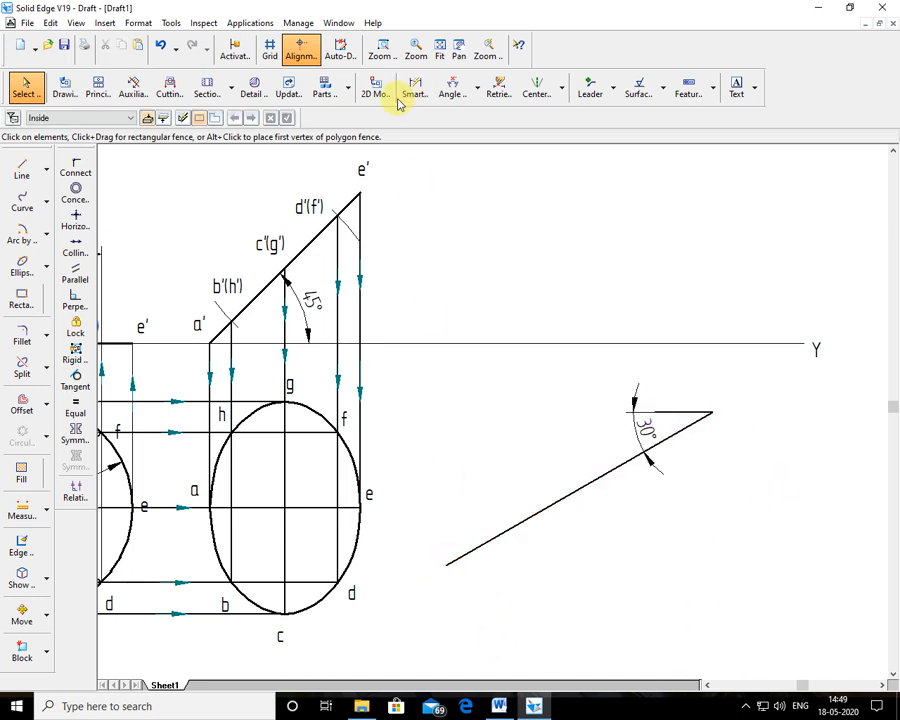
Try to copy the ellipse's label a to the inclined line's lower end, and undo the copy of the line.
{"action": "left_click", "coordinate": [382, 49]}
{"action": "mouse_move", "coordinate": [141, 148]}
{"action": "left_mouse_down"}
{"action": "mouse_move", "coordinate": [718, 712]}
{"action": "mouse_move", "coordinate": [814, 670]}
{"action": "mouse_move", "coordinate": [697, 627]}
{"action": "left_mouse_up"}
{"action": "key", "text": "Escape"}
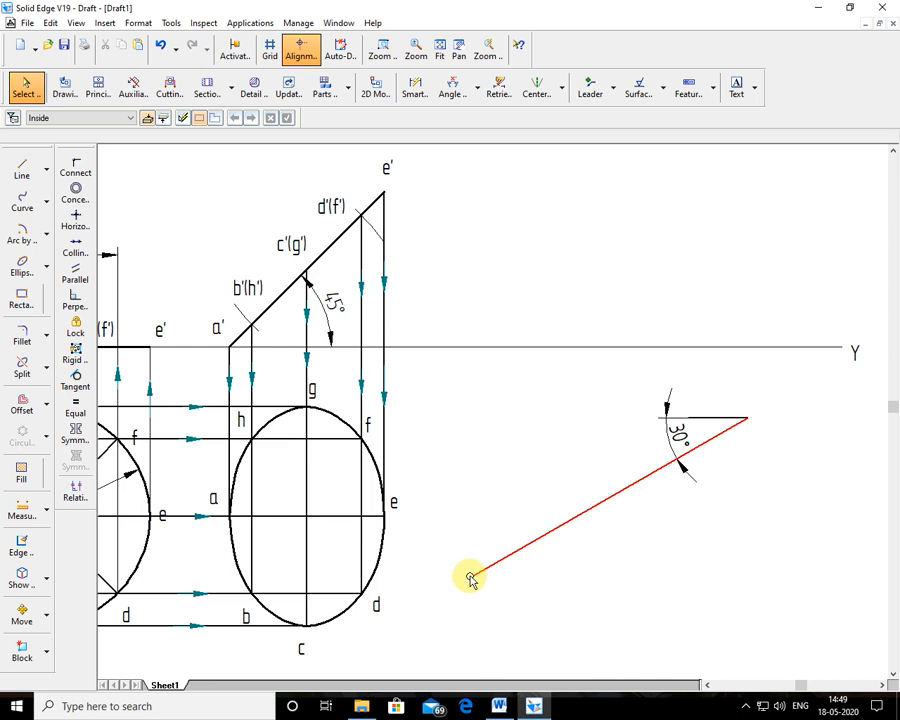
{"action": "left_click", "coordinate": [473, 576]}
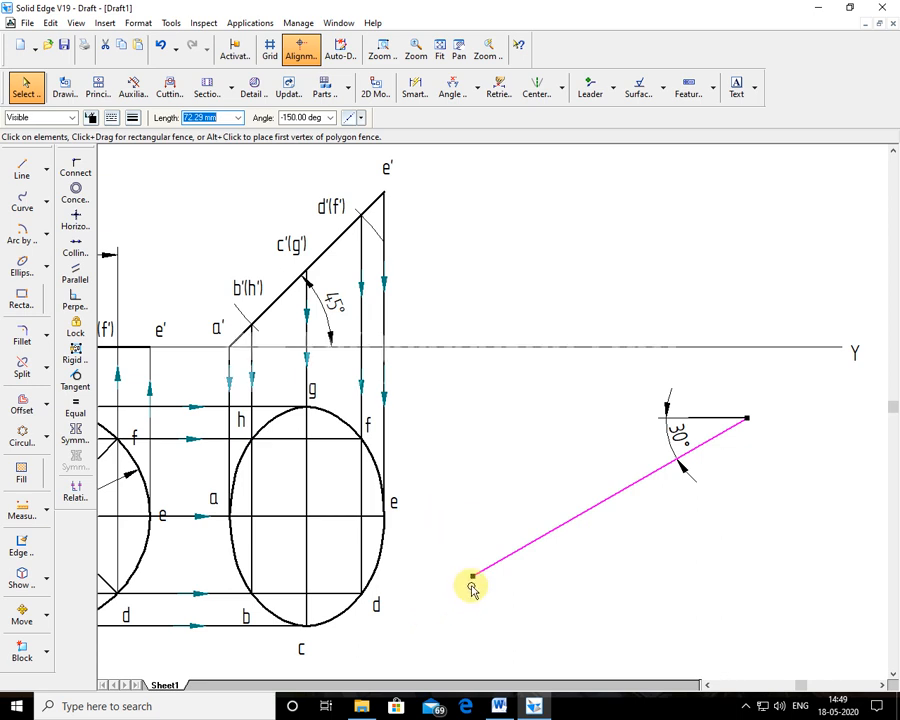
{"action": "left_click", "coordinate": [22, 615]}
{"action": "left_click", "coordinate": [219, 499]}
{"action": "left_click", "coordinate": [221, 482]}
{"action": "left_click", "coordinate": [450, 436]}
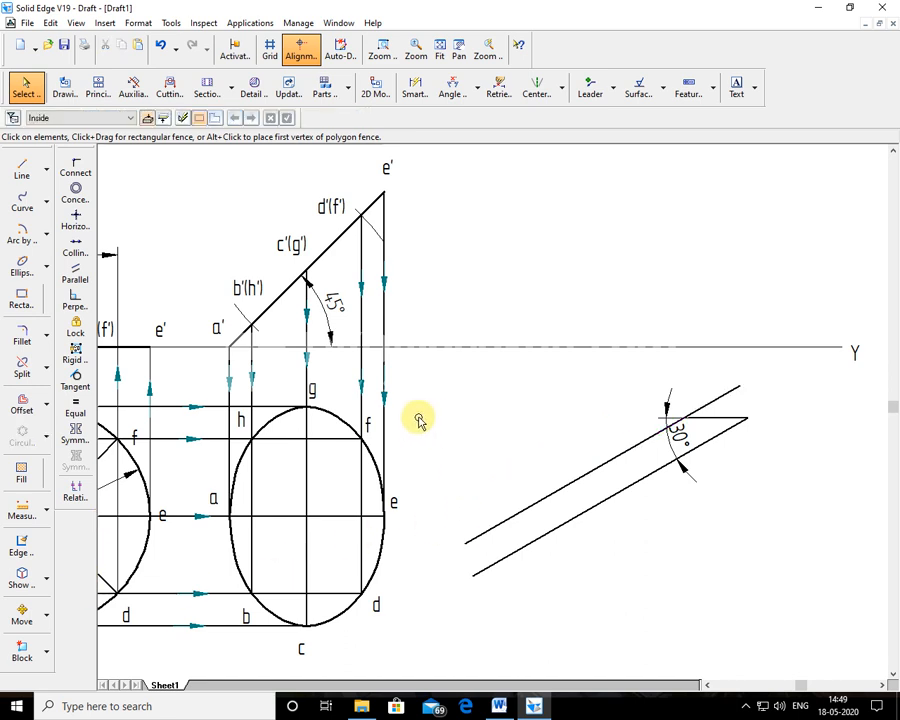
{"action": "left_click", "coordinate": [159, 44]}
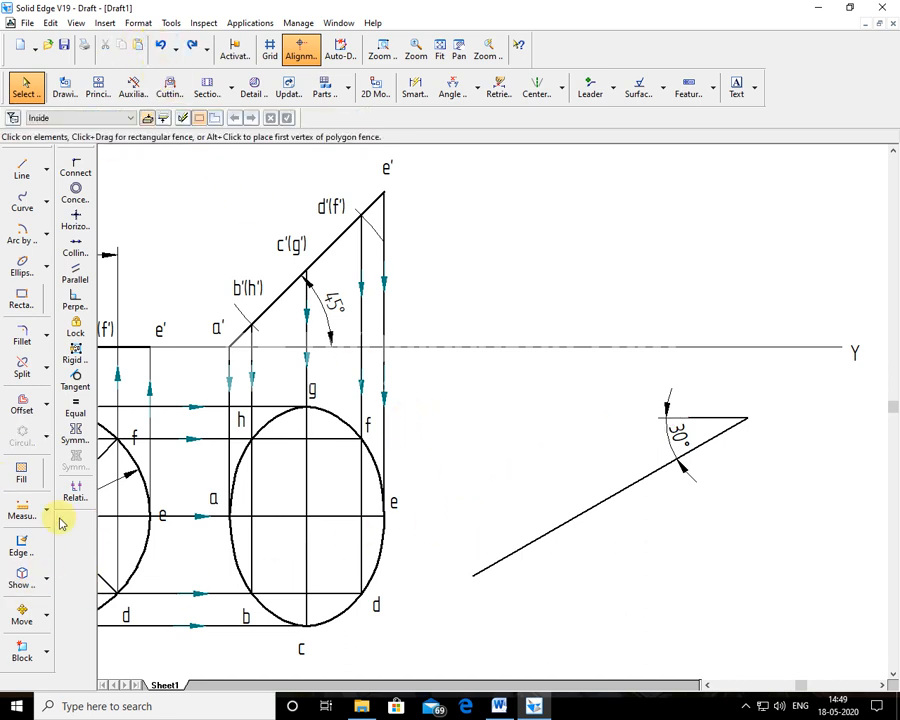
Copy the ellipse's label a to the lower end of the inclined line.
{"action": "left_click", "coordinate": [20, 612]}
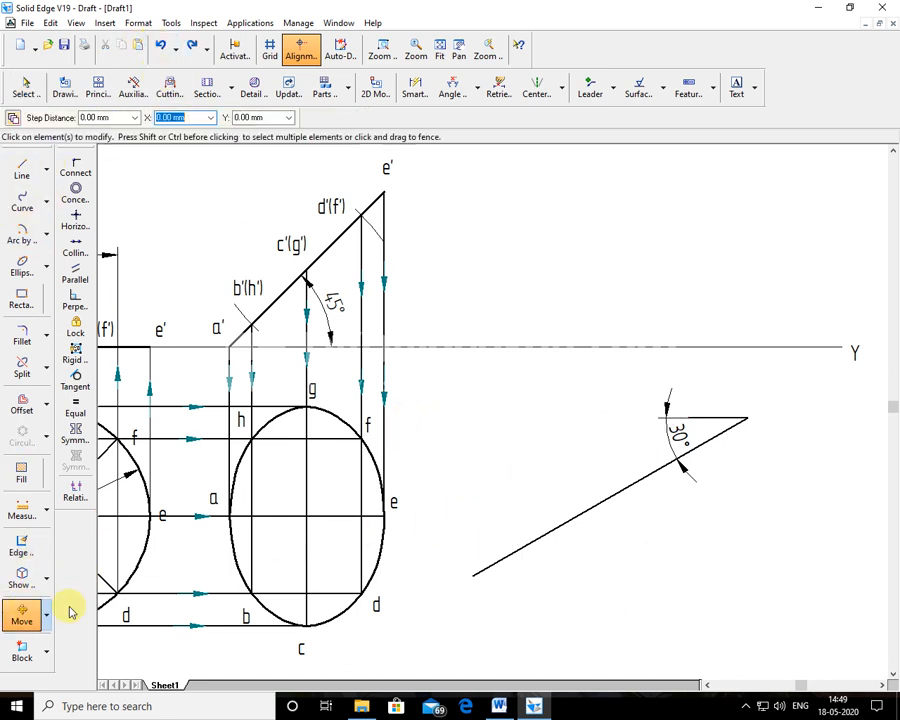
{"action": "left_click", "coordinate": [211, 505]}
{"action": "left_click", "coordinate": [211, 467]}
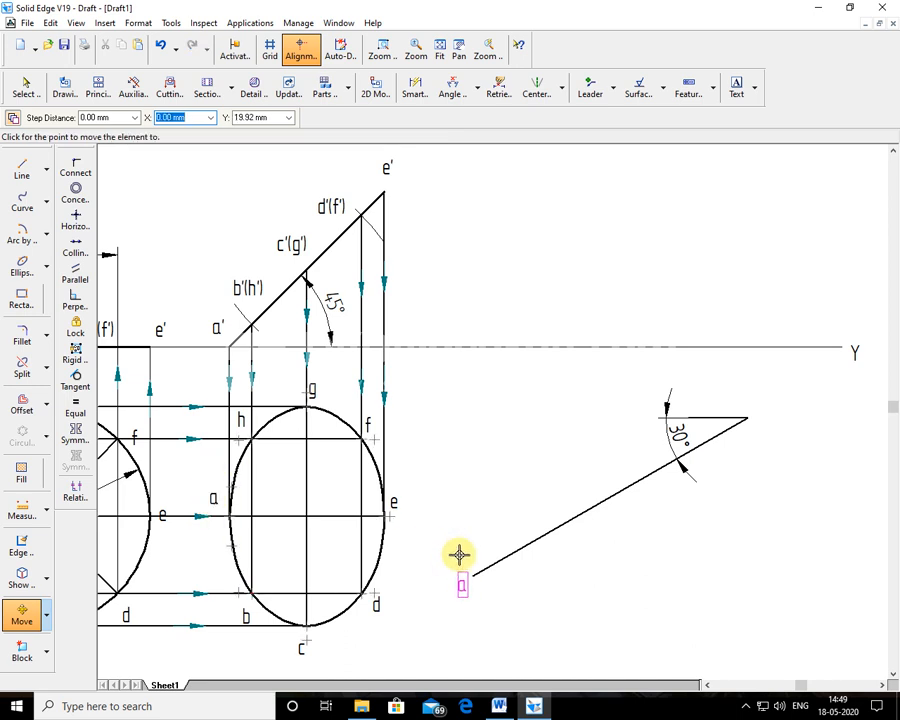
{"action": "left_click", "coordinate": [459, 554]}
{"action": "left_click", "coordinate": [475, 579]}
{"action": "left_click", "coordinate": [488, 597]}
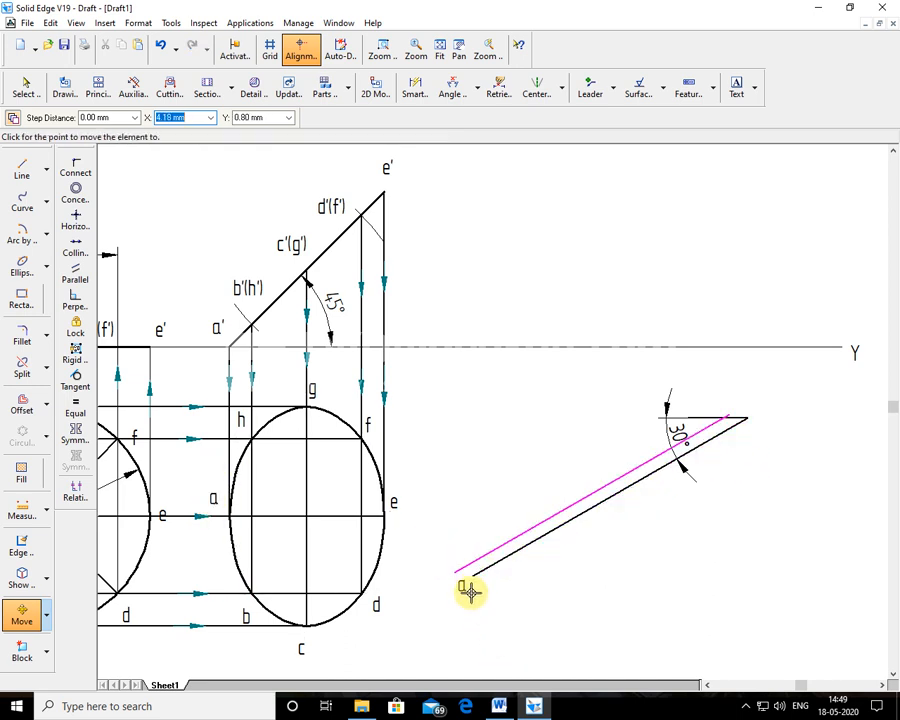
{"action": "right_click", "coordinate": [507, 626]}
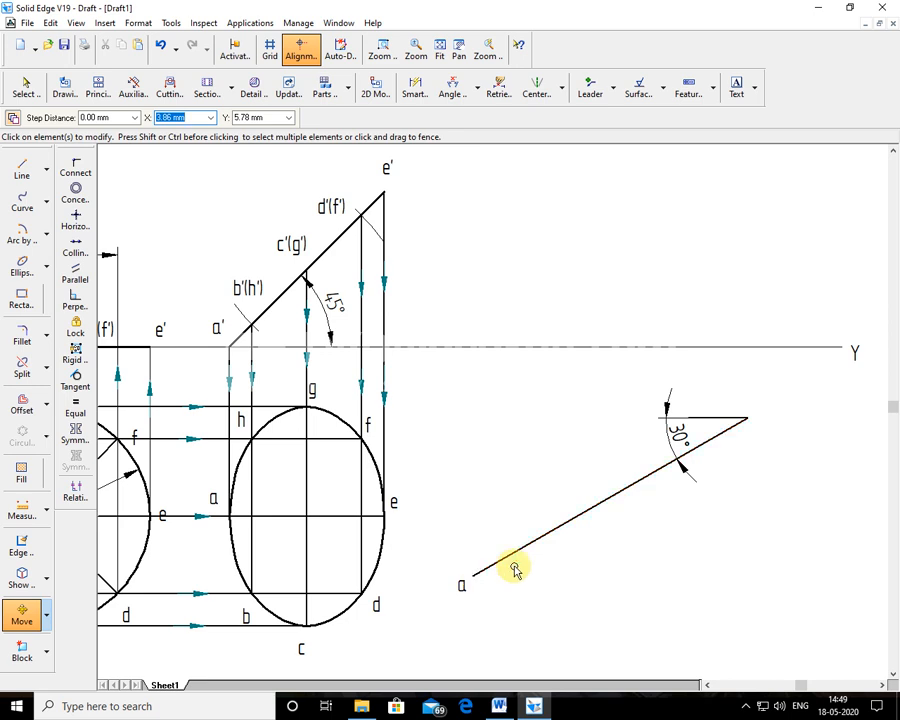
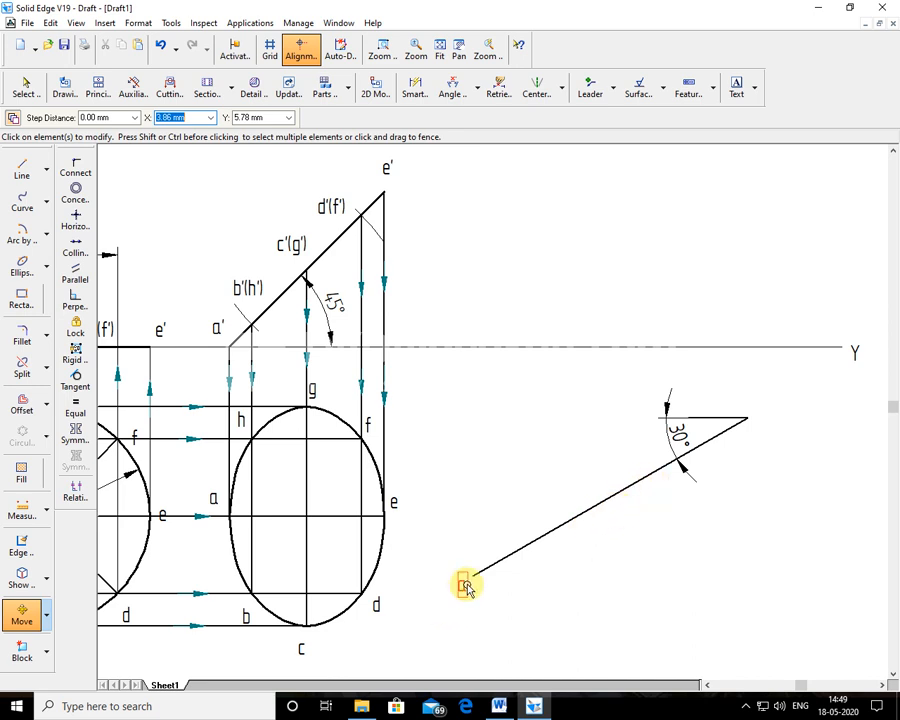
{"action": "left_click", "coordinate": [130, 522]}
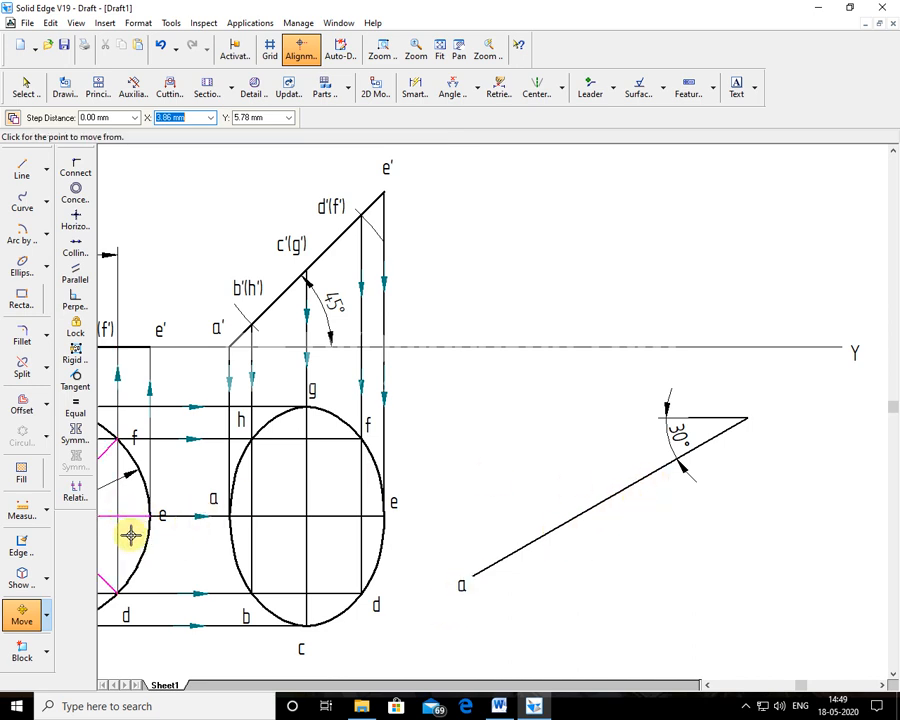
{"action": "right_click", "coordinate": [131, 535]}
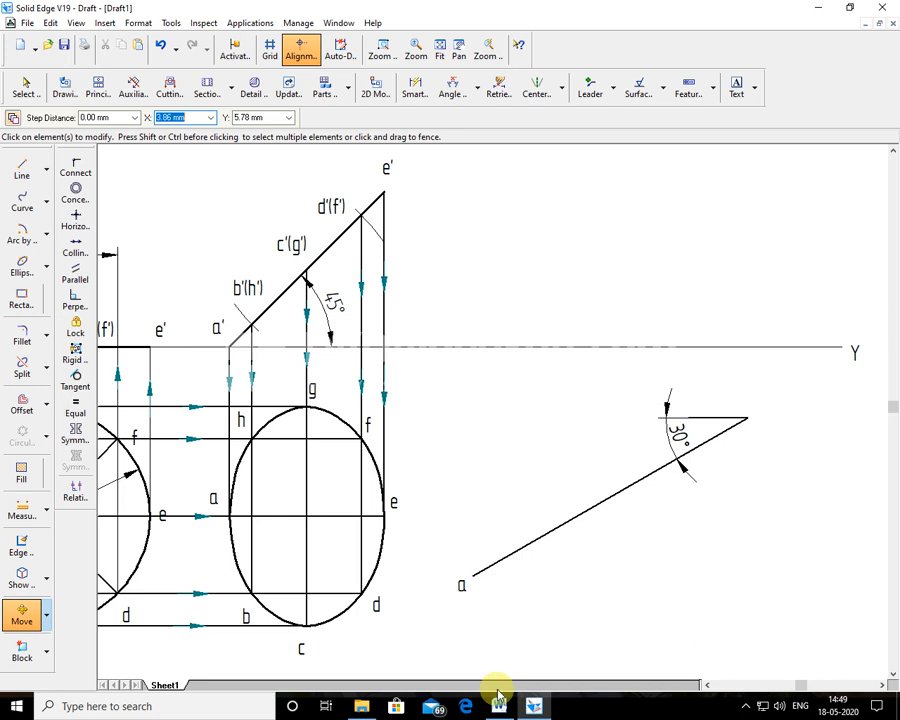
Draw an arc of radius 50 mm centred on point a, cutting across the inclined line.
{"action": "left_click", "coordinate": [45, 237]}
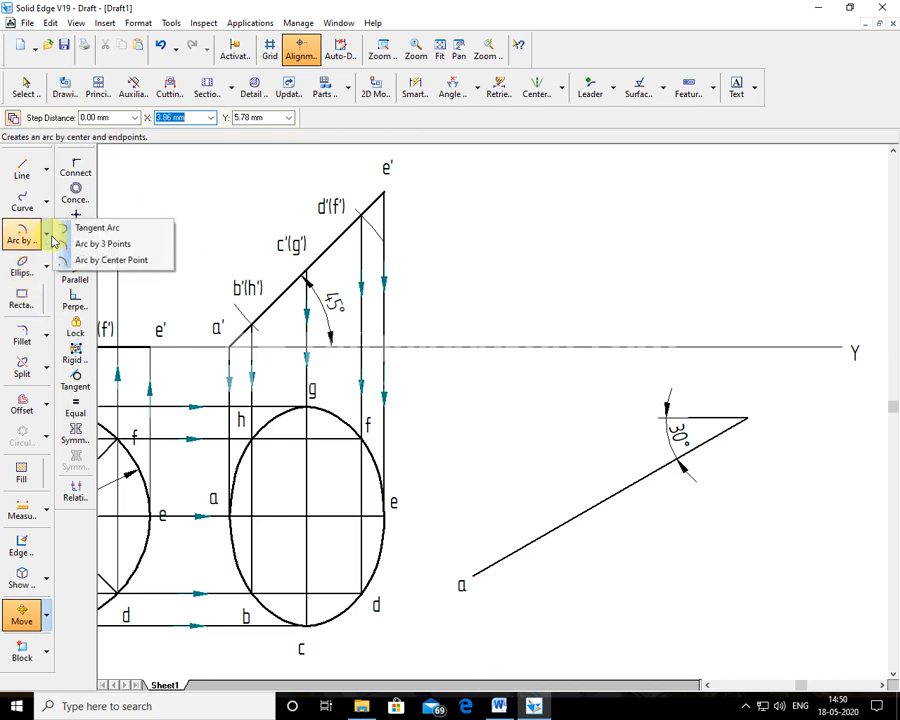
{"action": "left_click", "coordinate": [122, 258]}
{"action": "left_click", "coordinate": [473, 574]}
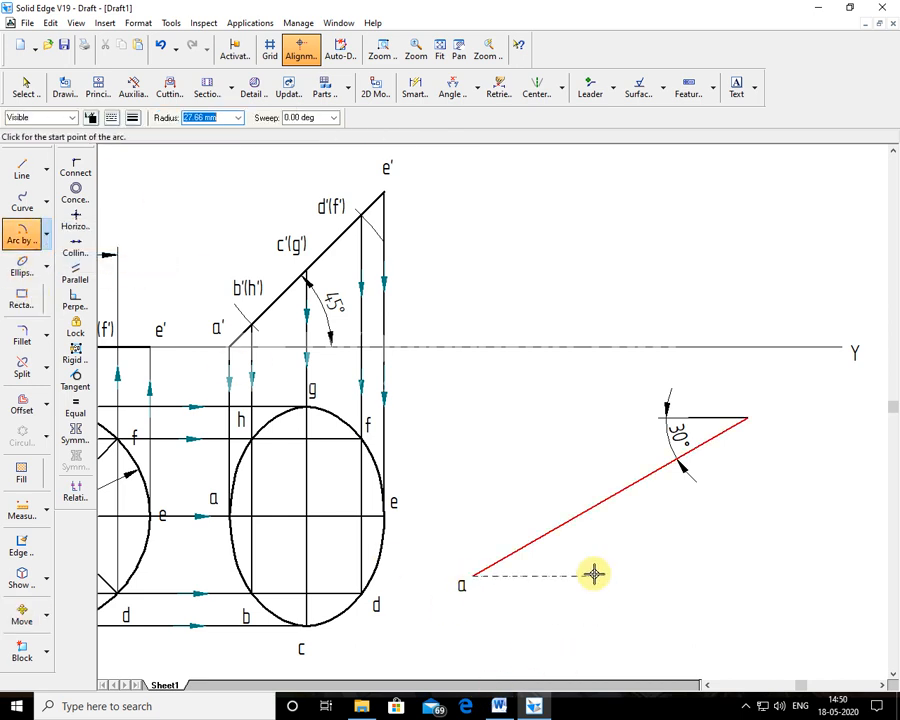
{"action": "left_click", "coordinate": [237, 118]}
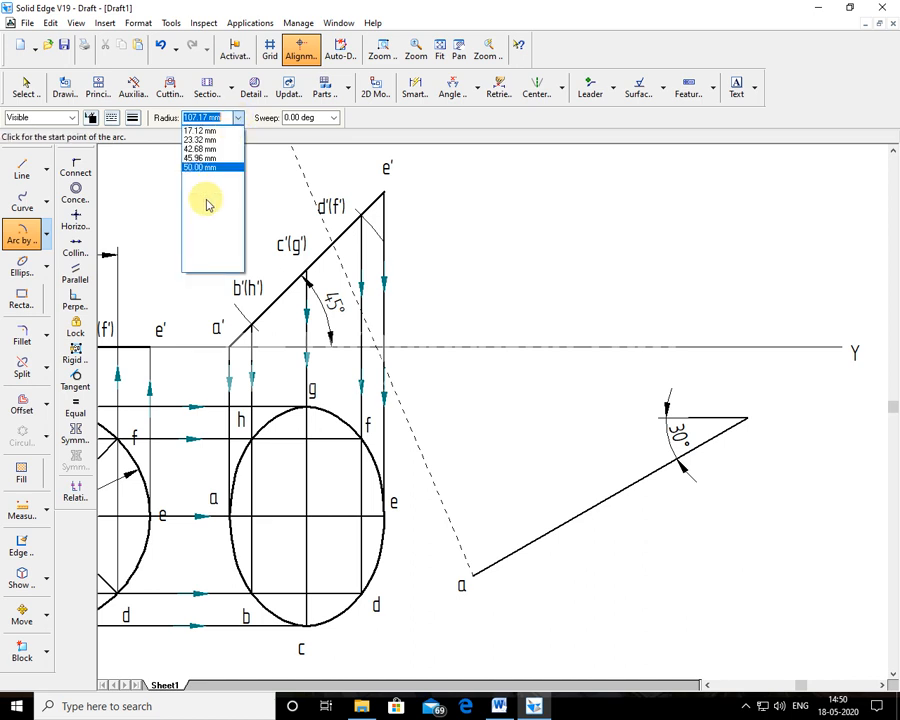
{"action": "left_click", "coordinate": [201, 168]}
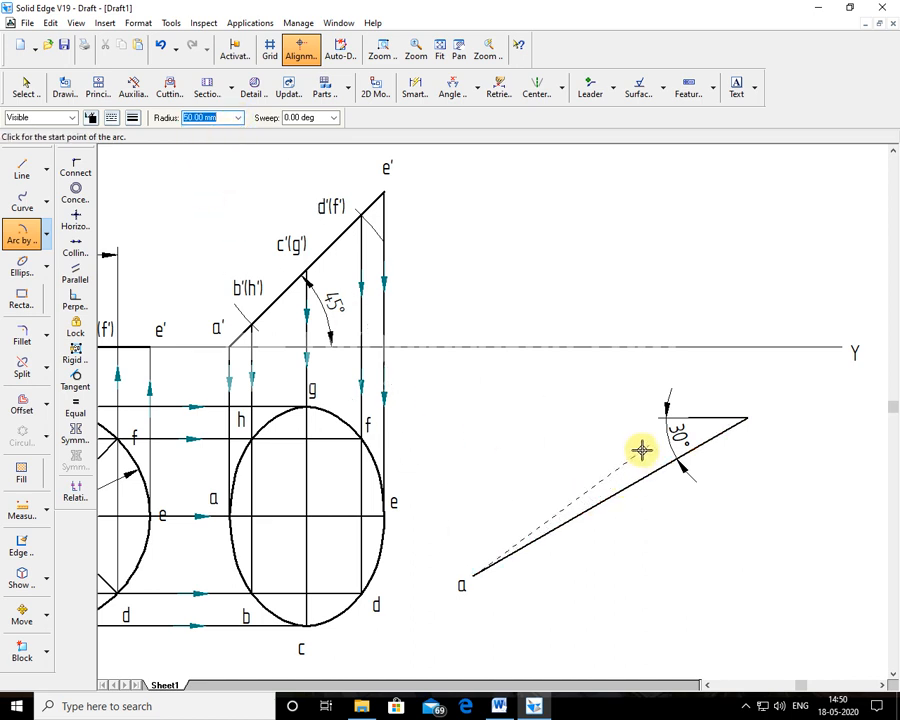
{"action": "left_click", "coordinate": [238, 118]}
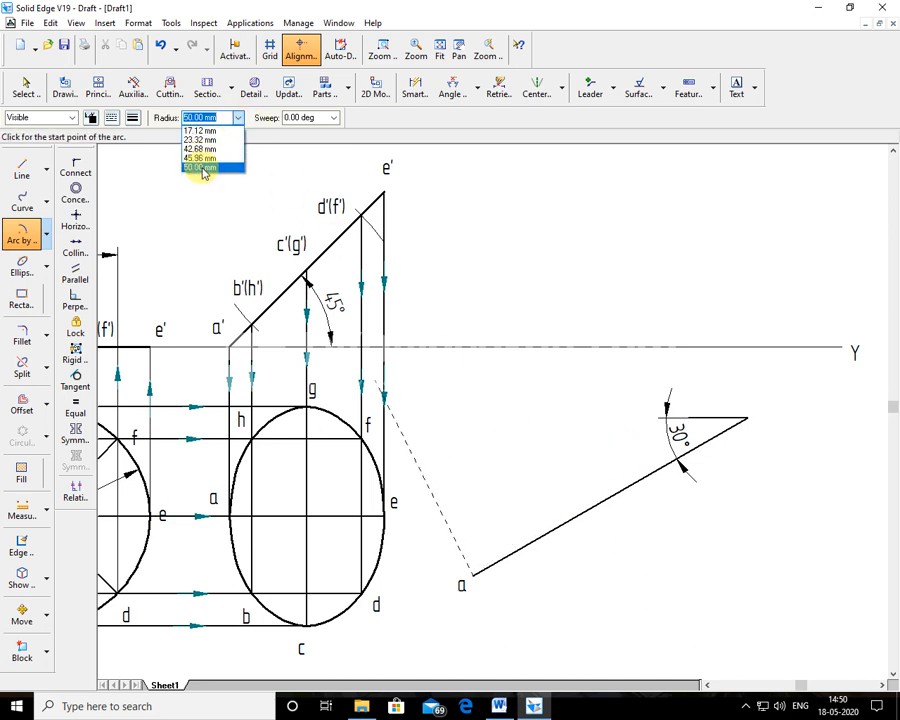
{"action": "type", "text": "25"}
{"action": "key", "text": "Tab"}
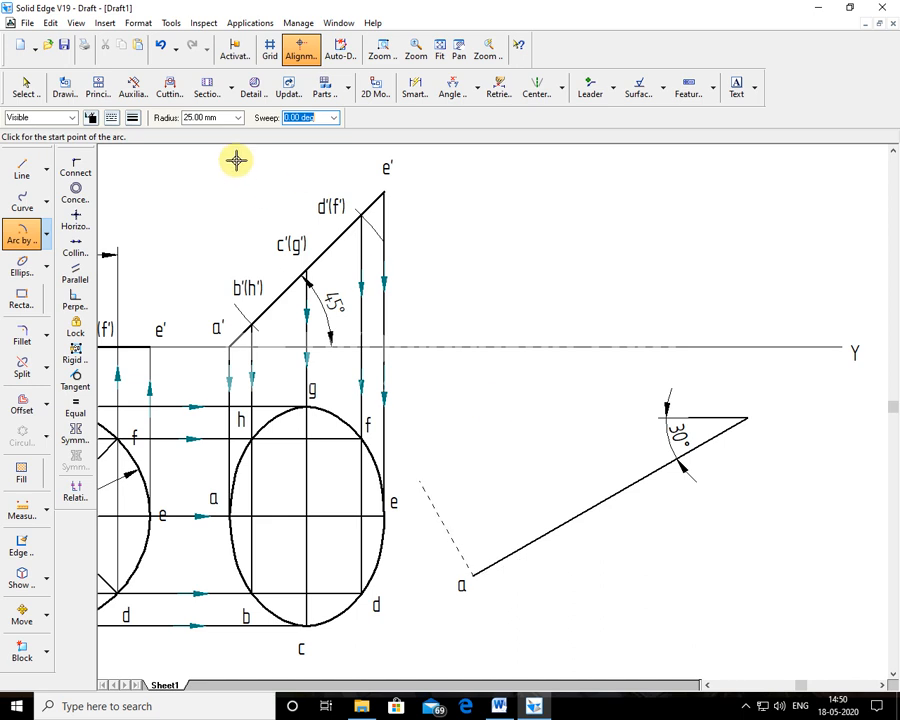
{"action": "left_click", "coordinate": [238, 118]}
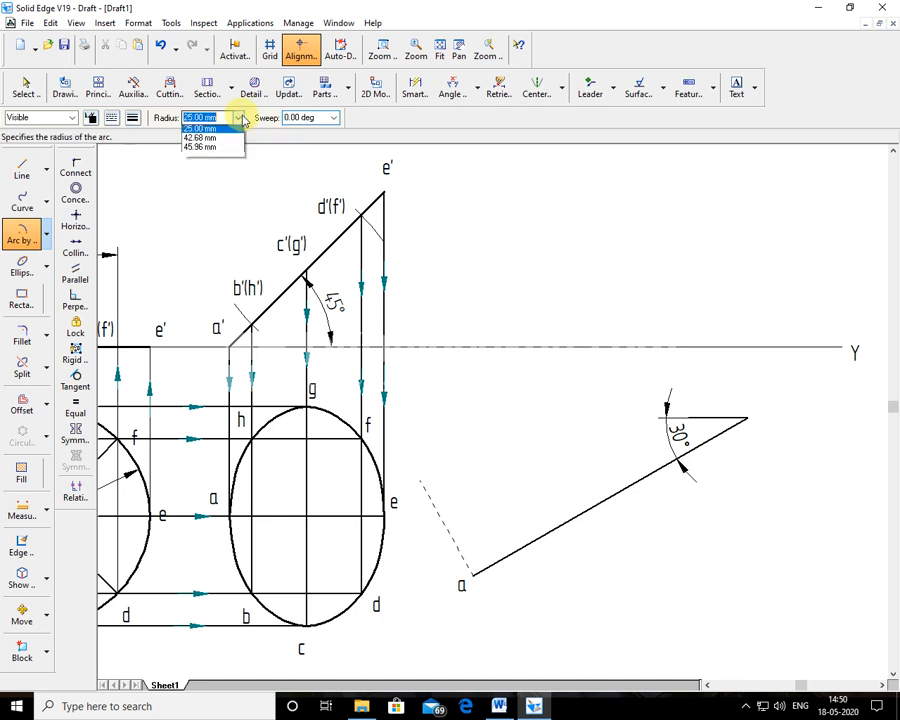
{"action": "left_click", "coordinate": [211, 167]}
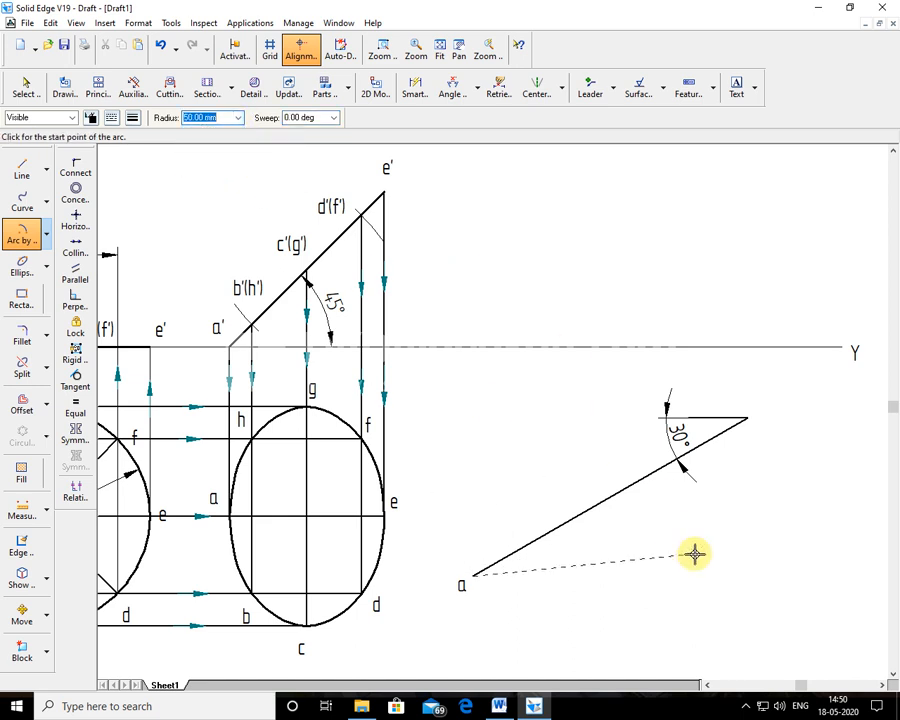
{"action": "left_click", "coordinate": [656, 513]}
{"action": "left_click", "coordinate": [611, 449]}
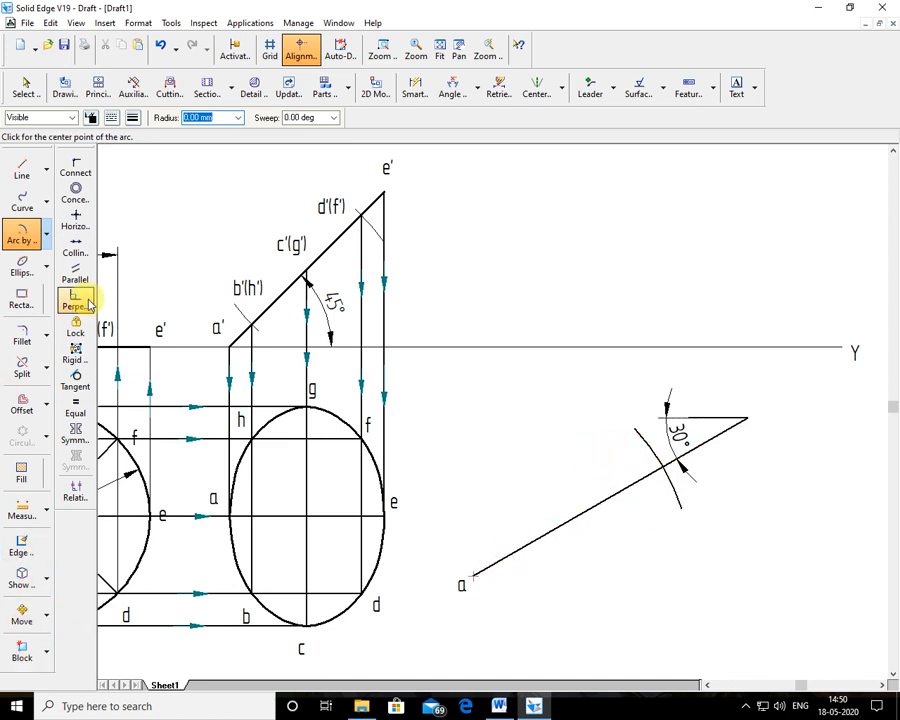
Dimension the arc's radius, placing the text outside the arc beyond the inclined line.
{"action": "left_click", "coordinate": [414, 90]}
{"action": "left_click", "coordinate": [675, 497]}
{"action": "left_click", "coordinate": [788, 470]}
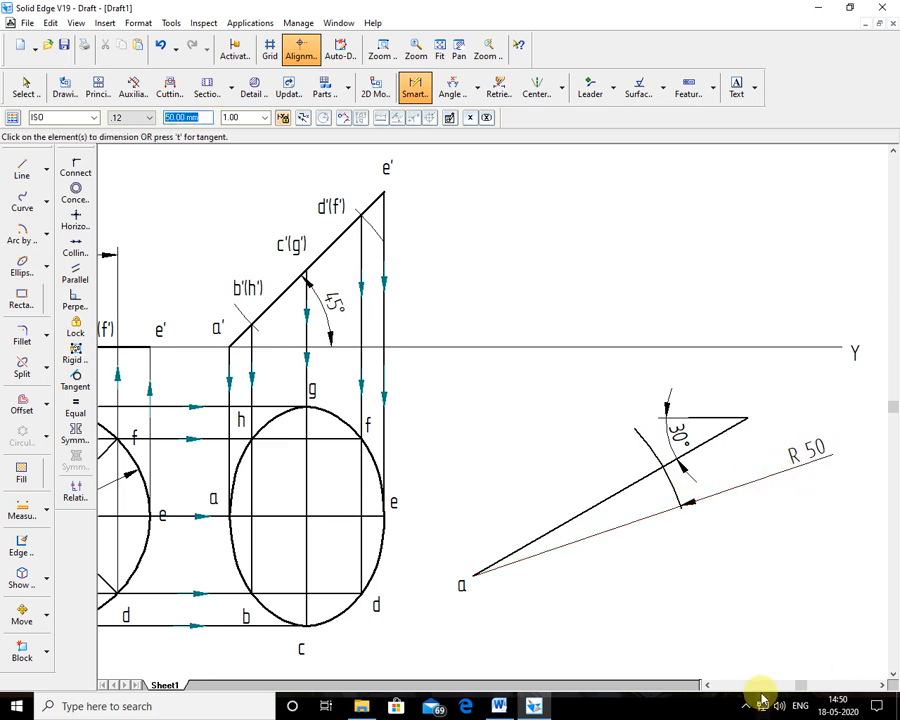
Undo the radius dimension and the 50 mm arc drawn across the inclined line.
{"action": "left_click", "coordinate": [161, 47]}
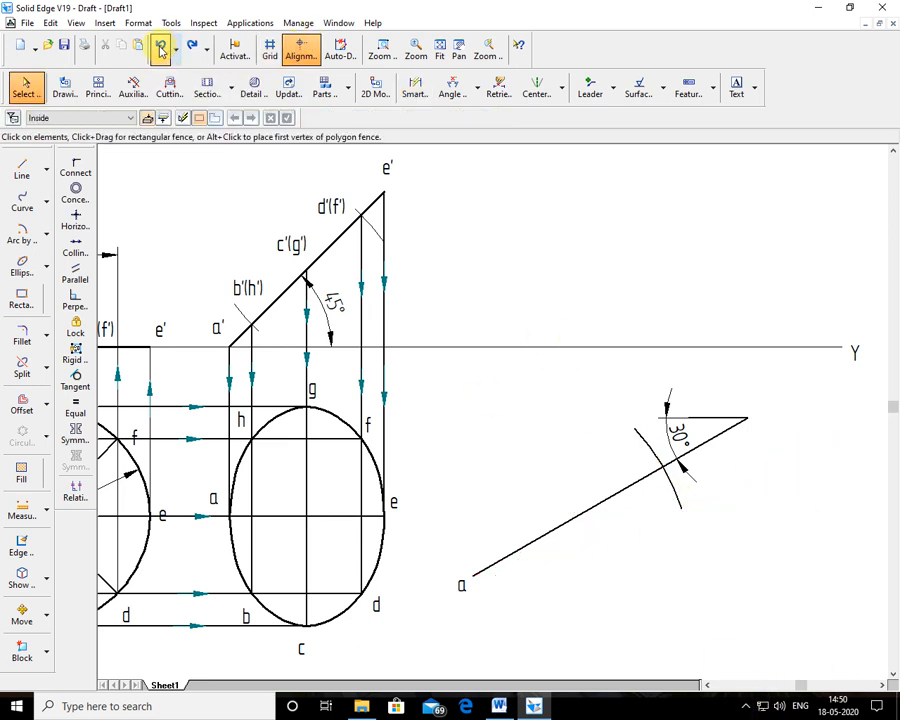
Draw an arc of radius 25 mm centred on point a, cutting across the inclined line.
{"action": "left_click", "coordinate": [17, 228]}
{"action": "left_click", "coordinate": [471, 575]}
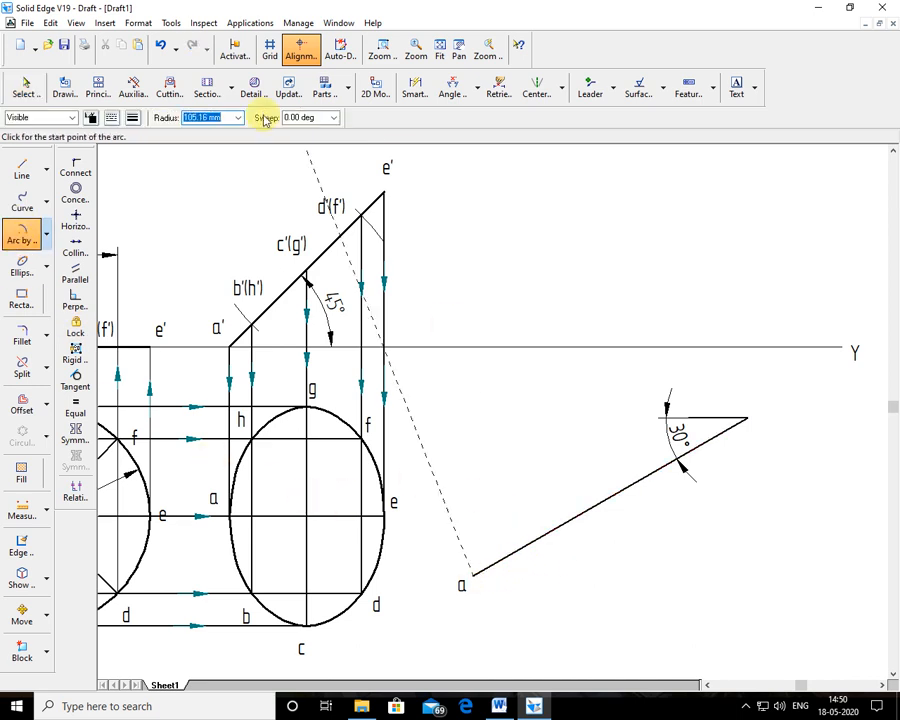
{"action": "left_click", "coordinate": [238, 118]}
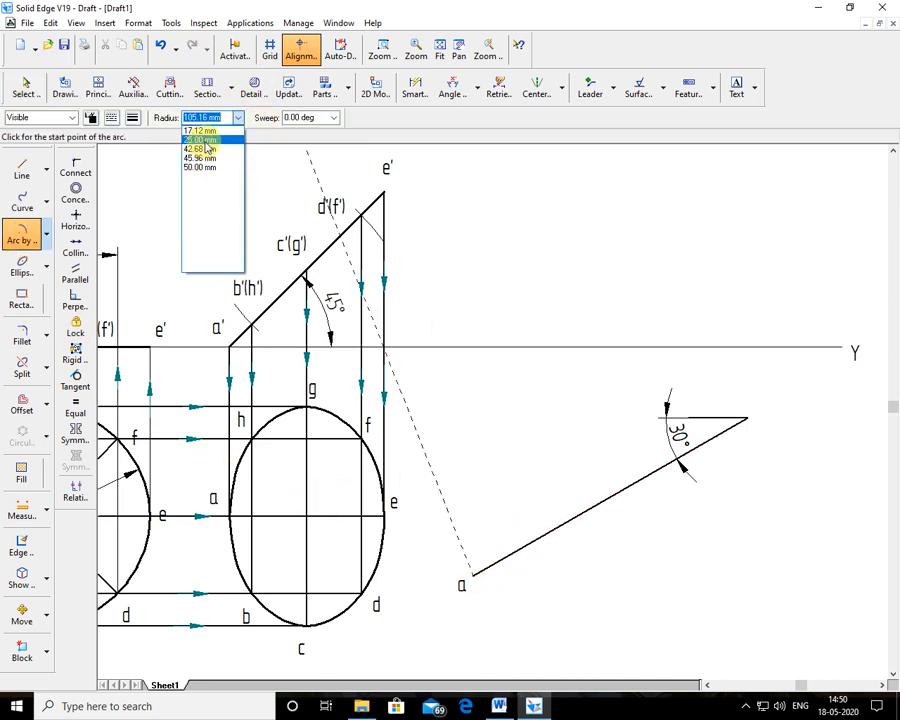
{"action": "left_click", "coordinate": [200, 134]}
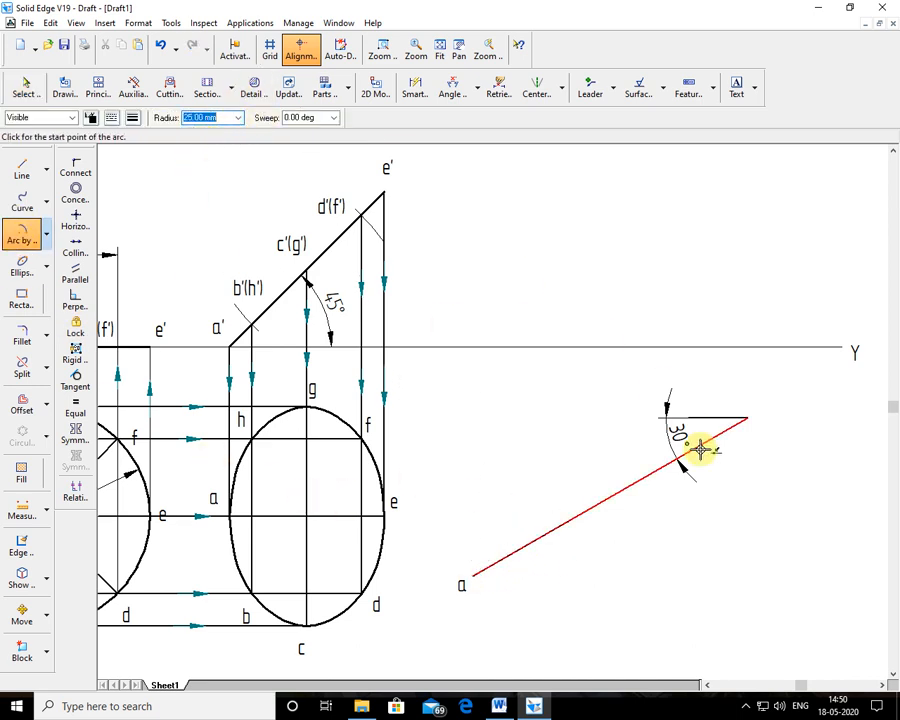
{"action": "left_click", "coordinate": [641, 526]}
{"action": "left_click", "coordinate": [583, 452]}
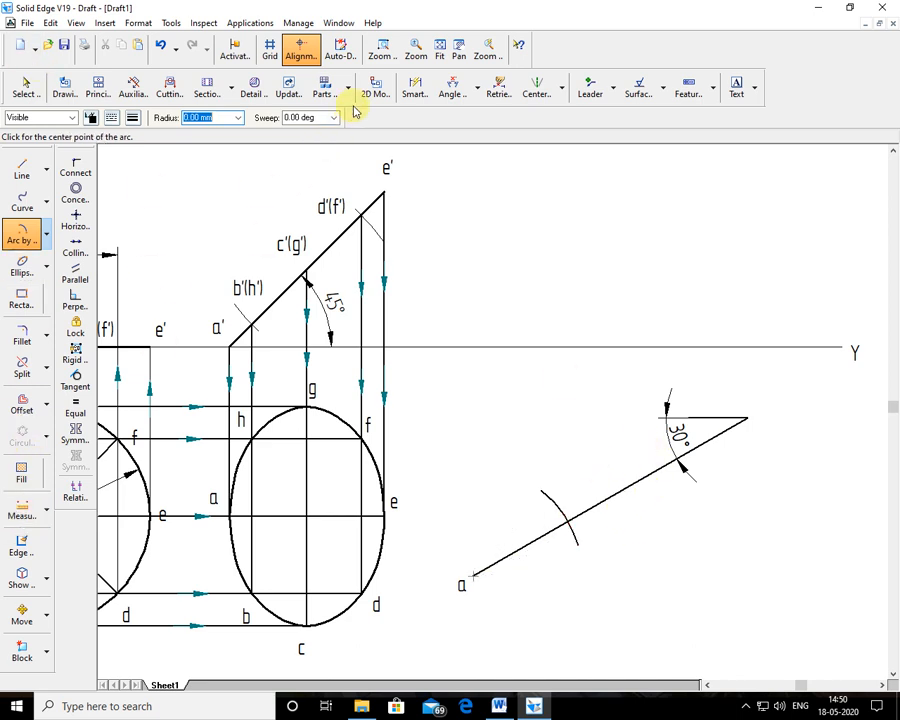
Dimension the 25 mm arc's radius with the text outside the arc, and undo both the dimension and the arc.
{"action": "left_click", "coordinate": [420, 86]}
{"action": "left_click", "coordinate": [559, 518]}
{"action": "left_click", "coordinate": [635, 541]}
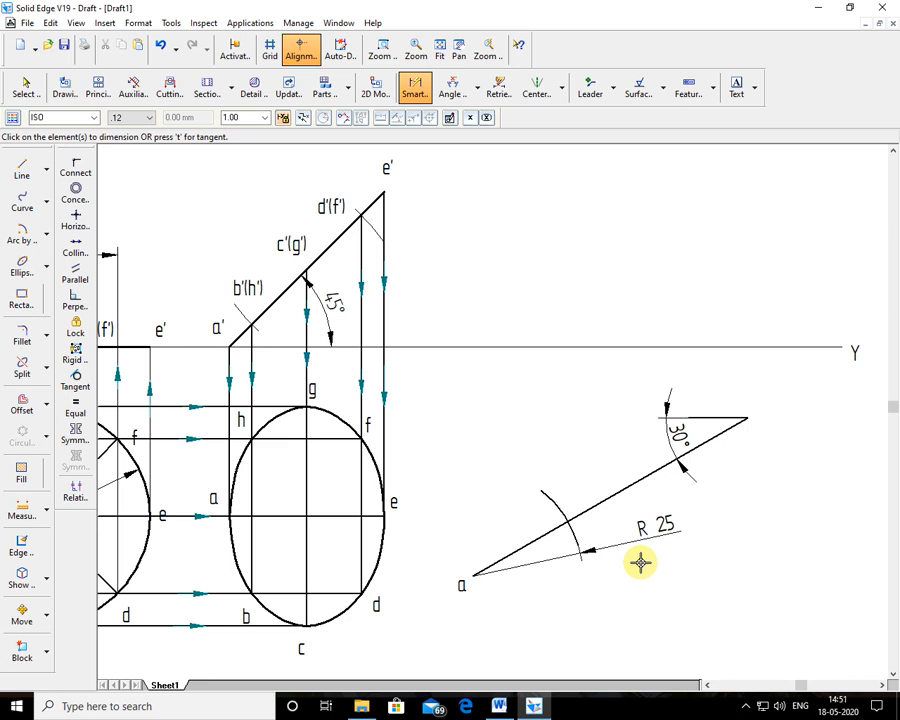
{"action": "left_click", "coordinate": [162, 52]}
{"action": "left_click", "coordinate": [162, 52]}
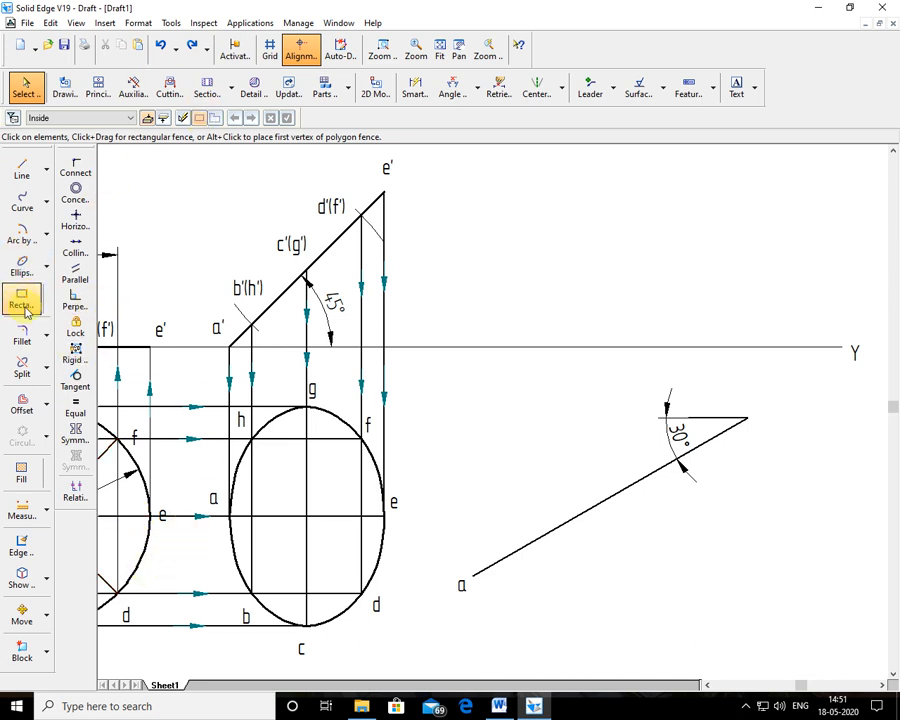
Draw a thin-line arc of radius 50 mm centred on point a, cutting across the inclined line.
{"action": "left_click", "coordinate": [22, 233]}
{"action": "left_click", "coordinate": [473, 577]}
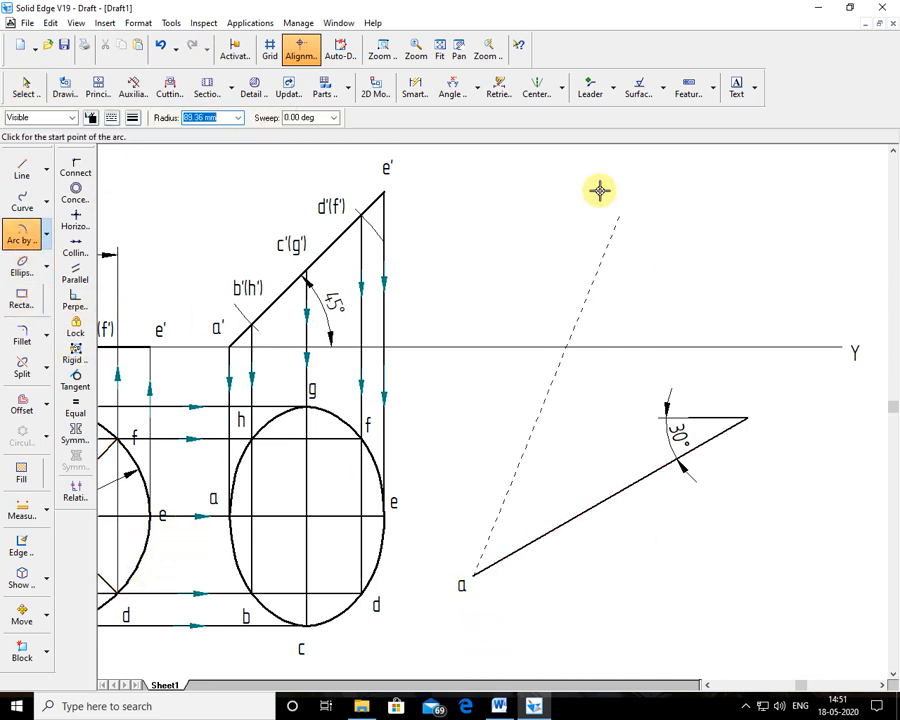
{"action": "left_click", "coordinate": [239, 118]}
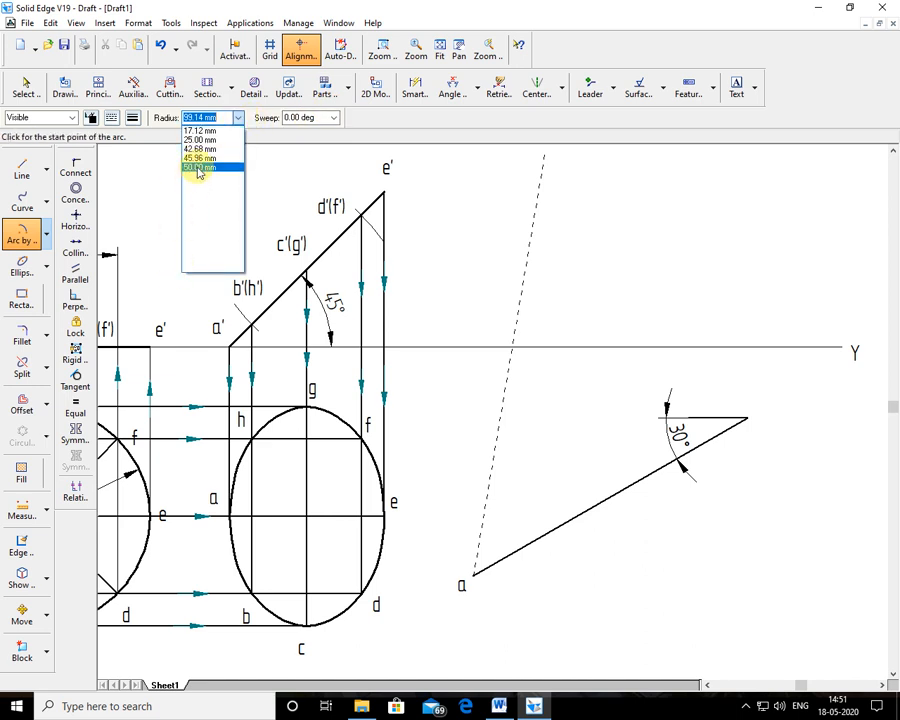
{"action": "left_click", "coordinate": [201, 167]}
{"action": "left_click", "coordinate": [652, 500]}
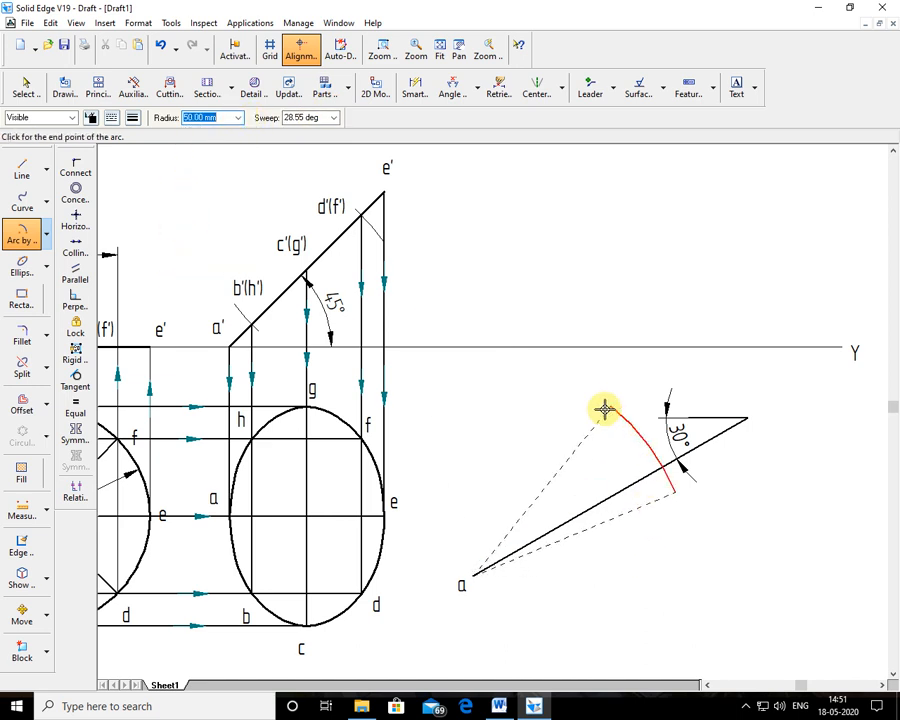
{"action": "left_click", "coordinate": [132, 117]}
{"action": "left_click", "coordinate": [147, 161]}
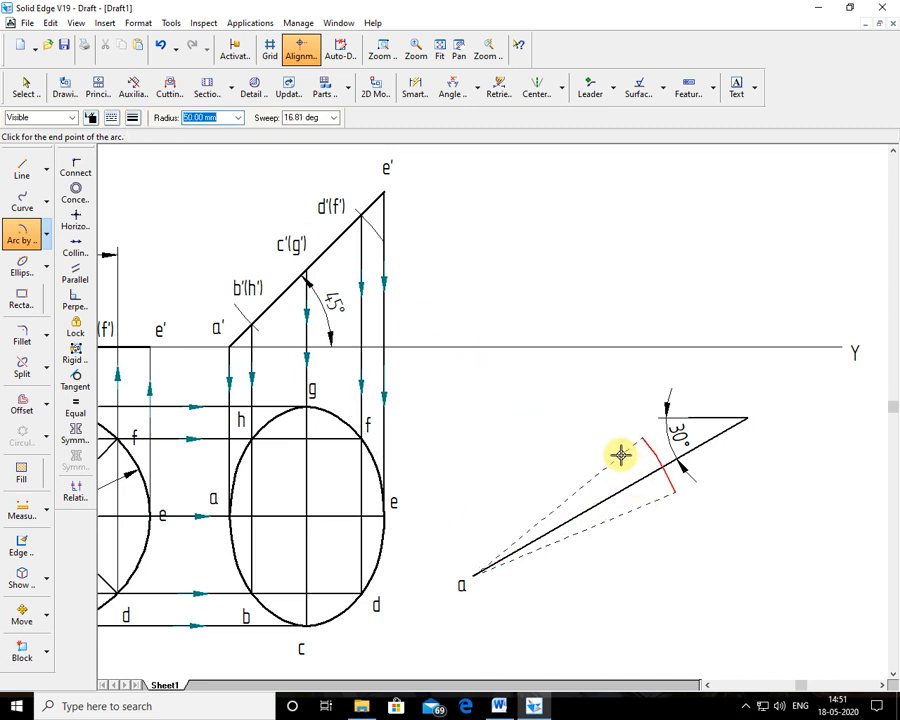
{"action": "left_click", "coordinate": [608, 424]}
{"action": "left_click", "coordinate": [22, 172]}
{"action": "left_click", "coordinate": [111, 121]}
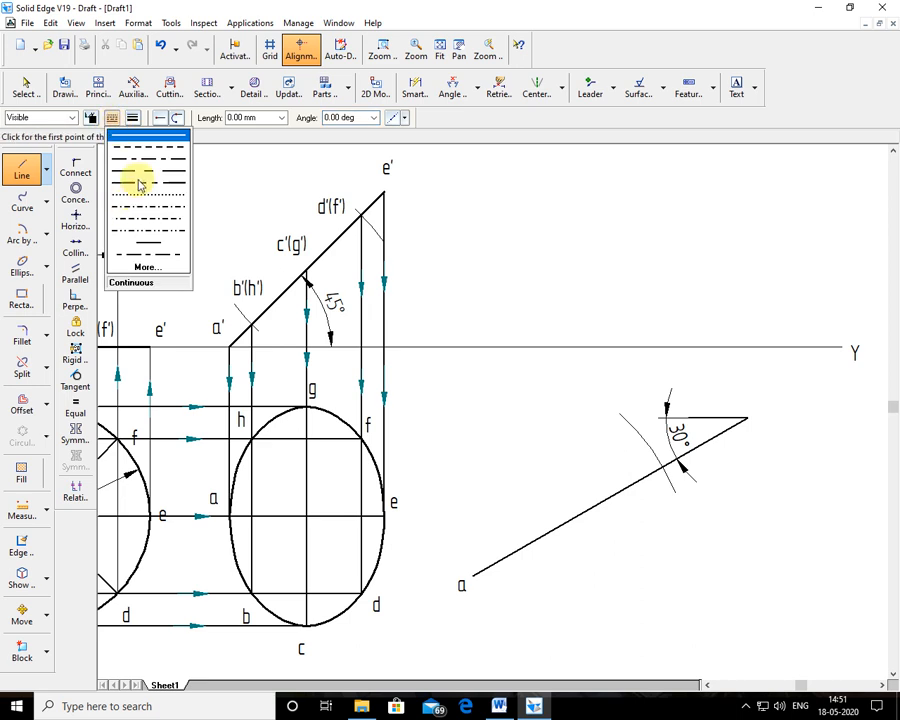
{"action": "left_click", "coordinate": [143, 165]}
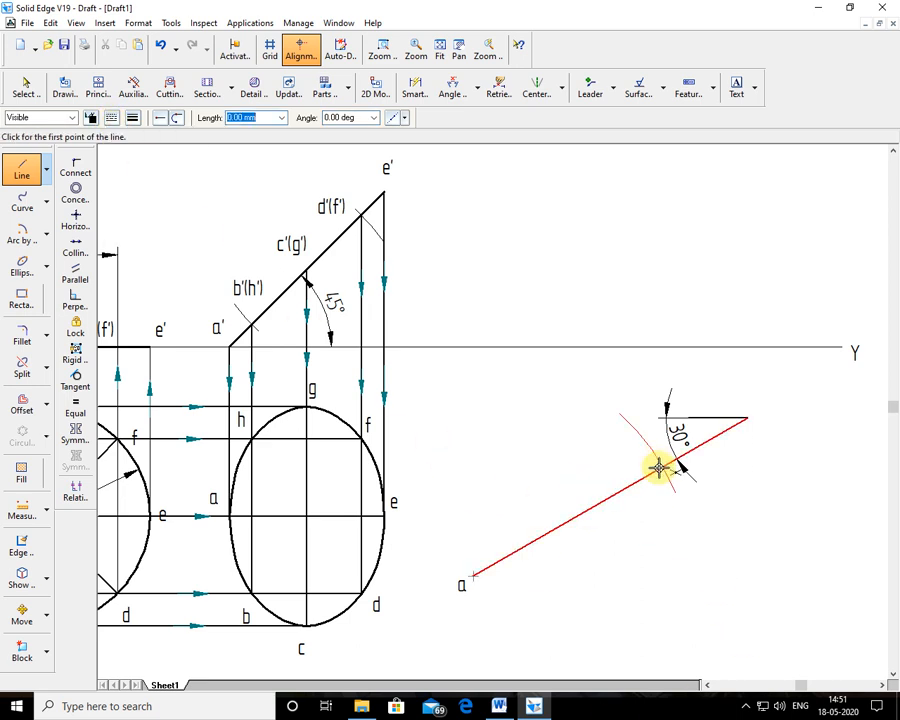
Add the label e1 at the arc's intersection with the inclined line, placing it just above the point, beside the 30° dimension.
{"action": "left_click", "coordinate": [368, 50]}
{"action": "left_click_drag", "start_coordinate": [258, 188], "coordinate": [781, 657]}
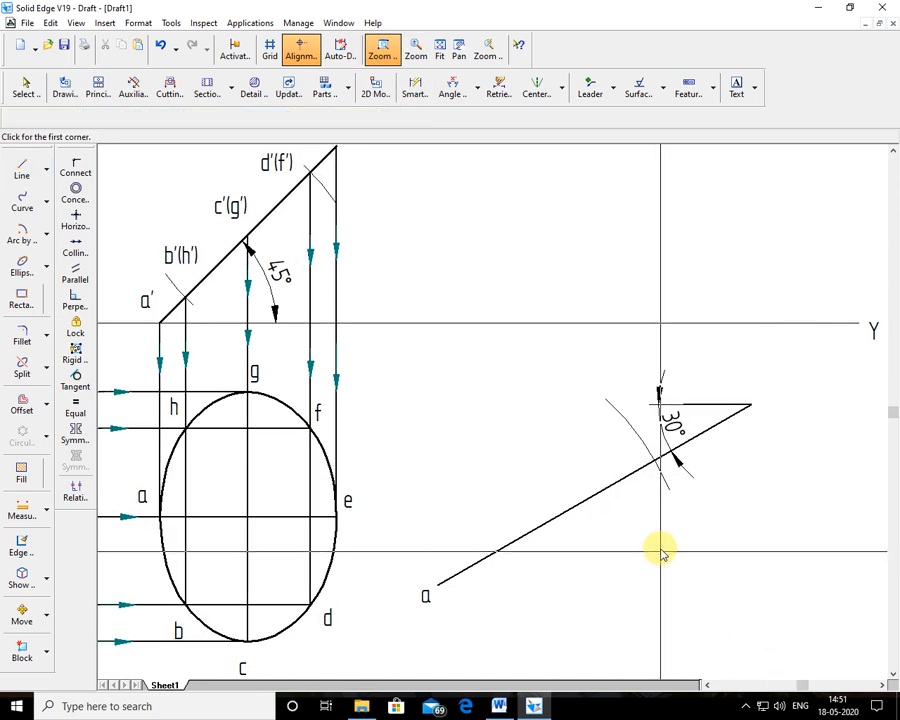
{"action": "right_click", "coordinate": [661, 553]}
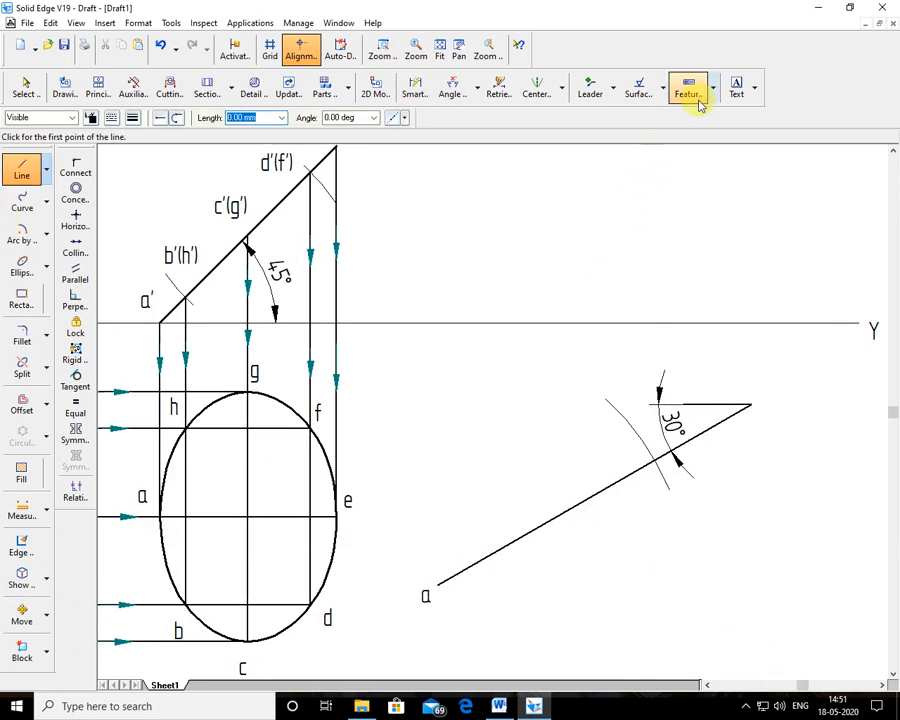
{"action": "left_click", "coordinate": [737, 88]}
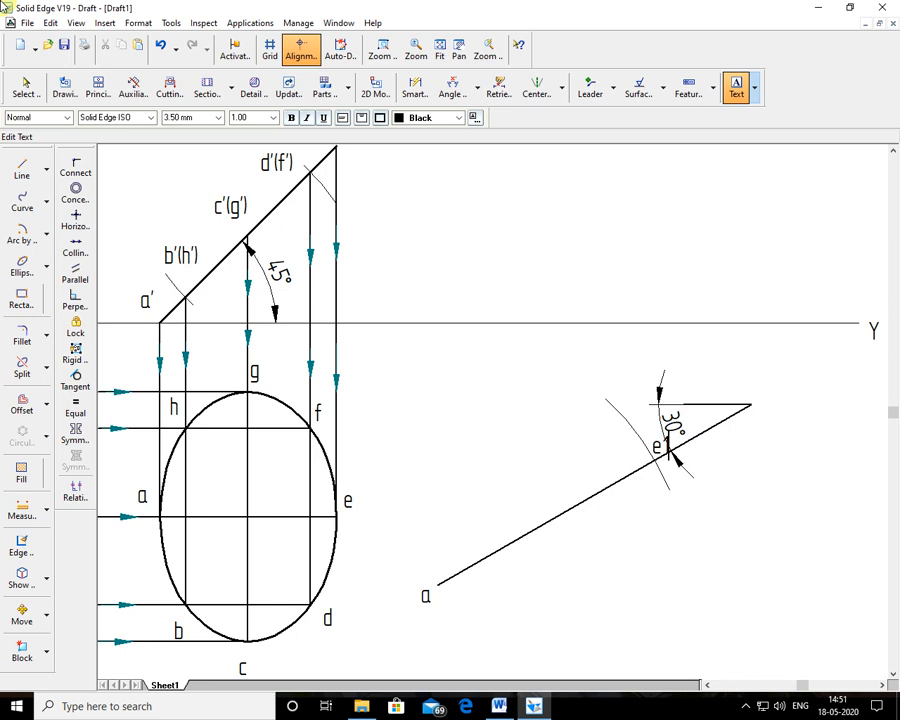
{"action": "left_click", "coordinate": [20, 85]}
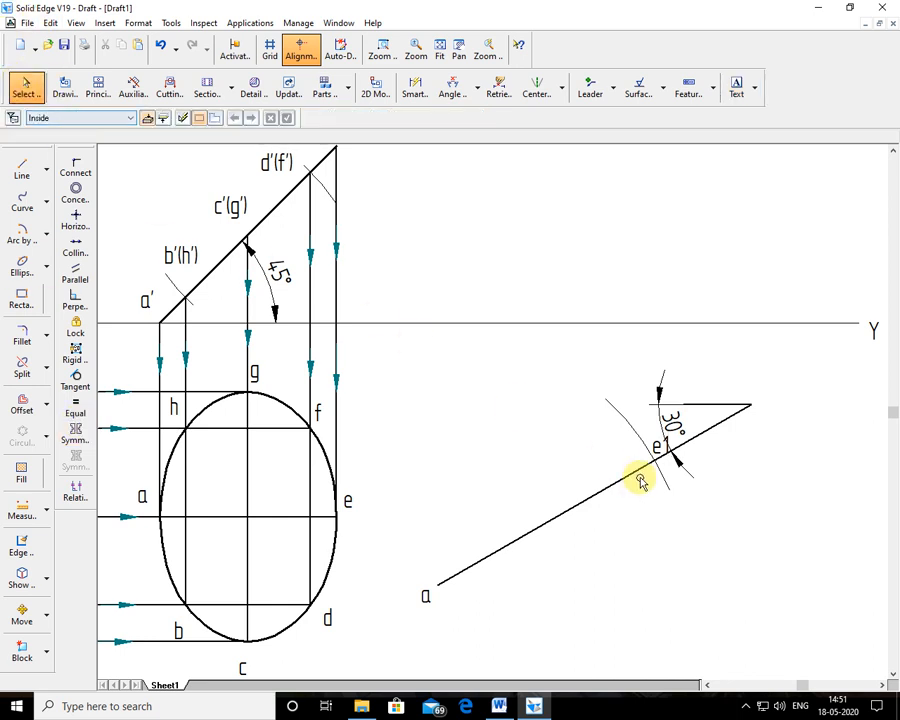
{"action": "left_click", "coordinate": [654, 444]}
{"action": "left_click_drag", "start_coordinate": [633, 416], "coordinate": [636, 418]}
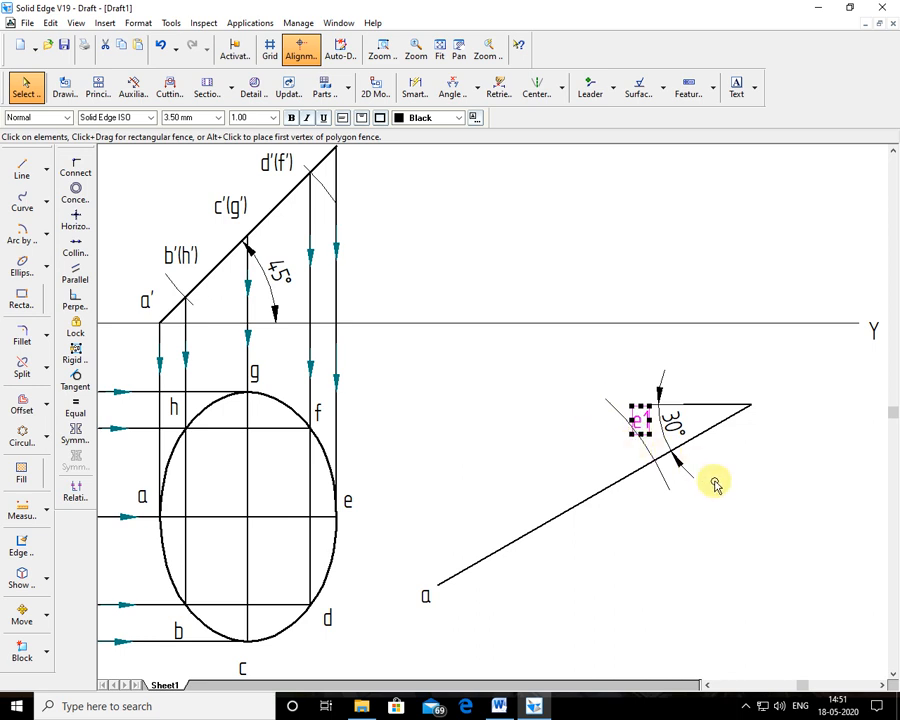
Draw a horizontal chain line through the arc's intersection with the inclined line, extending about 34 mm to each side.
{"action": "left_click", "coordinate": [20, 169]}
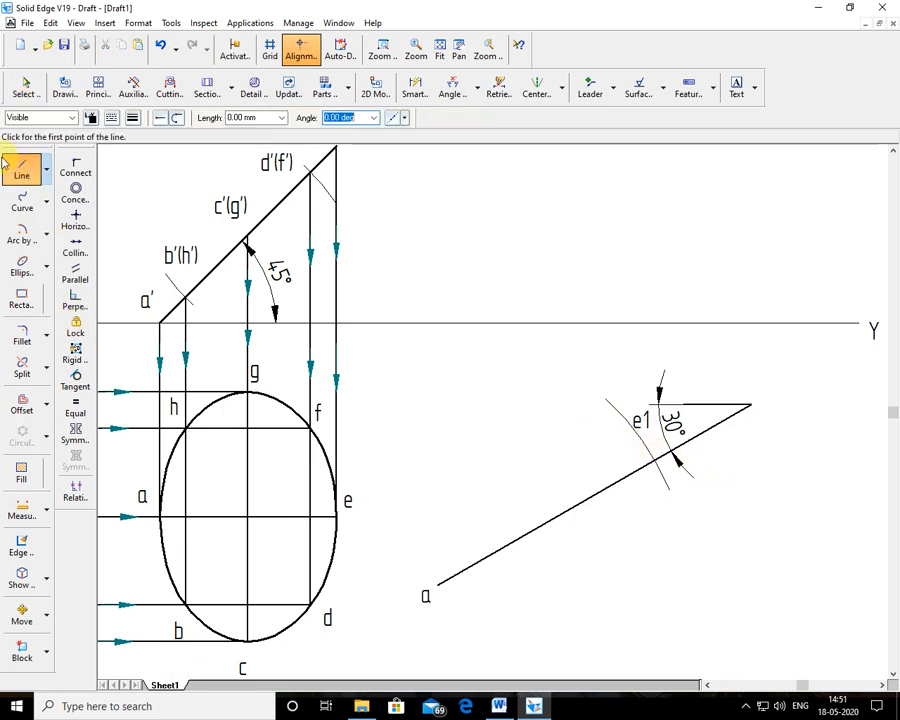
{"action": "left_click", "coordinate": [110, 118]}
{"action": "left_click", "coordinate": [135, 163]}
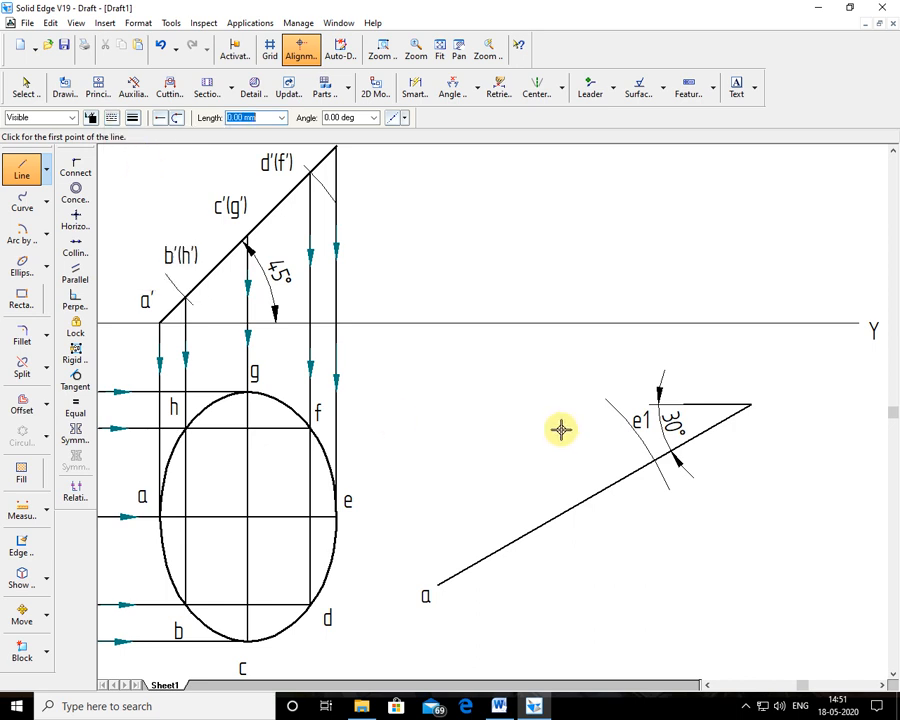
{"action": "left_click", "coordinate": [654, 459]}
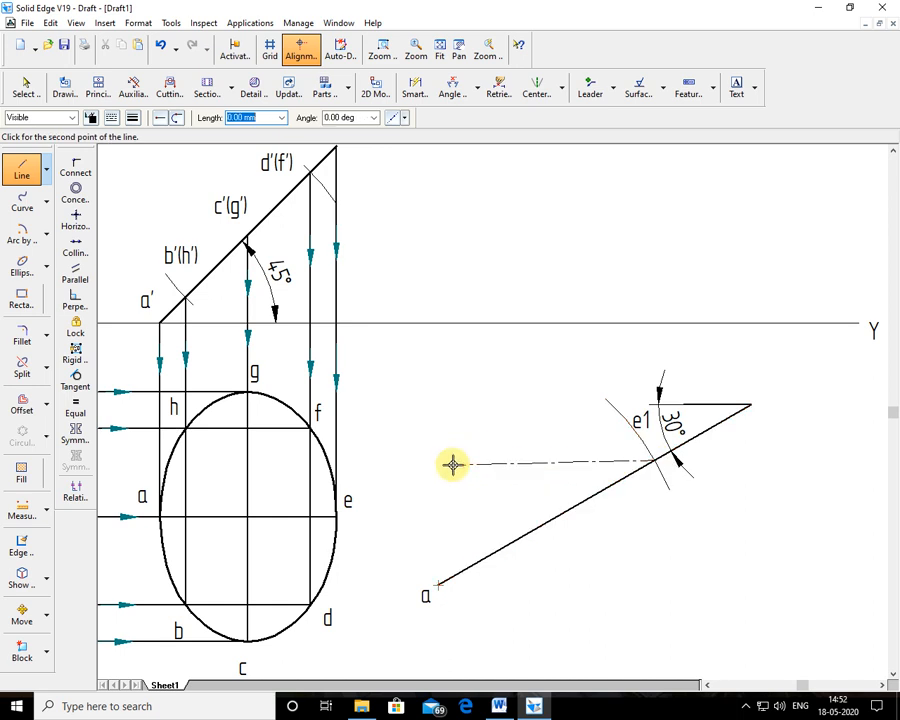
{"action": "left_click", "coordinate": [161, 46]}
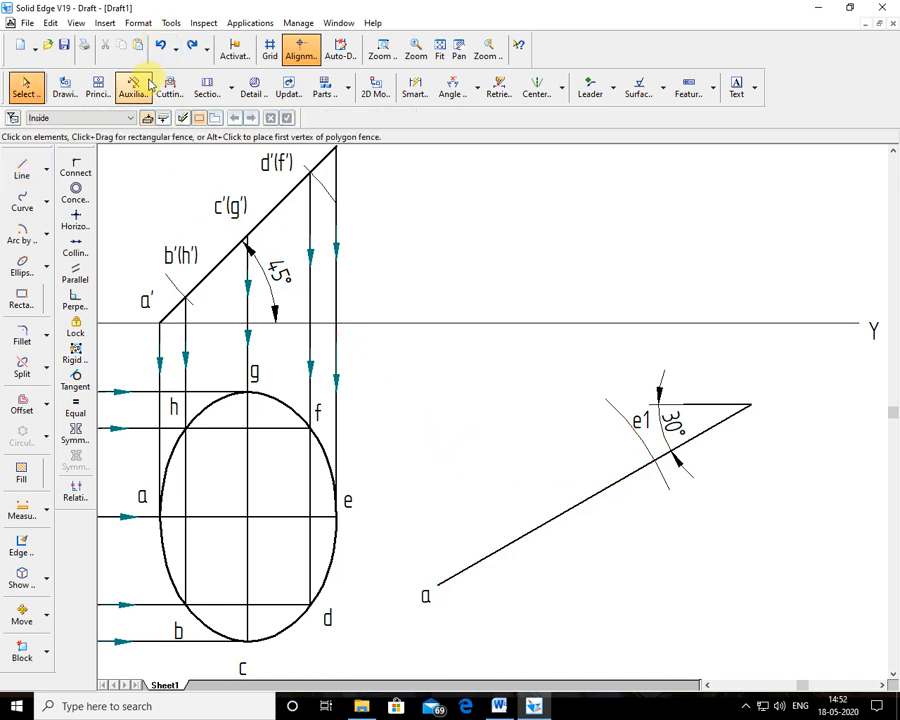
{"action": "left_click", "coordinate": [23, 170]}
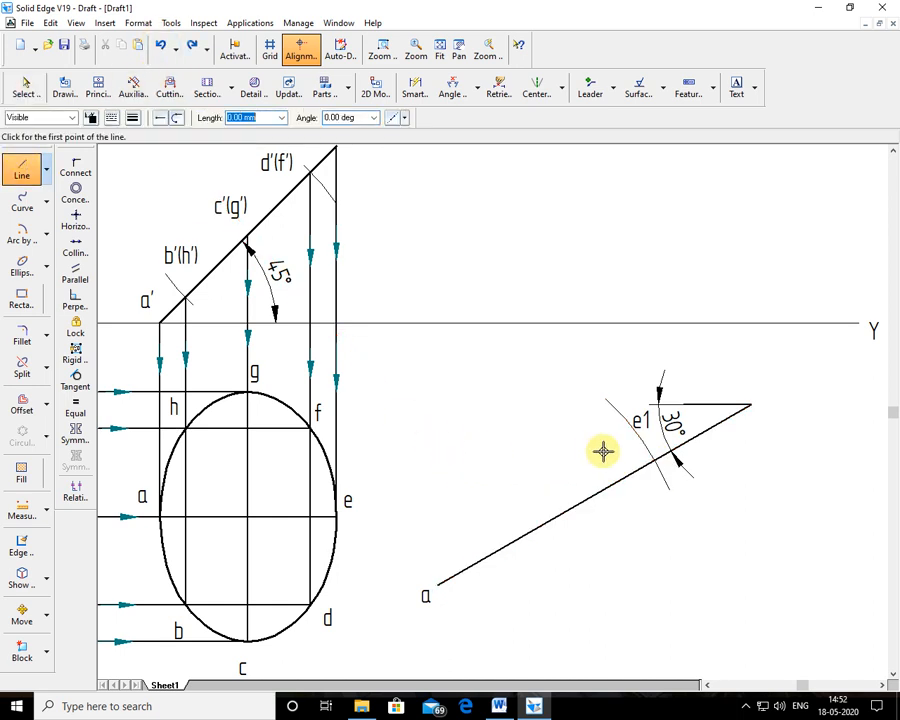
{"action": "left_click", "coordinate": [655, 459]}
{"action": "left_click", "coordinate": [486, 458]}
{"action": "right_click", "coordinate": [486, 458]}
{"action": "left_click", "coordinate": [655, 459]}
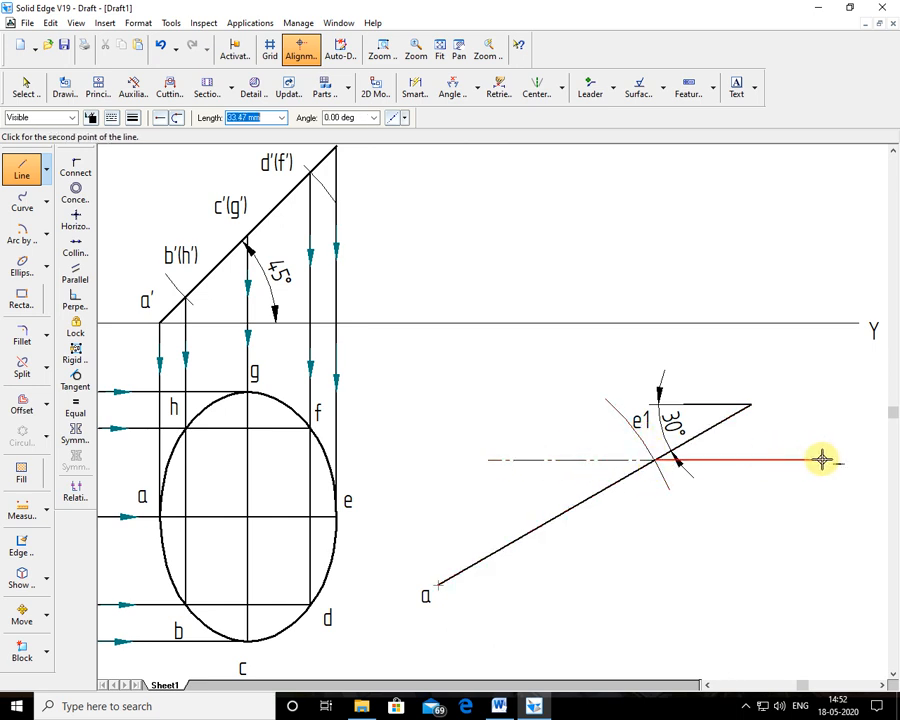
{"action": "left_click", "coordinate": [825, 459]}
{"action": "right_click", "coordinate": [825, 459]}
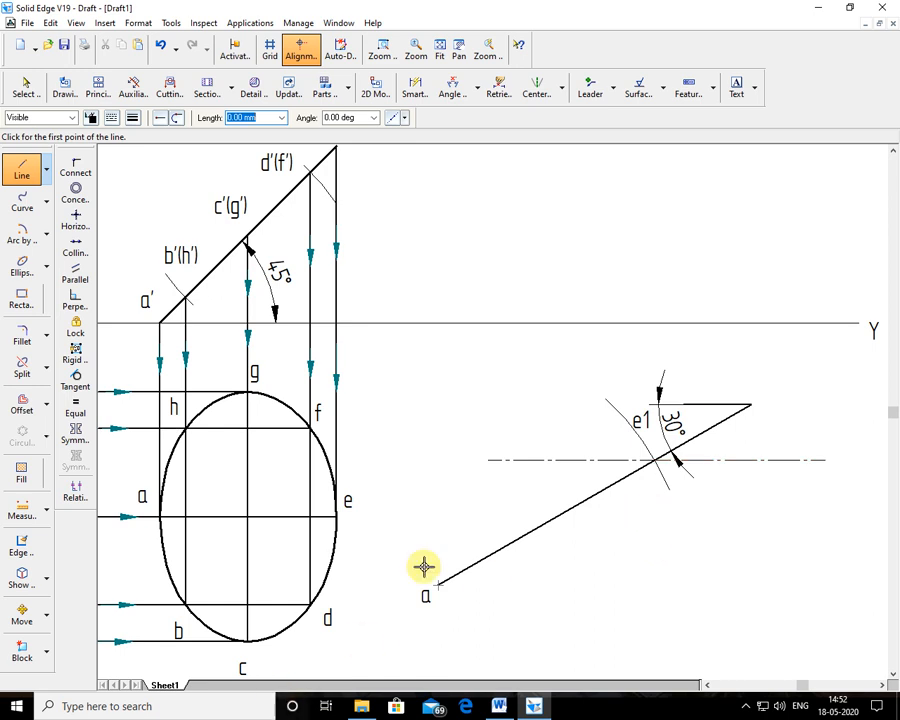
Add the text "Locus of E" just above the right end of the horizontal chain line.
{"action": "left_click", "coordinate": [736, 88]}
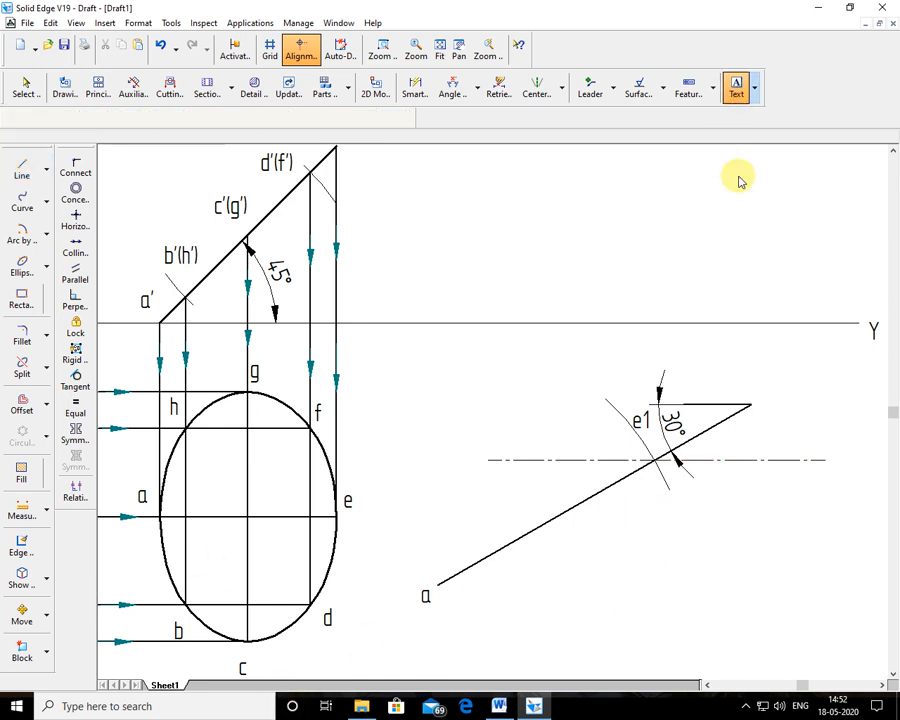
{"action": "left_click", "coordinate": [767, 447]}
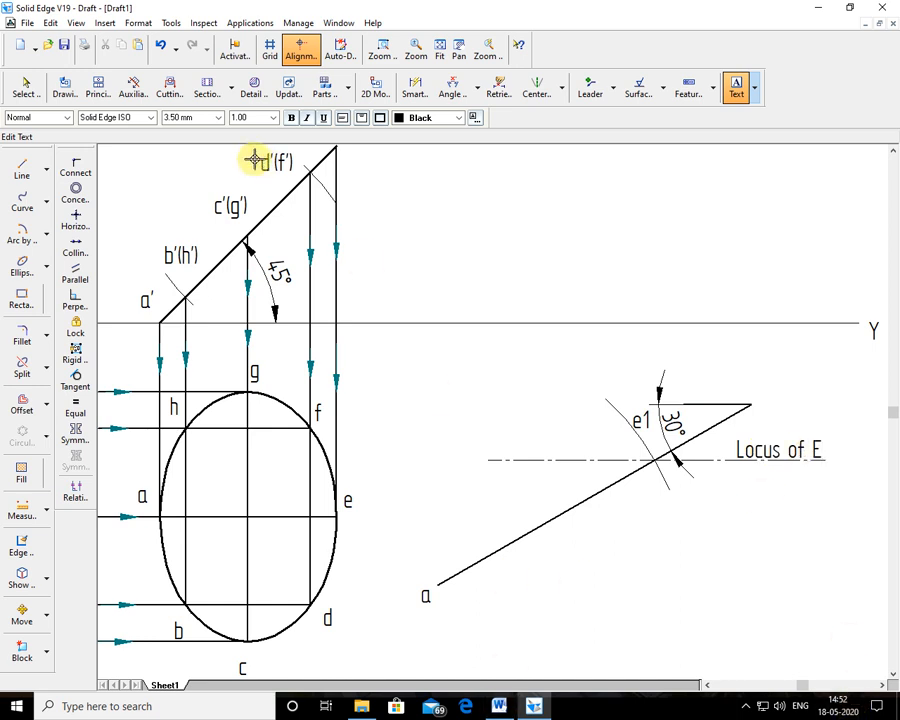
{"action": "left_click", "coordinate": [24, 88]}
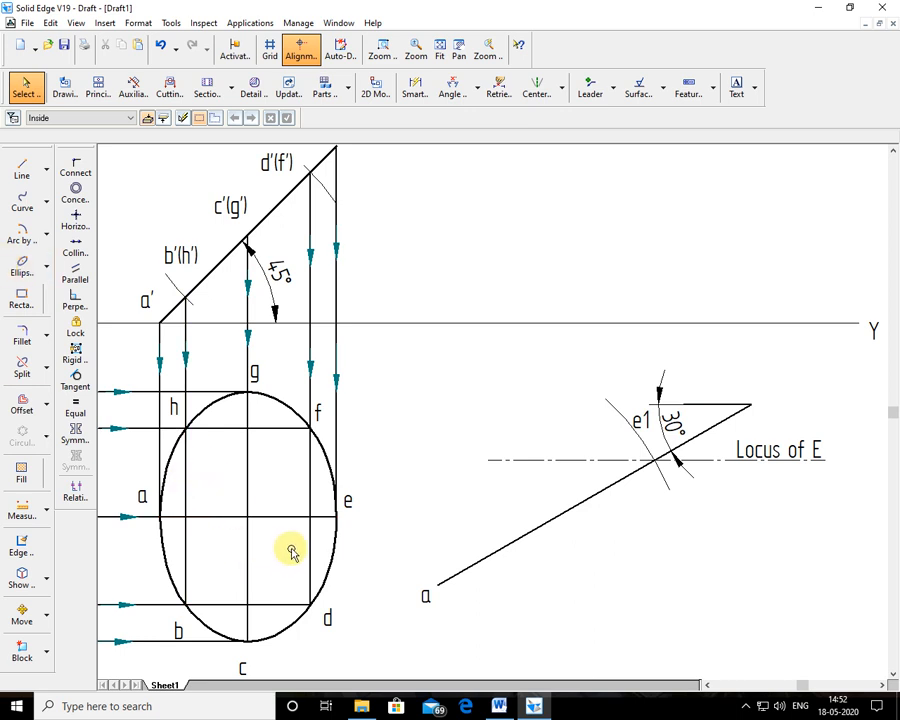
Dimension the ellipse's horizontal axis a–e, placing the dimension inside the ellipse below the axis.
{"action": "left_click", "coordinate": [296, 516]}
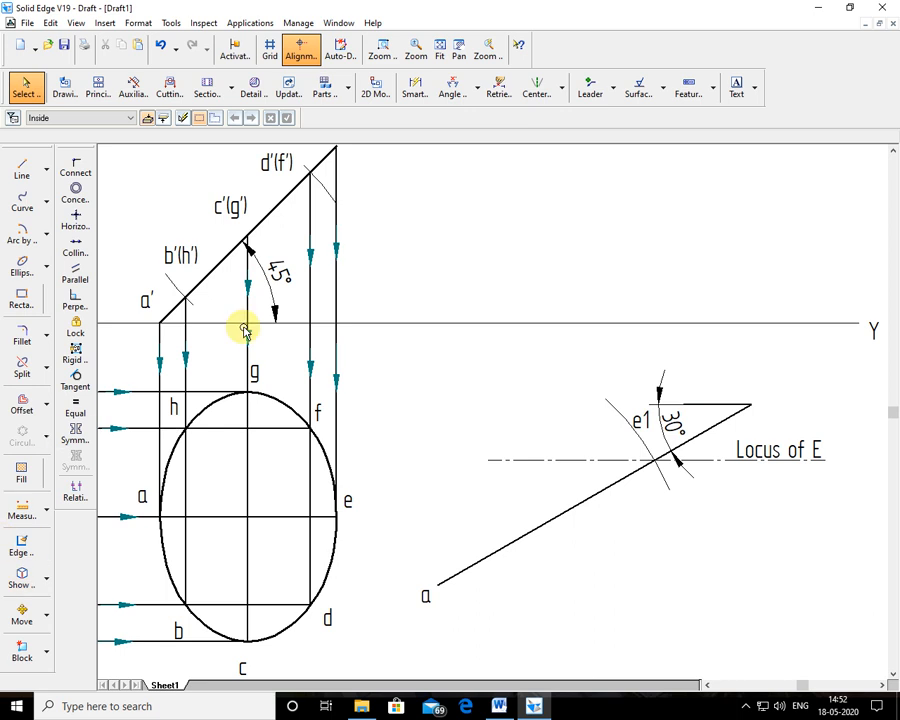
{"action": "left_click", "coordinate": [413, 88]}
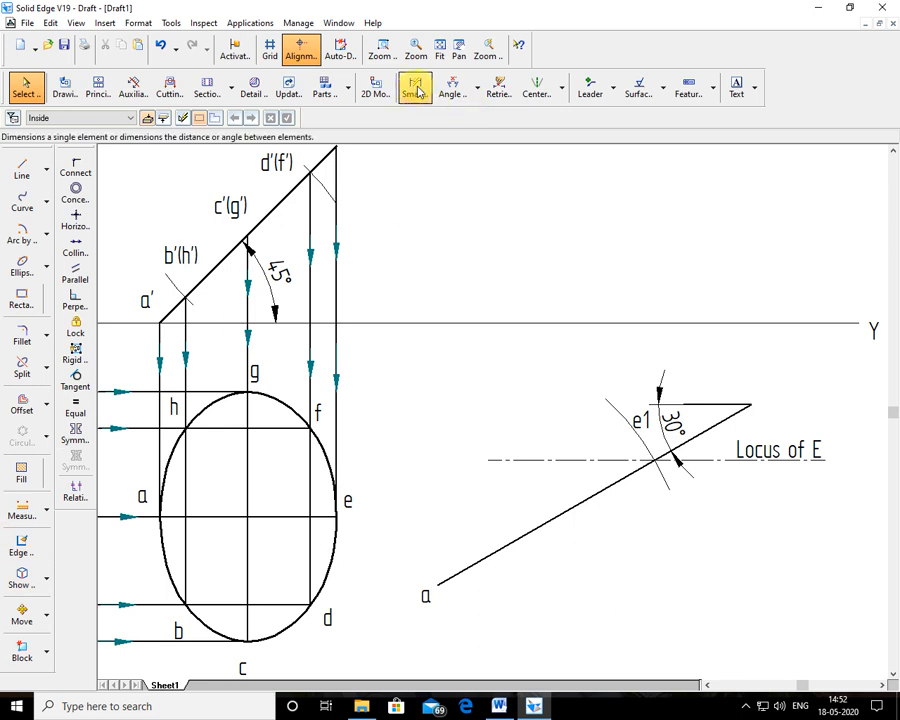
{"action": "left_click", "coordinate": [282, 516]}
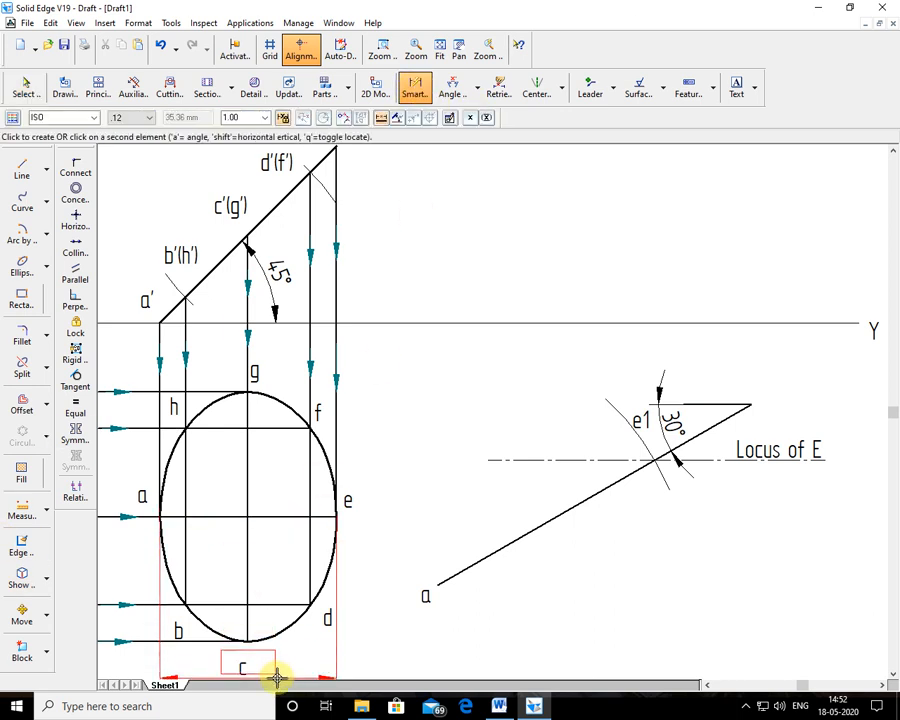
{"action": "left_click", "coordinate": [289, 565]}
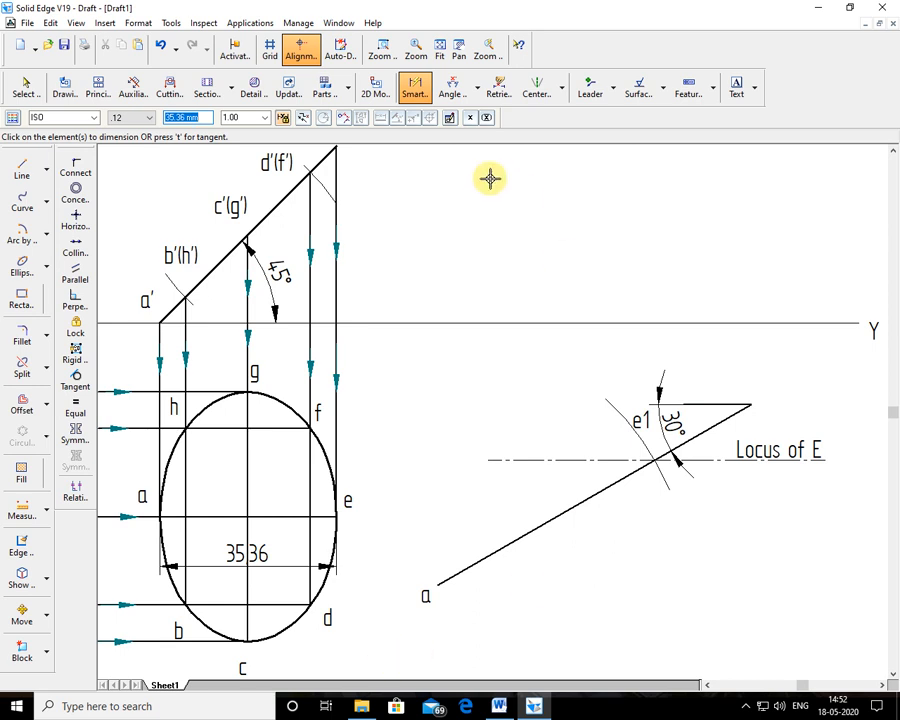
{"action": "left_click", "coordinate": [438, 48]}
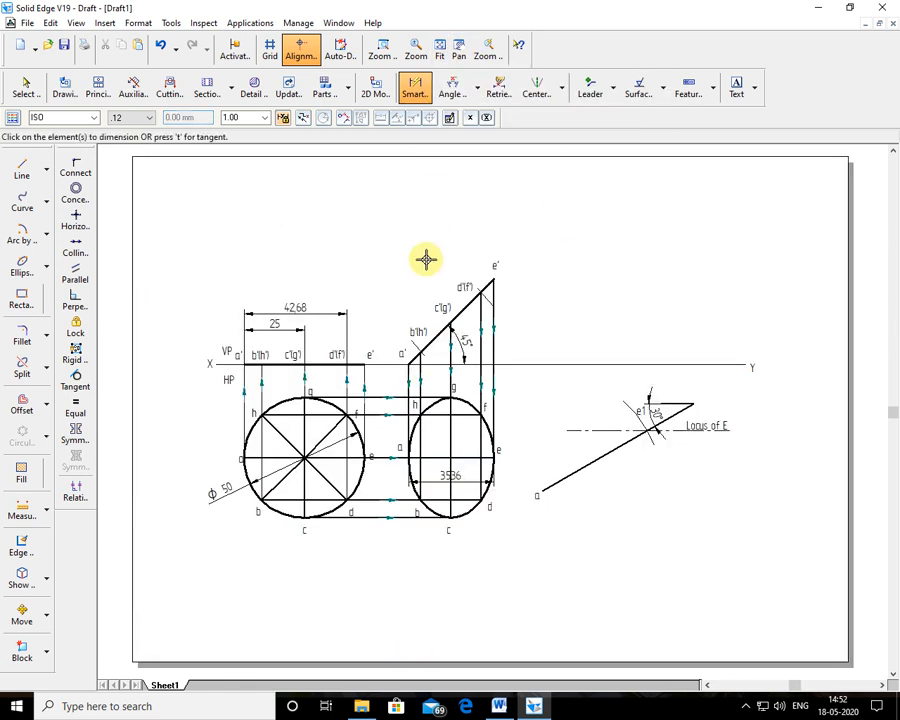
{"action": "left_click", "coordinate": [382, 48]}
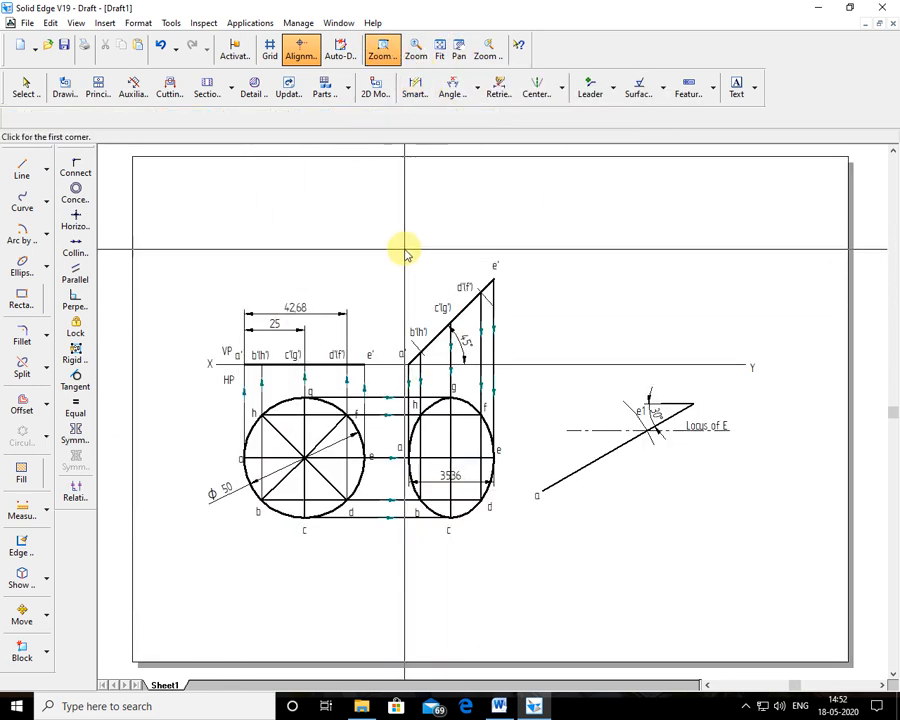
{"action": "left_click_drag", "start_coordinate": [396, 243], "coordinate": [747, 583]}
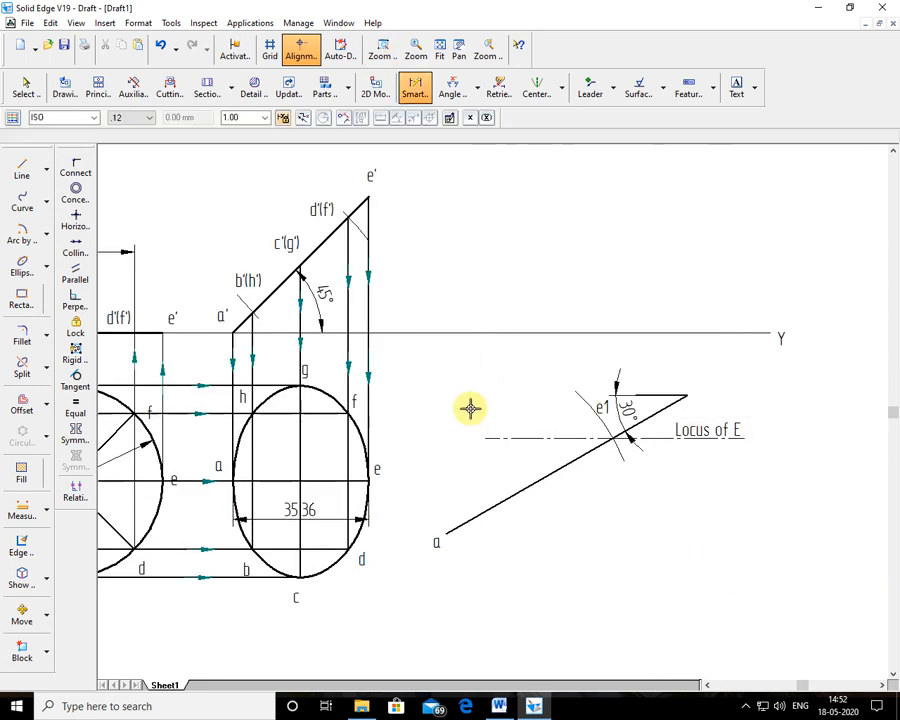
Try to pull the text of the ellipse's width dimension out below the ellipse, and undo that move.
{"action": "left_click", "coordinate": [26, 86]}
{"action": "left_click_drag", "start_coordinate": [330, 514], "coordinate": [336, 616]}
{"action": "left_click", "coordinate": [380, 544]}
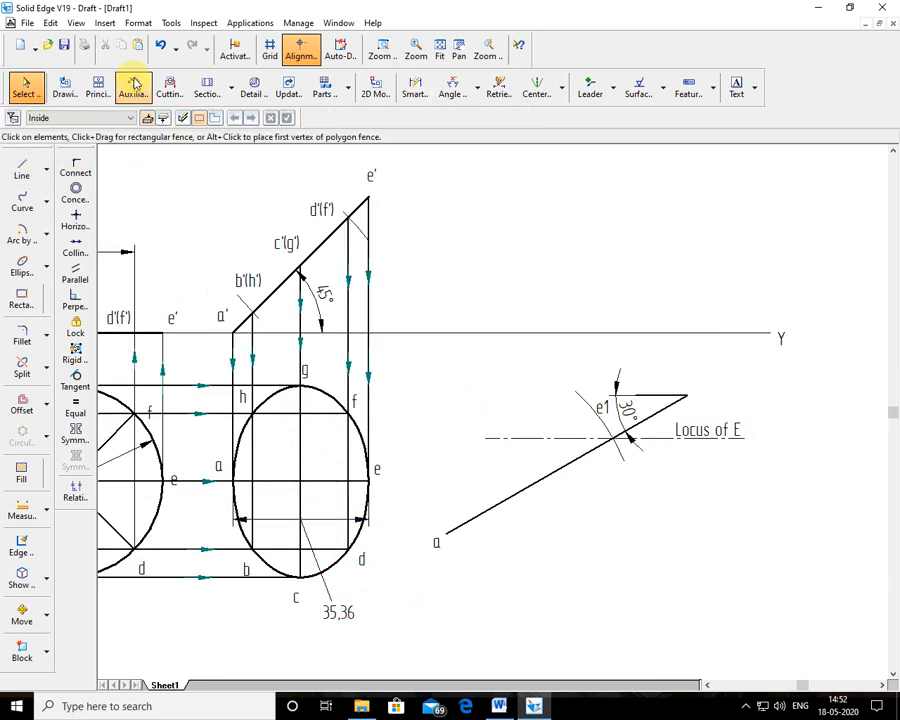
{"action": "left_click", "coordinate": [160, 44]}
Move the ellipse's width dimension line below the ellipse, under the label c.
{"action": "left_click", "coordinate": [280, 516]}
{"action": "left_click_drag", "start_coordinate": [280, 516], "coordinate": [283, 629]}
{"action": "left_click", "coordinate": [406, 645]}
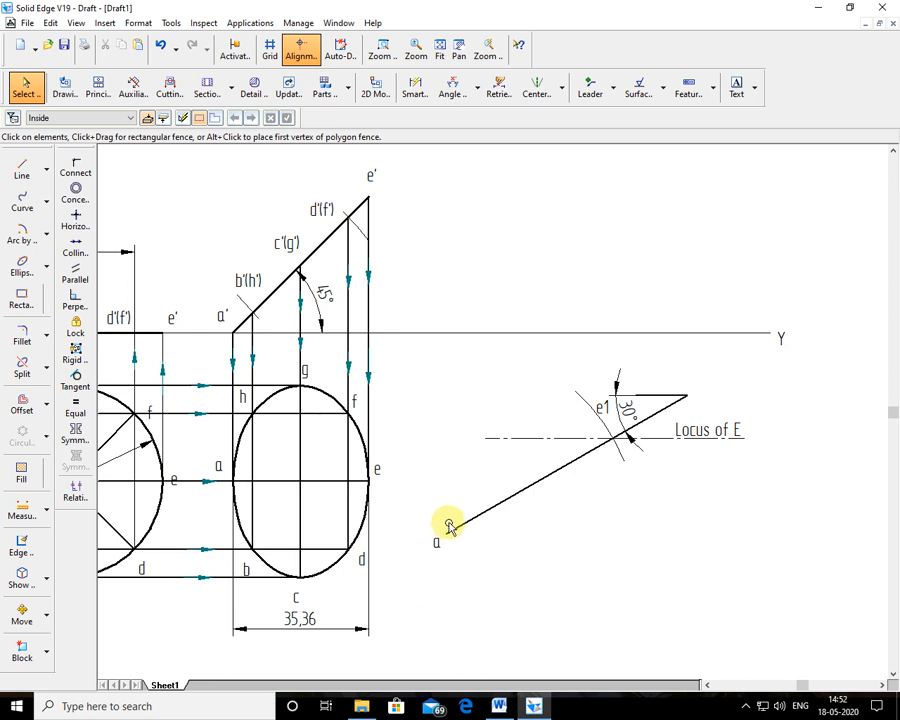
Draw an arc centred on point a with a 35.36 mm radius, crossing the Locus of E line with about 24° sweep.
{"action": "left_click", "coordinate": [45, 241]}
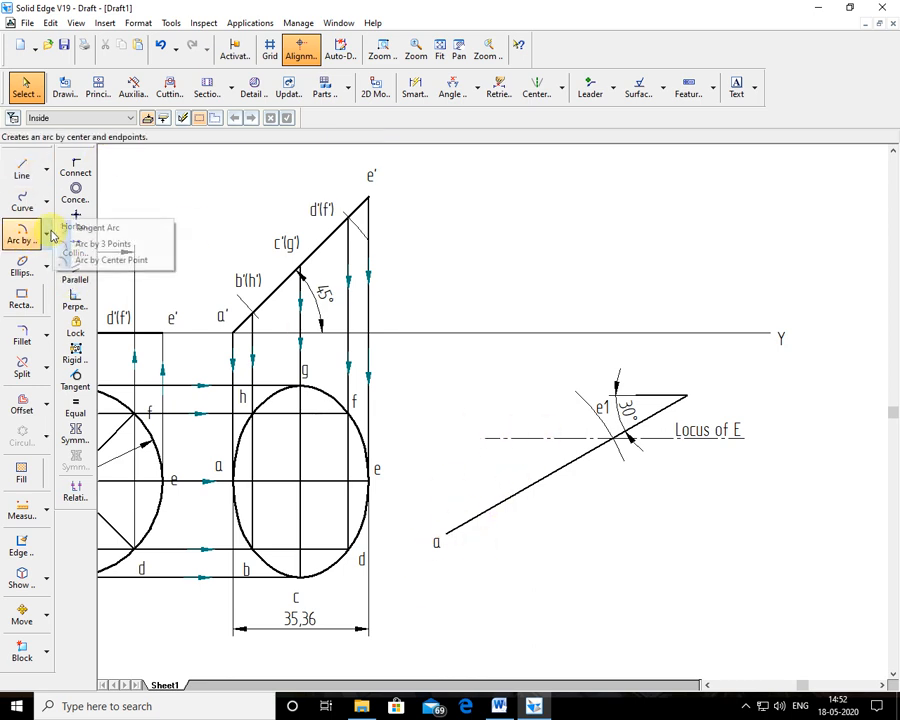
{"action": "left_click", "coordinate": [93, 261]}
{"action": "left_click", "coordinate": [445, 533]}
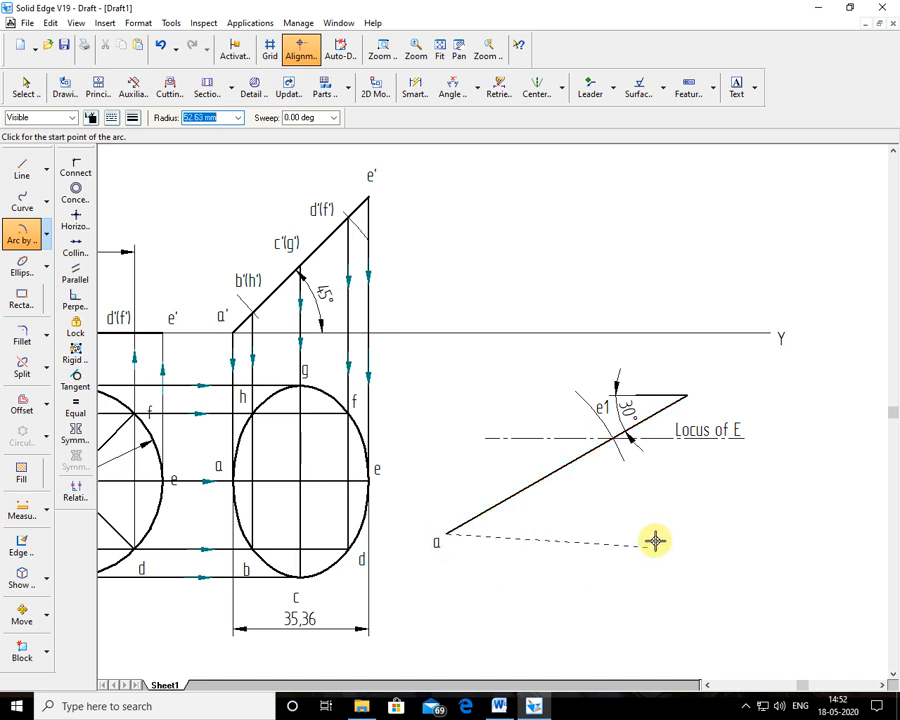
{"action": "left_click", "coordinate": [239, 119]}
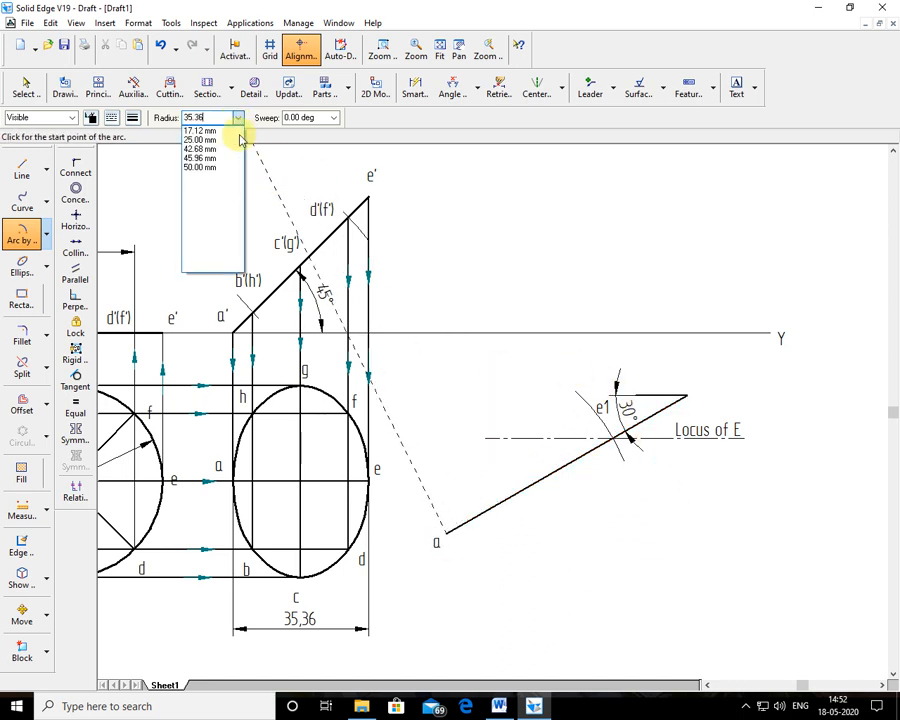
{"action": "key", "text": "Tab"}
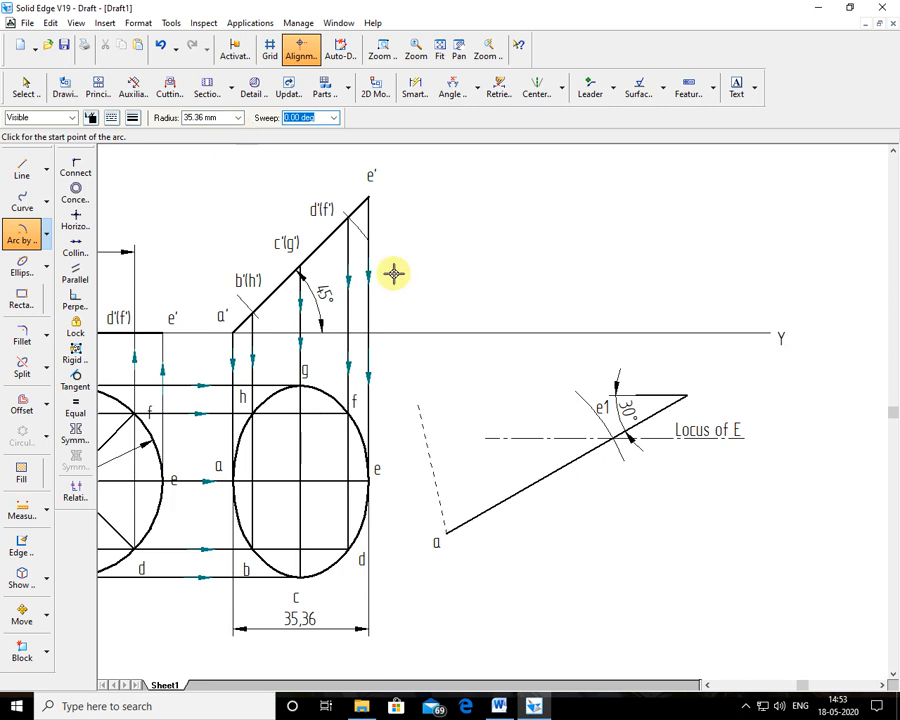
{"action": "left_click", "coordinate": [568, 442]}
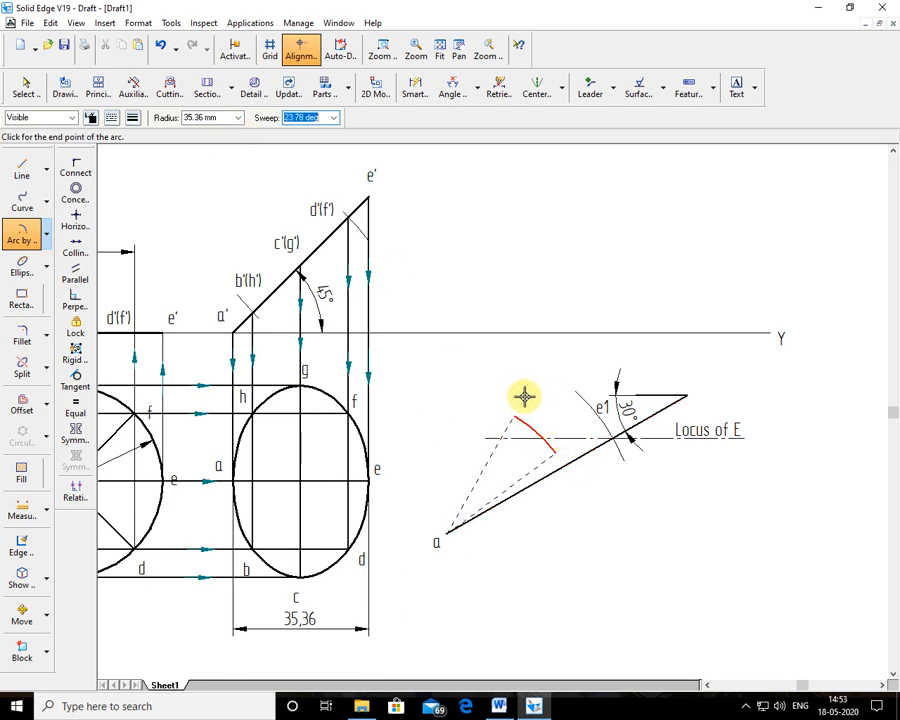
Give the new arc across the locus line a thin line width.
{"action": "left_click", "coordinate": [38, 84]}
{"action": "left_click", "coordinate": [527, 422]}
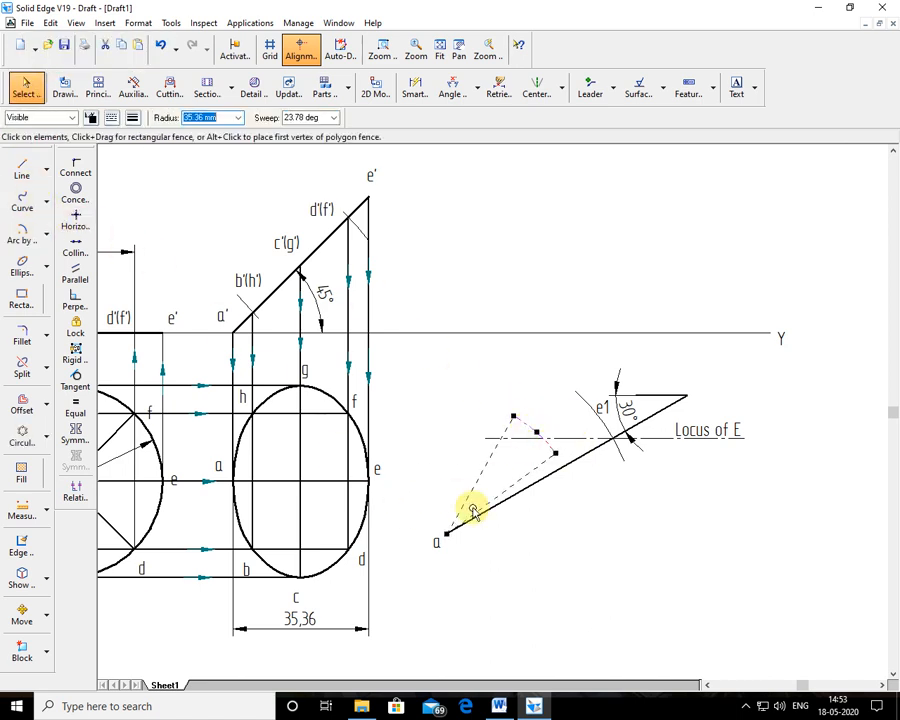
{"action": "left_click", "coordinate": [113, 118]}
{"action": "left_click", "coordinate": [133, 142]}
{"action": "left_click", "coordinate": [704, 554]}
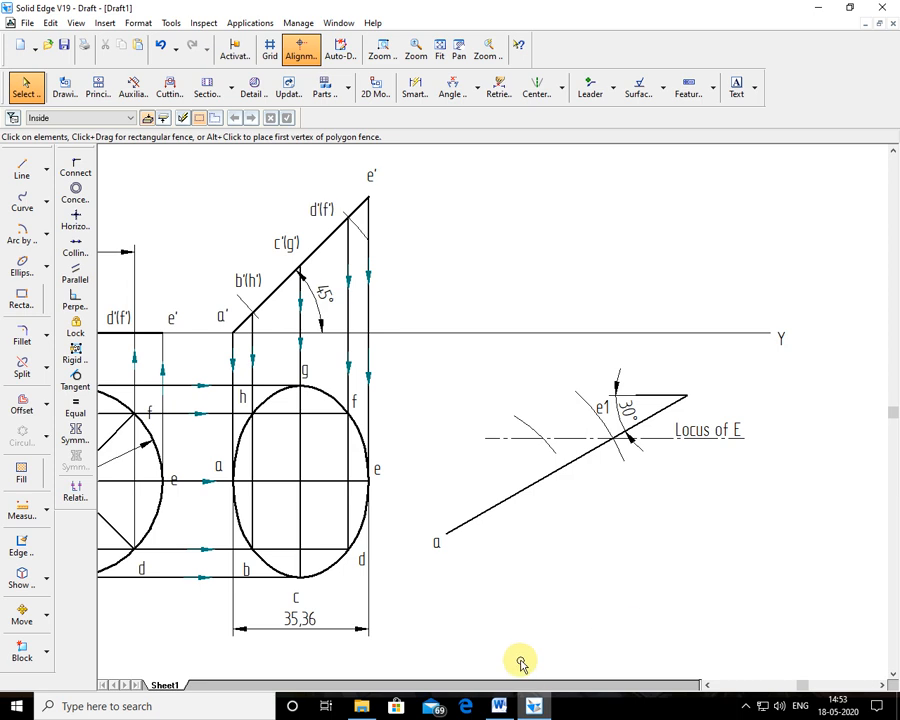
Copy the label e from the ellipse to just above the new arc's intersection with the locus line.
{"action": "left_click", "coordinate": [10, 613]}
{"action": "left_click", "coordinate": [378, 471]}
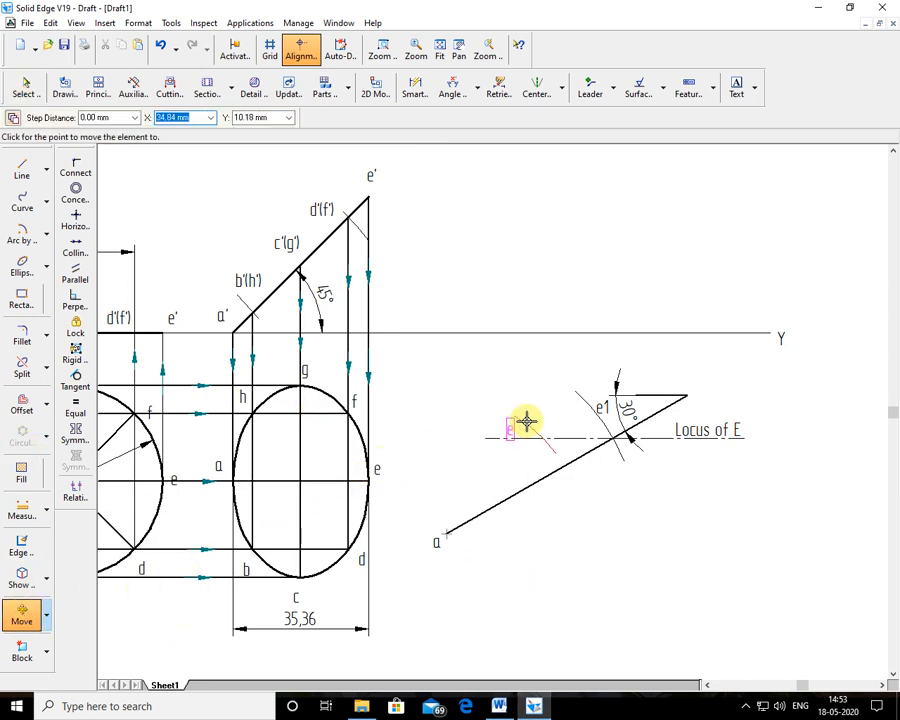
{"action": "left_click", "coordinate": [565, 412]}
Draw a 0.50 mm wide line from the new arc's intersection with the locus line to point a.
{"action": "left_click", "coordinate": [22, 170]}
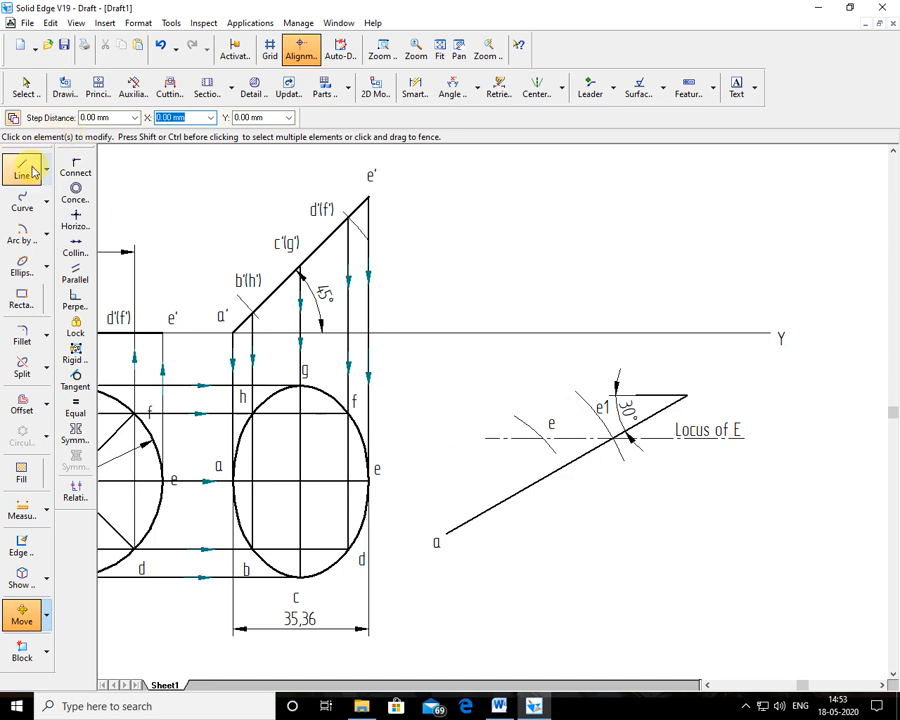
{"action": "left_click", "coordinate": [110, 120]}
{"action": "left_click", "coordinate": [132, 117]}
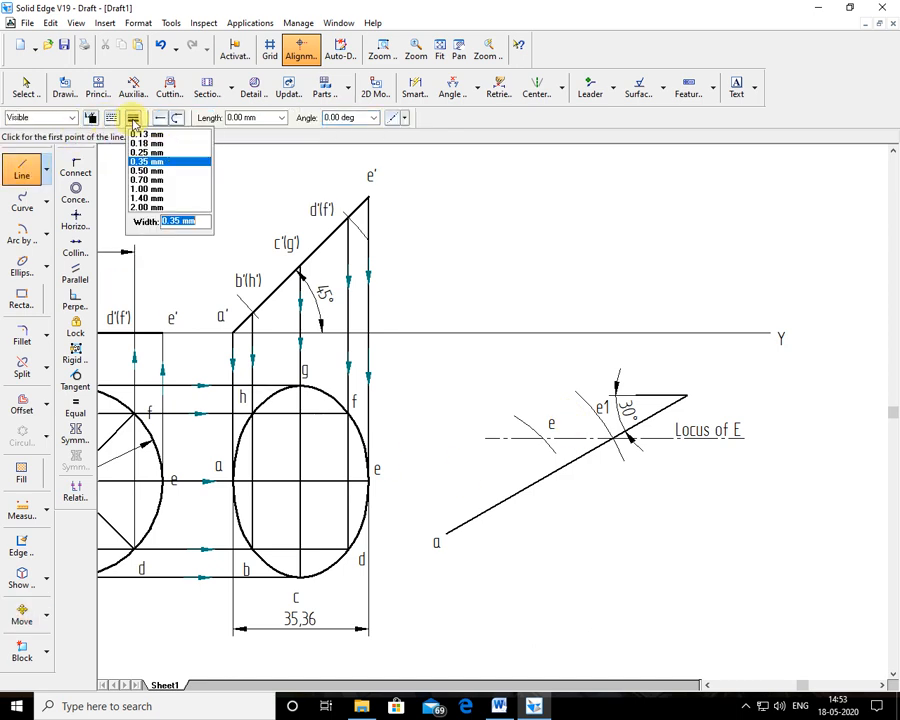
{"action": "left_click", "coordinate": [148, 173]}
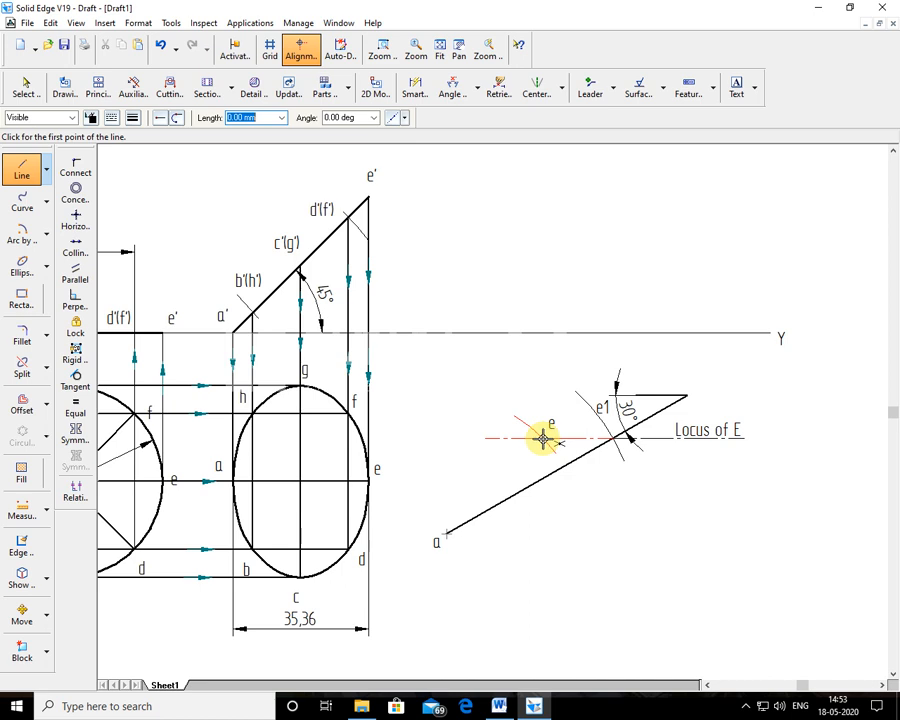
{"action": "left_click", "coordinate": [543, 439]}
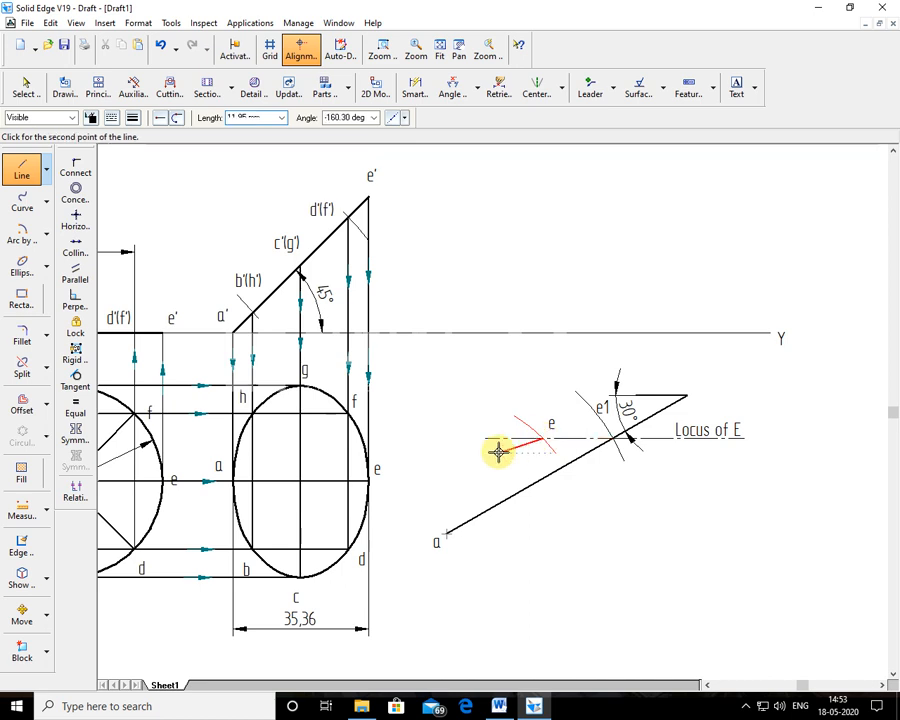
{"action": "left_click", "coordinate": [448, 533]}
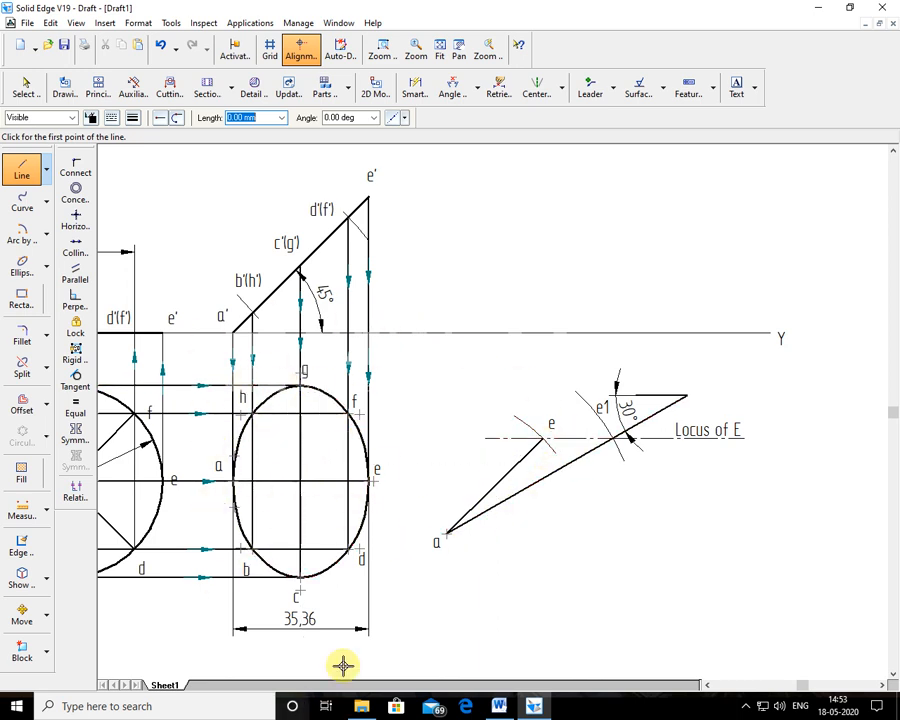
{"action": "left_click", "coordinate": [27, 87]}
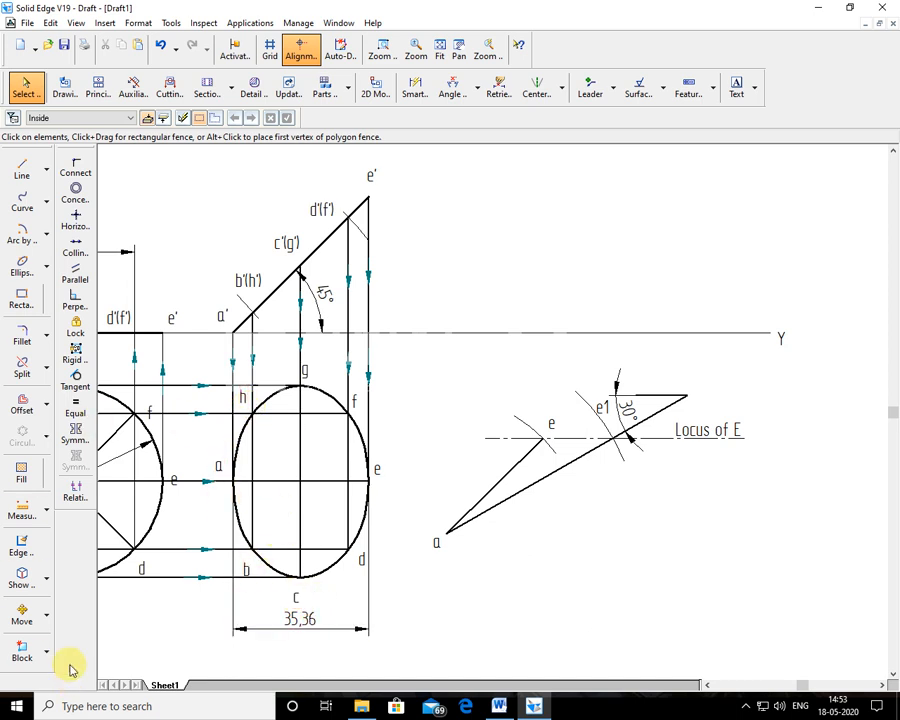
{"action": "left_click", "coordinate": [22, 622]}
{"action": "left_click", "coordinate": [275, 394]}
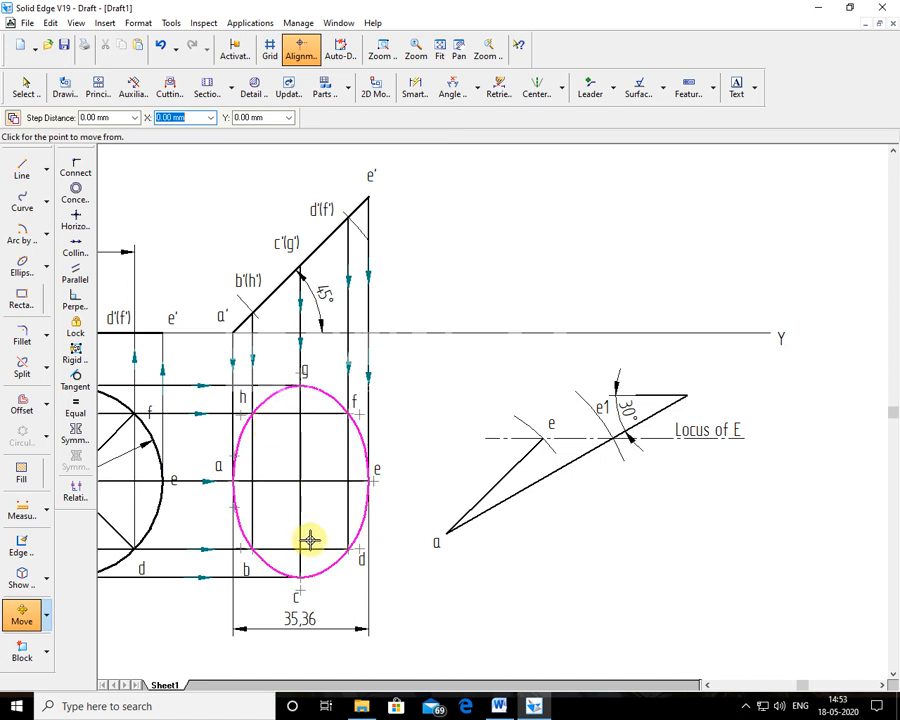
{"action": "left_click", "coordinate": [278, 457]}
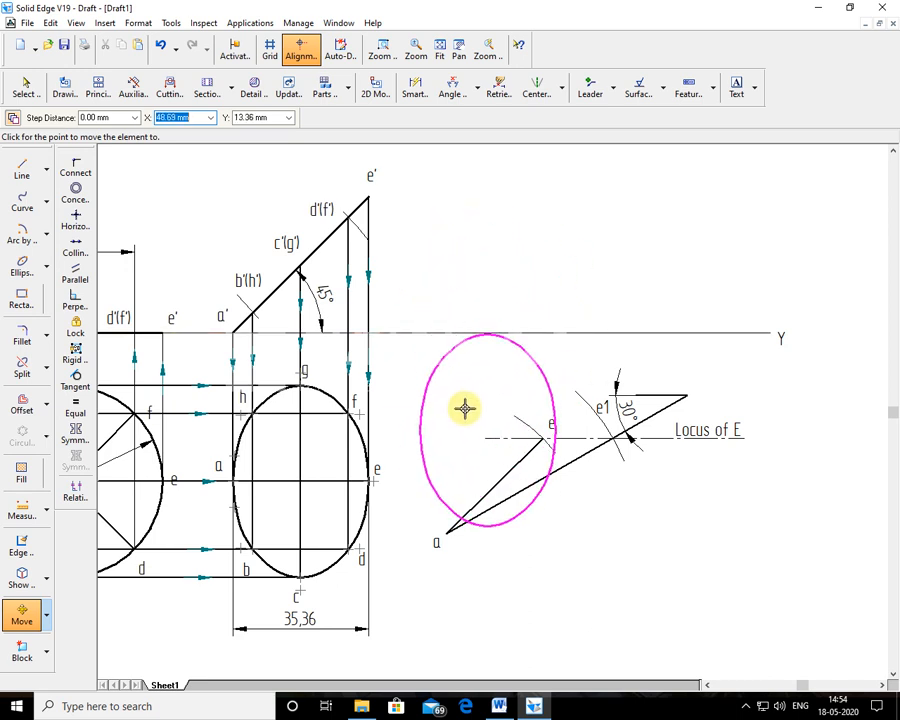
{"action": "key", "text": "Escape"}
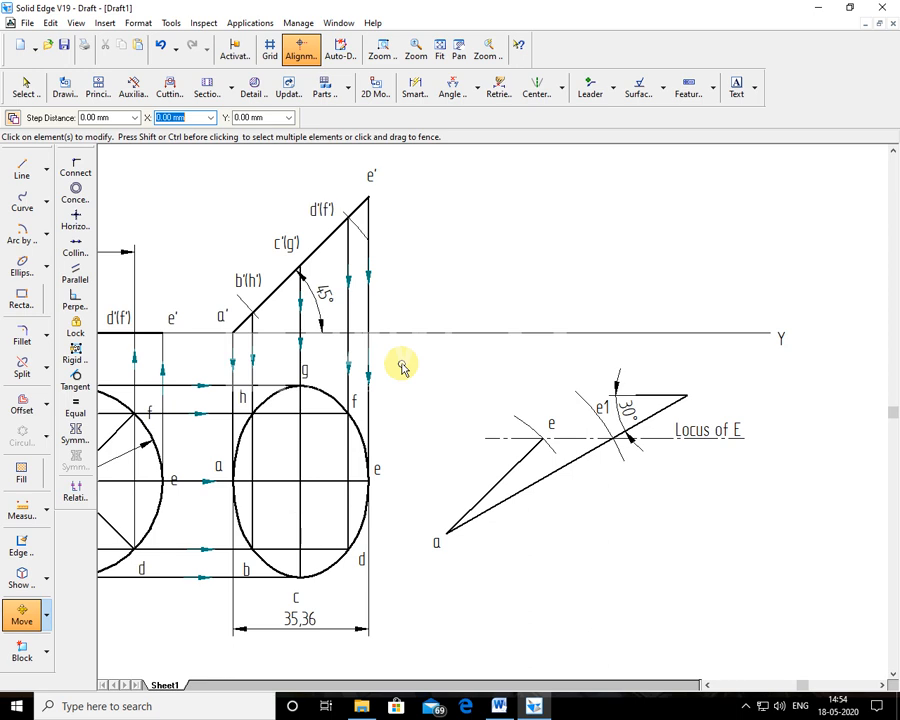
{"action": "left_click", "coordinate": [298, 456]}
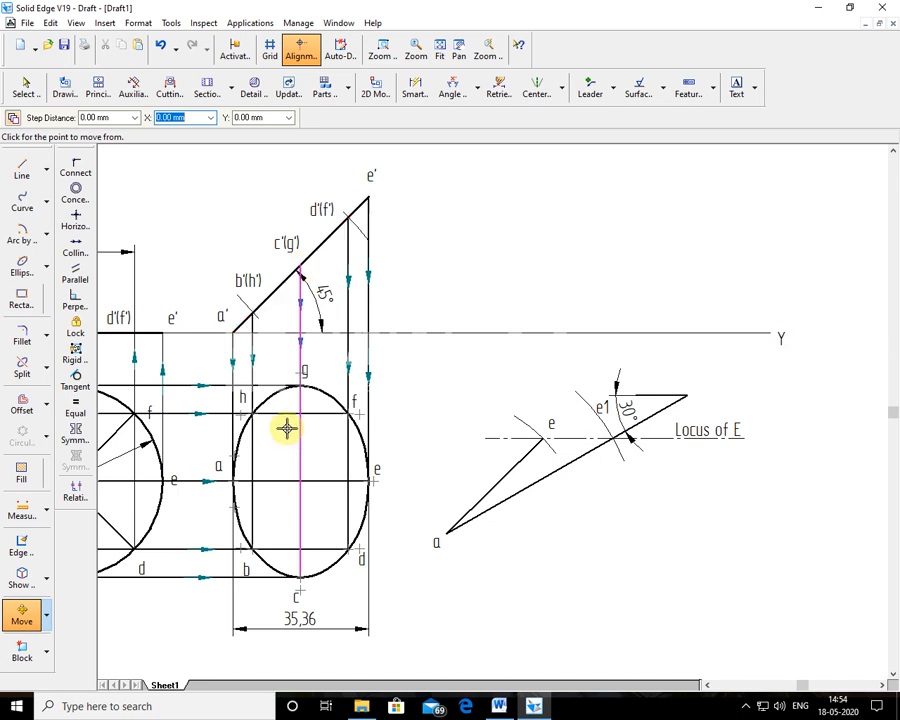
{"action": "left_click", "coordinate": [27, 95]}
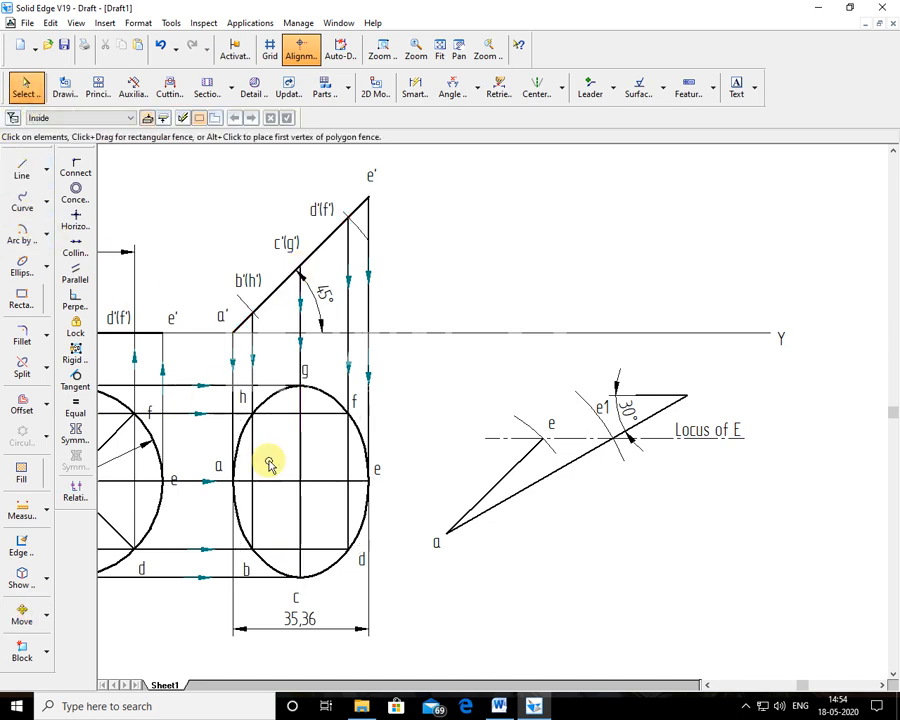
{"action": "left_click", "coordinate": [299, 450]}
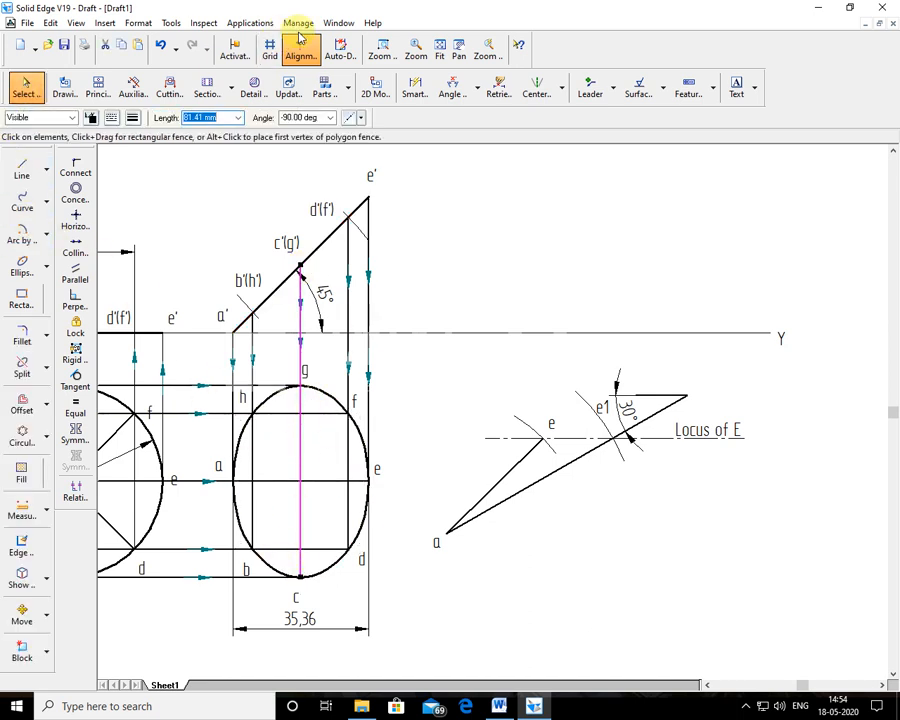
{"action": "left_click", "coordinate": [381, 52]}
{"action": "left_click_drag", "start_coordinate": [191, 235], "coordinate": [446, 620]}
{"action": "right_click", "coordinate": [586, 509]}
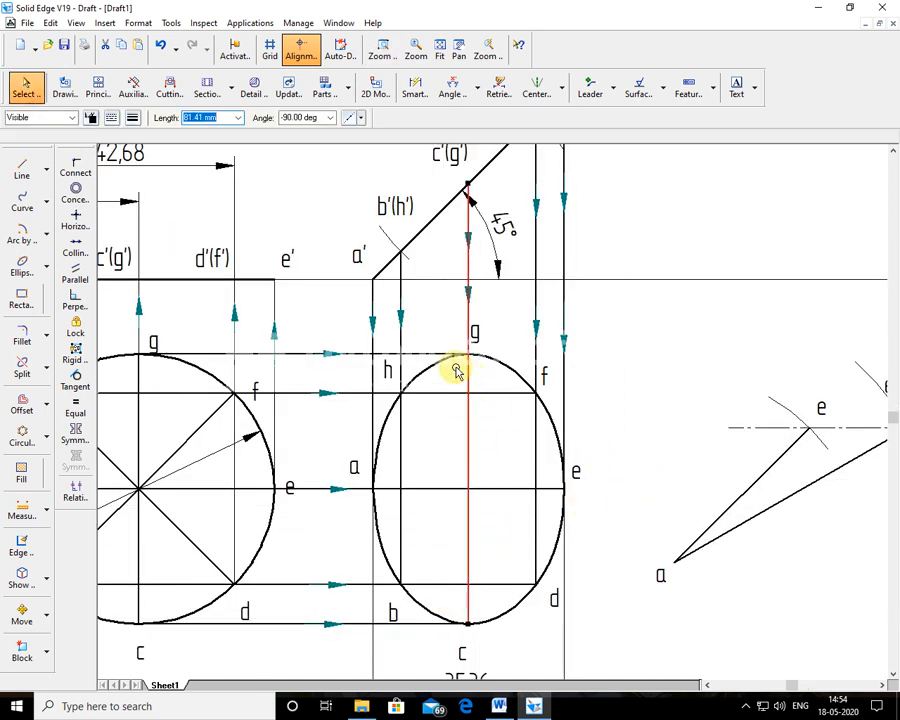
{"action": "left_click", "coordinate": [22, 368]}
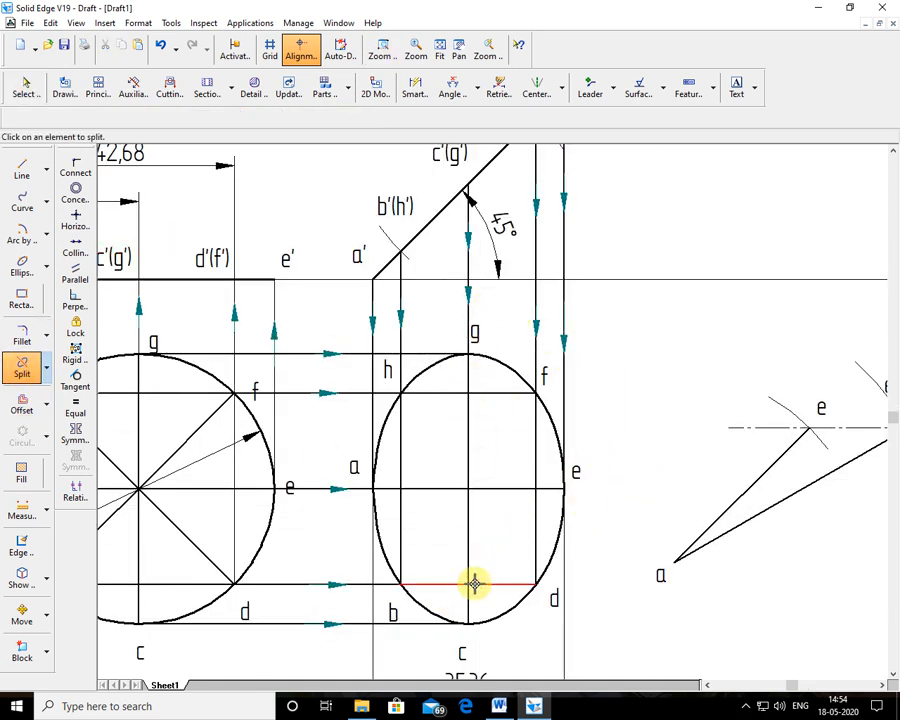
{"action": "left_click", "coordinate": [468, 354]}
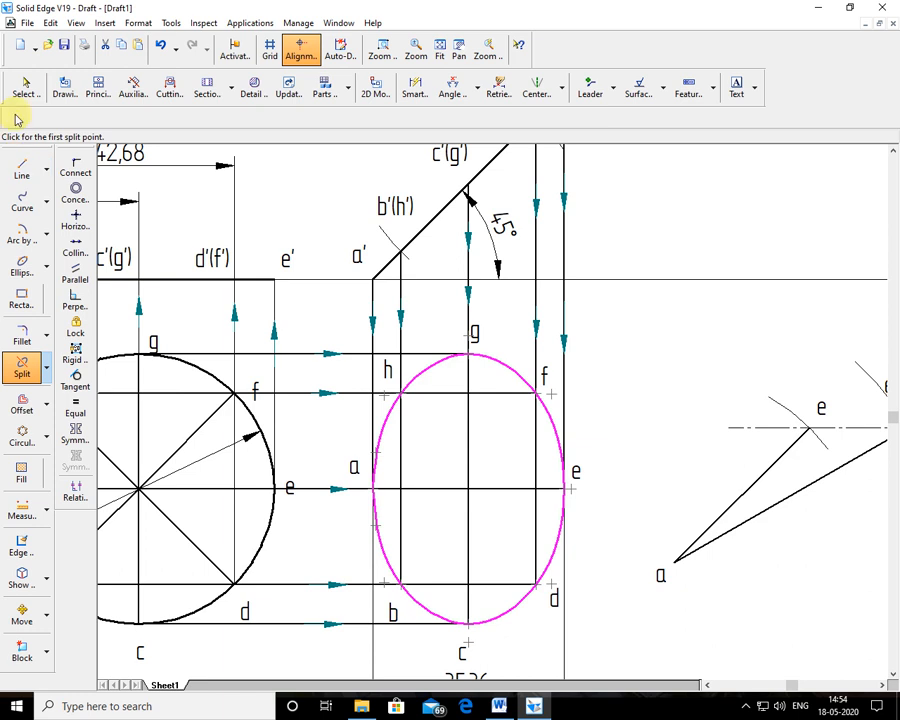
{"action": "left_click", "coordinate": [25, 86]}
{"action": "left_click", "coordinate": [468, 428]}
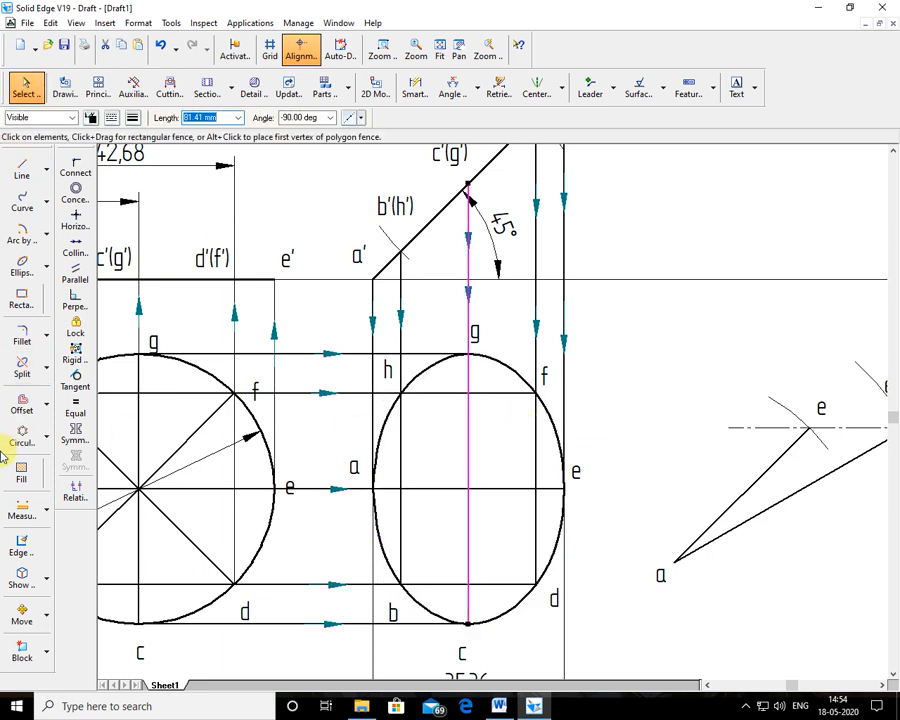
{"action": "left_click", "coordinate": [22, 370]}
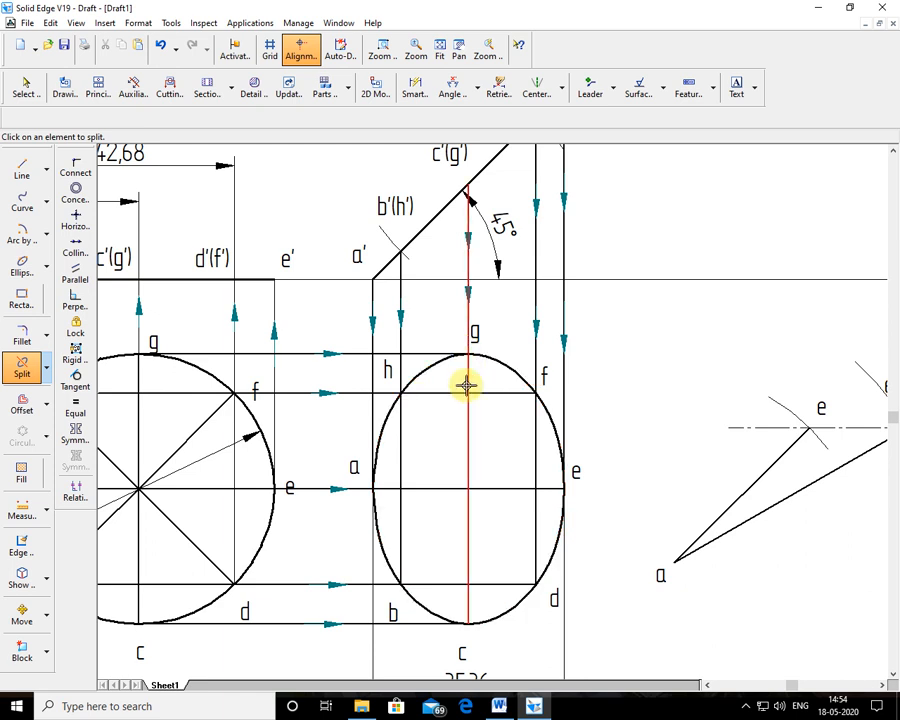
{"action": "left_click", "coordinate": [26, 88]}
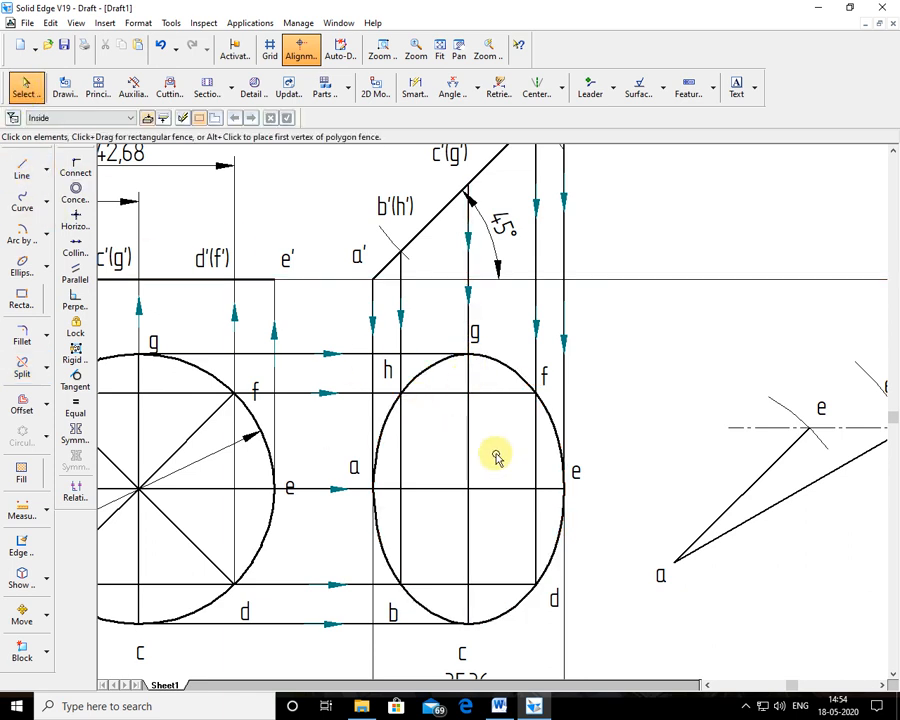
Split the three vertical projection lines inside the ellipse at its upper points g, h and f.
{"action": "left_click", "coordinate": [21, 366]}
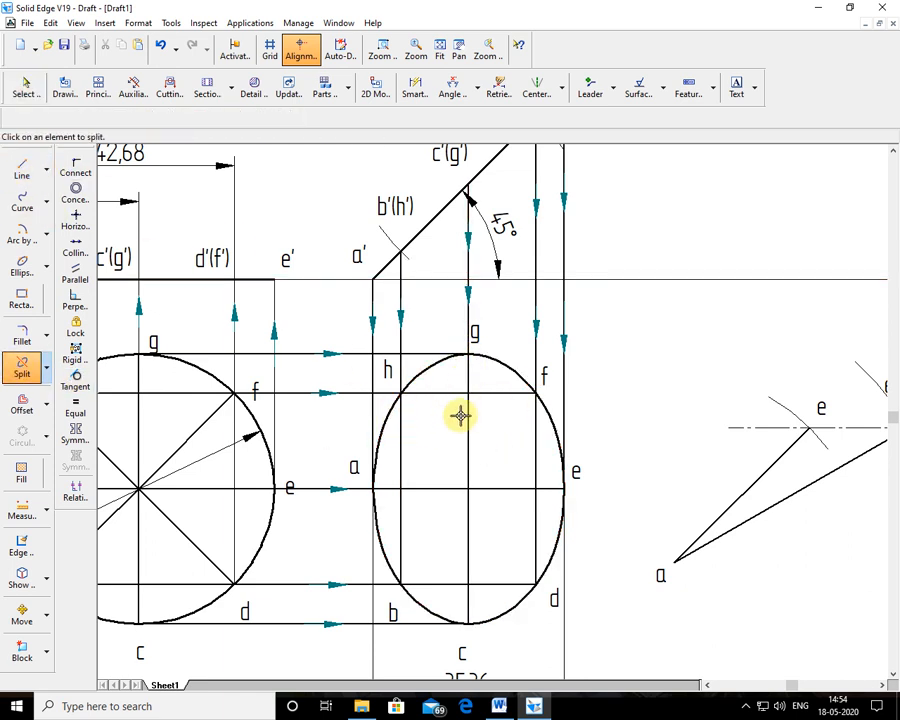
{"action": "left_click", "coordinate": [468, 410]}
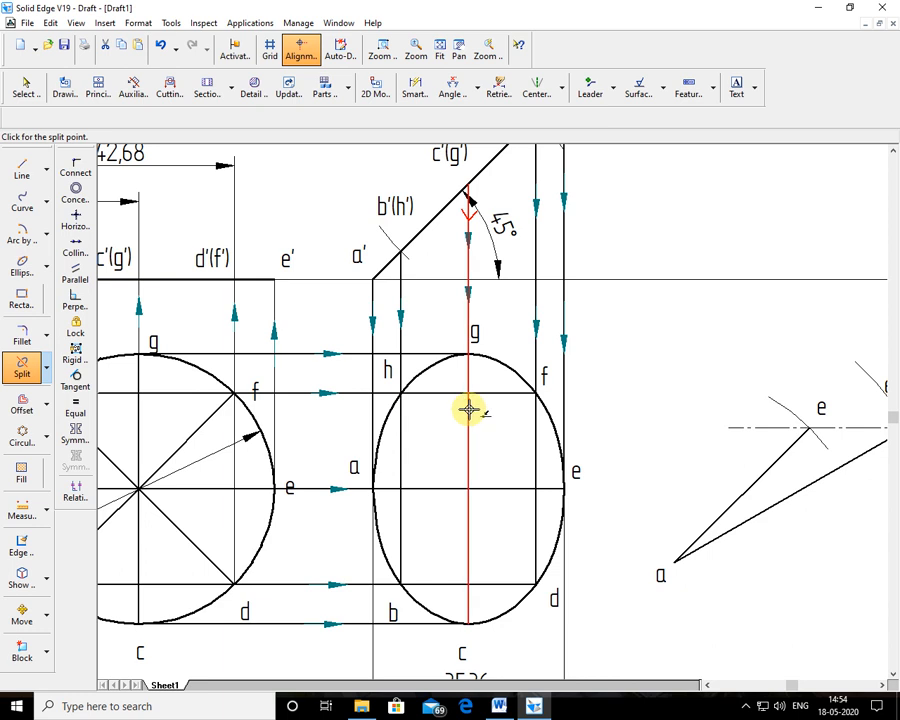
{"action": "left_click", "coordinate": [469, 353]}
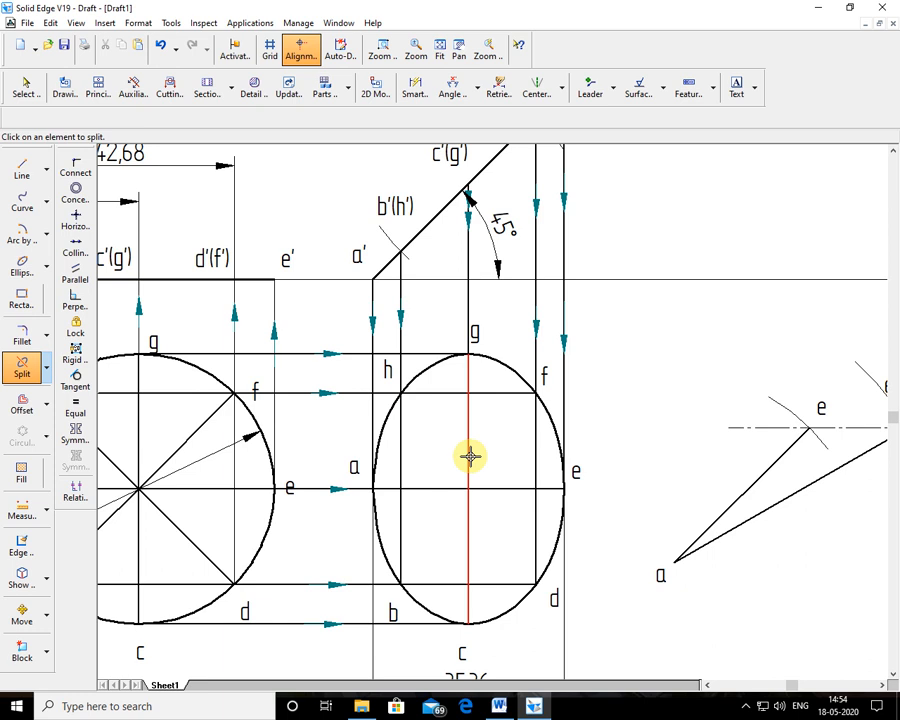
{"action": "left_click", "coordinate": [401, 433]}
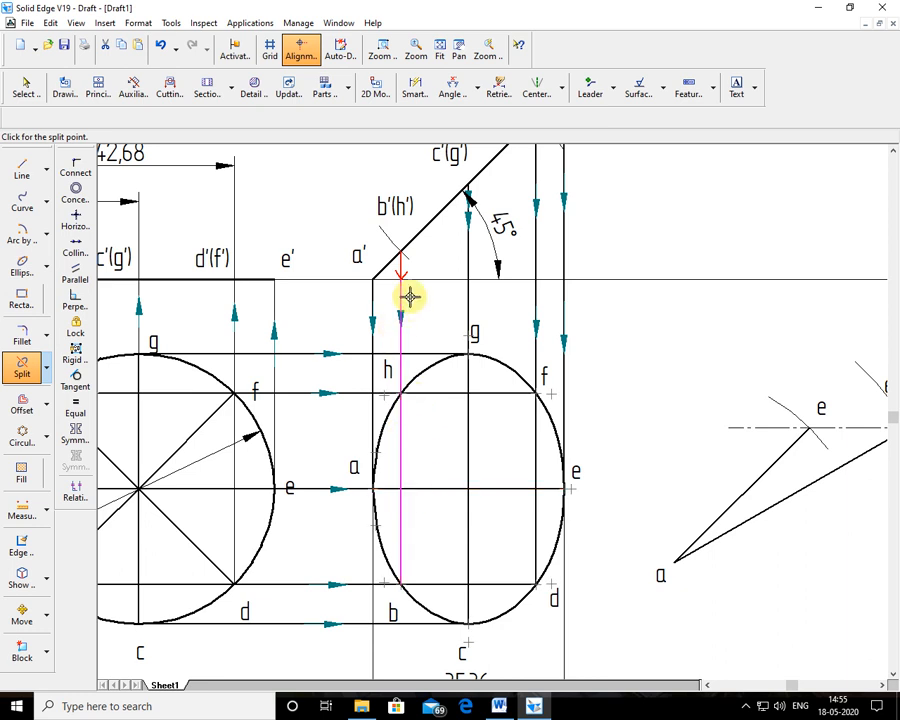
{"action": "left_click", "coordinate": [400, 394]}
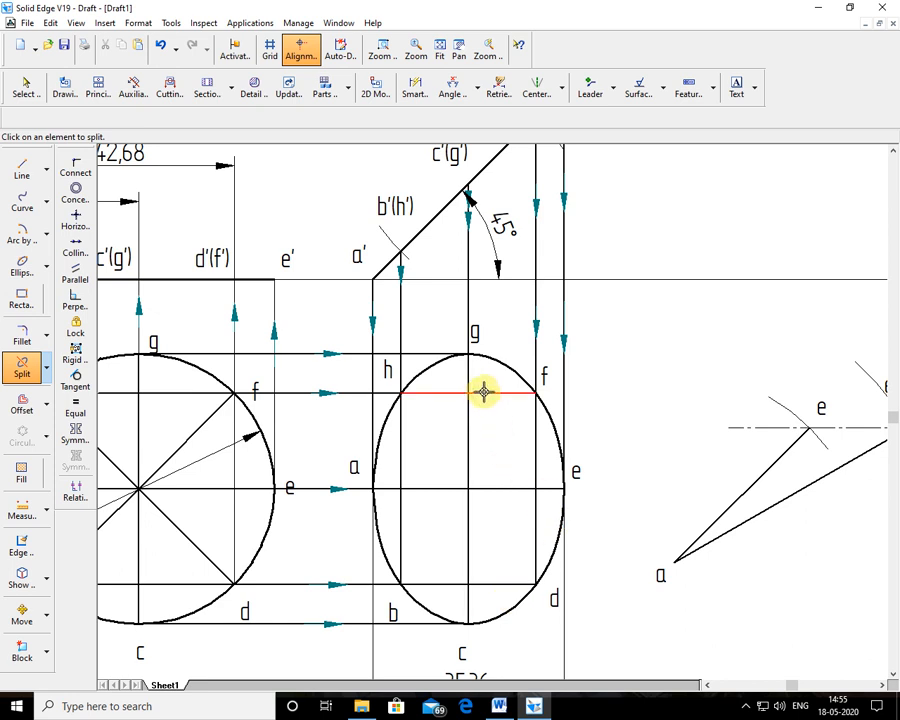
{"action": "left_click", "coordinate": [535, 425]}
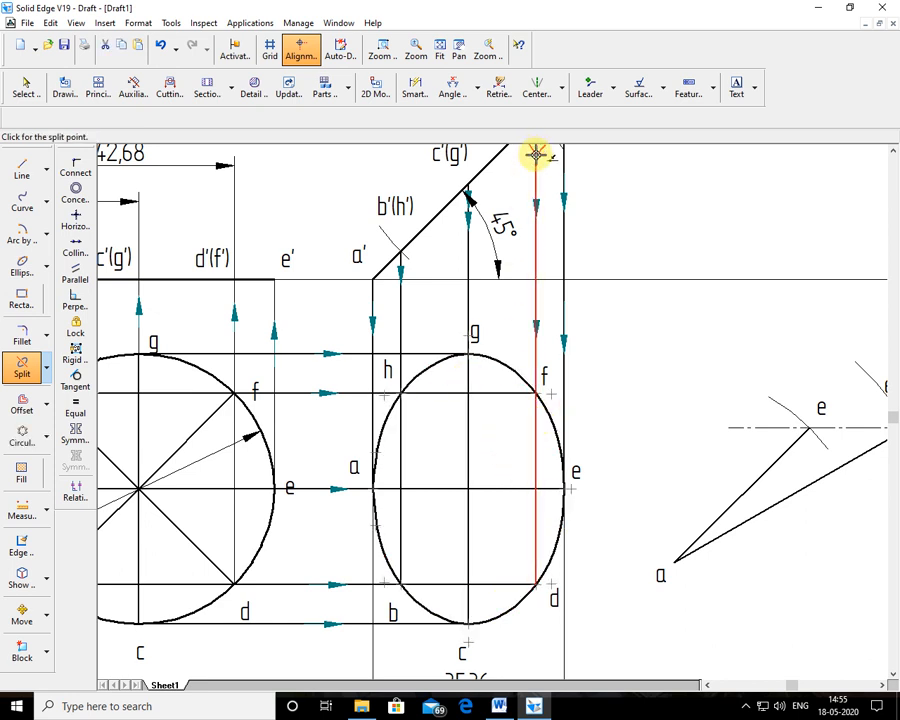
{"action": "left_click", "coordinate": [535, 393]}
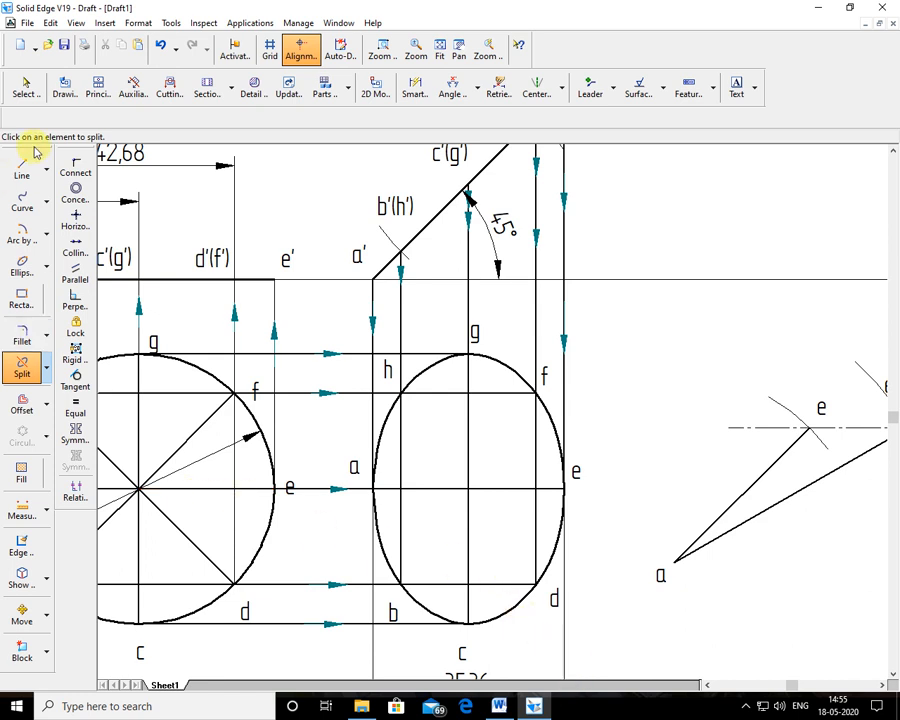
Copy the ellipse and its inner lines from its point a onto point a of the inclined lines below XY.
{"action": "left_click", "coordinate": [27, 89]}
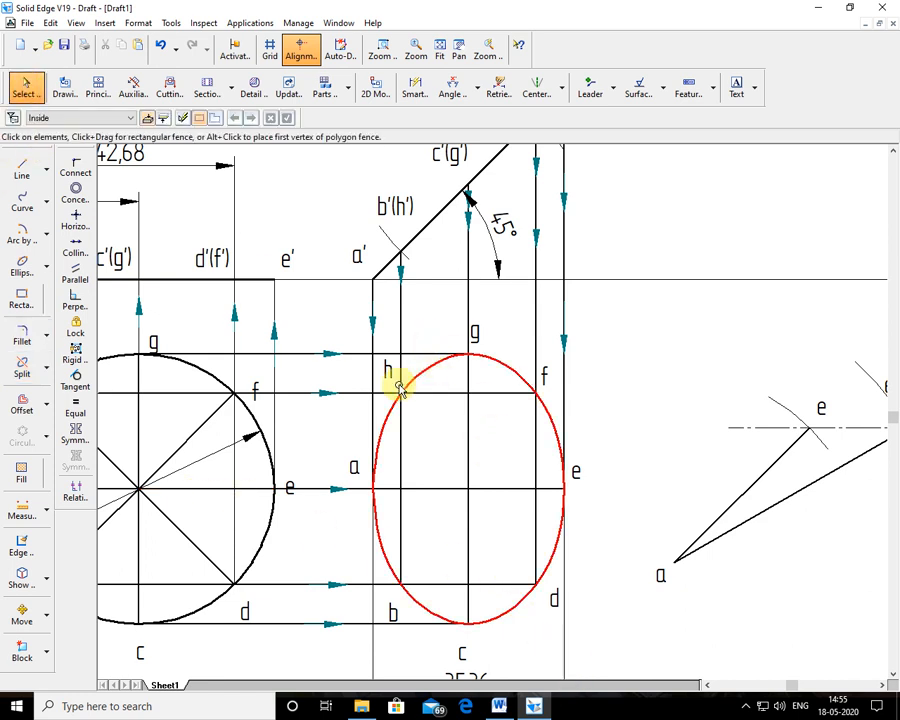
{"action": "left_click", "coordinate": [427, 373]}
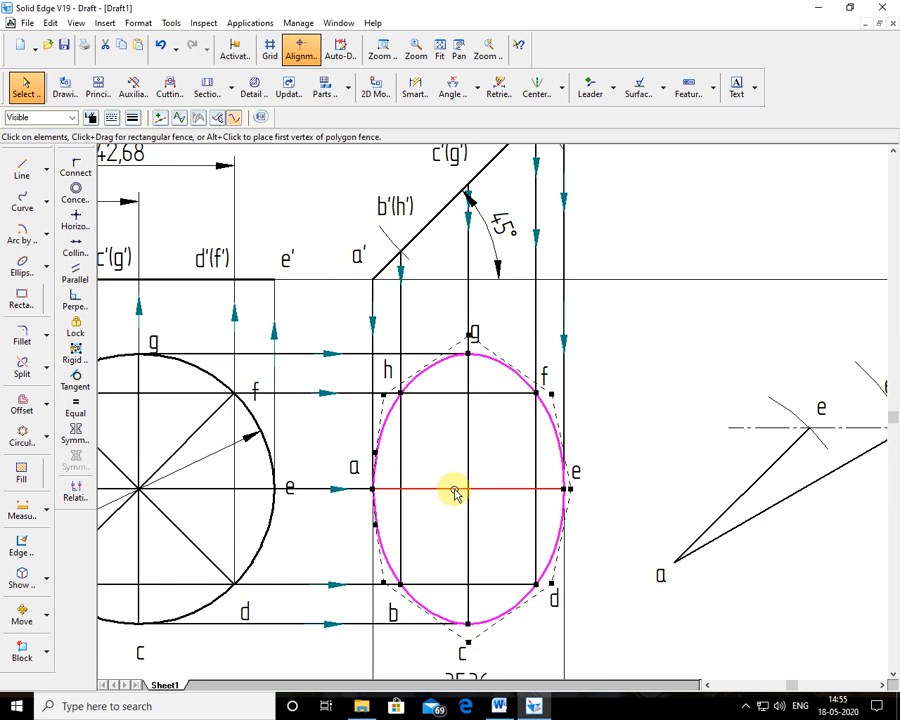
{"action": "left_click", "coordinate": [443, 397], "text": "ctrl"}
{"action": "left_click", "coordinate": [468, 428], "text": "ctrl"}
{"action": "left_click", "coordinate": [402, 446], "text": "ctrl"}
{"action": "left_click", "coordinate": [523, 489], "text": "ctrl"}
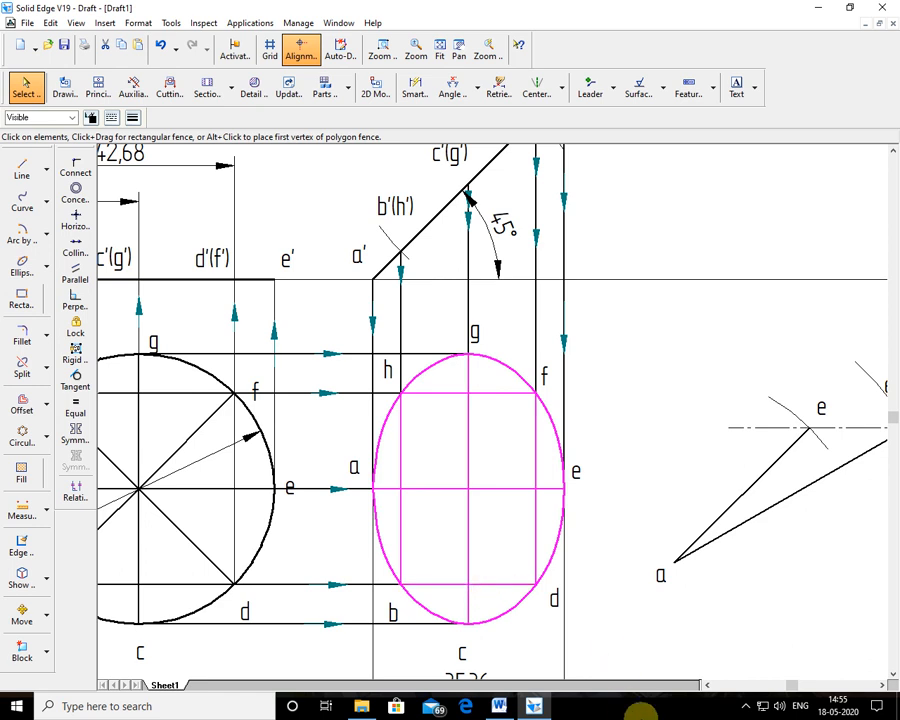
{"action": "left_click", "coordinate": [22, 618]}
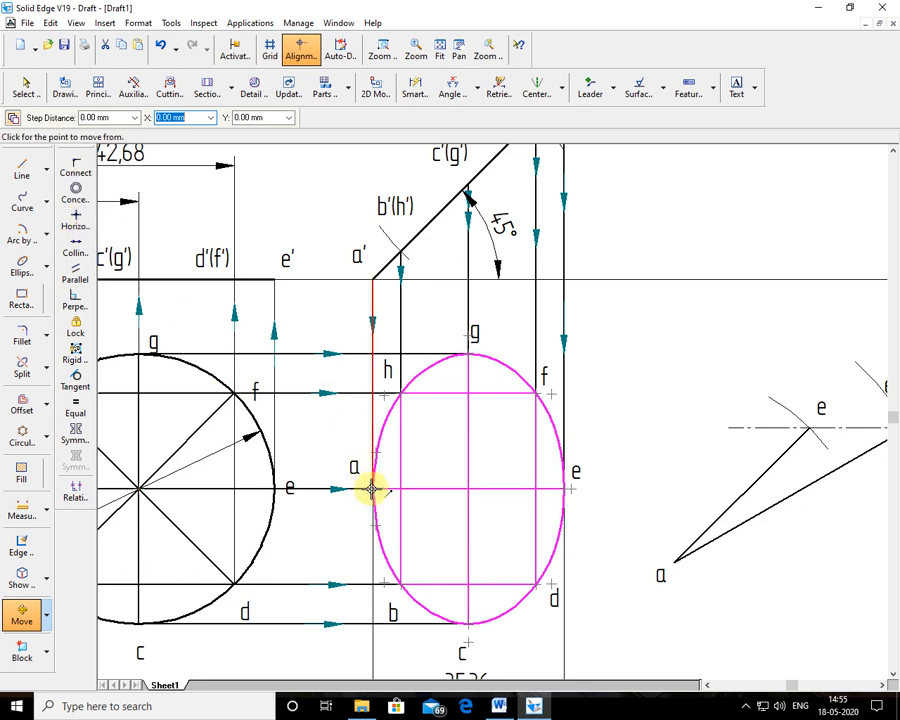
{"action": "left_click", "coordinate": [371, 489]}
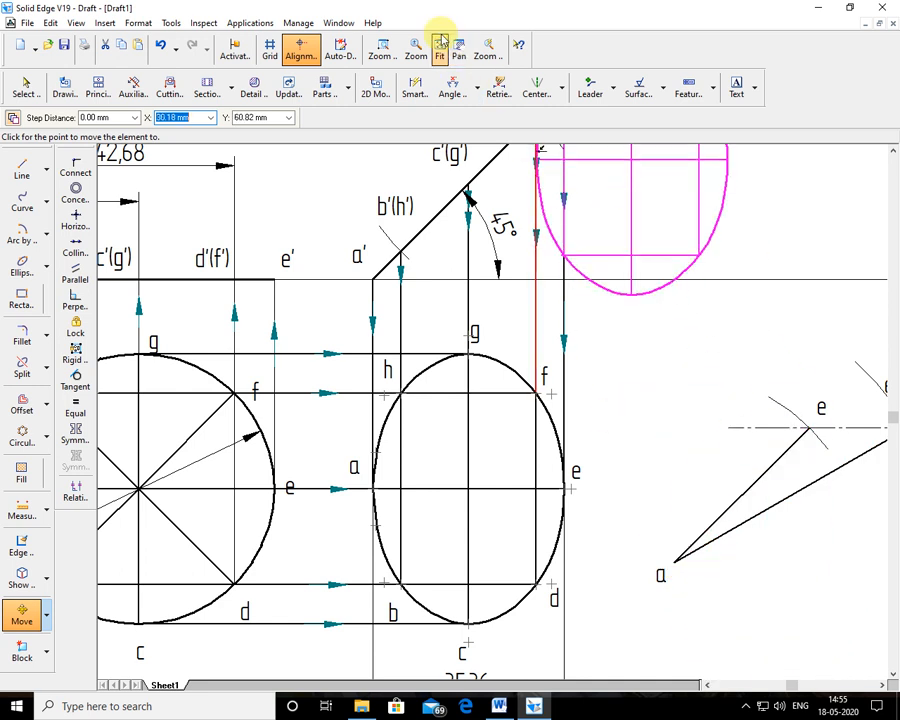
{"action": "left_click", "coordinate": [378, 45]}
{"action": "left_click_drag", "start_coordinate": [422, 289], "coordinate": [871, 654]}
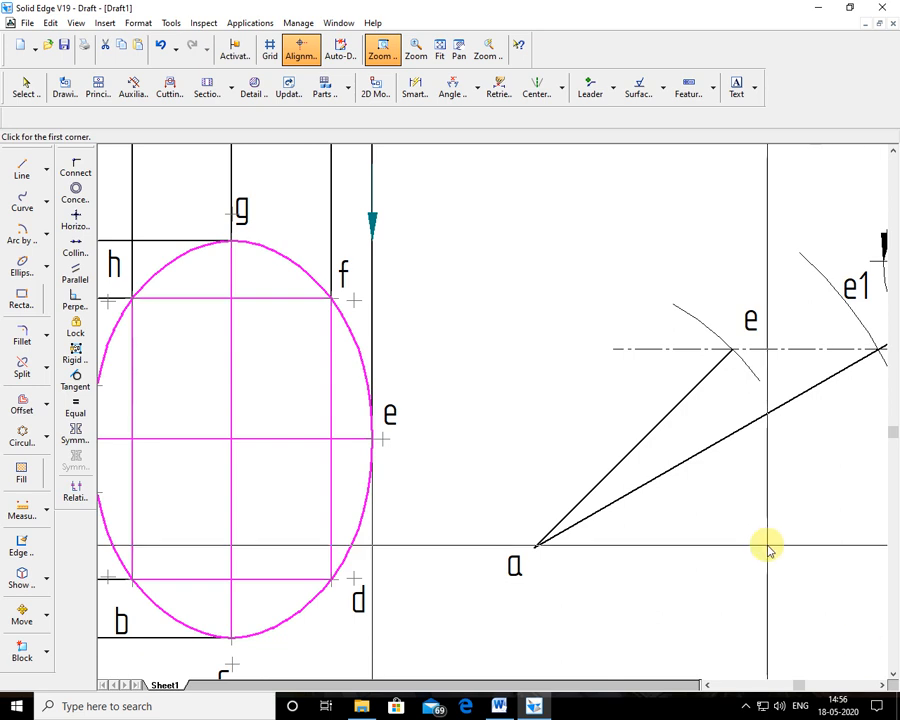
{"action": "right_click", "coordinate": [767, 546]}
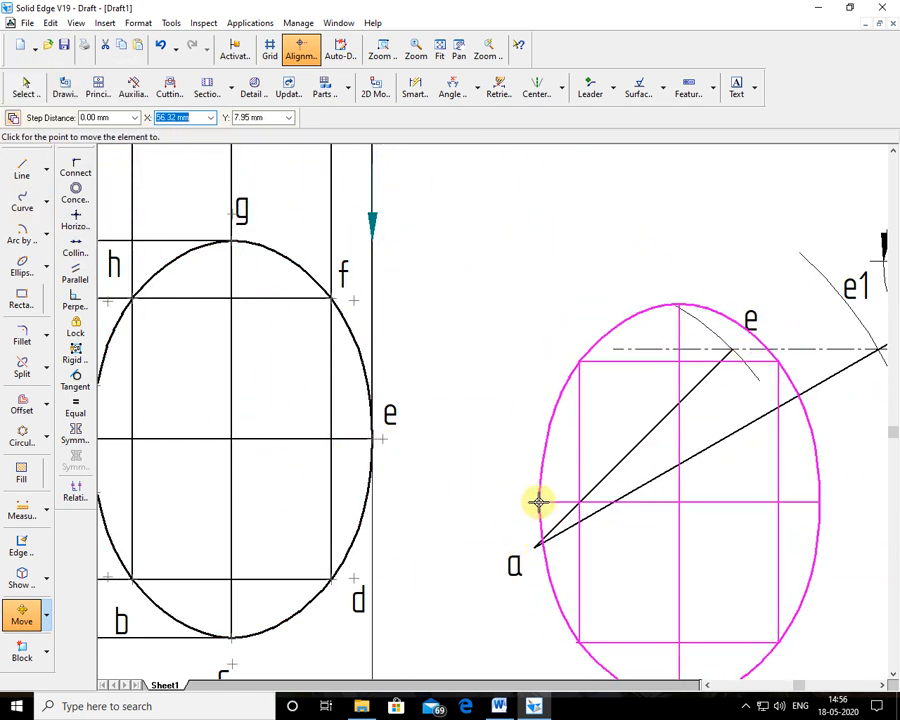
{"action": "left_click", "coordinate": [535, 547]}
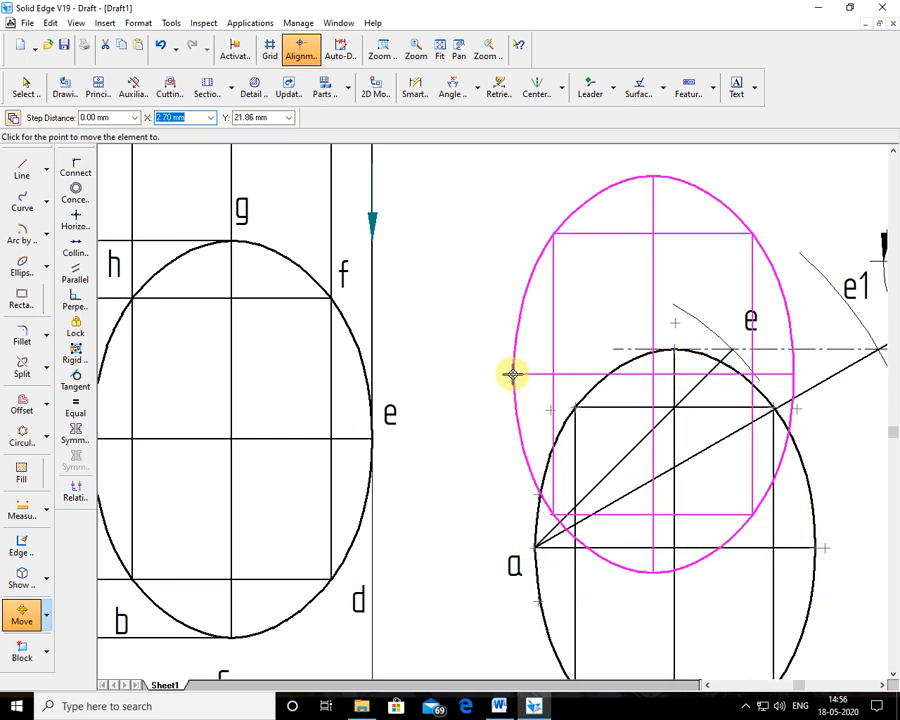
{"action": "key", "text": "Escape"}
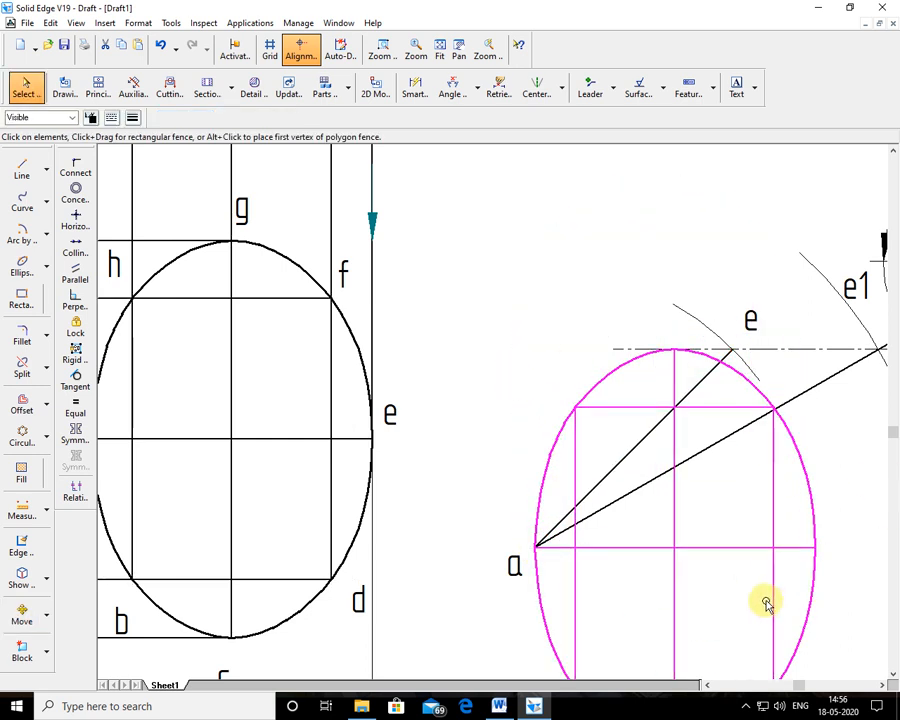
Rotate the copied ellipse and its inner lines about point a until its horizontal axis ends at point e on the locus line.
{"action": "left_click", "coordinate": [47, 622]}
{"action": "left_click", "coordinate": [88, 521]}
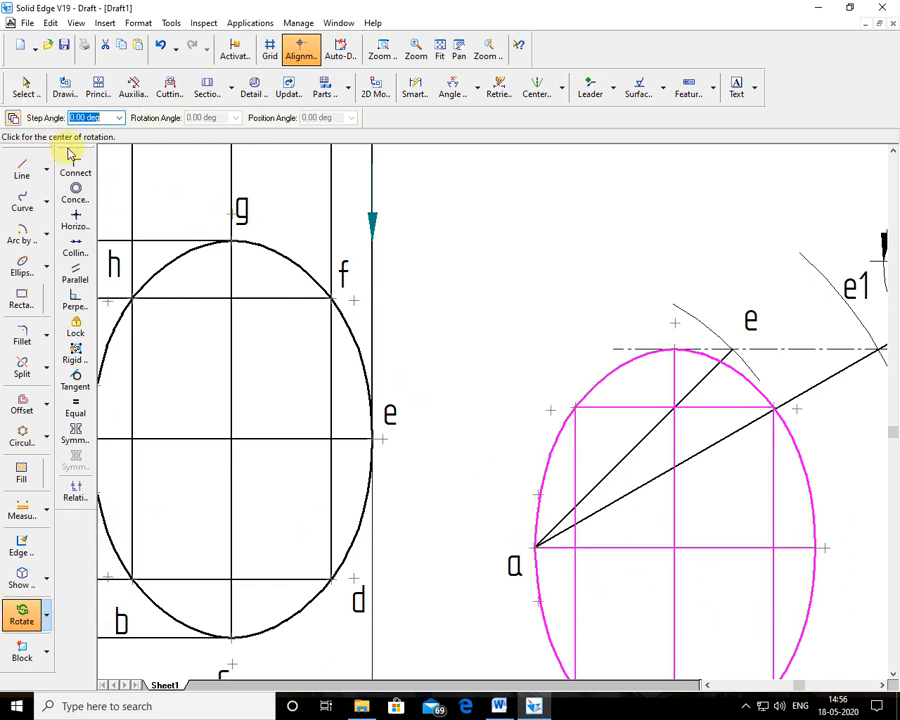
{"action": "left_click", "coordinate": [536, 548]}
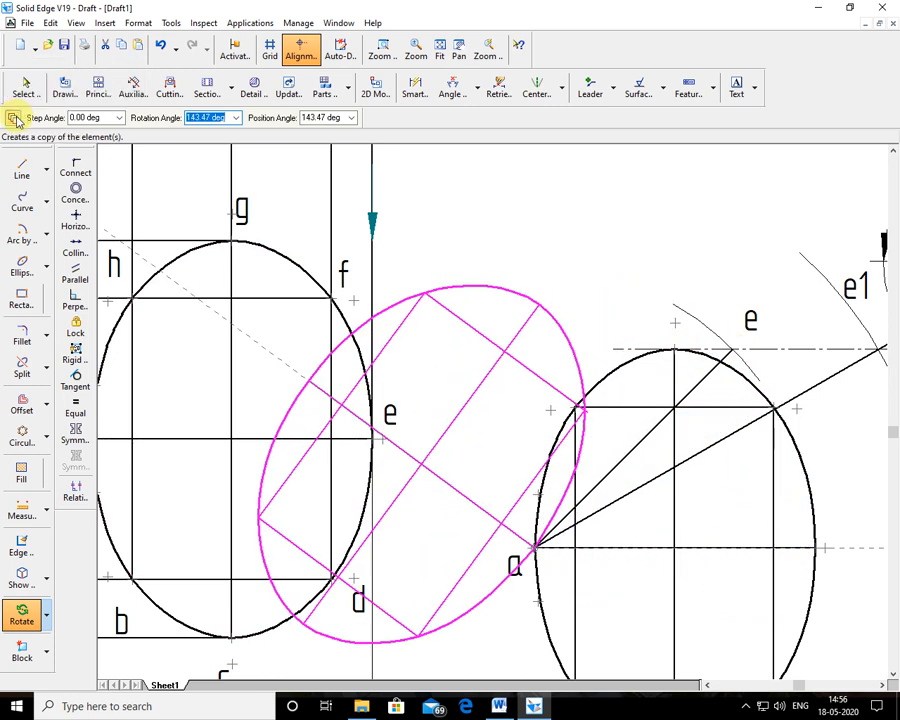
{"action": "left_click", "coordinate": [734, 350]}
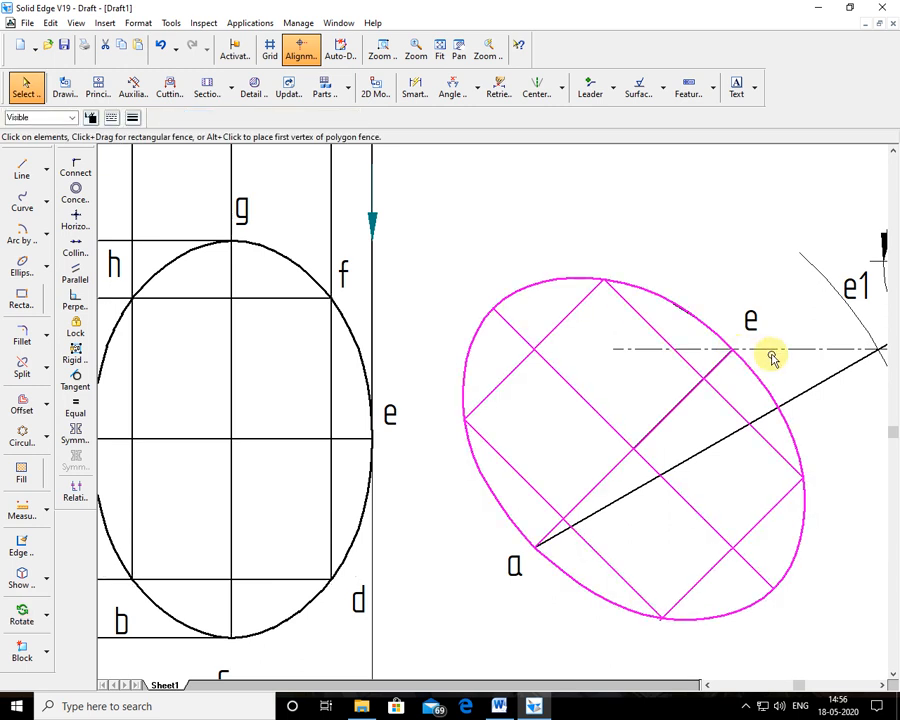
{"action": "left_click", "coordinate": [760, 272]}
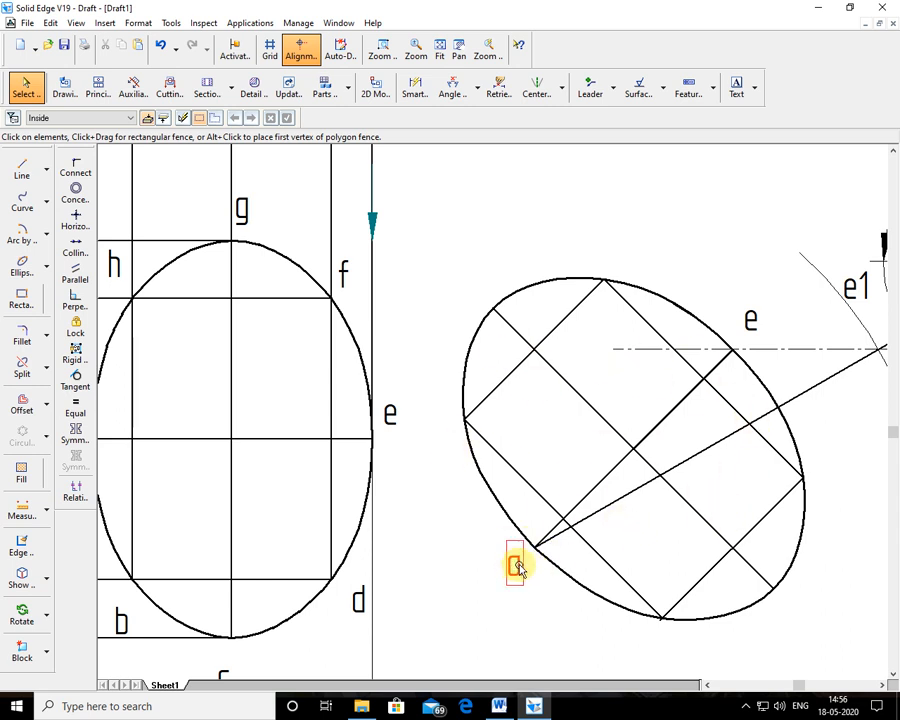
Copy the label b from the upright ellipse to just below the corresponding point of the rotated ellipse.
{"action": "left_click", "coordinate": [46, 613]}
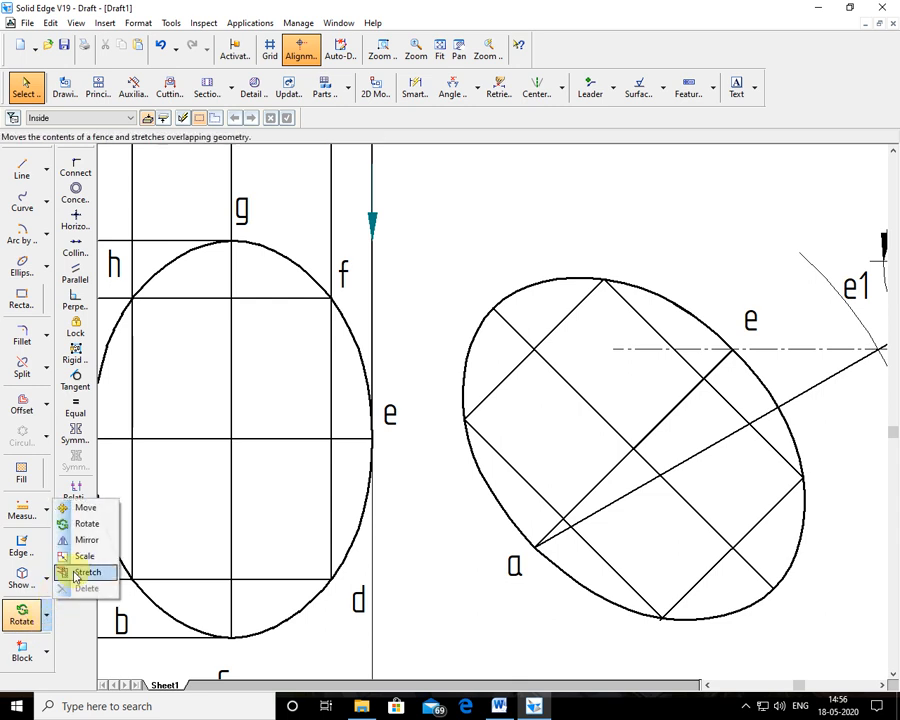
{"action": "left_click", "coordinate": [87, 508]}
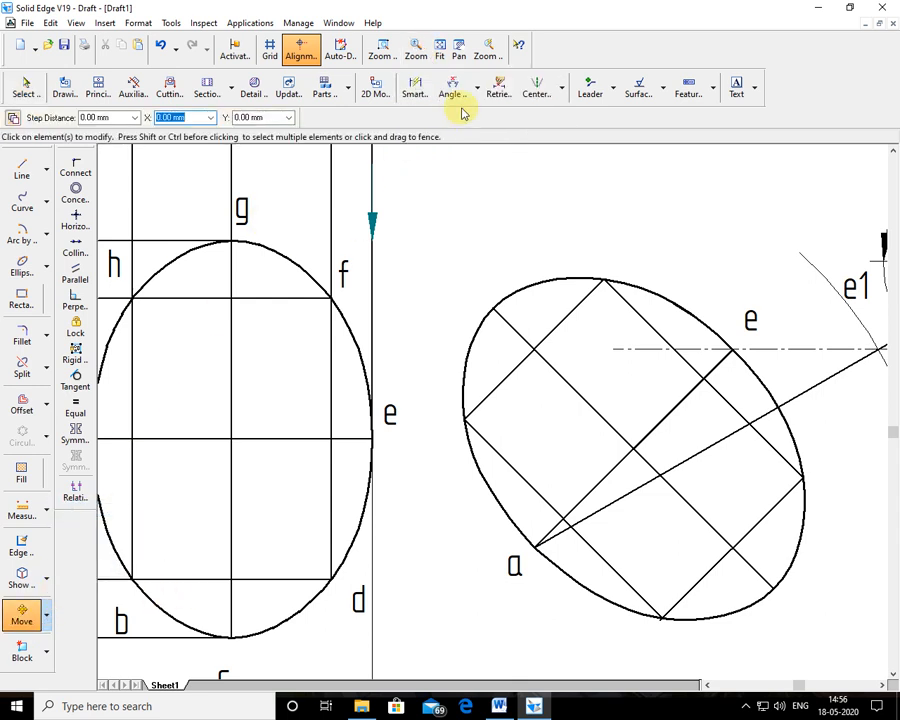
{"action": "left_click", "coordinate": [455, 52]}
{"action": "left_click_drag", "start_coordinate": [544, 206], "coordinate": [633, 190]}
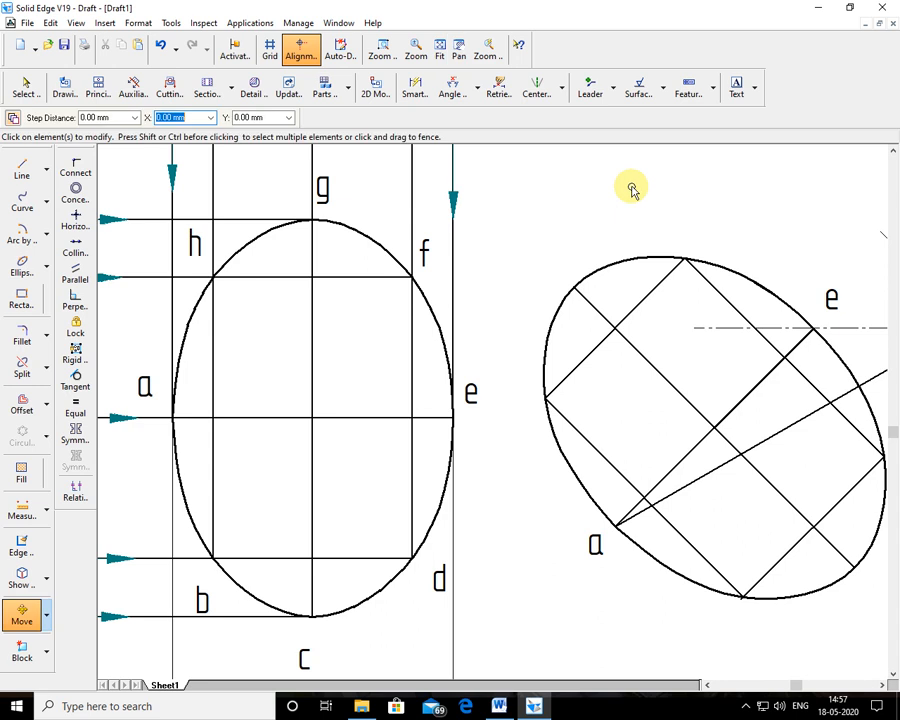
{"action": "left_click", "coordinate": [202, 600]}
{"action": "left_click", "coordinate": [207, 597]}
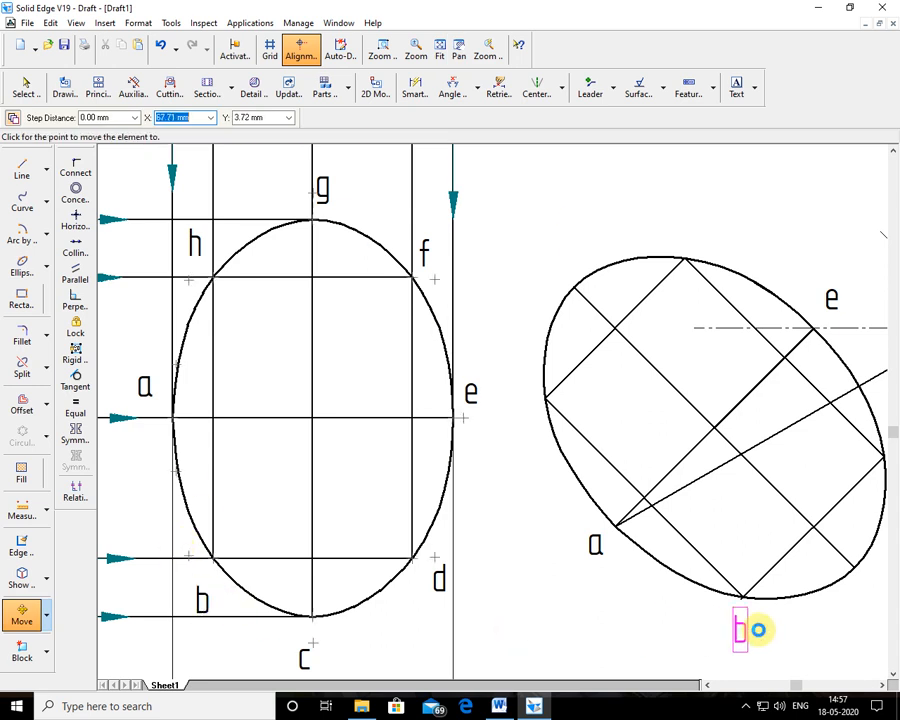
{"action": "left_click", "coordinate": [758, 628]}
Copy the label c from the upright ellipse to beside the lower end of the rotated ellipse's long axis.
{"action": "left_click", "coordinate": [309, 653]}
{"action": "left_click", "coordinate": [322, 648]}
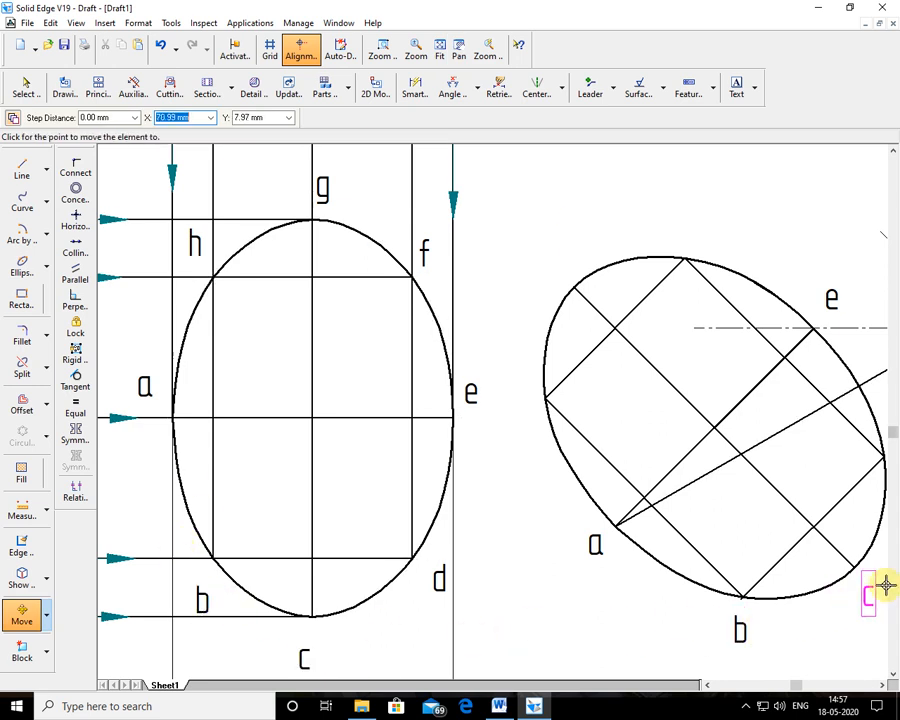
{"action": "left_click", "coordinate": [892, 584]}
{"action": "right_click", "coordinate": [892, 584]}
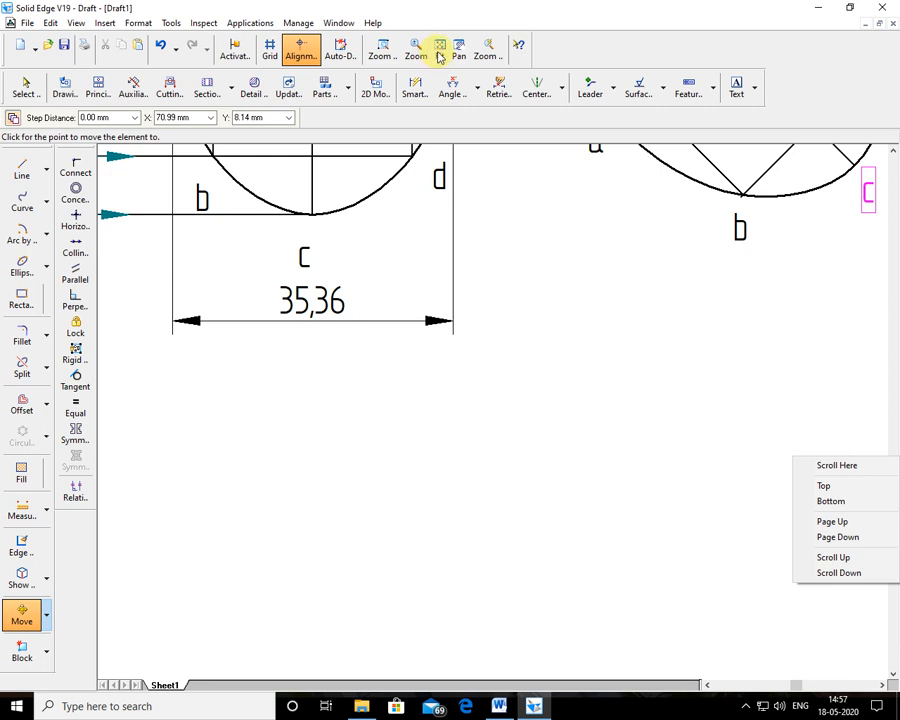
{"action": "left_click", "coordinate": [436, 55]}
{"action": "left_click", "coordinate": [383, 50]}
{"action": "left_click_drag", "start_coordinate": [394, 274], "coordinate": [683, 588]}
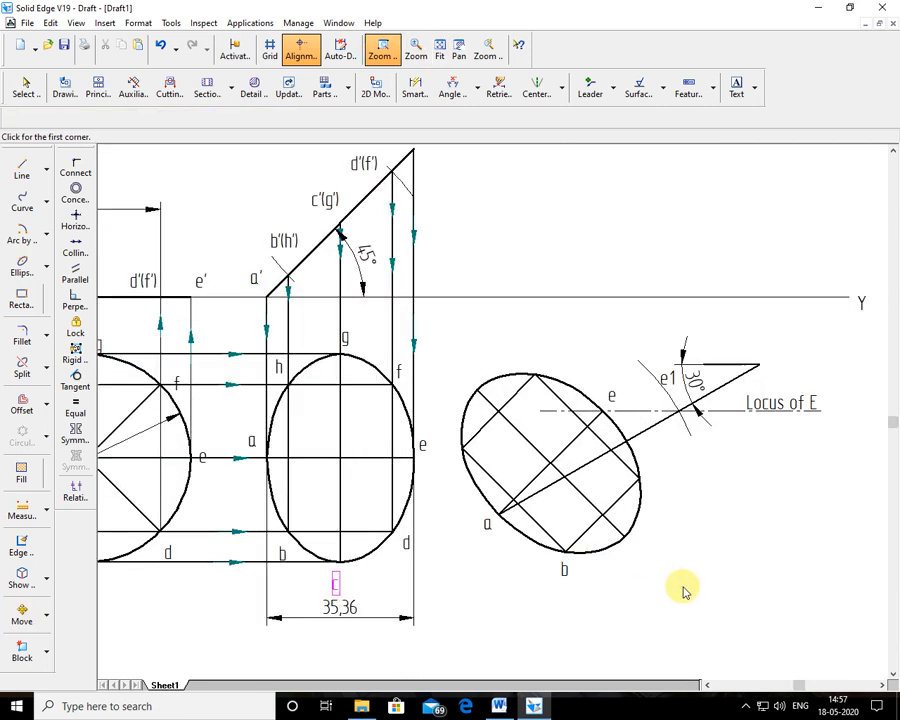
{"action": "right_click", "coordinate": [673, 542]}
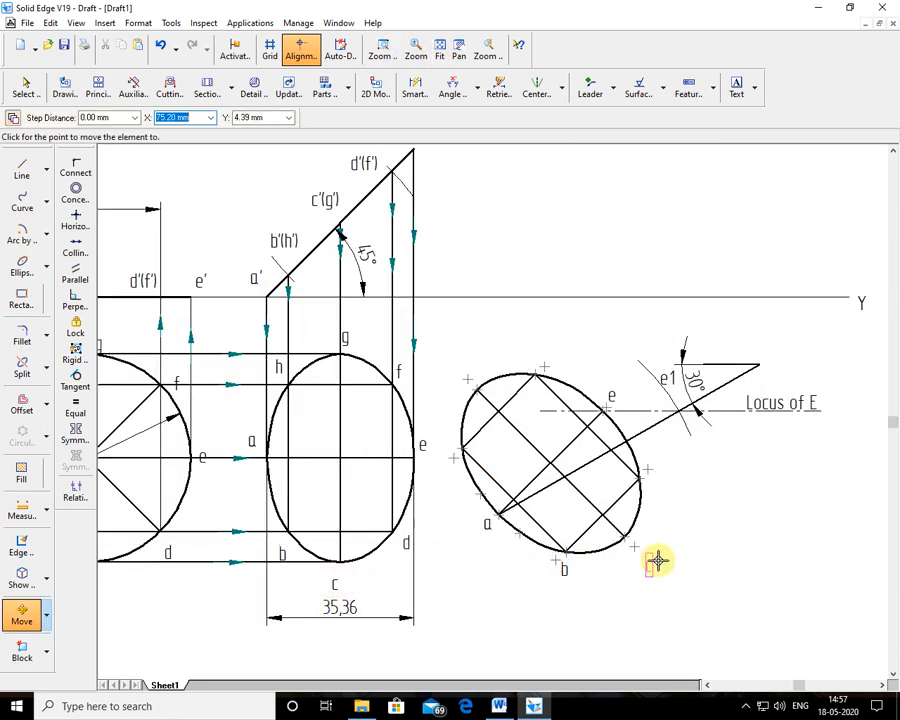
{"action": "left_click", "coordinate": [641, 552]}
Copy the labels d and f from the upright ellipse to their corresponding points on the rotated ellipse.
{"action": "left_click", "coordinate": [403, 543]}
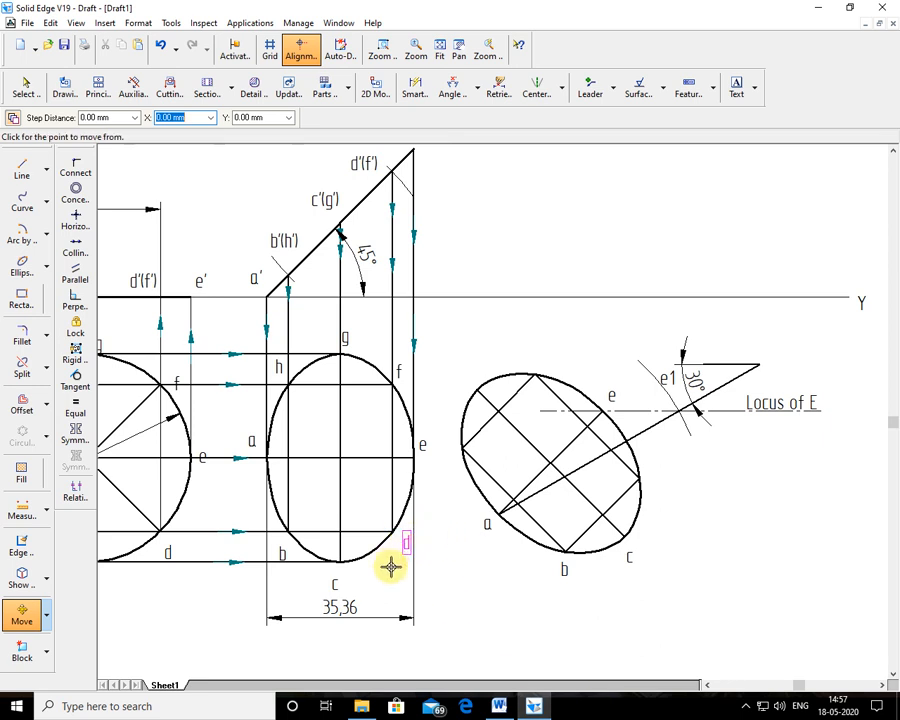
{"action": "left_click", "coordinate": [390, 567]}
{"action": "left_click", "coordinate": [633, 494]}
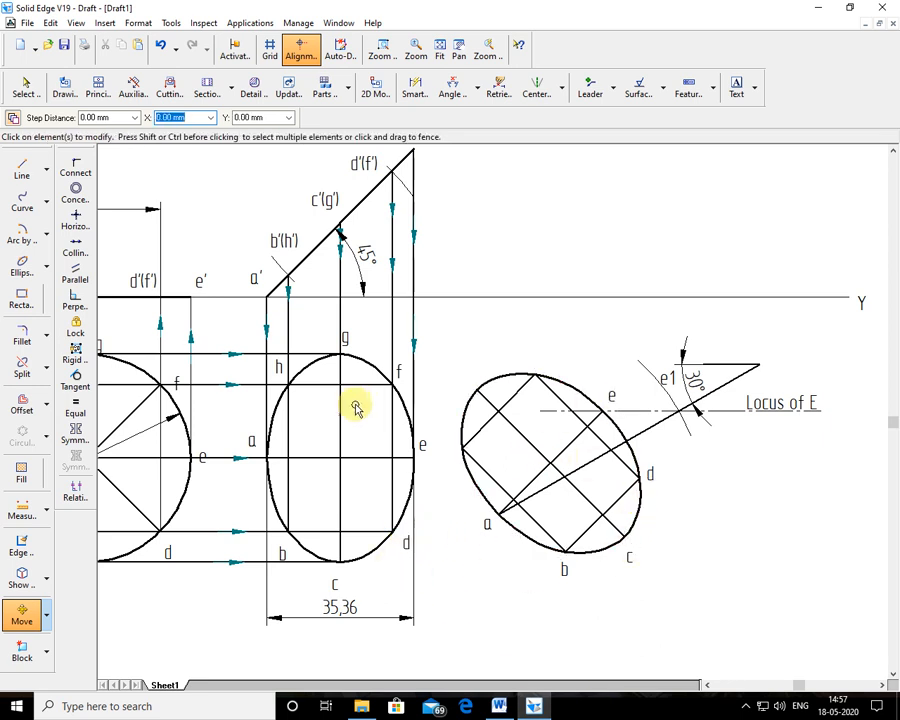
{"action": "left_click", "coordinate": [400, 372]}
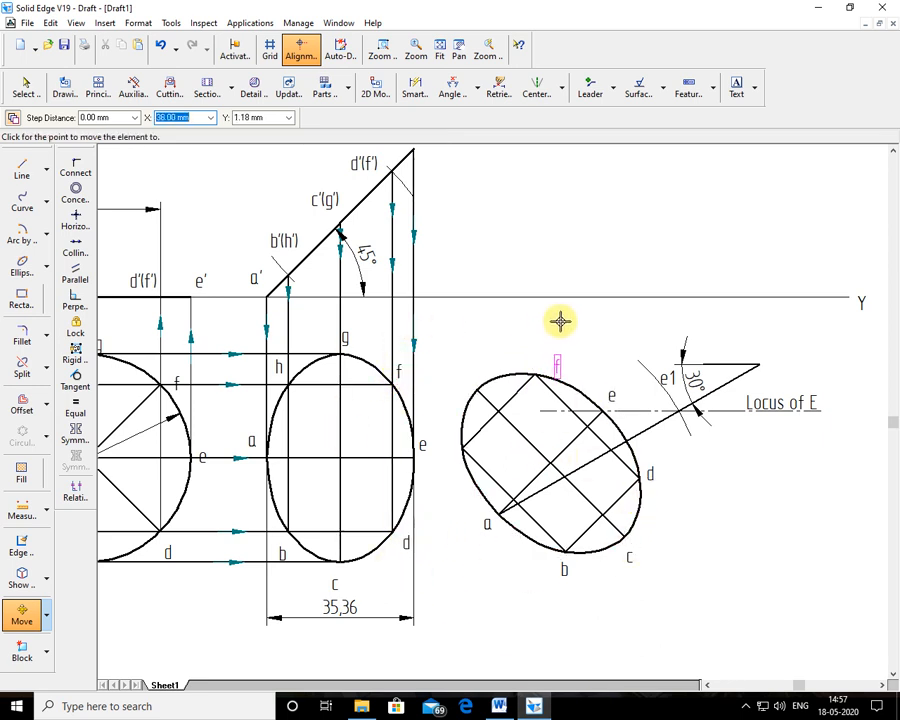
{"action": "left_click", "coordinate": [549, 313]}
Copy the labels g and h from the upright ellipse to their corresponding points on the rotated ellipse.
{"action": "left_click", "coordinate": [350, 338]}
{"action": "left_click", "coordinate": [378, 332]}
{"action": "left_click", "coordinate": [517, 350]}
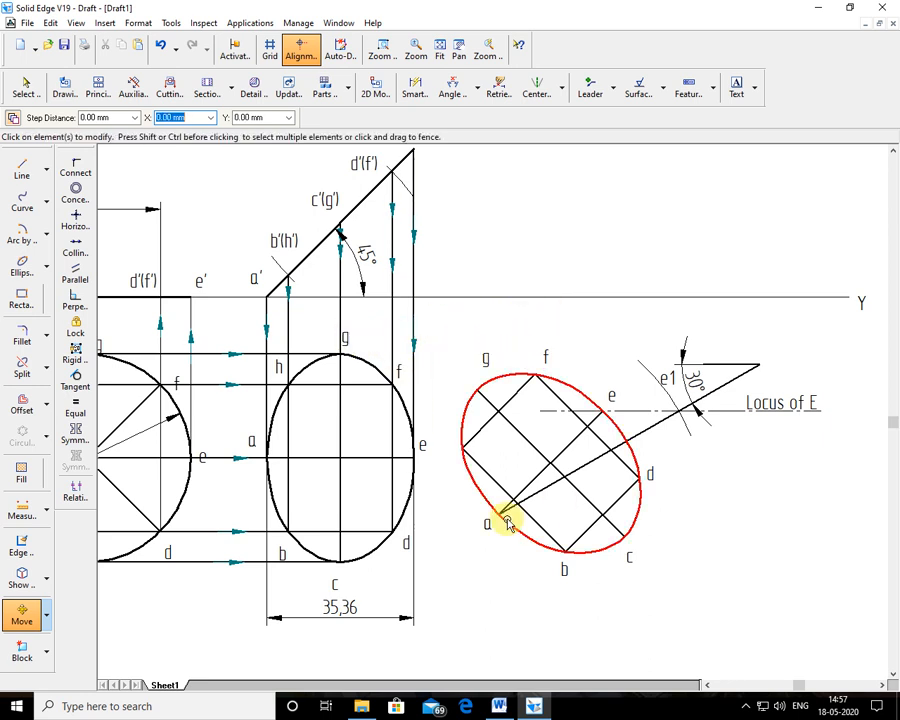
{"action": "left_click", "coordinate": [275, 375]}
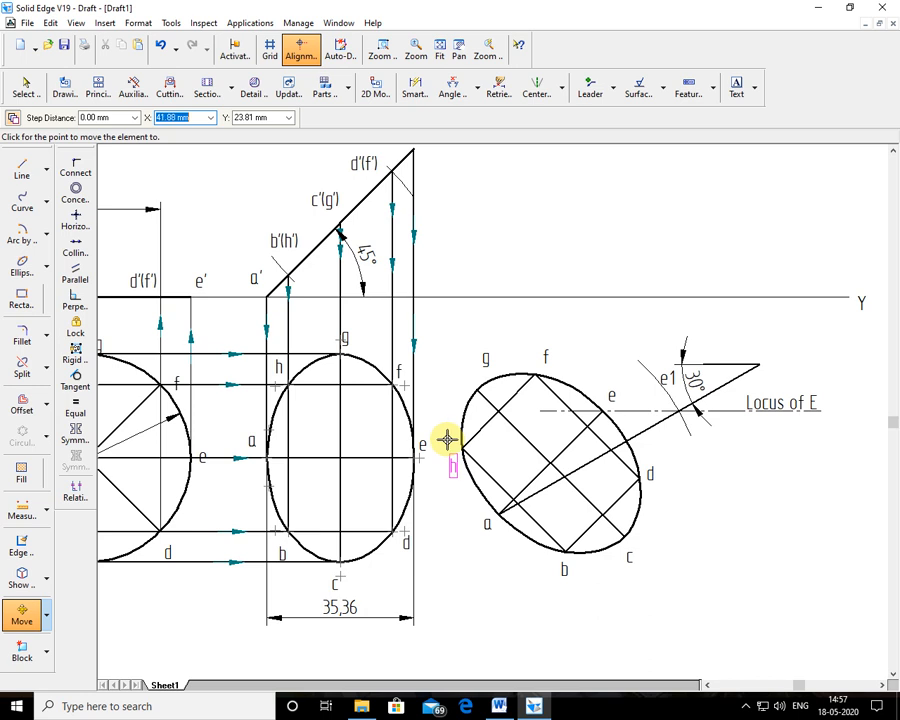
{"action": "left_click", "coordinate": [445, 434]}
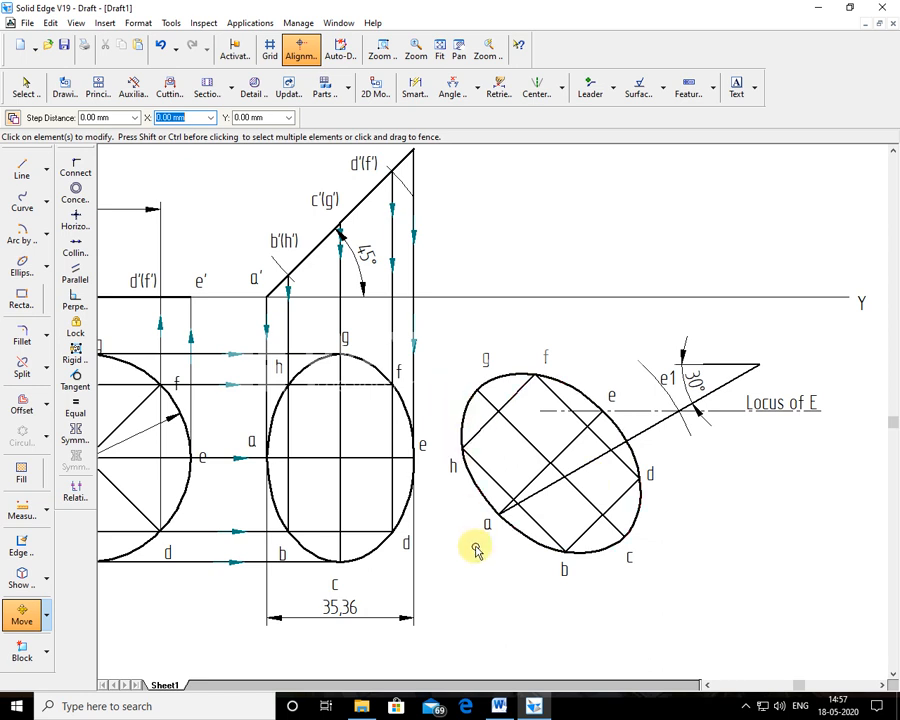
Shift the rotated ellipse with its labels, 30° angle construction and locus line slightly farther from the upright ellipse.
{"action": "left_click", "coordinate": [13, 90]}
{"action": "left_click_drag", "start_coordinate": [436, 310], "coordinate": [849, 593]}
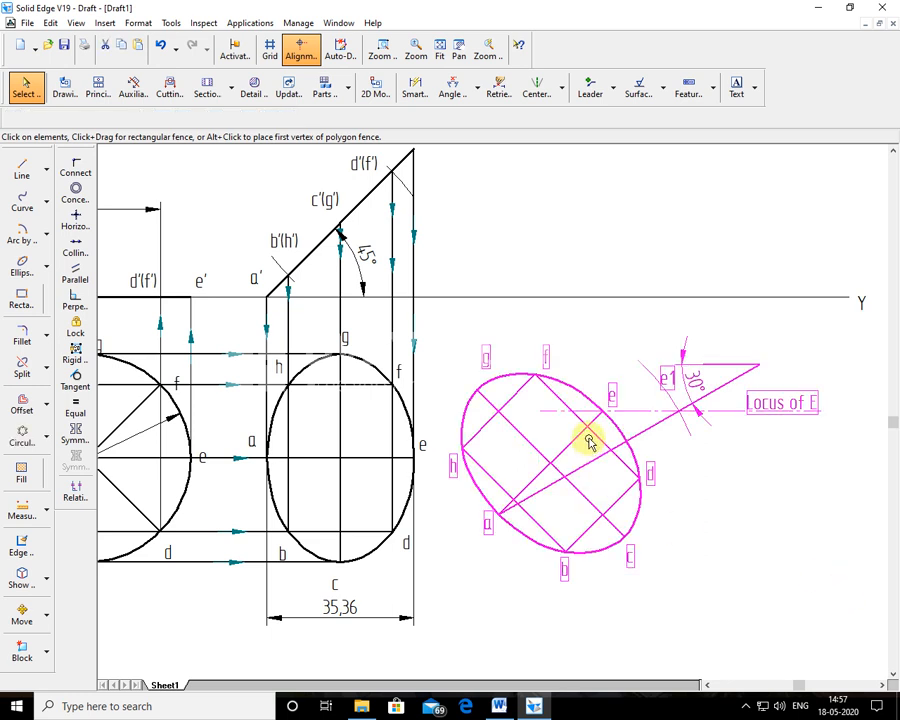
{"action": "left_click_drag", "start_coordinate": [618, 432], "coordinate": [639, 428]}
{"action": "left_click", "coordinate": [786, 484]}
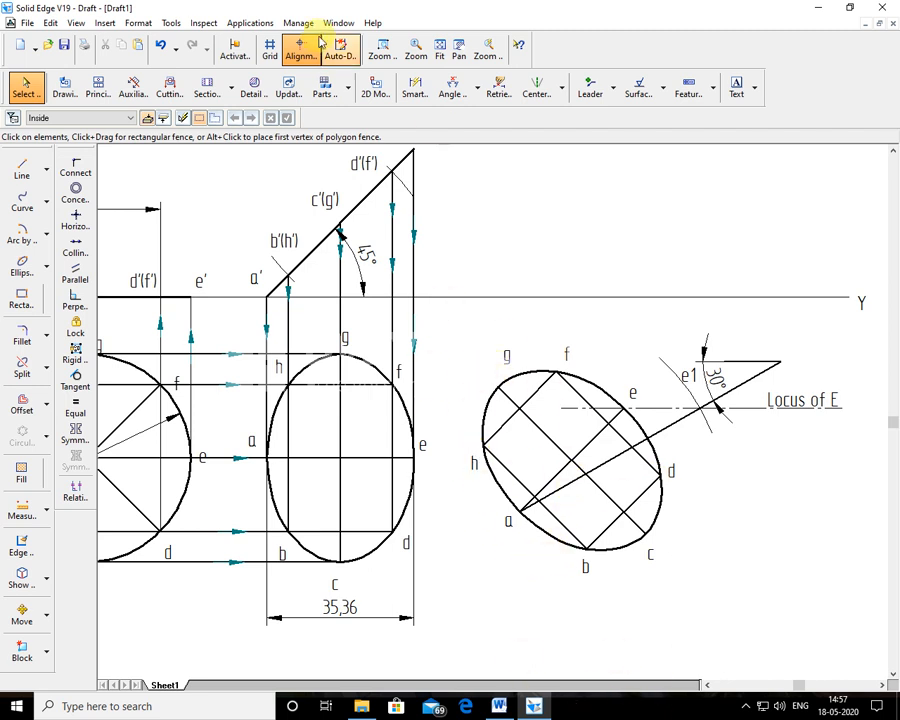
Draw a vertical projector, 0.50 mm wide, from point a of the rotated ellipse up to the XY line.
{"action": "left_click", "coordinate": [382, 50]}
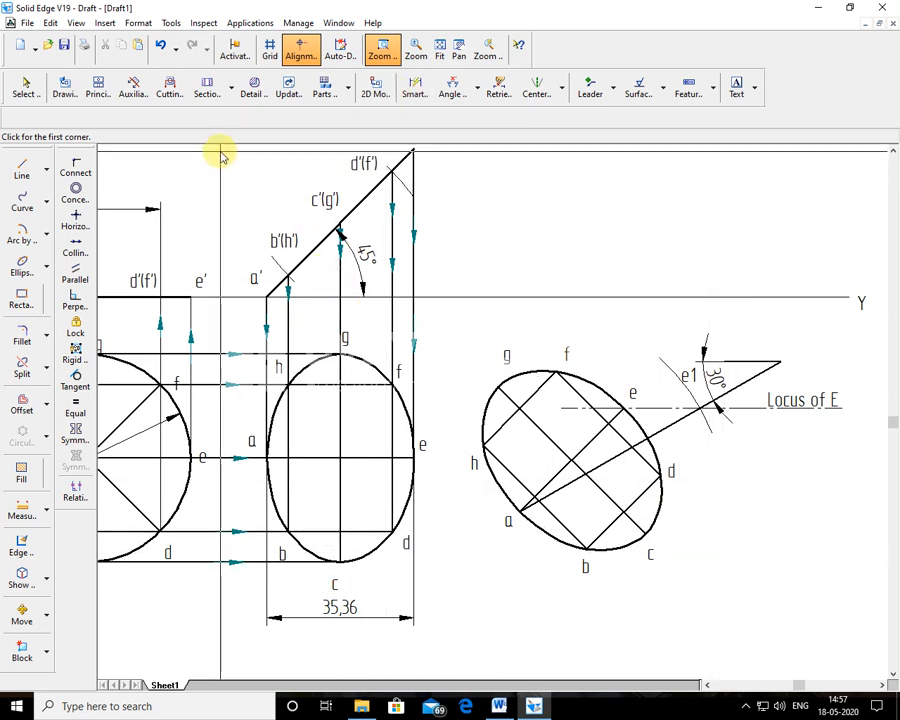
{"action": "left_click_drag", "start_coordinate": [221, 150], "coordinate": [792, 644]}
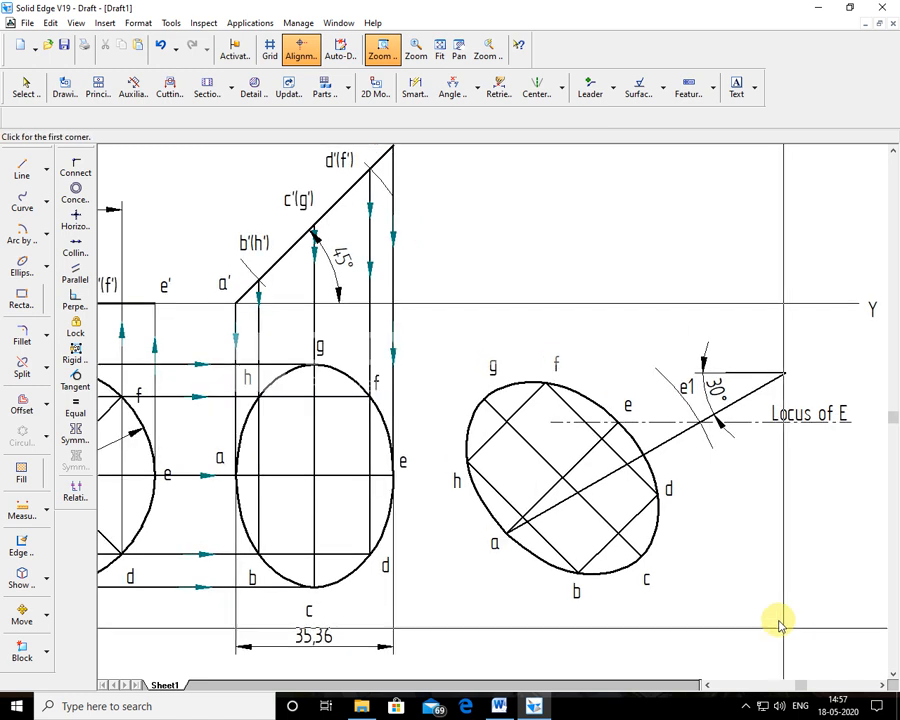
{"action": "left_click", "coordinate": [458, 55]}
{"action": "left_click_drag", "start_coordinate": [522, 184], "coordinate": [533, 220]}
{"action": "key", "text": "Escape"}
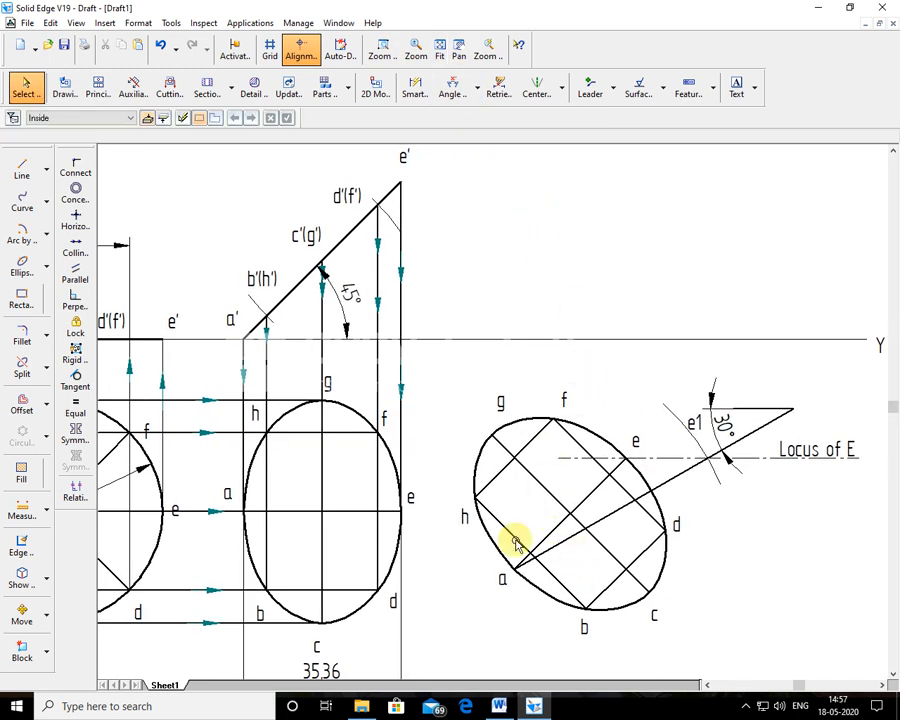
{"action": "left_click", "coordinate": [25, 175]}
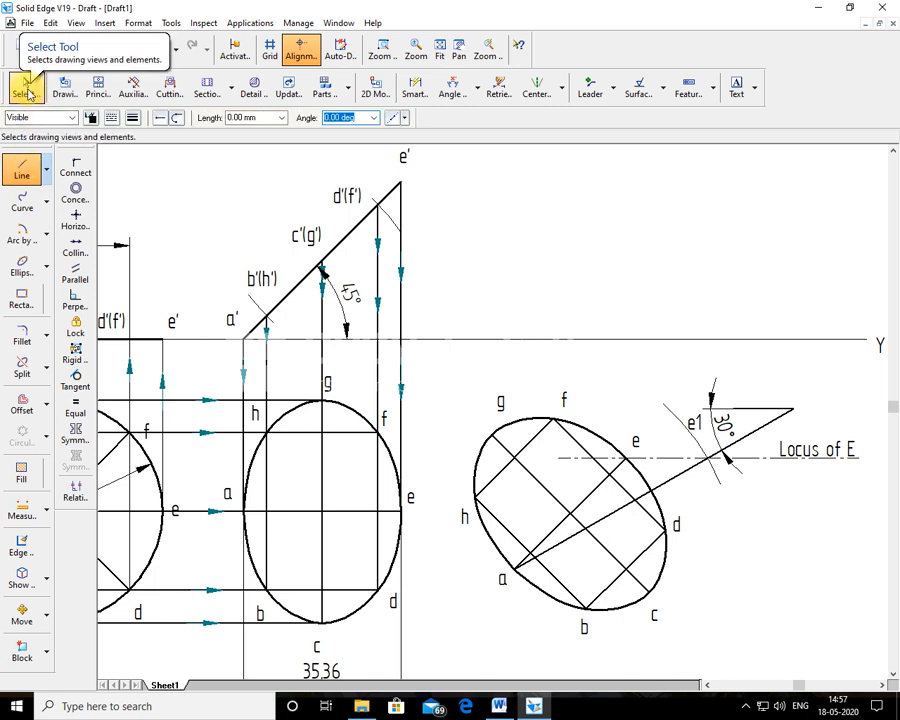
{"action": "left_click", "coordinate": [113, 121]}
{"action": "left_click", "coordinate": [128, 138]}
{"action": "left_click", "coordinate": [133, 119]}
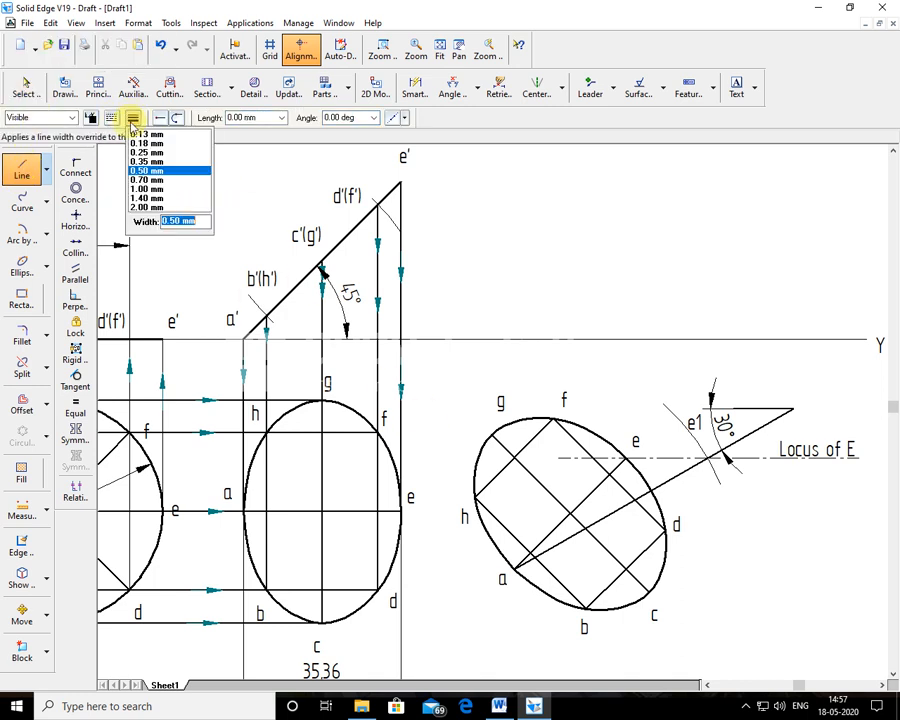
{"action": "left_click", "coordinate": [130, 171]}
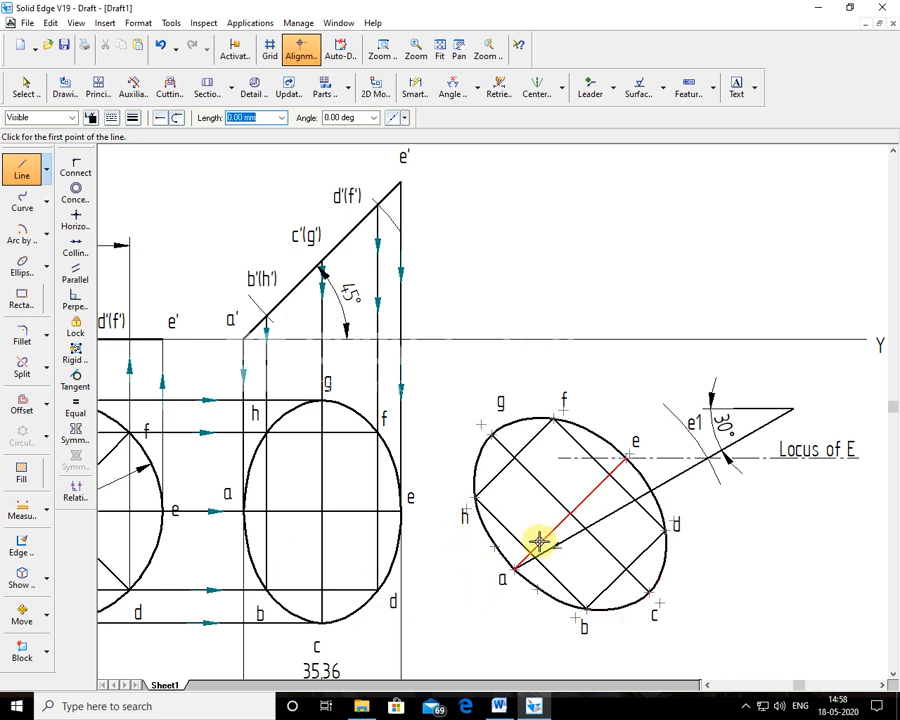
{"action": "left_click", "coordinate": [514, 570]}
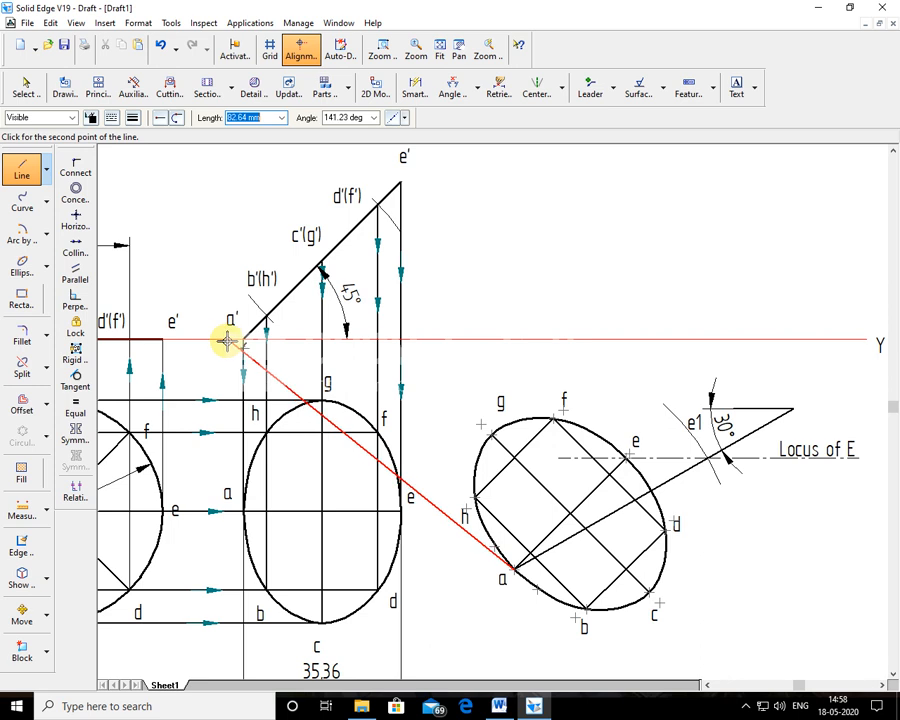
{"action": "left_click", "coordinate": [510, 341]}
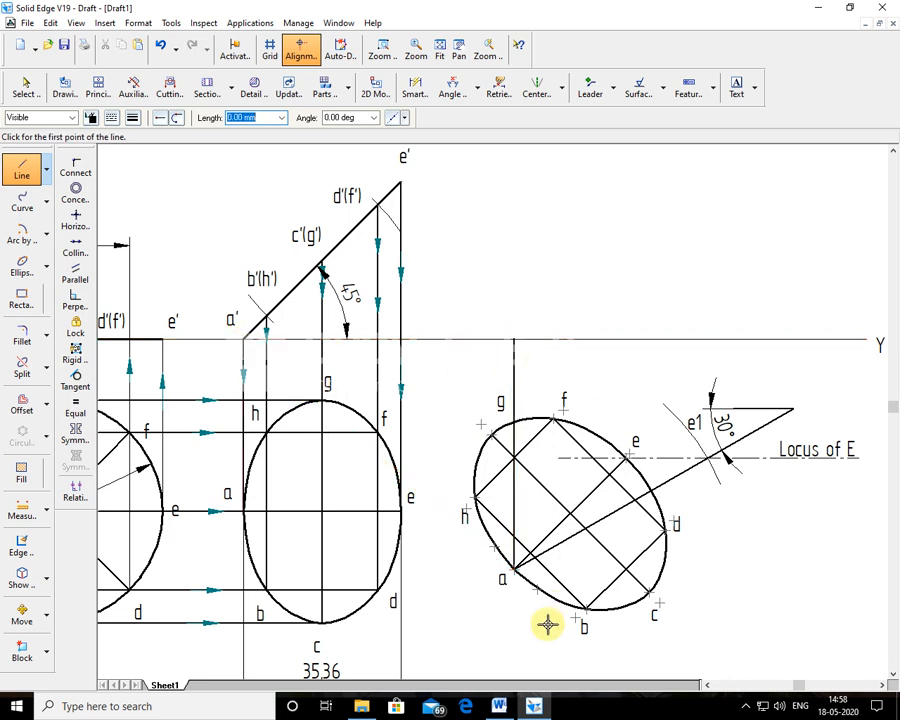
Draw a 90° projector up from point b of the rotated ellipse and connect it horizontally to b'(h') on the inclined front view.
{"action": "left_click", "coordinate": [585, 607]}
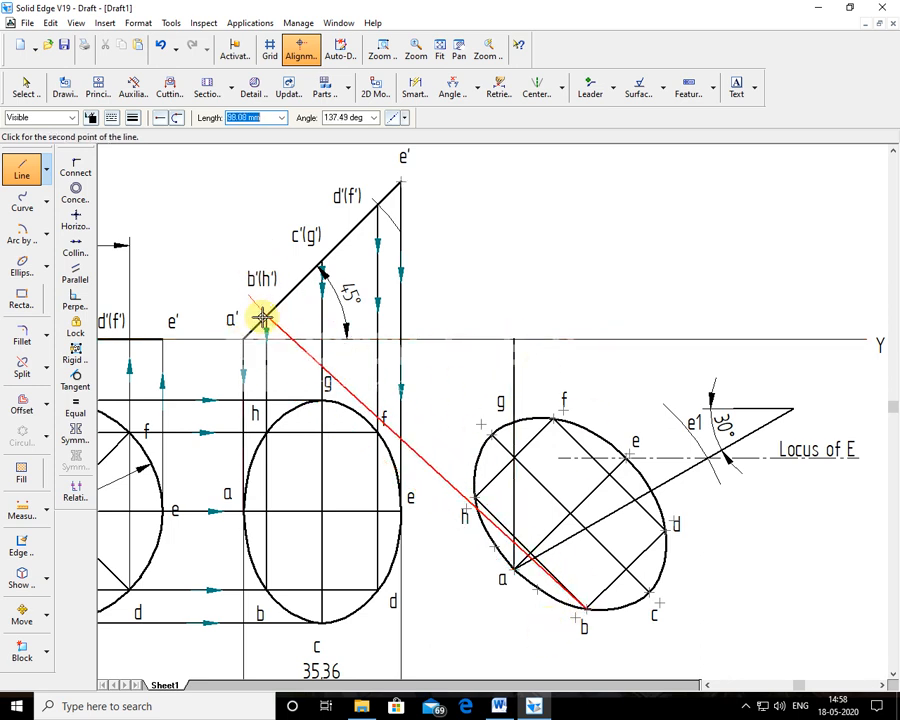
{"action": "left_click", "coordinate": [305, 50]}
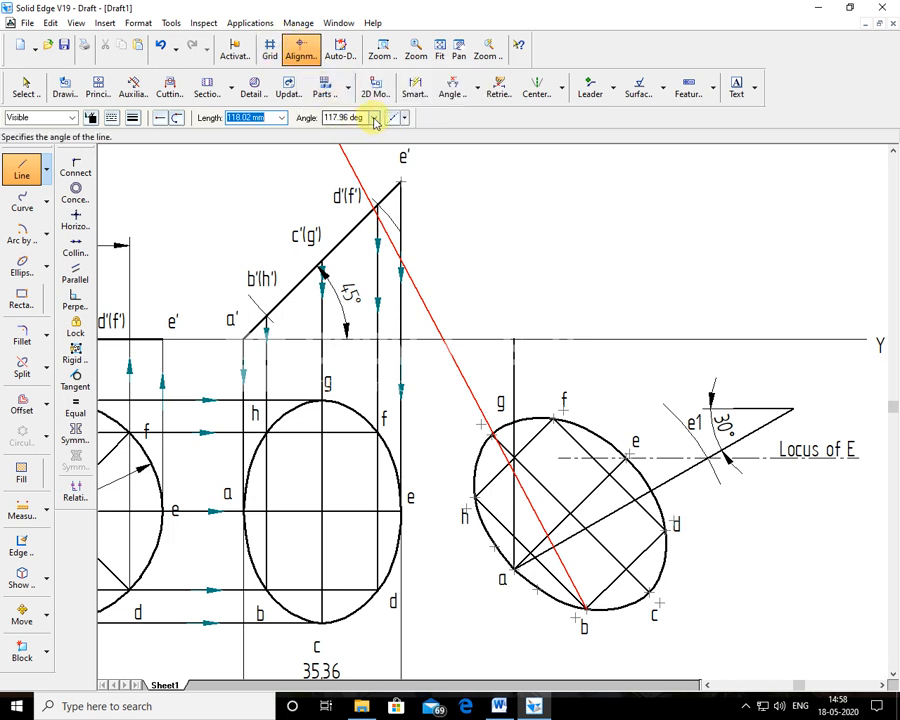
{"action": "left_click", "coordinate": [375, 118]}
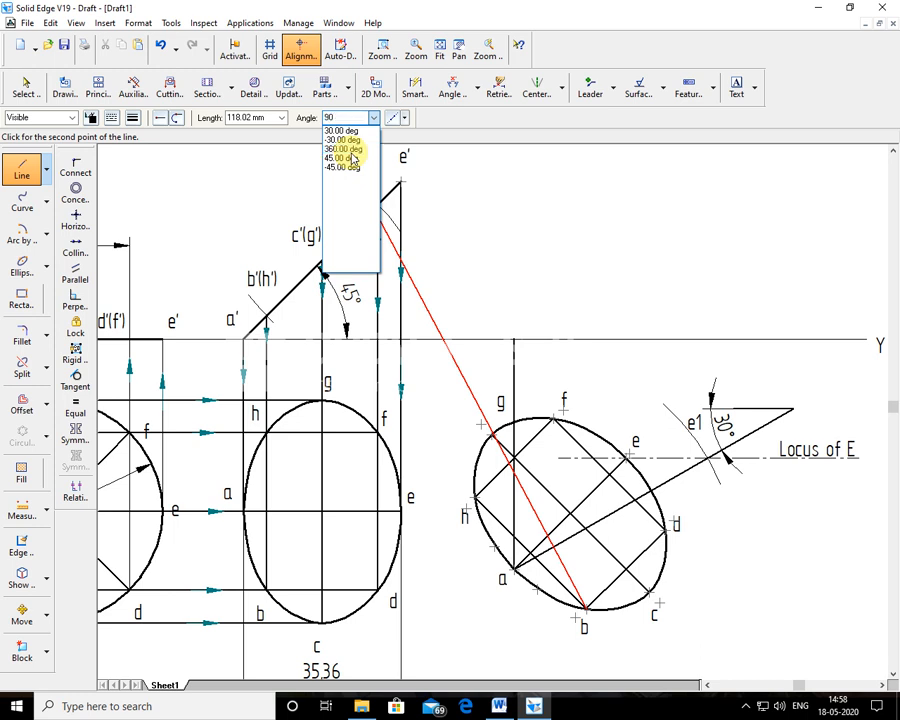
{"action": "key", "text": "Return"}
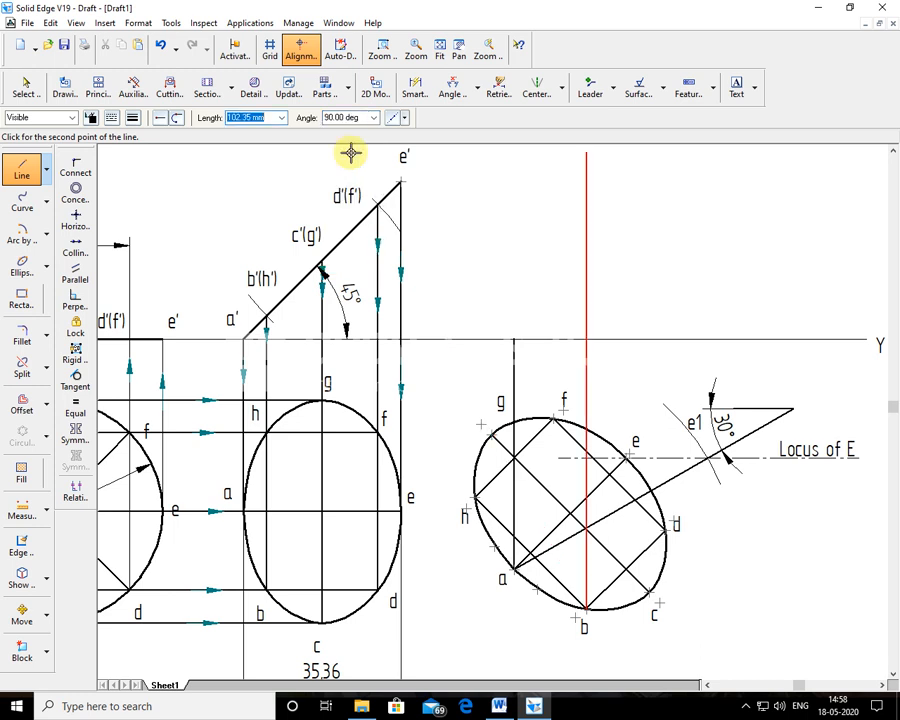
{"action": "left_click", "coordinate": [268, 316]}
{"action": "left_click", "coordinate": [267, 316]}
{"action": "right_click", "coordinate": [267, 316]}
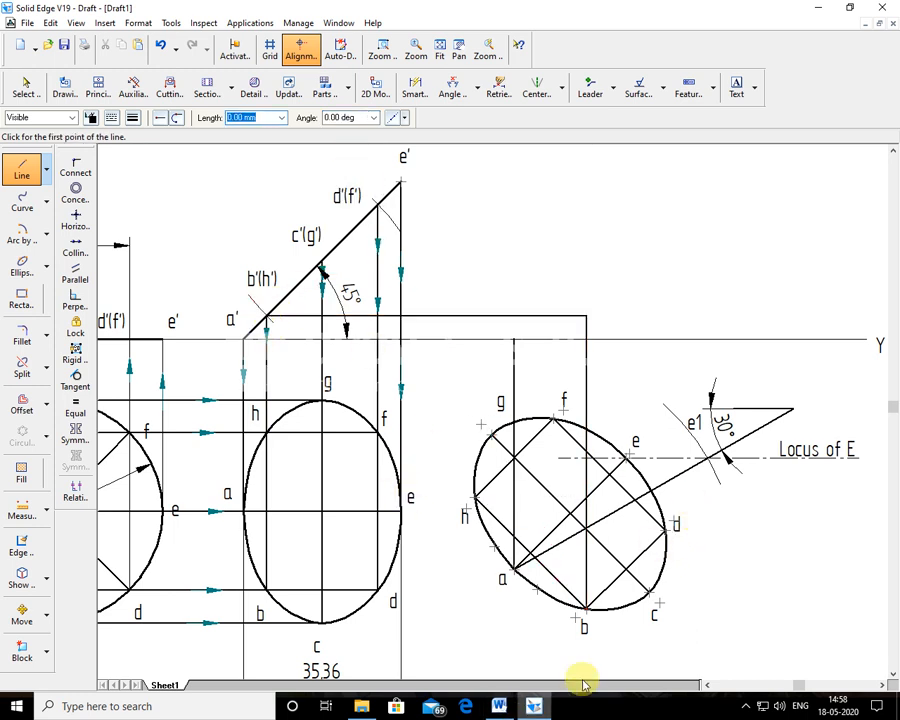
Draw a 90° projector up from point c of the rotated ellipse and connect it horizontally to c'(g') on the inclined front view.
{"action": "left_click", "coordinate": [649, 593]}
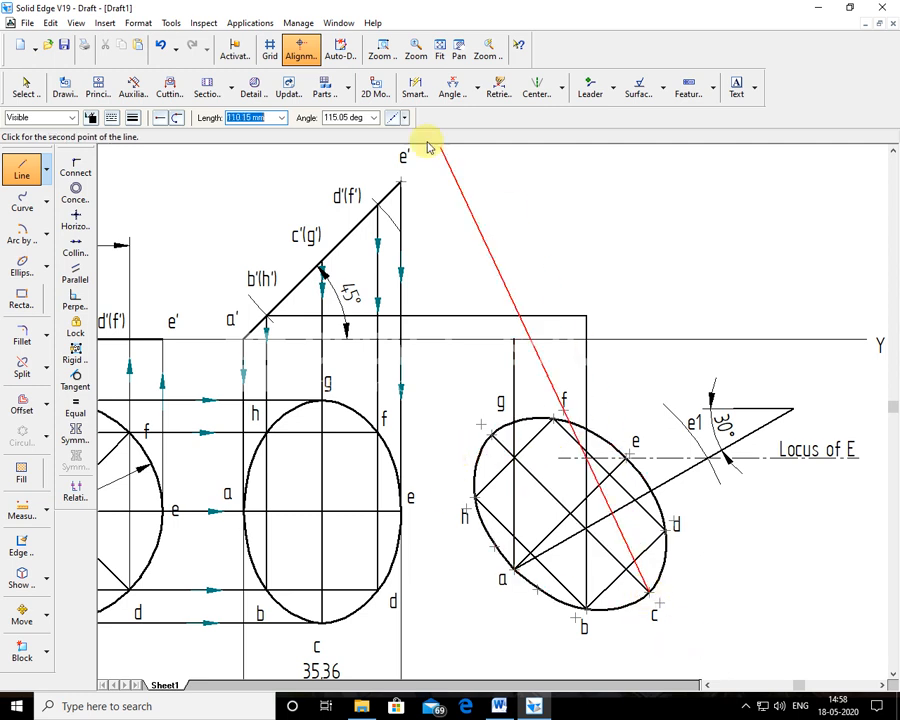
{"action": "left_click", "coordinate": [373, 117]}
{"action": "left_click", "coordinate": [344, 177]}
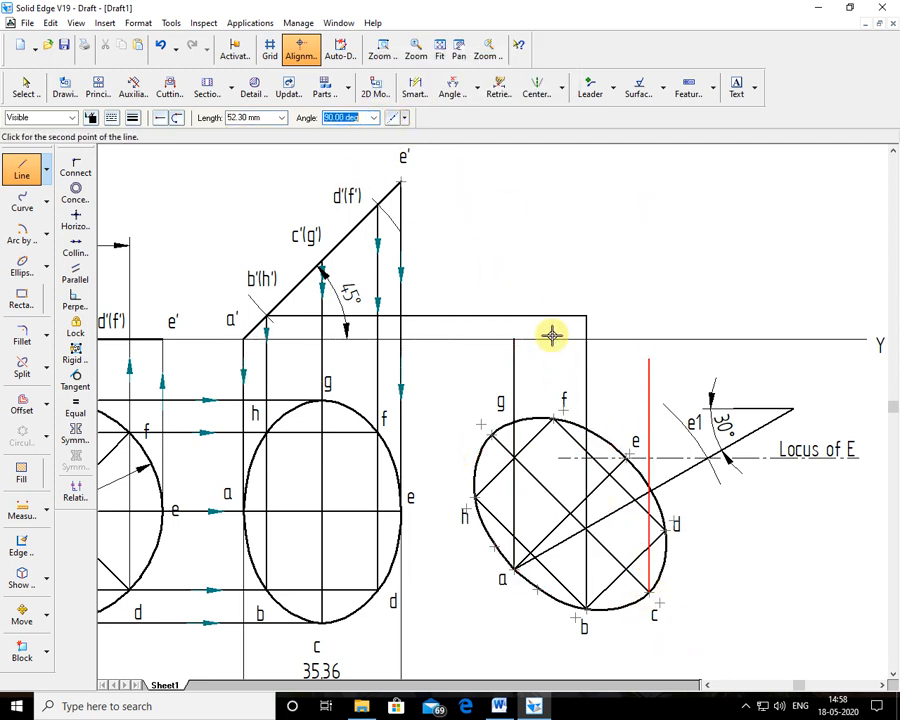
{"action": "left_click", "coordinate": [338, 261]}
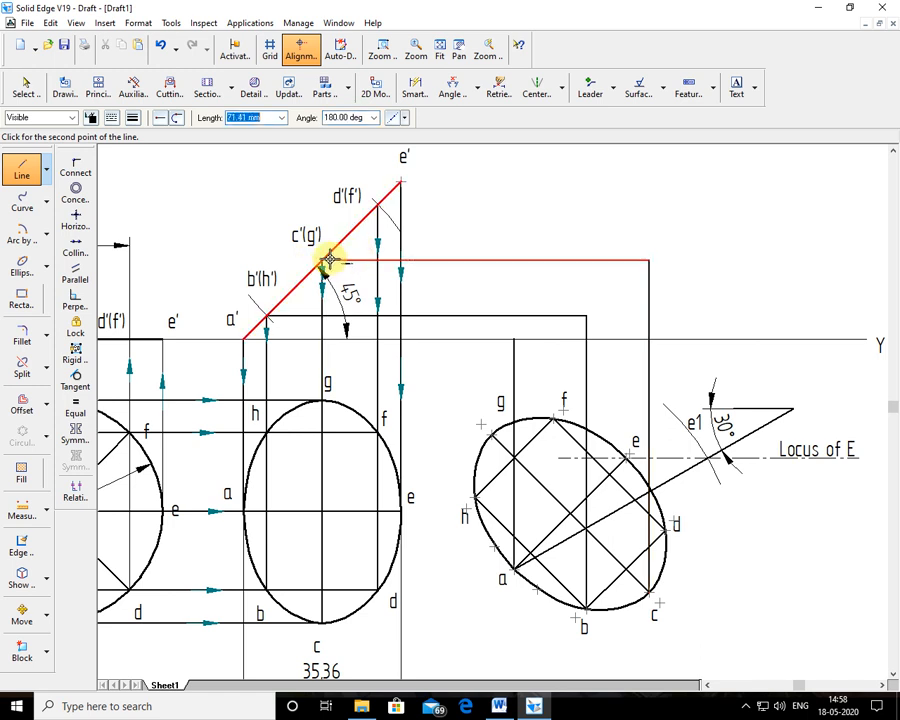
{"action": "left_click", "coordinate": [320, 260]}
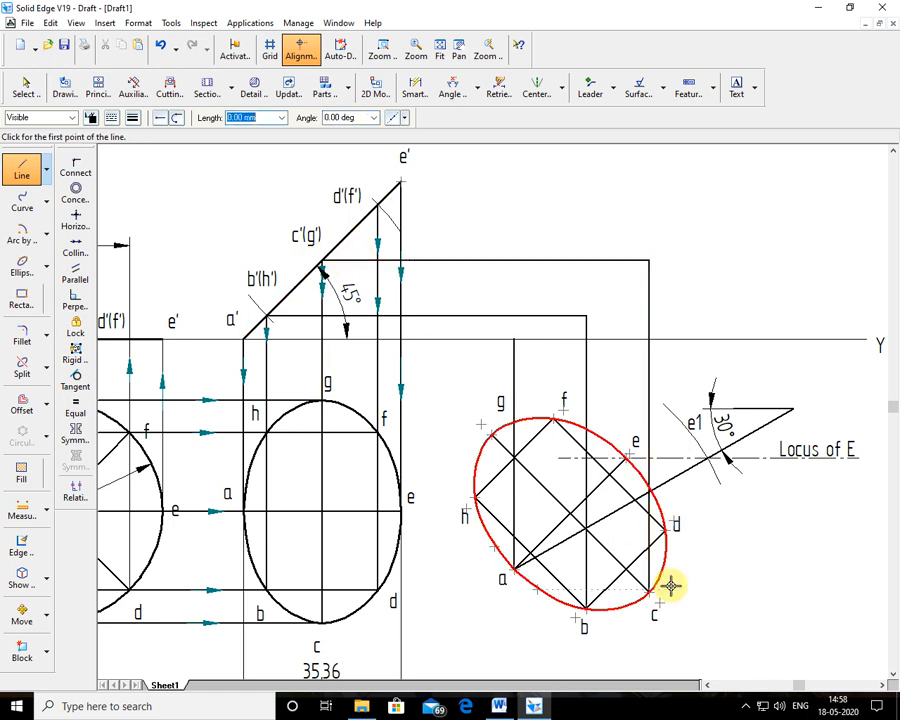
Draw a 90° projector up from point d of the rotated ellipse and connect it horizontally to d'(f') on the inclined front view.
{"action": "left_click", "coordinate": [664, 528]}
{"action": "left_click", "coordinate": [374, 118]}
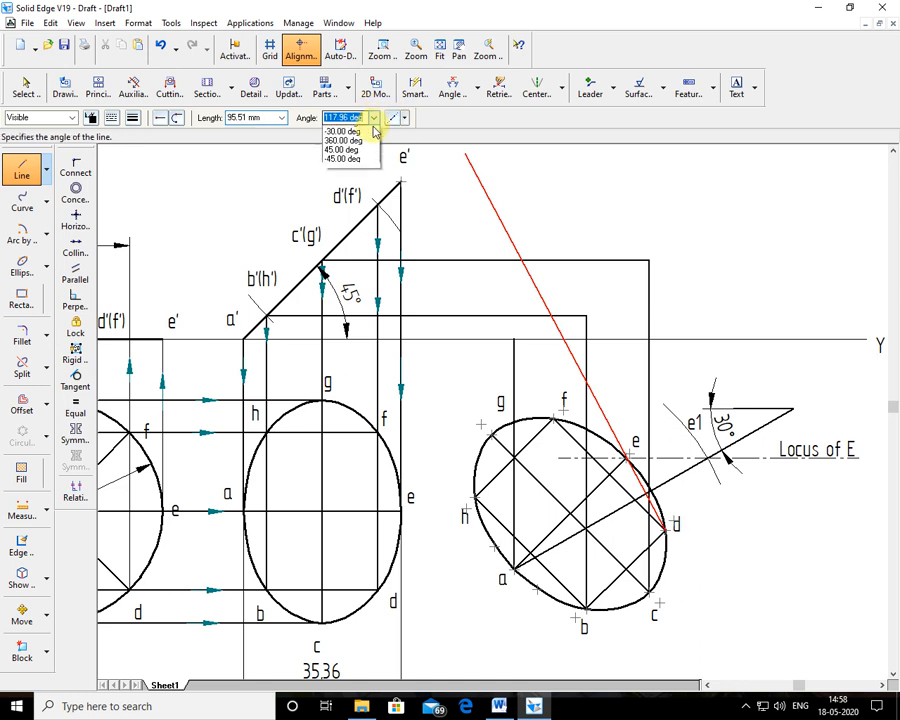
{"action": "left_click", "coordinate": [368, 178]}
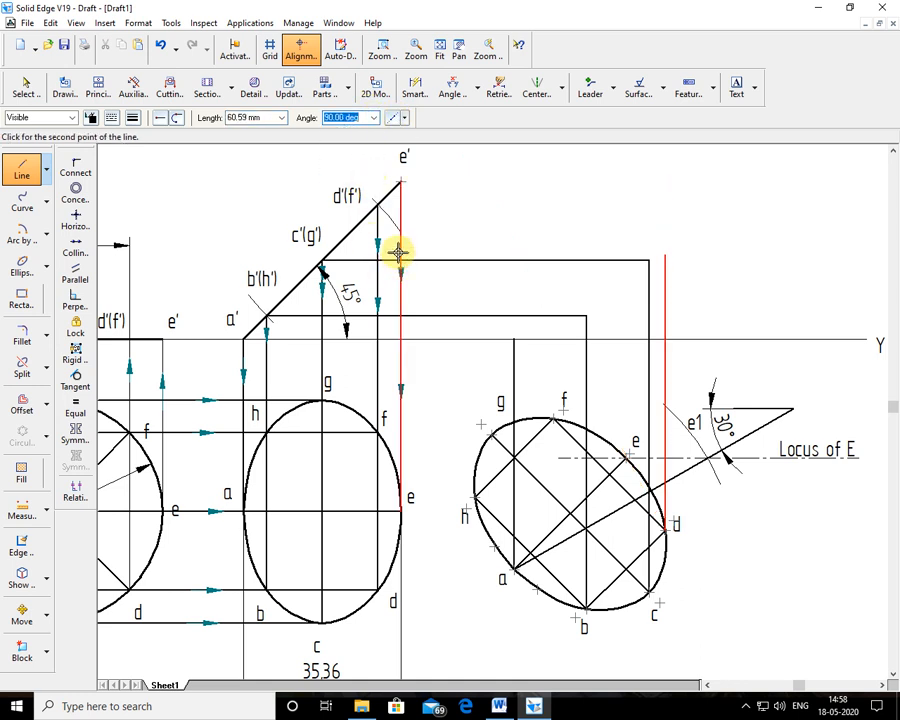
{"action": "left_click", "coordinate": [407, 206]}
{"action": "left_click", "coordinate": [377, 203]}
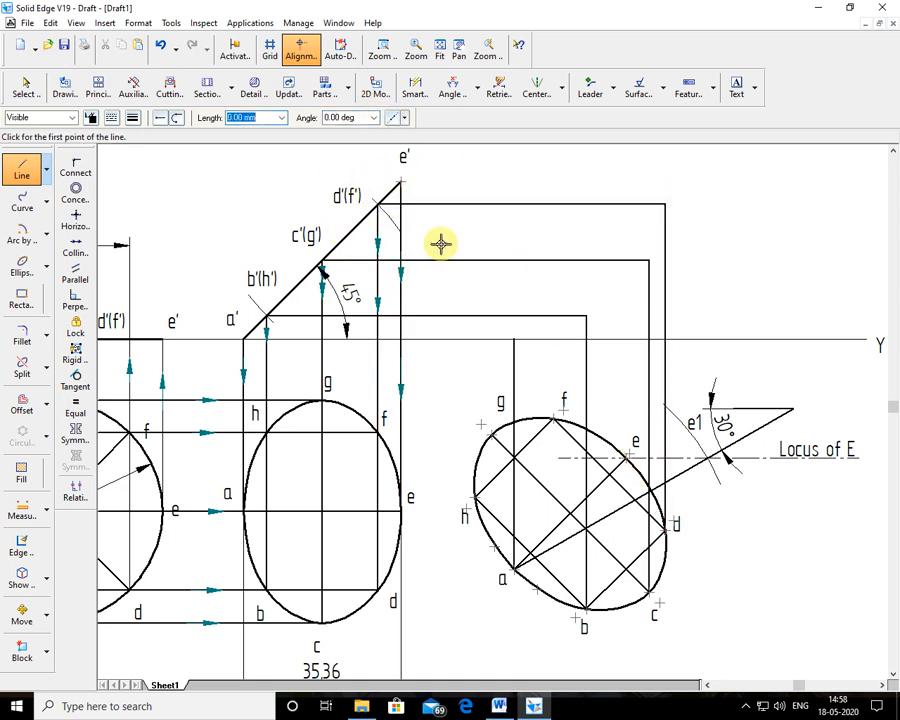
Draw a 90° projector up from point e of the rotated ellipse and connect it horizontally to e' on the inclined front view.
{"action": "left_click", "coordinate": [625, 459]}
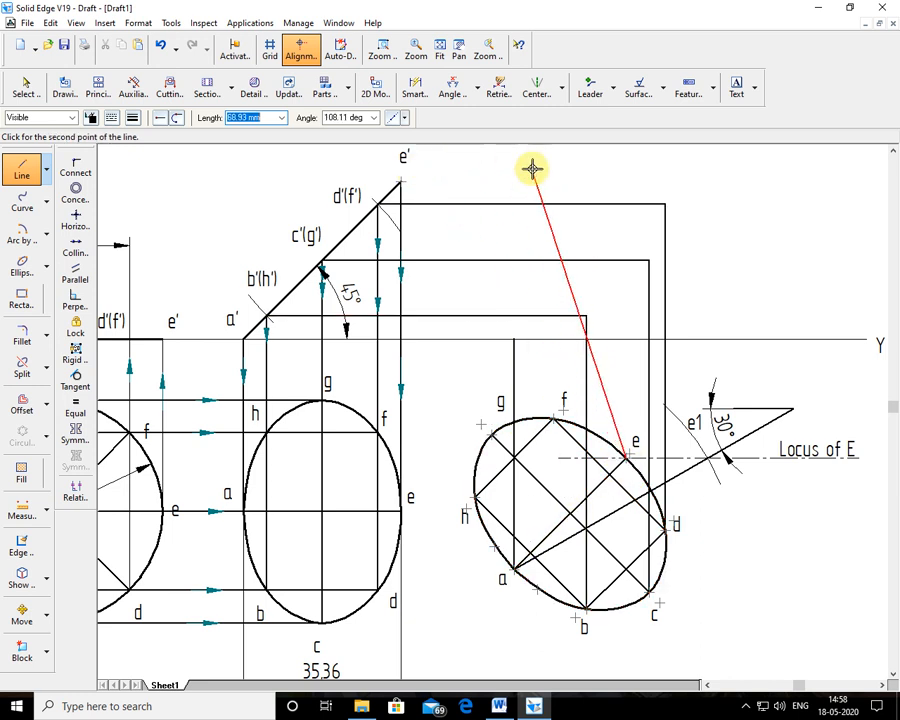
{"action": "left_click", "coordinate": [372, 118]}
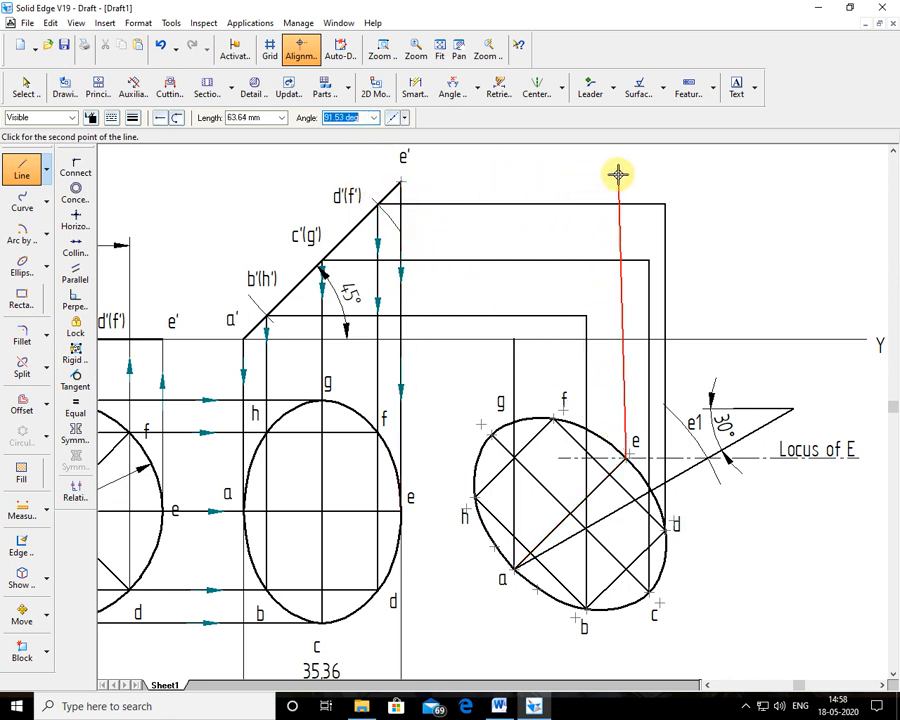
{"action": "left_click", "coordinate": [372, 118]}
{"action": "left_click", "coordinate": [336, 177]}
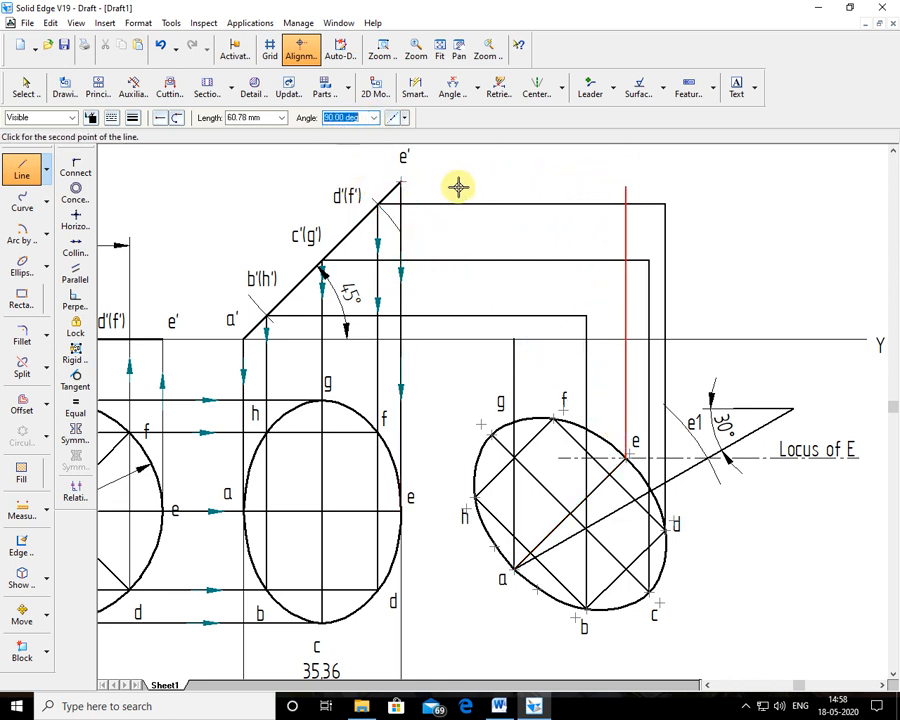
{"action": "left_click", "coordinate": [401, 182]}
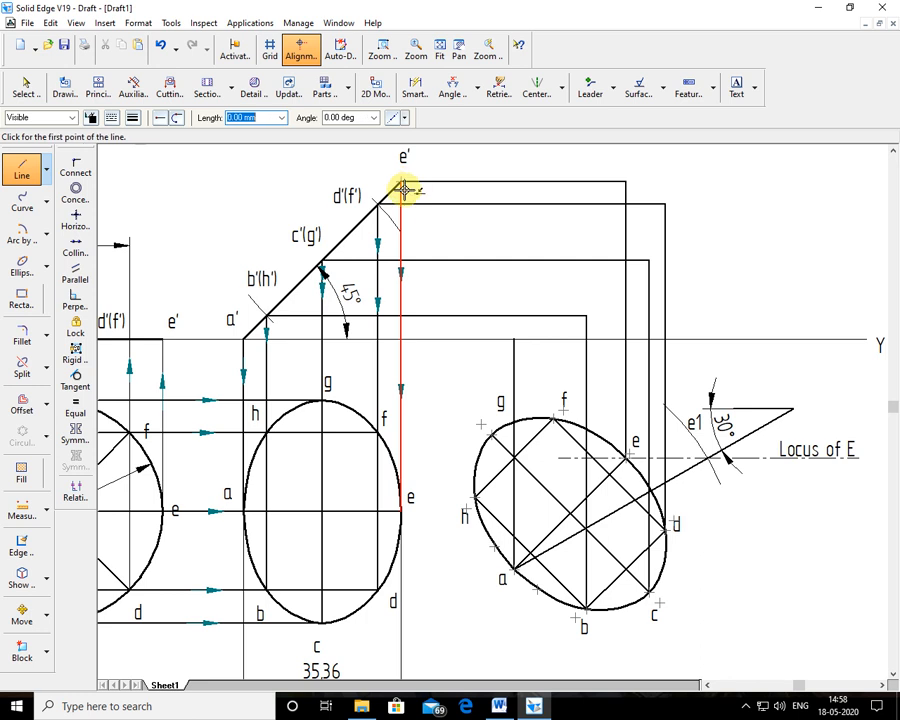
Draw vertical projectors from points f, g and h of the rotated ellipse up to the horizontal projectors from d'(f'), c'(g') and b'(h').
{"action": "left_click", "coordinate": [552, 418]}
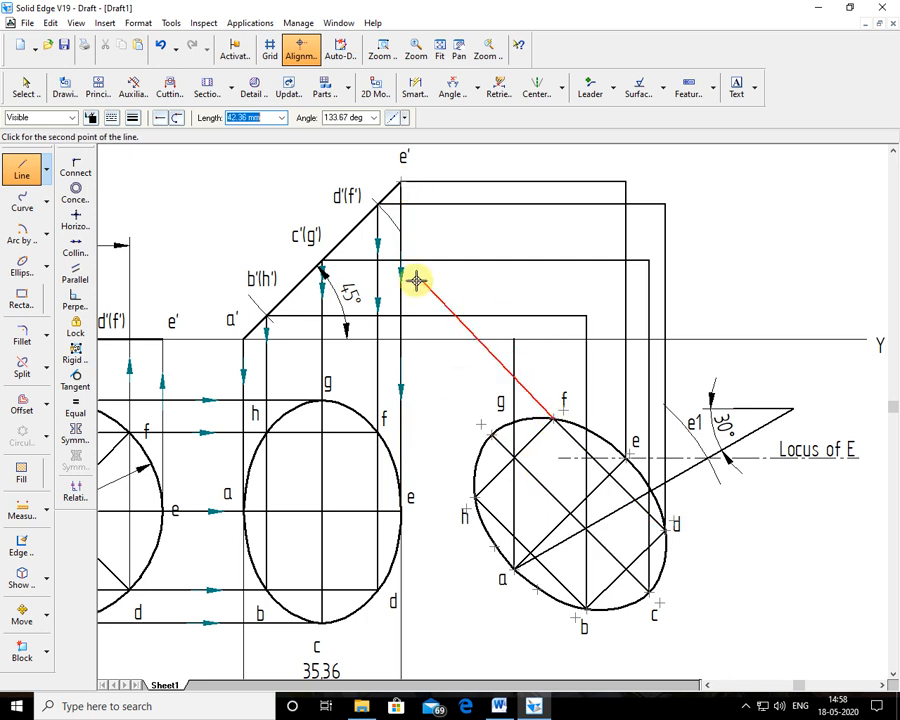
{"action": "left_click", "coordinate": [553, 204]}
{"action": "left_click", "coordinate": [490, 432]}
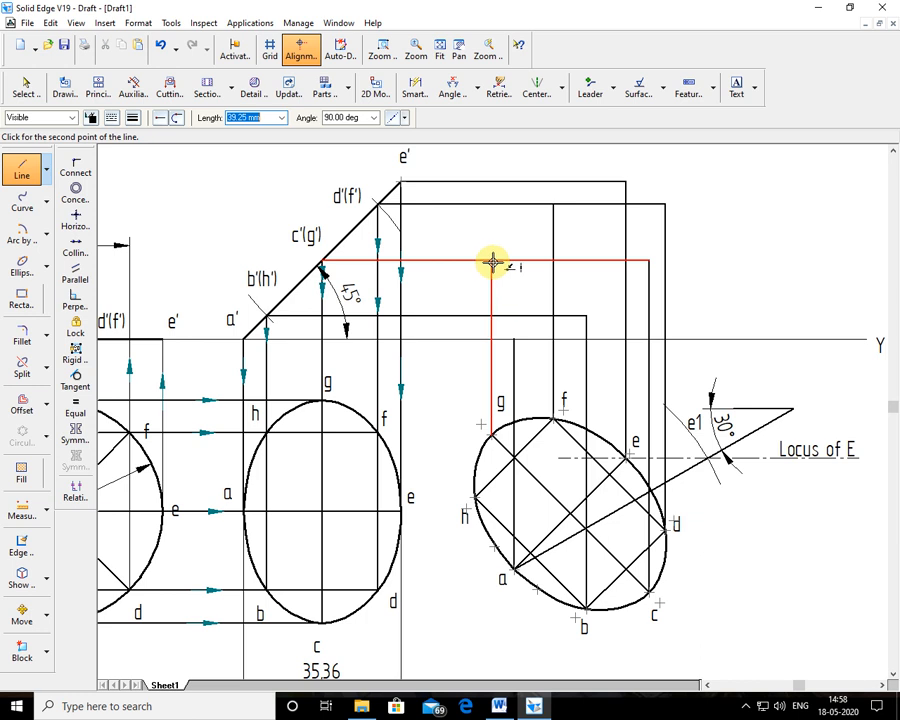
{"action": "left_click", "coordinate": [492, 262]}
{"action": "left_click", "coordinate": [472, 495]}
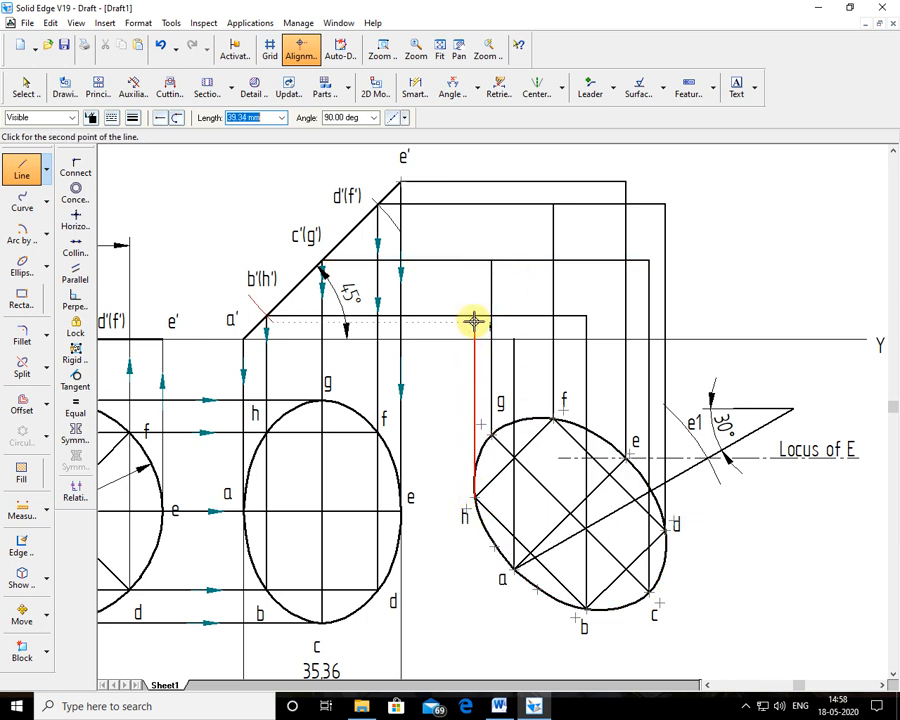
{"action": "left_click", "coordinate": [474, 318]}
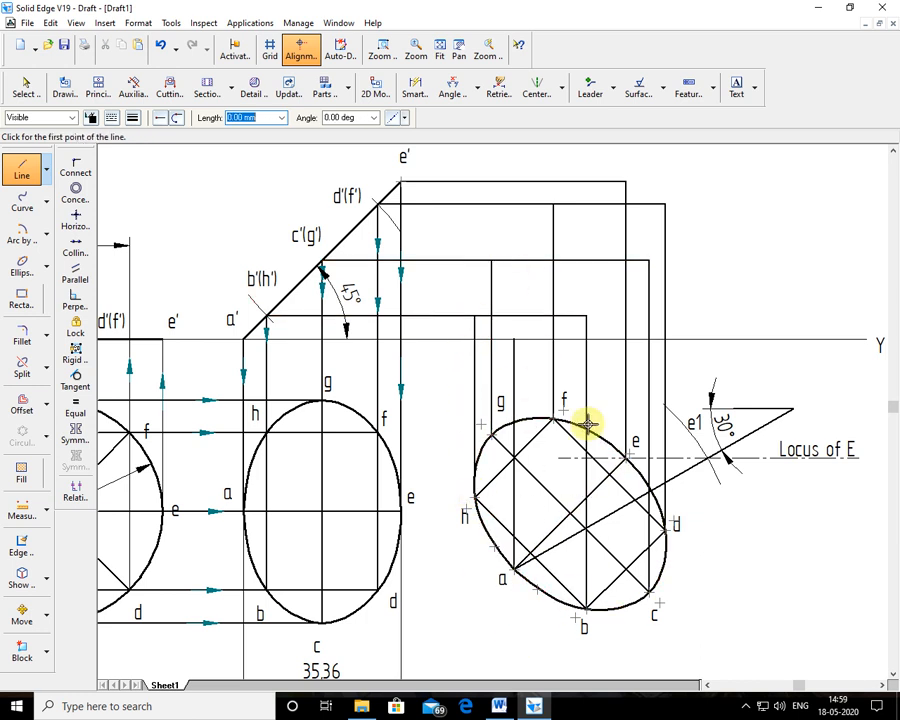
Label the projected points of the final front view a', b', c', d', e', f', g' and h'.
{"action": "left_click", "coordinate": [24, 88]}
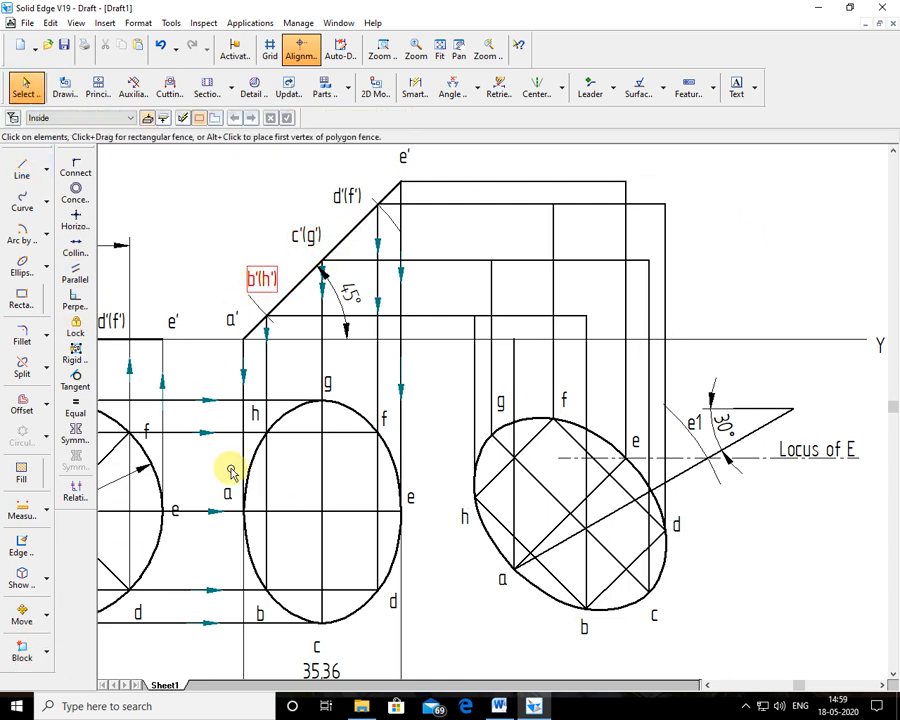
{"action": "left_click", "coordinate": [734, 88]}
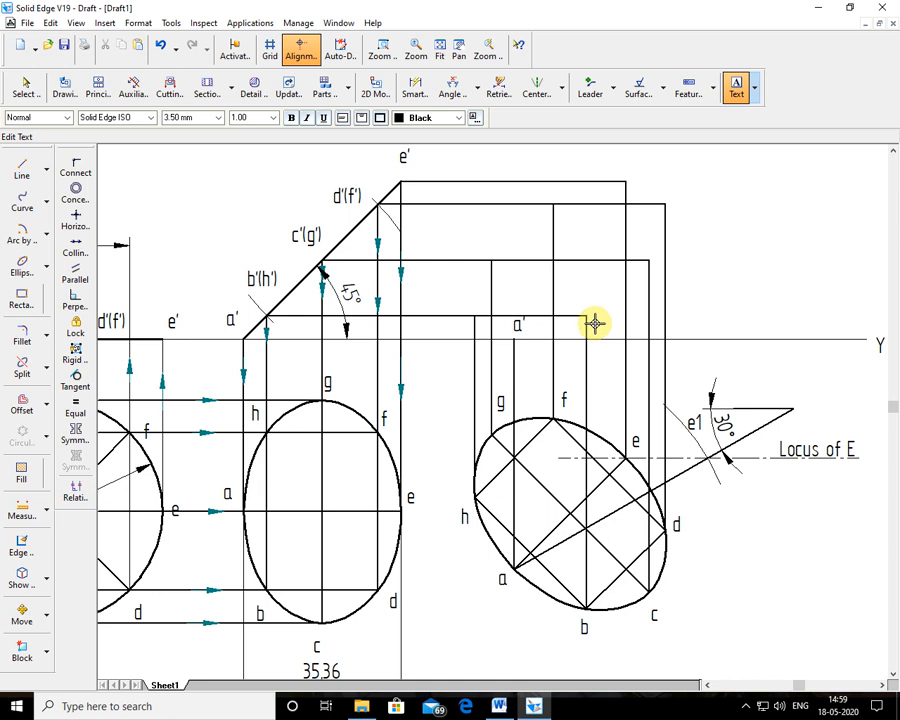
{"action": "type", "text": "b"}
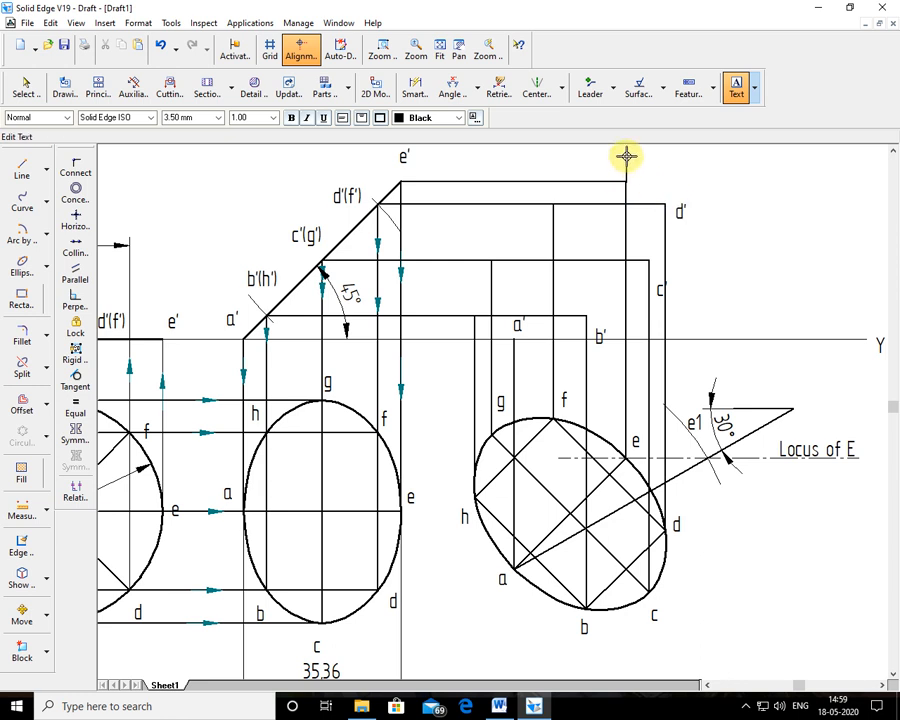
{"action": "type", "text": "'"}
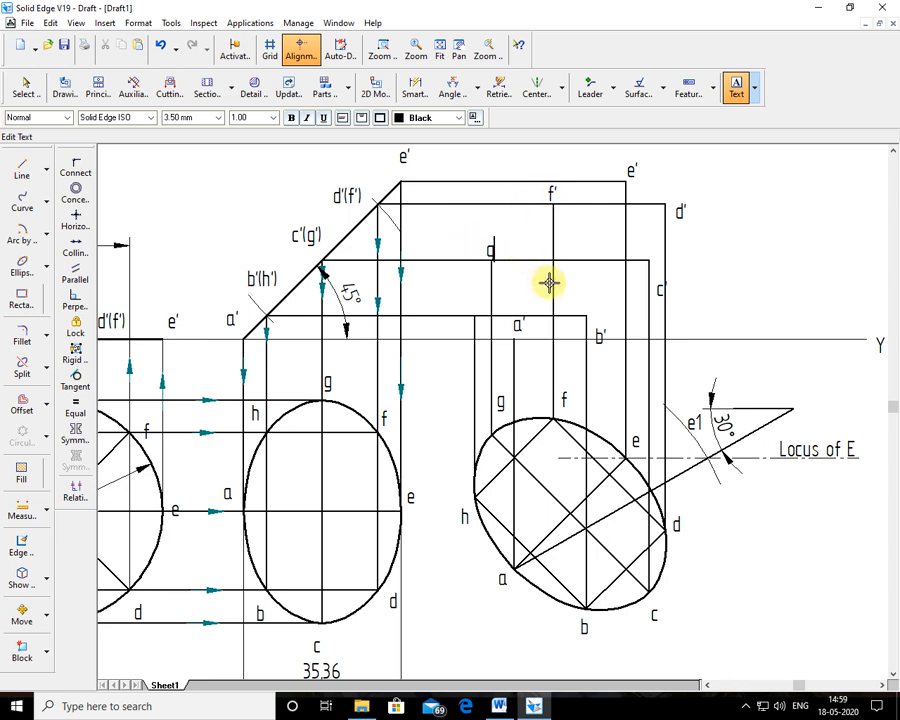
{"action": "type", "text": "'"}
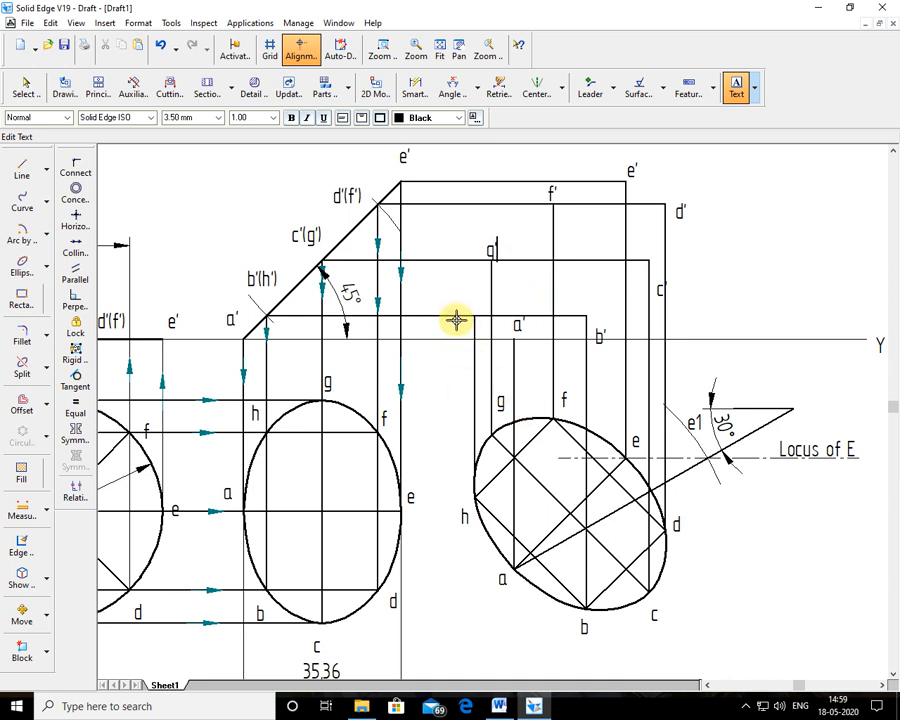
{"action": "type", "text": "'"}
{"action": "left_click", "coordinate": [25, 88]}
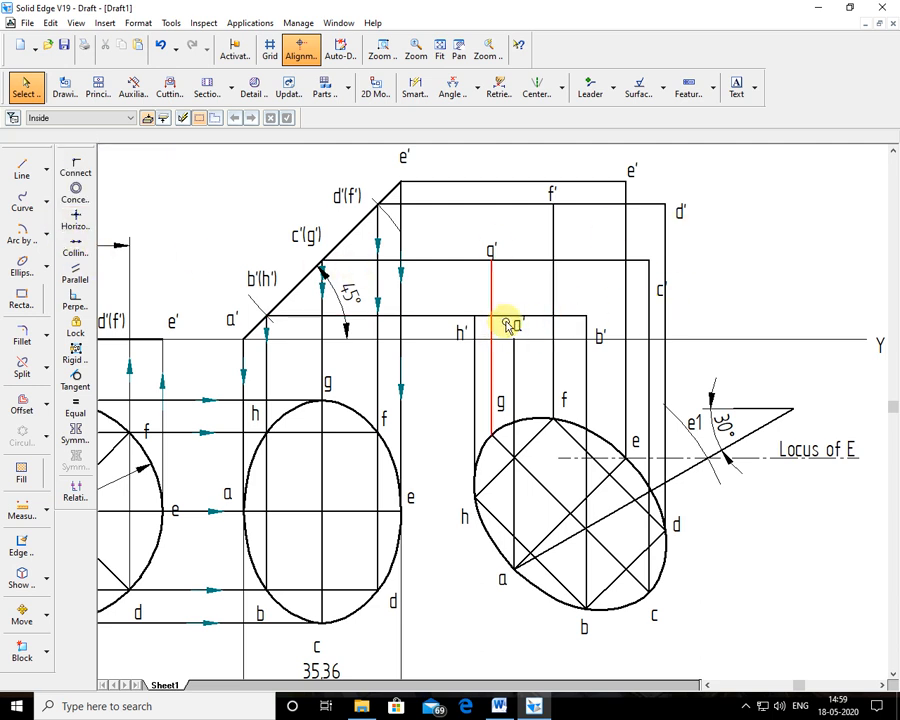
Draw a closed curve through a', b', c', d', e', f', g' and h' back to a' in the final front view.
{"action": "left_click", "coordinate": [379, 57]}
{"action": "mouse_move", "coordinate": [367, 157]}
{"action": "left_mouse_down"}
{"action": "mouse_move", "coordinate": [693, 352]}
{"action": "mouse_move", "coordinate": [783, 466]}
{"action": "left_mouse_up"}
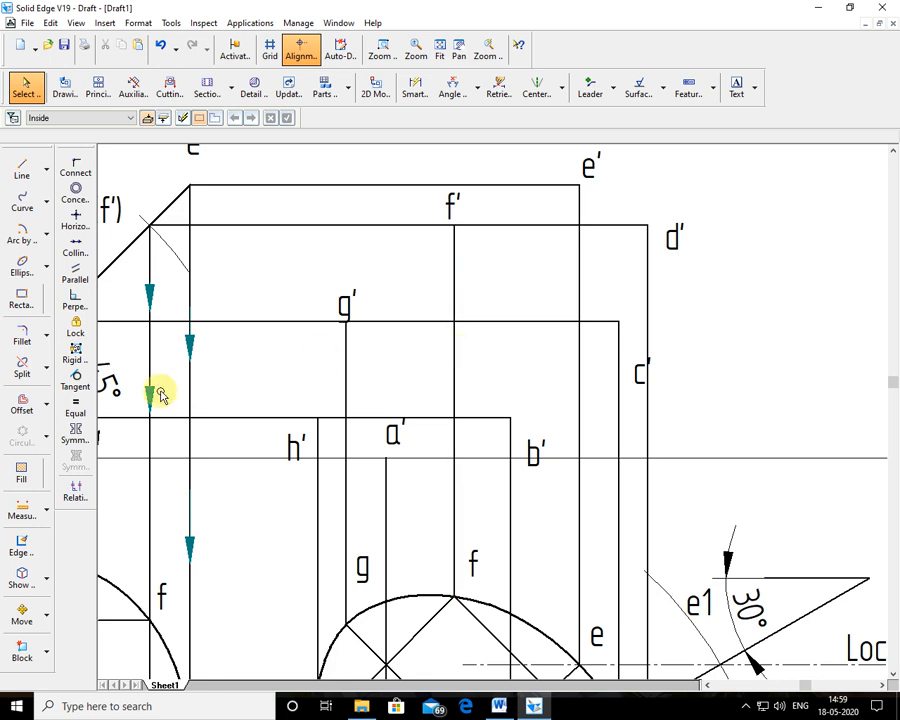
{"action": "left_click", "coordinate": [22, 200]}
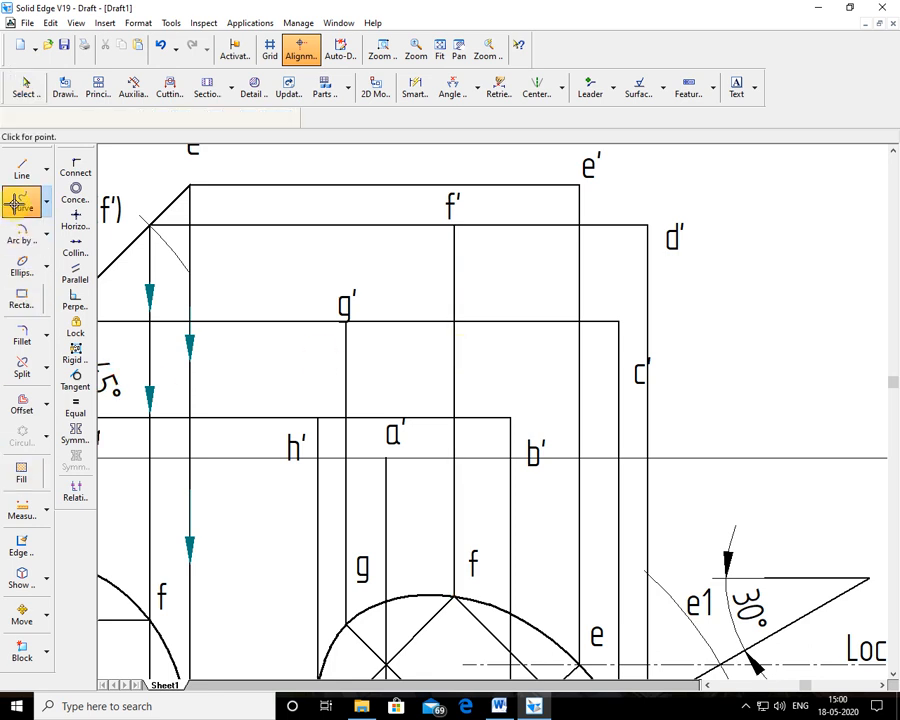
{"action": "left_click", "coordinate": [385, 458]}
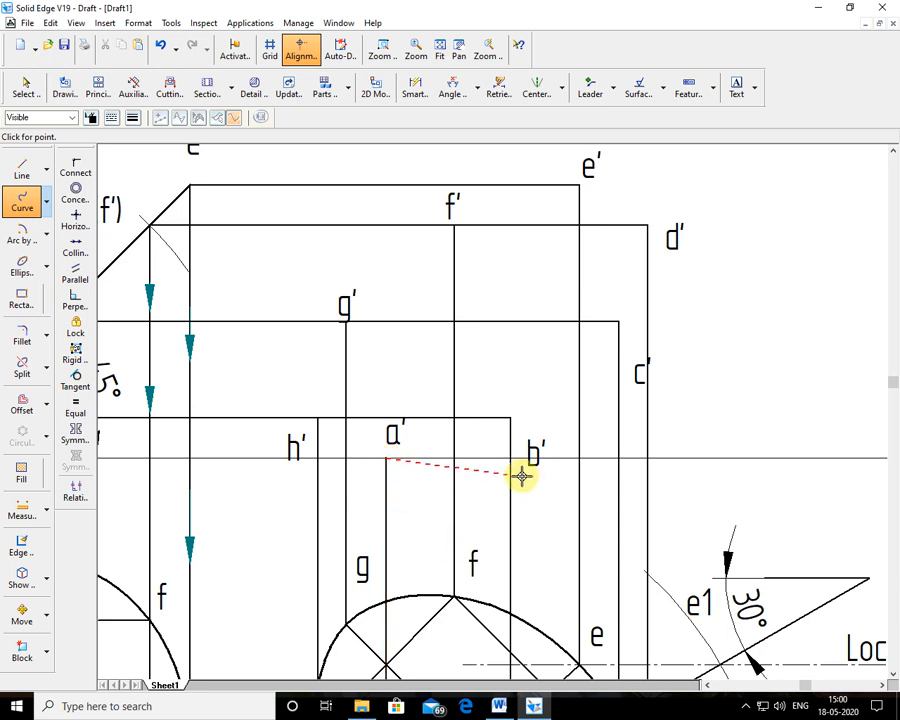
{"action": "left_click", "coordinate": [510, 420]}
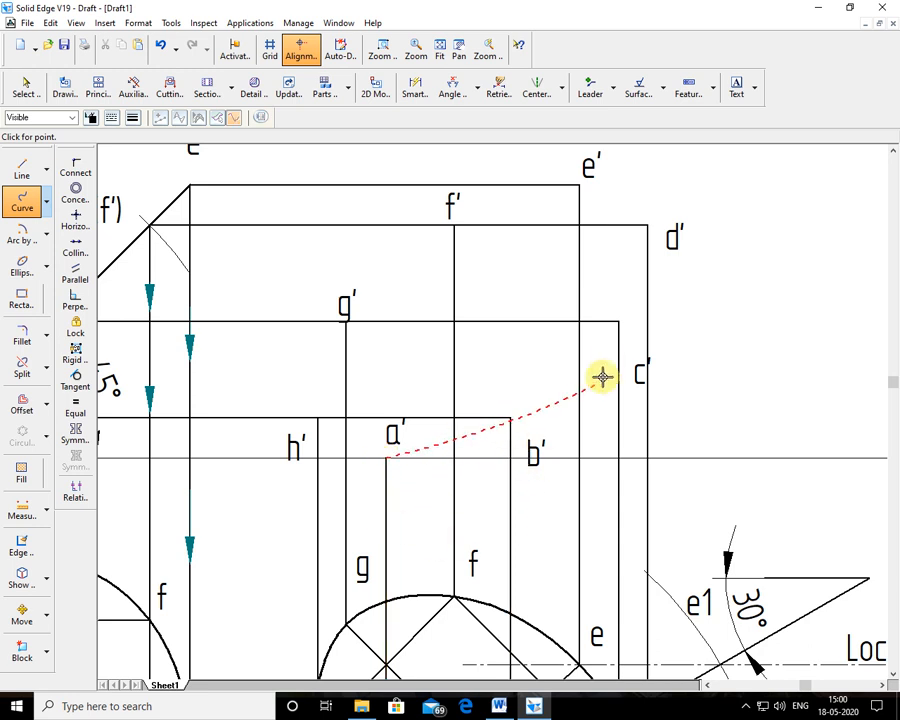
{"action": "left_click", "coordinate": [618, 321]}
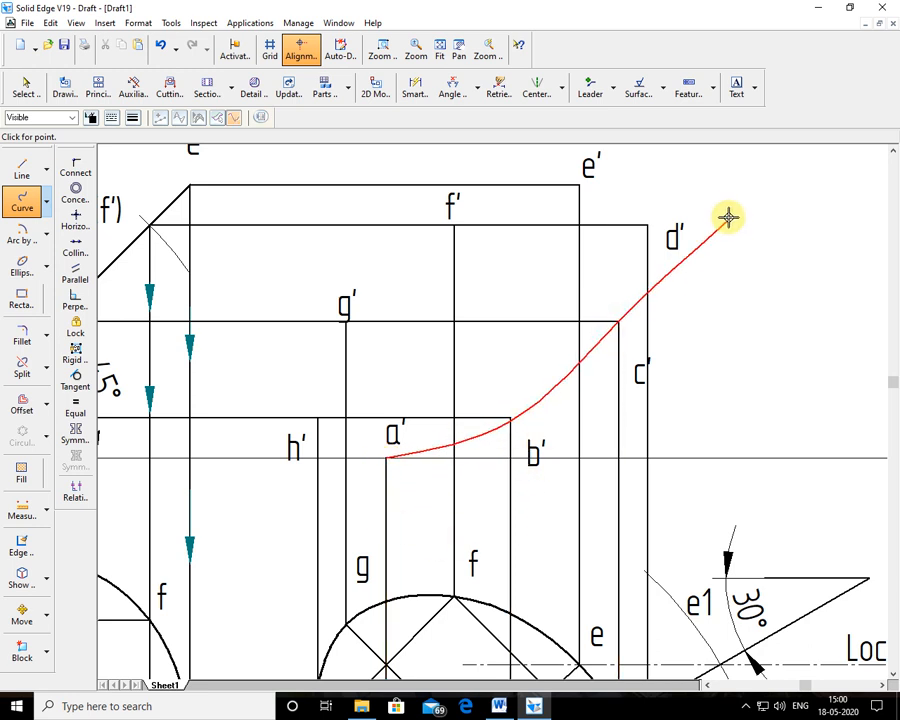
{"action": "left_click", "coordinate": [647, 228]}
{"action": "left_click", "coordinate": [579, 185]}
{"action": "left_click", "coordinate": [455, 227]}
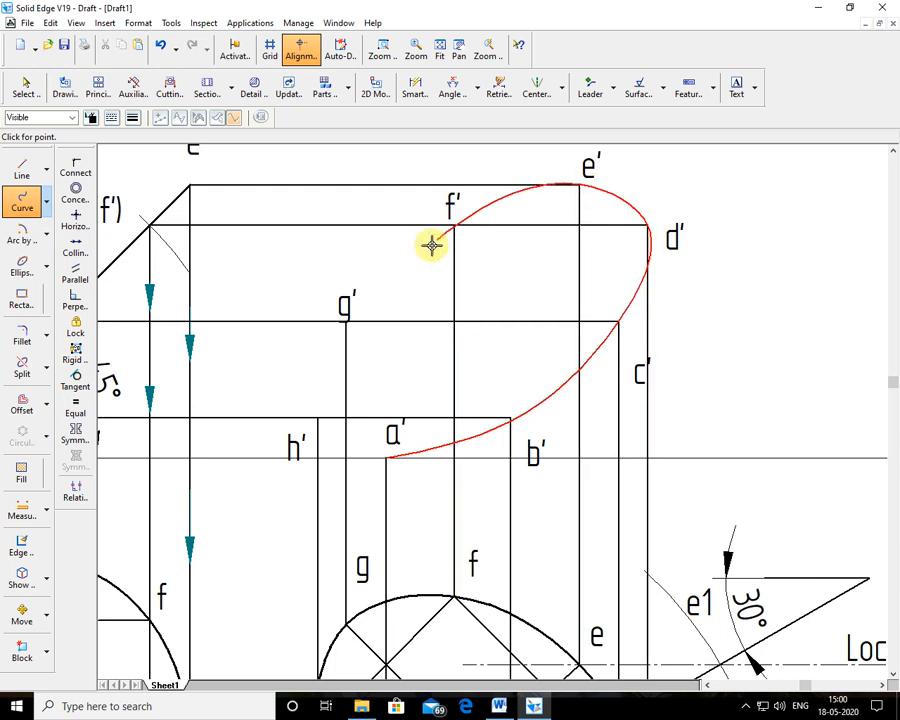
{"action": "left_click", "coordinate": [346, 321]}
{"action": "left_click", "coordinate": [317, 420]}
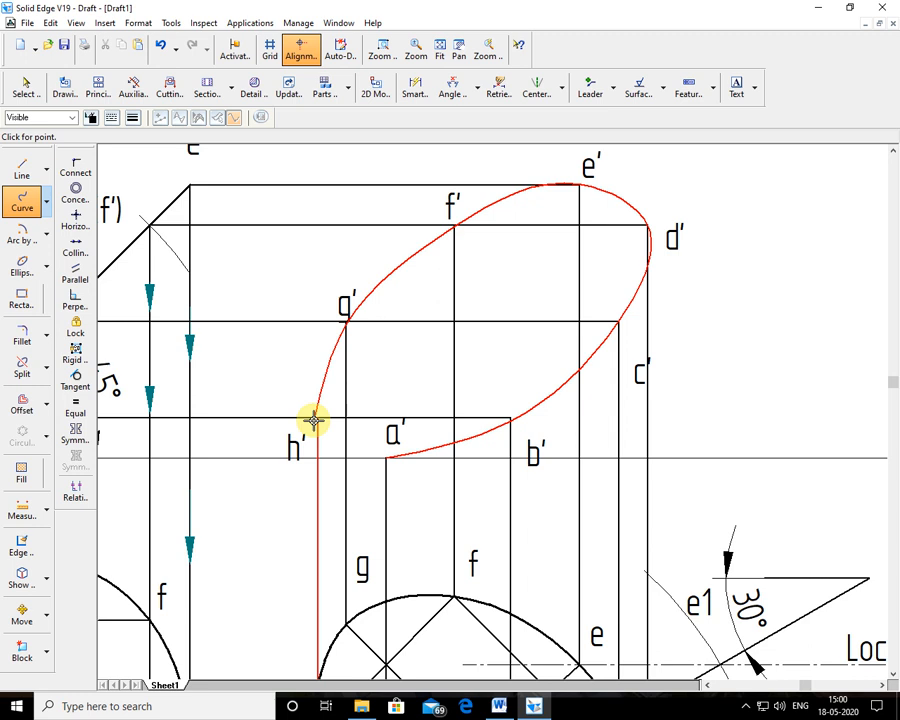
{"action": "left_click", "coordinate": [385, 458]}
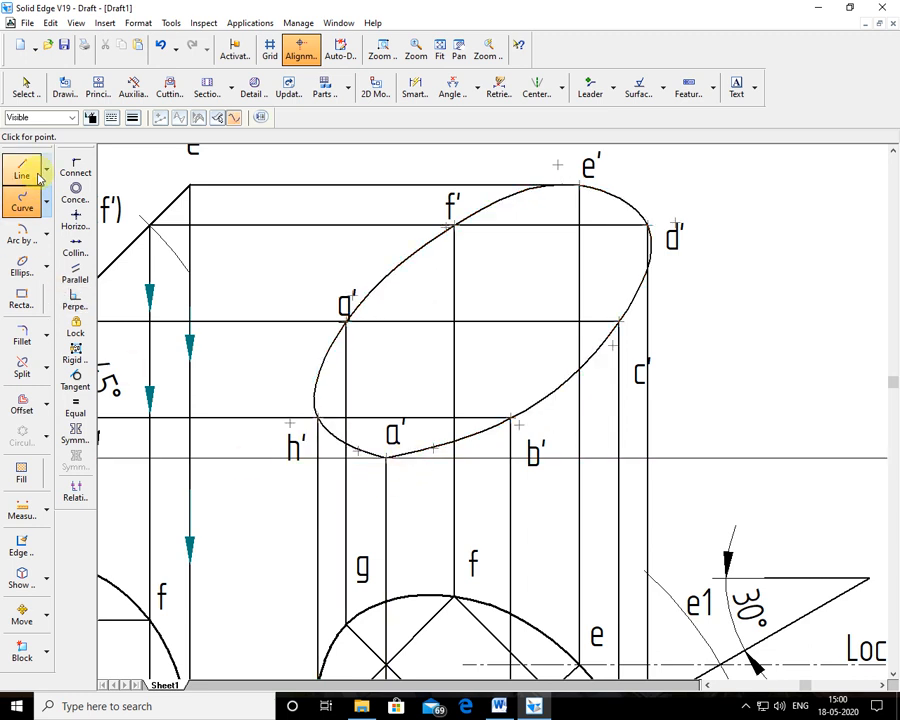
Apply a thicker line width to the closed curve of the final front view.
{"action": "left_click", "coordinate": [26, 88]}
{"action": "left_click", "coordinate": [393, 281]}
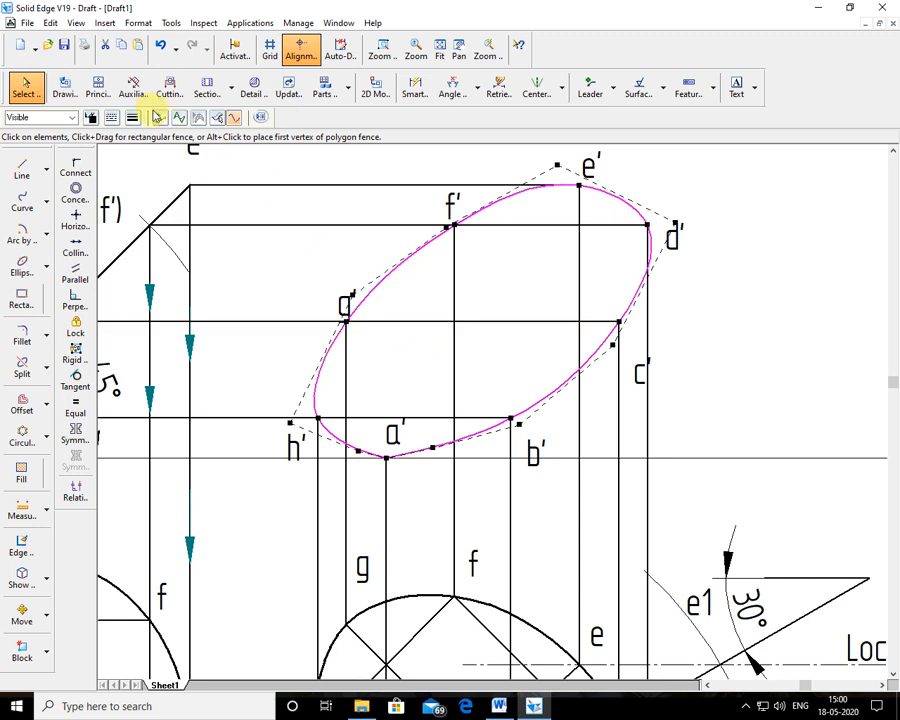
{"action": "left_click", "coordinate": [133, 118]}
{"action": "left_click", "coordinate": [148, 207]}
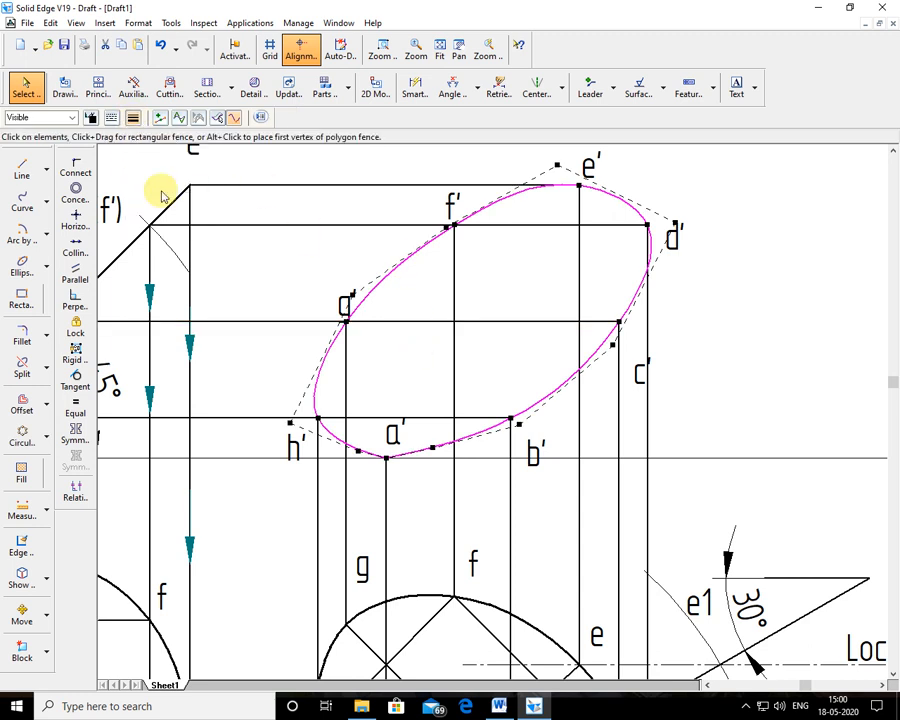
{"action": "left_click", "coordinate": [784, 354]}
Draw a red line from a' to e' across the curve of the final front view.
{"action": "left_click", "coordinate": [439, 50]}
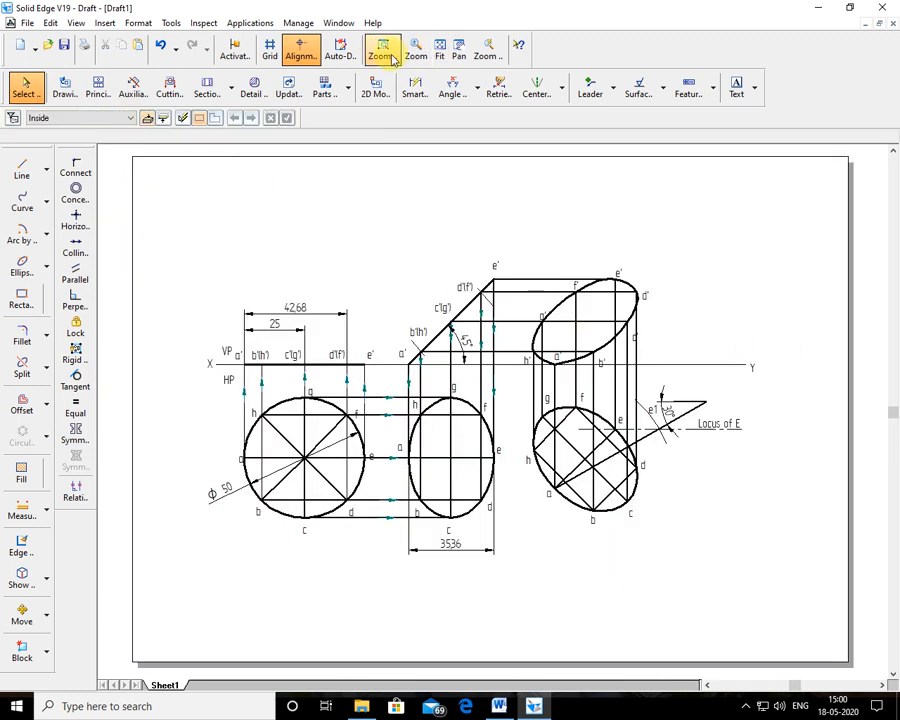
{"action": "left_click", "coordinate": [382, 50]}
{"action": "mouse_move", "coordinate": [205, 237]}
{"action": "left_mouse_down"}
{"action": "mouse_move", "coordinate": [675, 518]}
{"action": "mouse_move", "coordinate": [713, 582]}
{"action": "left_mouse_up"}
{"action": "key", "text": "Escape"}
{"action": "left_click", "coordinate": [21, 170]}
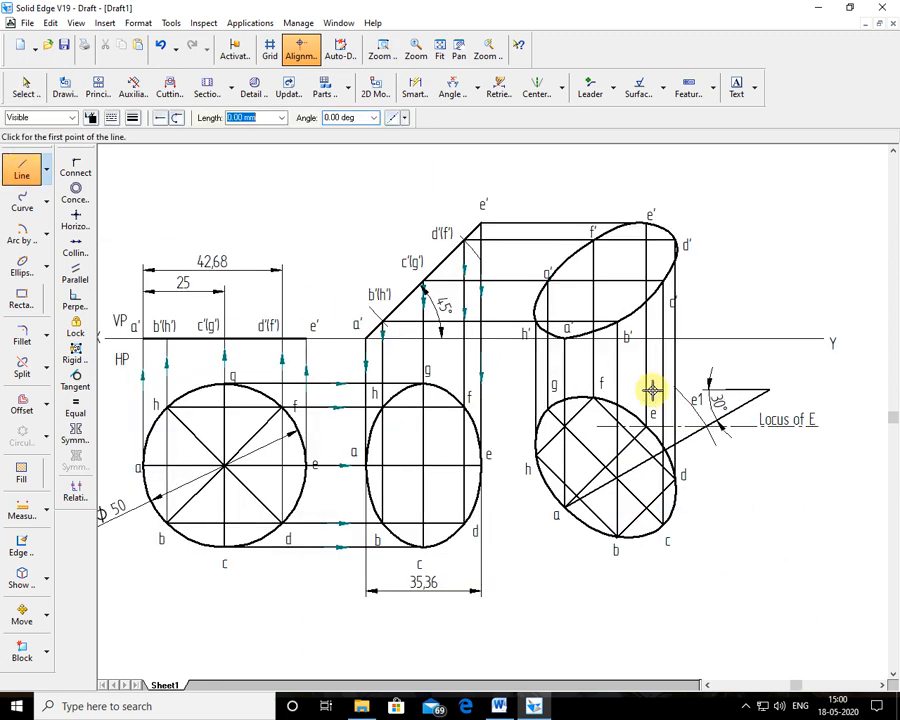
{"action": "left_click", "coordinate": [565, 337]}
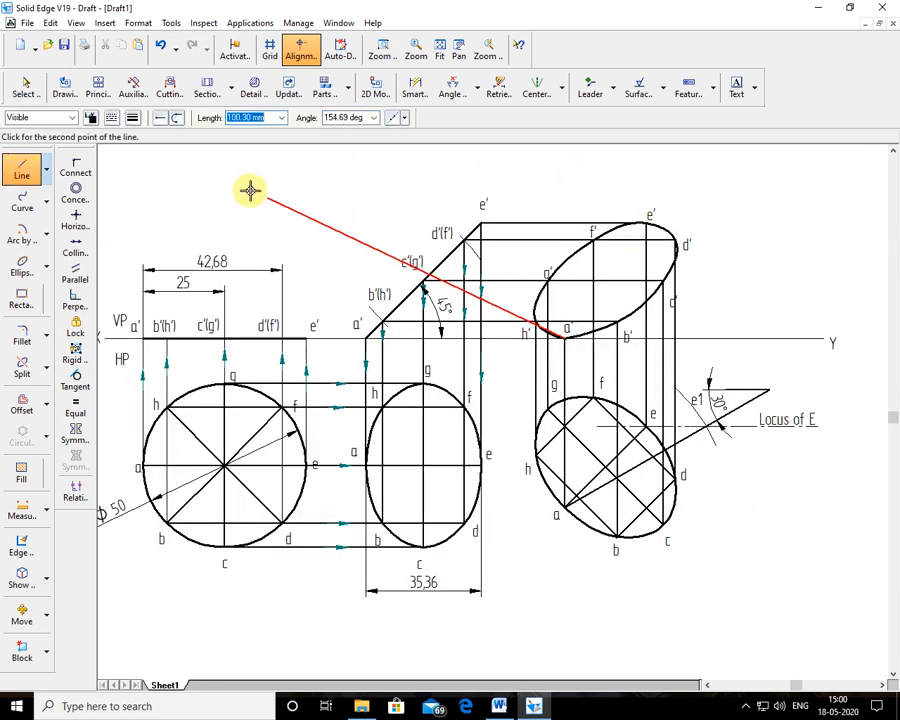
{"action": "left_click", "coordinate": [111, 117]}
{"action": "left_click", "coordinate": [92, 118]}
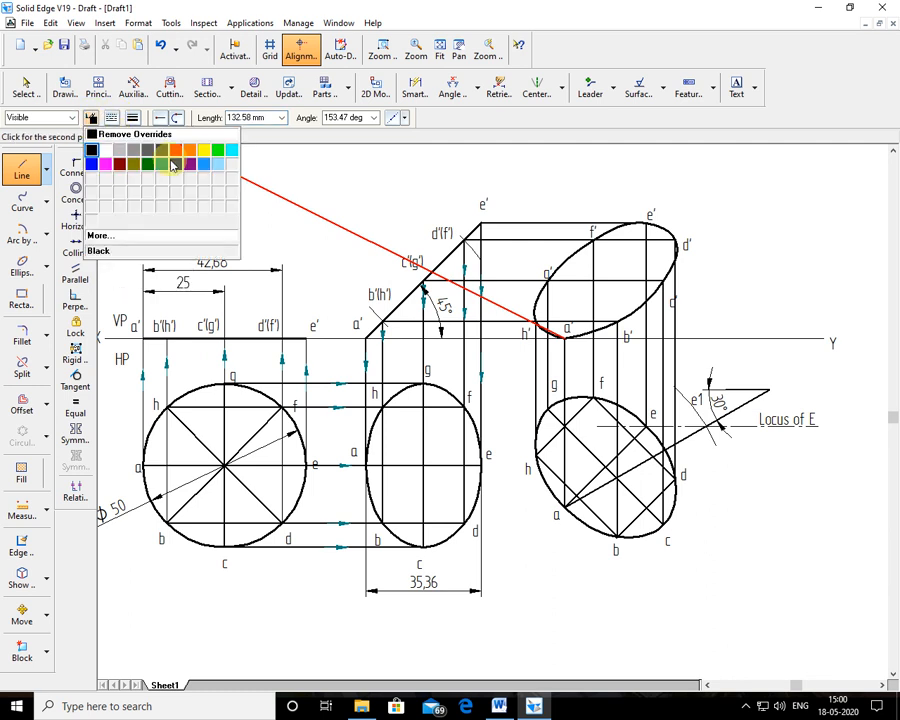
{"action": "left_click", "coordinate": [176, 151]}
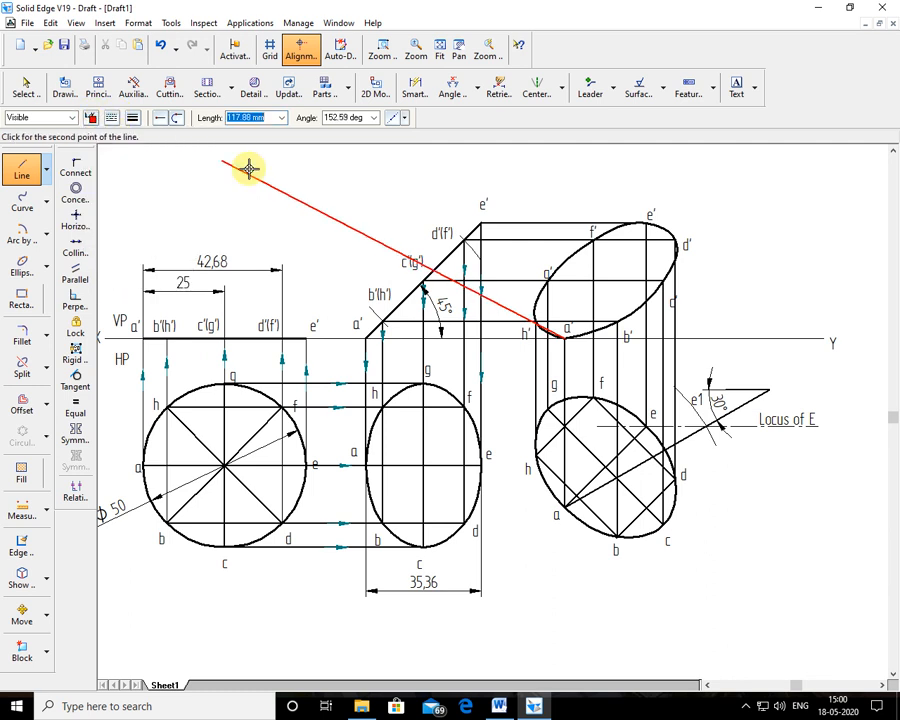
{"action": "left_click", "coordinate": [647, 226]}
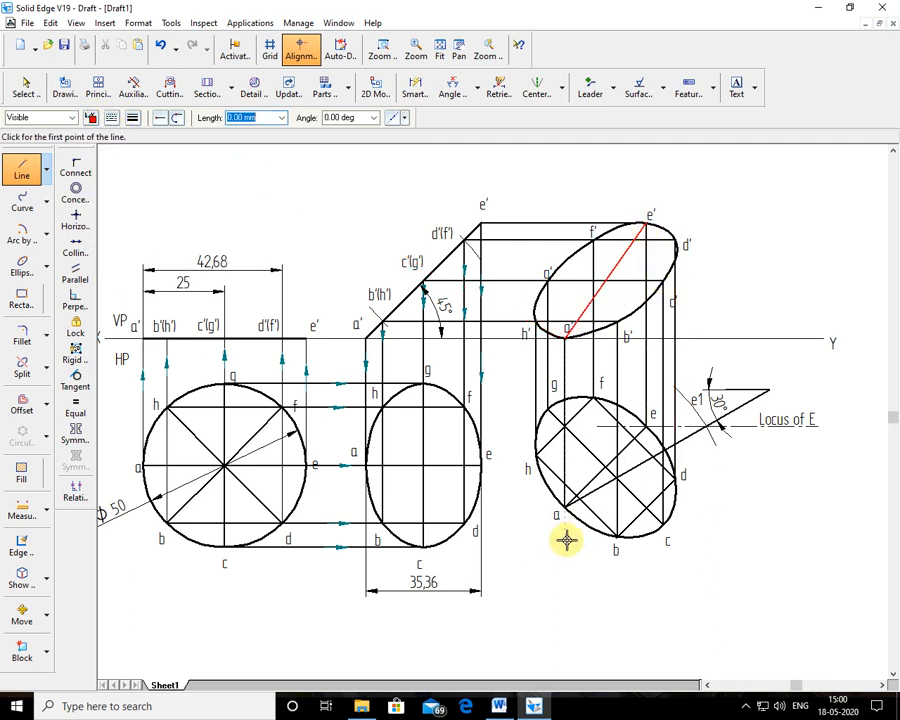
Colour the a–e diameter red in both the rotated ellipse and the middle ellipse of the top views.
{"action": "left_click", "coordinate": [32, 98]}
{"action": "left_click", "coordinate": [594, 474]}
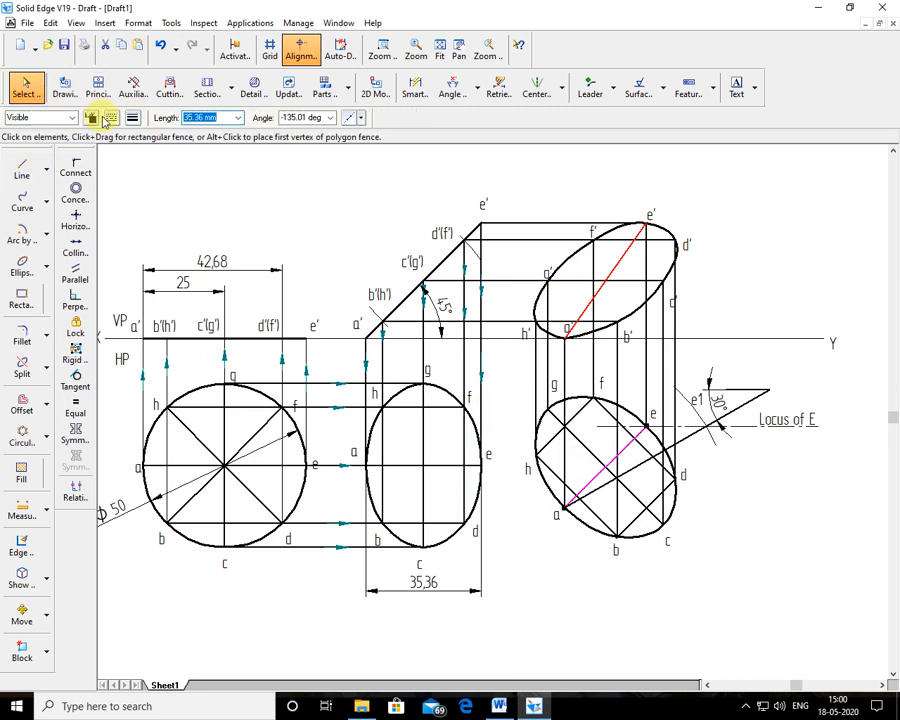
{"action": "left_click", "coordinate": [91, 117]}
{"action": "left_click", "coordinate": [178, 152]}
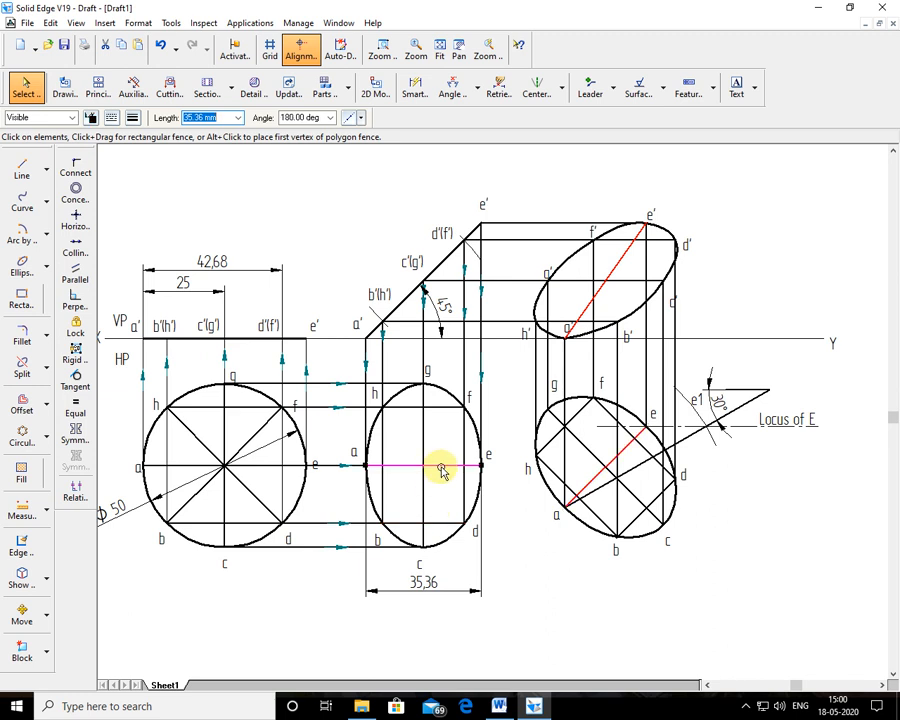
{"action": "left_click", "coordinate": [91, 117]}
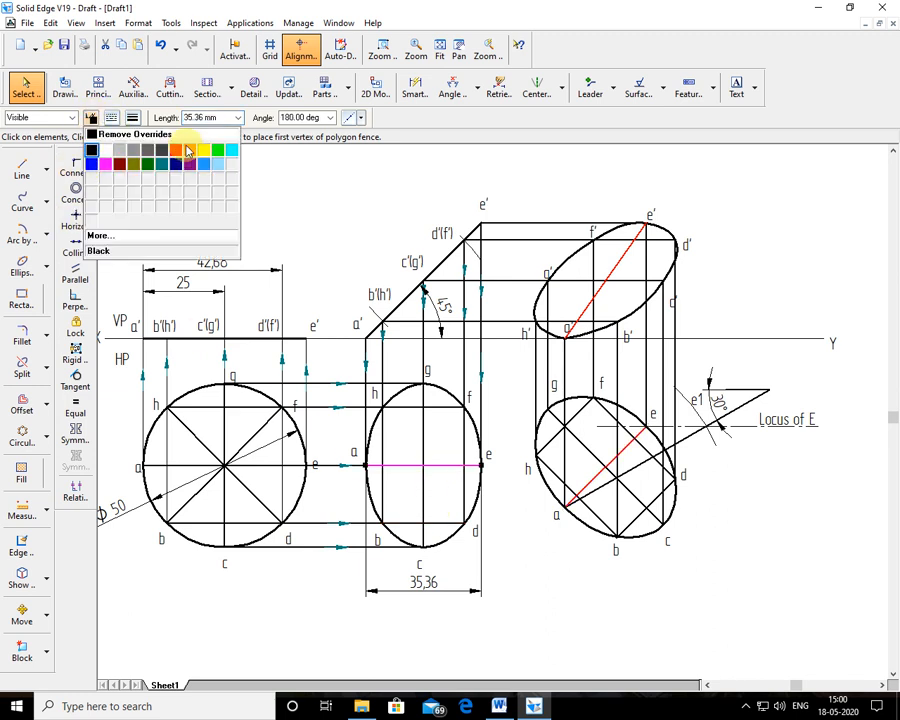
{"action": "left_click", "coordinate": [178, 152]}
Colour the 45° inclined front view line and the first front view line on XY red.
{"action": "left_click", "coordinate": [410, 297]}
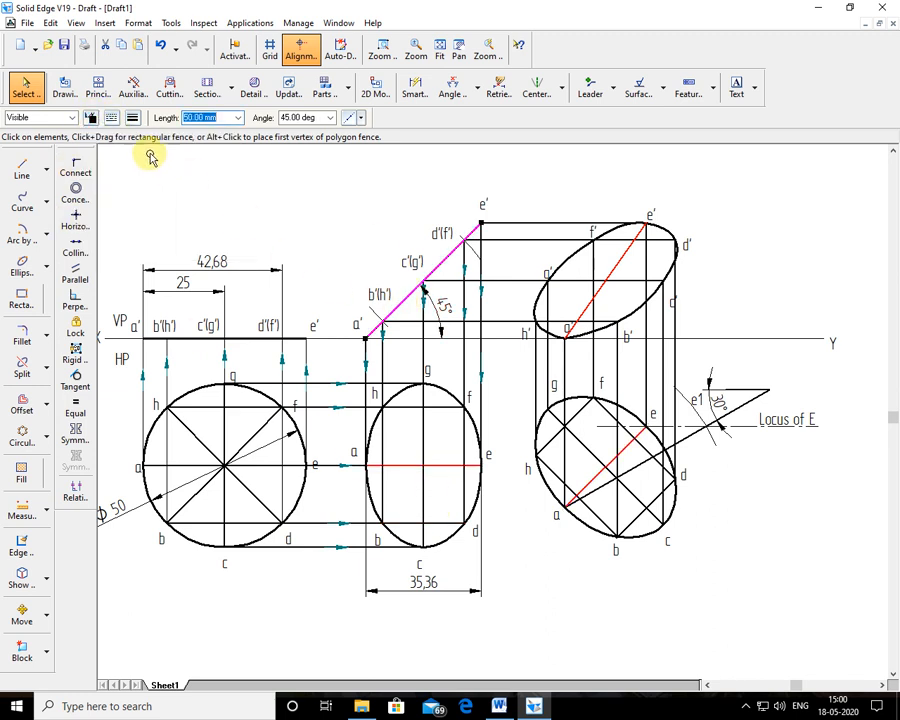
{"action": "left_click", "coordinate": [91, 117]}
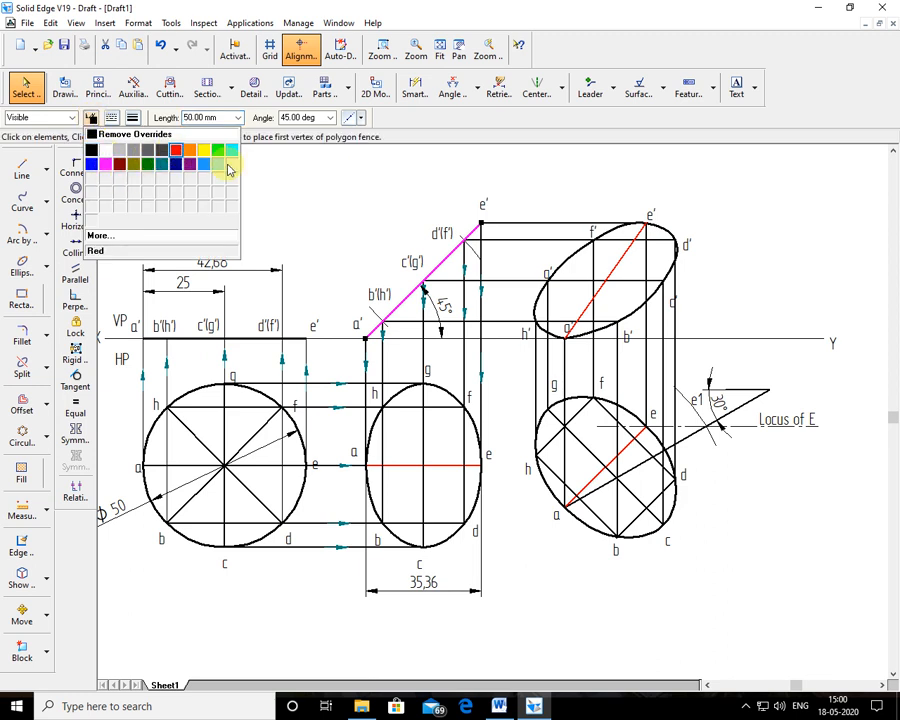
{"action": "left_click", "coordinate": [177, 151]}
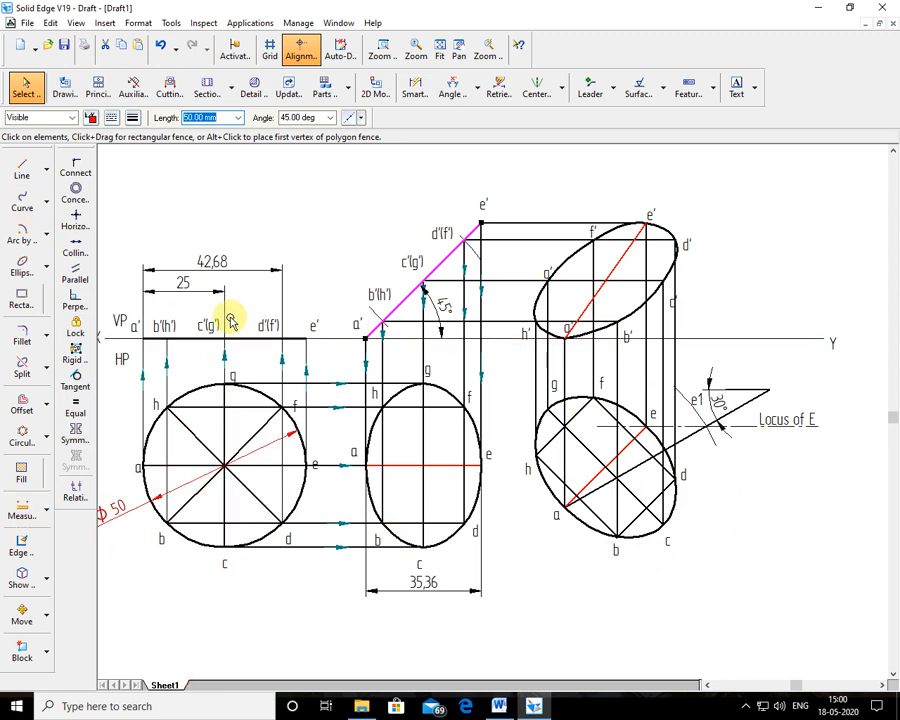
{"action": "left_click", "coordinate": [195, 343]}
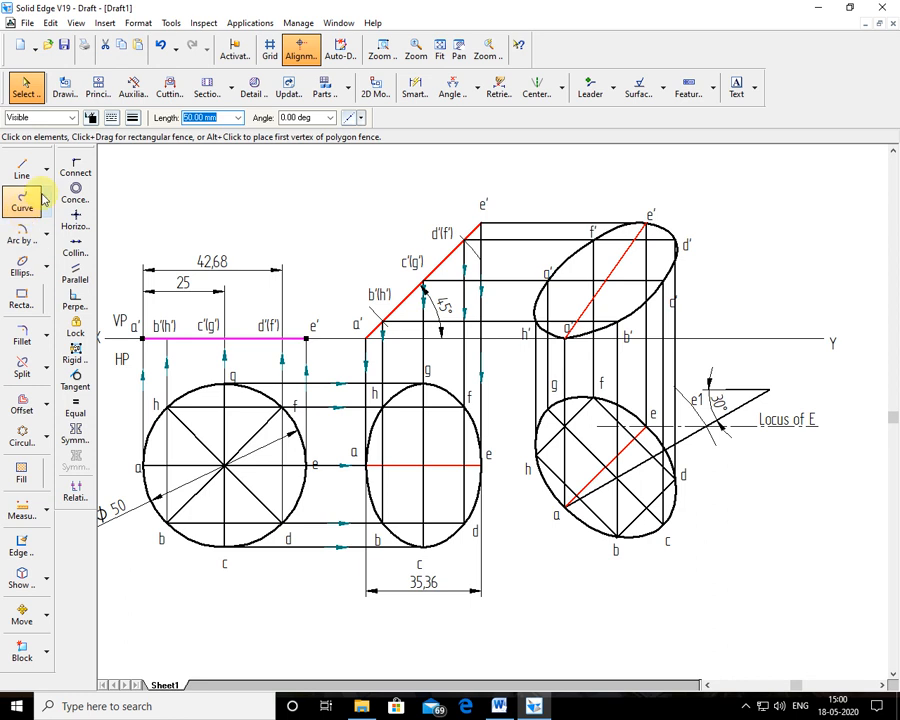
{"action": "left_click", "coordinate": [94, 118]}
{"action": "left_click", "coordinate": [176, 149]}
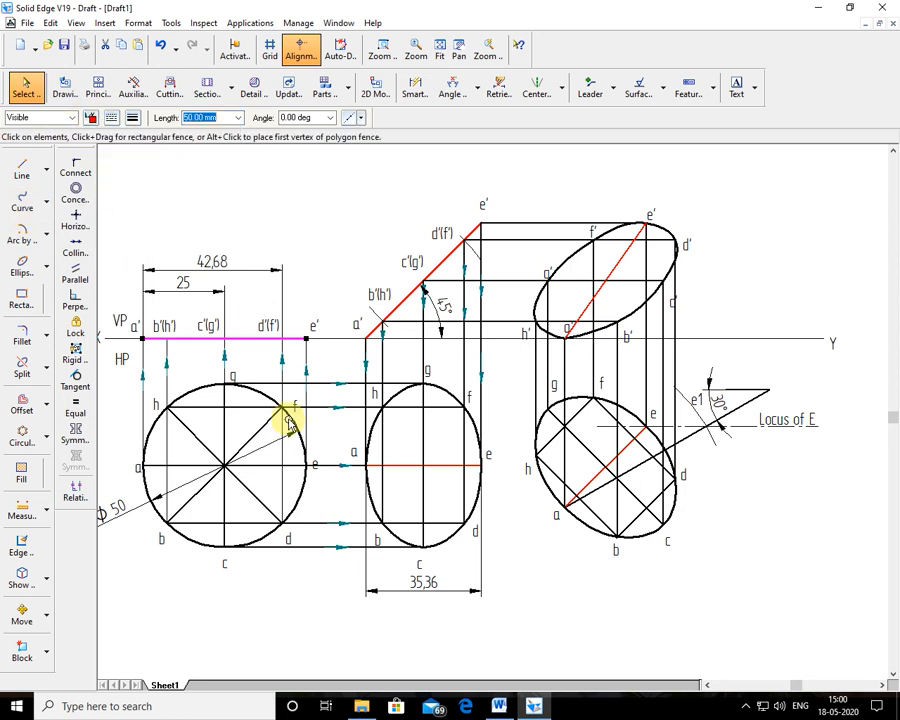
{"action": "left_click", "coordinate": [188, 468]}
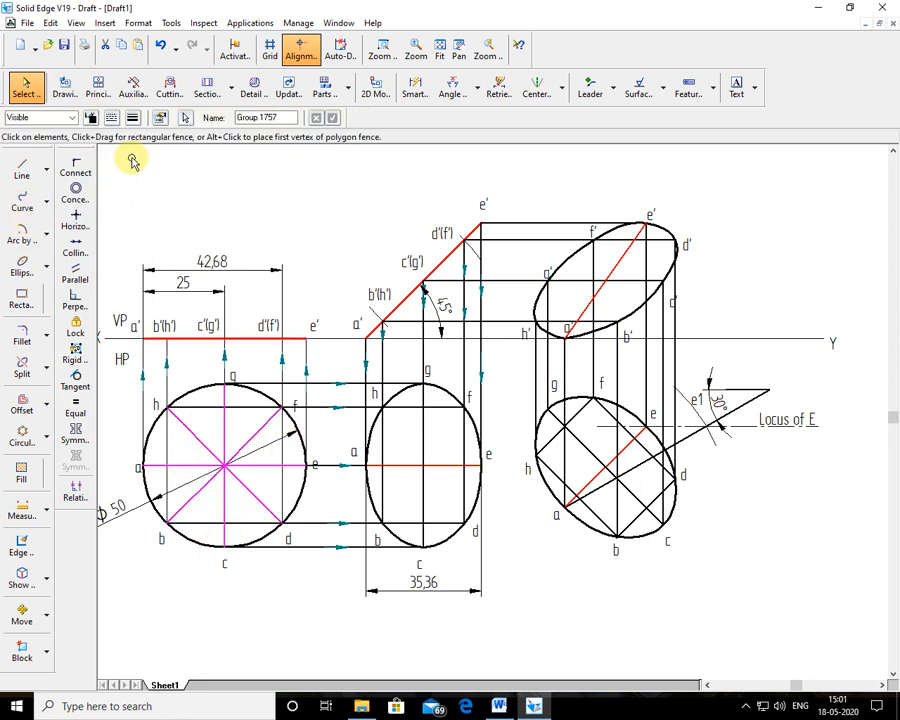
{"action": "left_click", "coordinate": [91, 119]}
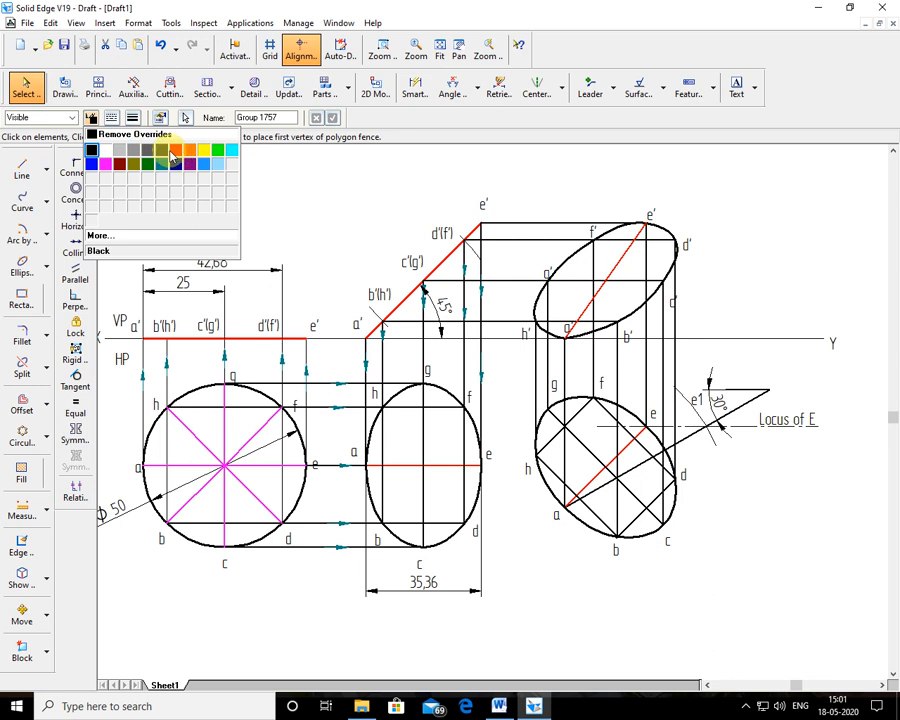
{"action": "left_click", "coordinate": [172, 153]}
{"action": "left_click", "coordinate": [362, 643]}
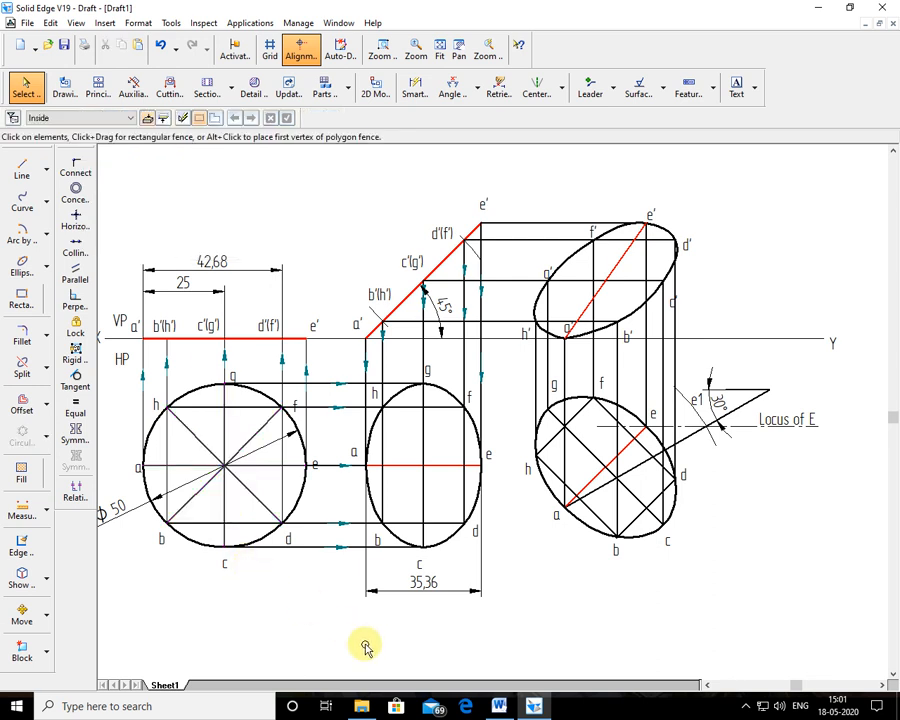
Colour the group of diameters inside the Ø50 circle red.
{"action": "left_click", "coordinate": [185, 430]}
{"action": "left_click", "coordinate": [92, 119]}
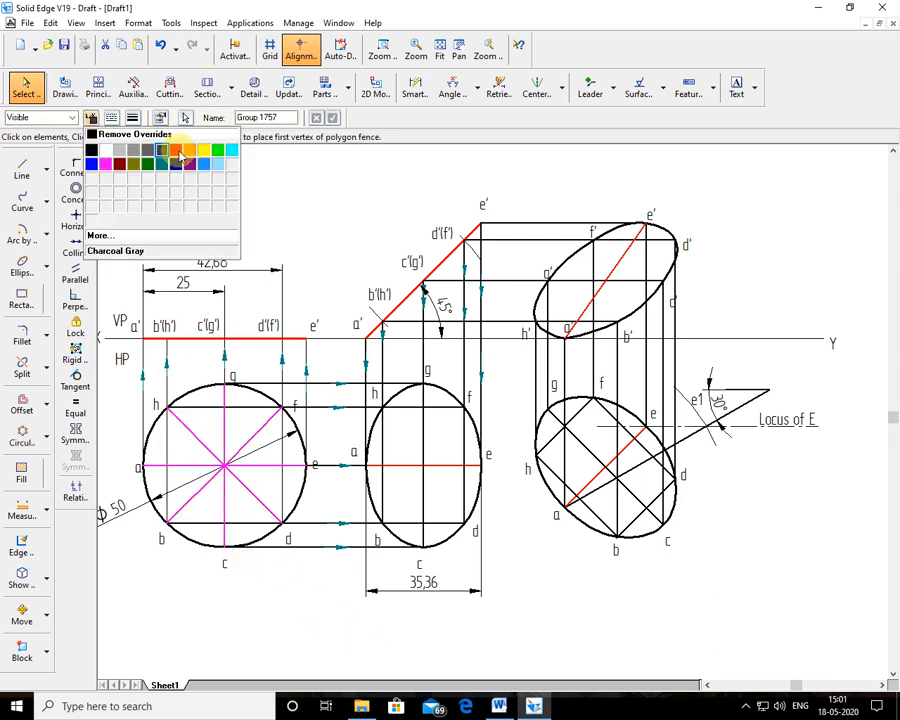
{"action": "left_click", "coordinate": [177, 151]}
{"action": "left_click", "coordinate": [301, 236]}
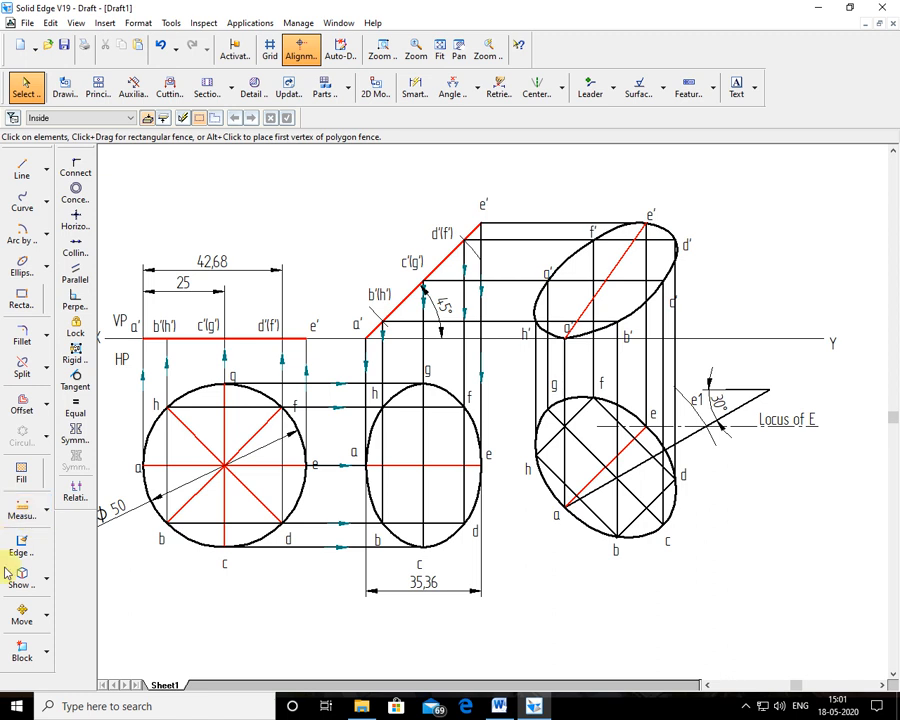
Extend the a–e diameter of the rotated ellipse beyond e up to the XY line with Extend to Next.
{"action": "left_click", "coordinate": [453, 97]}
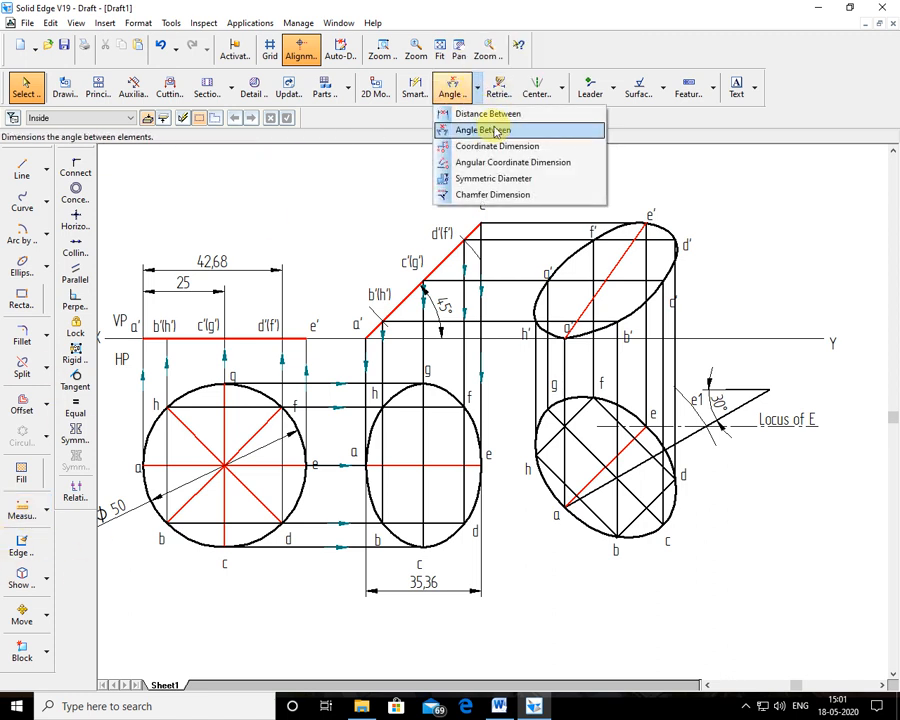
{"action": "left_click", "coordinate": [33, 366]}
{"action": "left_click", "coordinate": [45, 367]}
{"action": "left_click", "coordinate": [98, 392]}
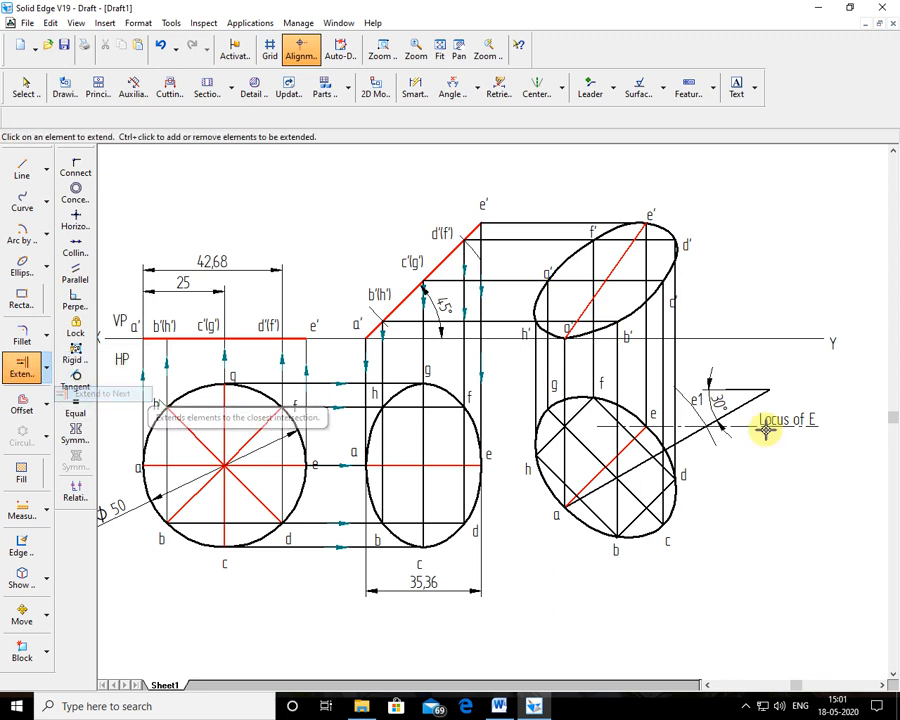
{"action": "left_click", "coordinate": [685, 385]}
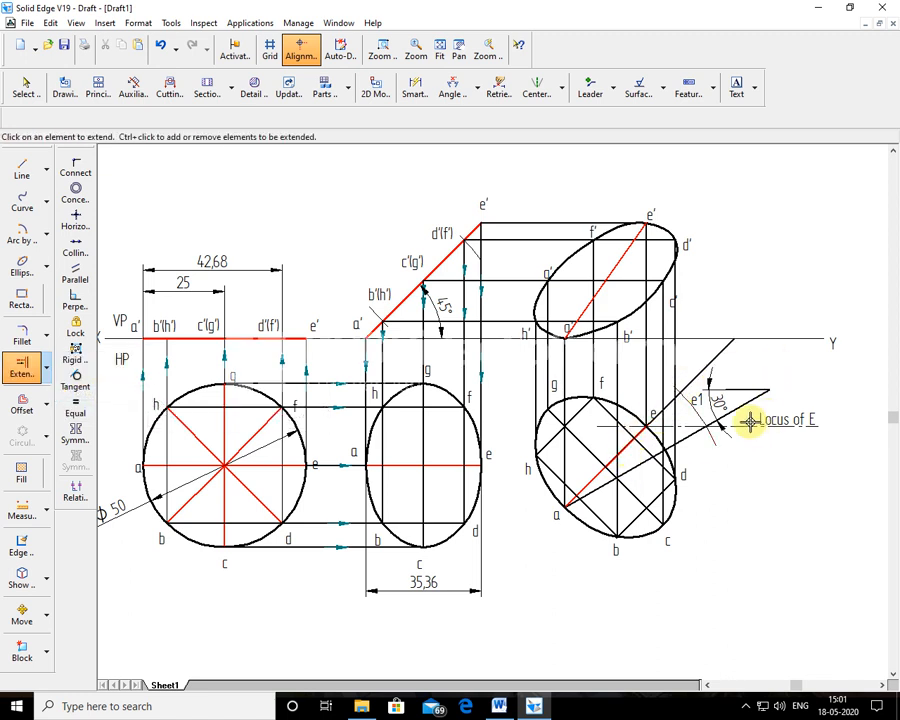
Dimension the angle between the extended a–e line of the rotated ellipse and the XY line.
{"action": "left_click", "coordinate": [380, 42]}
{"action": "left_click_drag", "start_coordinate": [530, 252], "coordinate": [745, 508]}
{"action": "key", "text": "Escape"}
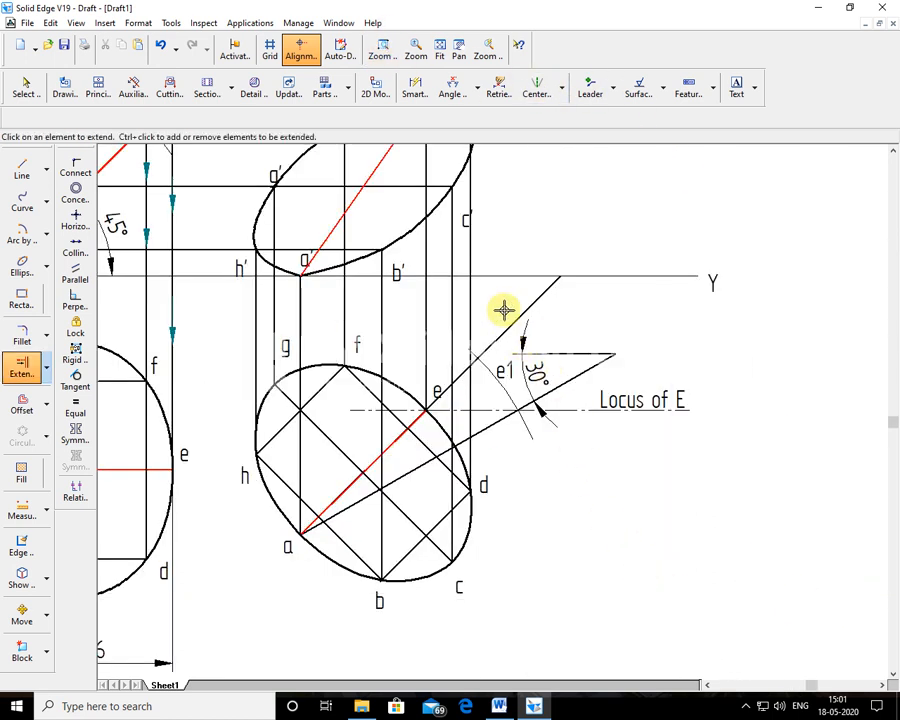
{"action": "left_click", "coordinate": [26, 88]}
{"action": "left_click", "coordinate": [491, 335]}
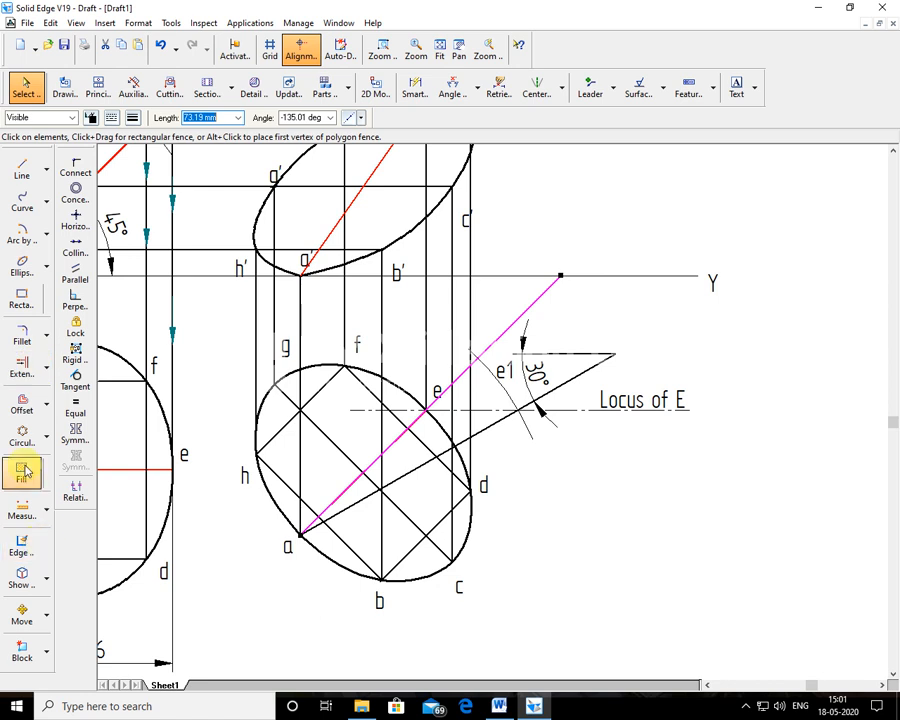
{"action": "left_click", "coordinate": [452, 90]}
{"action": "left_click", "coordinate": [532, 301]}
{"action": "left_click", "coordinate": [508, 277]}
{"action": "left_click", "coordinate": [500, 293]}
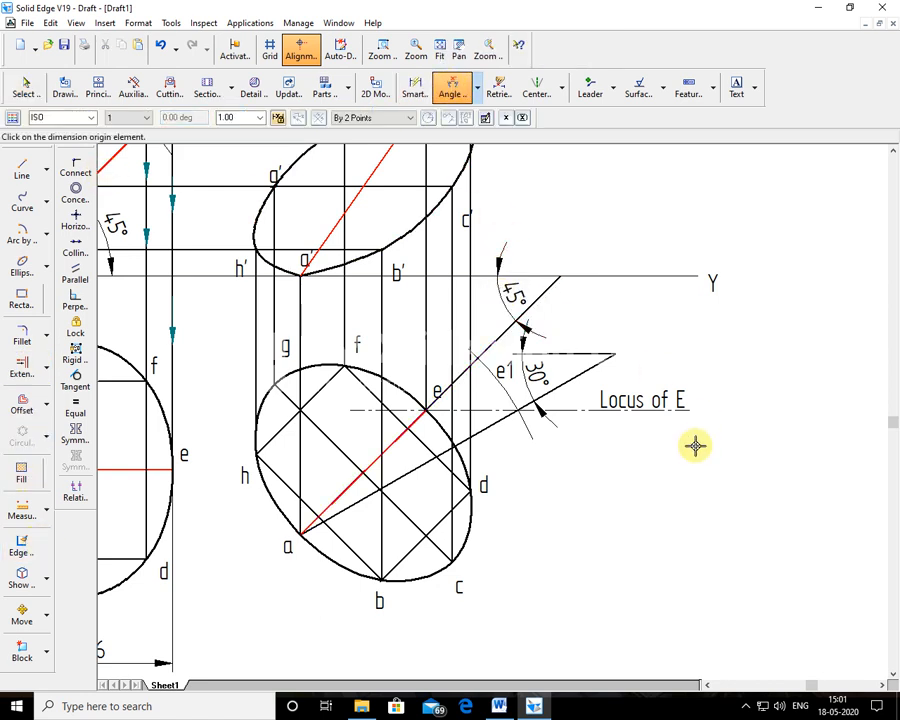
Dimension the straight-line distance from point a to e1 along the 30° line, placing it below the rotated ellipse.
{"action": "left_click", "coordinate": [30, 92]}
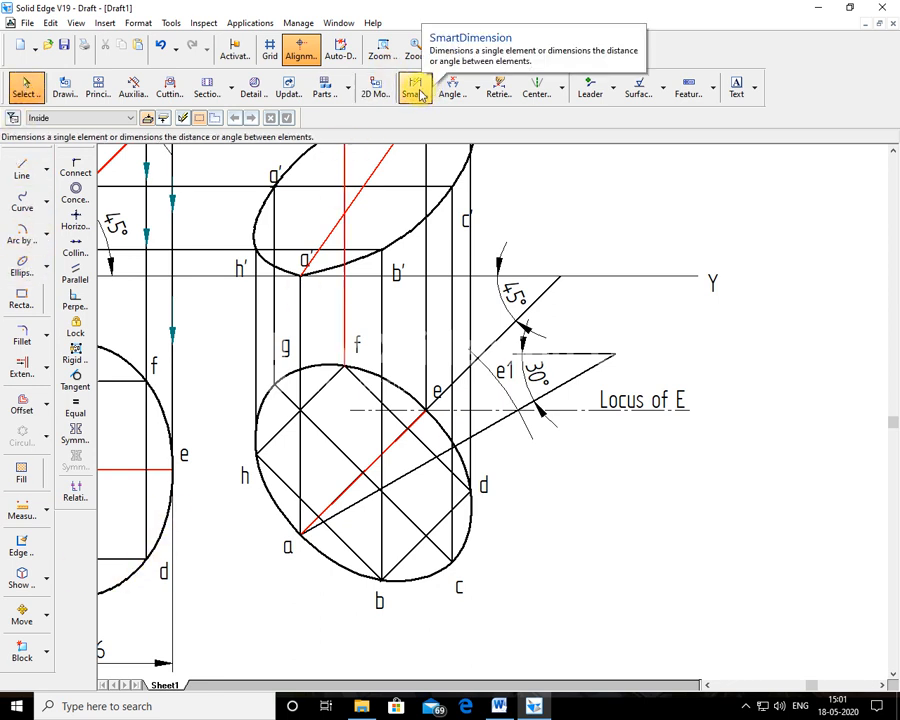
{"action": "left_click", "coordinate": [478, 91]}
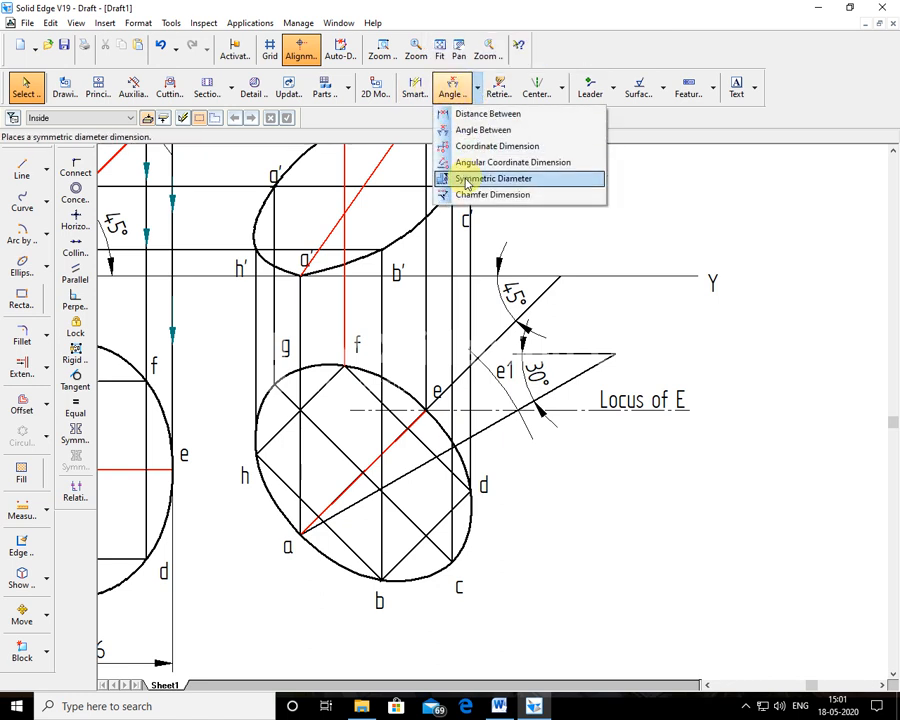
{"action": "left_click", "coordinate": [490, 113]}
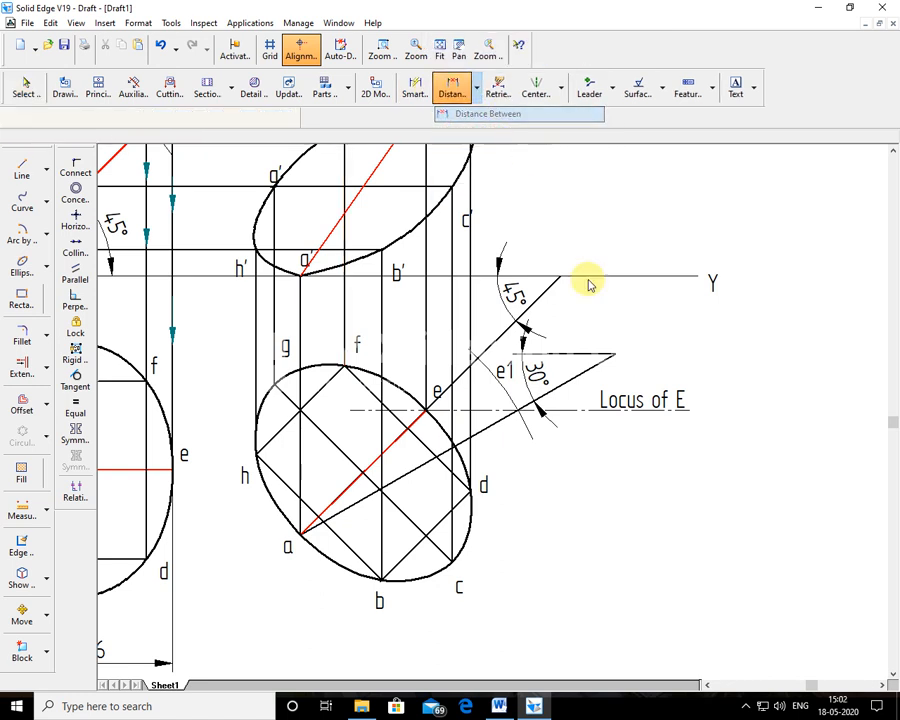
{"action": "left_click", "coordinate": [299, 535]}
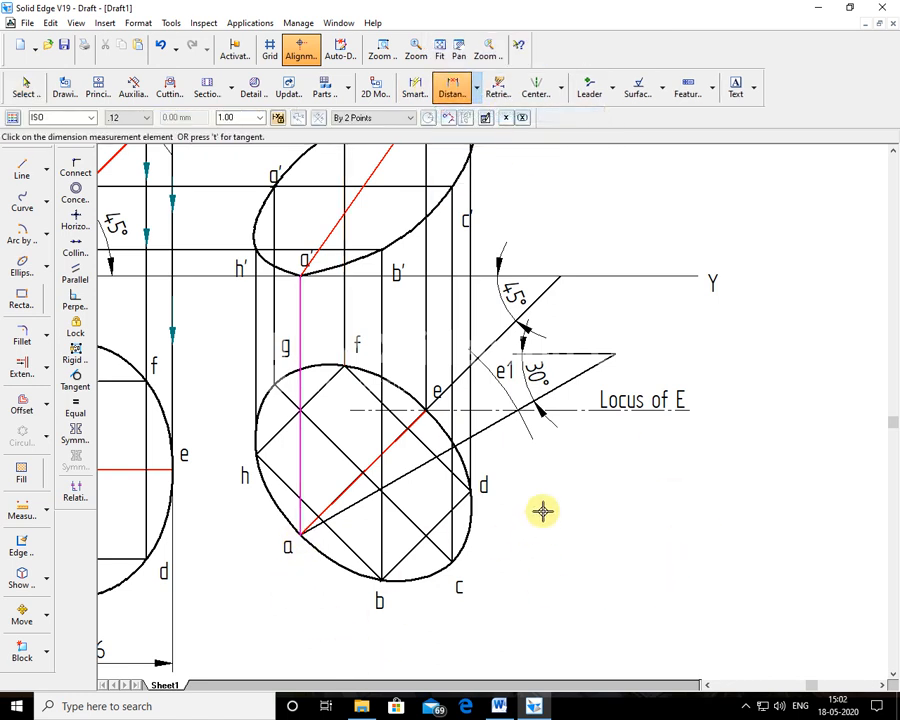
{"action": "left_click", "coordinate": [517, 410]}
{"action": "left_click", "coordinate": [547, 600]}
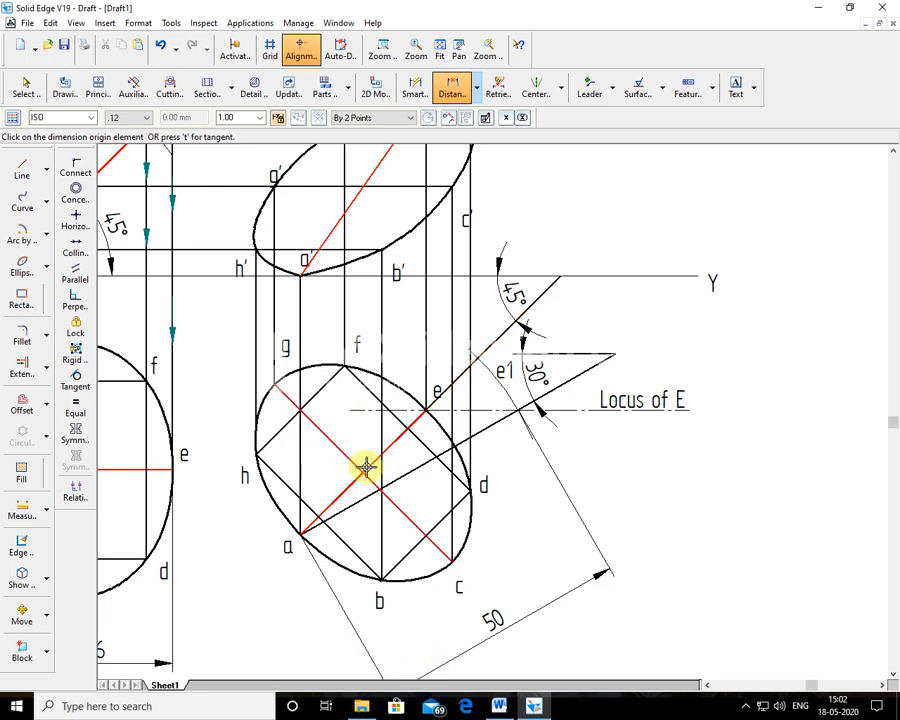
Dimension the a–e diameter of the rotated ellipse between points a and e, parallel to the diameter.
{"action": "left_click", "coordinate": [297, 538]}
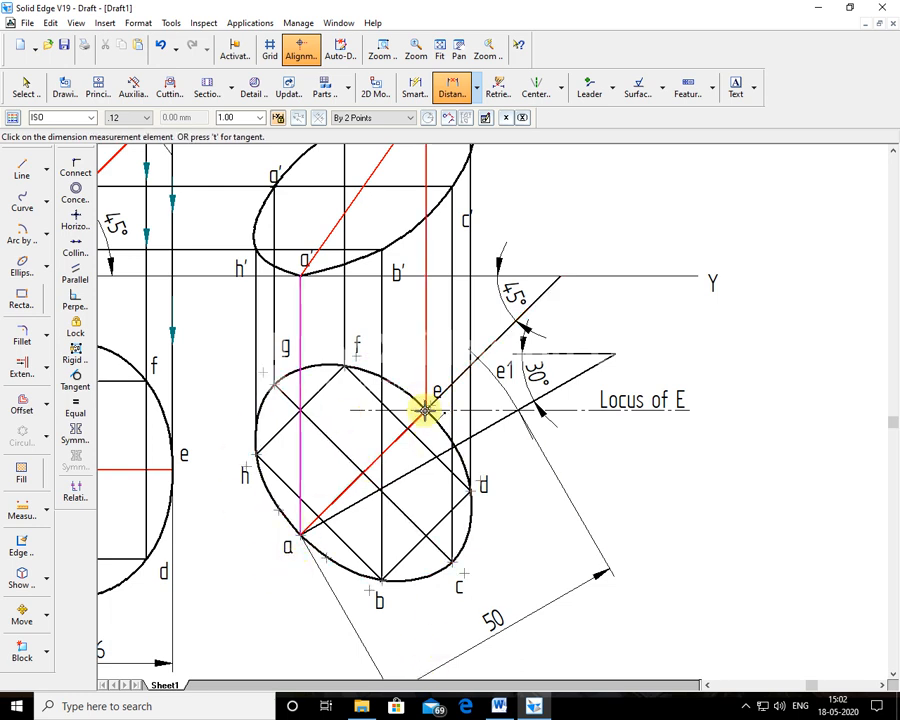
{"action": "left_click", "coordinate": [425, 410]}
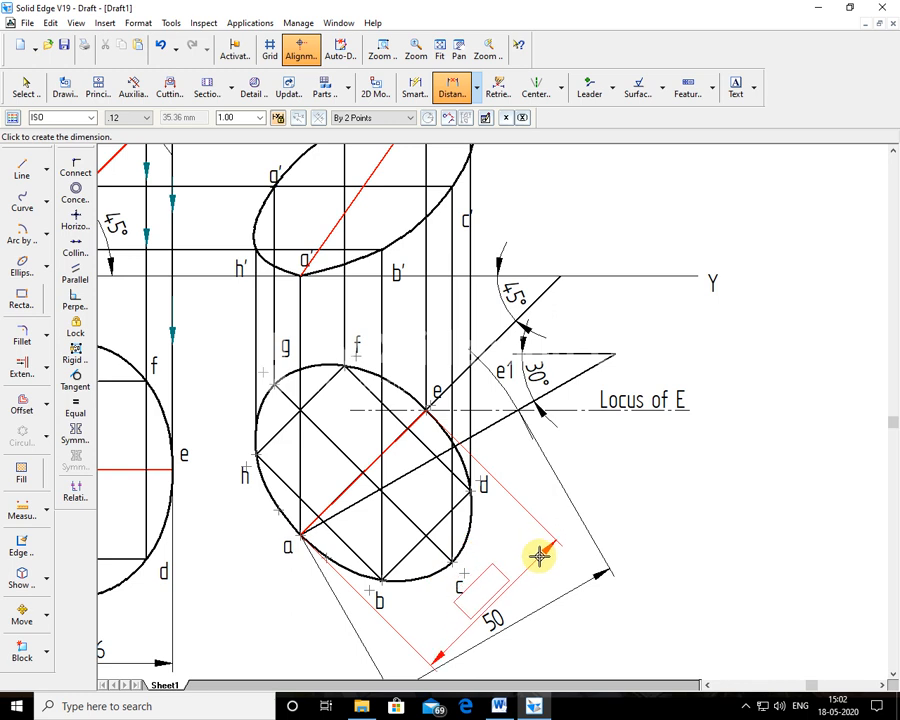
{"action": "left_click", "coordinate": [539, 556]}
Compare the a–e and a–e1 dimensions of the rotated ellipse with the second top view's width and the first circle's diameter.
{"action": "left_click", "coordinate": [463, 57]}
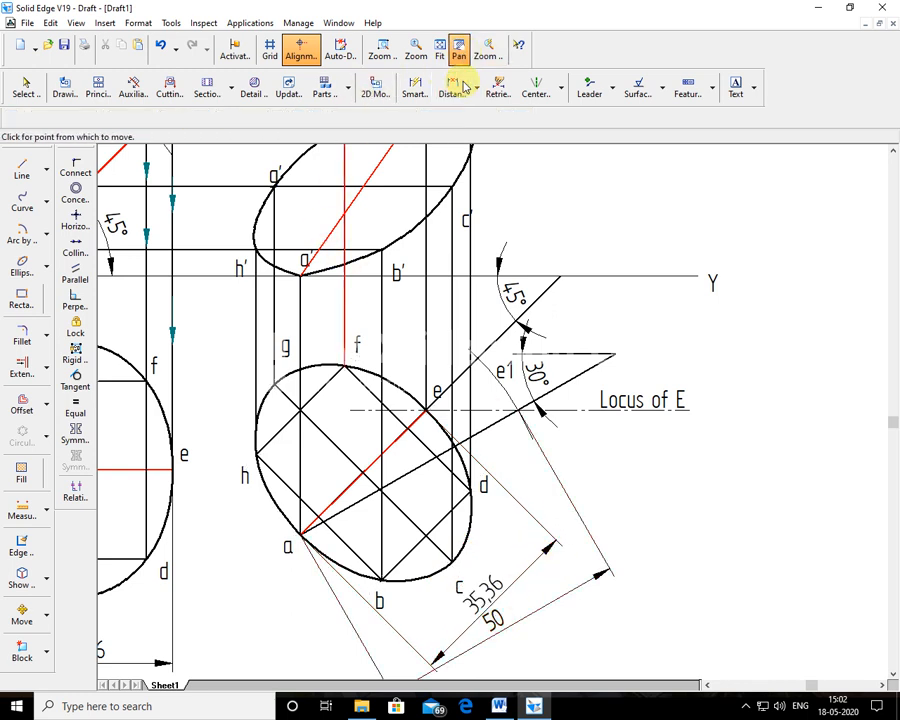
{"action": "left_click_drag", "start_coordinate": [515, 489], "coordinate": [697, 317]}
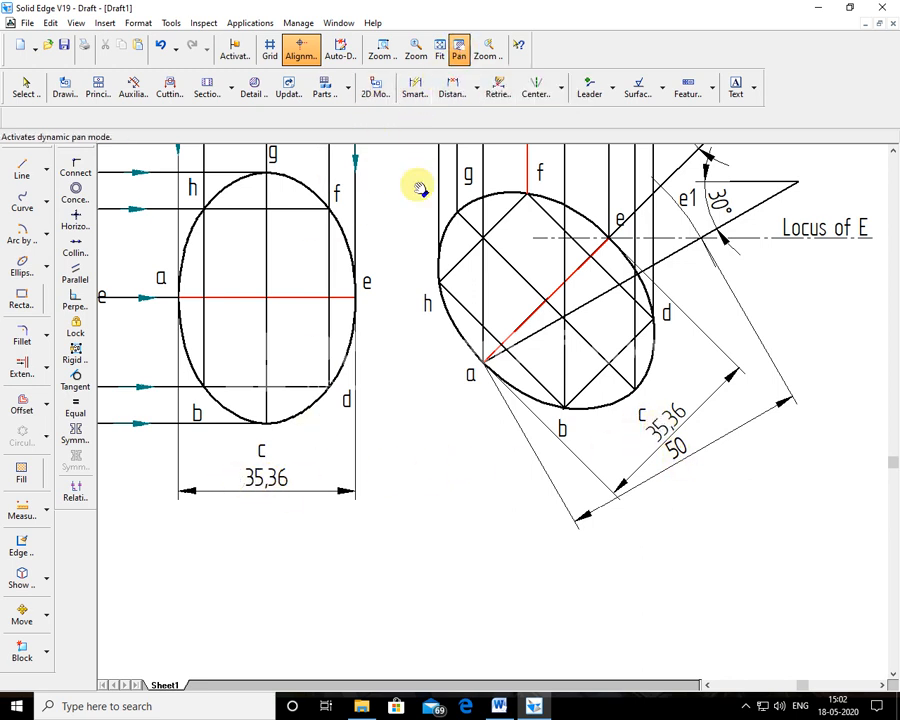
{"action": "mouse_move", "coordinate": [420, 349]}
{"action": "left_mouse_down"}
{"action": "mouse_move", "coordinate": [707, 420]}
{"action": "mouse_move", "coordinate": [762, 450]}
{"action": "left_mouse_up"}
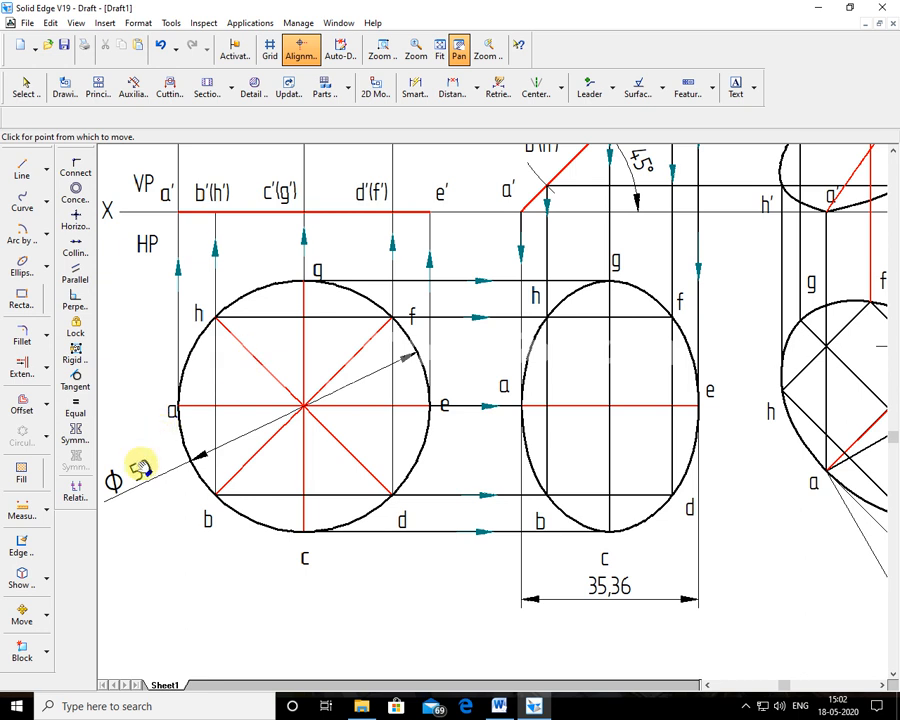
{"action": "mouse_move", "coordinate": [816, 419]}
{"action": "left_mouse_down"}
{"action": "mouse_move", "coordinate": [561, 402]}
{"action": "mouse_move", "coordinate": [323, 470]}
{"action": "mouse_move", "coordinate": [273, 436]}
{"action": "left_mouse_up"}
{"action": "left_click_drag", "start_coordinate": [522, 408], "coordinate": [494, 520]}
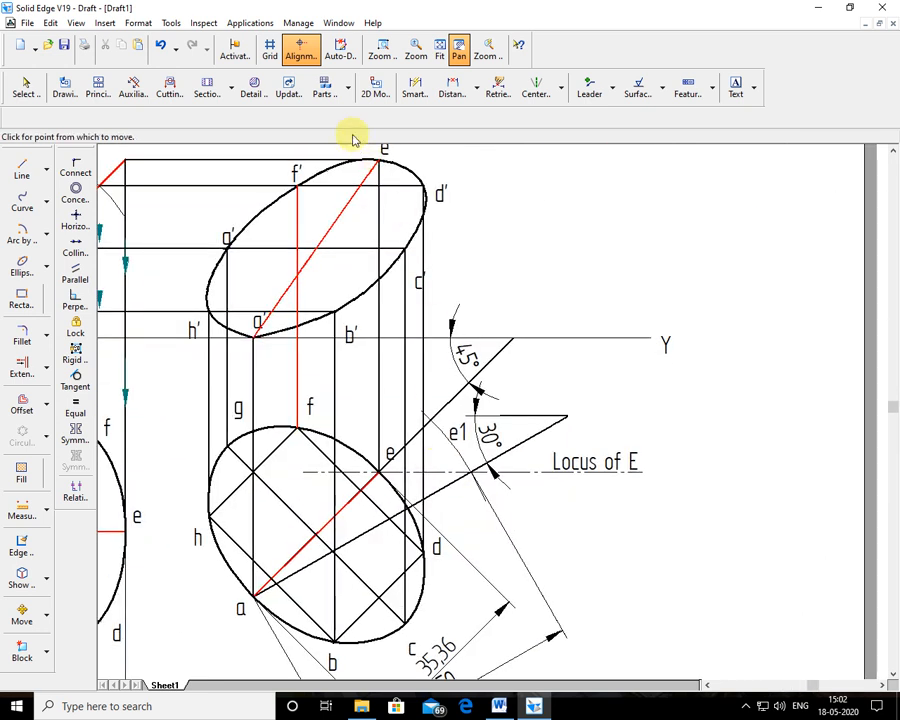
{"action": "left_click", "coordinate": [382, 48]}
{"action": "scroll", "coordinate": [420, 515], "scroll_direction": "down", "scroll_amount": 5}
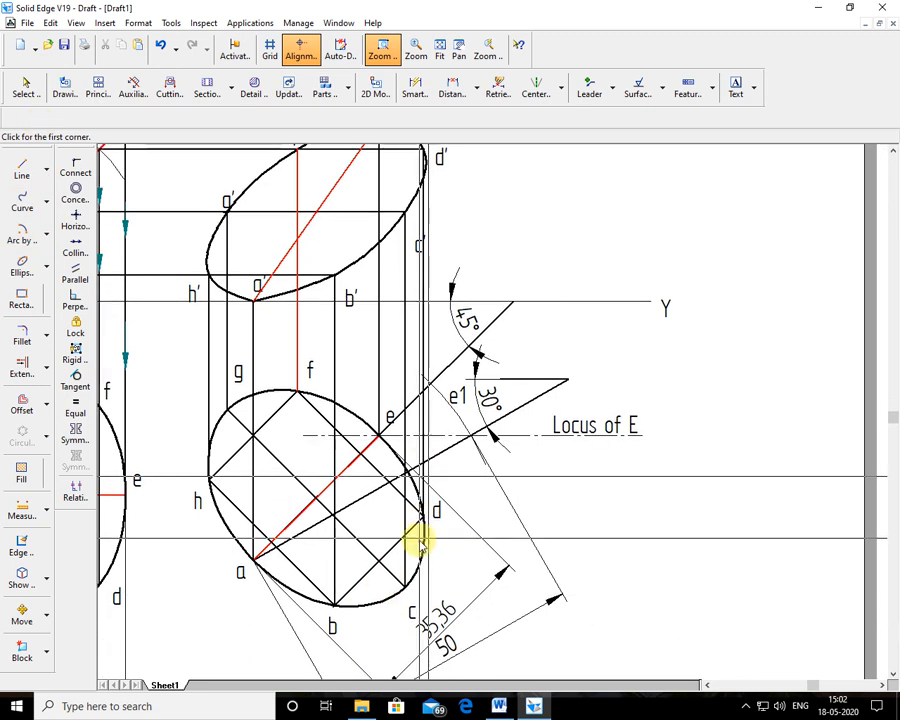
{"action": "scroll", "coordinate": [452, 500], "scroll_direction": "up", "scroll_amount": 1}
{"action": "scroll", "coordinate": [455, 505], "scroll_direction": "down", "scroll_amount": 1}
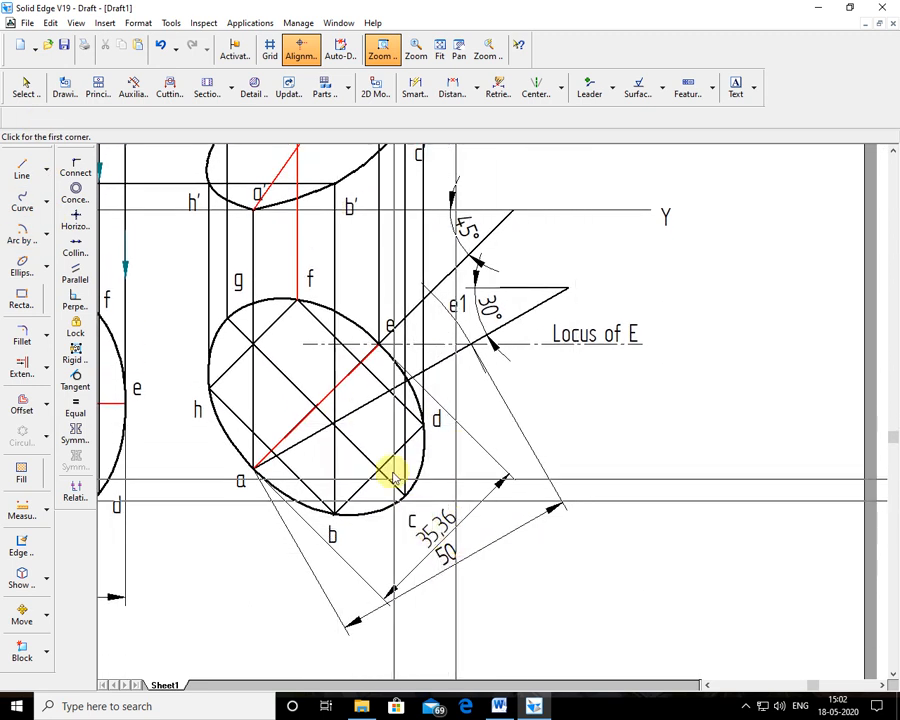
{"action": "left_click", "coordinate": [22, 97]}
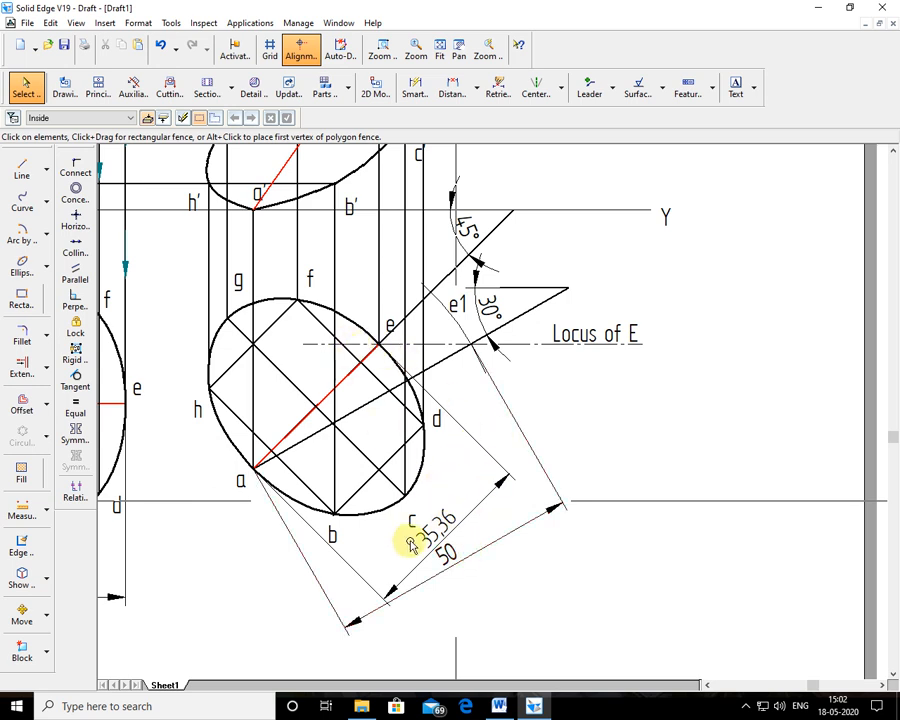
Add upward leader arrows just below the XY line on the vertical projectors linking the rotated ellipse to the final front view.
{"action": "left_click", "coordinate": [440, 48]}
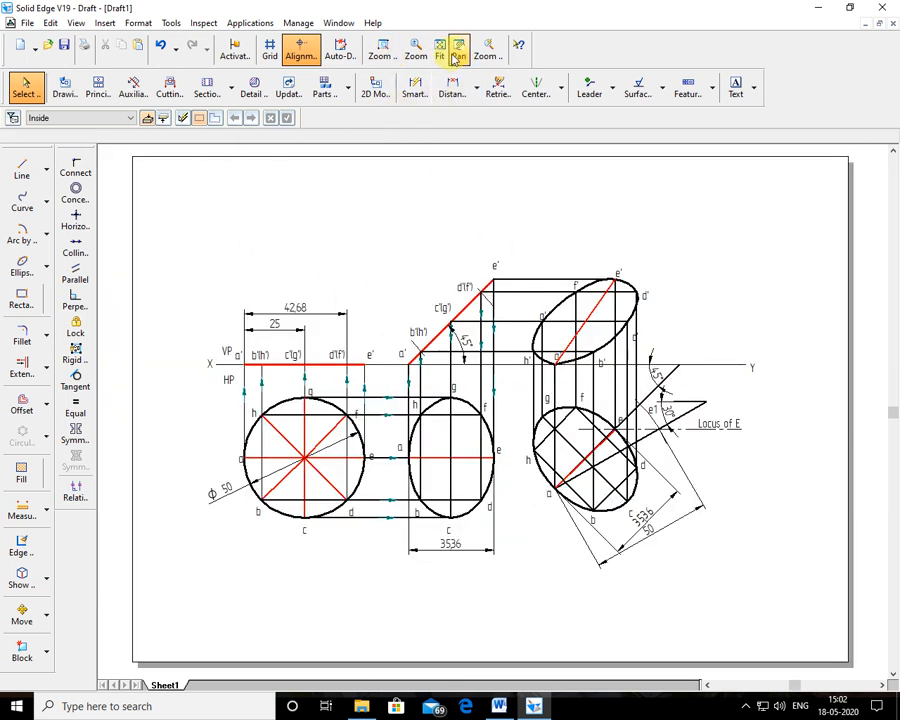
{"action": "left_click", "coordinate": [589, 88]}
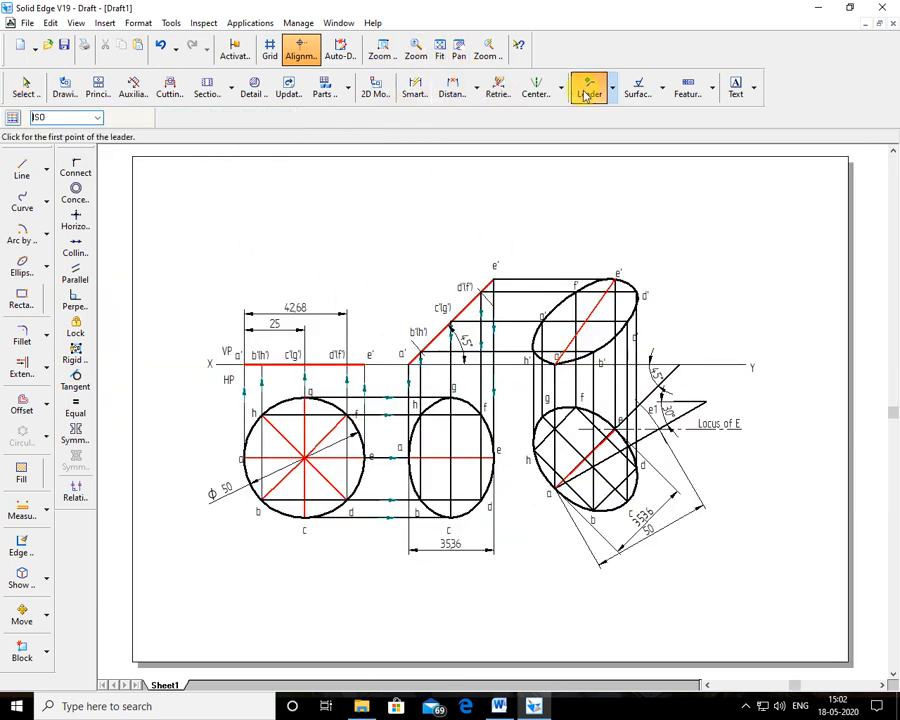
{"action": "left_click", "coordinate": [535, 379]}
{"action": "left_click", "coordinate": [543, 375]}
{"action": "left_click", "coordinate": [542, 397]}
{"action": "left_click", "coordinate": [557, 380]}
{"action": "left_click", "coordinate": [556, 396]}
{"action": "left_click", "coordinate": [574, 392]}
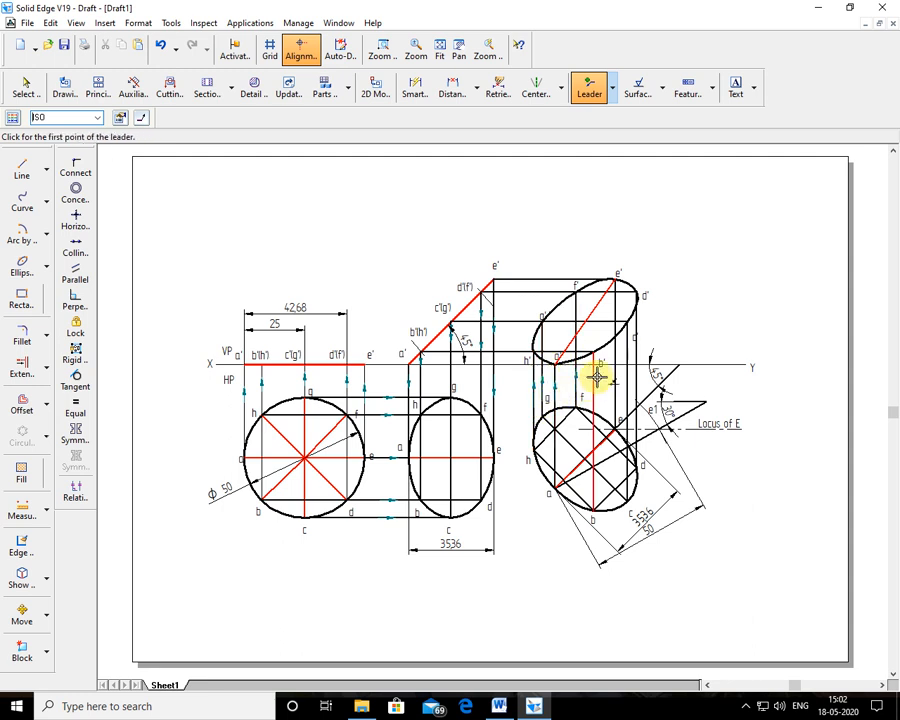
{"action": "left_click", "coordinate": [594, 391]}
{"action": "left_click", "coordinate": [614, 378]}
{"action": "left_click", "coordinate": [611, 391]}
{"action": "left_click", "coordinate": [627, 378]}
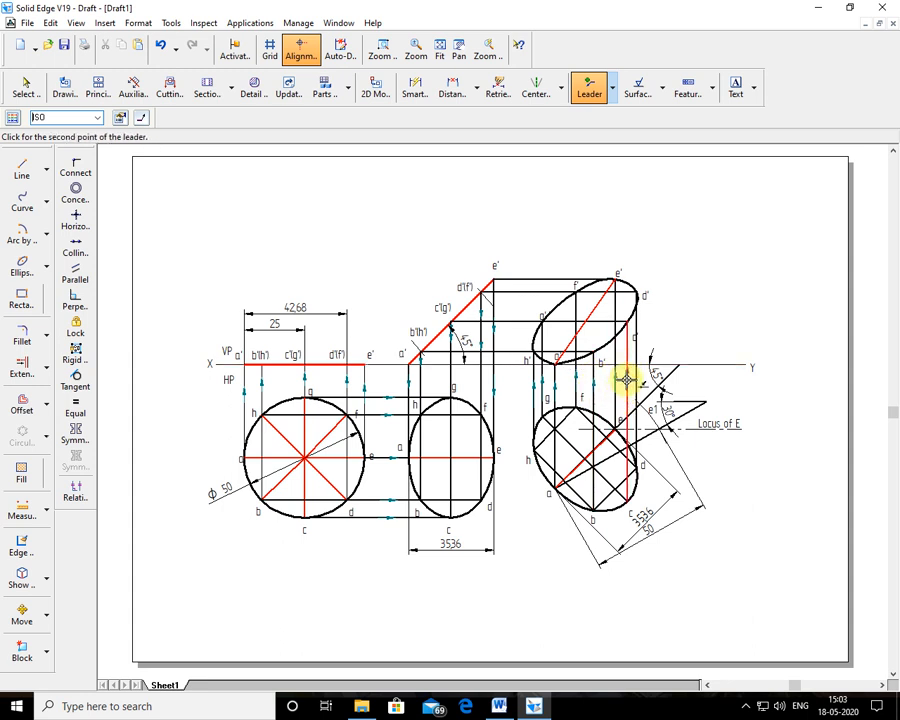
{"action": "left_click", "coordinate": [631, 391]}
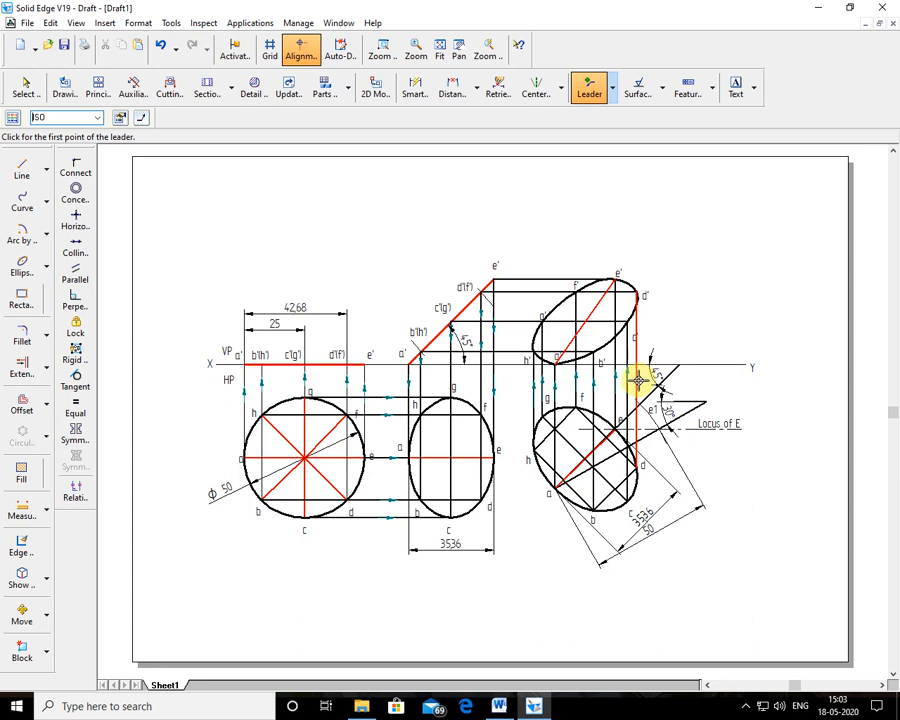
{"action": "left_click", "coordinate": [636, 375]}
{"action": "left_click", "coordinate": [632, 387]}
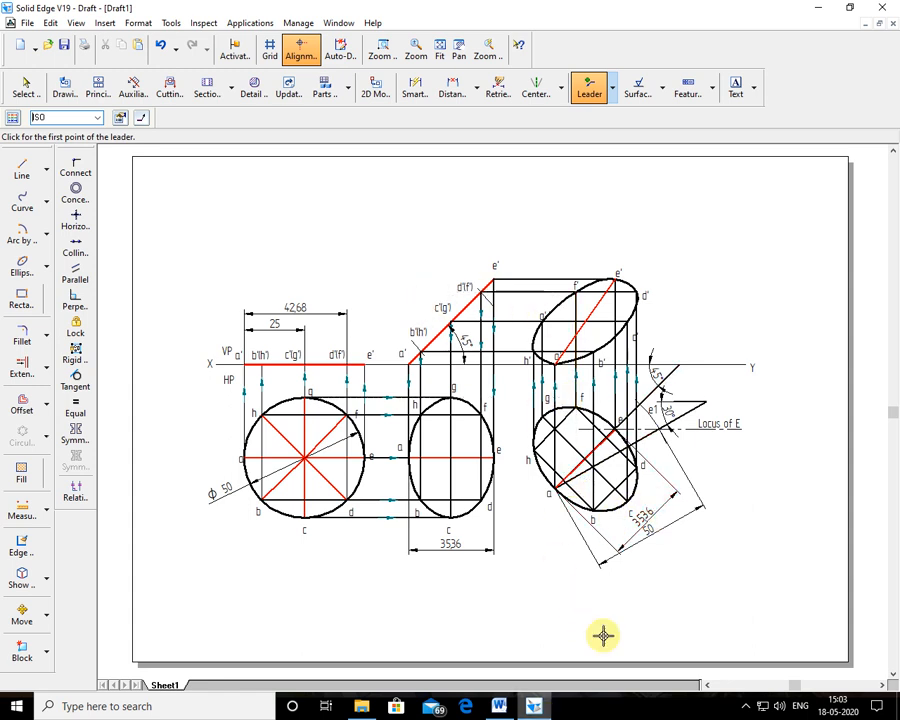
{"action": "left_click", "coordinate": [381, 48]}
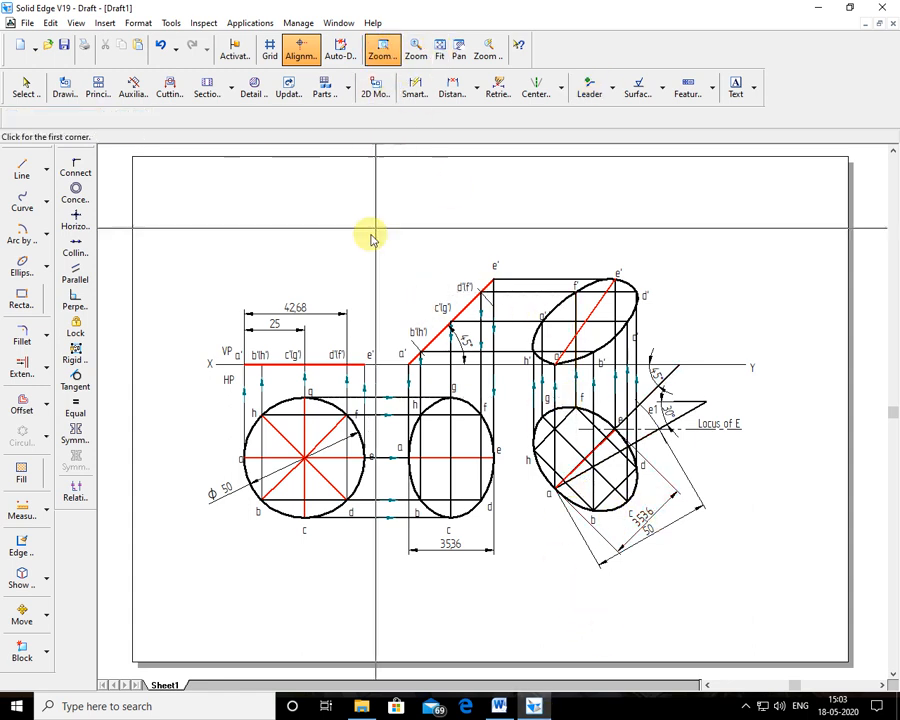
{"action": "mouse_move", "coordinate": [190, 227]}
{"action": "left_mouse_down"}
{"action": "mouse_move", "coordinate": [719, 504]}
{"action": "mouse_move", "coordinate": [787, 590]}
{"action": "left_mouse_up"}
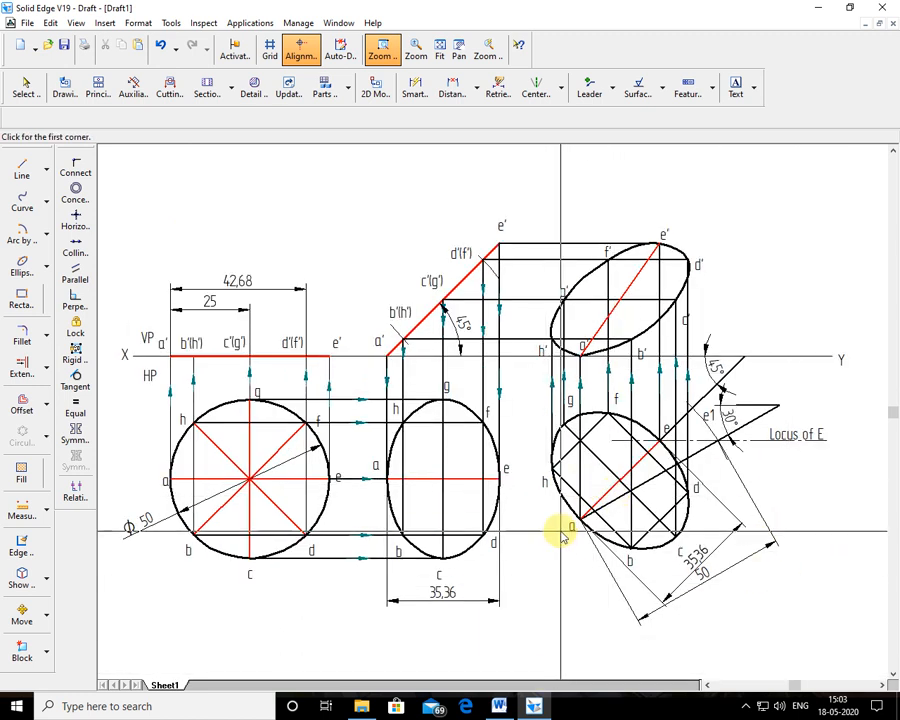
{"action": "key", "text": "Escape"}
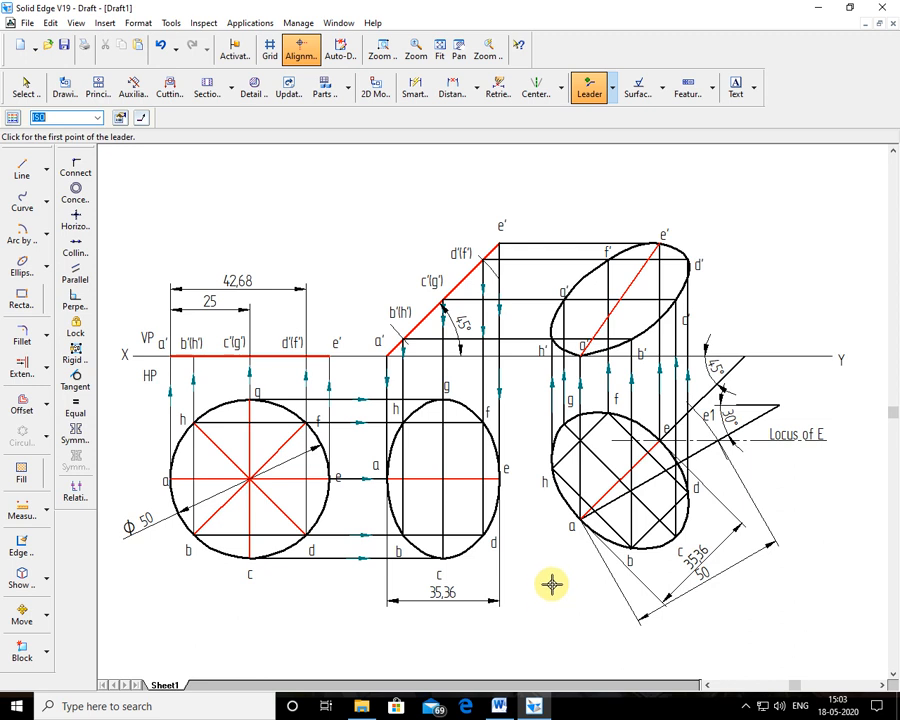
{"action": "left_click", "coordinate": [745, 709]}
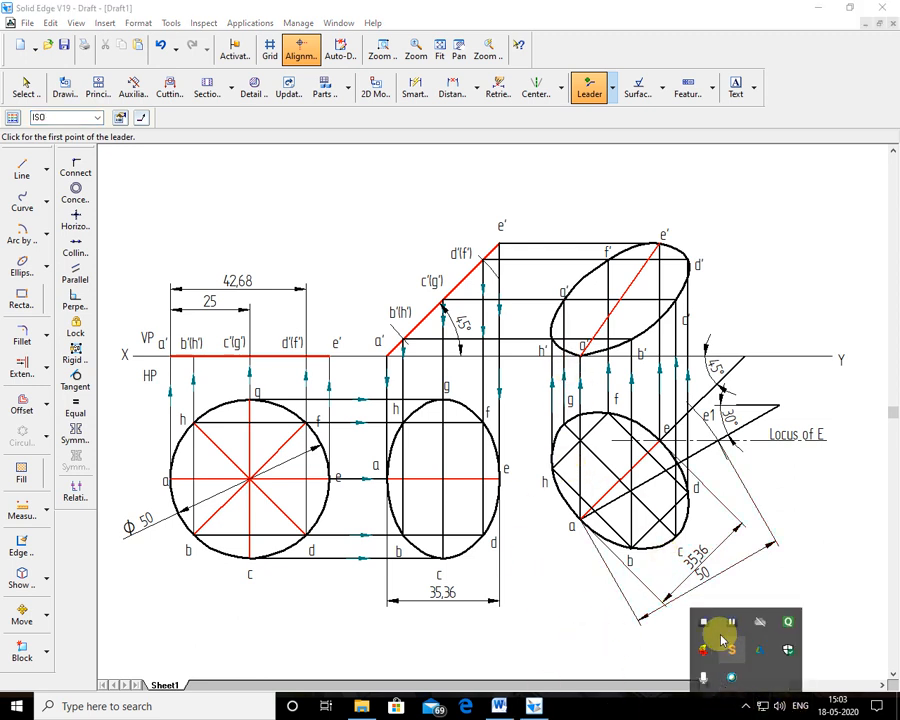